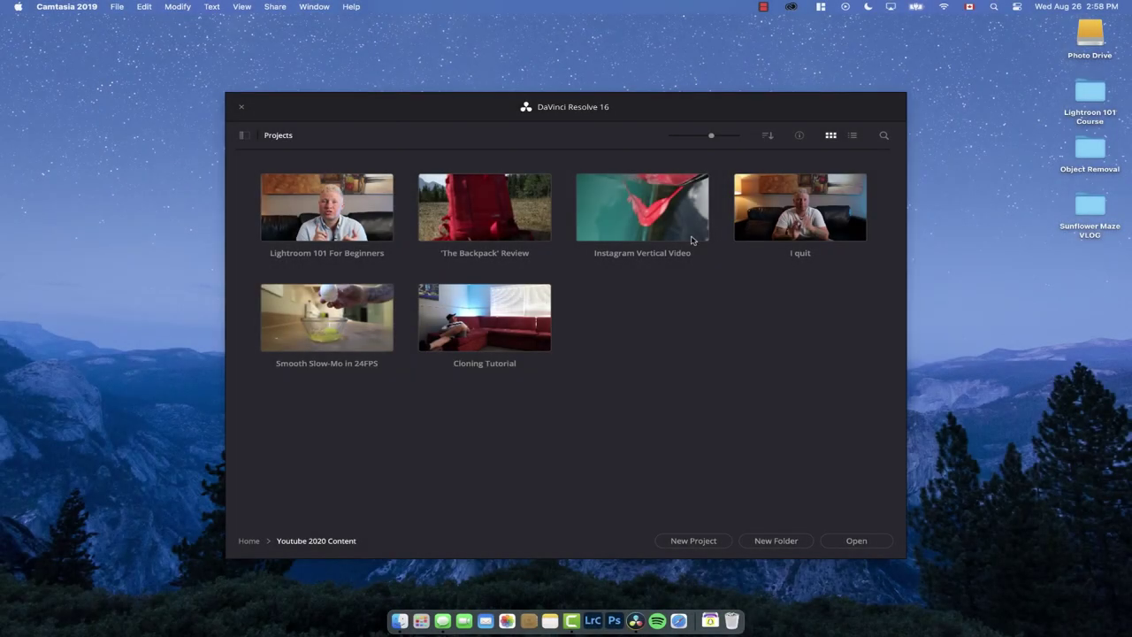
Move the Project Manager aside and open the Sunflower Maze VLOG folder from the desktop.
{"action": "left_click_drag", "start_coordinate": [768, 112], "coordinate": [623, 68]}
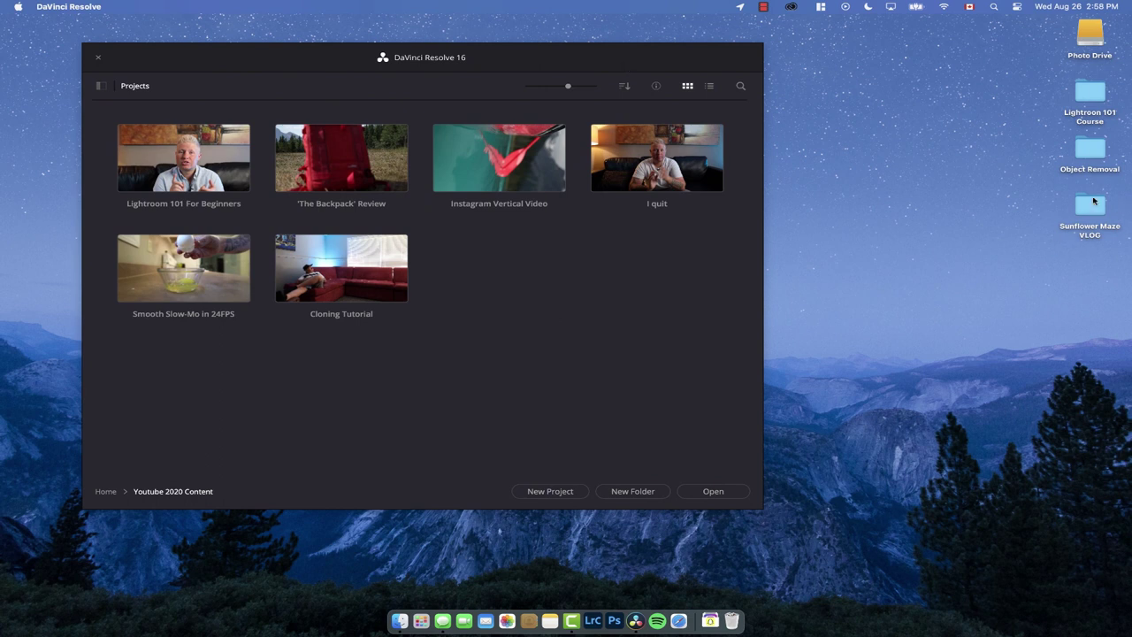
{"action": "double_click", "coordinate": [1090, 215]}
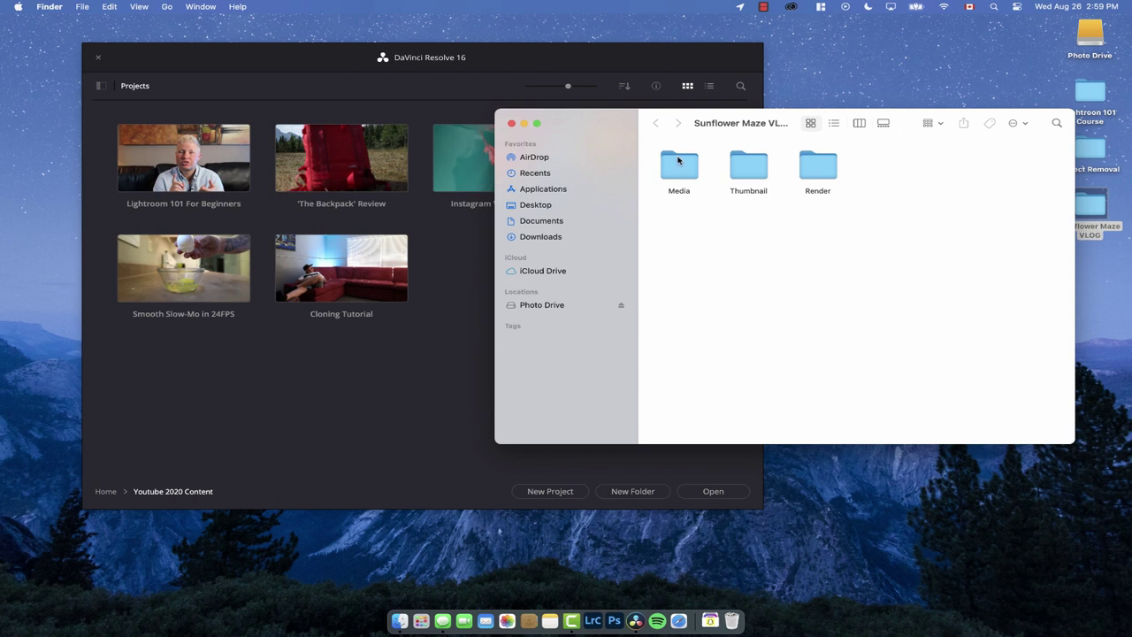
Open the Media folder and look through the clips in MAIN.
{"action": "left_click_drag", "start_coordinate": [725, 195], "coordinate": [818, 163]}
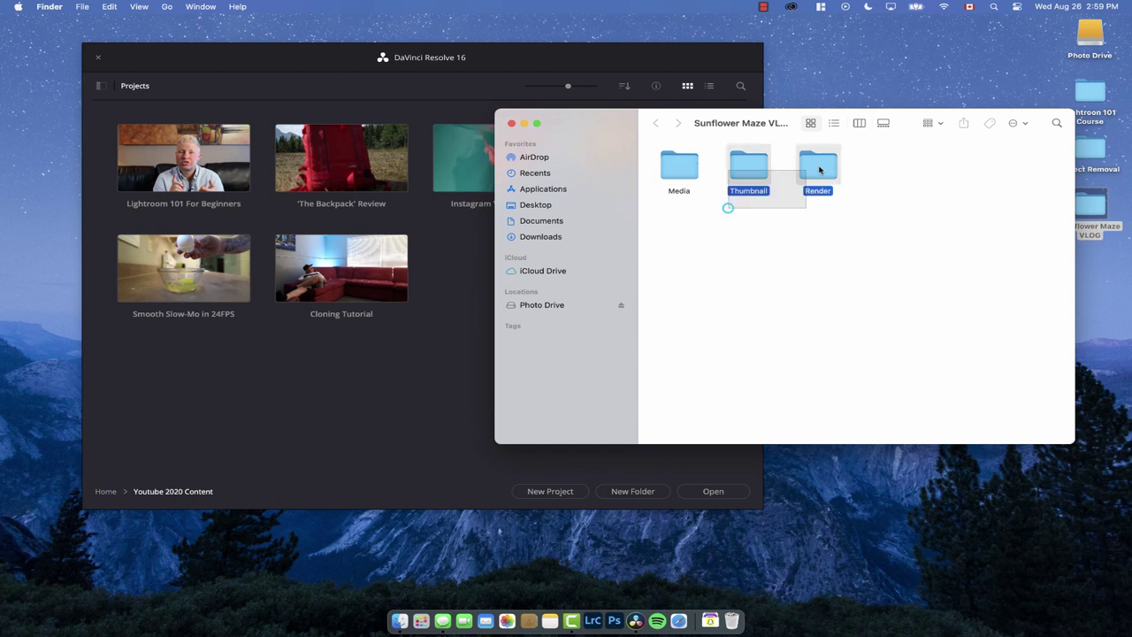
{"action": "left_click", "coordinate": [877, 160]}
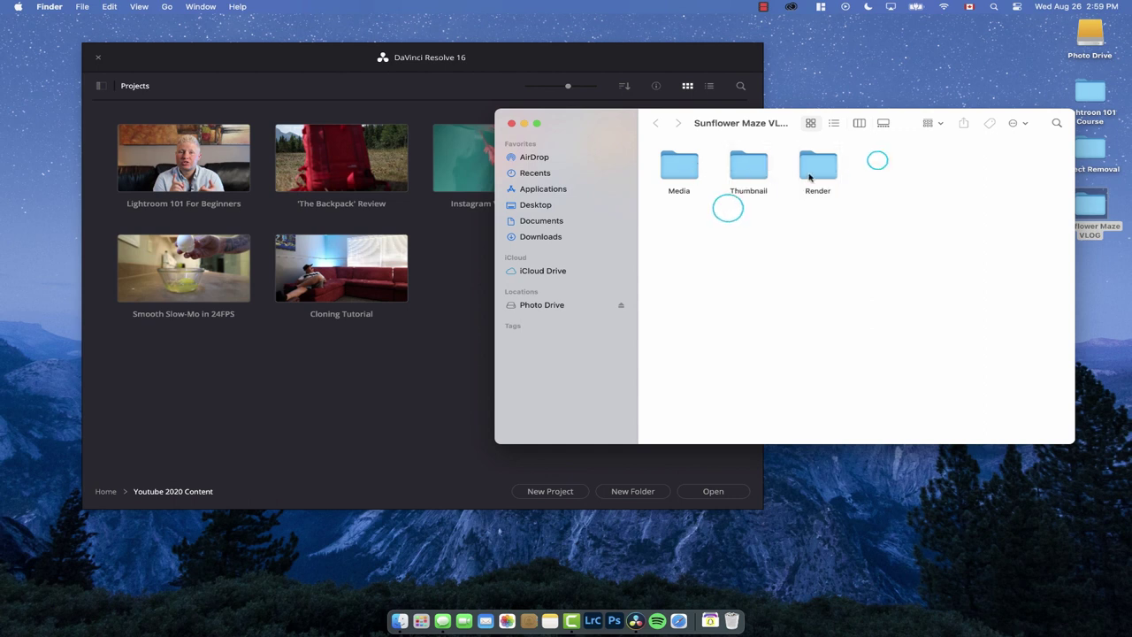
{"action": "double_click", "coordinate": [680, 168]}
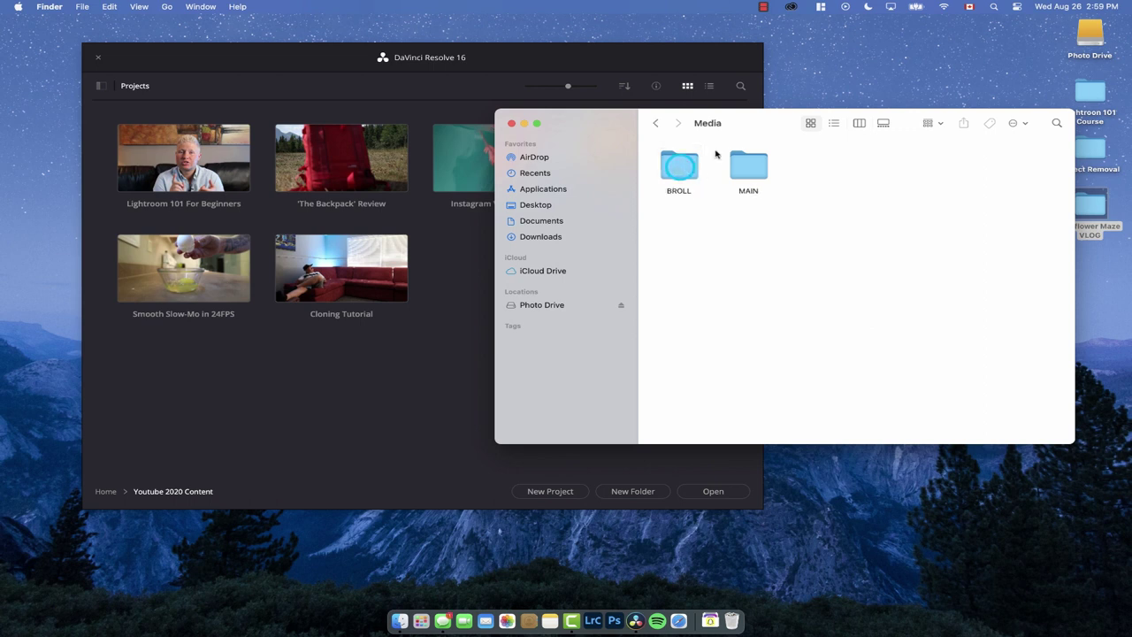
{"action": "double_click", "coordinate": [746, 164]}
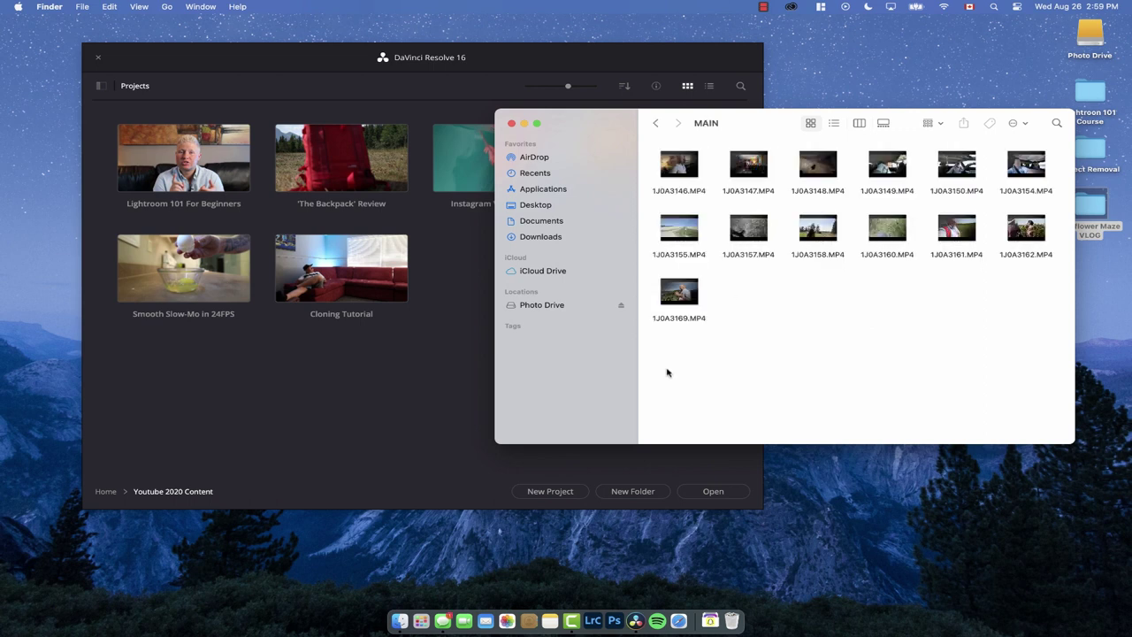
{"action": "key", "text": "super+a"}
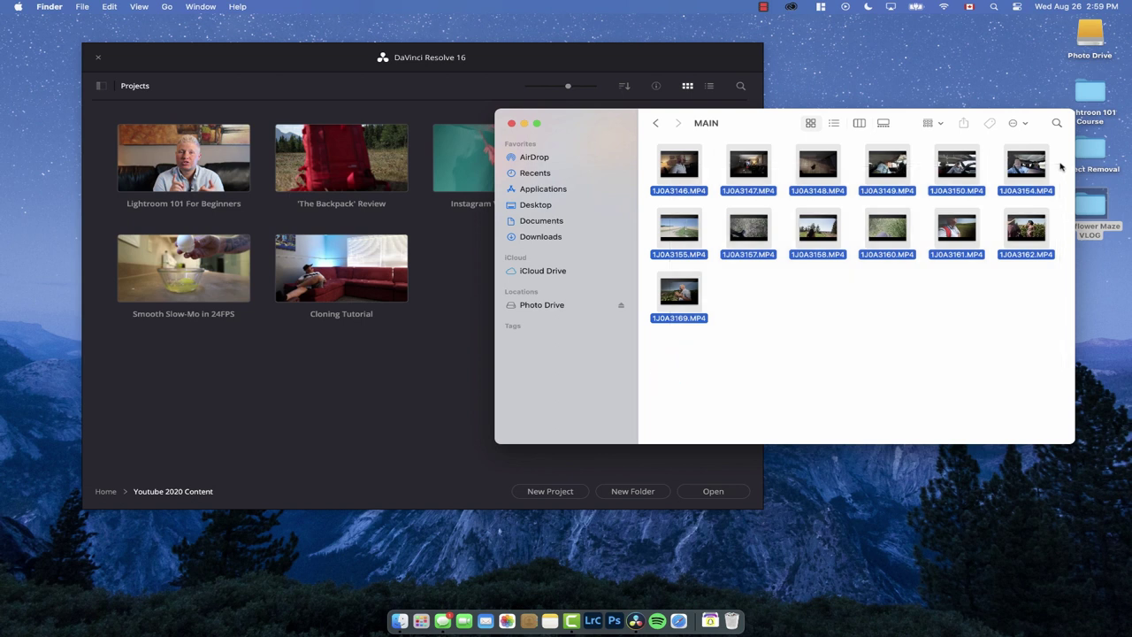
{"action": "left_click", "coordinate": [1059, 165]}
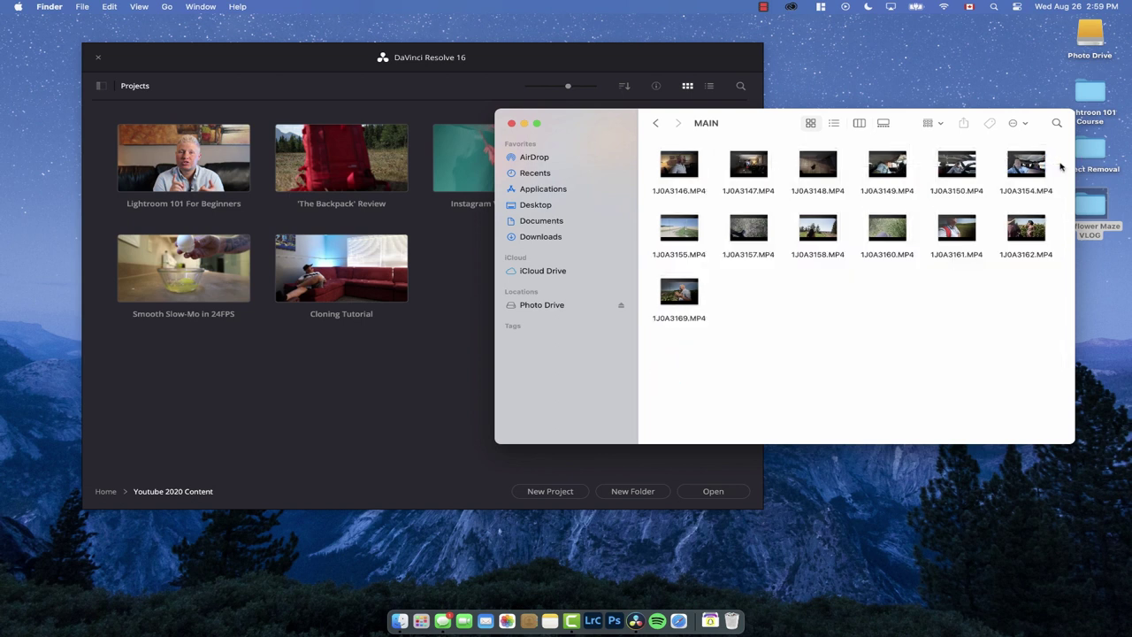
Return to Media and look through the BROLL clips and stills.
{"action": "left_click", "coordinate": [652, 123]}
{"action": "double_click", "coordinate": [686, 177]}
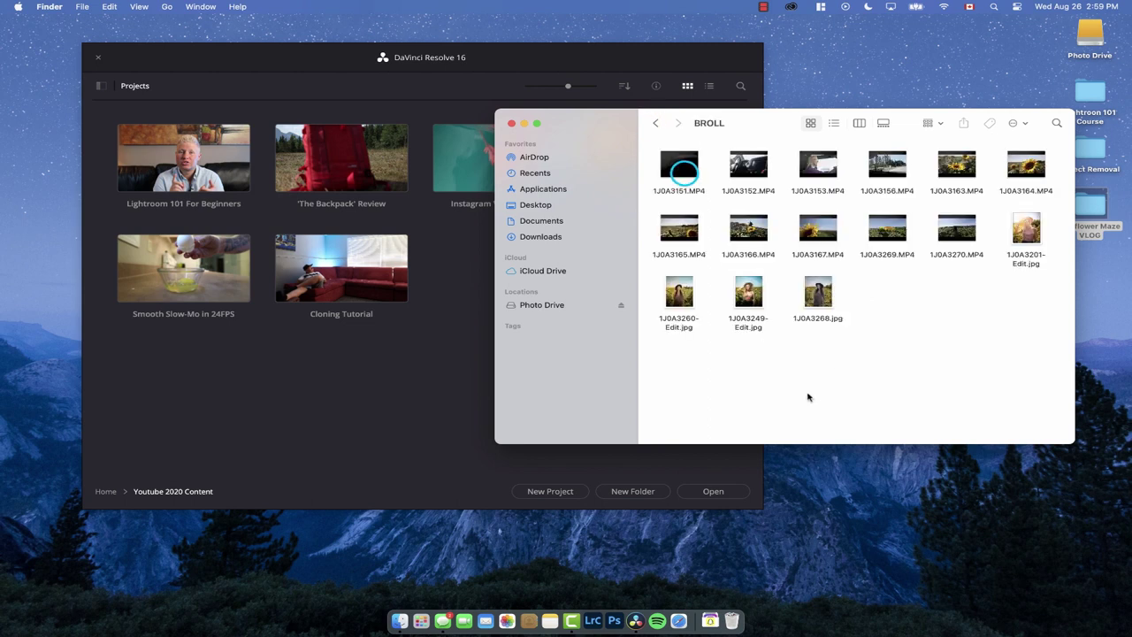
{"action": "left_click_drag", "start_coordinate": [700, 385], "coordinate": [1054, 147]}
{"action": "left_click", "coordinate": [1019, 355]}
{"action": "left_click", "coordinate": [653, 124]}
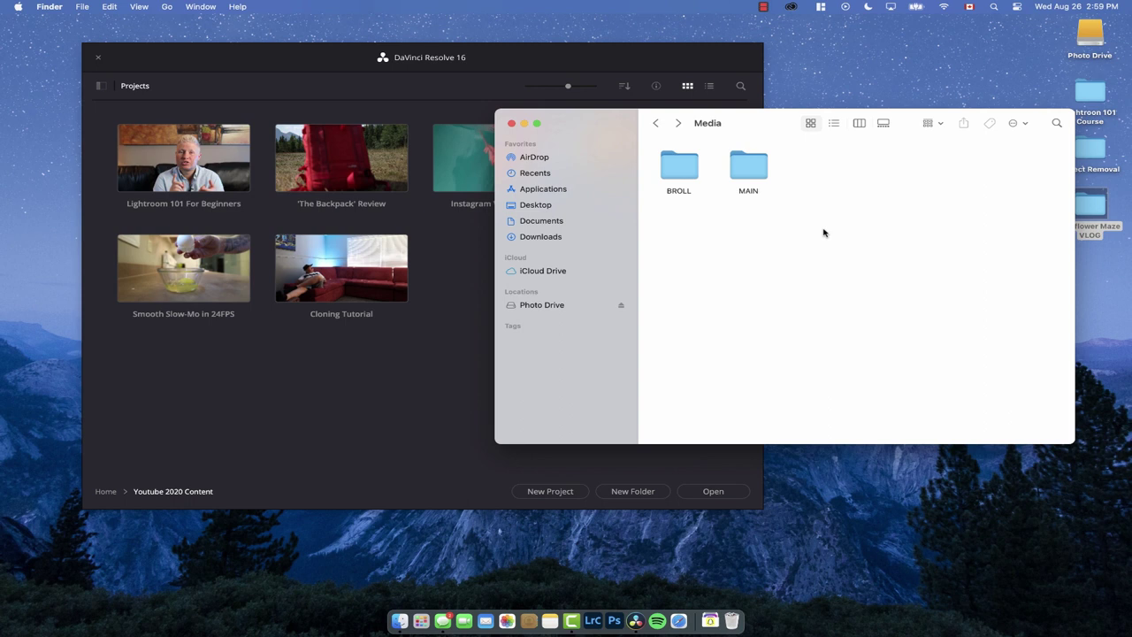
Minimize Finder and create a new project named Sunflower Maze.
{"action": "key", "text": "super+m"}
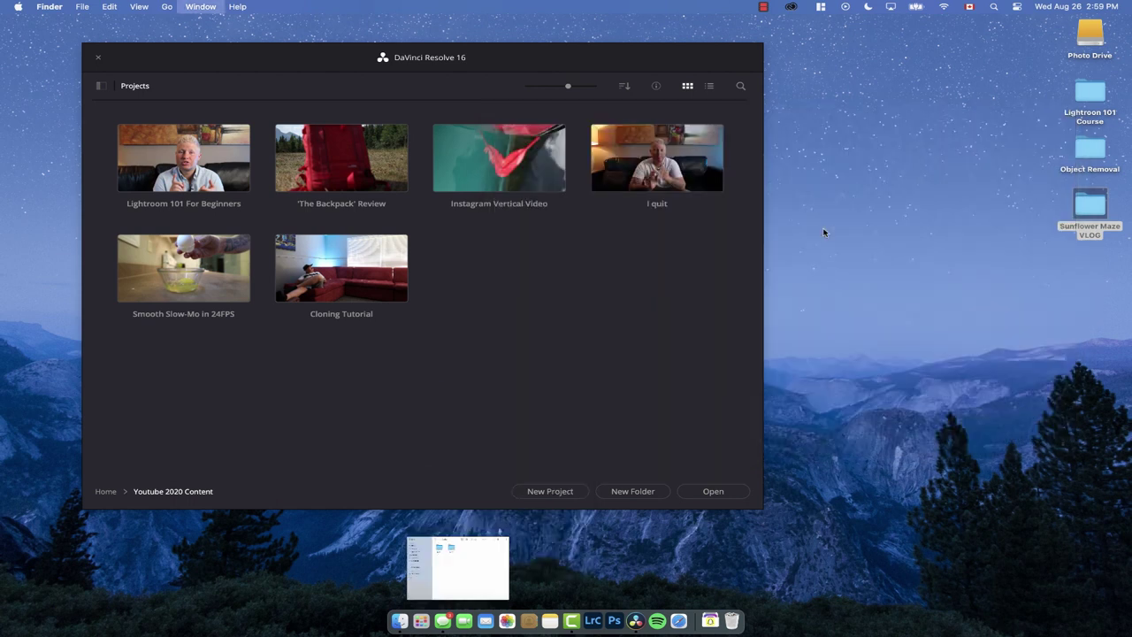
{"action": "left_click", "coordinate": [560, 493]}
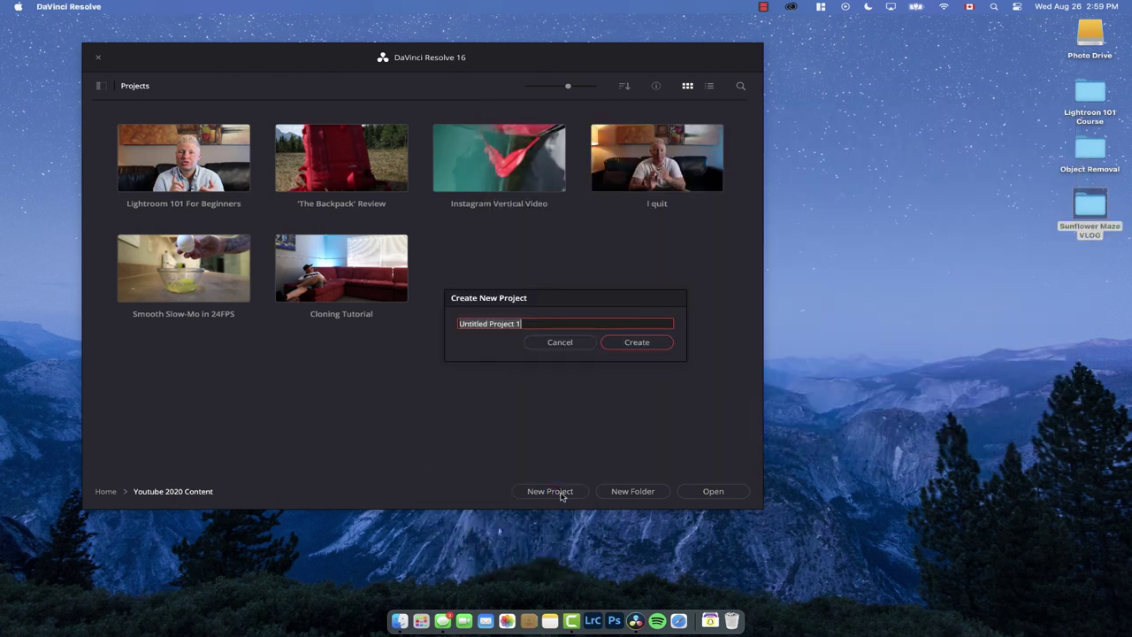
{"action": "type", "text": "Sunflow"}
{"action": "type", "text": "er Maz"}
{"action": "key", "text": "Return"}
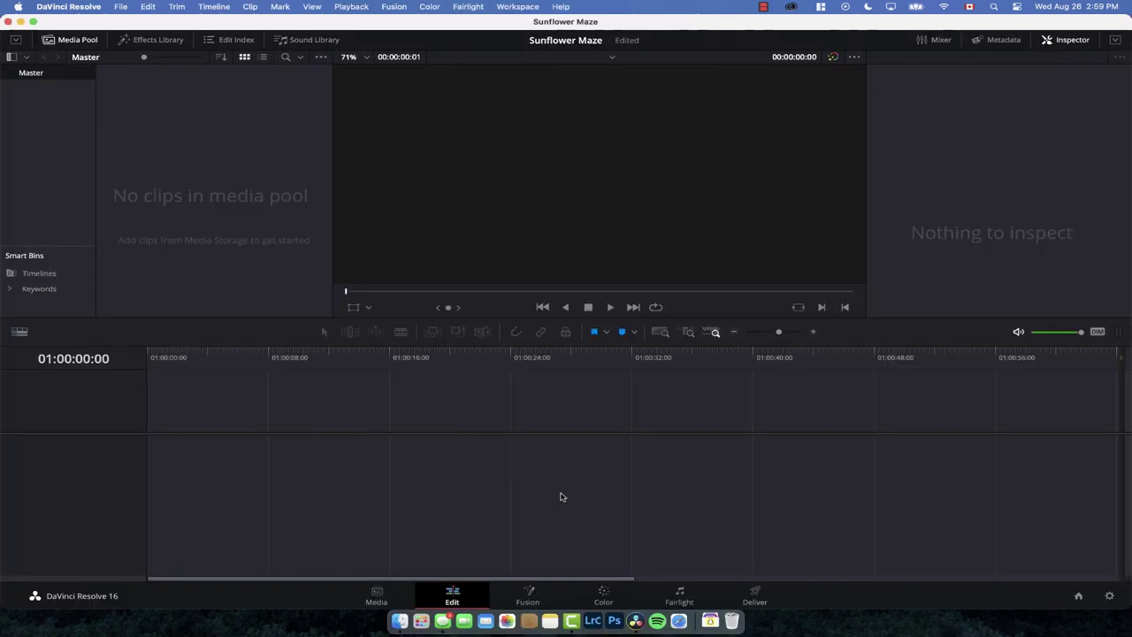
Import all 13 clips from Sunflower Maze VLOG/Media/MAIN into the media pool.
{"action": "right_click", "coordinate": [203, 167]}
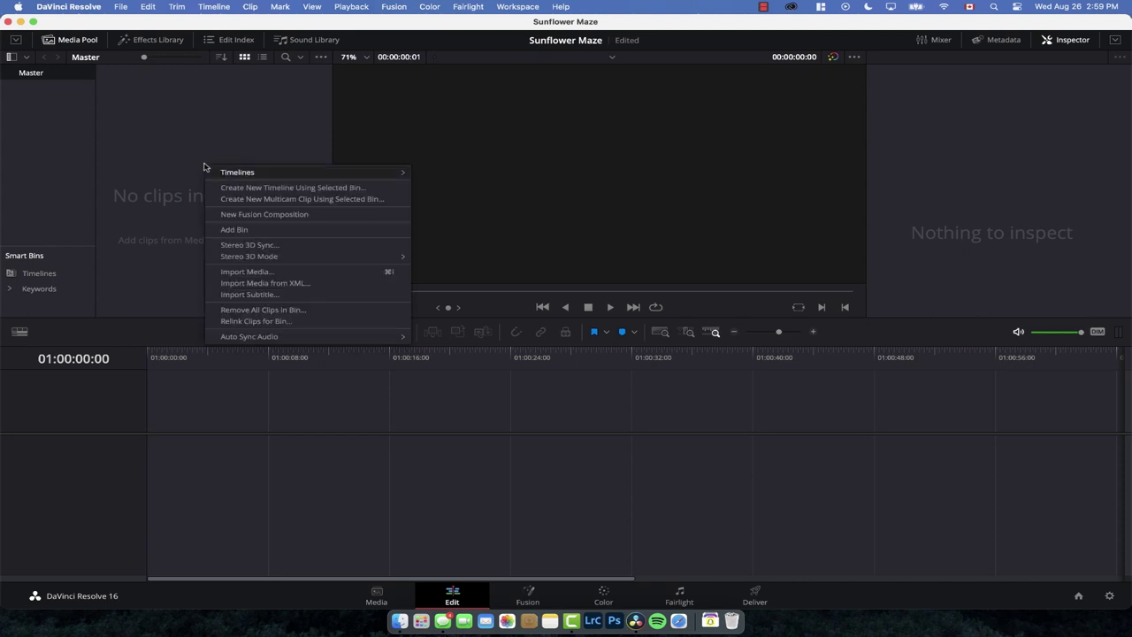
{"action": "left_click", "coordinate": [272, 272]}
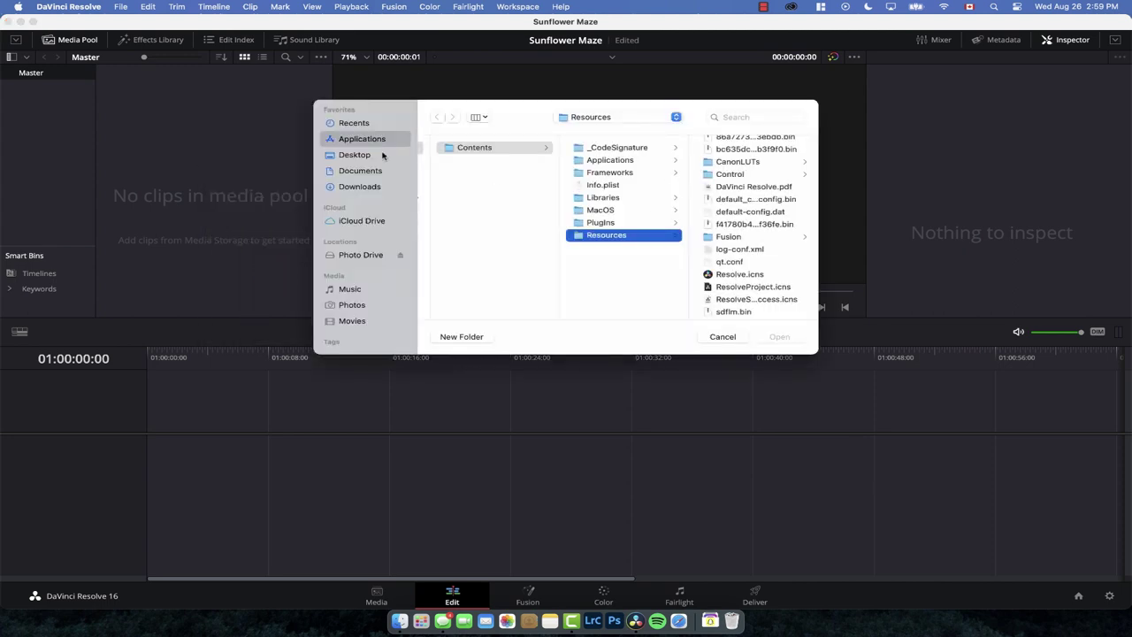
{"action": "left_click", "coordinate": [382, 154]}
{"action": "left_click", "coordinate": [486, 173]}
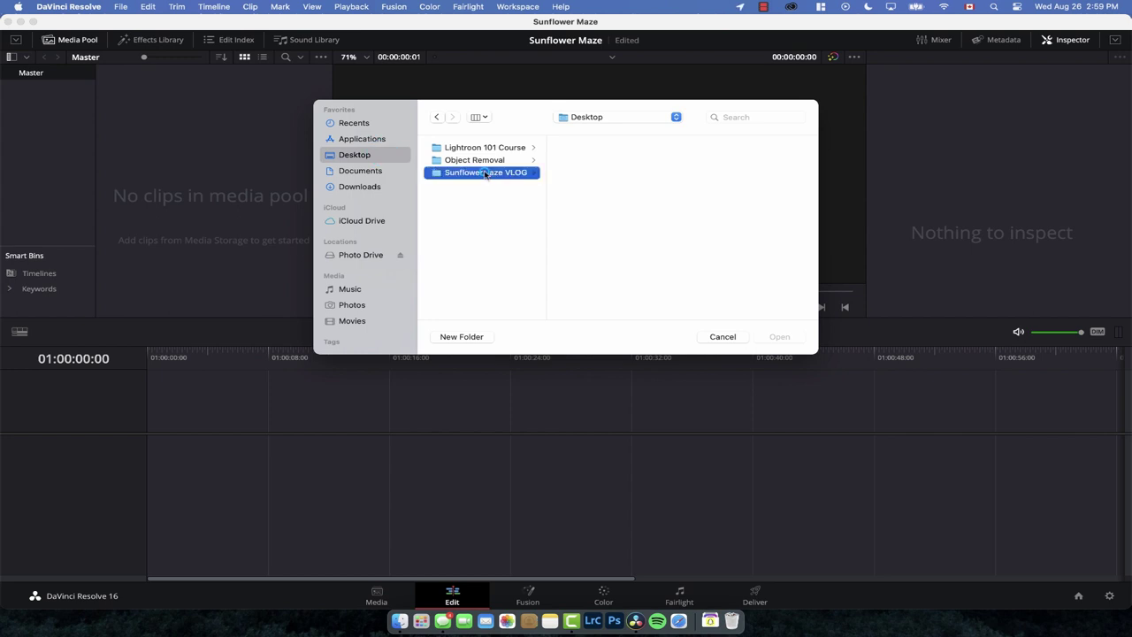
{"action": "left_click", "coordinate": [585, 147]}
{"action": "left_click", "coordinate": [697, 191]}
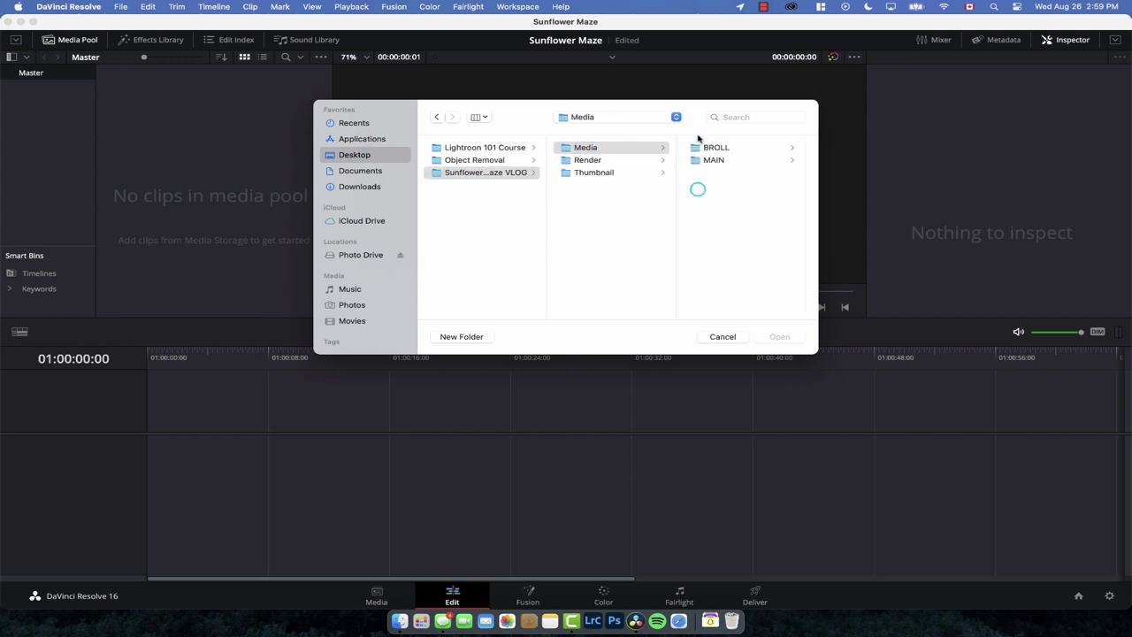
{"action": "left_click", "coordinate": [712, 159]}
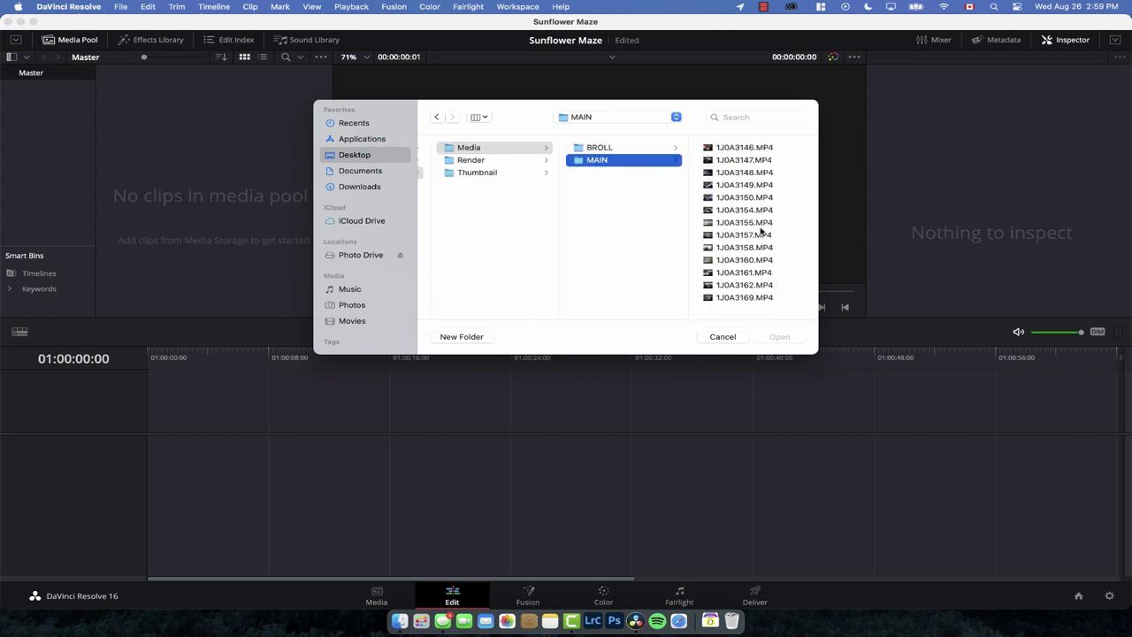
{"action": "left_click", "coordinate": [753, 298]}
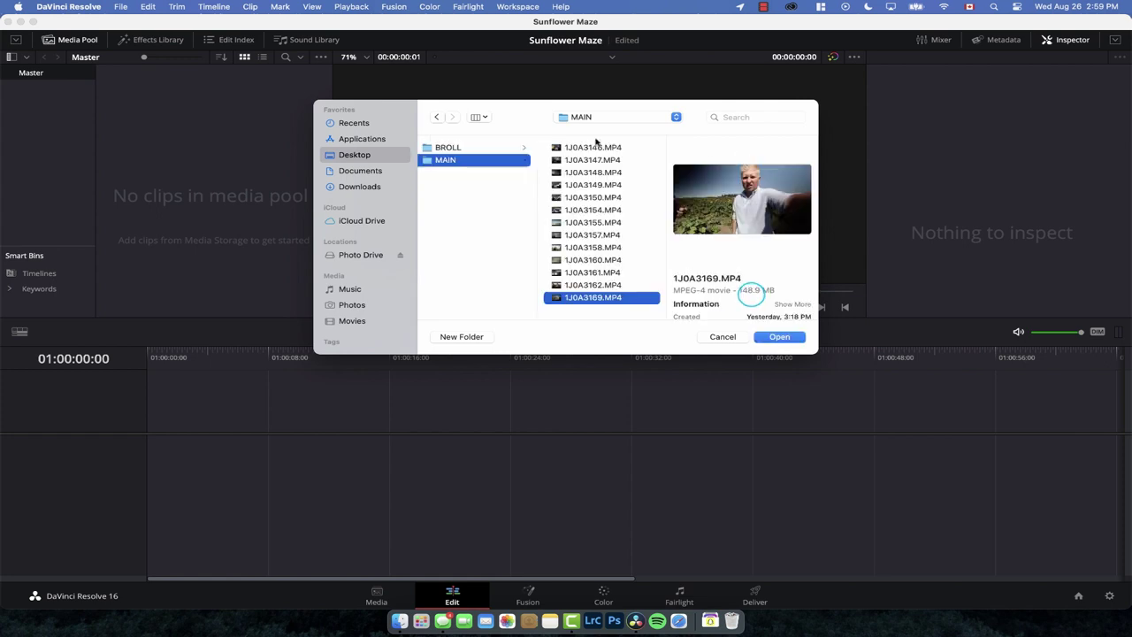
{"action": "left_click", "coordinate": [596, 148], "text": "shift"}
{"action": "left_click", "coordinate": [779, 337]}
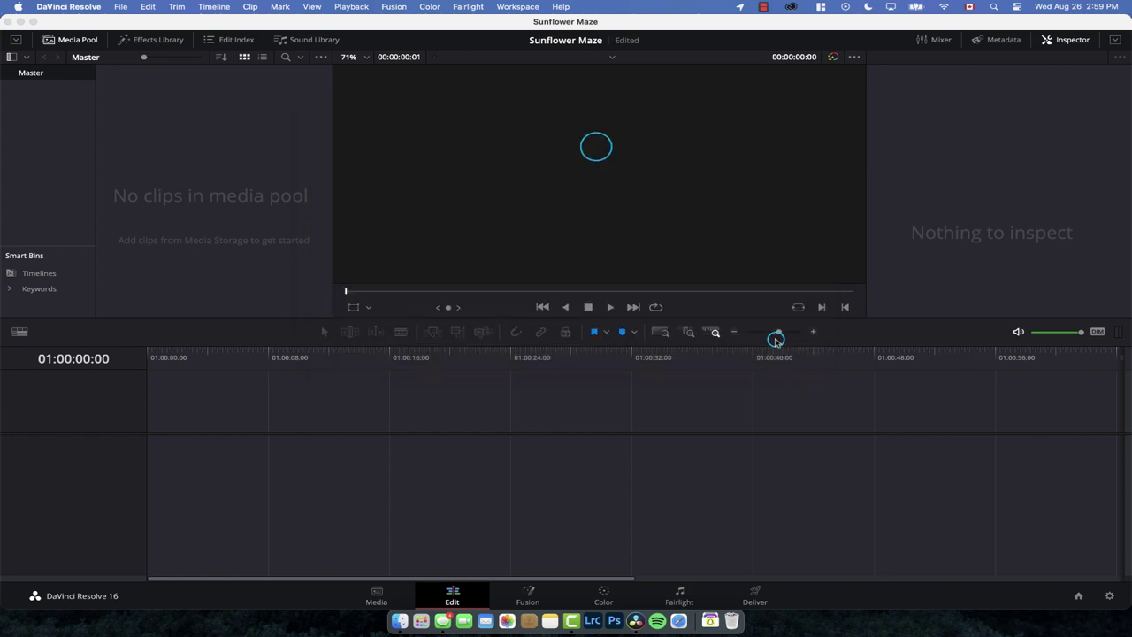
Create MAIN and BROLL bins, moving the 13 imported clips into MAIN.
{"action": "right_click", "coordinate": [255, 273]}
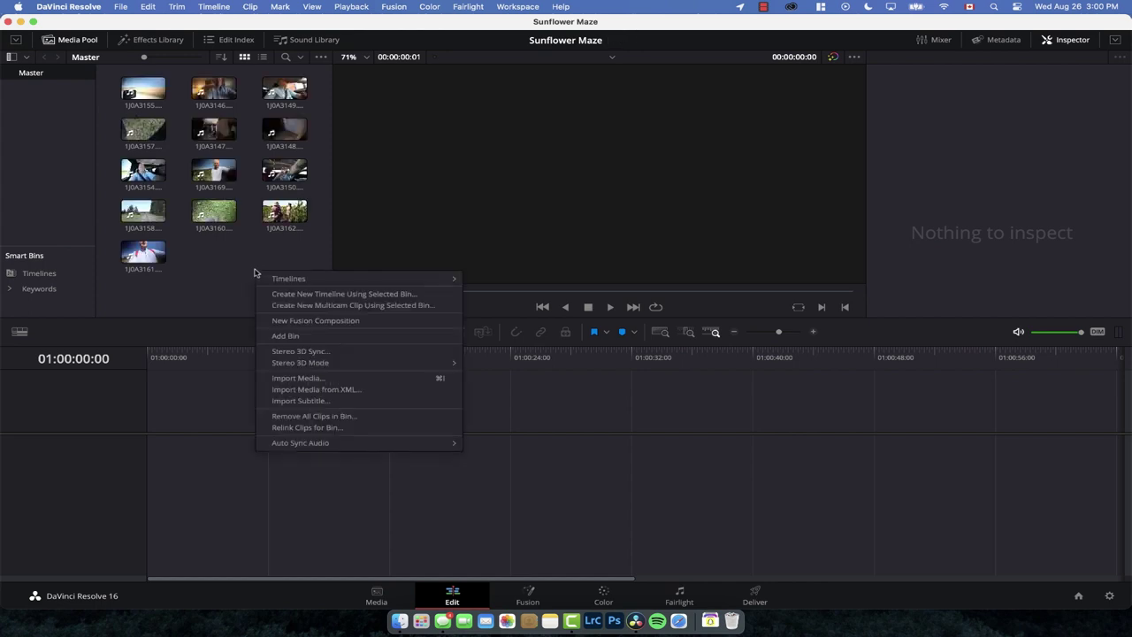
{"action": "left_click", "coordinate": [344, 335]}
{"action": "type", "text": "MAIN"}
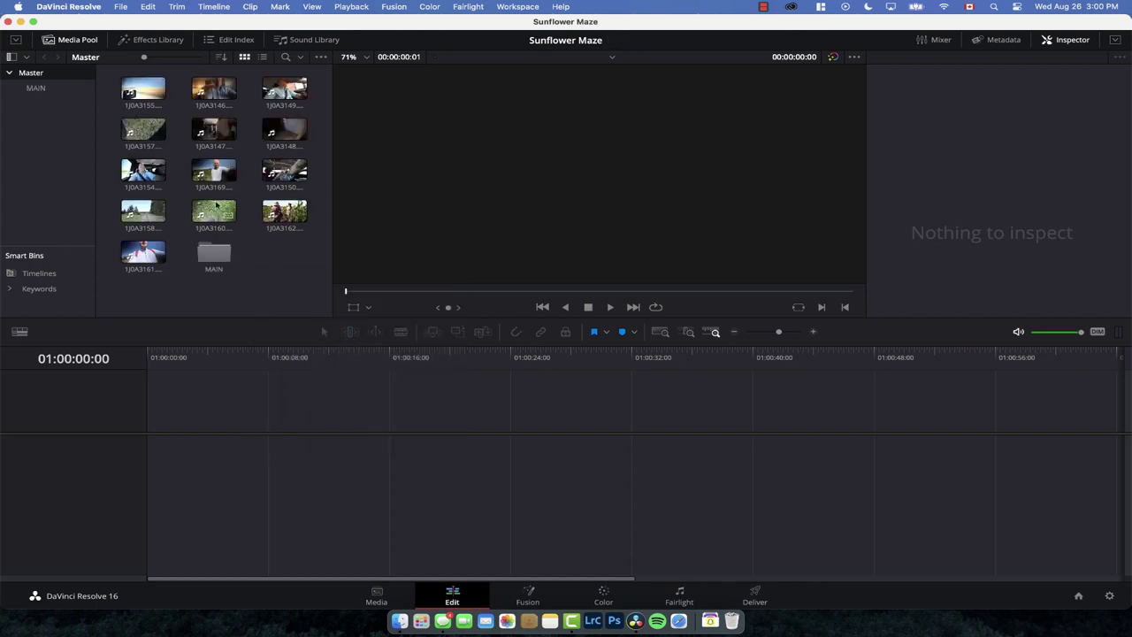
{"action": "left_click_drag", "start_coordinate": [107, 90], "coordinate": [292, 292]}
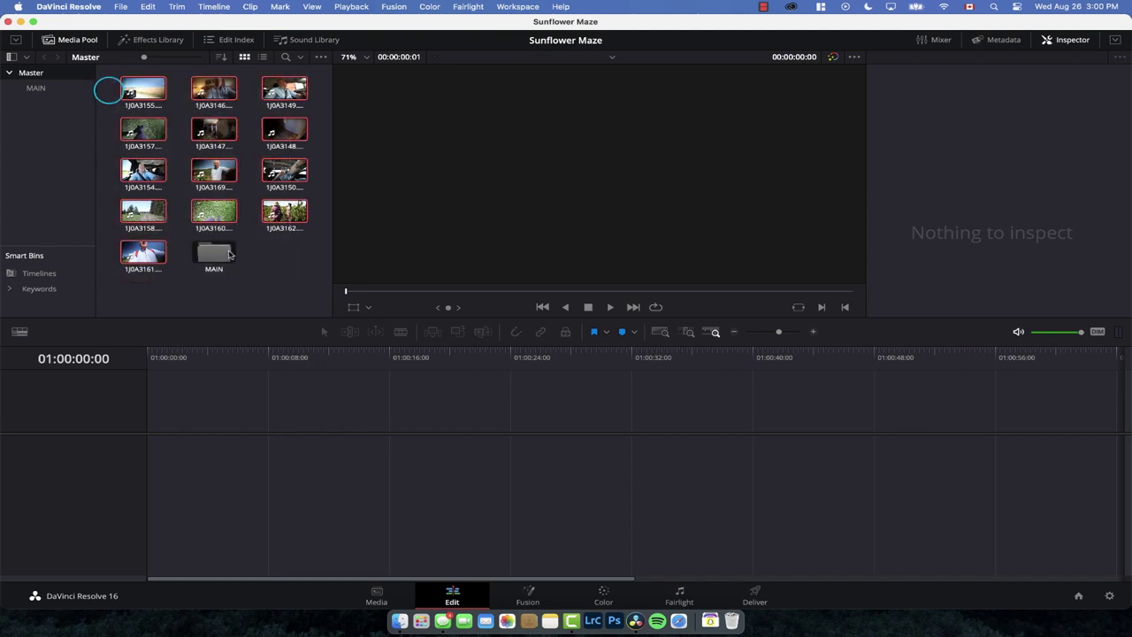
{"action": "left_click_drag", "start_coordinate": [215, 218], "coordinate": [216, 257]}
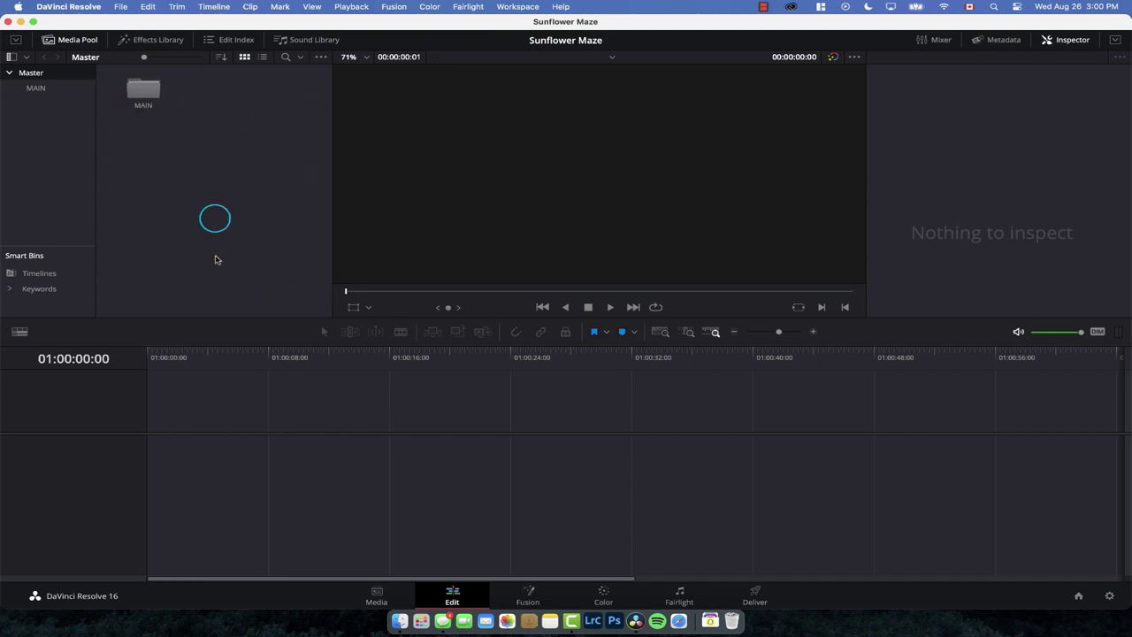
{"action": "right_click", "coordinate": [219, 147]}
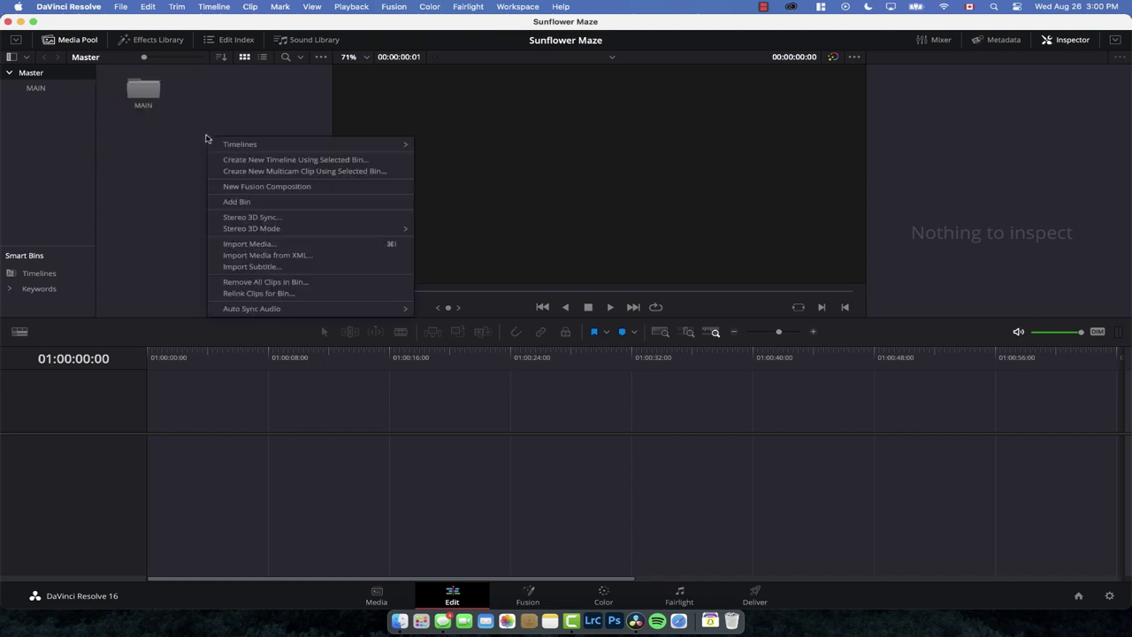
{"action": "left_click", "coordinate": [319, 202]}
{"action": "type", "text": "BROLL"}
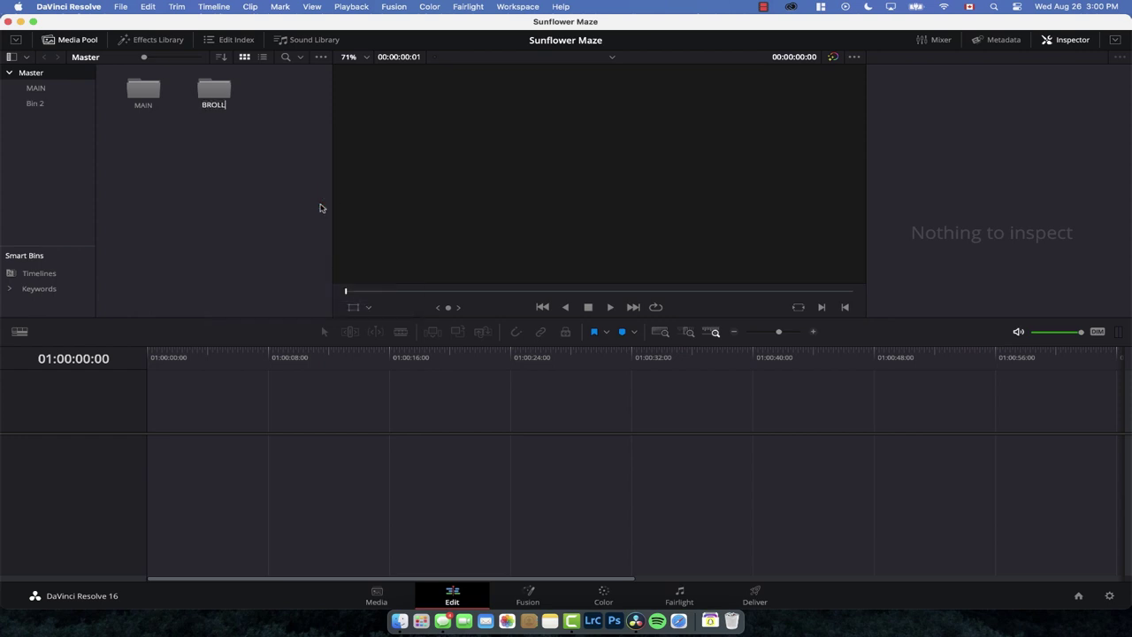
{"action": "double_click", "coordinate": [213, 91]}
{"action": "double_click", "coordinate": [236, 180]}
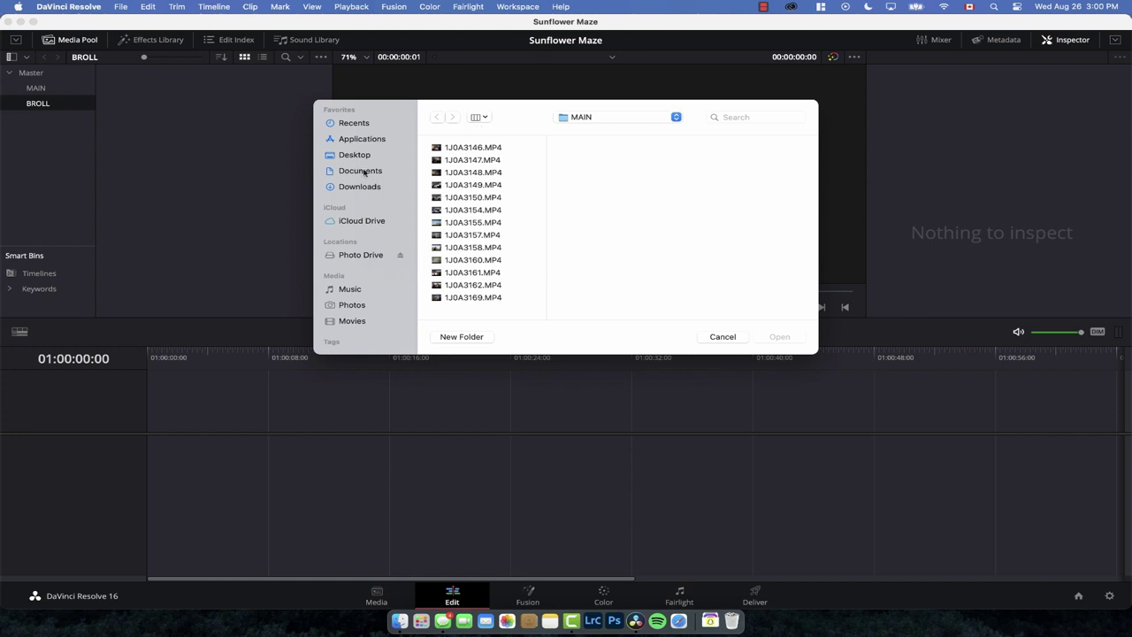
Import the 15 files 1J0A3151 to 1J0A3270 from the BROLL folder.
{"action": "left_click", "coordinate": [596, 116]}
{"action": "left_click", "coordinate": [590, 129]}
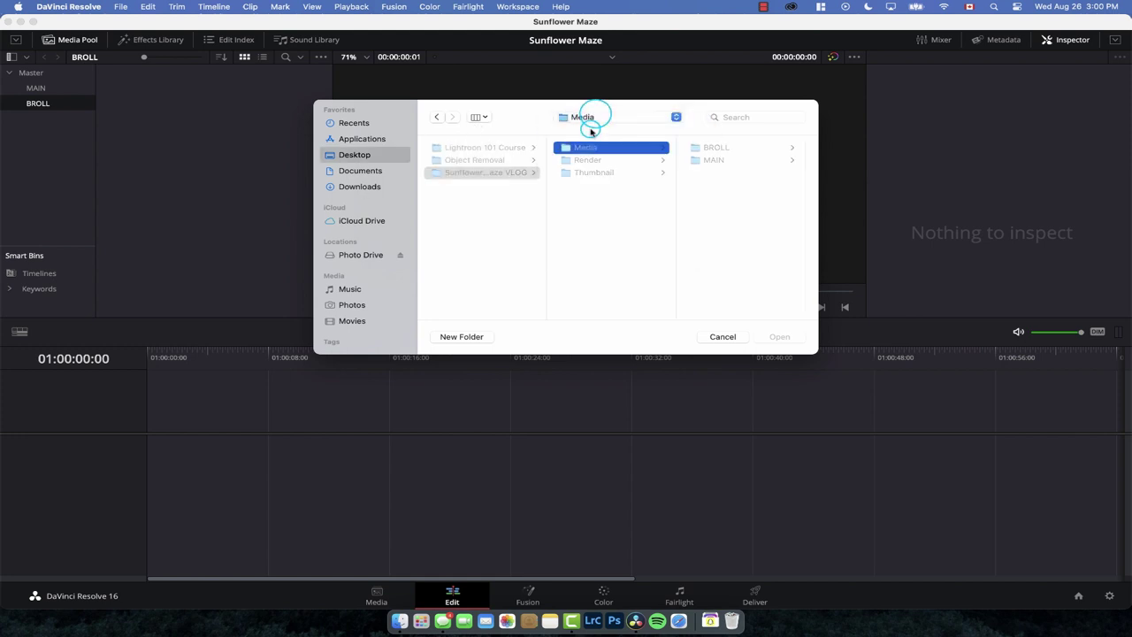
{"action": "left_click", "coordinate": [714, 149]}
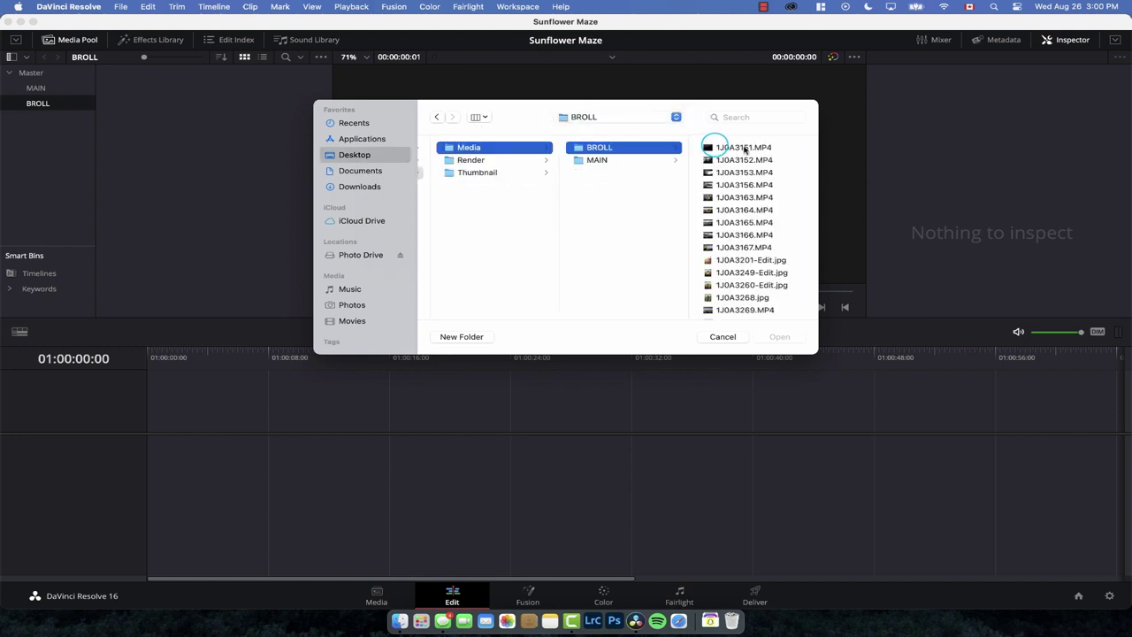
{"action": "left_click", "coordinate": [745, 148]}
{"action": "left_click", "coordinate": [608, 310], "text": "shift"}
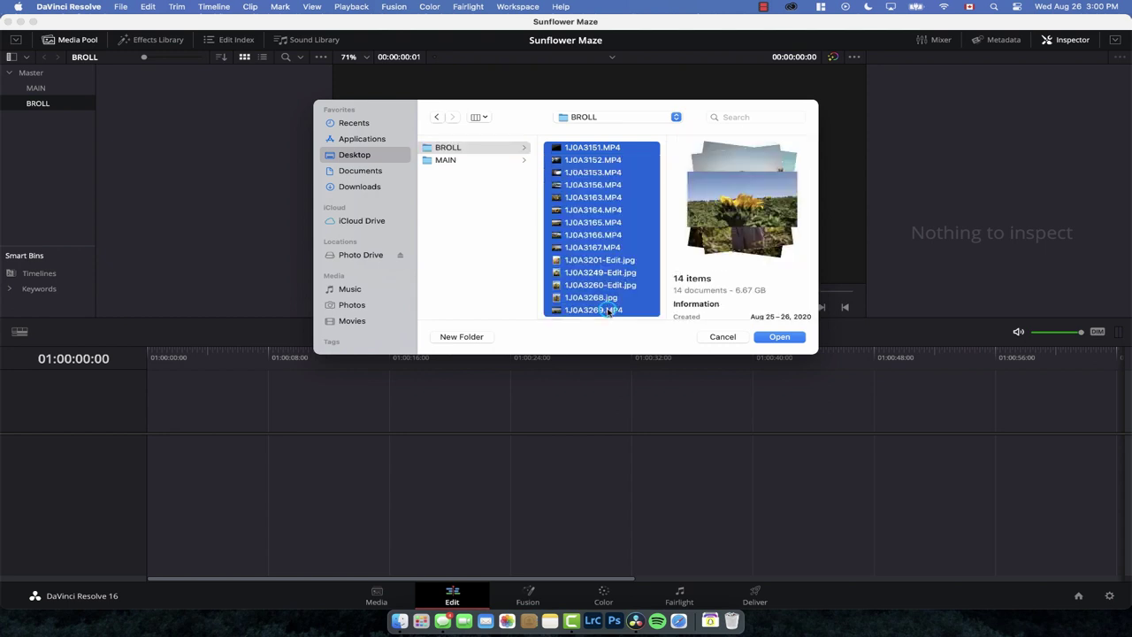
{"action": "scroll", "coordinate": [608, 310], "scroll_direction": "down", "scroll_amount": 2}
{"action": "left_click", "coordinate": [608, 310]}
{"action": "scroll", "coordinate": [607, 311], "scroll_direction": "up", "scroll_amount": 3}
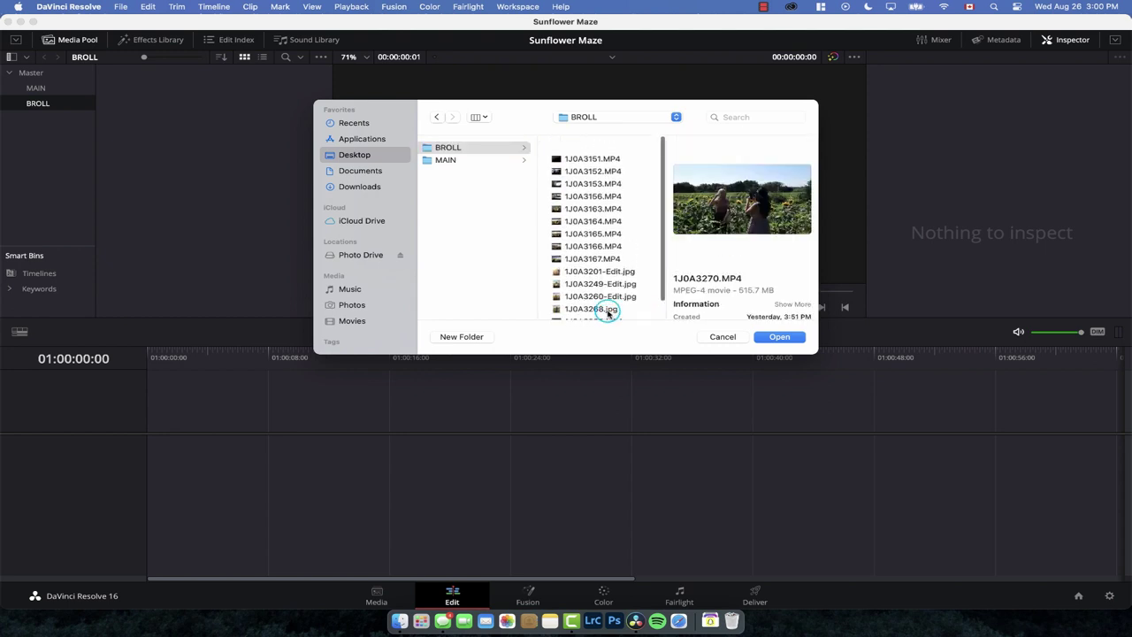
{"action": "left_click", "coordinate": [594, 148], "text": "shift"}
{"action": "left_click", "coordinate": [779, 336]}
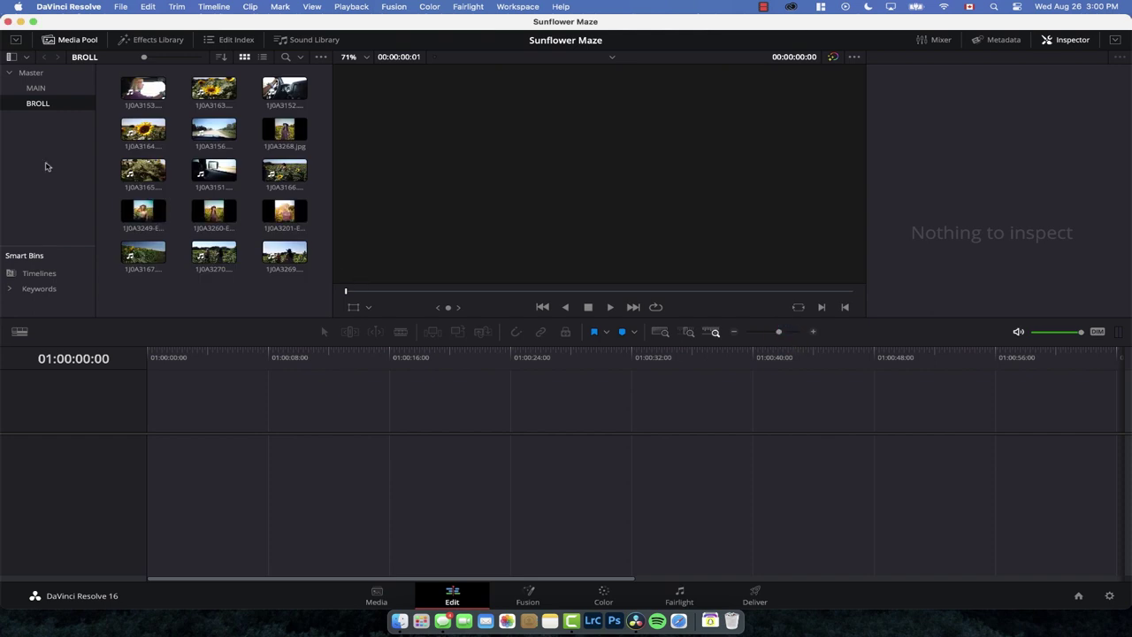
Import YTEndScreen.jpg and SMLower Third from Youtube Videos/Video Presets into MAIN.
{"action": "left_click", "coordinate": [181, 296]}
{"action": "left_click", "coordinate": [39, 89]}
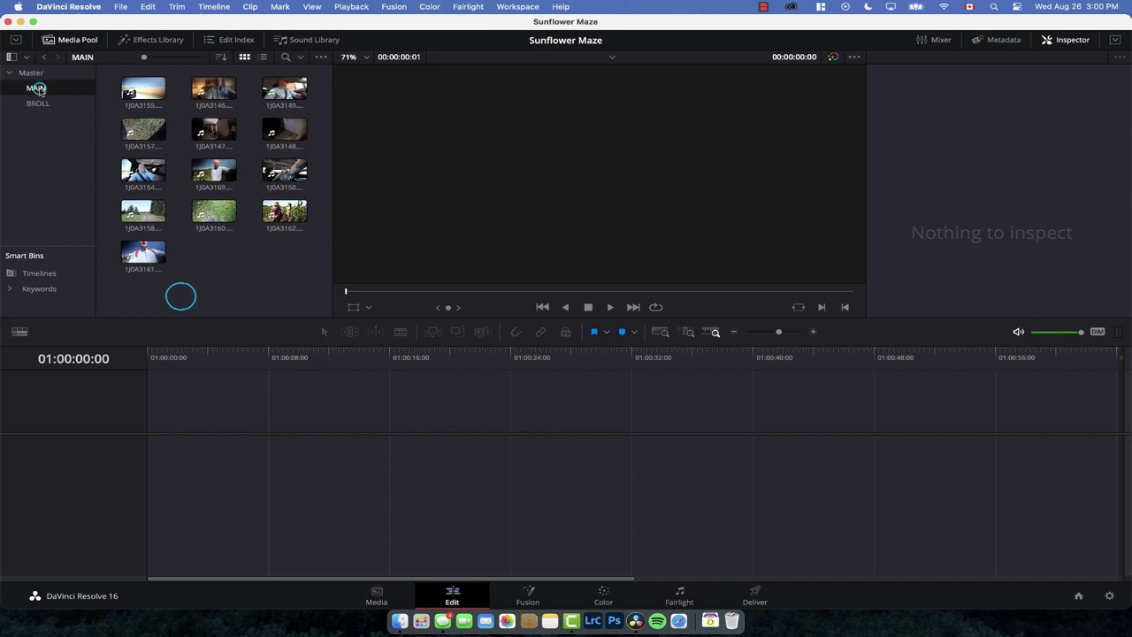
{"action": "left_click", "coordinate": [228, 281]}
{"action": "double_click", "coordinate": [228, 287]}
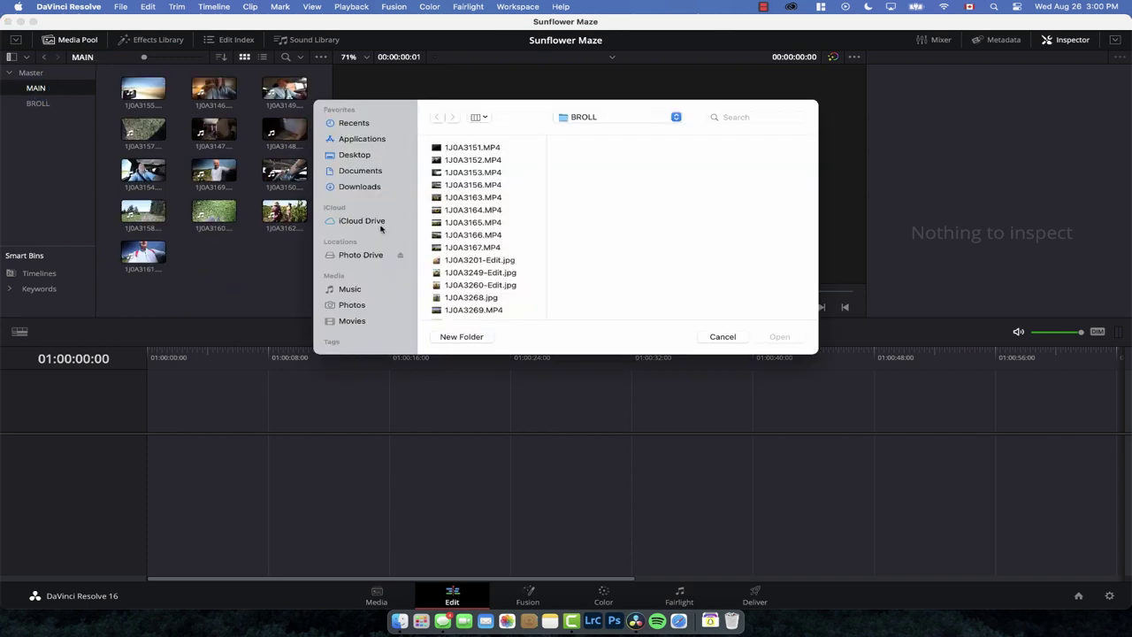
{"action": "left_click", "coordinate": [360, 255]}
{"action": "left_click", "coordinate": [482, 174]}
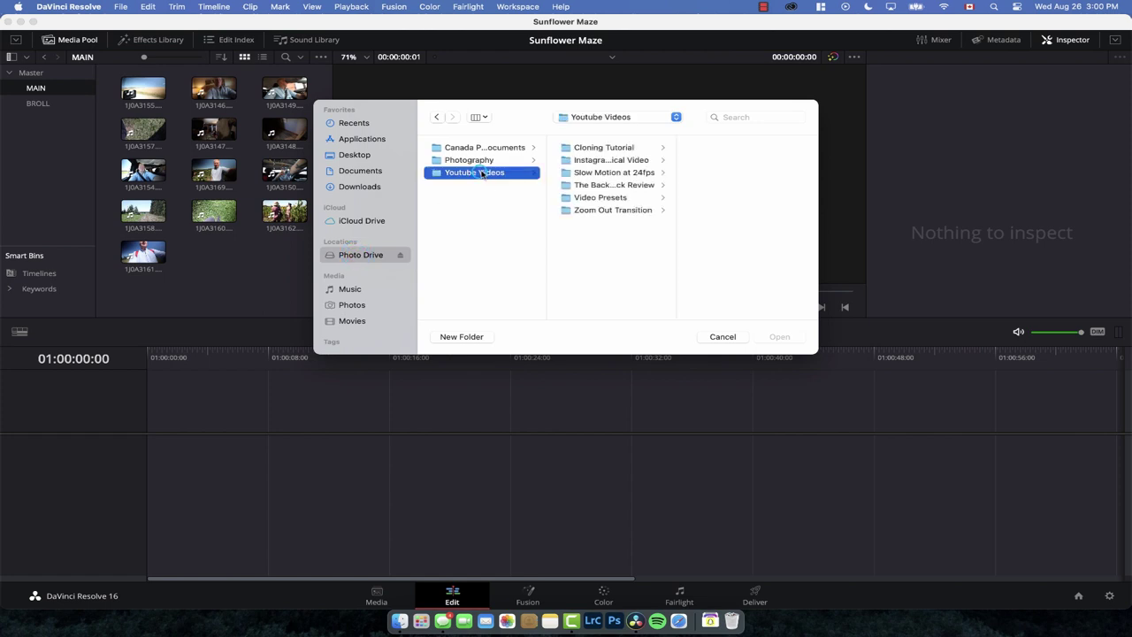
{"action": "left_click", "coordinate": [612, 198]}
{"action": "left_click", "coordinate": [730, 173]}
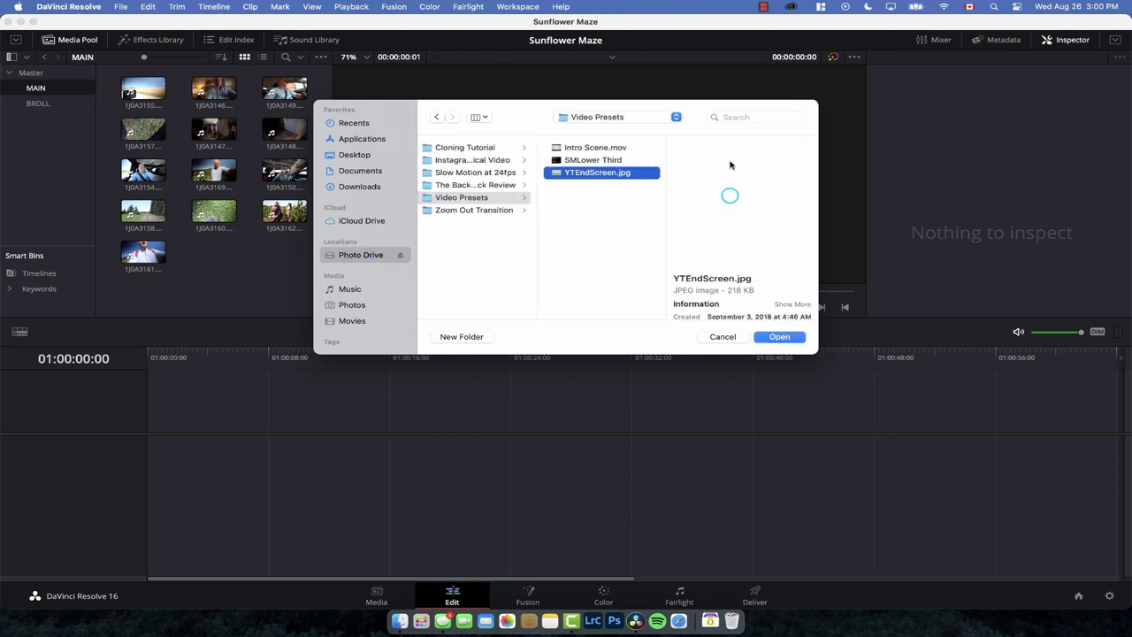
{"action": "left_click", "coordinate": [603, 159], "text": "shift"}
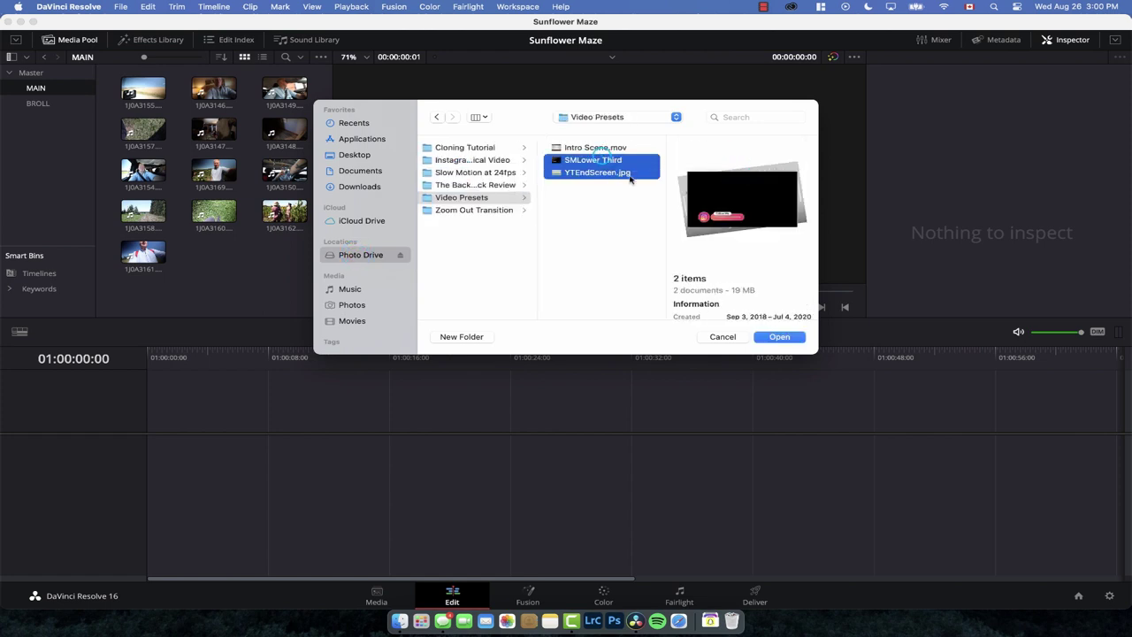
{"action": "left_click", "coordinate": [780, 337]}
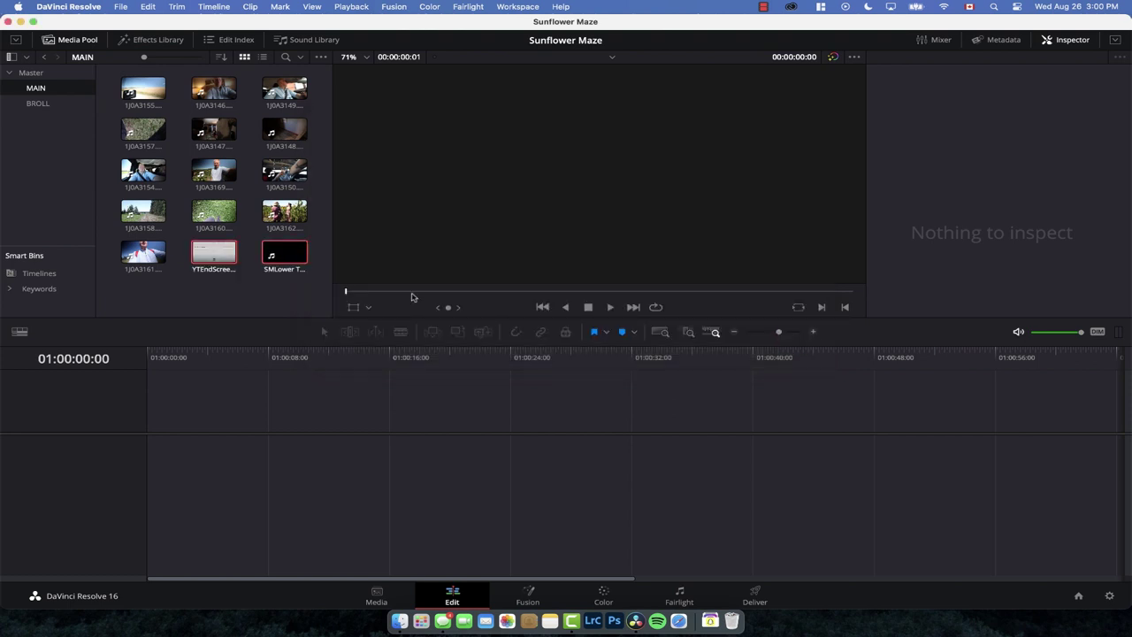
Sort the MAIN bin clips by file name.
{"action": "left_click", "coordinate": [254, 297]}
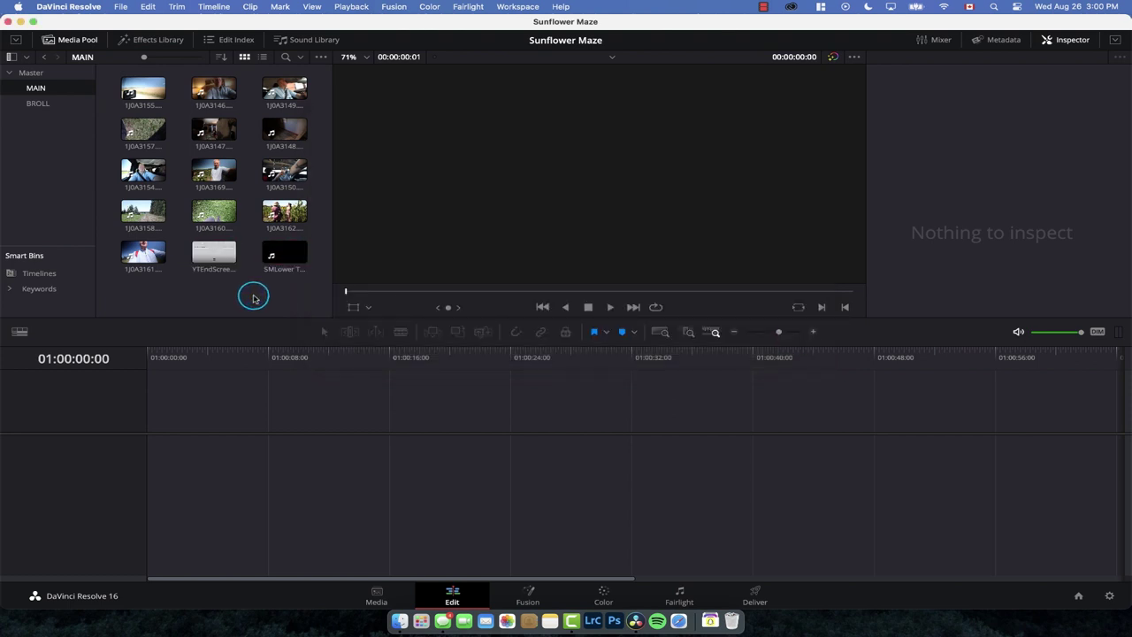
{"action": "right_click", "coordinate": [234, 292]}
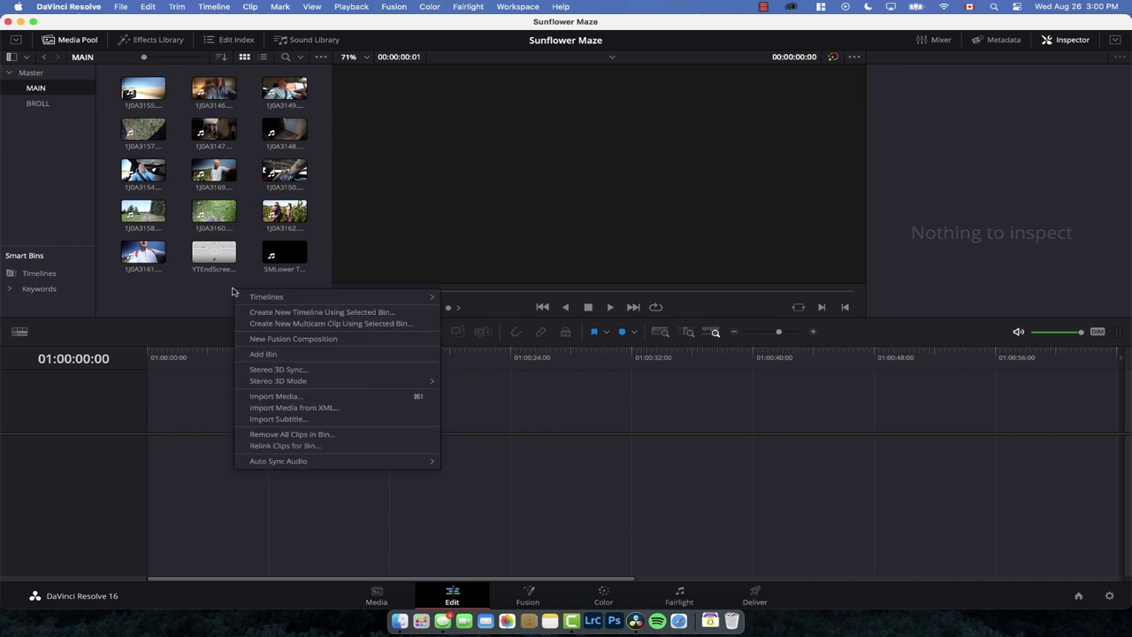
{"action": "left_click", "coordinate": [204, 287]}
{"action": "left_click", "coordinate": [223, 56]}
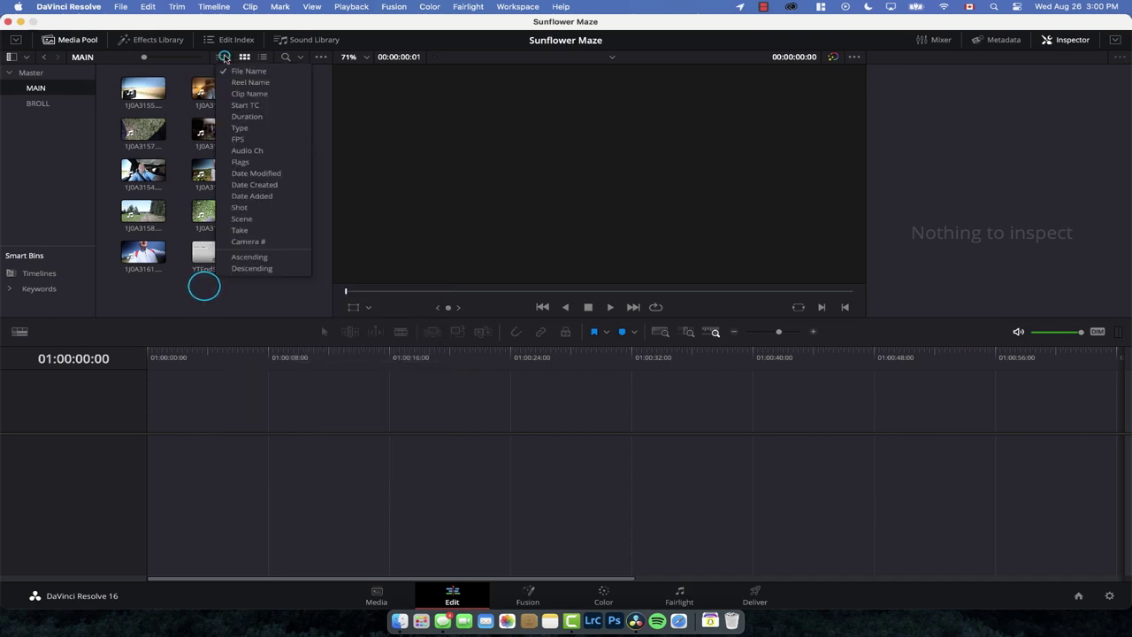
{"action": "left_click", "coordinate": [250, 73]}
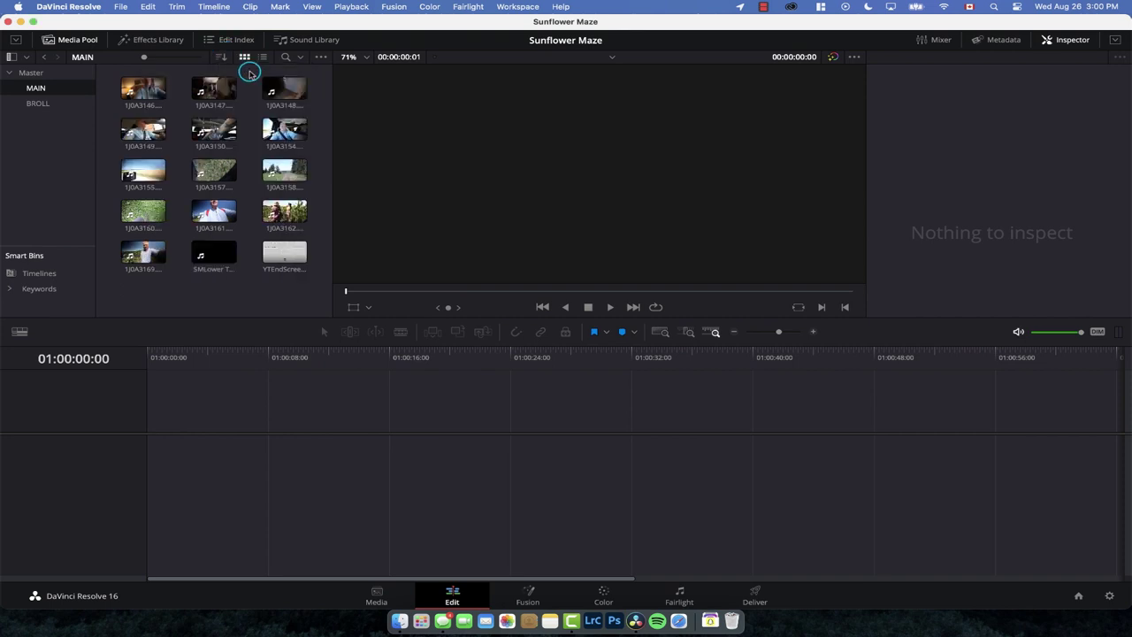
Preview clips 1J0A3146 and 1J0A3147 in the source viewer.
{"action": "double_click", "coordinate": [142, 89]}
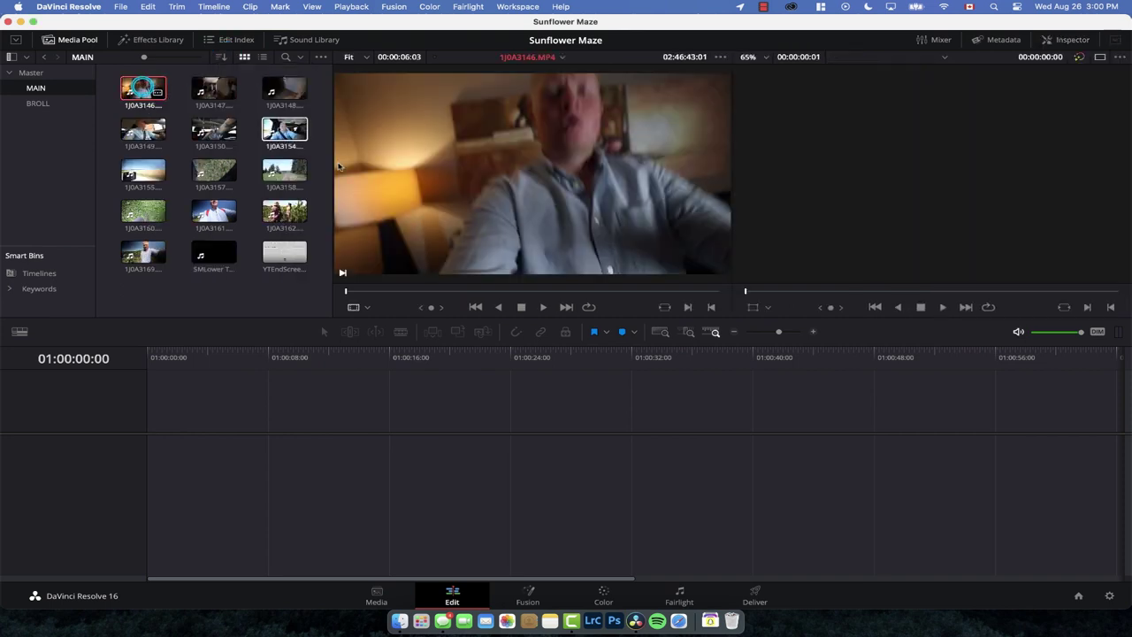
{"action": "key", "text": "space"}
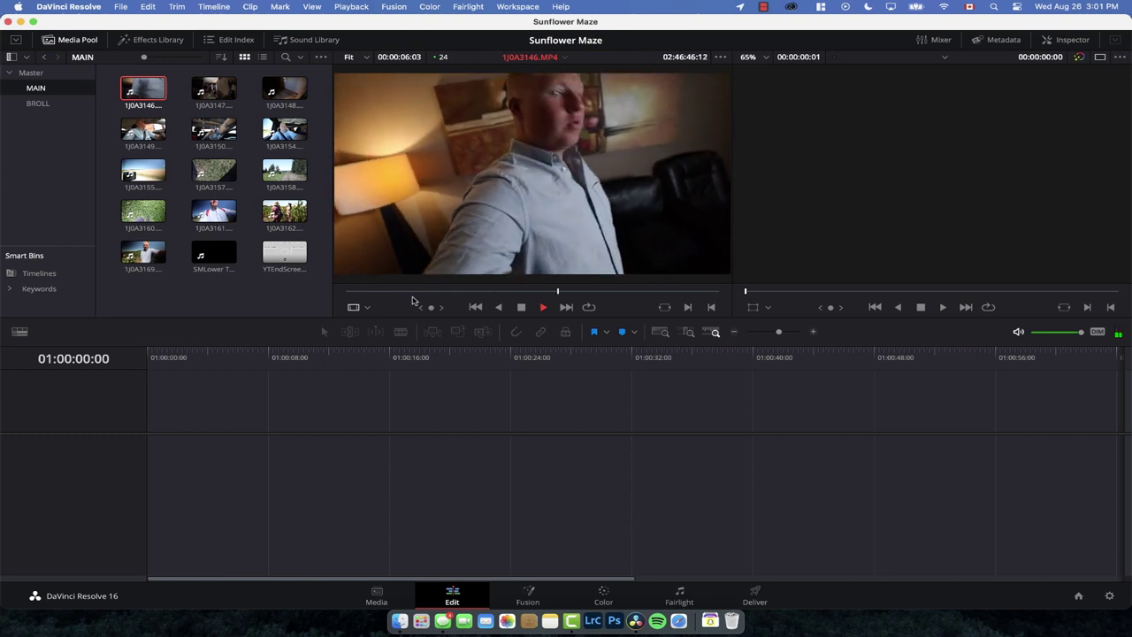
{"action": "key", "text": "space"}
{"action": "key", "text": "XF86AudioRaiseVolume"}
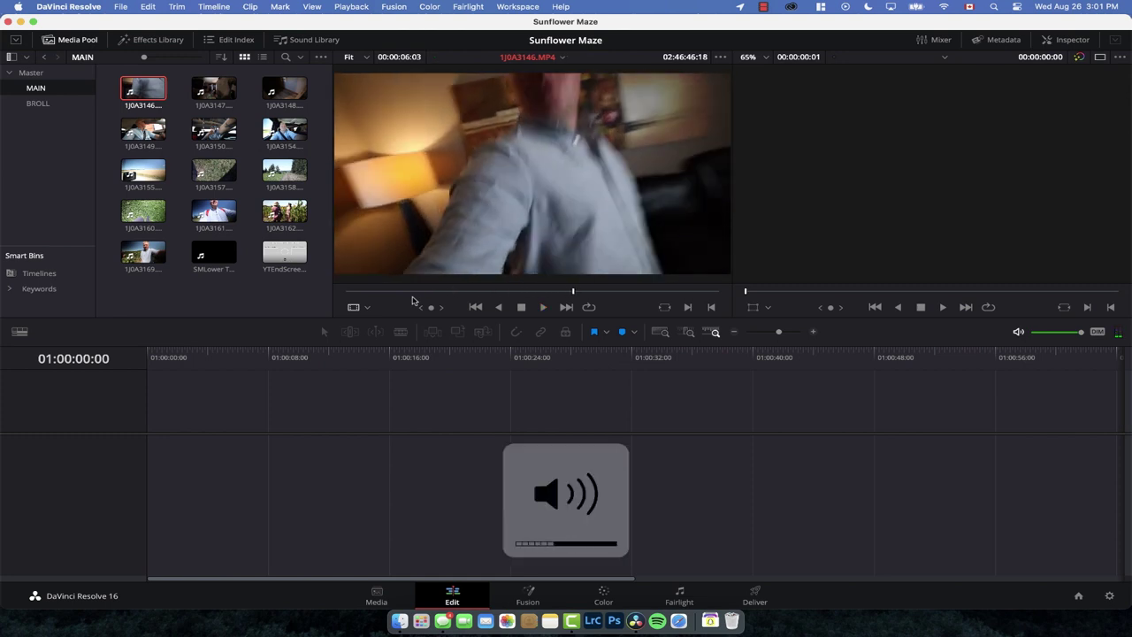
{"action": "key", "text": "space"}
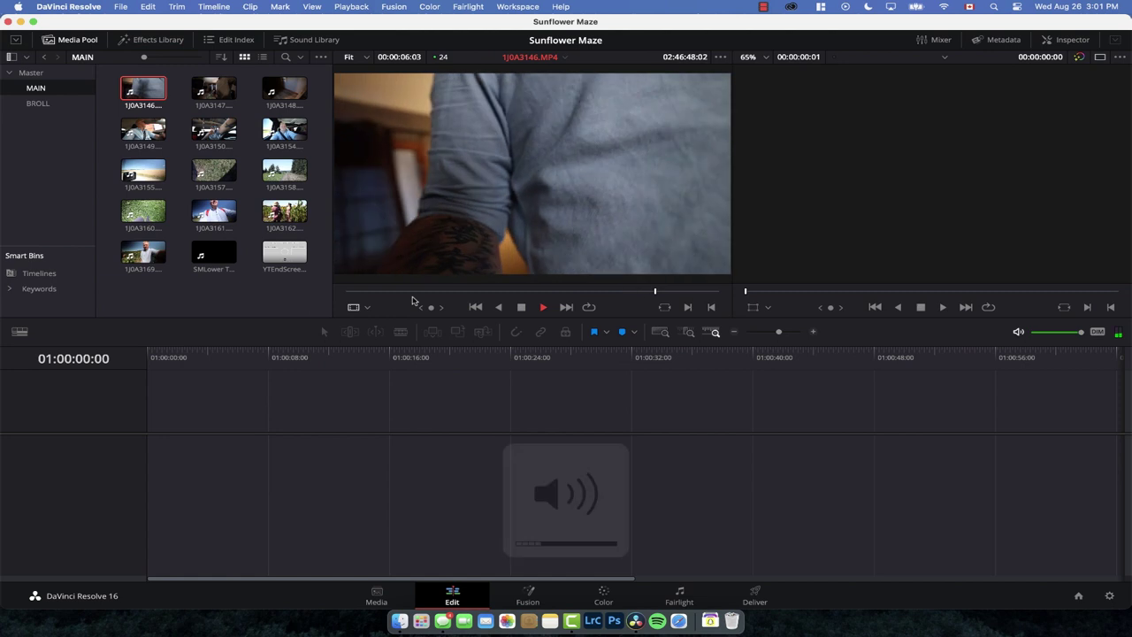
{"action": "key", "text": "space"}
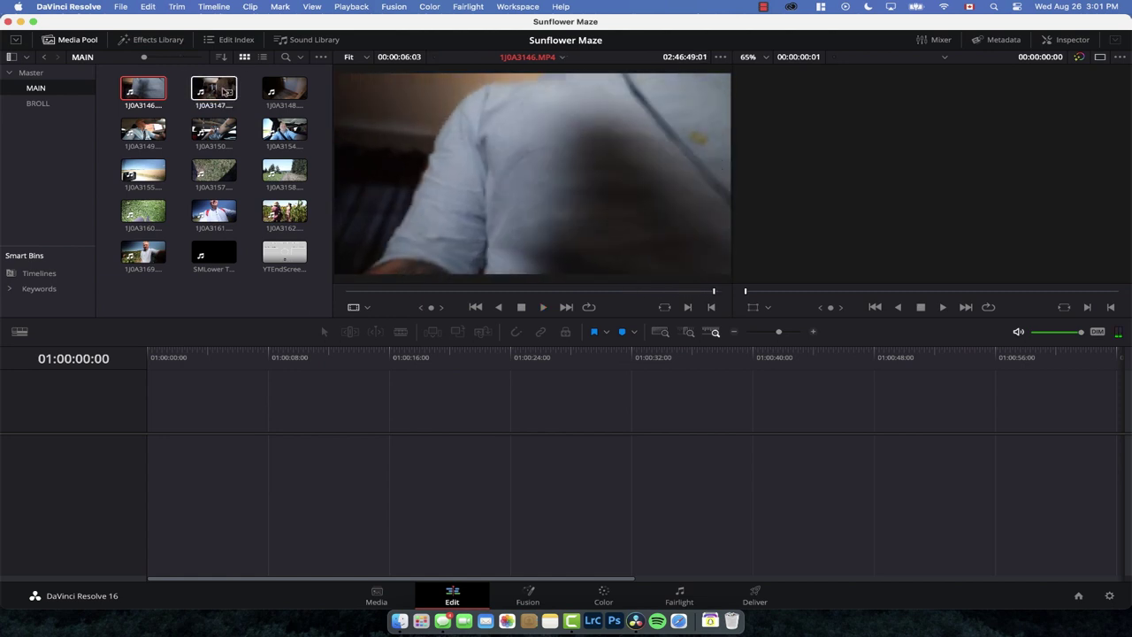
{"action": "left_click", "coordinate": [206, 85]}
{"action": "key", "text": "space"}
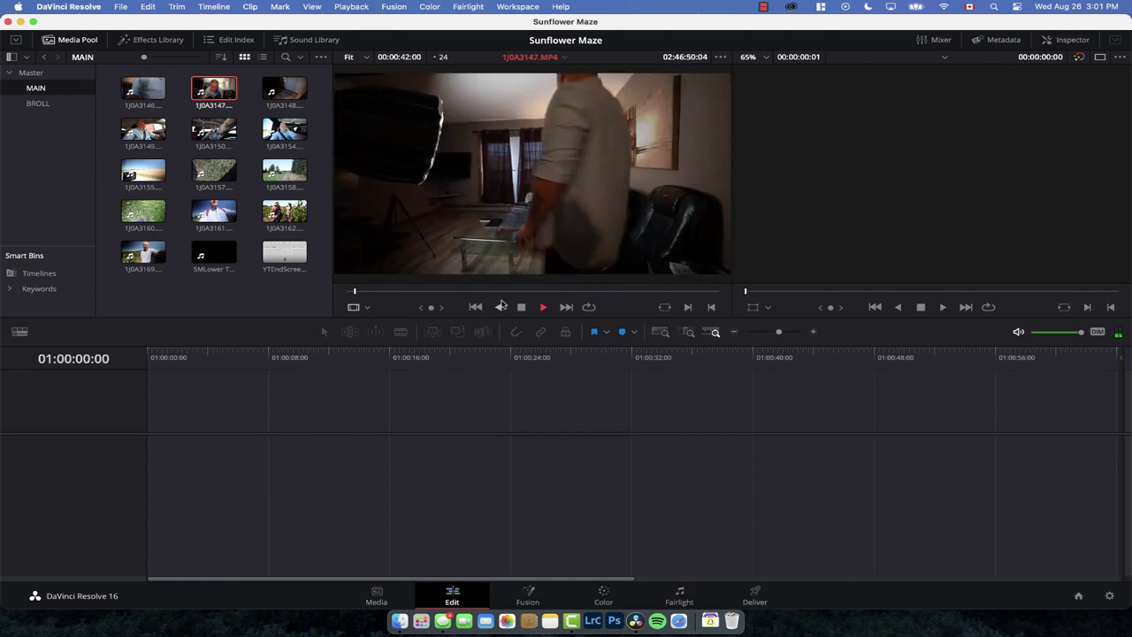
{"action": "key", "text": "XF86AudioRaiseVolume"}
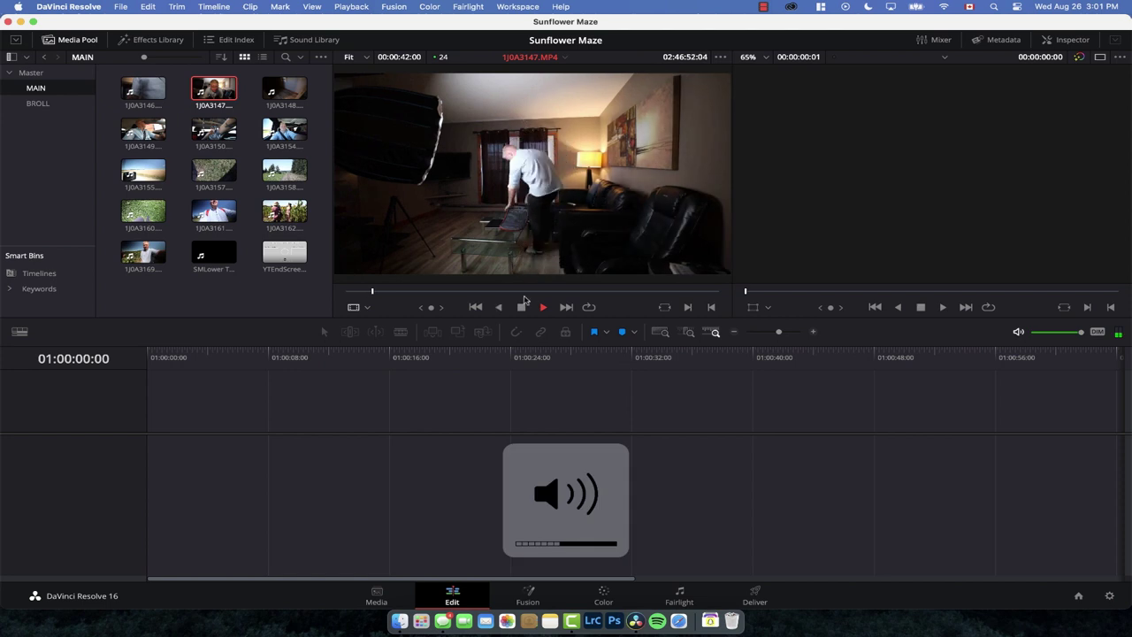
{"action": "left_click", "coordinate": [471, 291]}
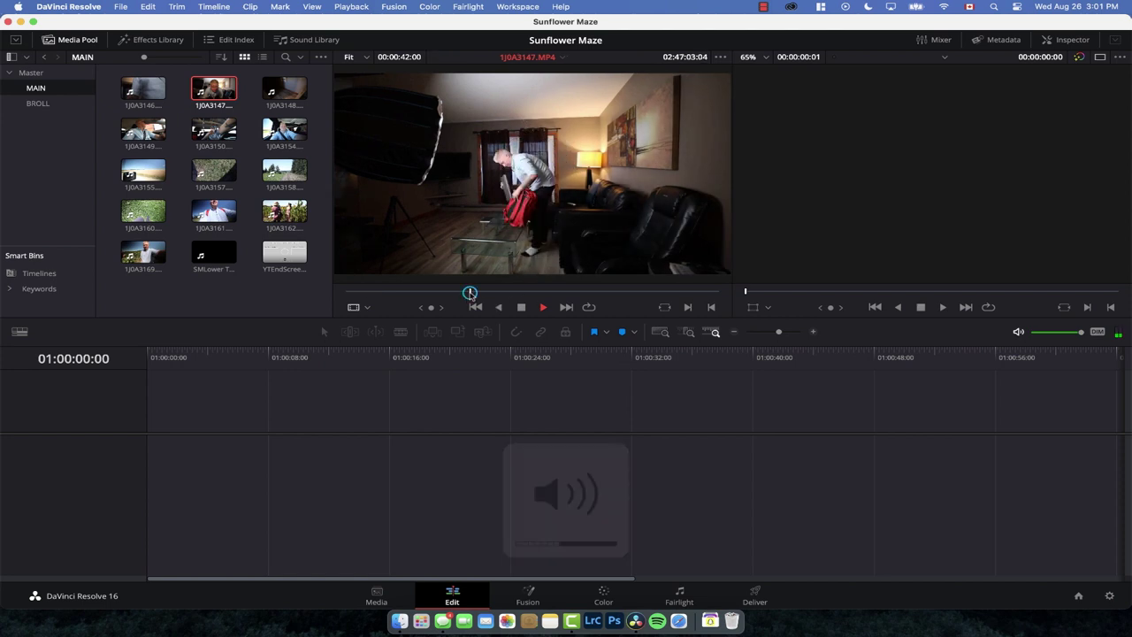
{"action": "left_click", "coordinate": [539, 291]}
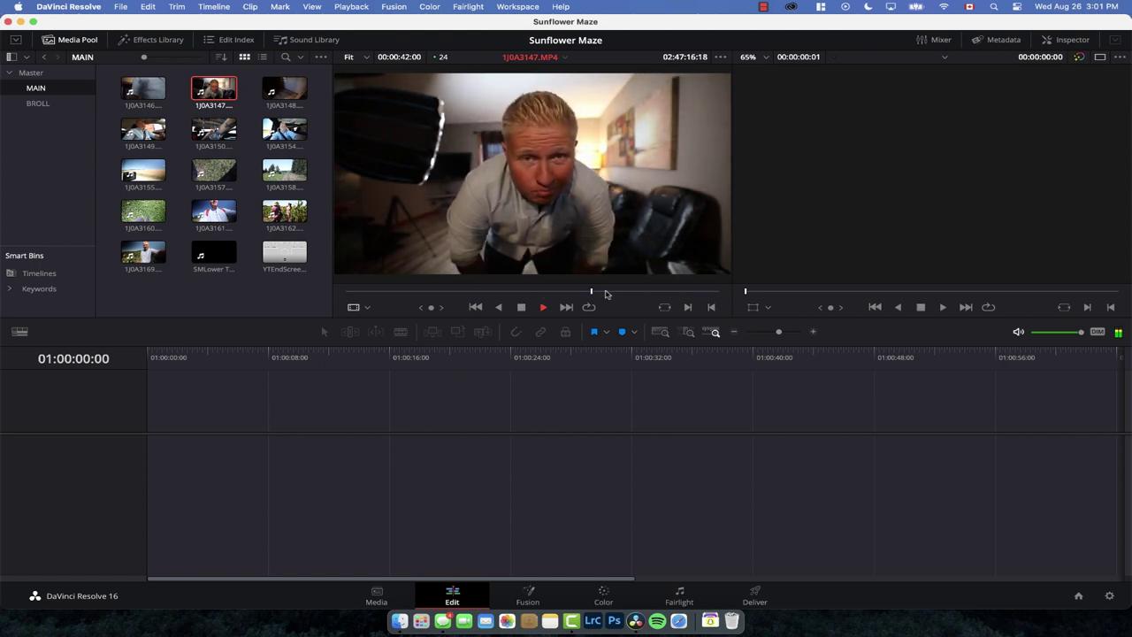
{"action": "key", "text": "space"}
Remove clip 1J0A3146 from the MAIN bin.
{"action": "right_click", "coordinate": [144, 92]}
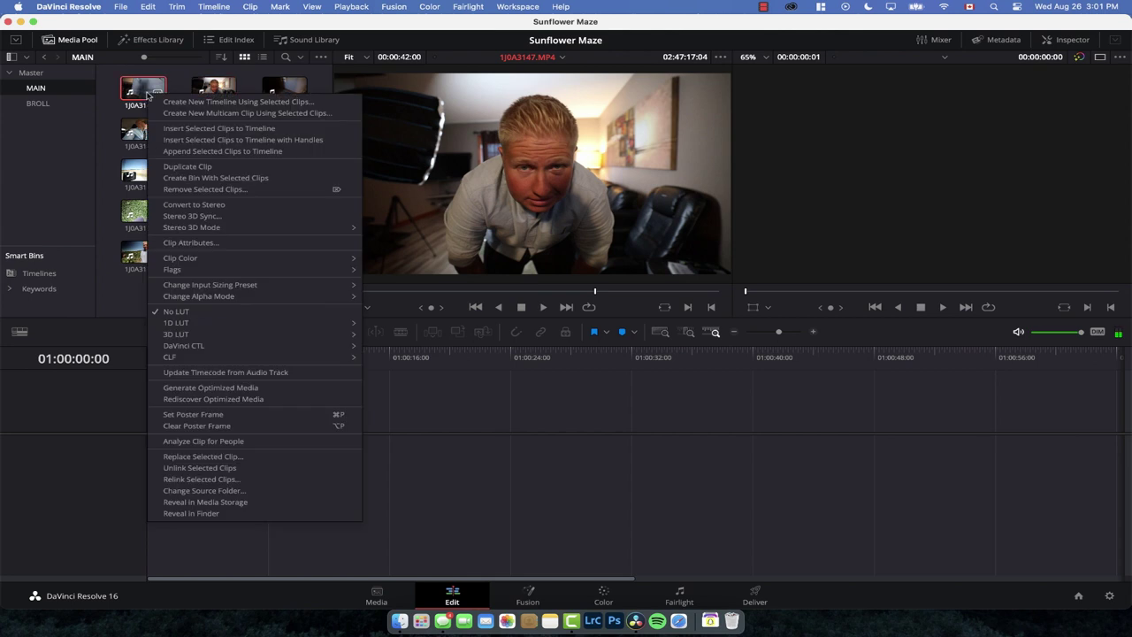
{"action": "mouse_move", "coordinate": [263, 294]}
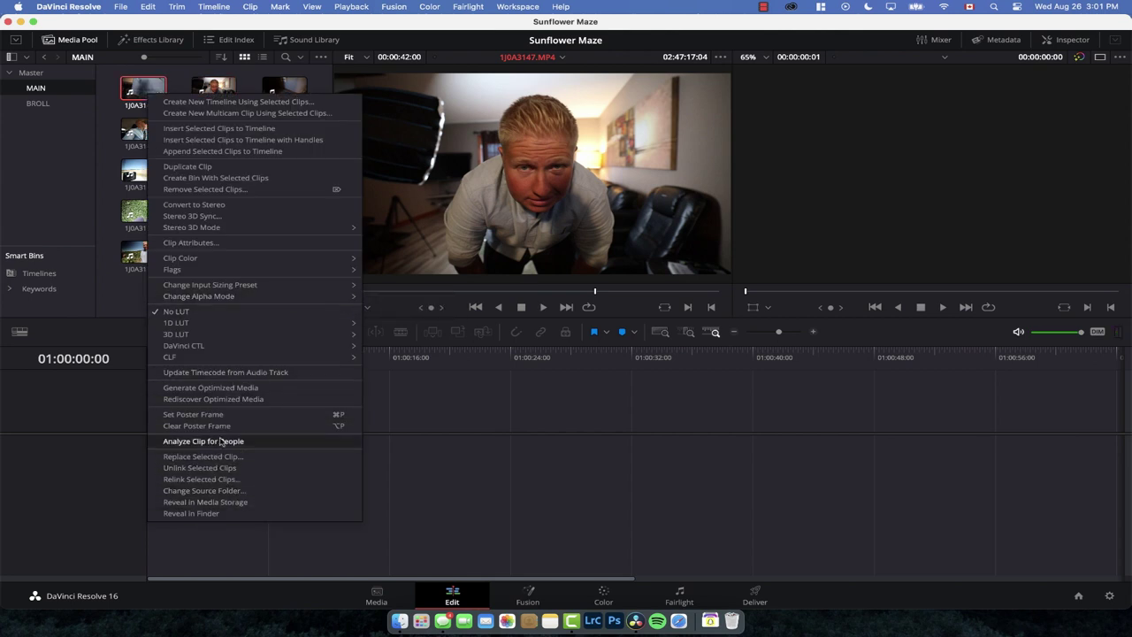
{"action": "left_click", "coordinate": [139, 89]}
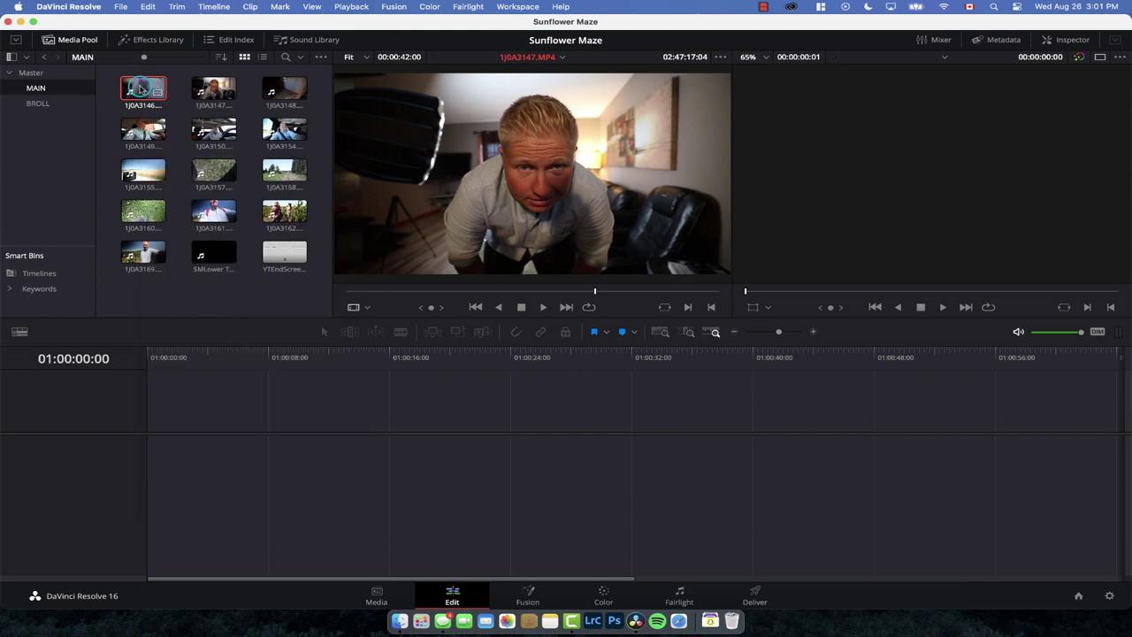
{"action": "key", "text": "BackSpace"}
{"action": "key", "text": "Return"}
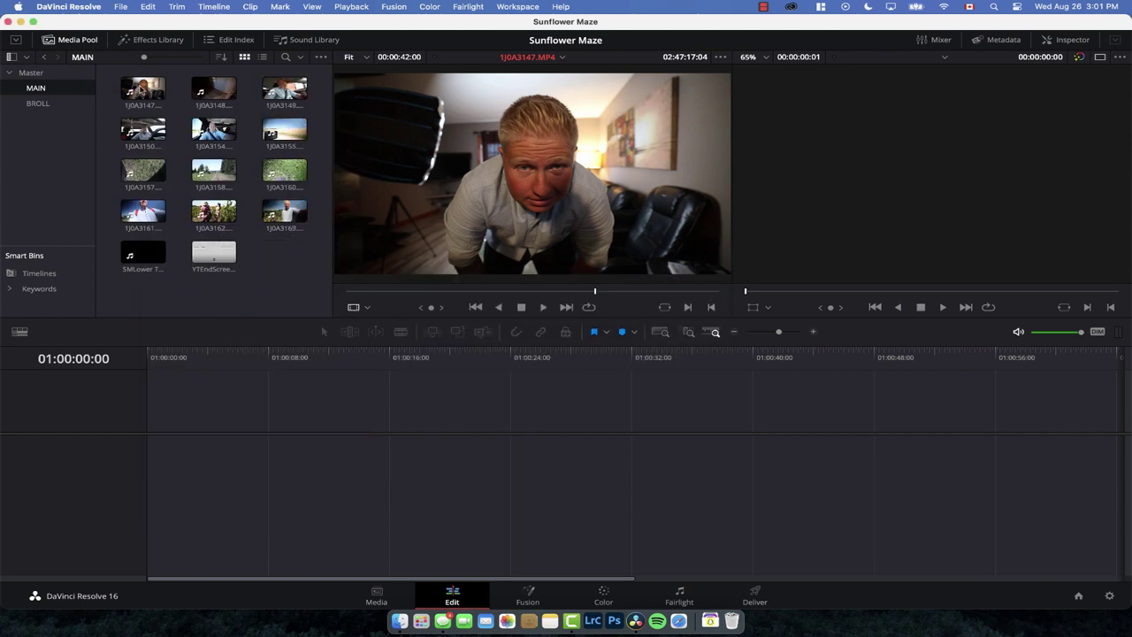
Start Timeline 1 with 1J0A3147.MP4, enlarge the audio track height, and zoom to fit.
{"action": "left_click_drag", "start_coordinate": [140, 89], "coordinate": [149, 442]}
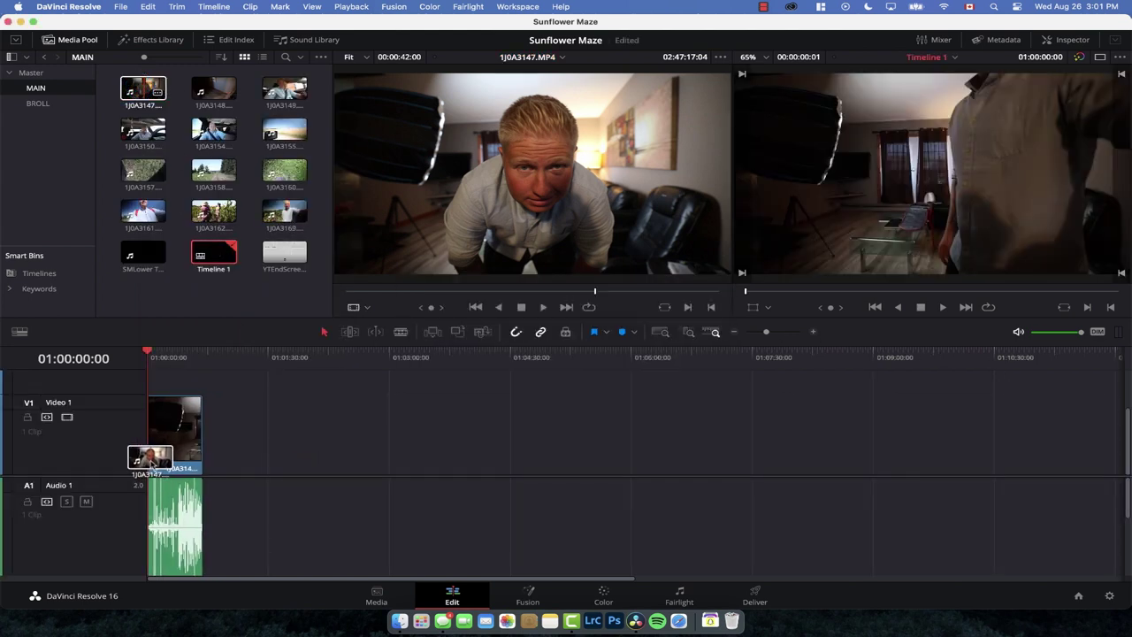
{"action": "left_click", "coordinate": [21, 333]}
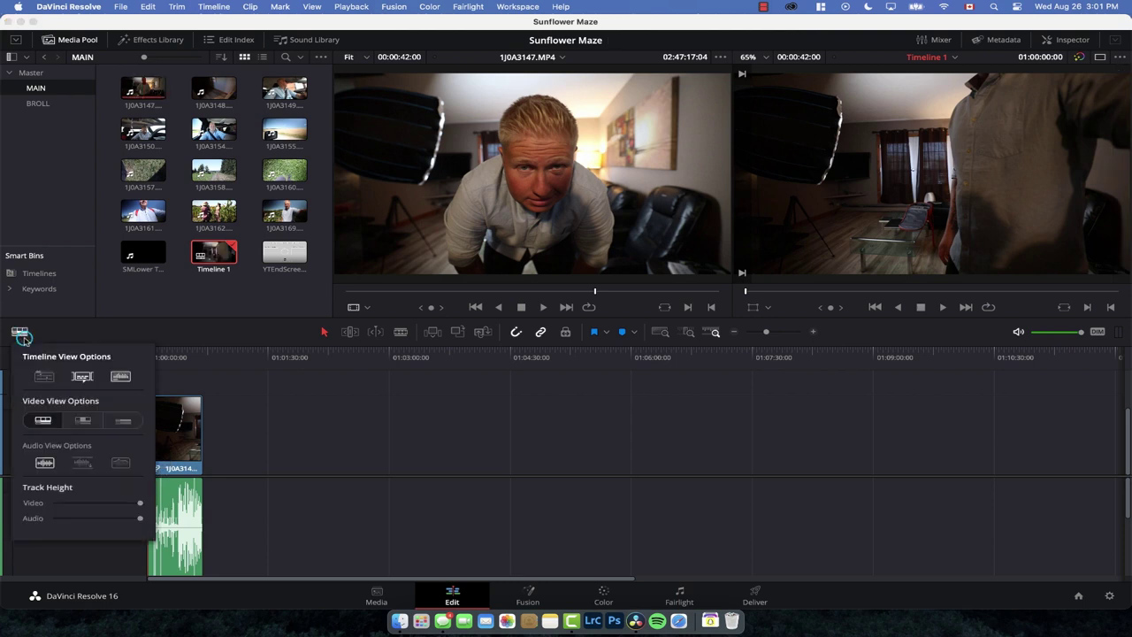
{"action": "left_click", "coordinate": [124, 422]}
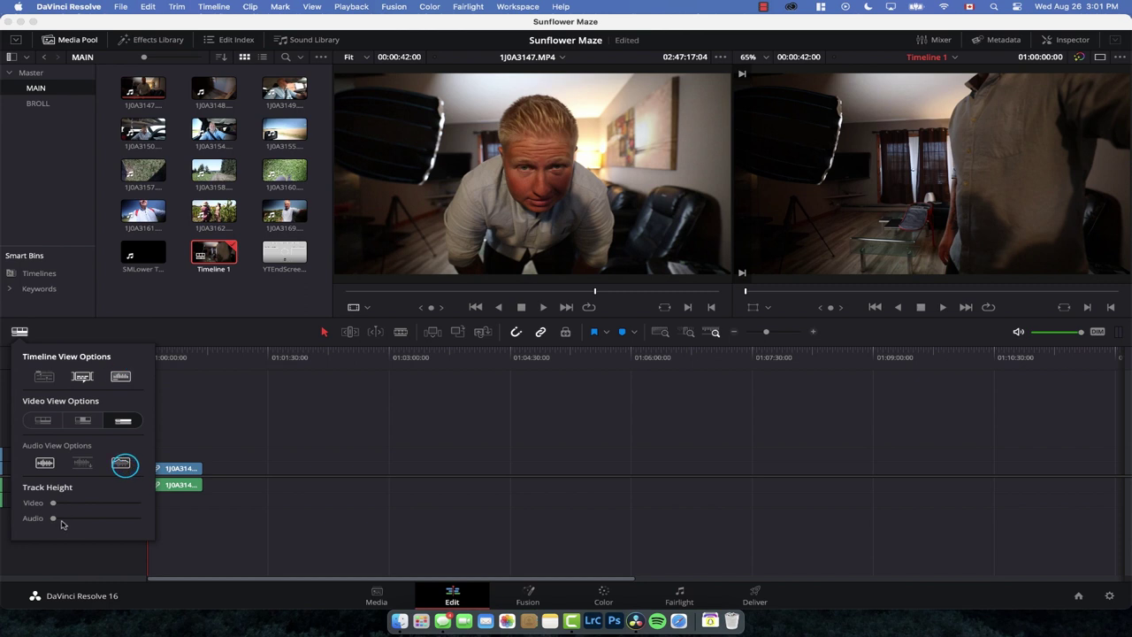
{"action": "left_click_drag", "start_coordinate": [62, 522], "coordinate": [139, 520]}
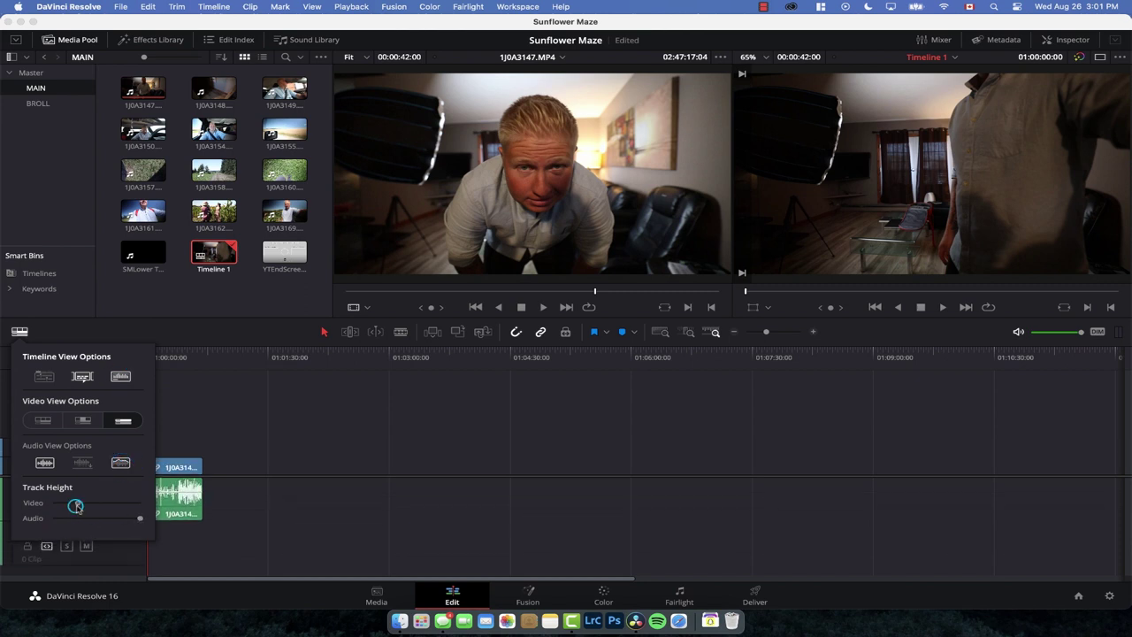
{"action": "left_click", "coordinate": [18, 331]}
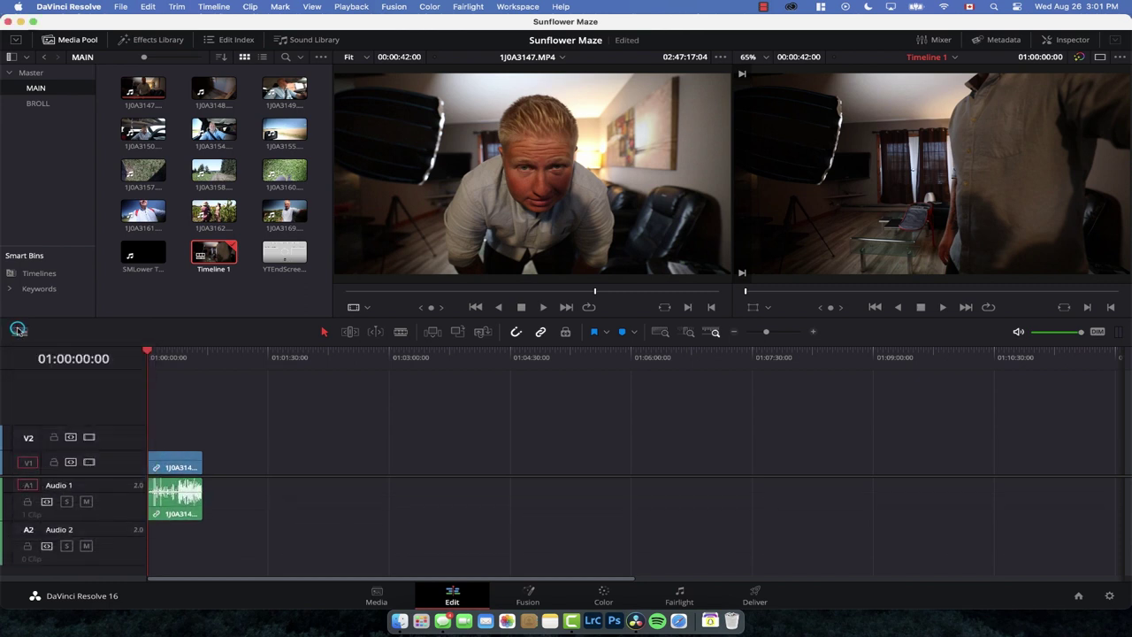
{"action": "key", "text": "shift+z"}
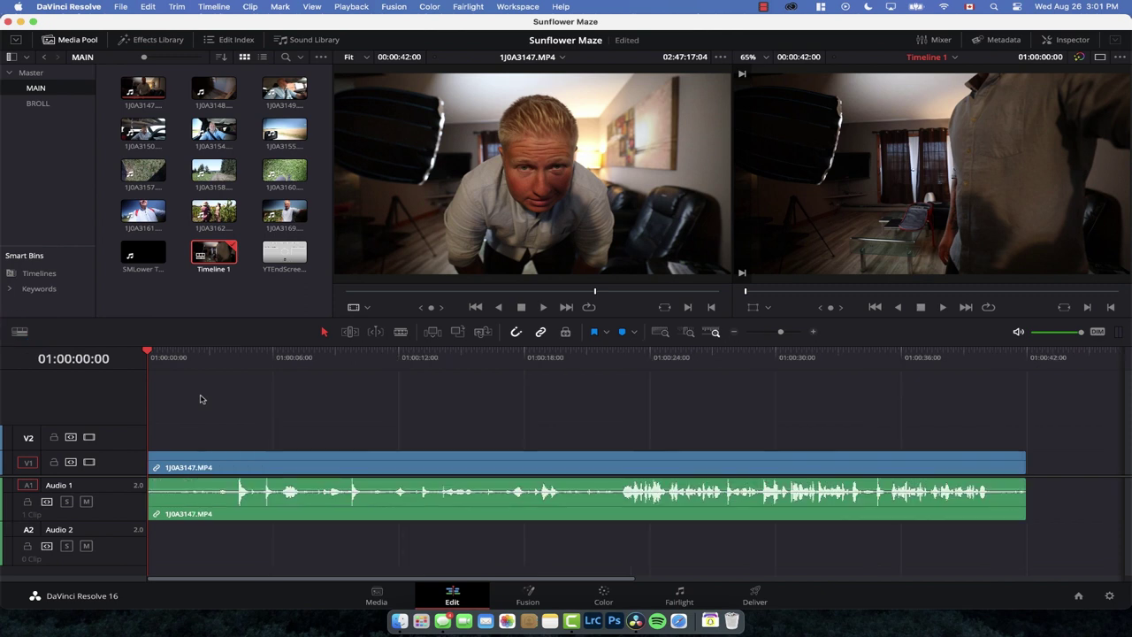
Ripple-trim the clip's opening up to about four seconds in.
{"action": "key", "text": "space"}
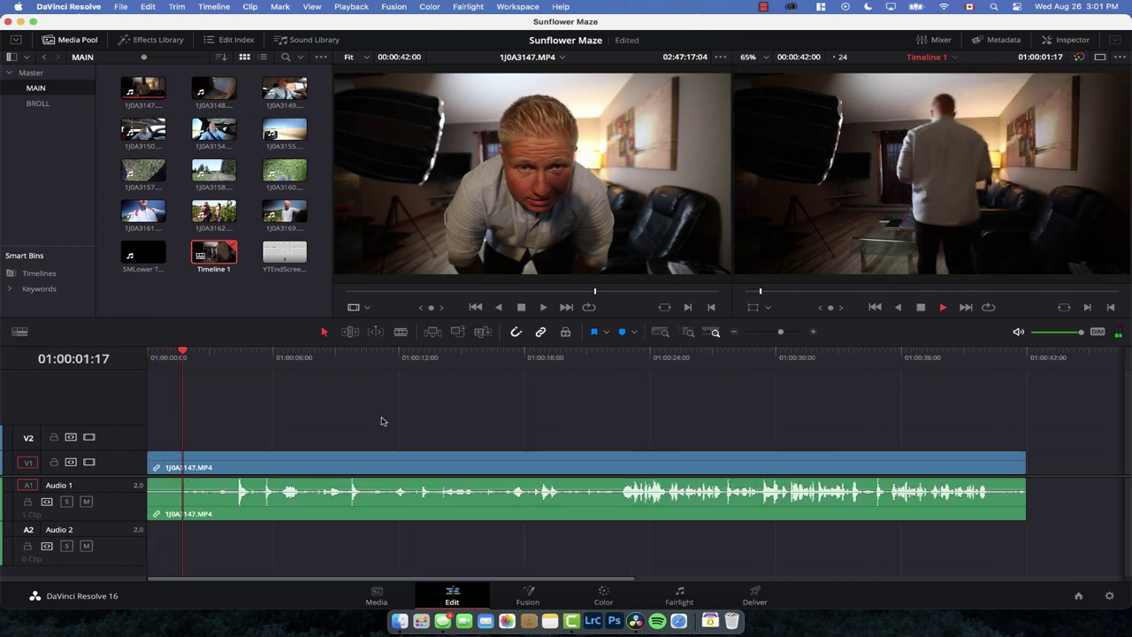
{"action": "left_click_drag", "start_coordinate": [263, 355], "coordinate": [236, 354]}
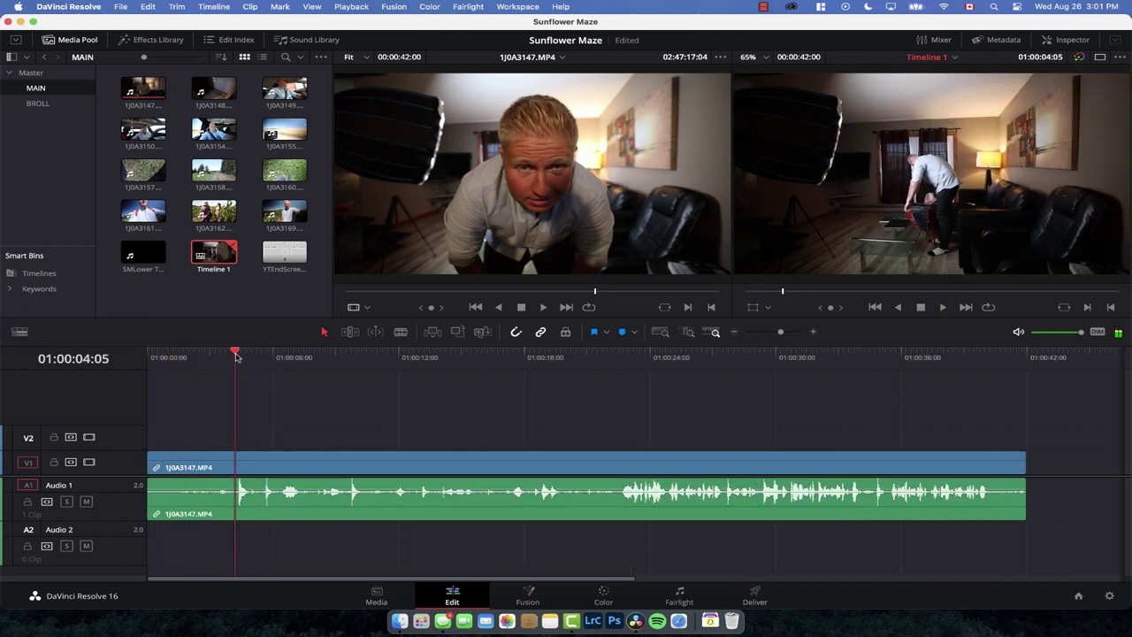
{"action": "key", "text": "super+shift+bracketleft"}
{"action": "key", "text": "space"}
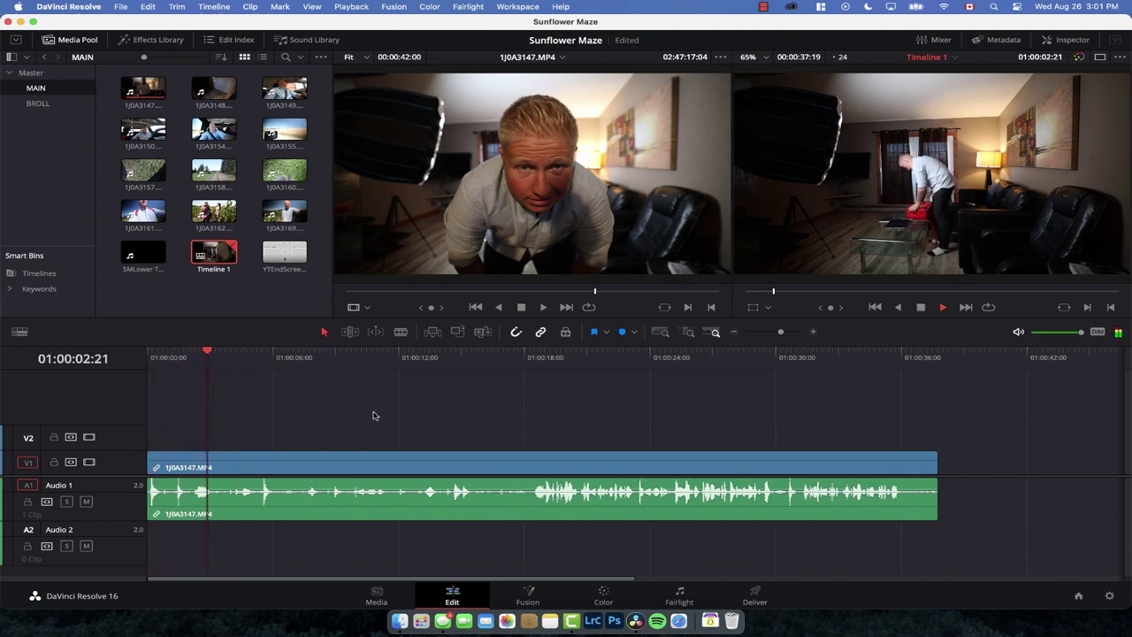
Blade out the piece ending at 01:00:06:21 and ripple-delete it.
{"action": "left_click", "coordinate": [533, 354]}
{"action": "mouse_move", "coordinate": [532, 353]}
{"action": "left_mouse_down"}
{"action": "mouse_move", "coordinate": [259, 342]}
{"action": "mouse_move", "coordinate": [187, 356]}
{"action": "mouse_move", "coordinate": [292, 354]}
{"action": "left_mouse_up"}
{"action": "key", "text": "super+b"}
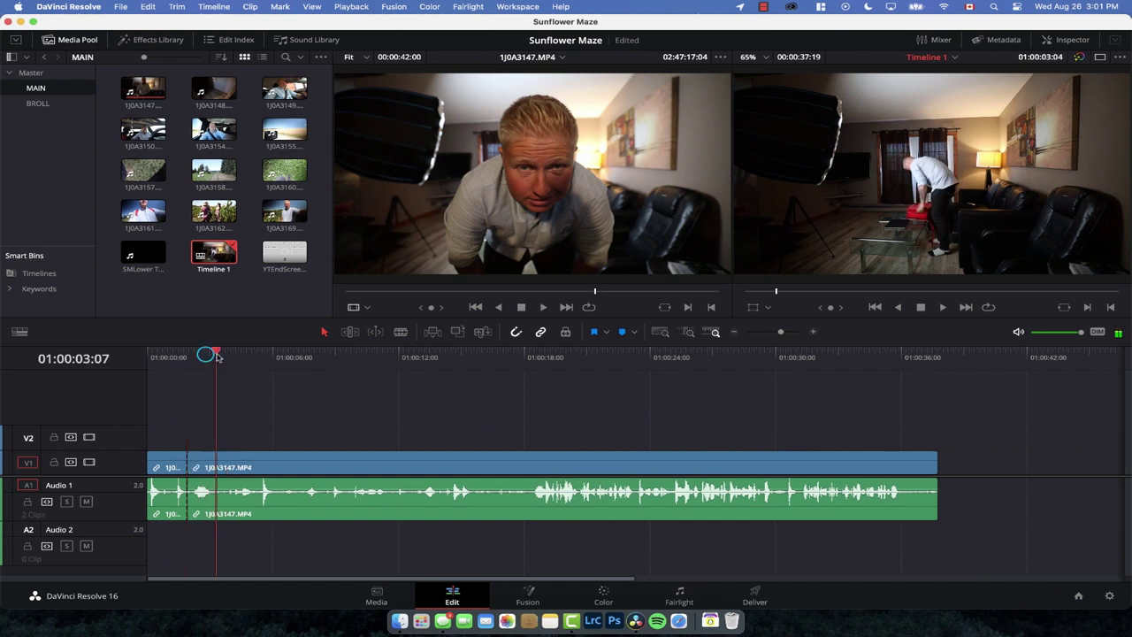
{"action": "key", "text": "super+b"}
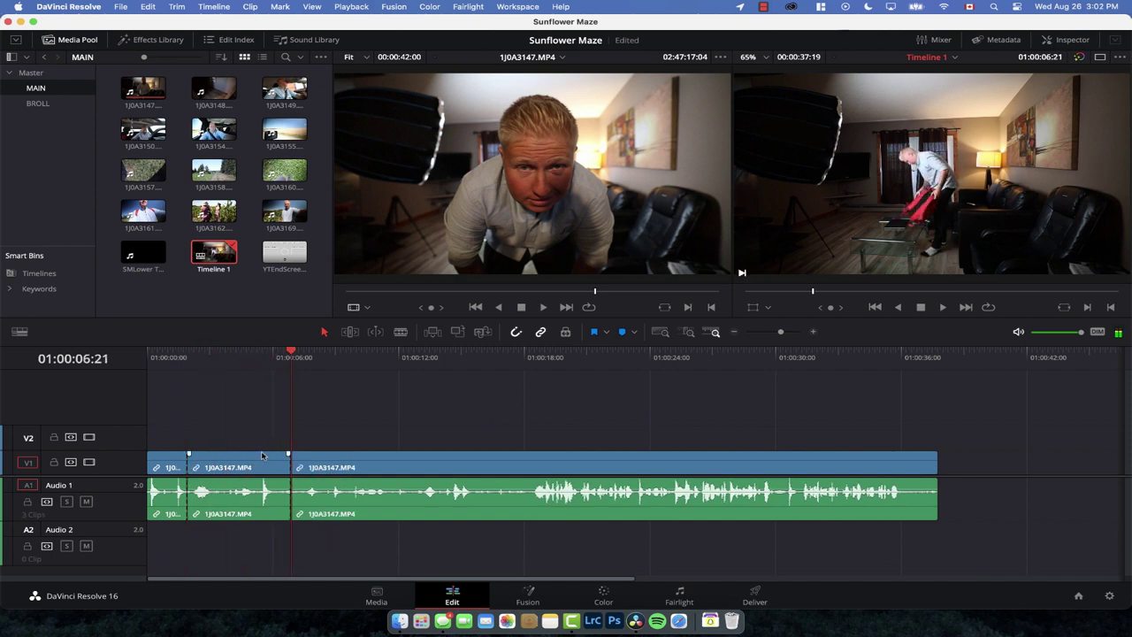
{"action": "key", "text": "BackSpace"}
Split off a second unwanted middle section and delete it, closing the gap.
{"action": "left_click", "coordinate": [150, 357]}
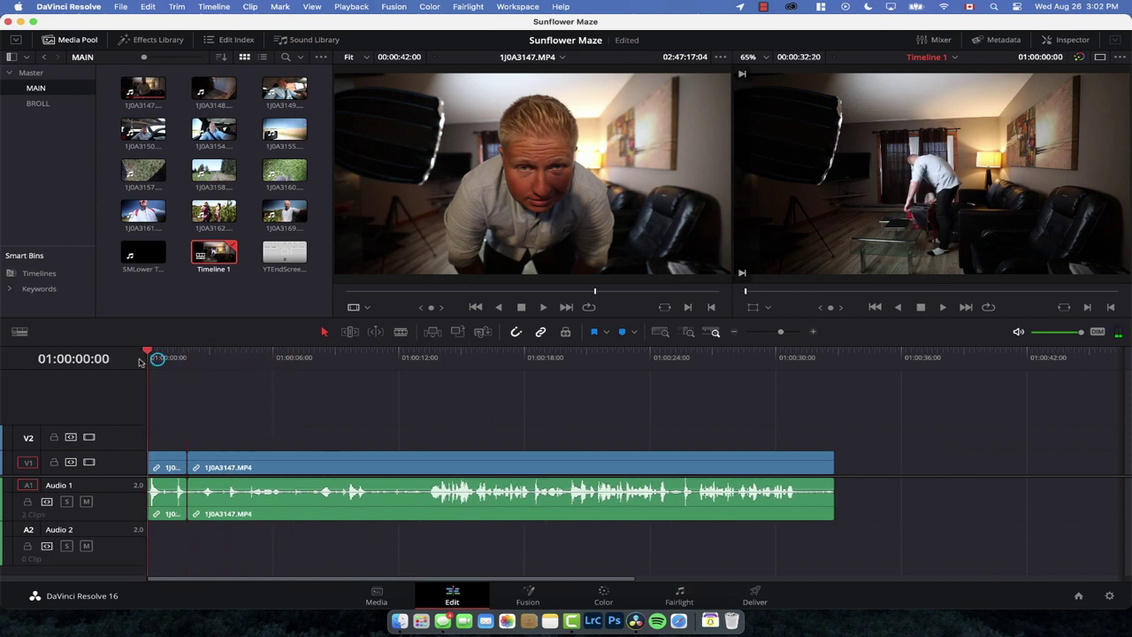
{"action": "key", "text": "space"}
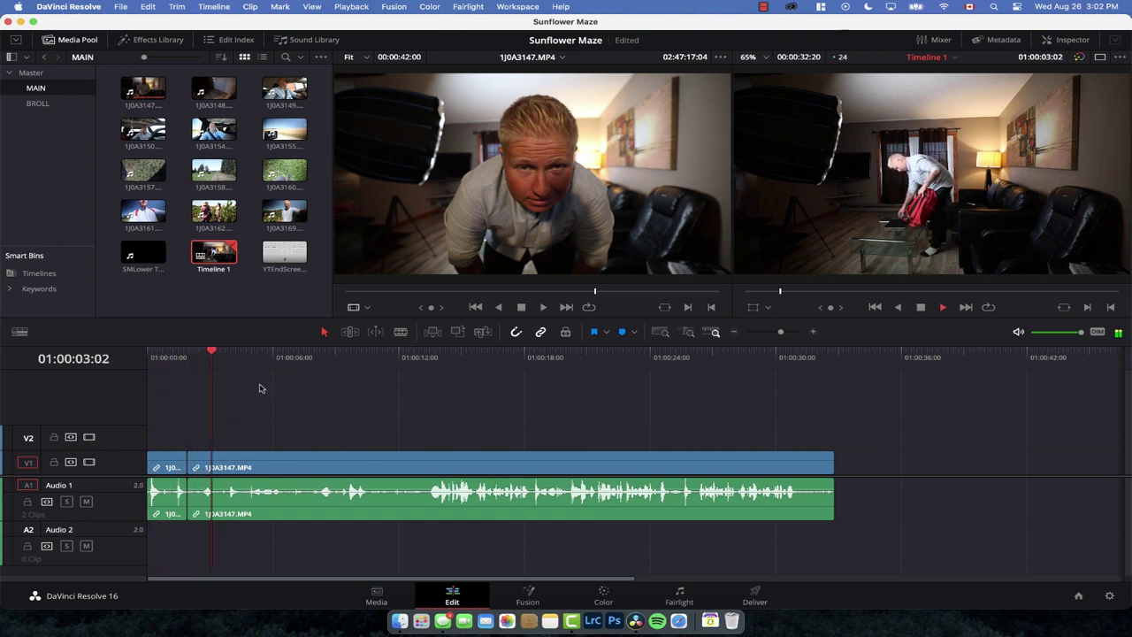
{"action": "key", "text": "ctrl+b"}
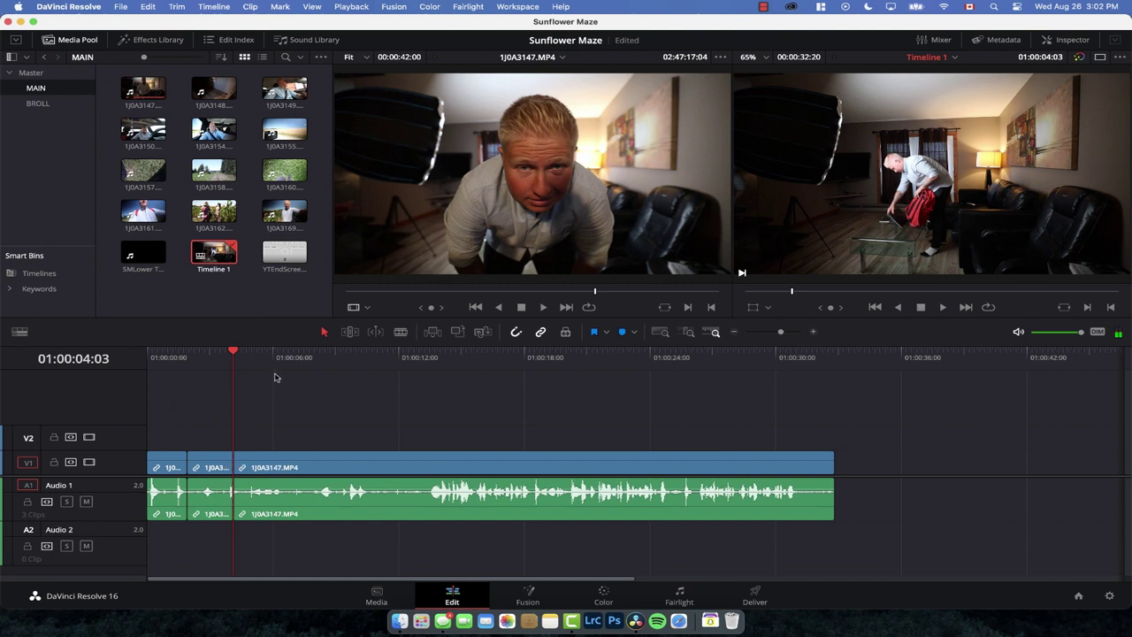
{"action": "mouse_move", "coordinate": [280, 357]}
{"action": "left_mouse_down"}
{"action": "mouse_move", "coordinate": [359, 362]}
{"action": "mouse_move", "coordinate": [330, 357]}
{"action": "left_mouse_up"}
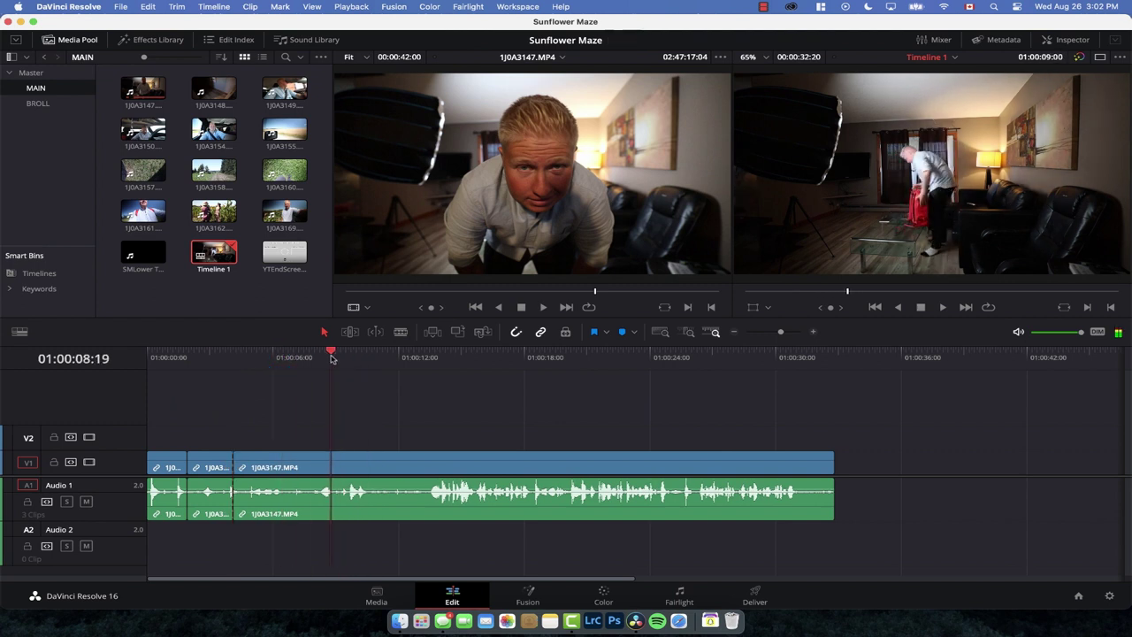
{"action": "left_click", "coordinate": [322, 466]}
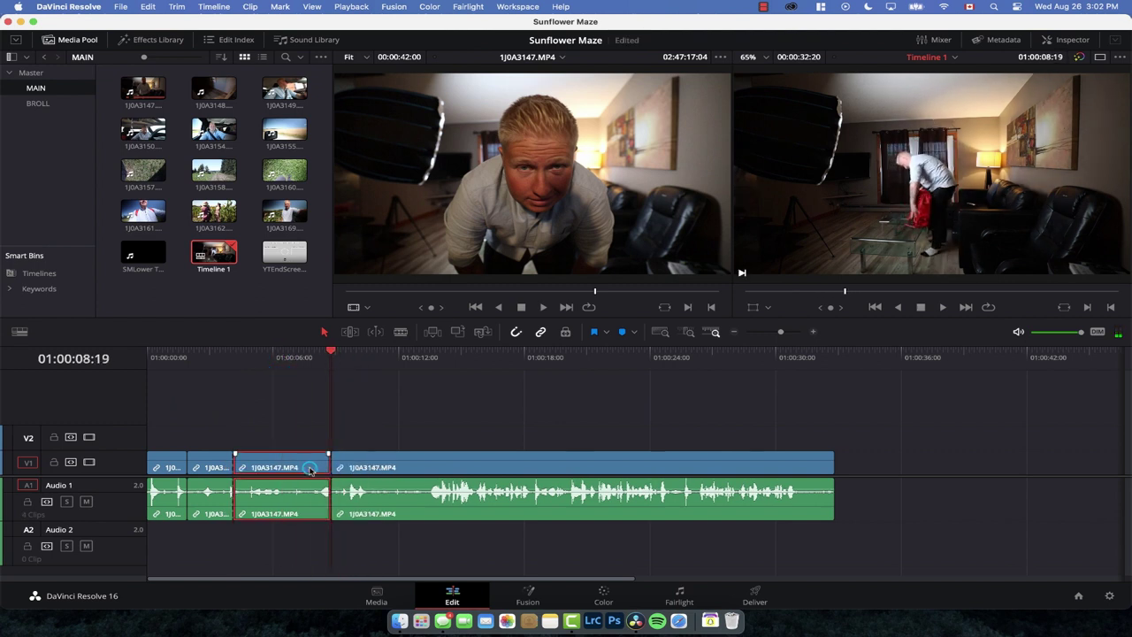
{"action": "key", "text": "Delete"}
Cut out one more dead stretch, then trim the clip's end to about 01:00:23:17.
{"action": "left_click_drag", "start_coordinate": [162, 357], "coordinate": [128, 359]}
{"action": "key", "text": "space"}
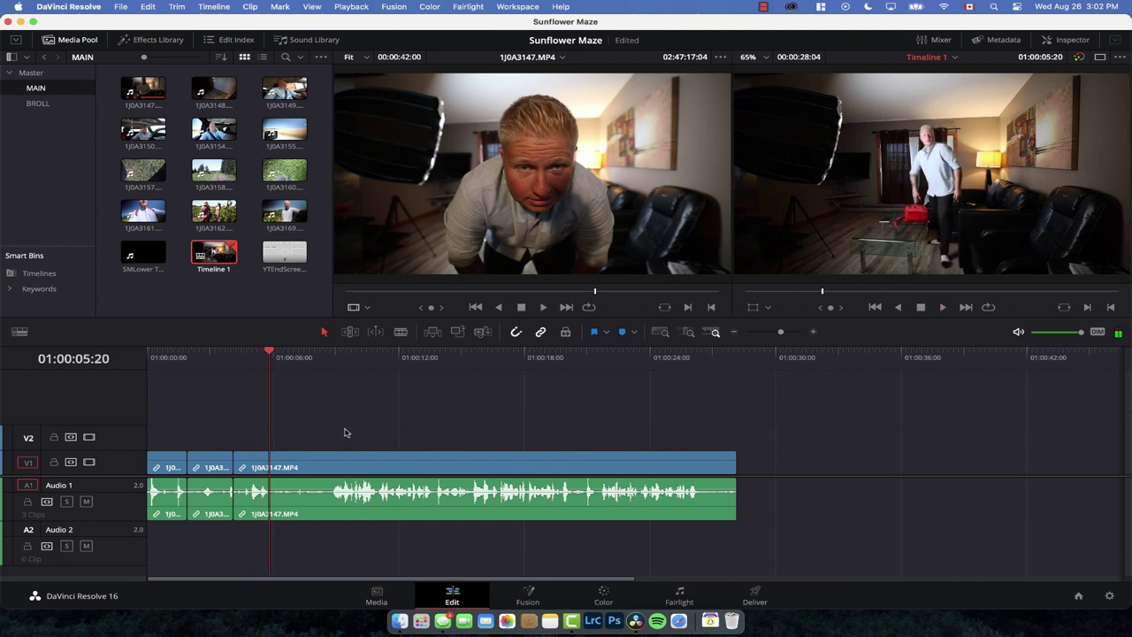
{"action": "key", "text": "ctrl+b"}
{"action": "left_click_drag", "start_coordinate": [316, 358], "coordinate": [325, 357]}
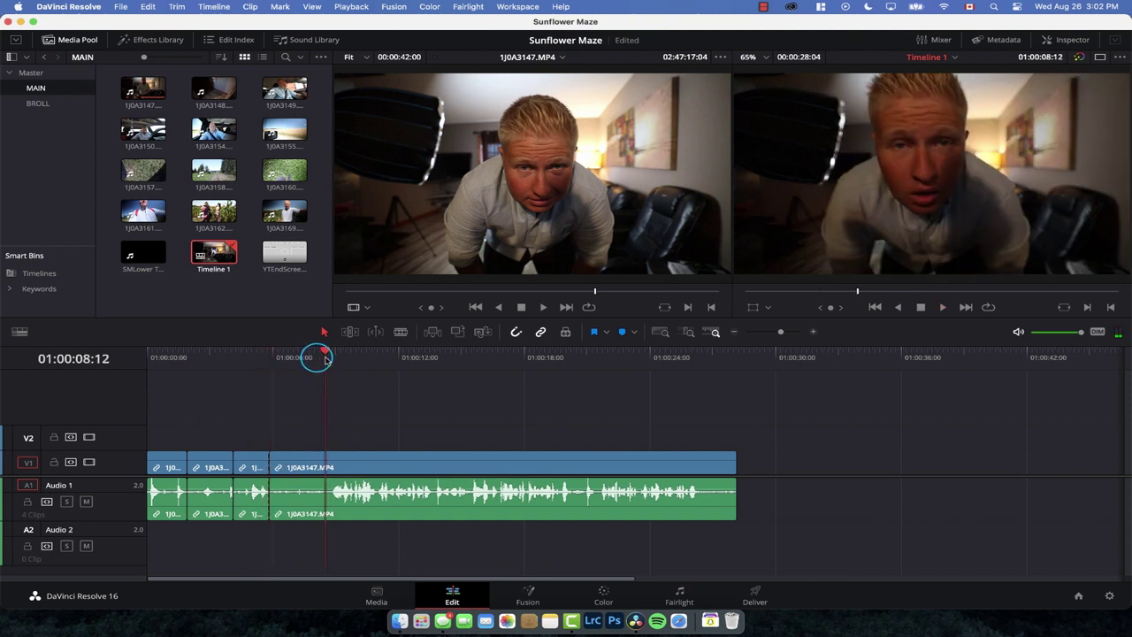
{"action": "key", "text": "ctrl+shift+bracketleft"}
{"action": "key", "text": "space"}
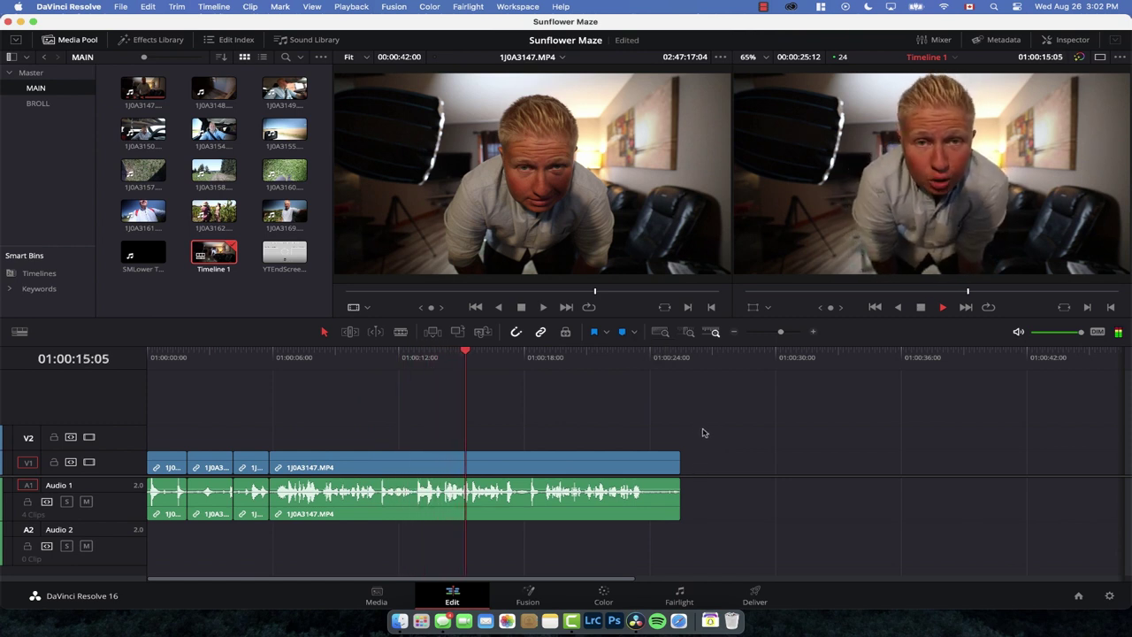
{"action": "scroll", "coordinate": [699, 396], "scroll_direction": "right", "scroll_amount": 3}
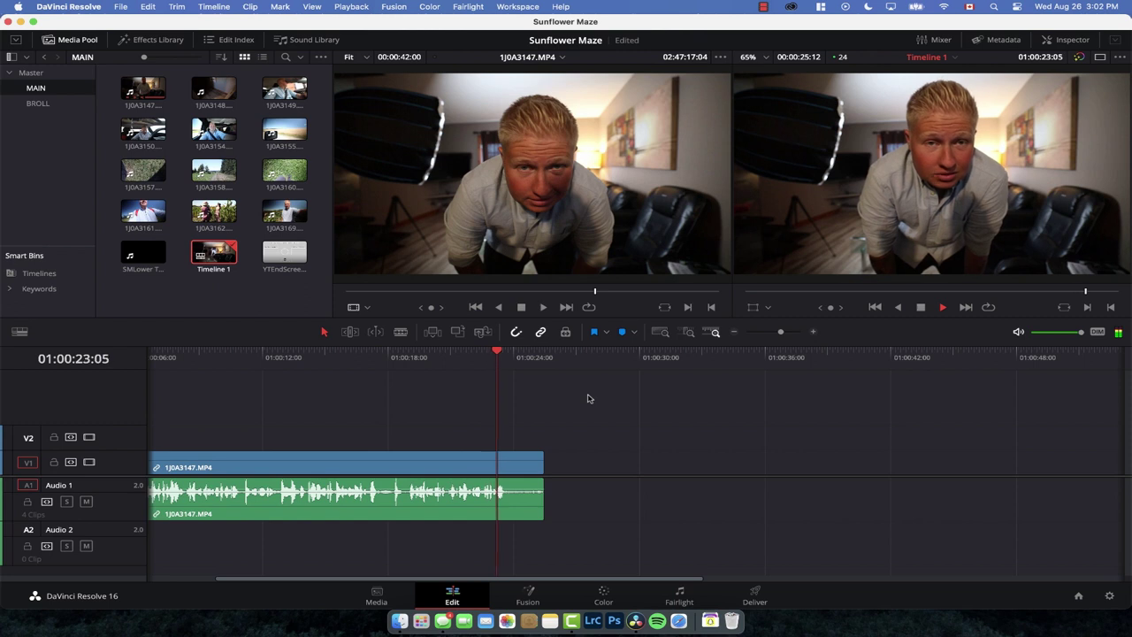
{"action": "left_click_drag", "start_coordinate": [538, 466], "coordinate": [506, 466]}
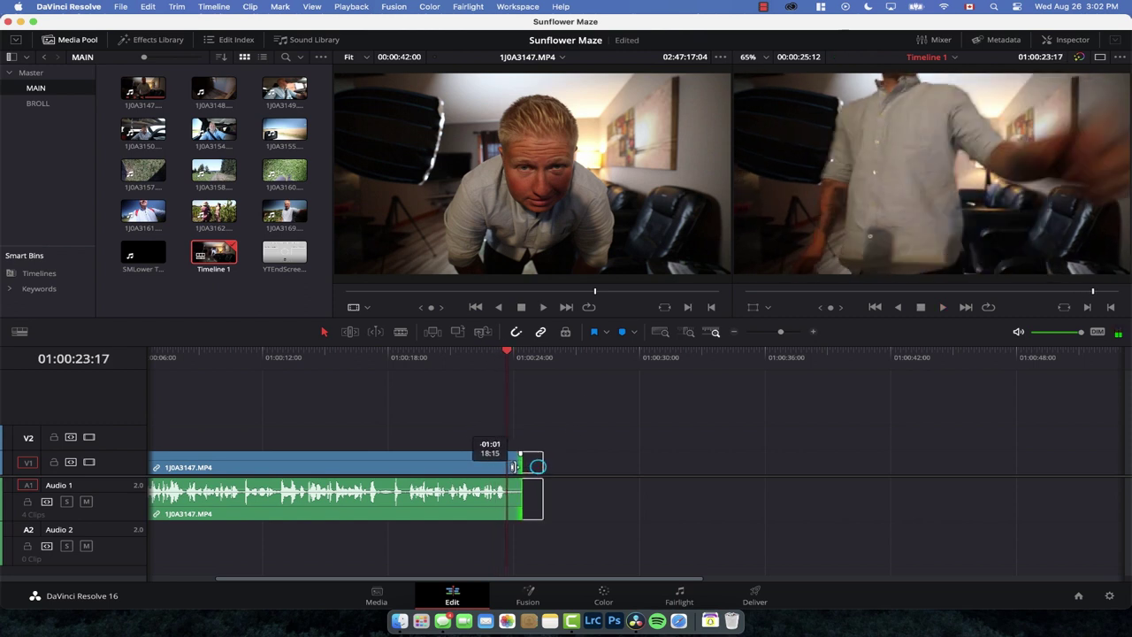
Preview 1J0A3148 in the source viewer and add it to the timeline after the first clip.
{"action": "left_click", "coordinate": [214, 89]}
{"action": "mouse_move", "coordinate": [351, 293]}
{"action": "left_mouse_down"}
{"action": "mouse_move", "coordinate": [466, 303]}
{"action": "mouse_move", "coordinate": [386, 294]}
{"action": "left_mouse_up"}
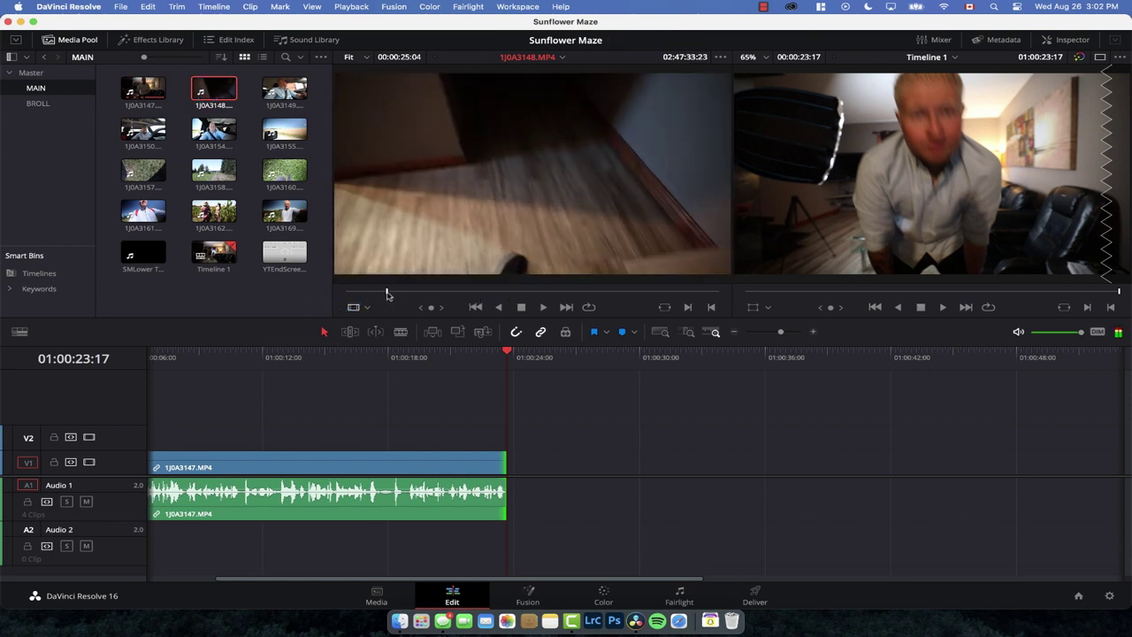
{"action": "key", "text": "space"}
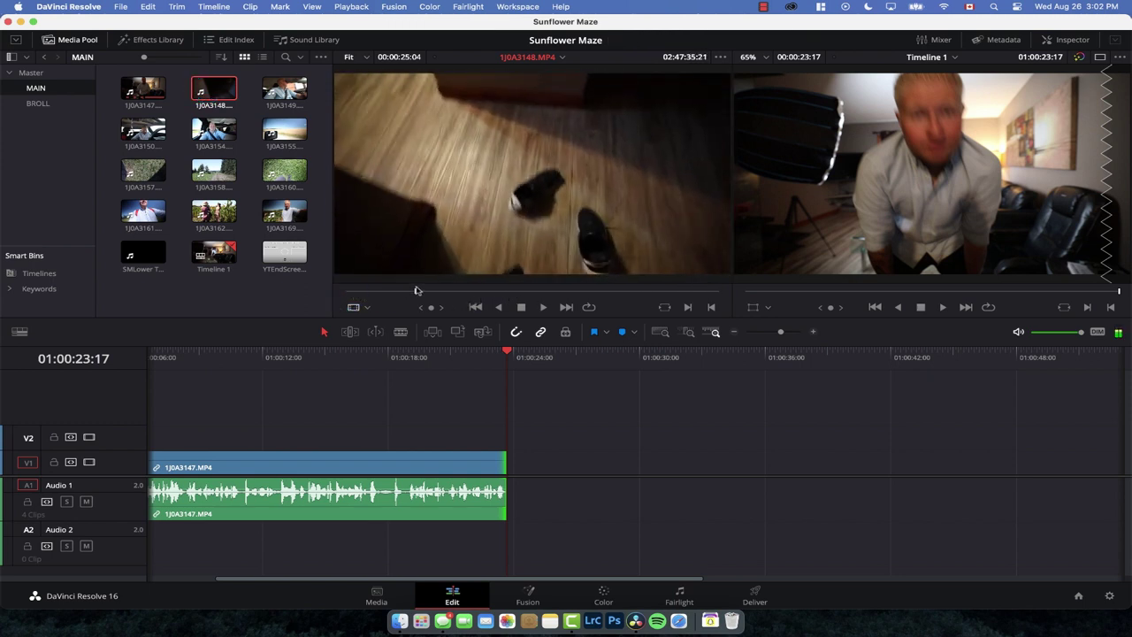
{"action": "left_click_drag", "start_coordinate": [412, 290], "coordinate": [381, 293]}
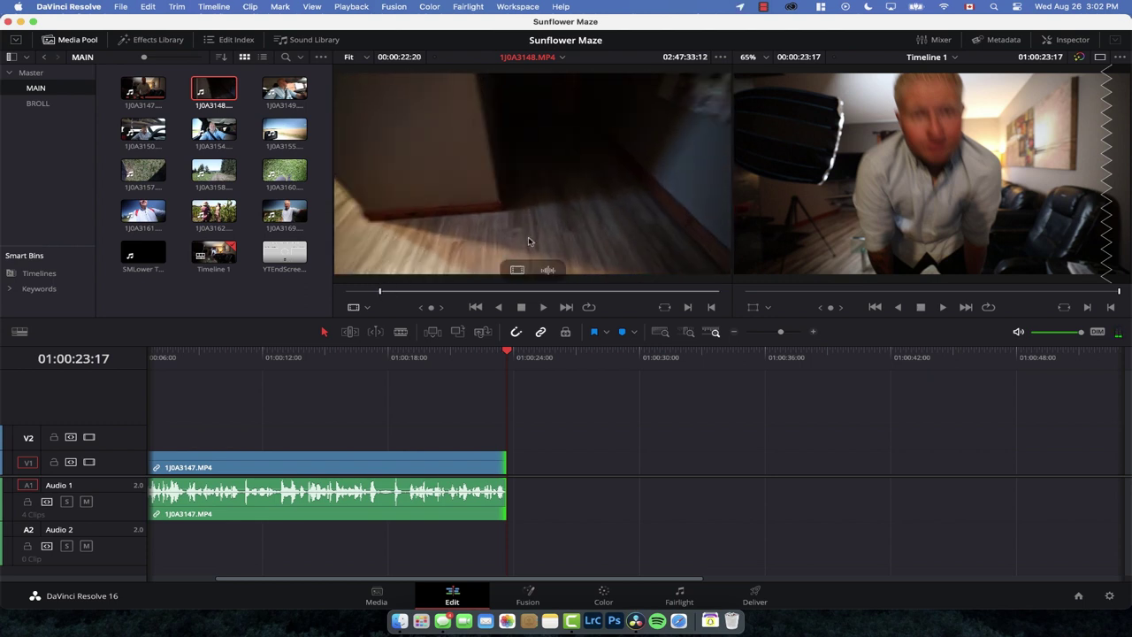
{"action": "mouse_move", "coordinate": [564, 357]}
{"action": "left_mouse_down"}
{"action": "mouse_move", "coordinate": [506, 195]}
{"action": "mouse_move", "coordinate": [514, 462]}
{"action": "left_mouse_up"}
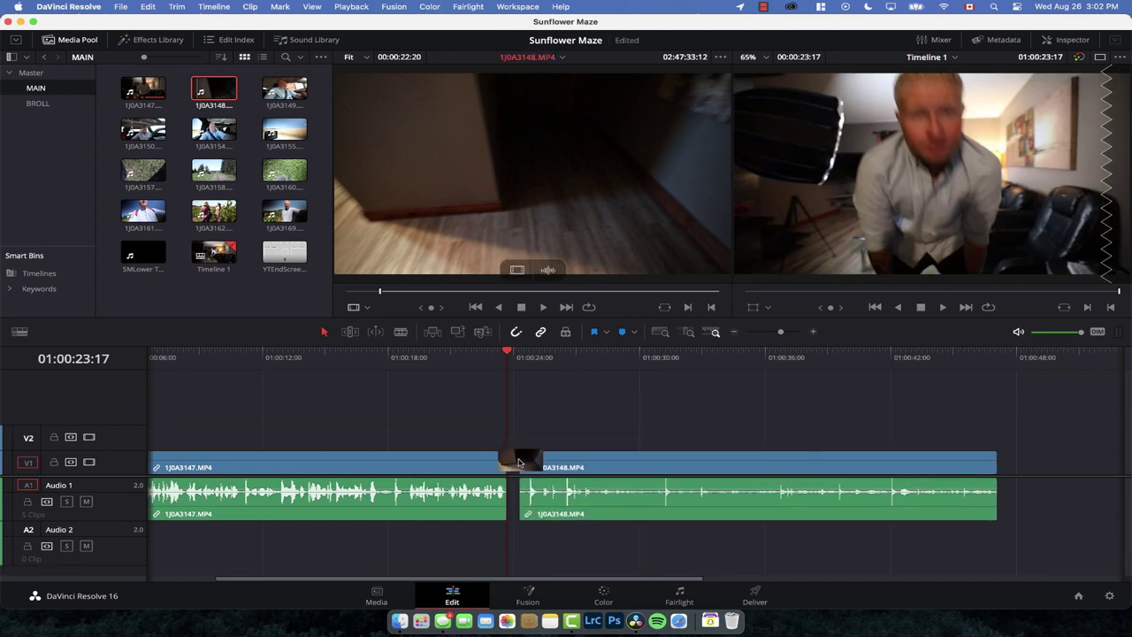
Blade 1J0A3148 at the end of the first unwanted part and ripple-delete it.
{"action": "key", "text": "space"}
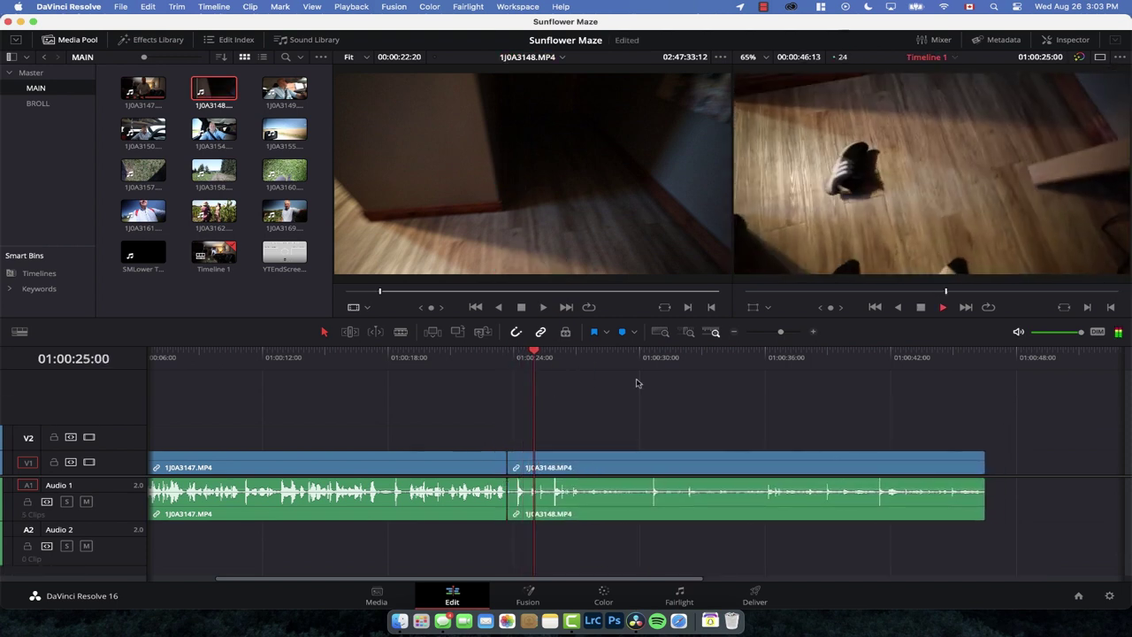
{"action": "key", "text": "space"}
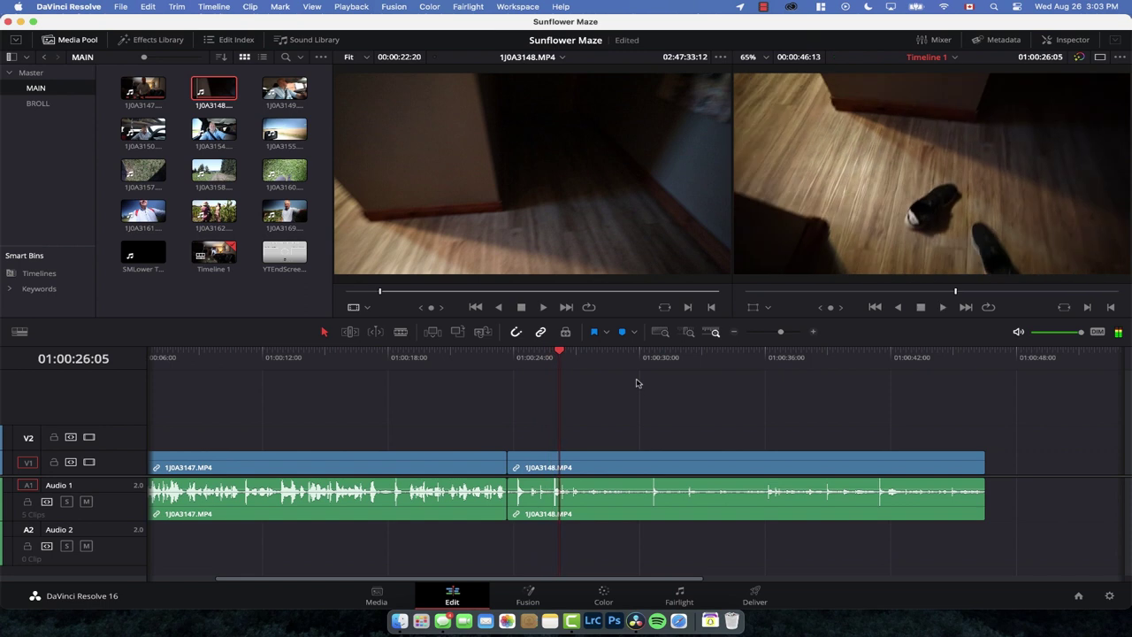
{"action": "key", "text": "Right"}
{"action": "key", "text": "Right"}
{"action": "key", "text": "Right"}
{"action": "left_click_drag", "start_coordinate": [573, 355], "coordinate": [627, 355]}
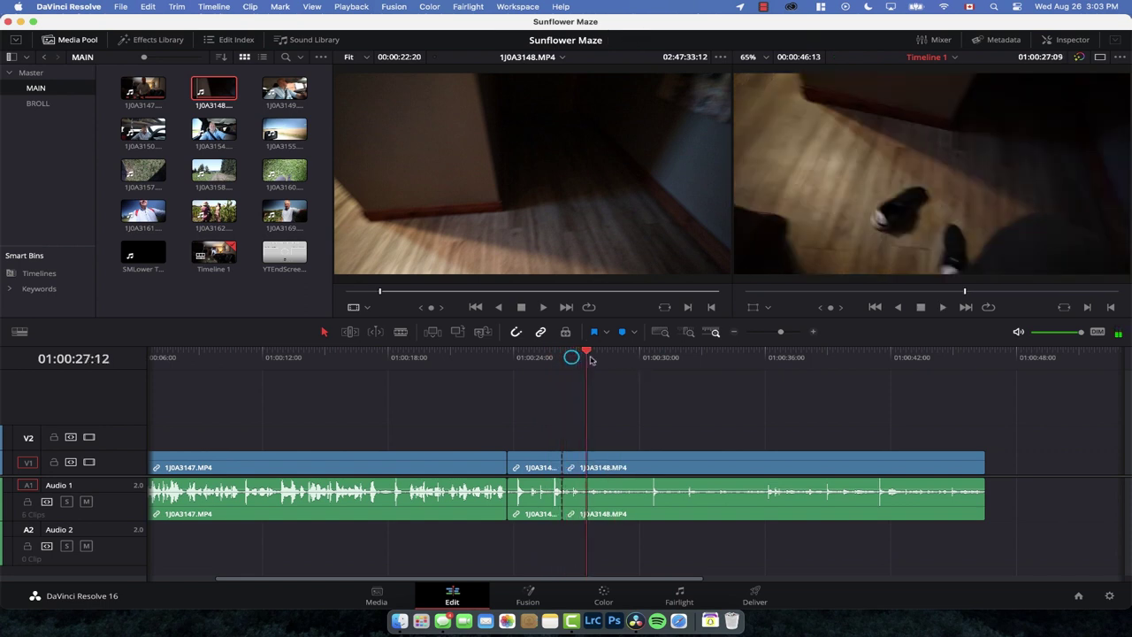
{"action": "key", "text": "super+b"}
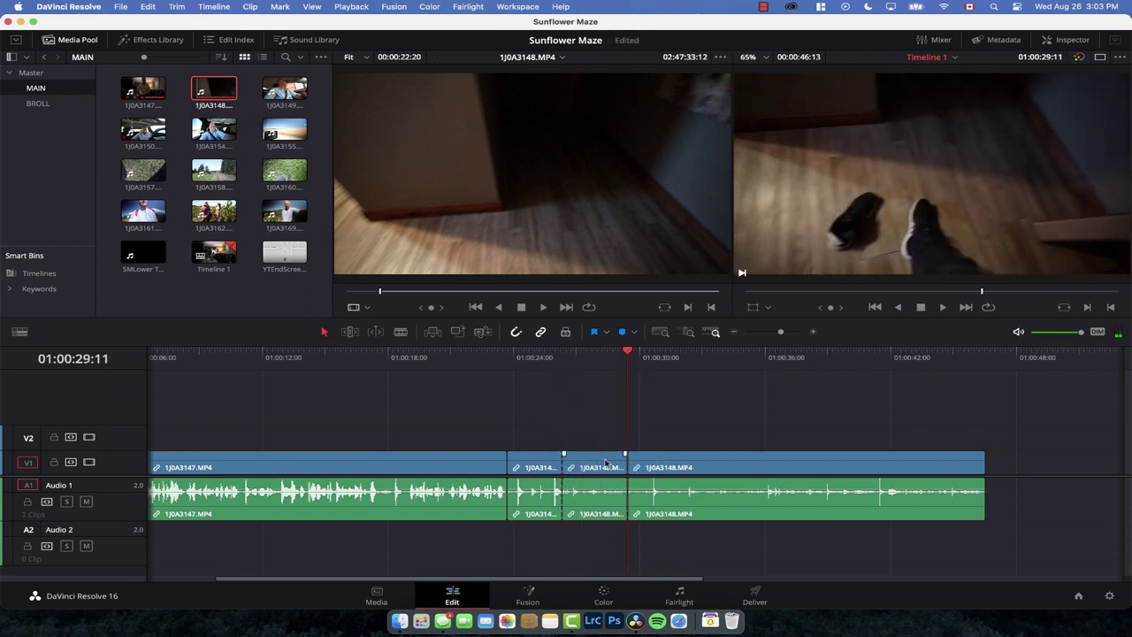
{"action": "key", "text": "shift+BackSpace"}
{"action": "key", "text": "space"}
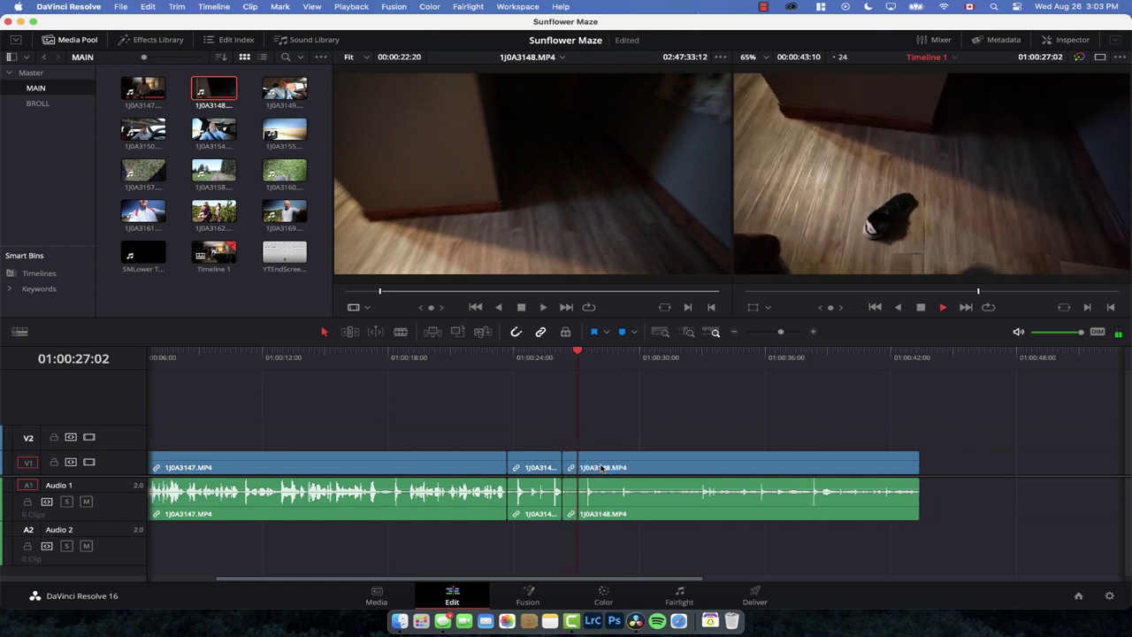
{"action": "key", "text": "space"}
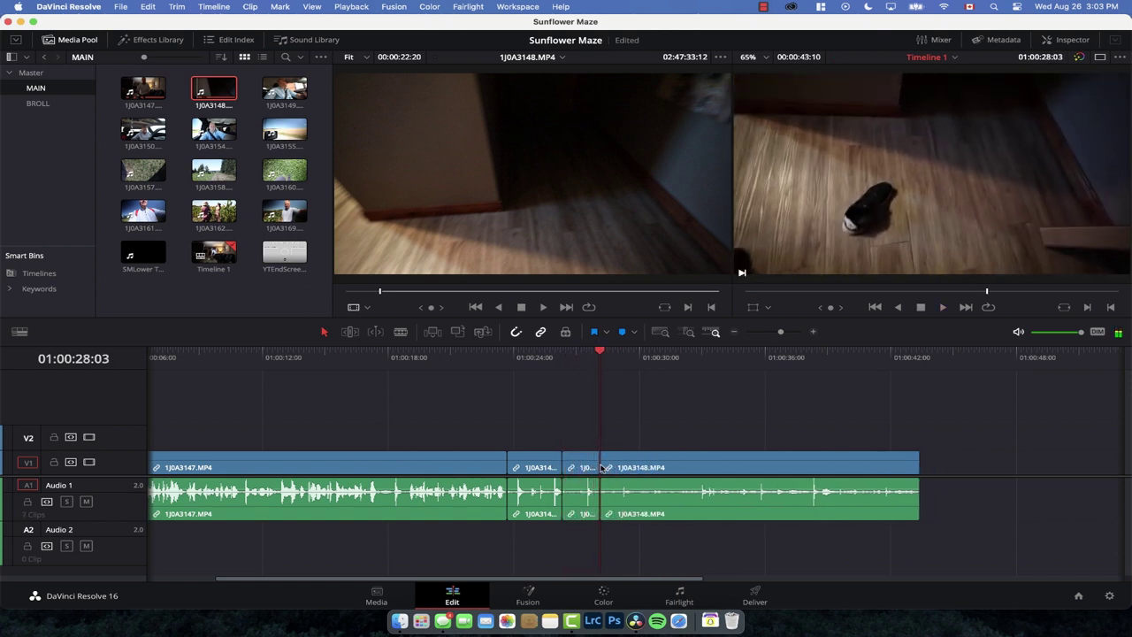
Blade and ripple-delete two more unwanted sections of 1J0A3148, including a short leftover clip.
{"action": "left_click", "coordinate": [645, 358]}
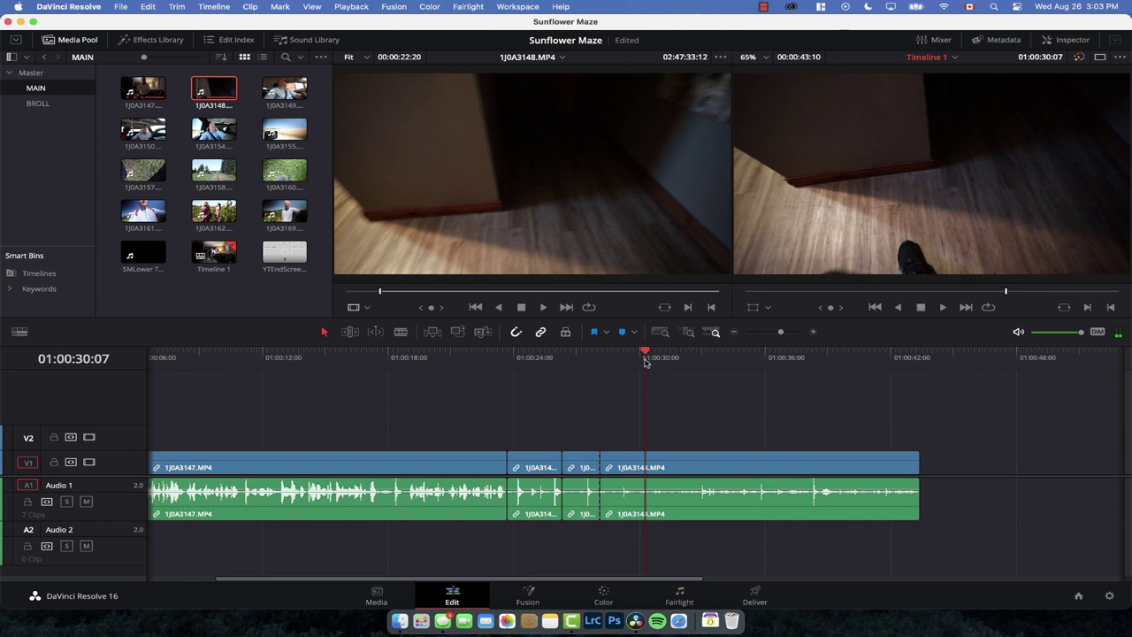
{"action": "key", "text": "super+b"}
{"action": "key", "text": "shift+BackSpace"}
{"action": "key", "text": "space"}
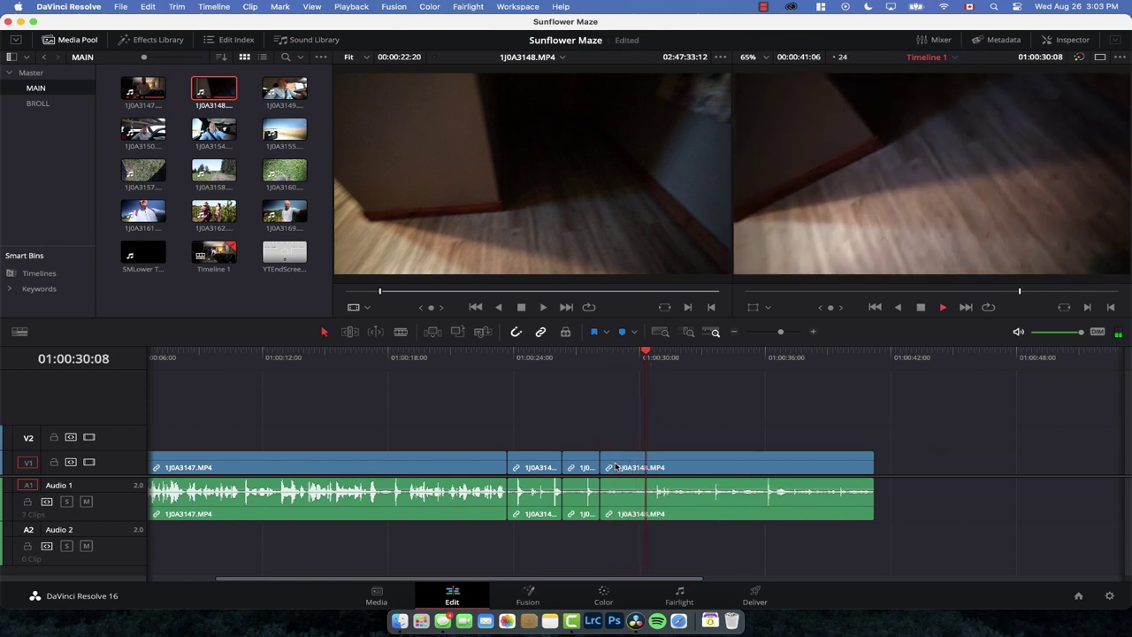
{"action": "key", "text": "space"}
{"action": "key", "text": "space"}
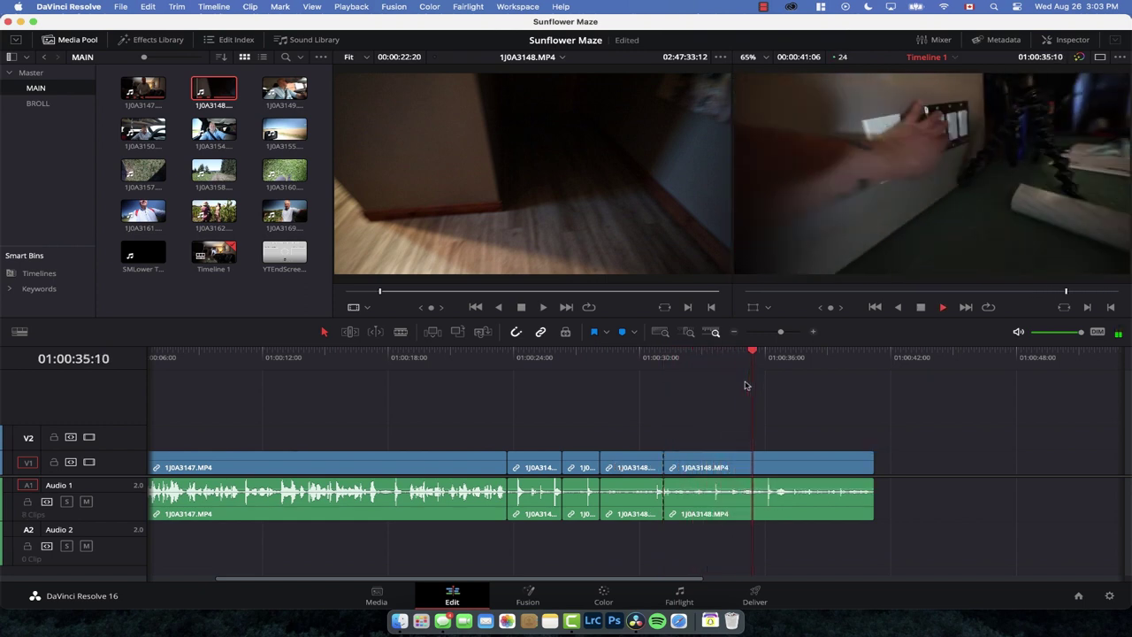
{"action": "key", "text": "space"}
{"action": "left_click_drag", "start_coordinate": [743, 361], "coordinate": [713, 364]}
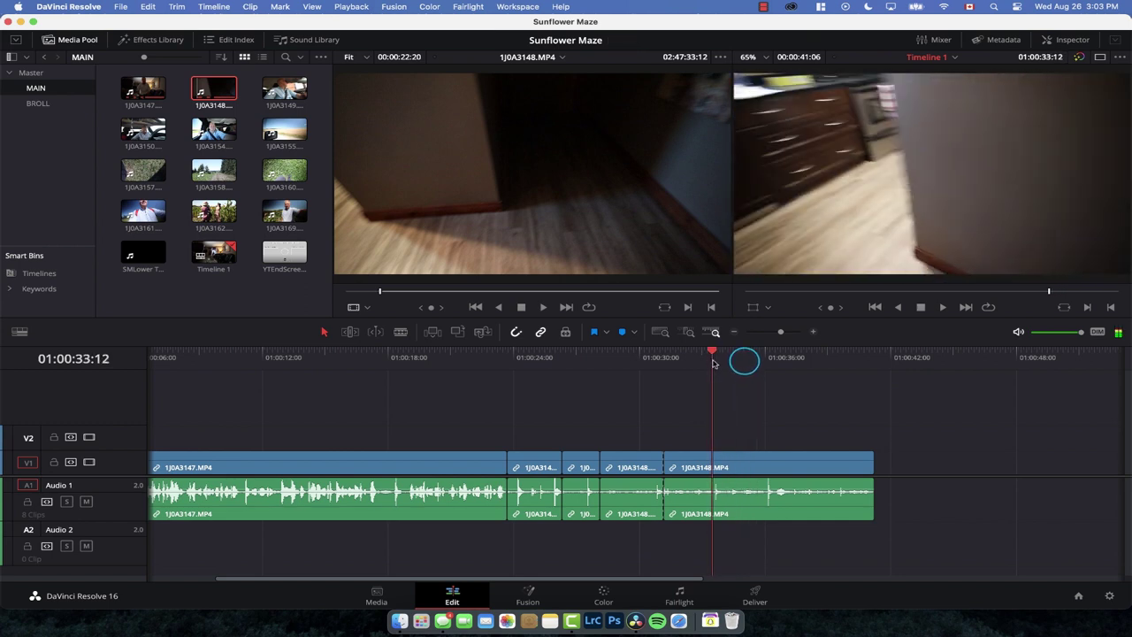
{"action": "key", "text": "shift+BackSpace"}
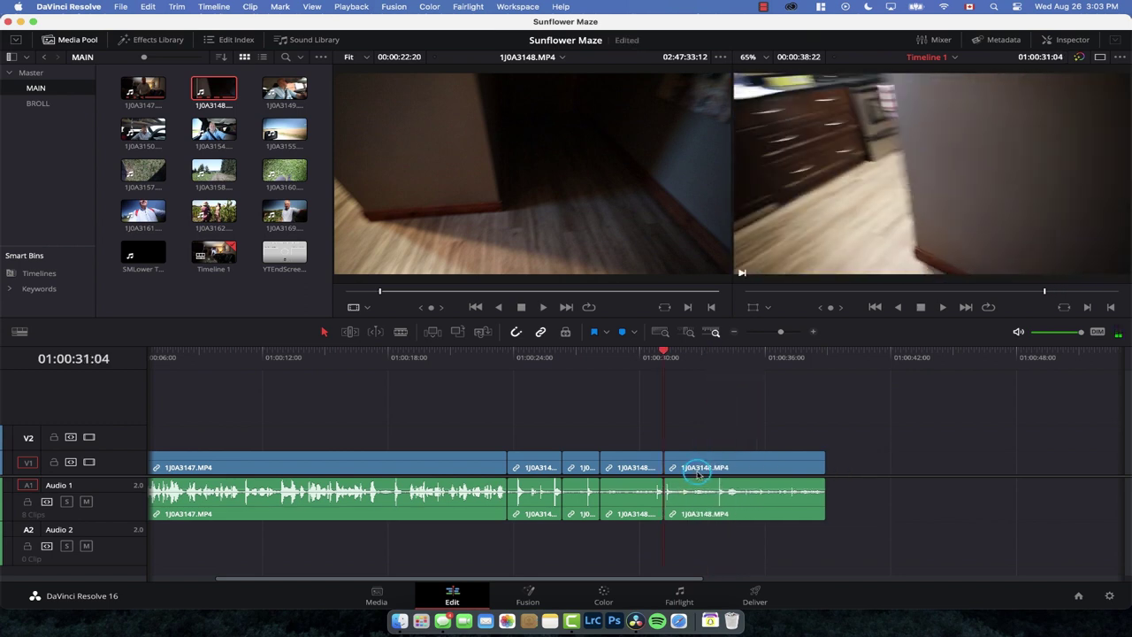
{"action": "key", "text": "space"}
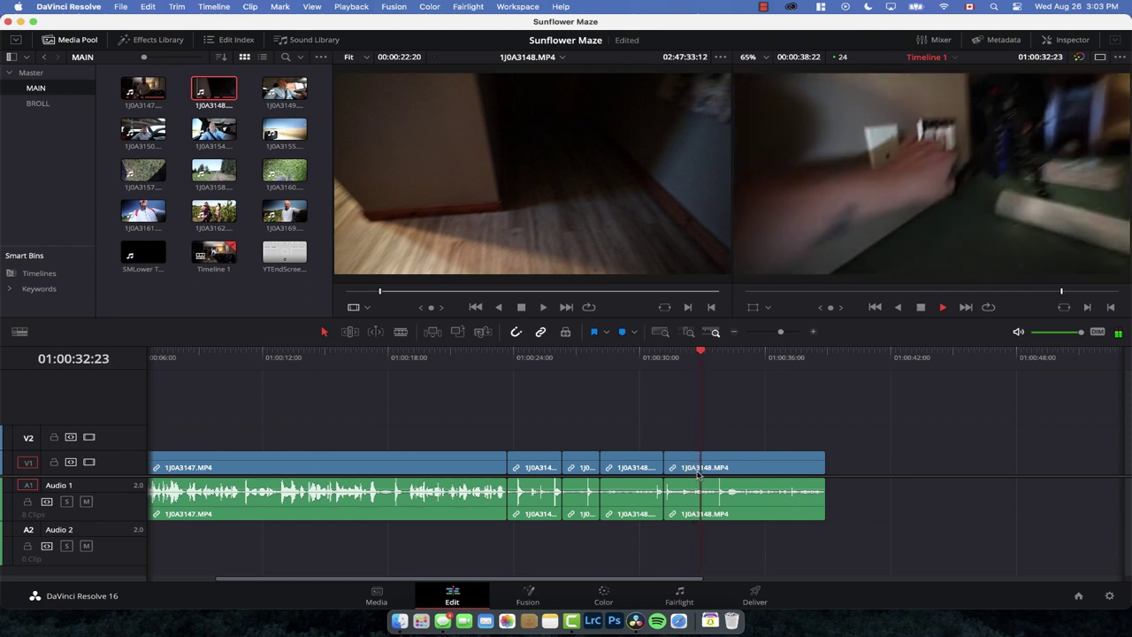
{"action": "key", "text": "space"}
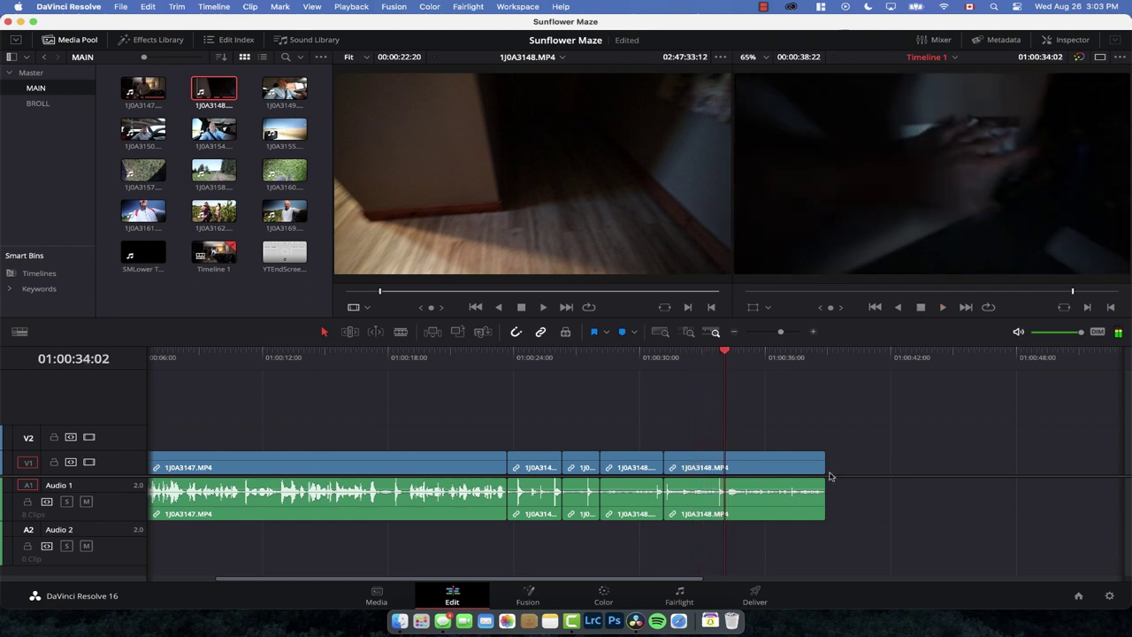
Trim the last clip's end back to the playhead and inspect the ending zoomed in.
{"action": "left_click_drag", "start_coordinate": [818, 467], "coordinate": [724, 452]}
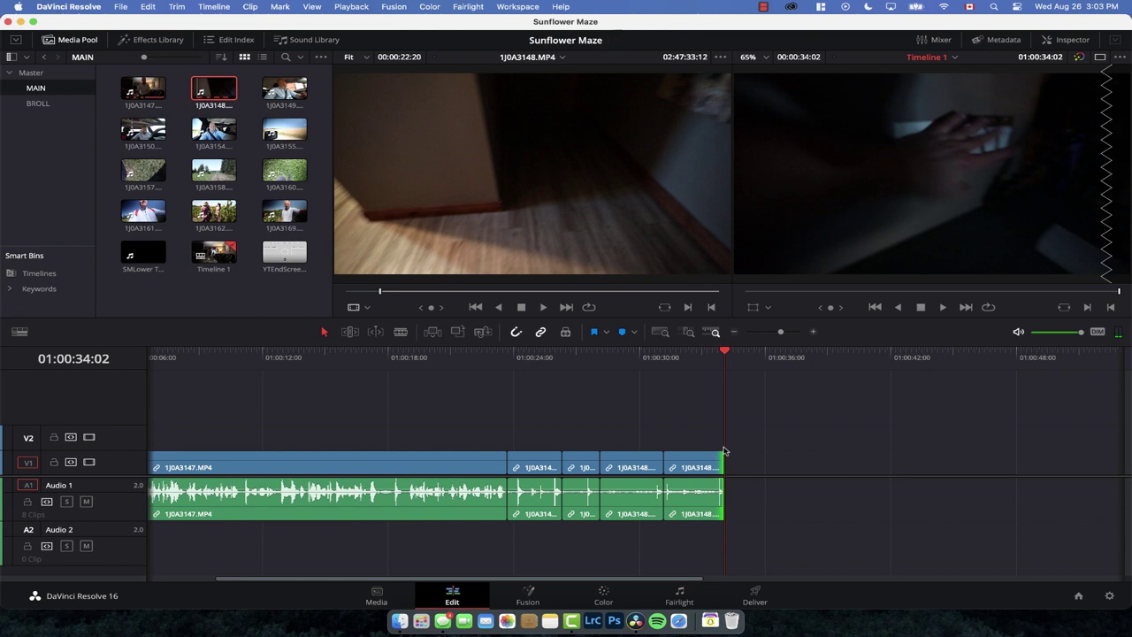
{"action": "left_click", "coordinate": [713, 358]}
{"action": "key", "text": "space"}
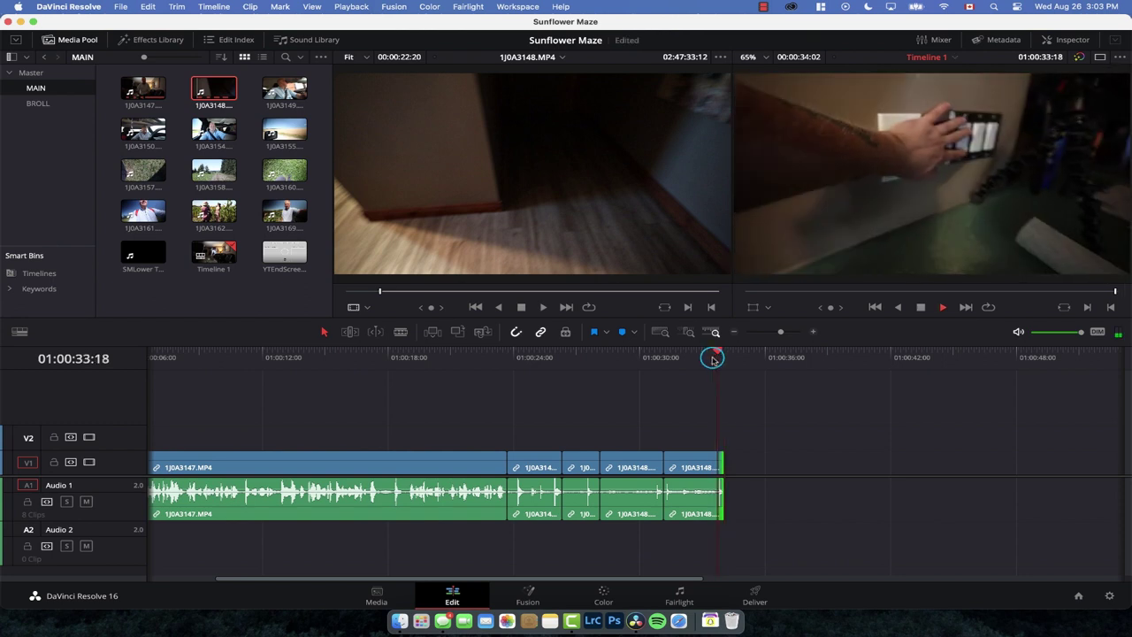
{"action": "key", "text": "super+equal"}
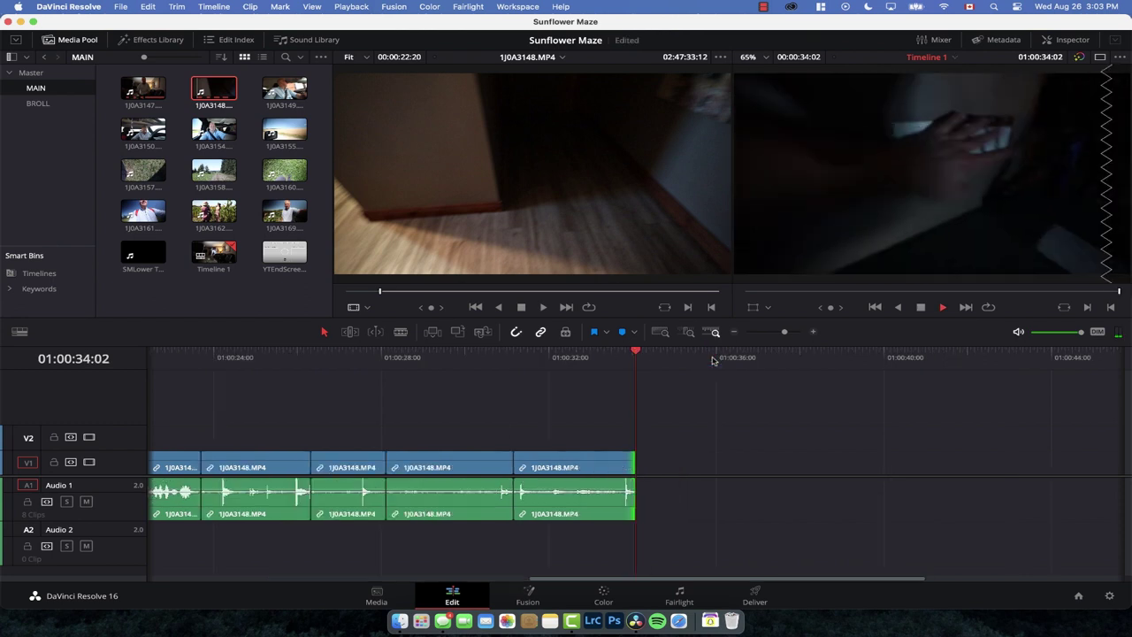
{"action": "left_click", "coordinate": [651, 362]}
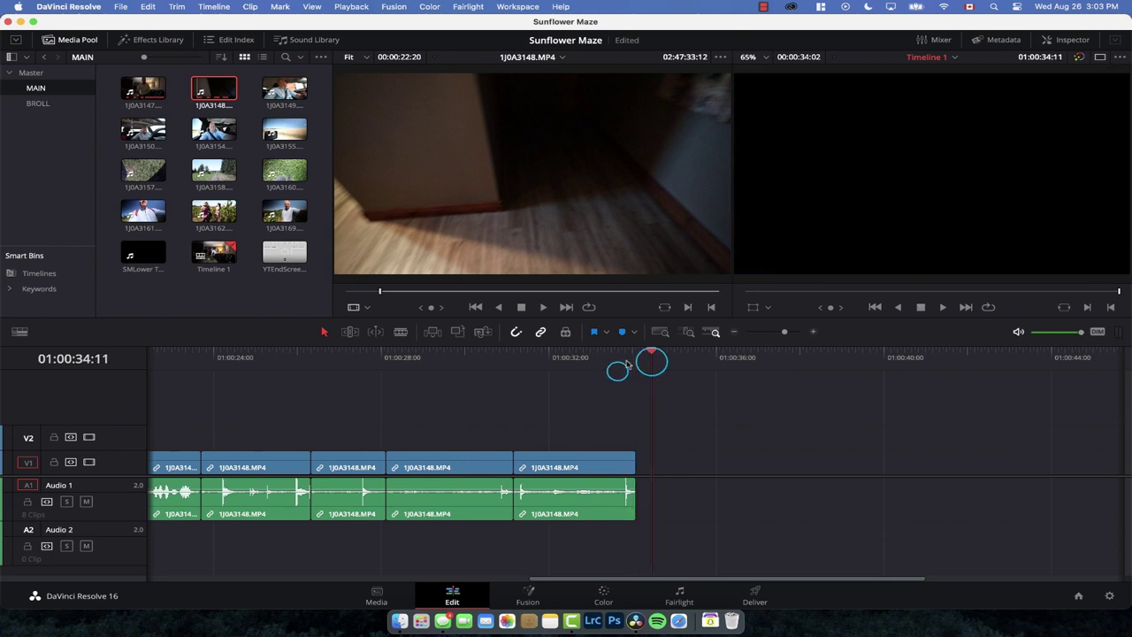
{"action": "left_click", "coordinate": [627, 362]}
{"action": "left_click", "coordinate": [627, 362]}
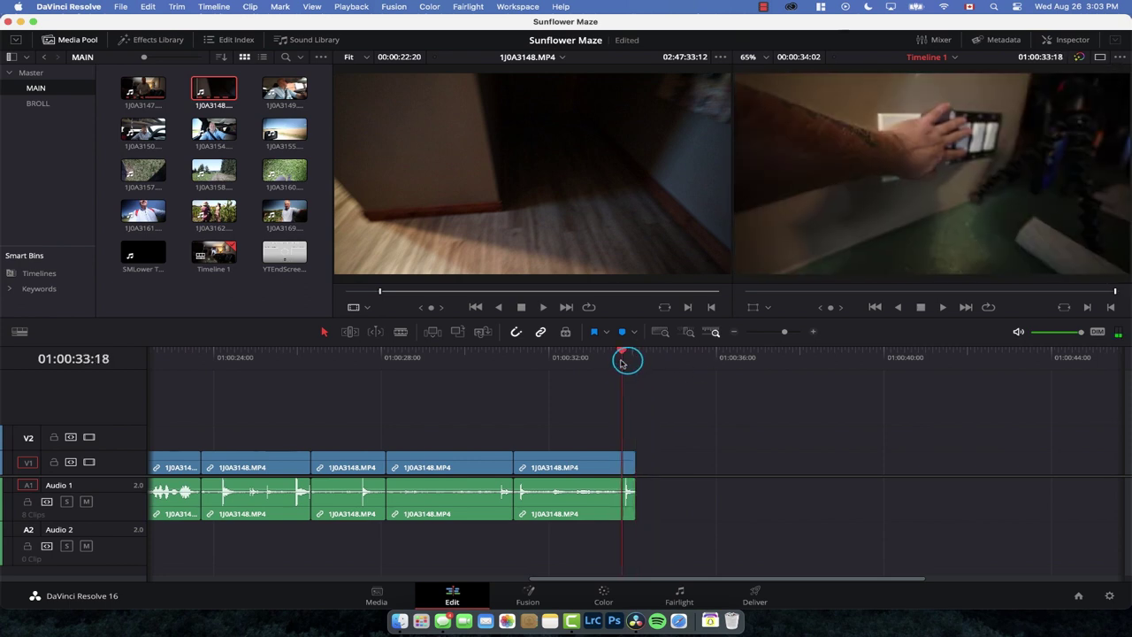
{"action": "key", "text": "super+equal"}
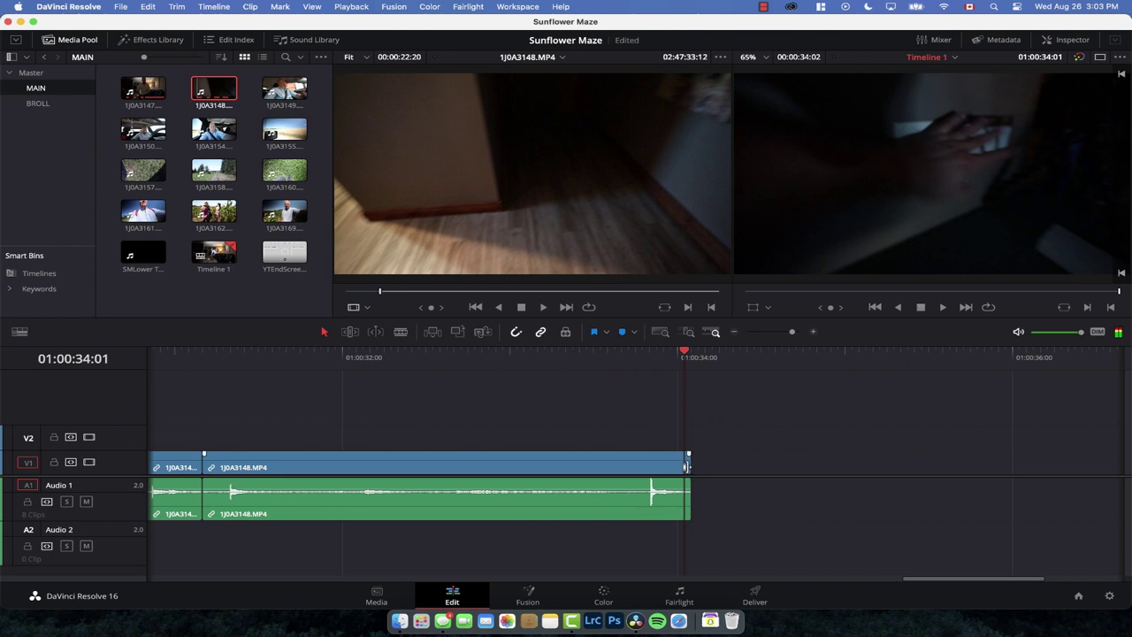
Shorten the last clip's end by four frames, ending at 01:00:33:22, and review the edits.
{"action": "left_click_drag", "start_coordinate": [687, 466], "coordinate": [658, 466]}
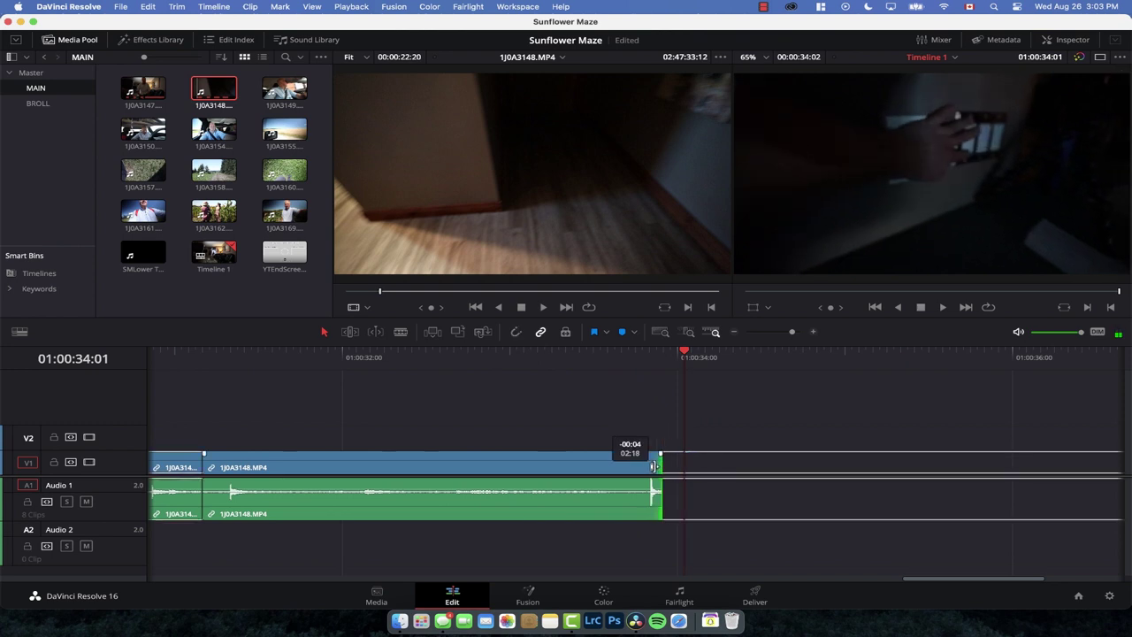
{"action": "left_click_drag", "start_coordinate": [655, 466], "coordinate": [655, 466]}
{"action": "left_click", "coordinate": [643, 352]}
{"action": "key", "text": "space"}
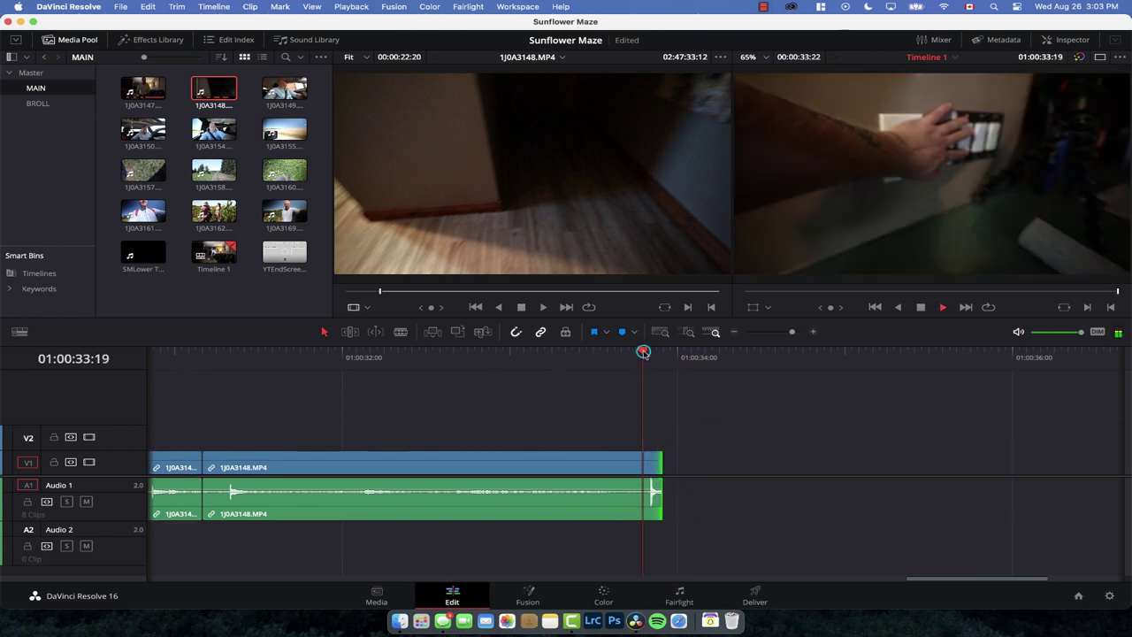
{"action": "key", "text": "shift+z"}
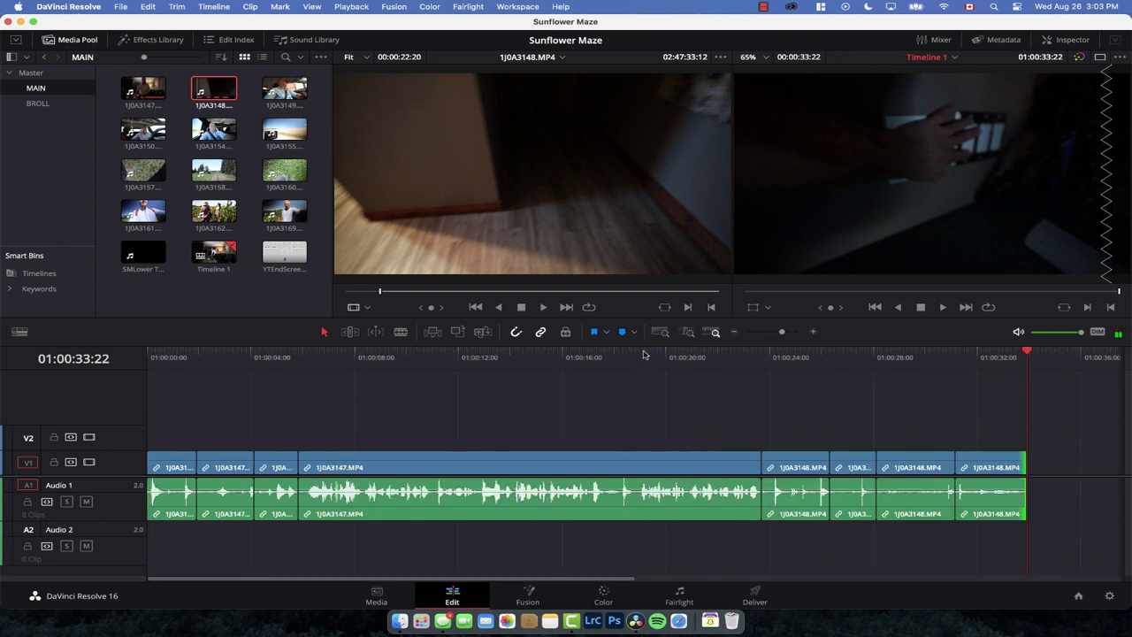
{"action": "left_click", "coordinate": [752, 354]}
{"action": "left_click", "coordinate": [732, 355]}
{"action": "key", "text": "space"}
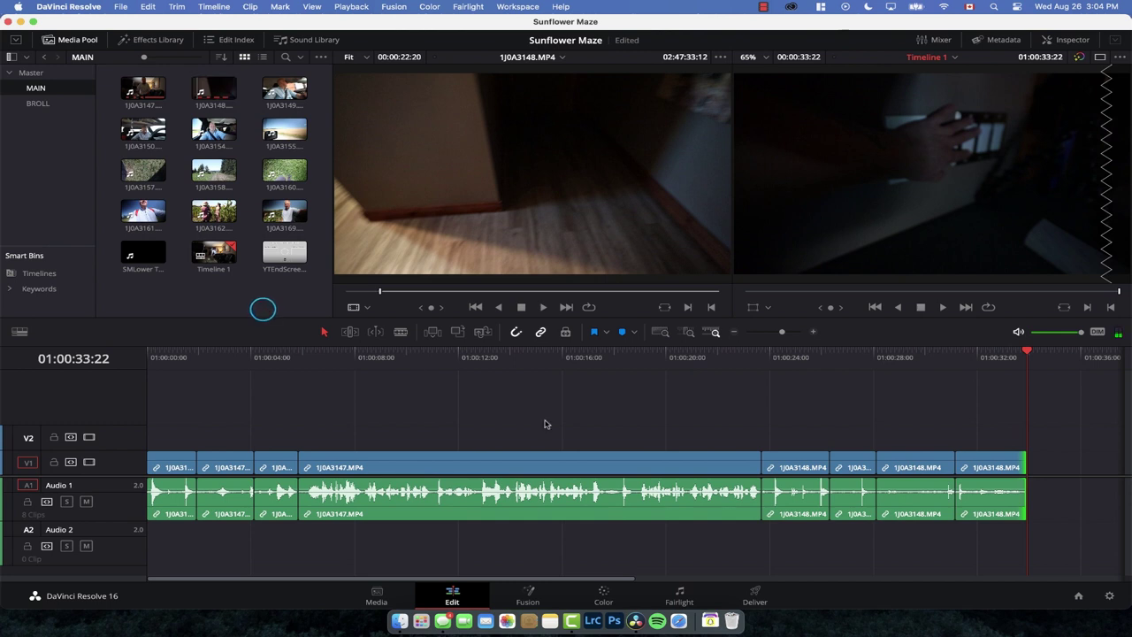
Preview 1J0A3149 and set an in point where its usable 00:00:06:17 section begins.
{"action": "scroll", "coordinate": [545, 425], "scroll_direction": "right", "scroll_amount": 5}
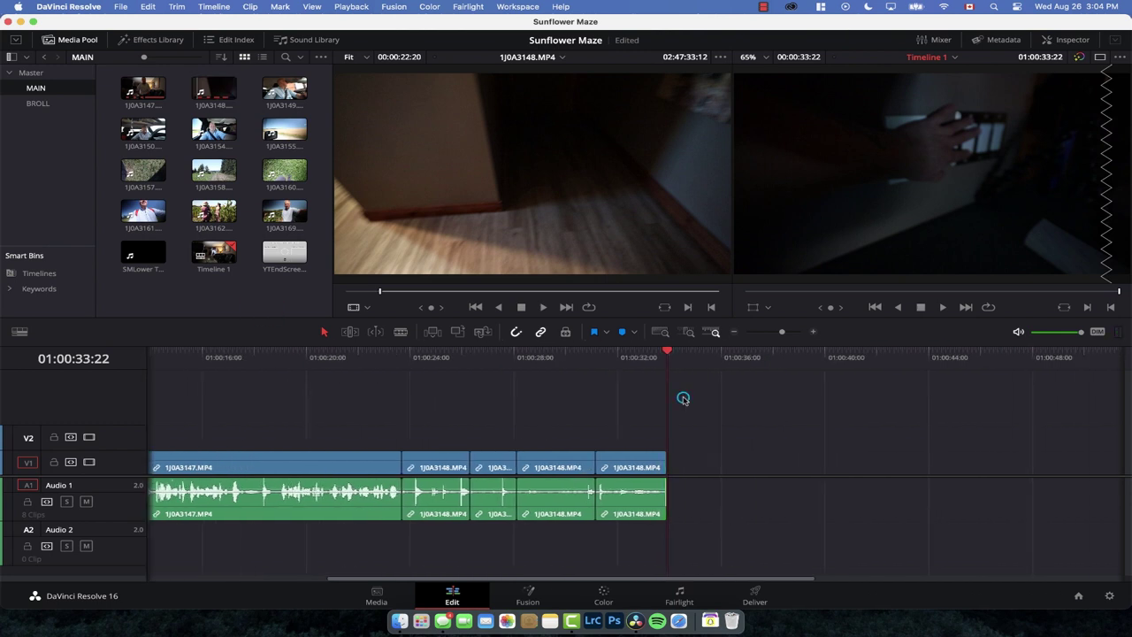
{"action": "left_click", "coordinate": [284, 88]}
{"action": "key", "text": "space"}
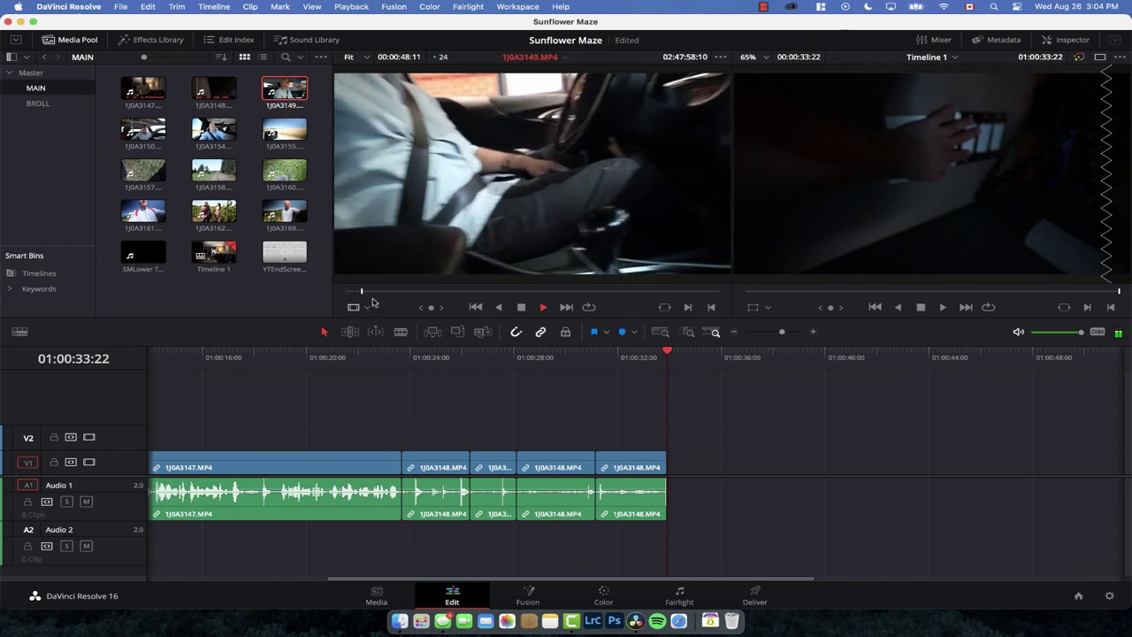
{"action": "left_click_drag", "start_coordinate": [379, 293], "coordinate": [394, 295]}
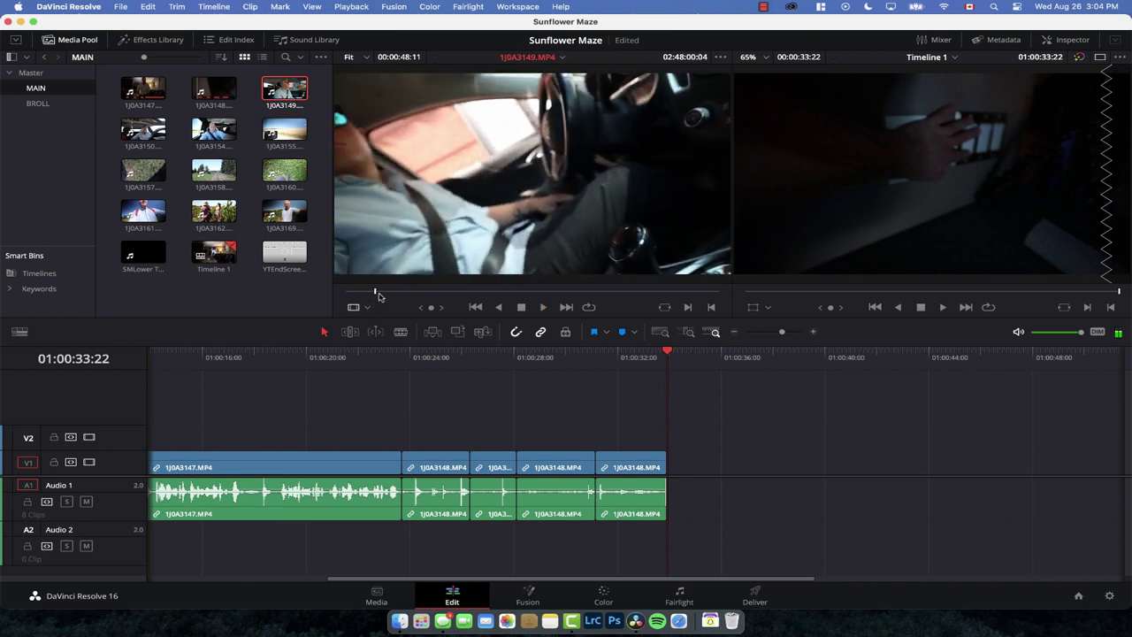
{"action": "key", "text": "space"}
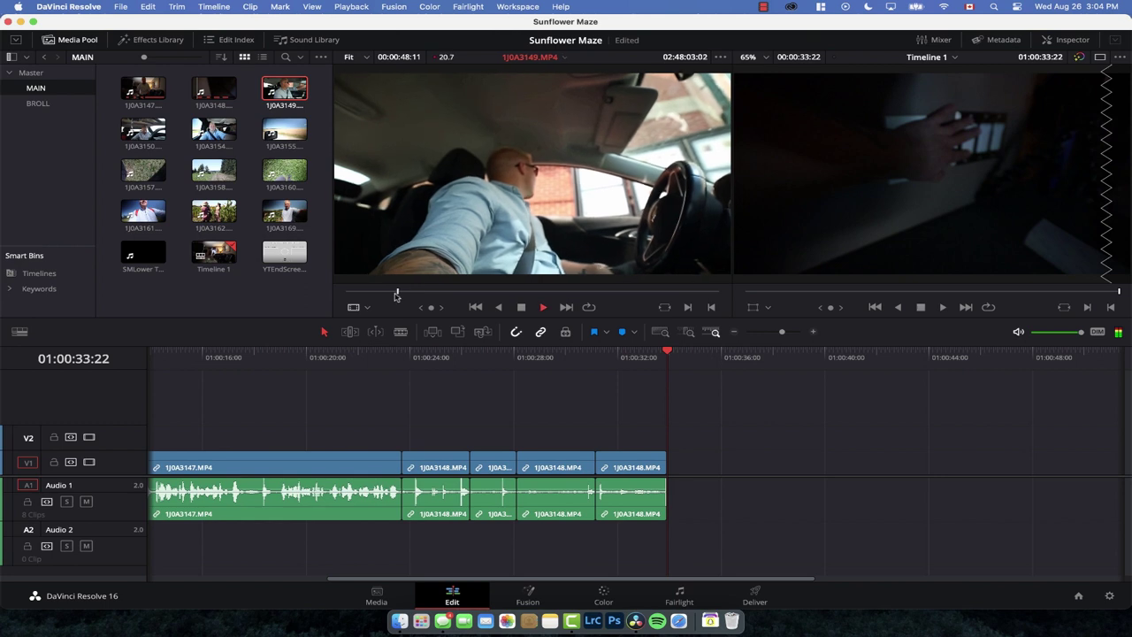
{"action": "left_click_drag", "start_coordinate": [395, 296], "coordinate": [391, 295]}
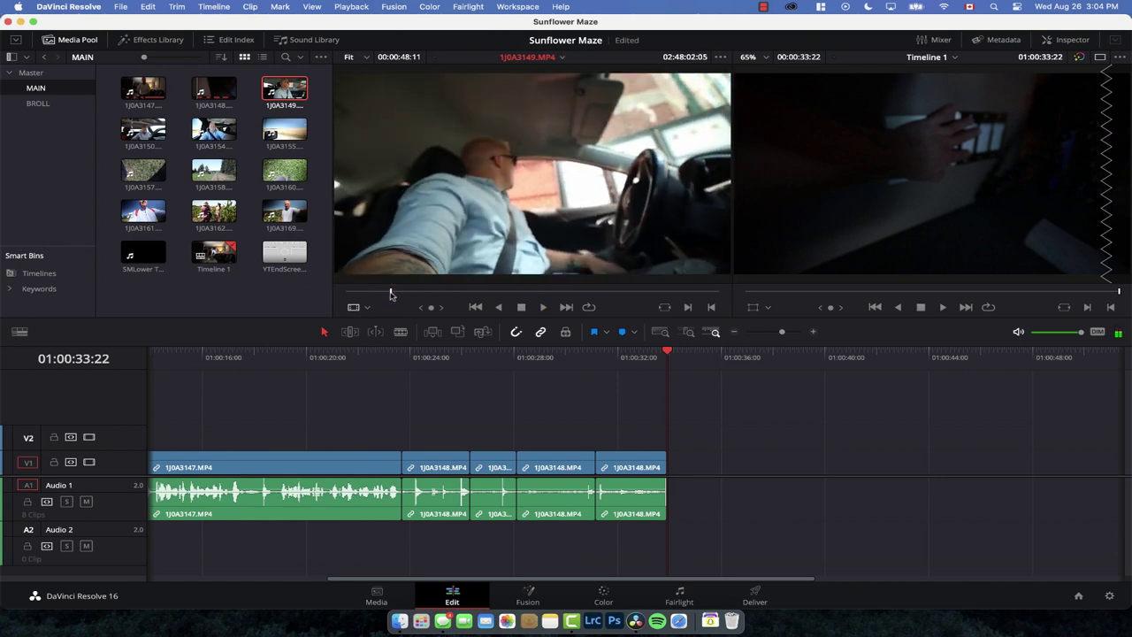
{"action": "key", "text": "i"}
{"action": "key", "text": "space"}
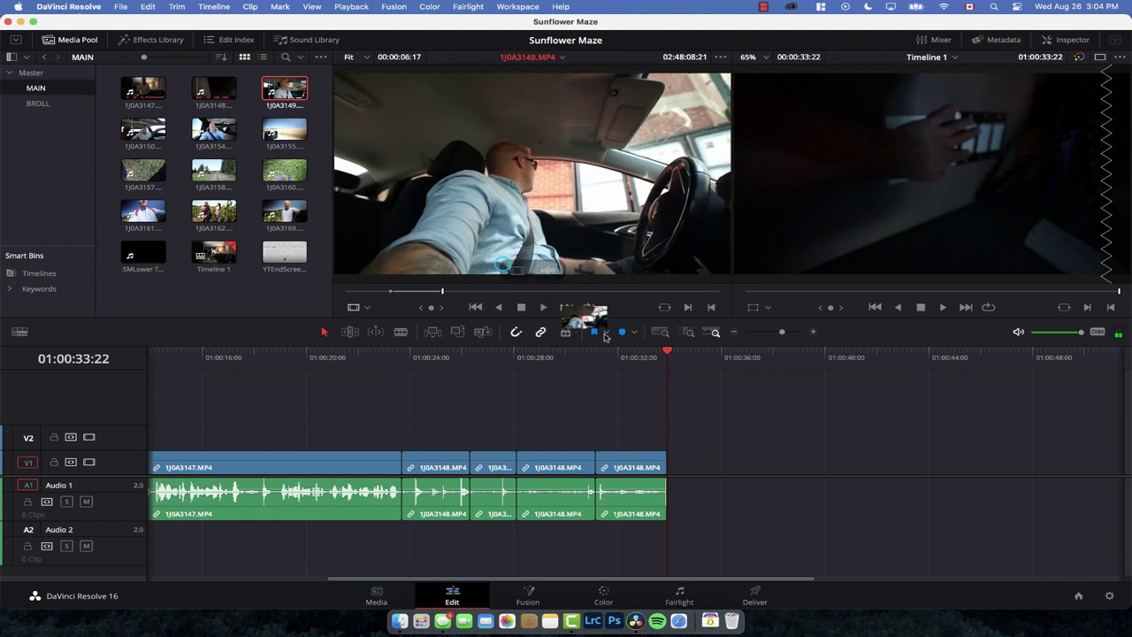
{"action": "left_click_drag", "start_coordinate": [605, 337], "coordinate": [673, 462]}
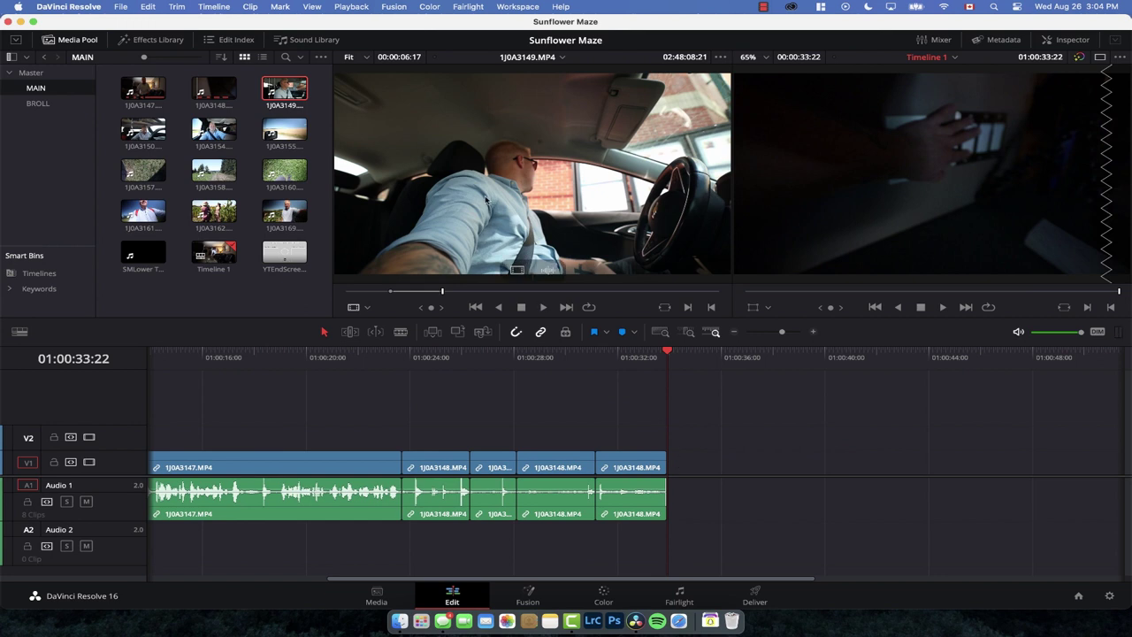
Append the marked 1J0A3149 section to the end of V1/A1, then scrub the source for the next section.
{"action": "left_click_drag", "start_coordinate": [484, 199], "coordinate": [673, 474]}
{"action": "key", "text": "space"}
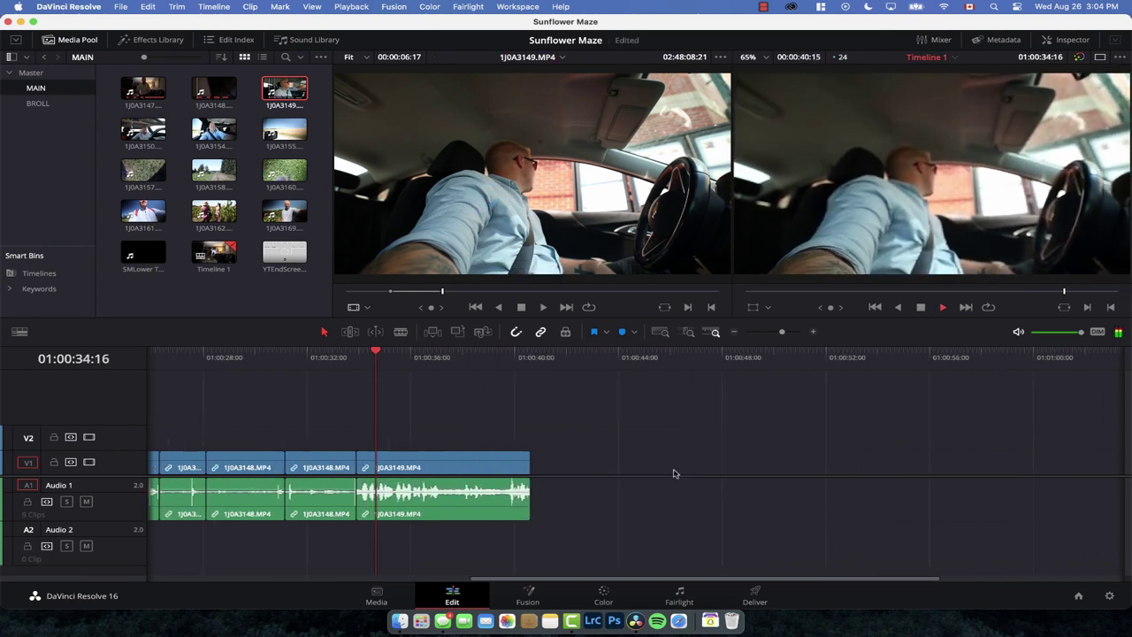
{"action": "key", "text": "space"}
{"action": "left_click", "coordinate": [454, 290]}
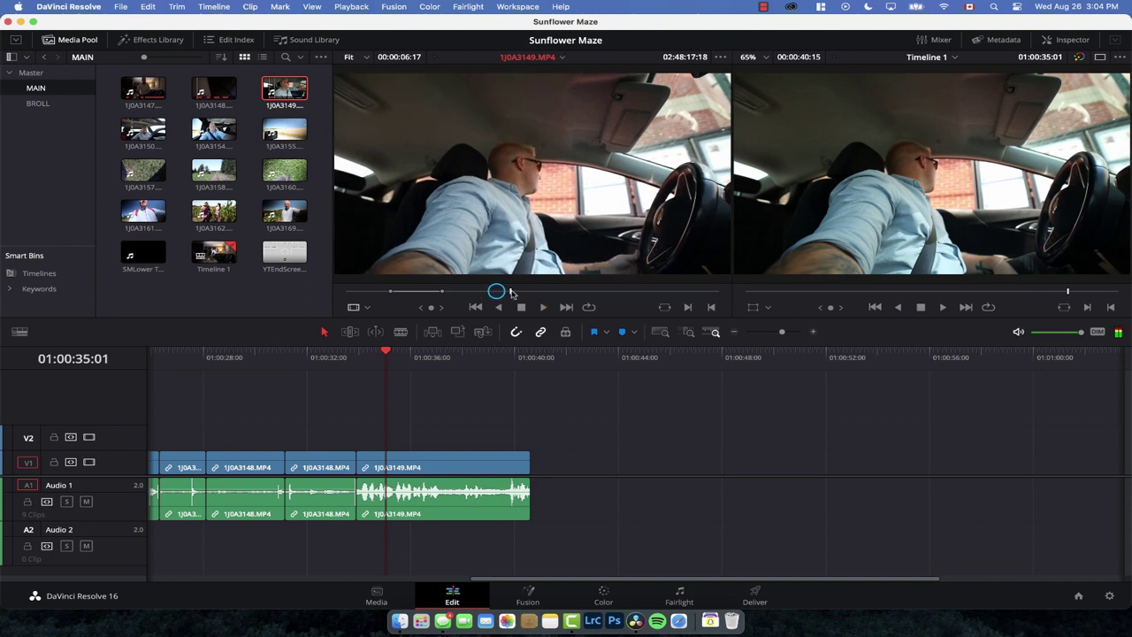
{"action": "key", "text": "space"}
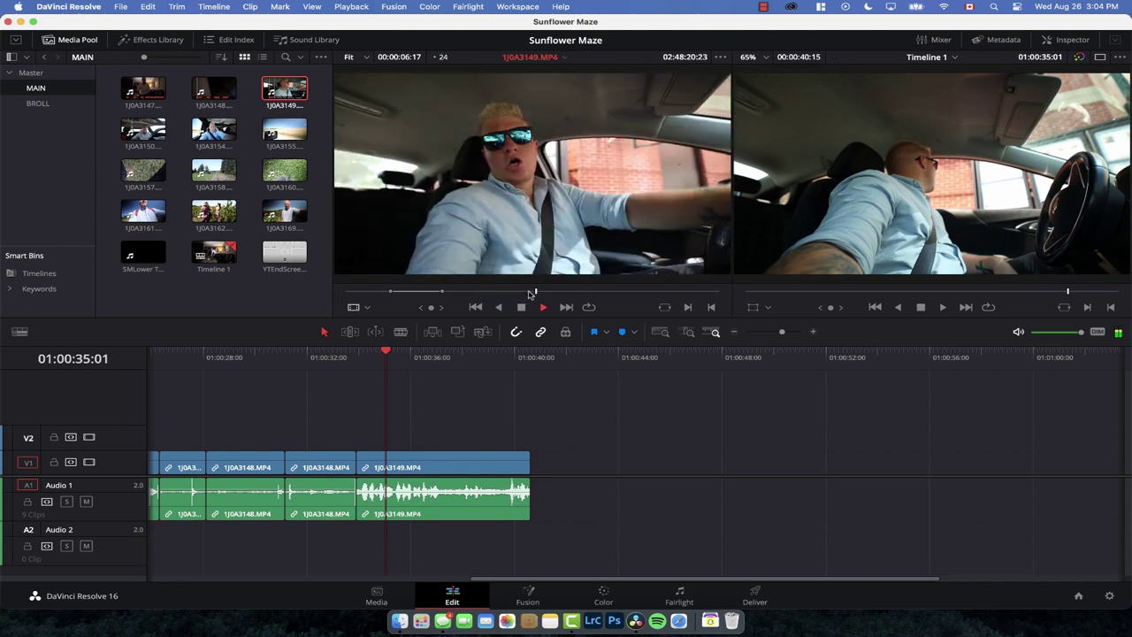
{"action": "key", "text": "space"}
{"action": "left_click", "coordinate": [528, 291]}
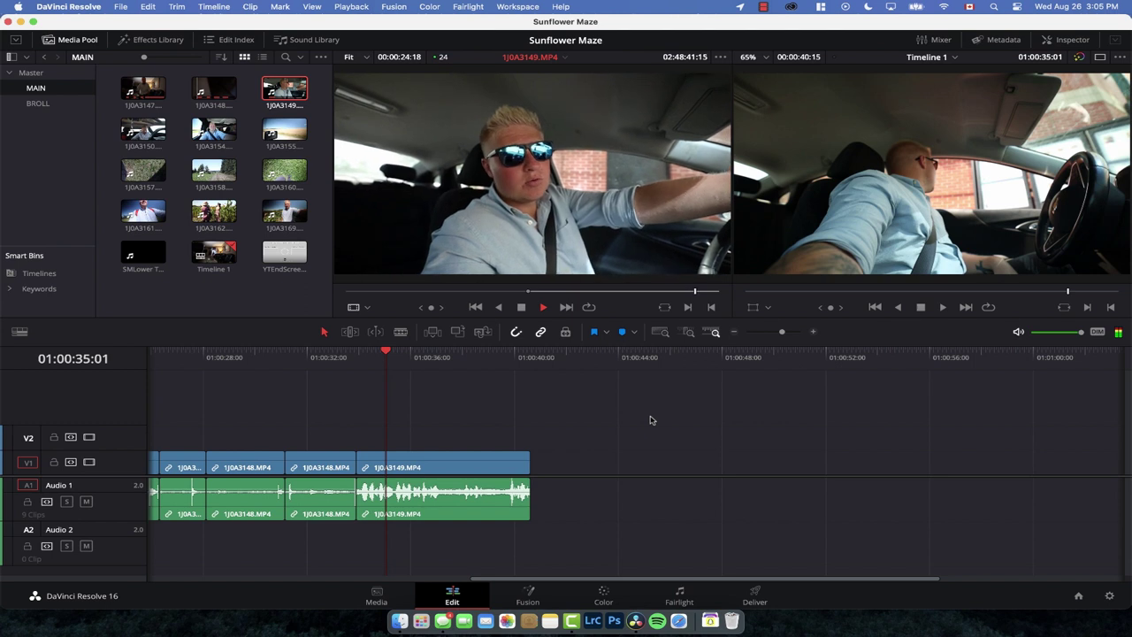
Add a second 1J0A3149 section to the timeline and review the cut near 01:00:40.
{"action": "key", "text": "space"}
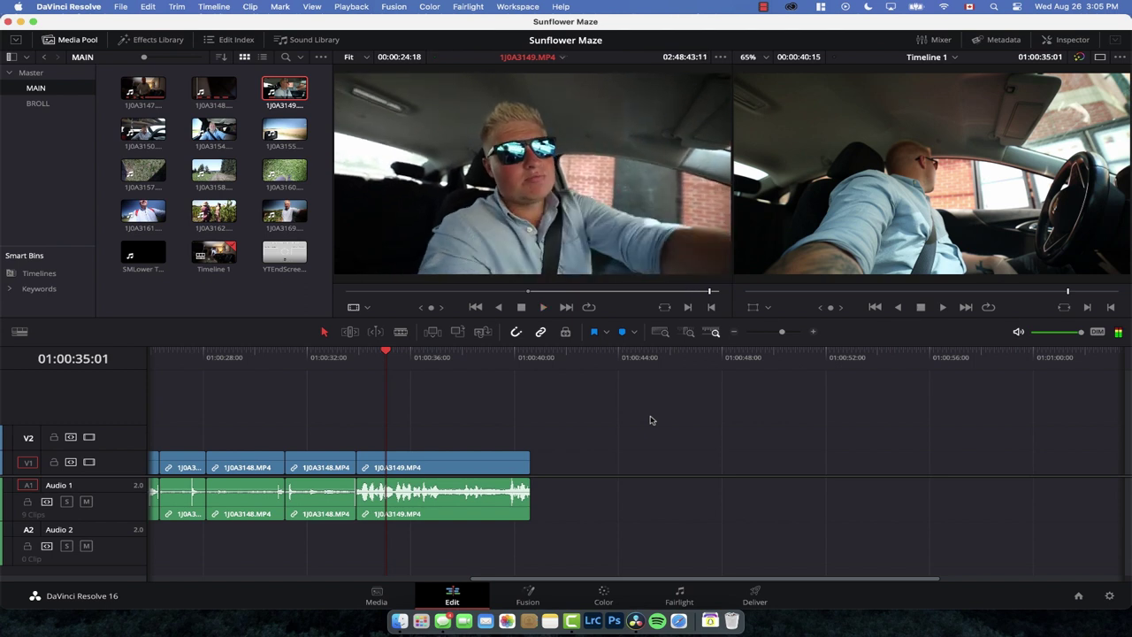
{"action": "left_click_drag", "start_coordinate": [513, 214], "coordinate": [533, 459]}
{"action": "left_click", "coordinate": [519, 358]}
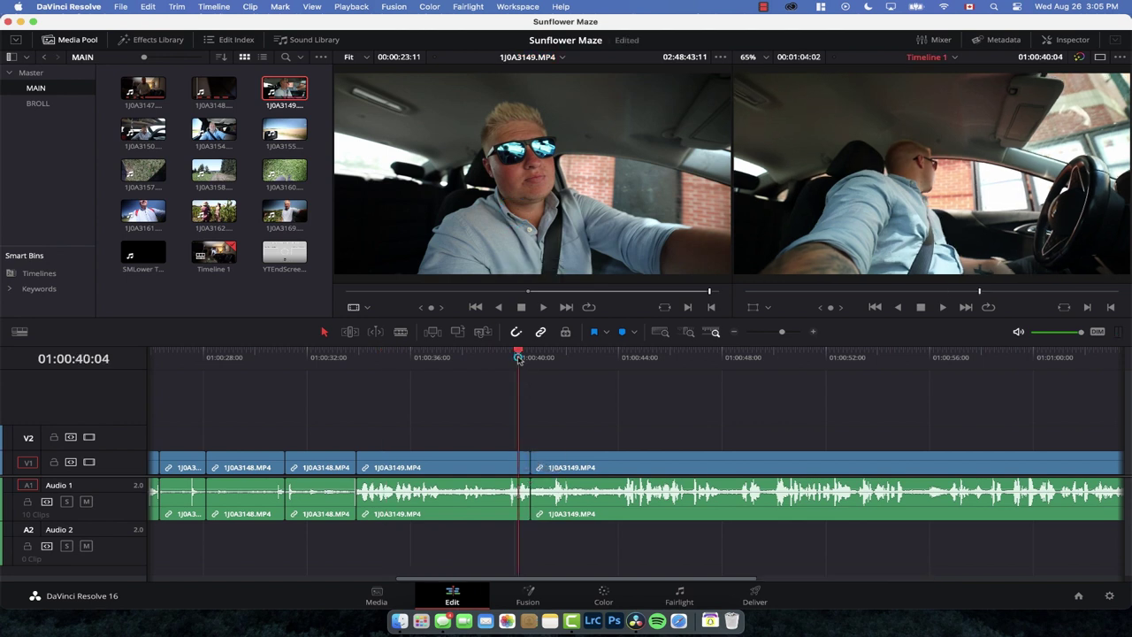
{"action": "key", "text": "space"}
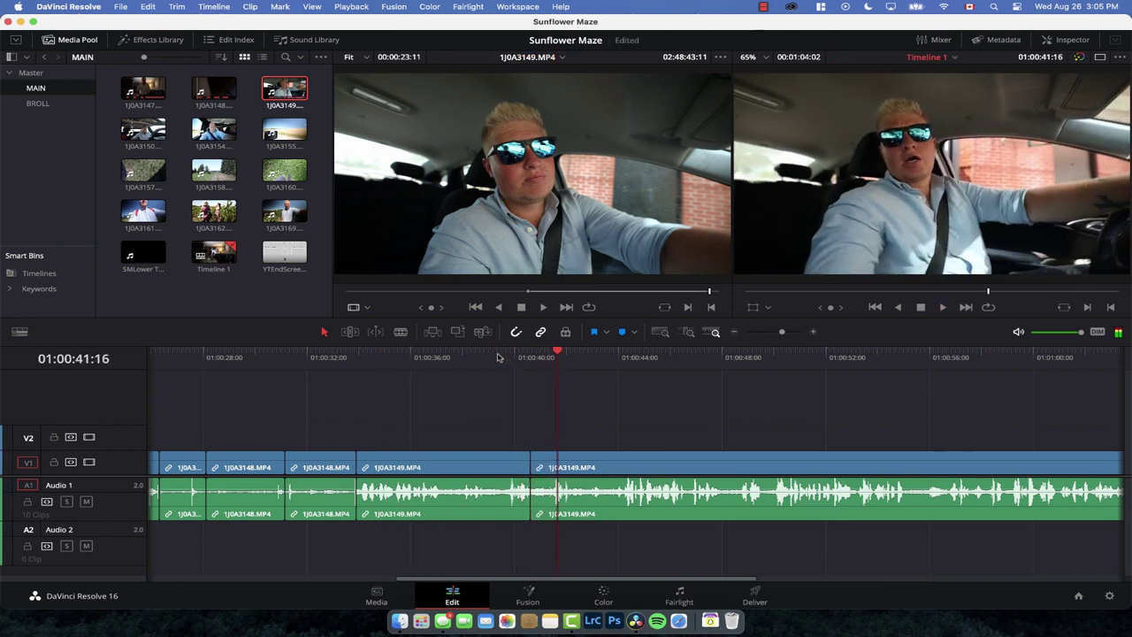
{"action": "left_click", "coordinate": [494, 355]}
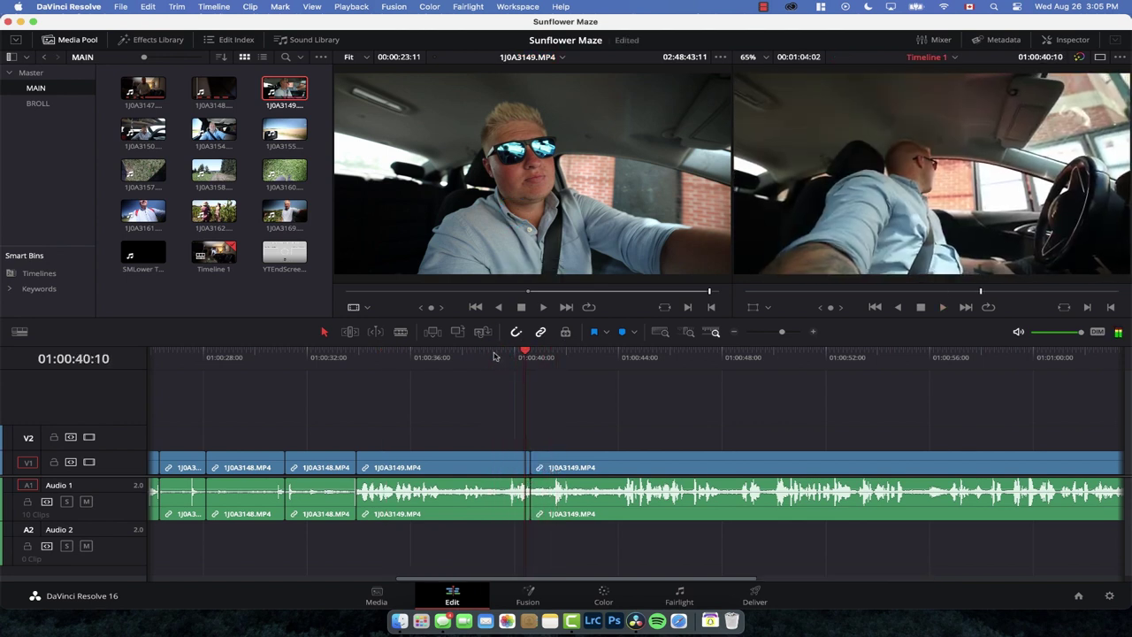
{"action": "key", "text": "super+equal"}
{"action": "left_click", "coordinate": [572, 354]}
{"action": "key", "text": "space"}
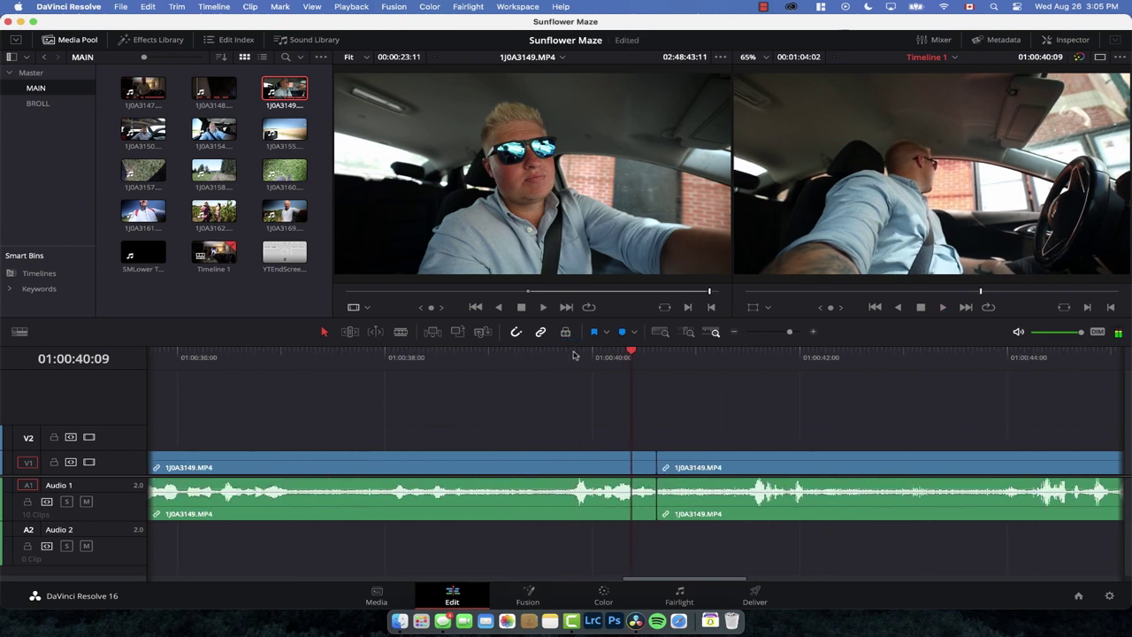
Remove the gap between the two 1J0A3149 clips and fade out the last clip's end.
{"action": "key", "text": "BackSpace"}
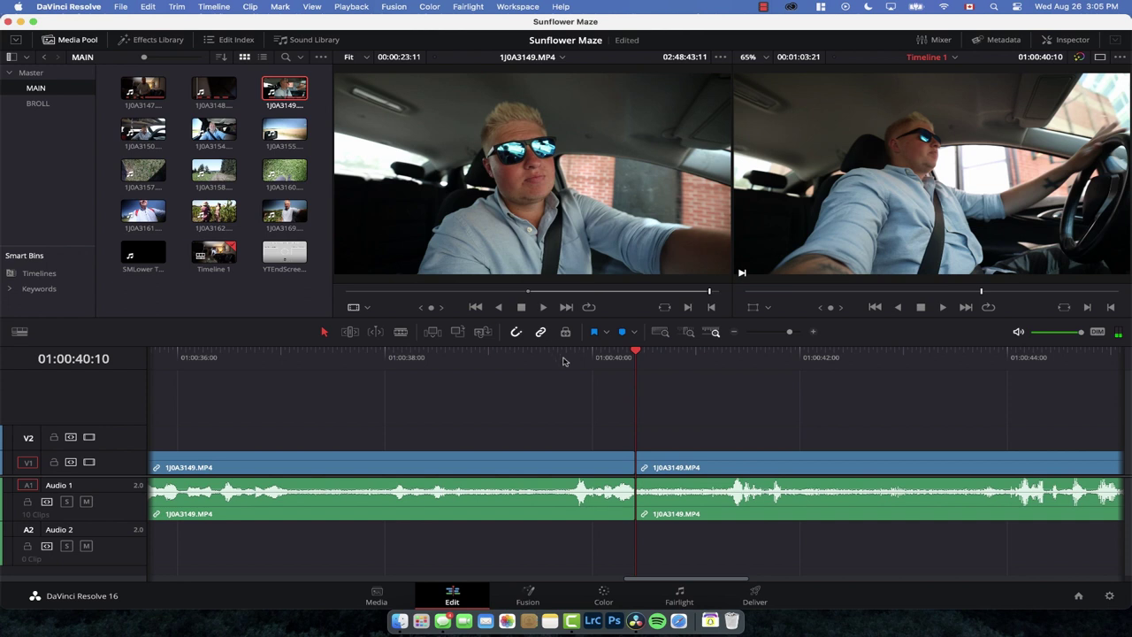
{"action": "left_click", "coordinate": [563, 361]}
{"action": "key", "text": "space"}
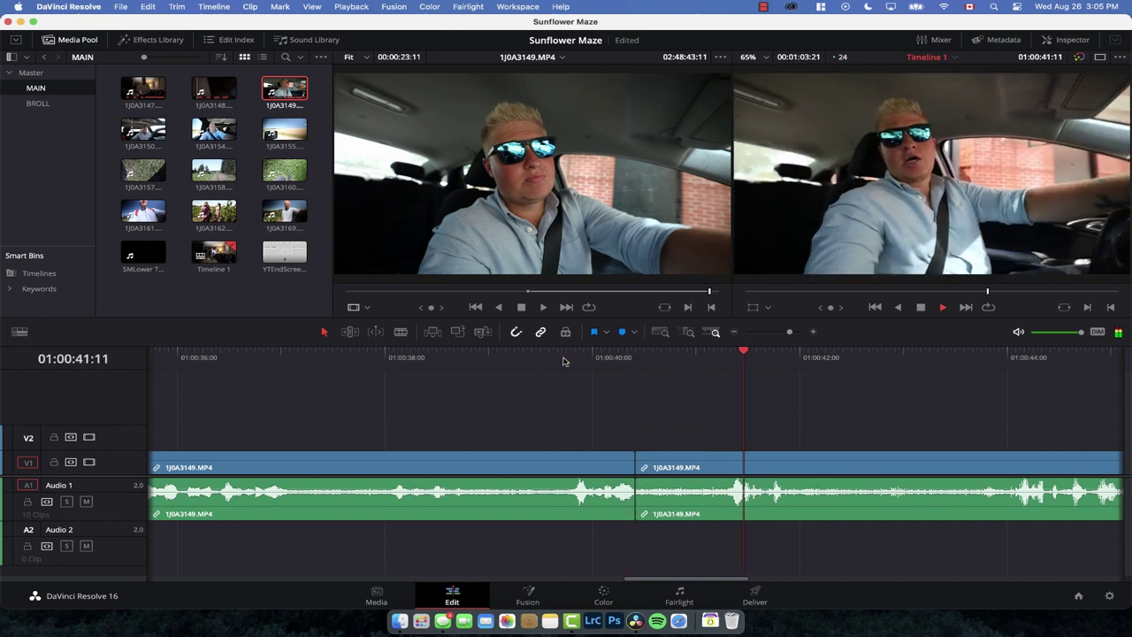
{"action": "scroll", "coordinate": [563, 361], "scroll_direction": "down", "scroll_amount": 5}
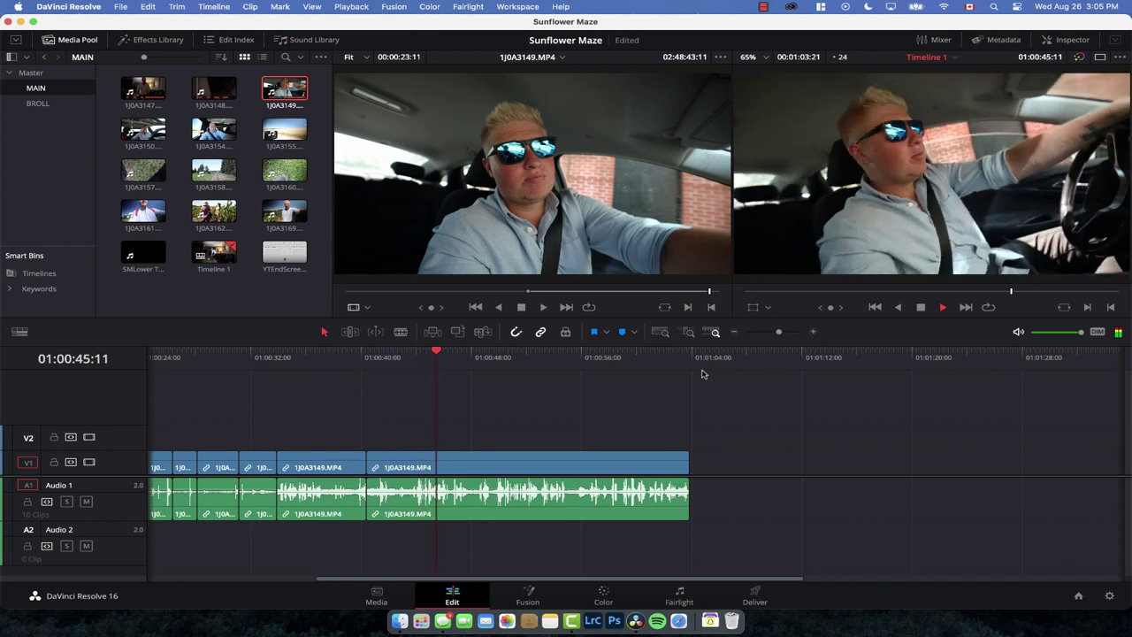
{"action": "left_click", "coordinate": [655, 361]}
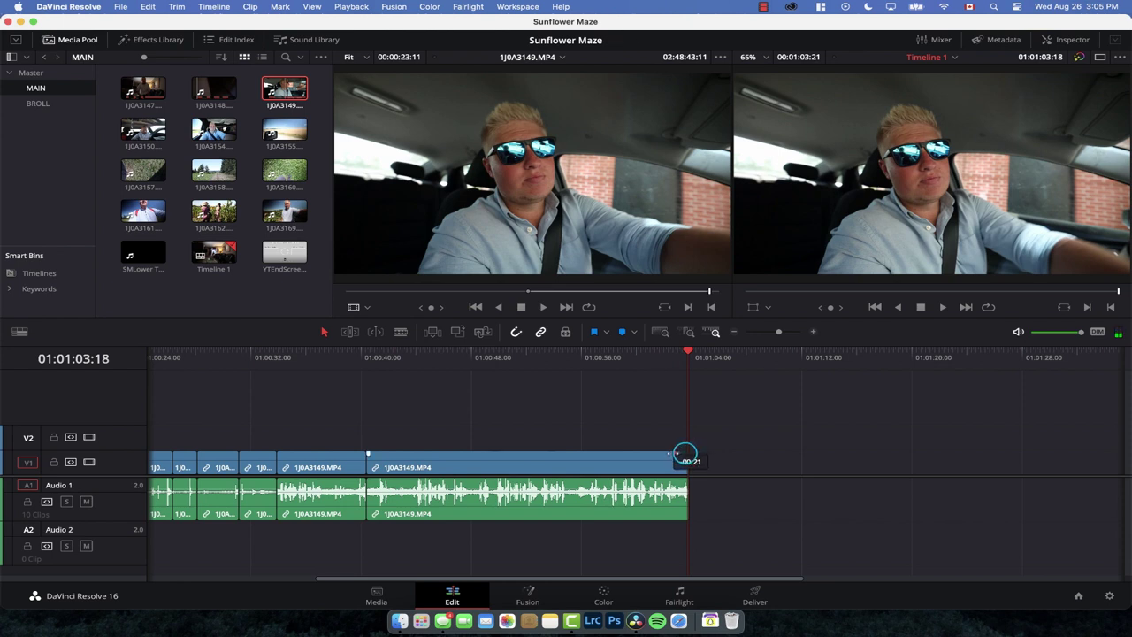
{"action": "left_click_drag", "start_coordinate": [677, 452], "coordinate": [685, 453]}
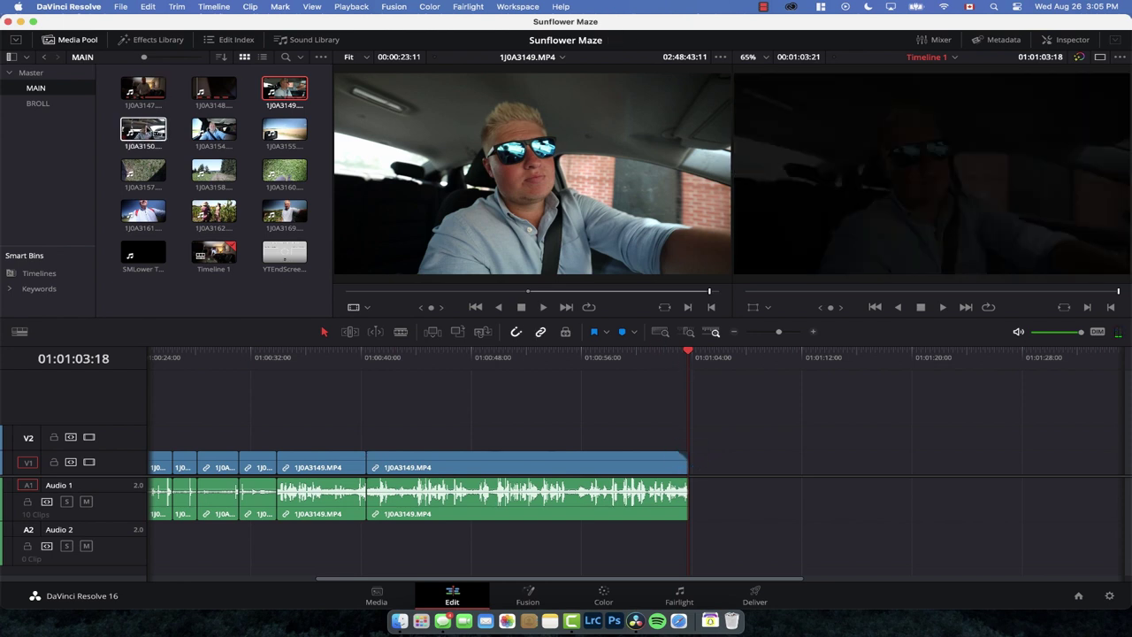
Review 1J0A3150 in the source viewer and place it at 01:01:03:18 after the last 1J0A3149 clip.
{"action": "double_click", "coordinate": [147, 129]}
{"action": "key", "text": "space"}
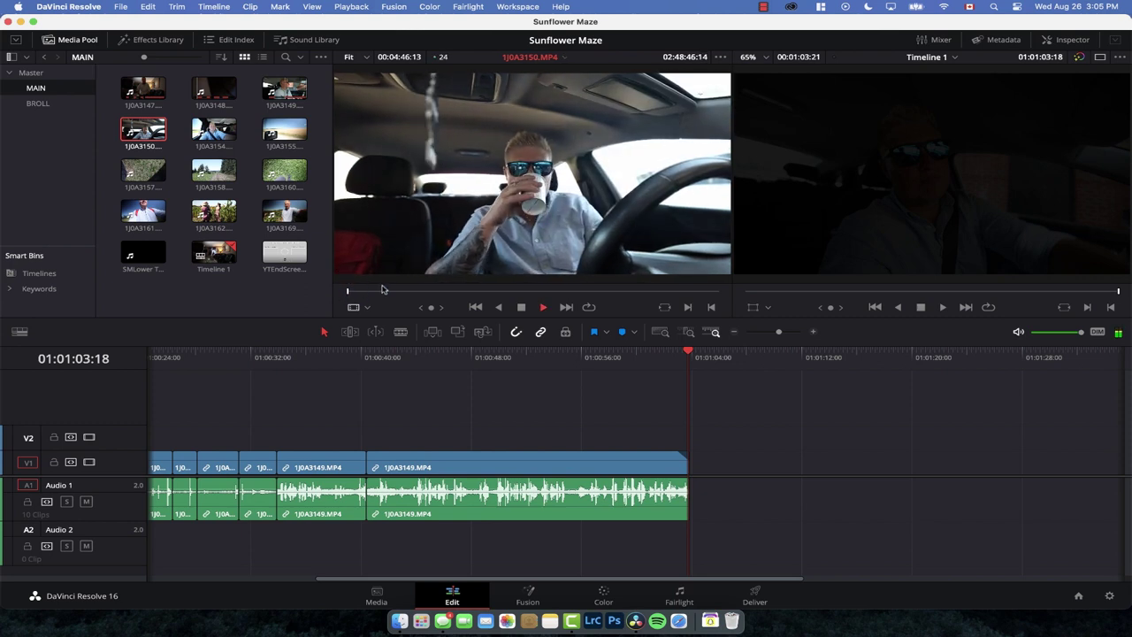
{"action": "key", "text": "space"}
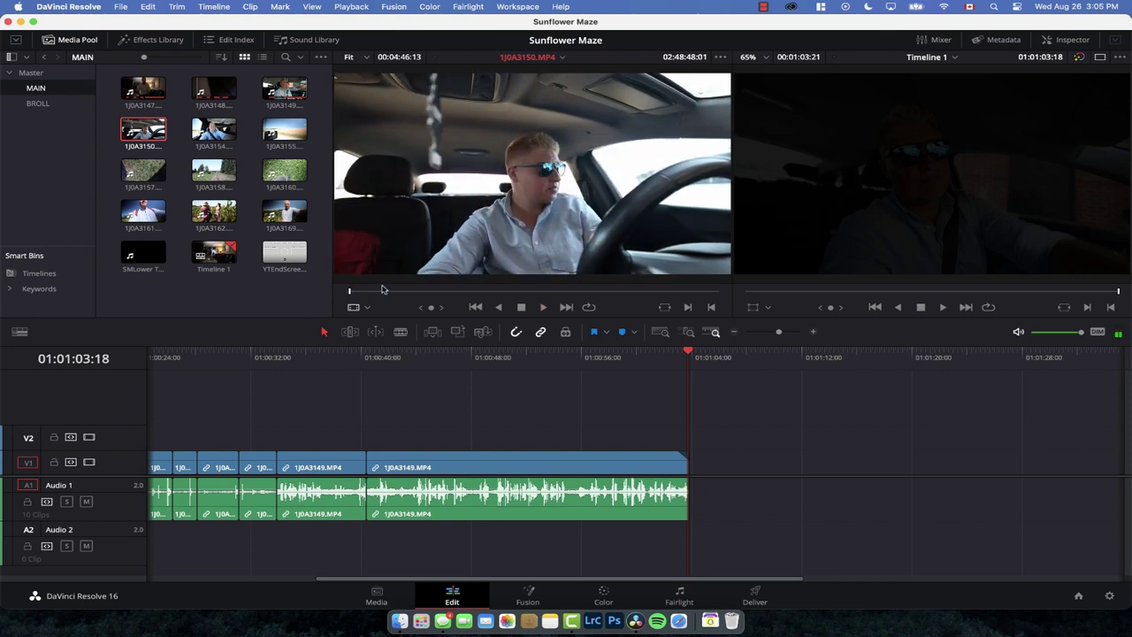
{"action": "left_click_drag", "start_coordinate": [351, 292], "coordinate": [392, 292]}
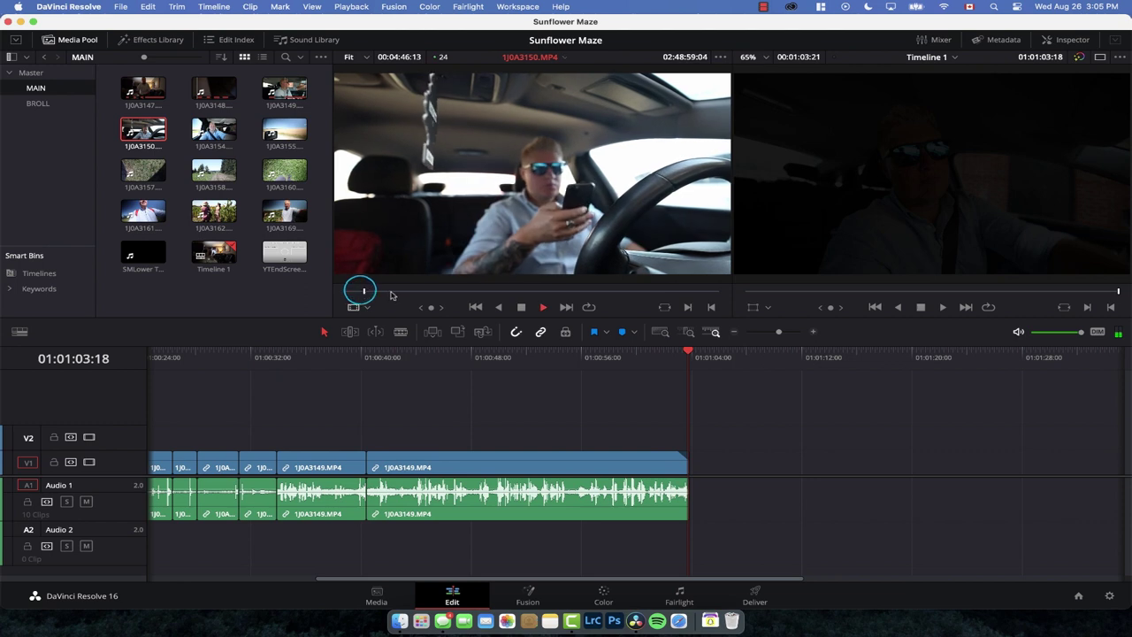
{"action": "key", "text": "space"}
{"action": "left_click_drag", "start_coordinate": [610, 292], "coordinate": [652, 295]}
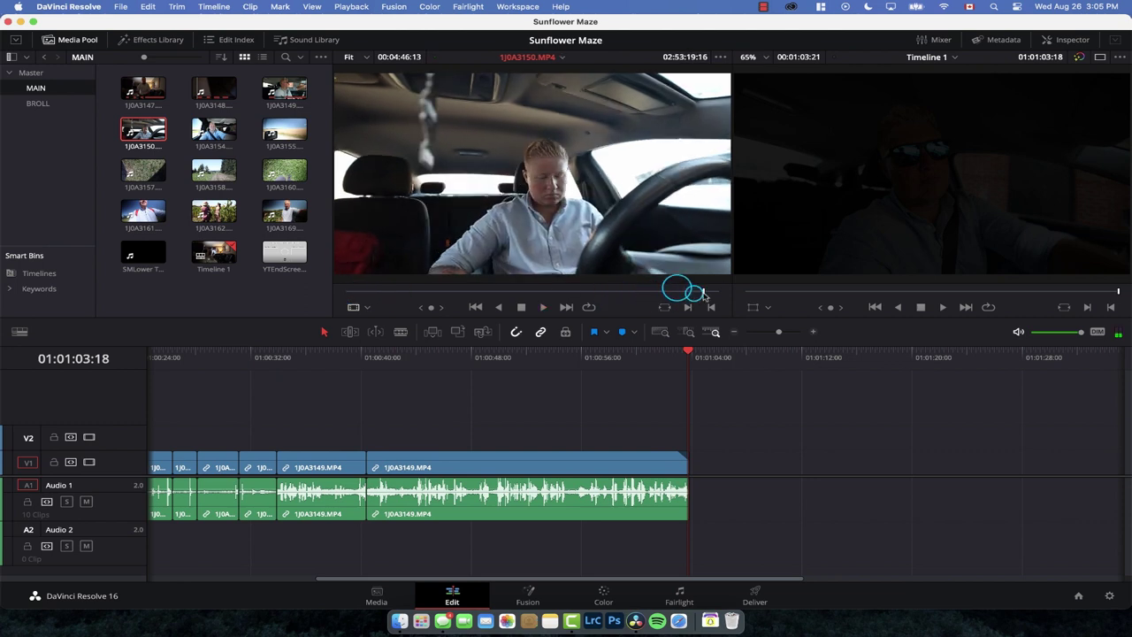
{"action": "left_click_drag", "start_coordinate": [431, 291], "coordinate": [351, 294]}
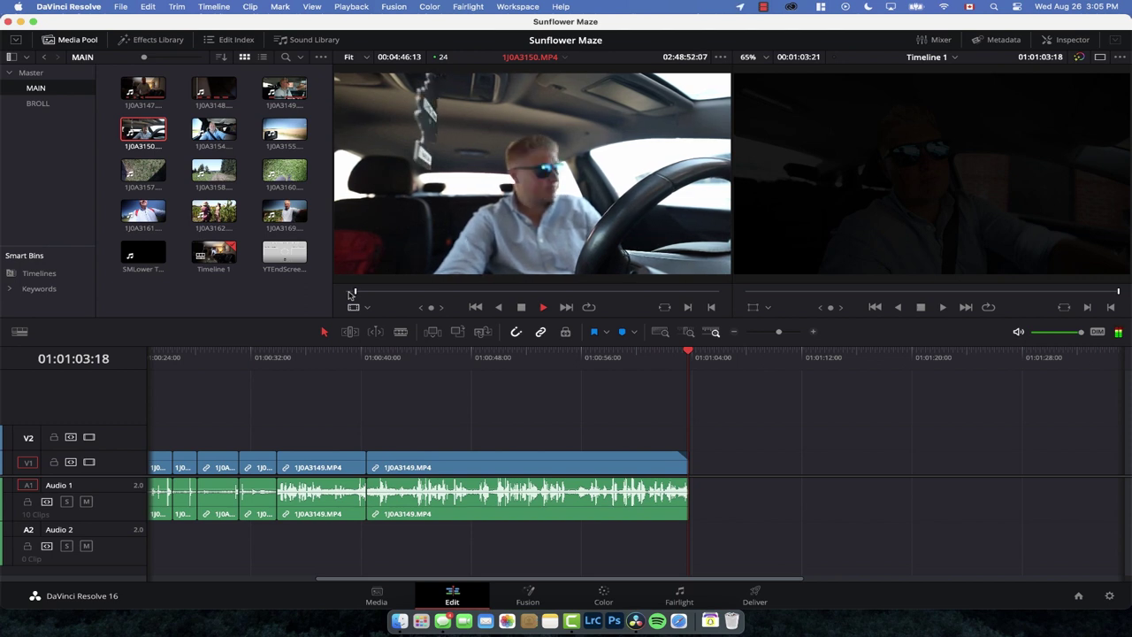
{"action": "left_click_drag", "start_coordinate": [350, 294], "coordinate": [347, 292]}
{"action": "key", "text": "space"}
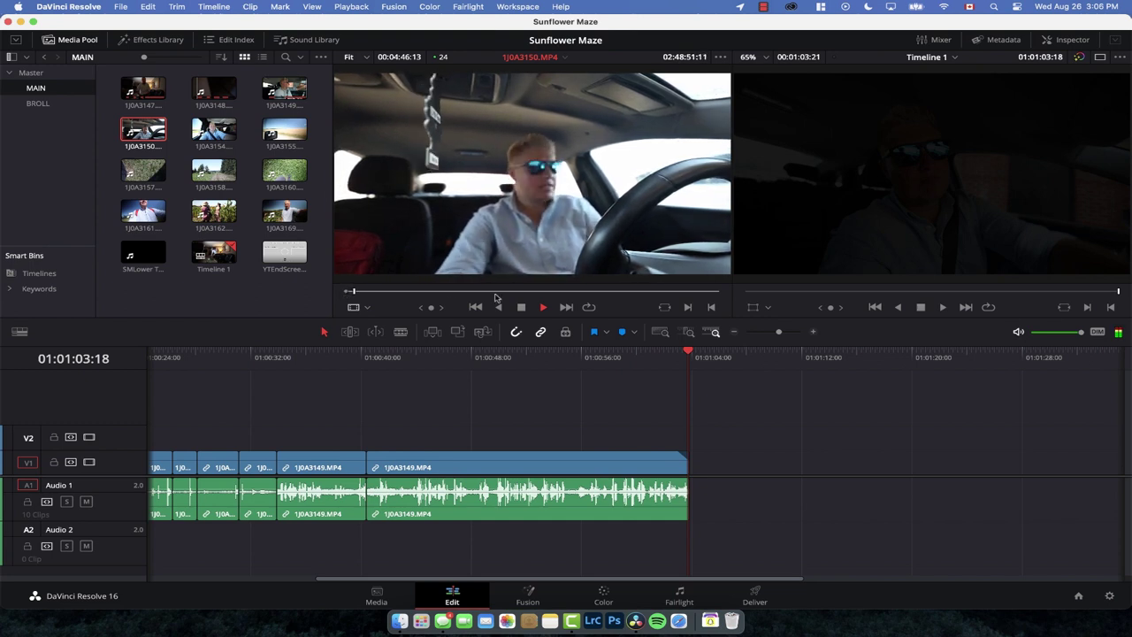
{"action": "left_click", "coordinate": [539, 290]}
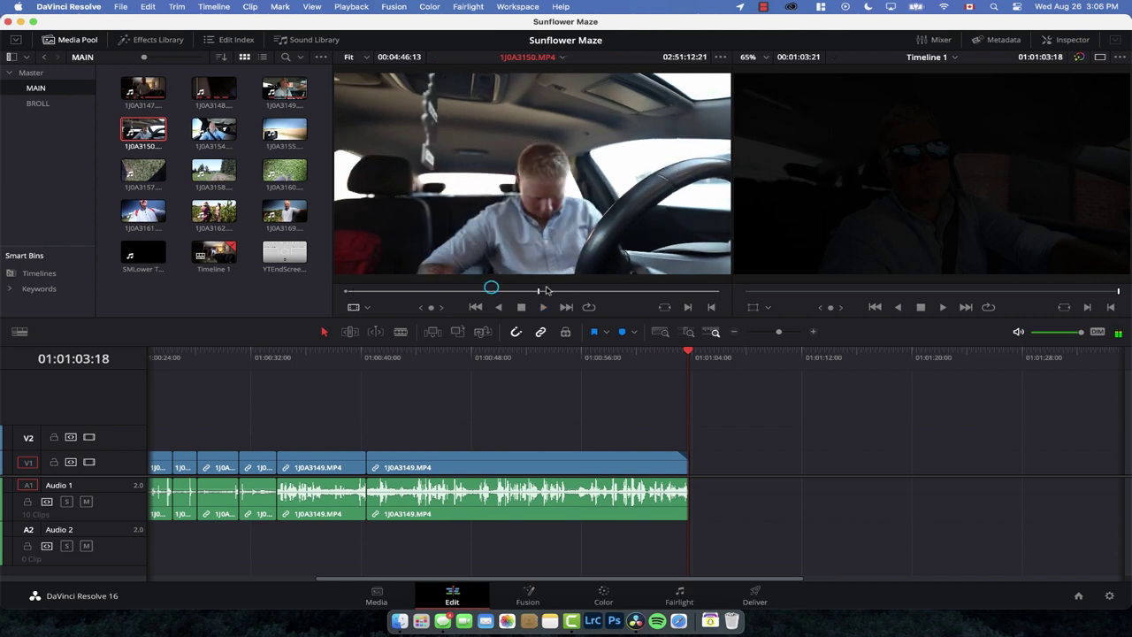
{"action": "left_click_drag", "start_coordinate": [535, 170], "coordinate": [698, 451]}
{"action": "left_click_drag", "start_coordinate": [739, 357], "coordinate": [702, 358]}
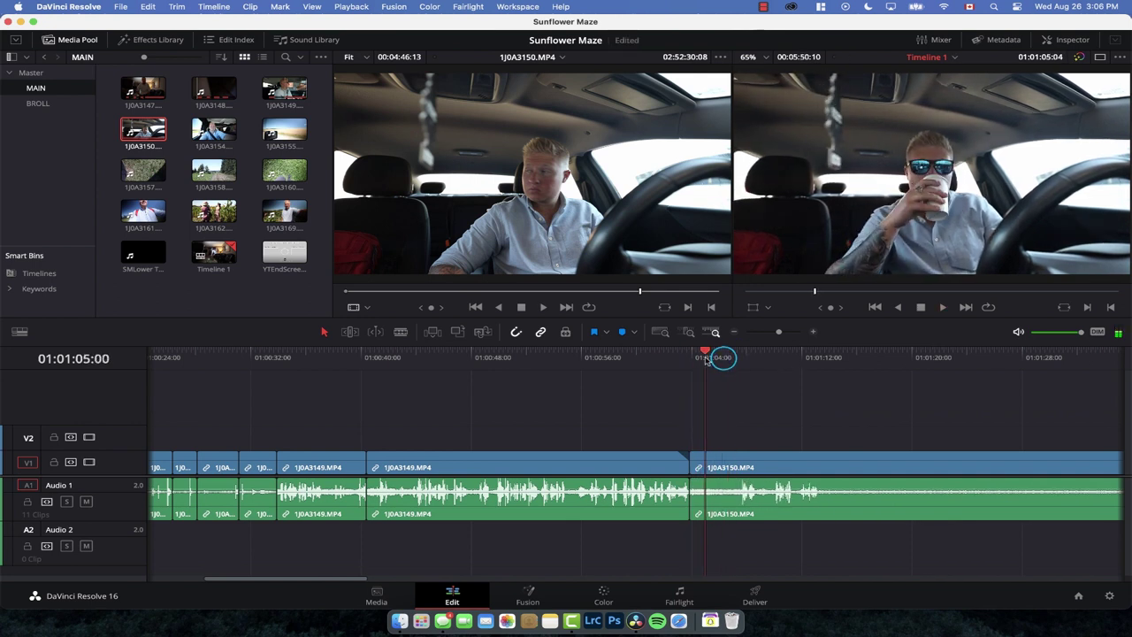
Trim the edit between 1J0A3149 and 1J0A3150 by 18 frames and play it back.
{"action": "key", "text": "space"}
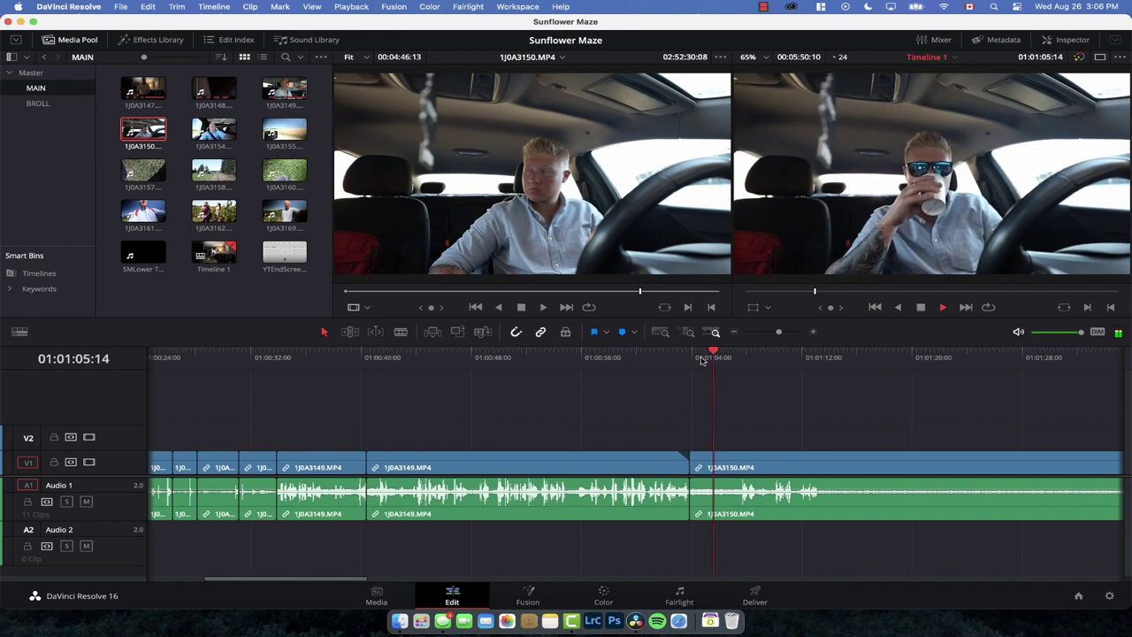
{"action": "left_click_drag", "start_coordinate": [701, 357], "coordinate": [680, 363]}
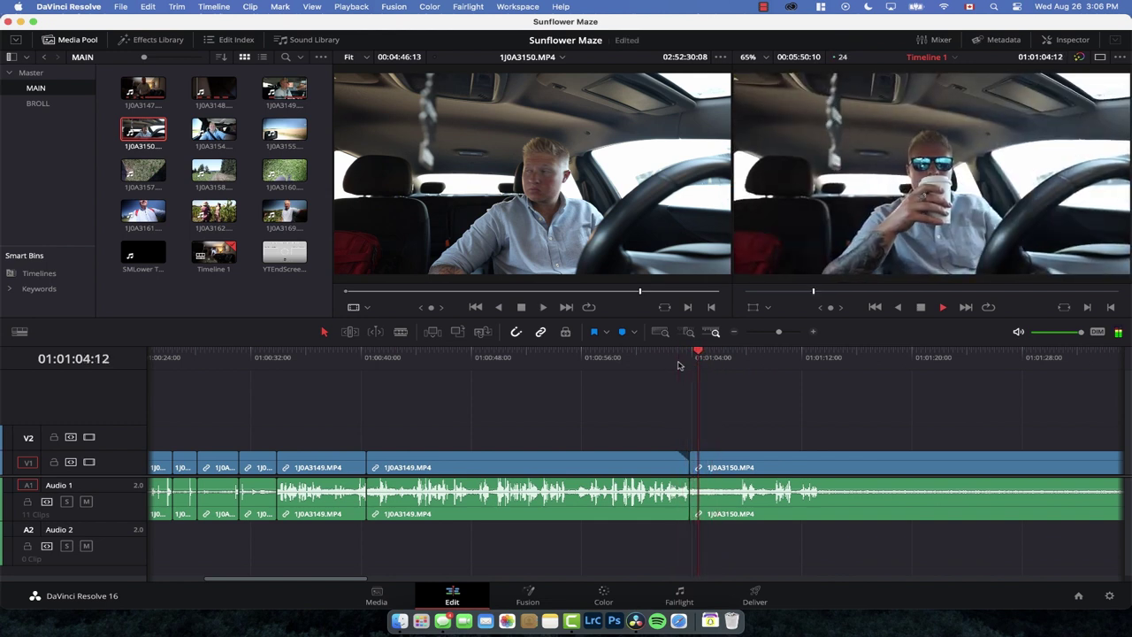
{"action": "key", "text": "space"}
{"action": "left_click_drag", "start_coordinate": [691, 454], "coordinate": [690, 455]}
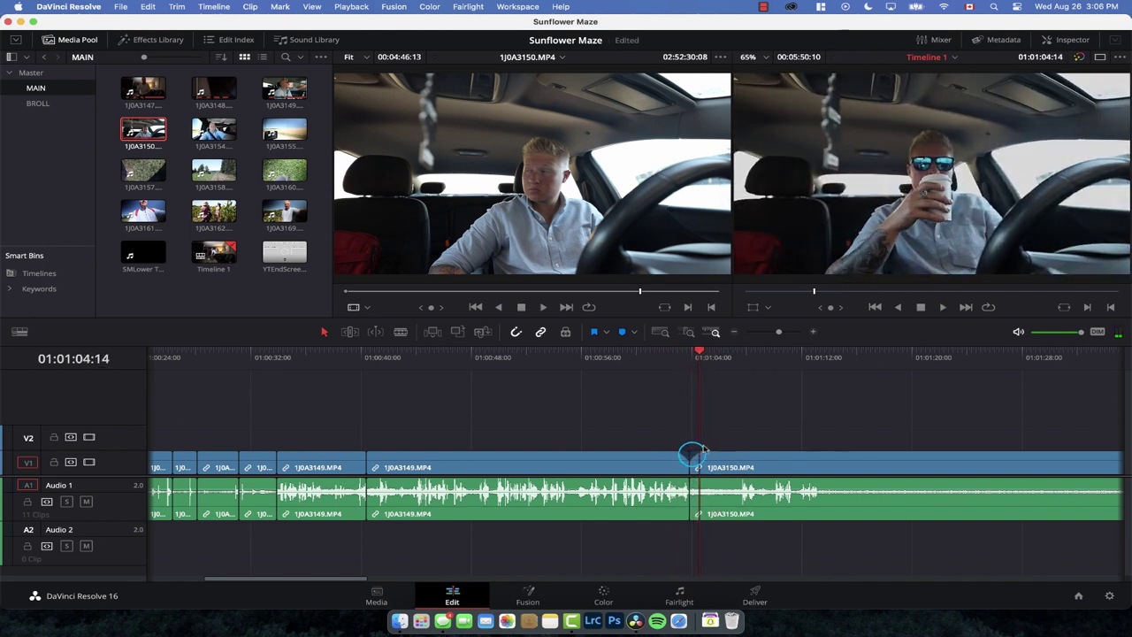
{"action": "key", "text": "slash"}
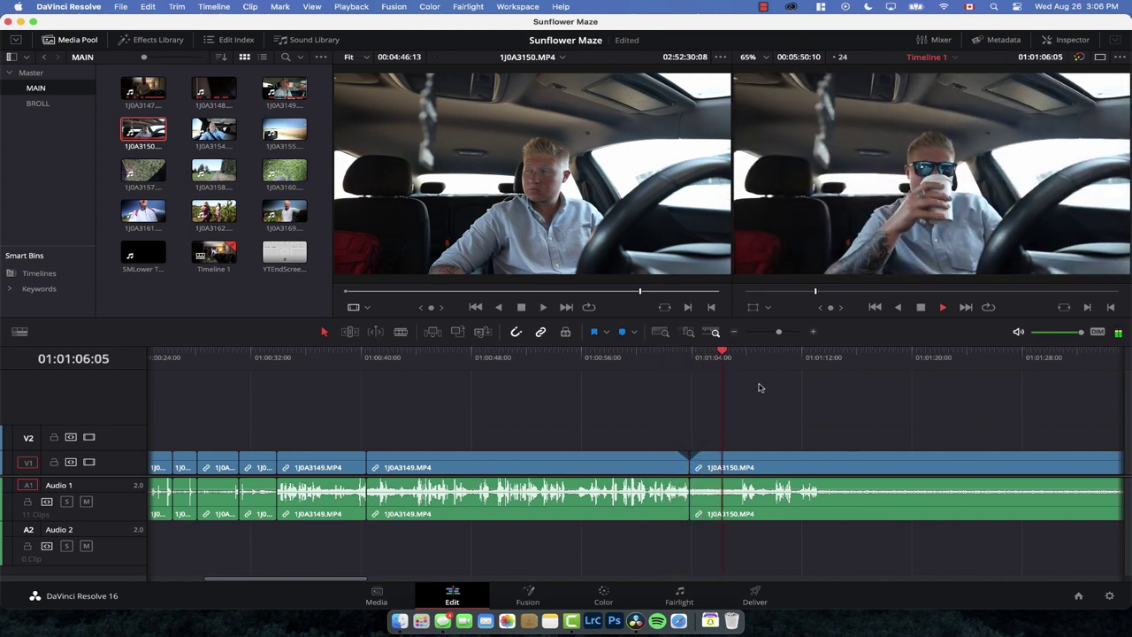
{"action": "scroll", "coordinate": [759, 387], "scroll_direction": "right", "scroll_amount": 5}
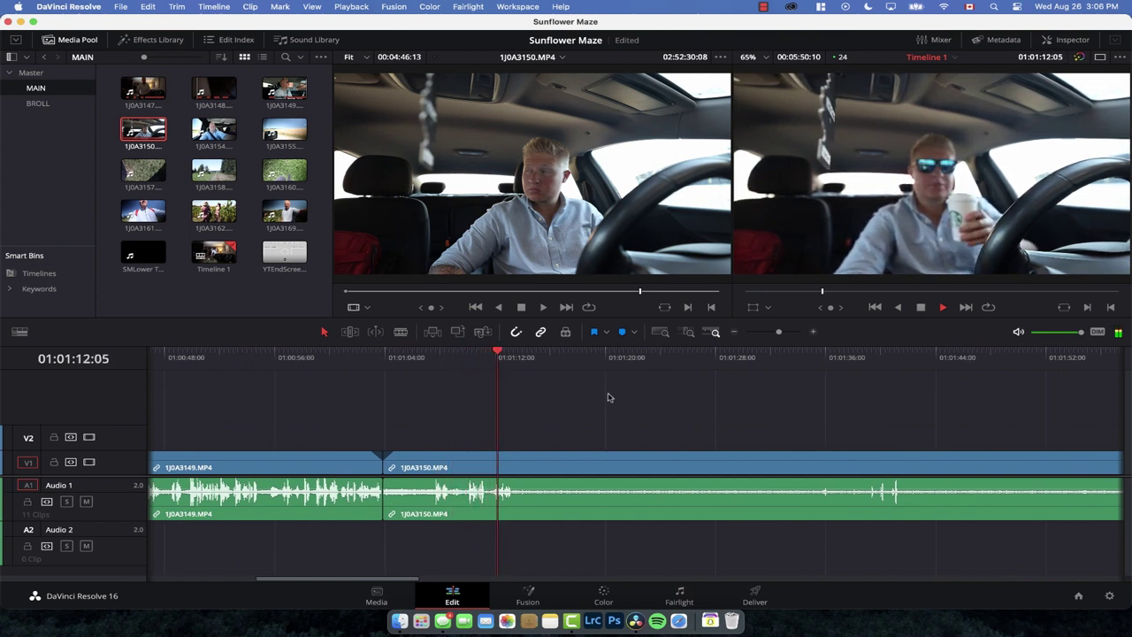
{"action": "key", "text": "space"}
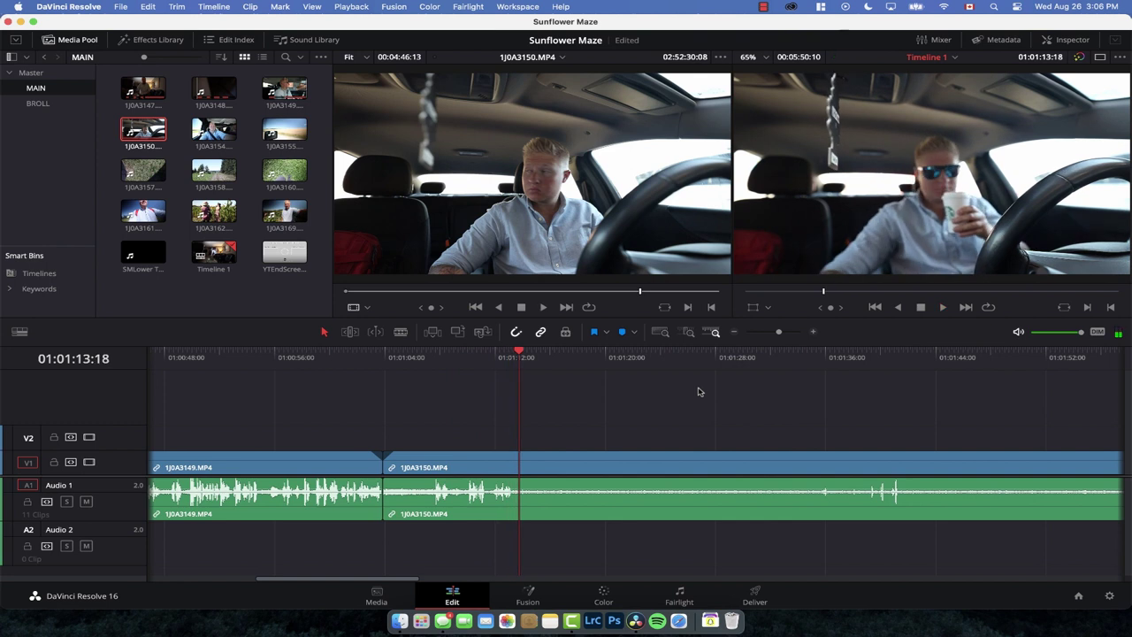
Split 1J0A3150 at 01:03:49:19 to separate its tail.
{"action": "scroll", "coordinate": [698, 392], "scroll_direction": "down", "scroll_amount": 2}
{"action": "scroll", "coordinate": [698, 392], "scroll_direction": "down", "scroll_amount": 2}
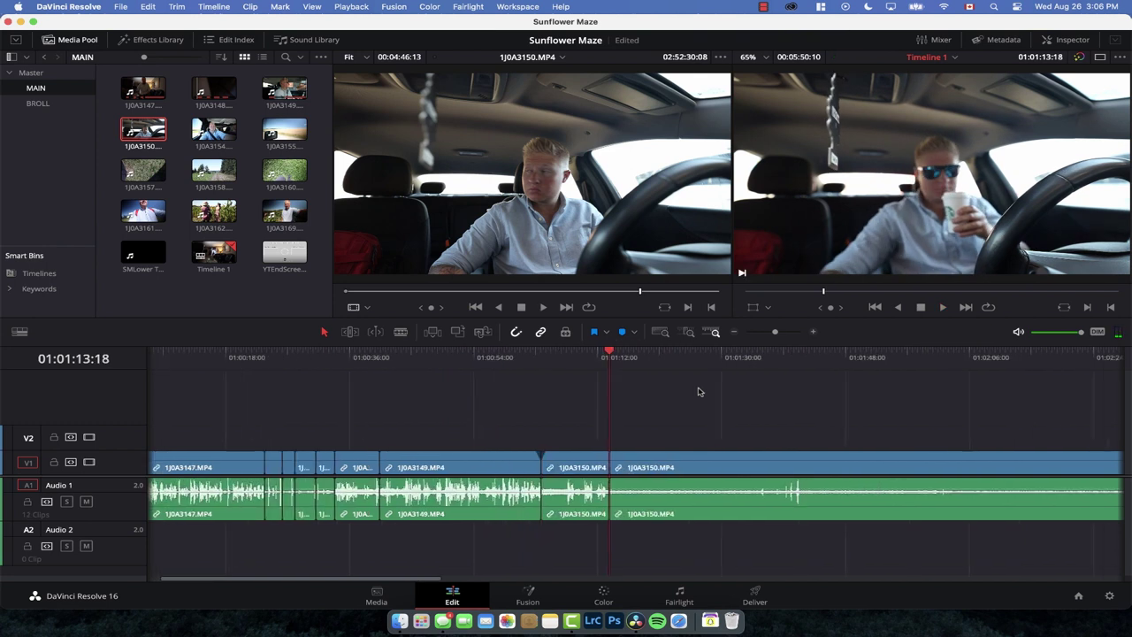
{"action": "scroll", "coordinate": [697, 392], "scroll_direction": "down", "scroll_amount": 2}
{"action": "left_click", "coordinate": [727, 365]}
{"action": "key", "text": "space"}
{"action": "key", "text": "space"}
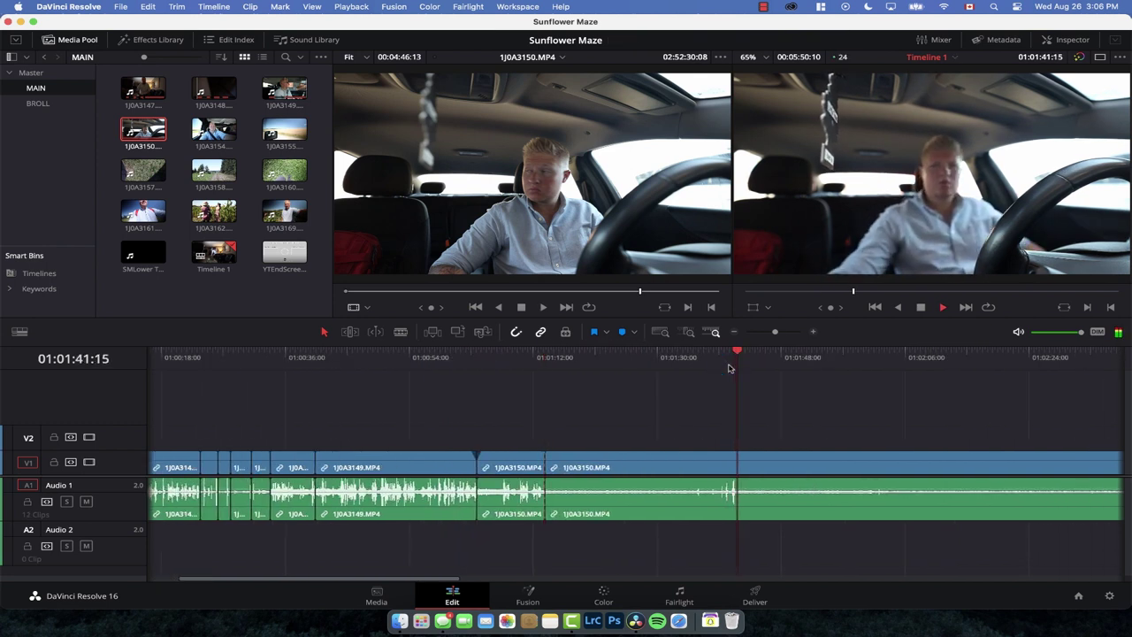
{"action": "scroll", "coordinate": [728, 369], "scroll_direction": "right", "scroll_amount": 4}
{"action": "scroll", "coordinate": [730, 368], "scroll_direction": "right", "scroll_amount": 1}
{"action": "scroll", "coordinate": [730, 368], "scroll_direction": "down", "scroll_amount": 3}
{"action": "scroll", "coordinate": [729, 368], "scroll_direction": "down", "scroll_amount": 2}
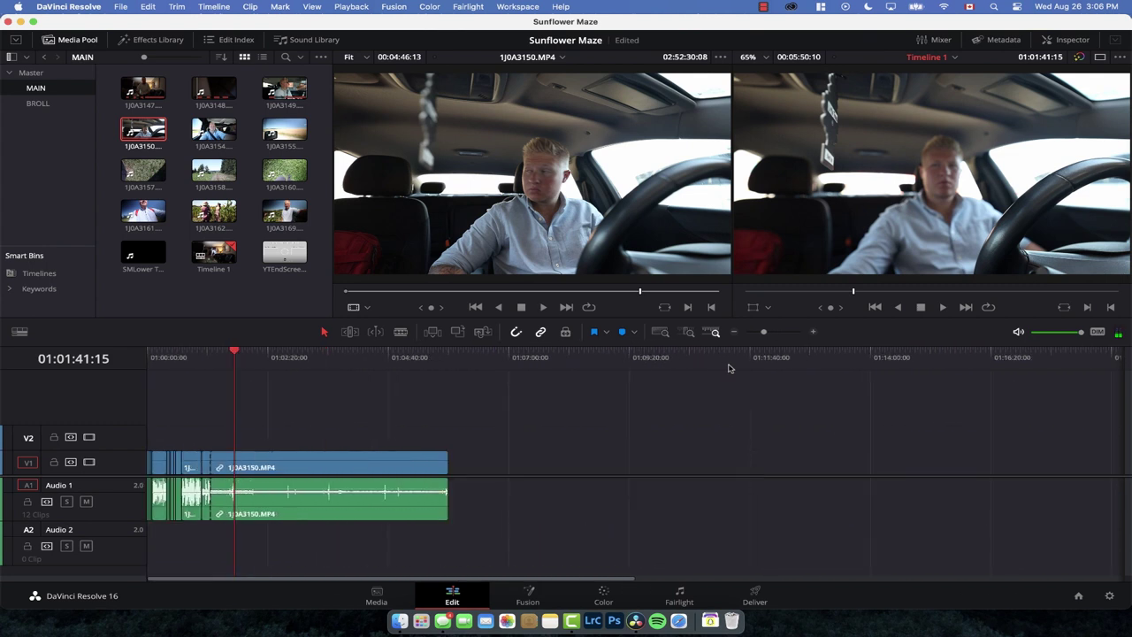
{"action": "scroll", "coordinate": [356, 420], "scroll_direction": "up", "scroll_amount": 2}
{"action": "scroll", "coordinate": [358, 421], "scroll_direction": "up", "scroll_amount": 2}
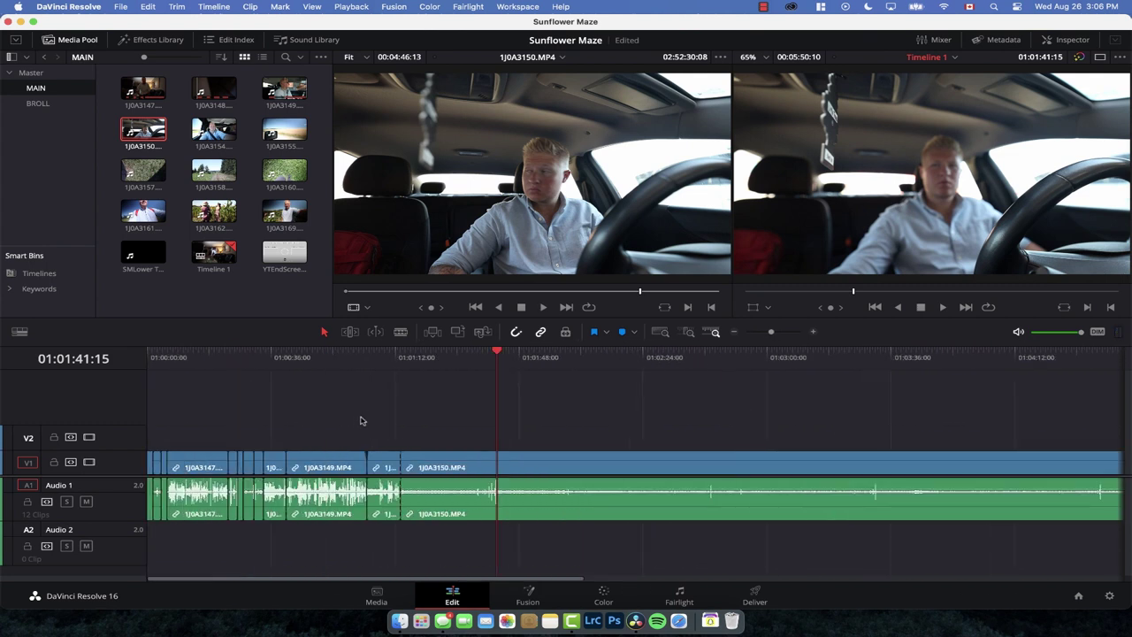
{"action": "scroll", "coordinate": [778, 434], "scroll_direction": "down", "scroll_amount": 2}
{"action": "left_click", "coordinate": [543, 356]}
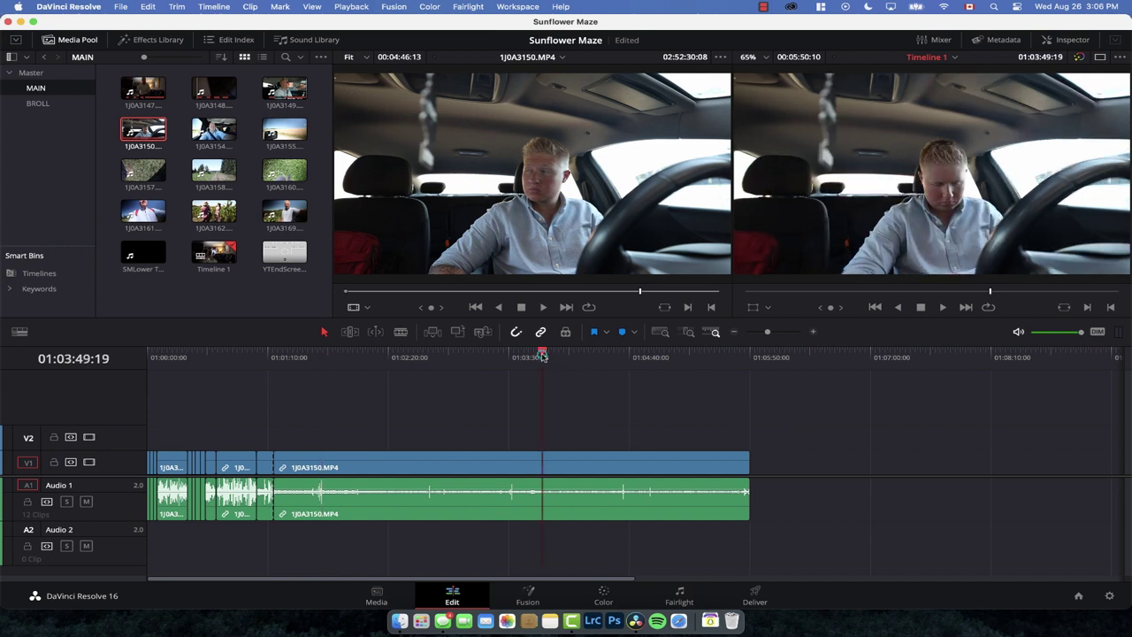
{"action": "key", "text": "super+b"}
Delete the 1J0A3150 tail after the cut and set the remaining clip's speed to 800%.
{"action": "left_click", "coordinate": [583, 476]}
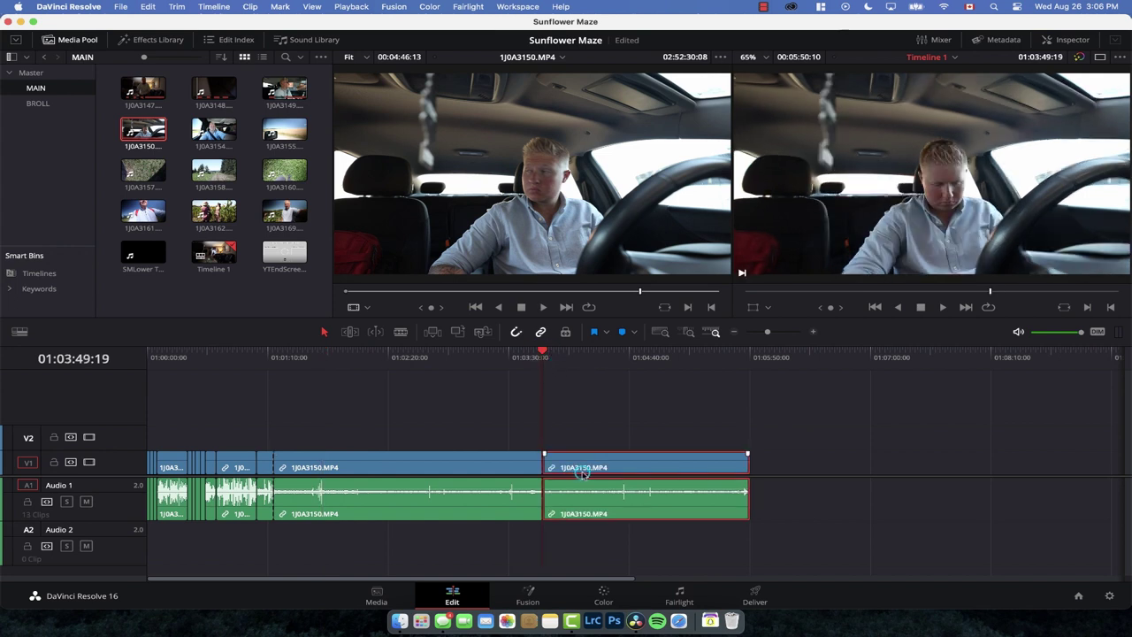
{"action": "key", "text": "Delete"}
{"action": "left_click", "coordinate": [527, 472]}
{"action": "scroll", "coordinate": [526, 471], "scroll_direction": "up", "scroll_amount": 2}
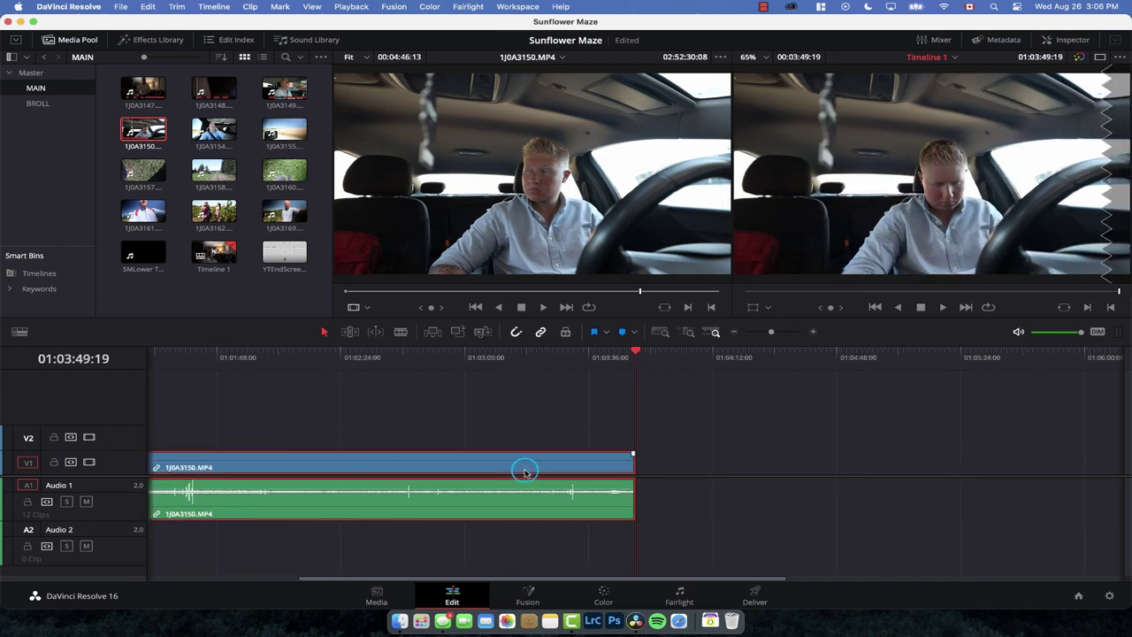
{"action": "key", "text": "super+r"}
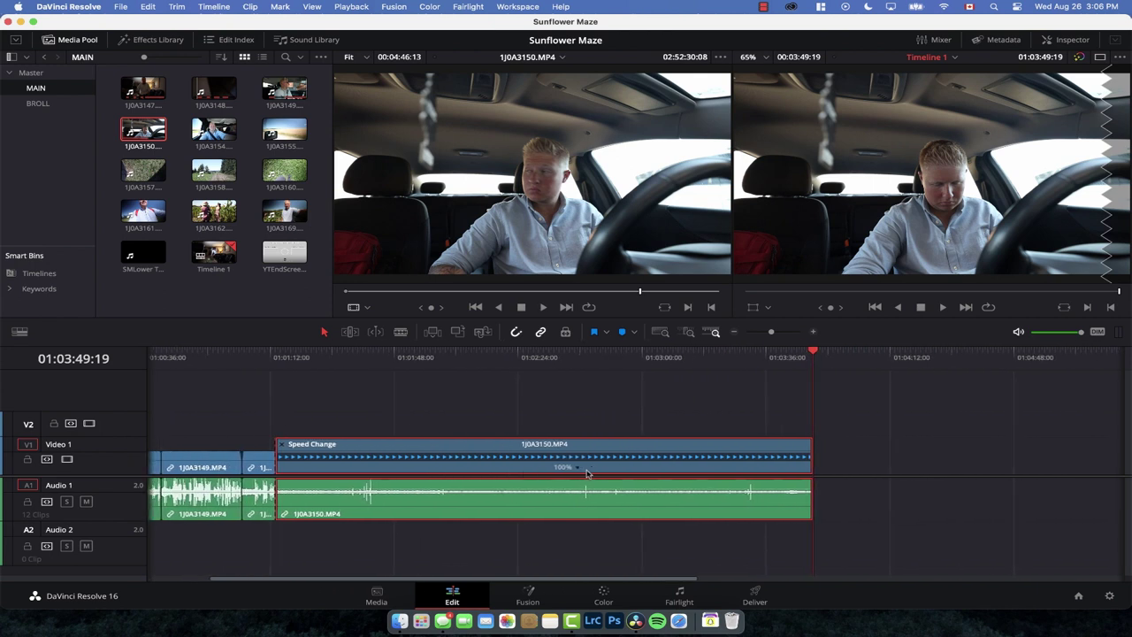
{"action": "left_click", "coordinate": [577, 470]}
{"action": "mouse_move", "coordinate": [637, 513]}
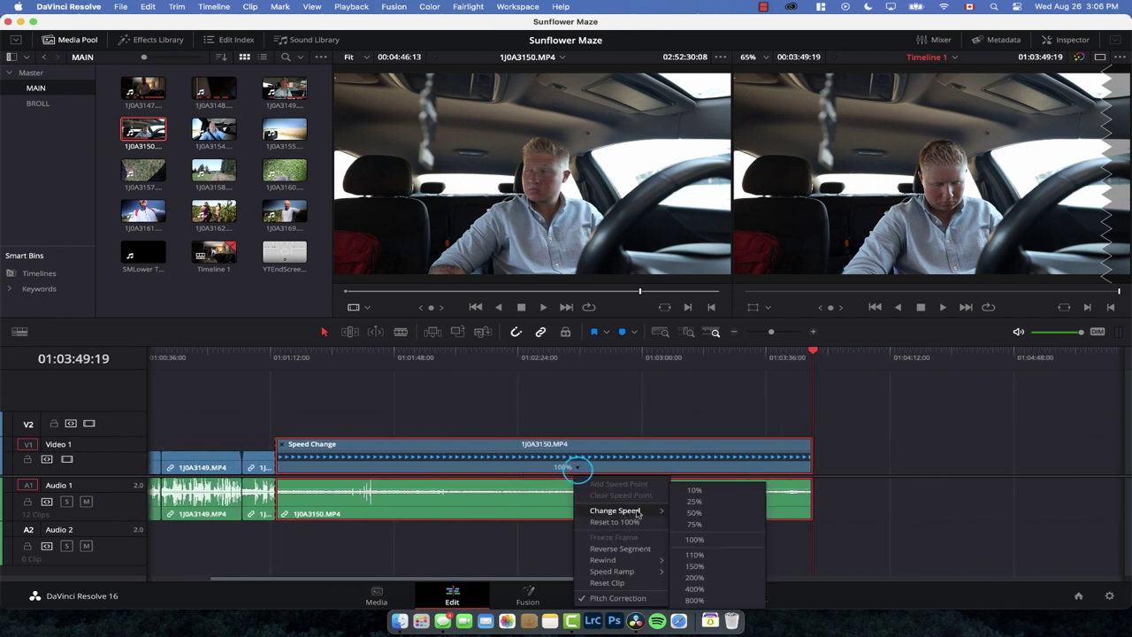
{"action": "left_click", "coordinate": [714, 599]}
Play back the 800% clip and delete its audio from the timeline.
{"action": "left_click", "coordinate": [275, 362]}
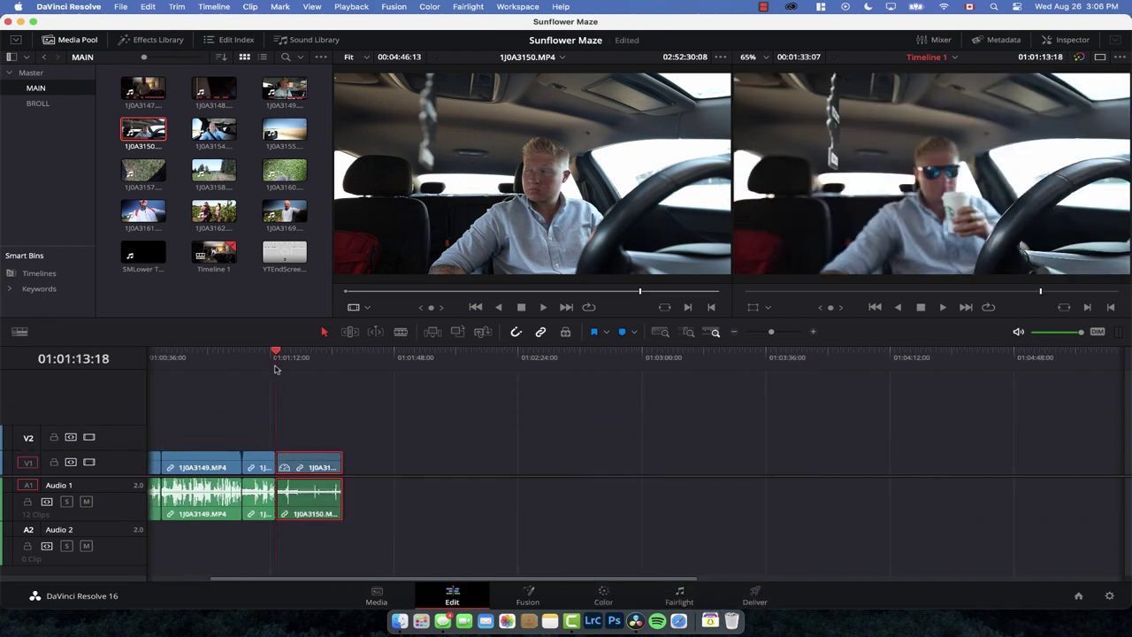
{"action": "key", "text": "space"}
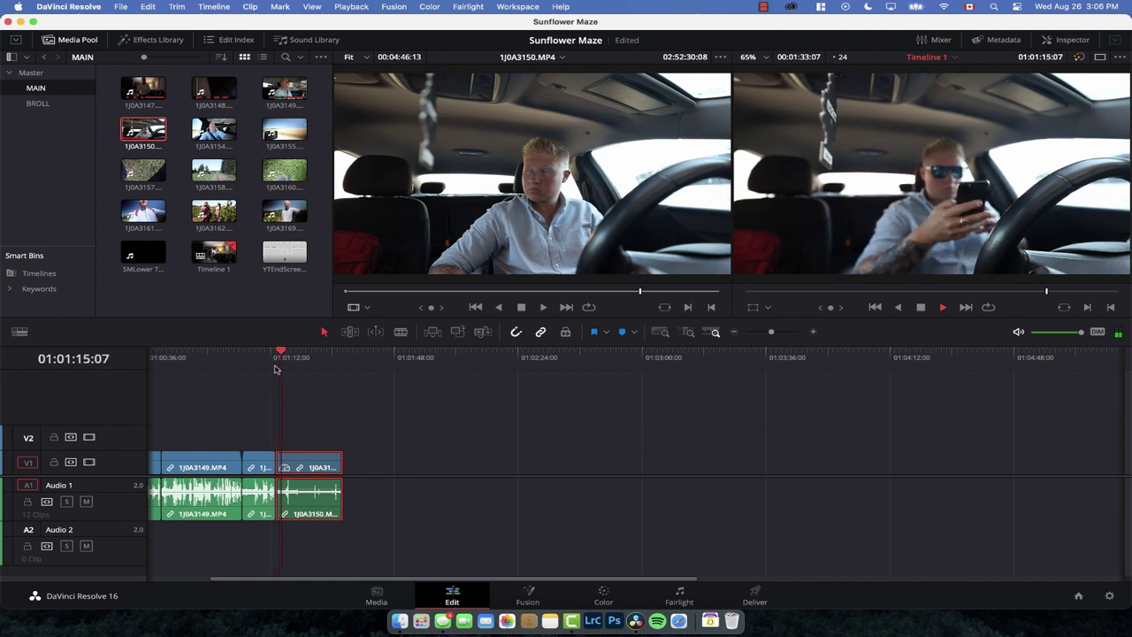
{"action": "key", "text": "space"}
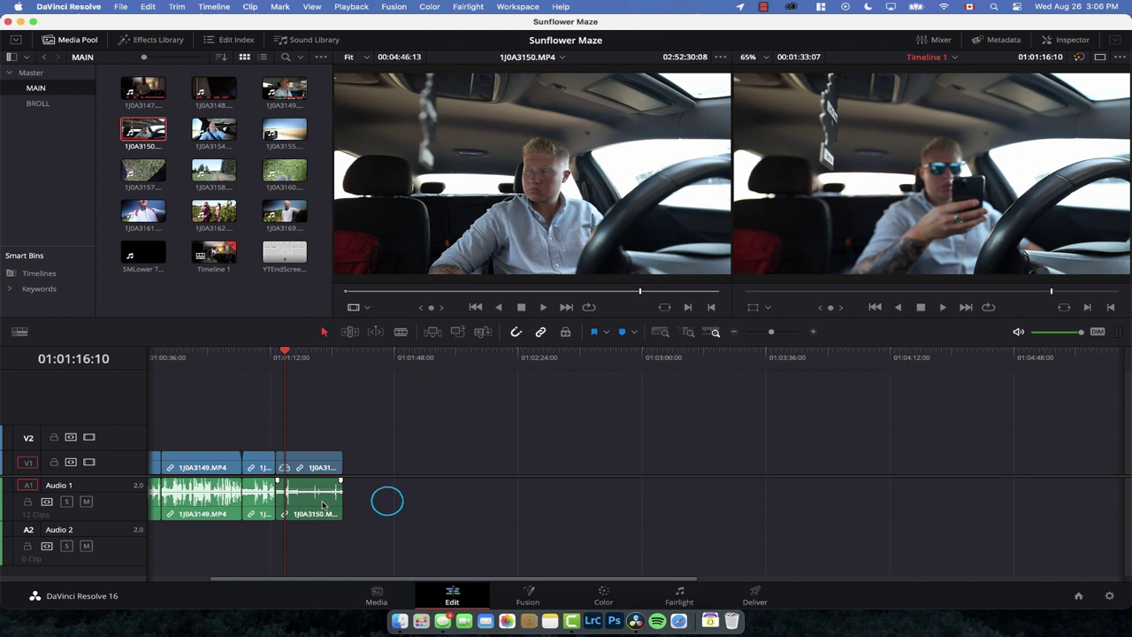
{"action": "key", "text": "BackSpace"}
{"action": "key", "text": "super+equal"}
{"action": "key", "text": "super+equal"}
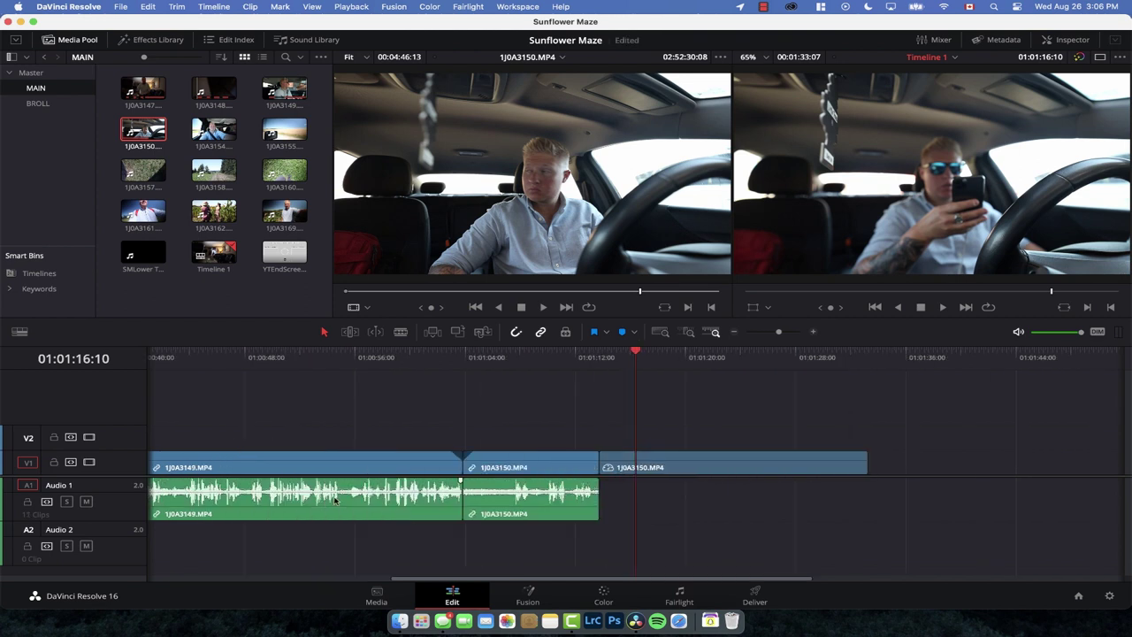
{"action": "scroll", "coordinate": [658, 468], "scroll_direction": "right", "scroll_amount": 5}
{"action": "key", "text": "super+r"}
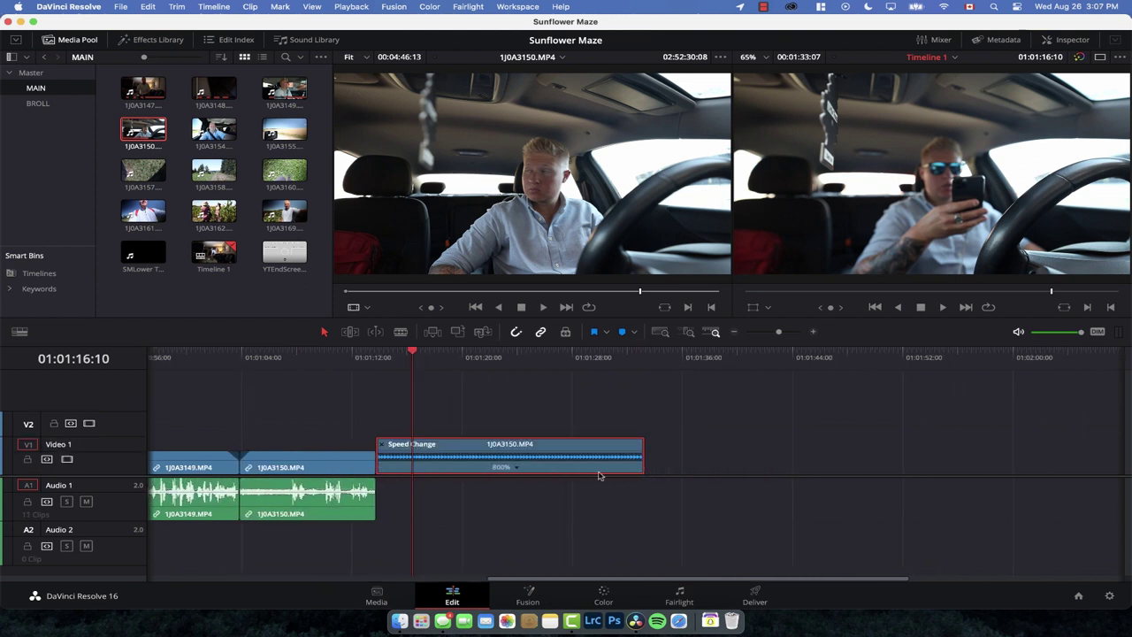
{"action": "left_click", "coordinate": [518, 469]}
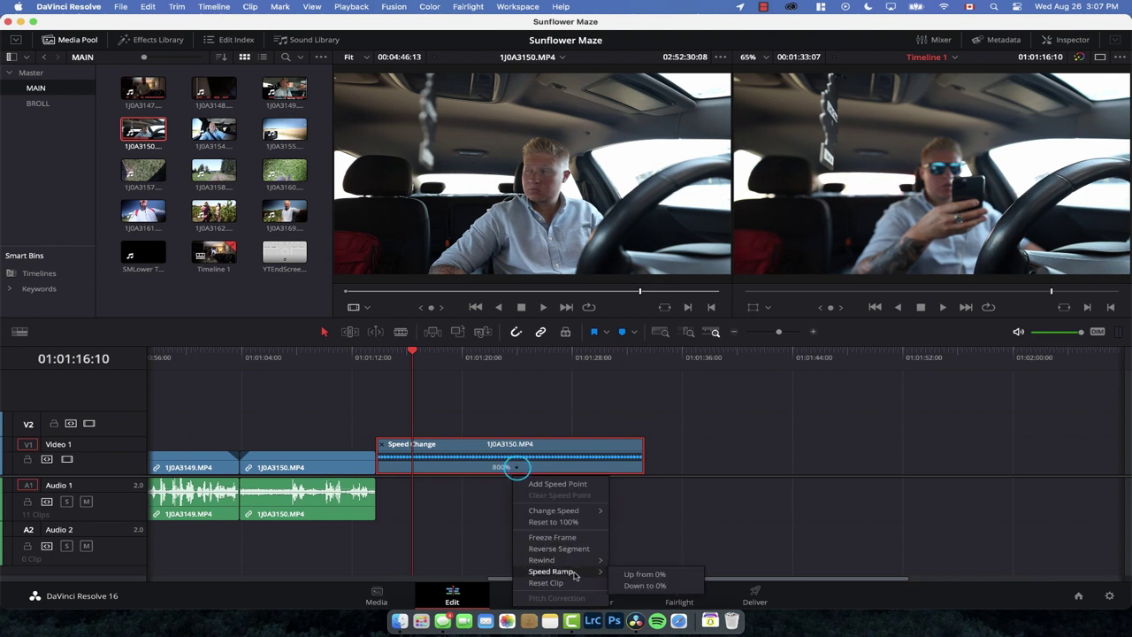
{"action": "mouse_move", "coordinate": [577, 510]}
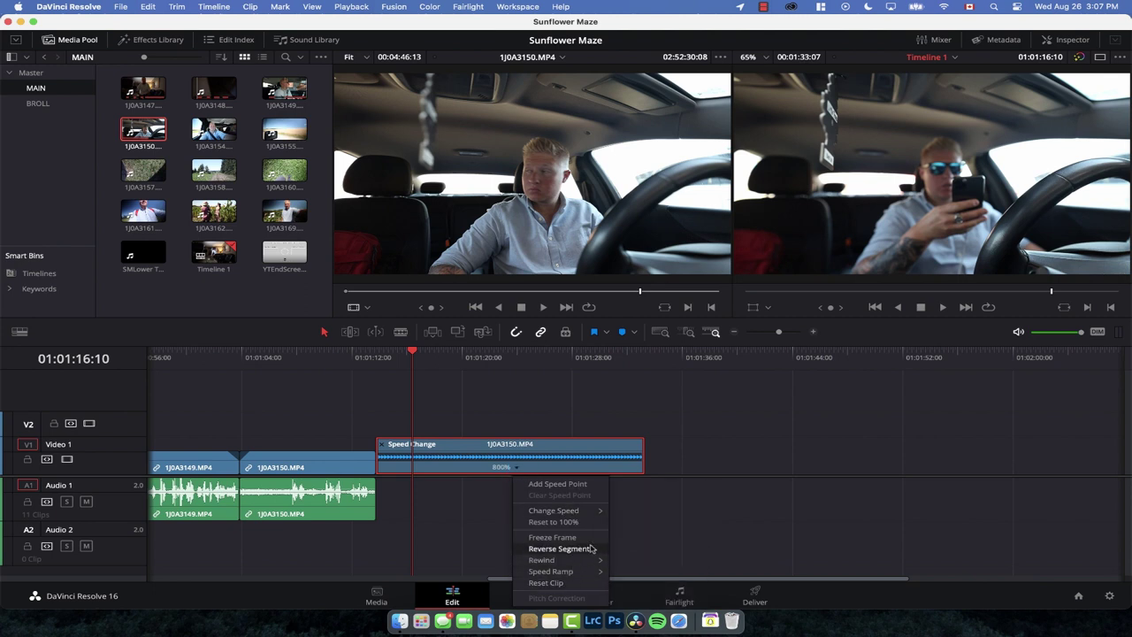
Open the clip's Retime Curve with only the Retime Speed curve shown.
{"action": "right_click", "coordinate": [498, 443]}
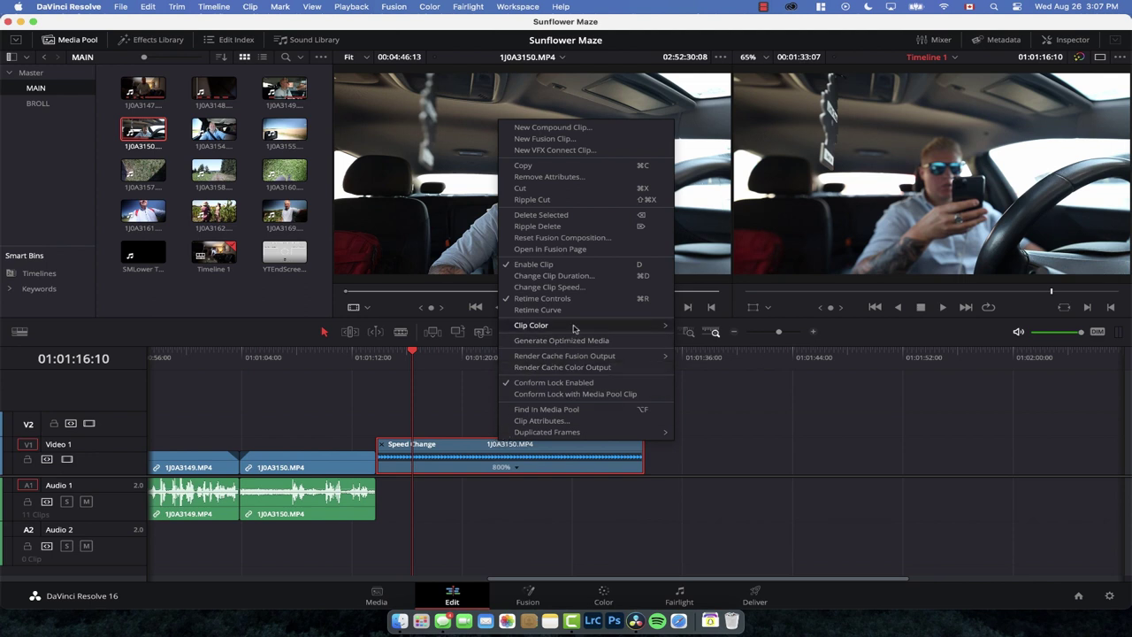
{"action": "left_click", "coordinate": [570, 310]}
{"action": "left_click", "coordinate": [383, 421]}
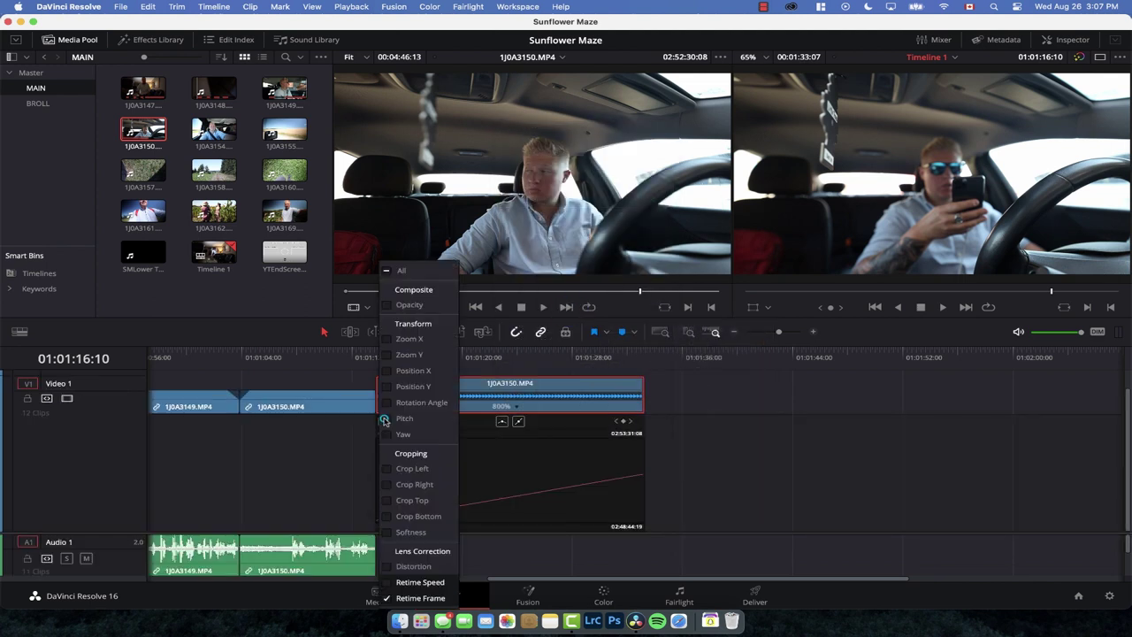
{"action": "left_click", "coordinate": [385, 582]}
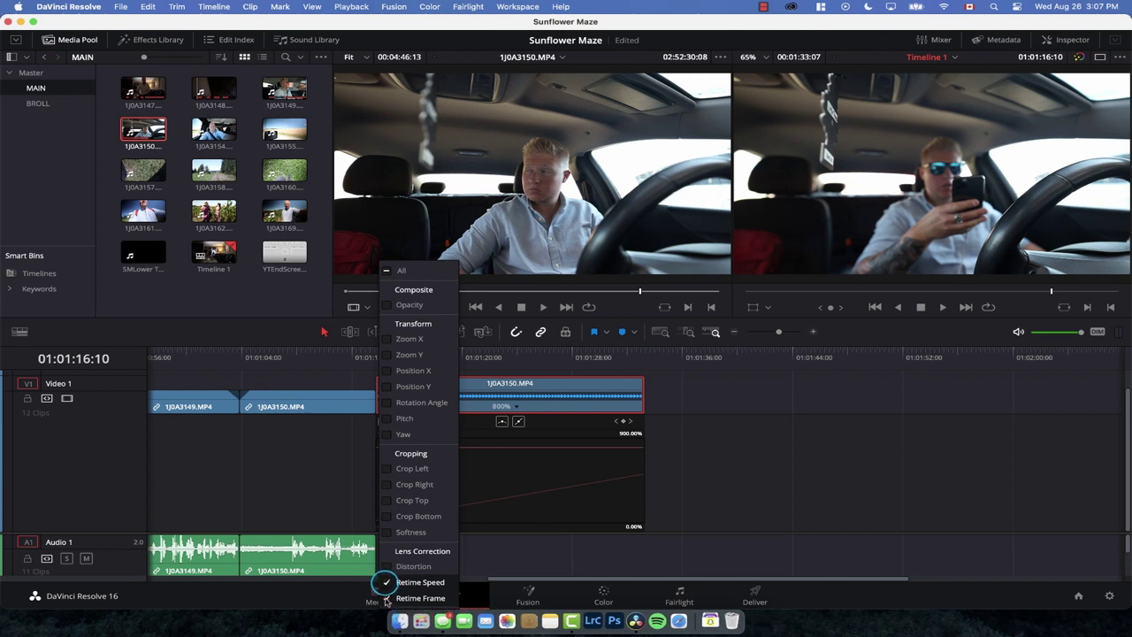
{"action": "left_click", "coordinate": [385, 598]}
{"action": "left_click", "coordinate": [678, 444]}
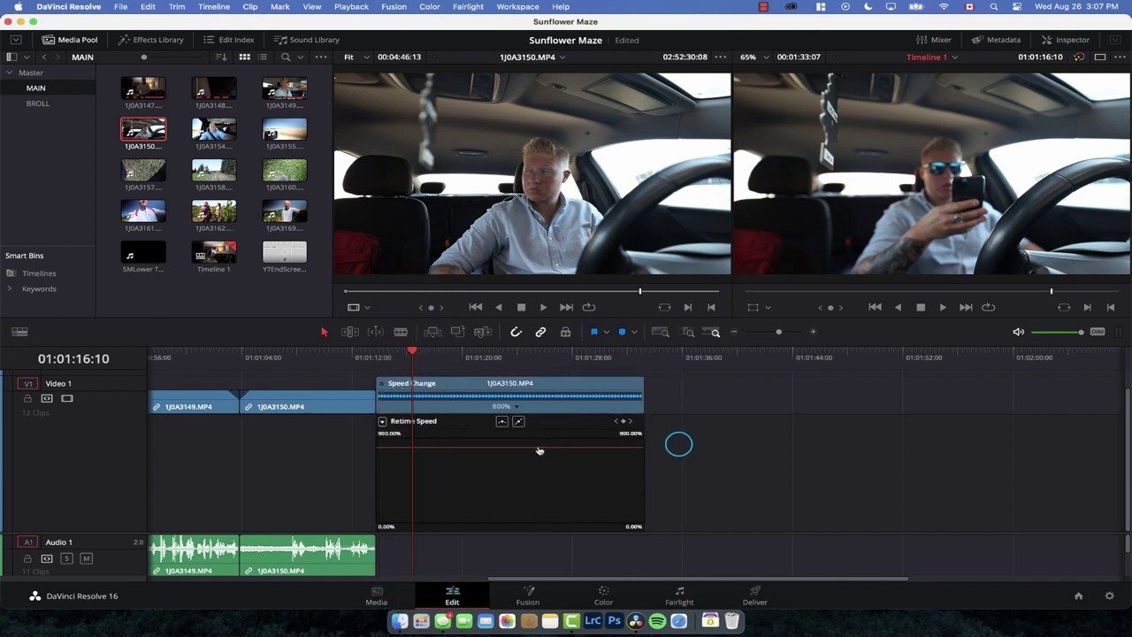
Raise the Retime Speed line to about 3086% and play back the fast-forward.
{"action": "left_click_drag", "start_coordinate": [539, 451], "coordinate": [537, 446]}
{"action": "left_click_drag", "start_coordinate": [613, 434], "coordinate": [560, 532]}
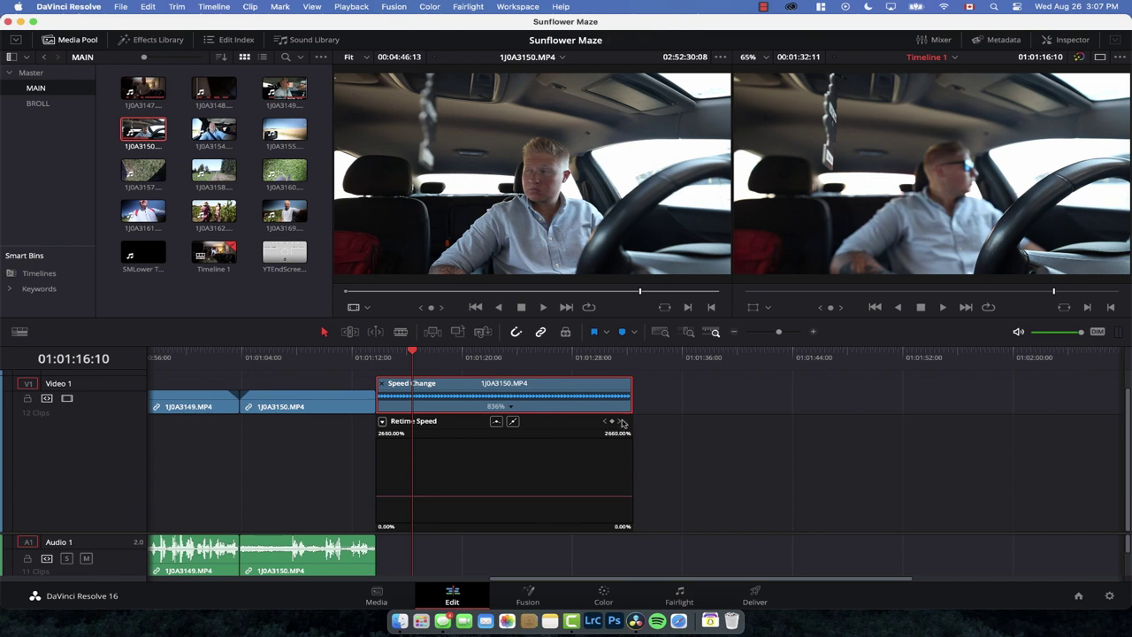
{"action": "left_click_drag", "start_coordinate": [610, 434], "coordinate": [667, 436]}
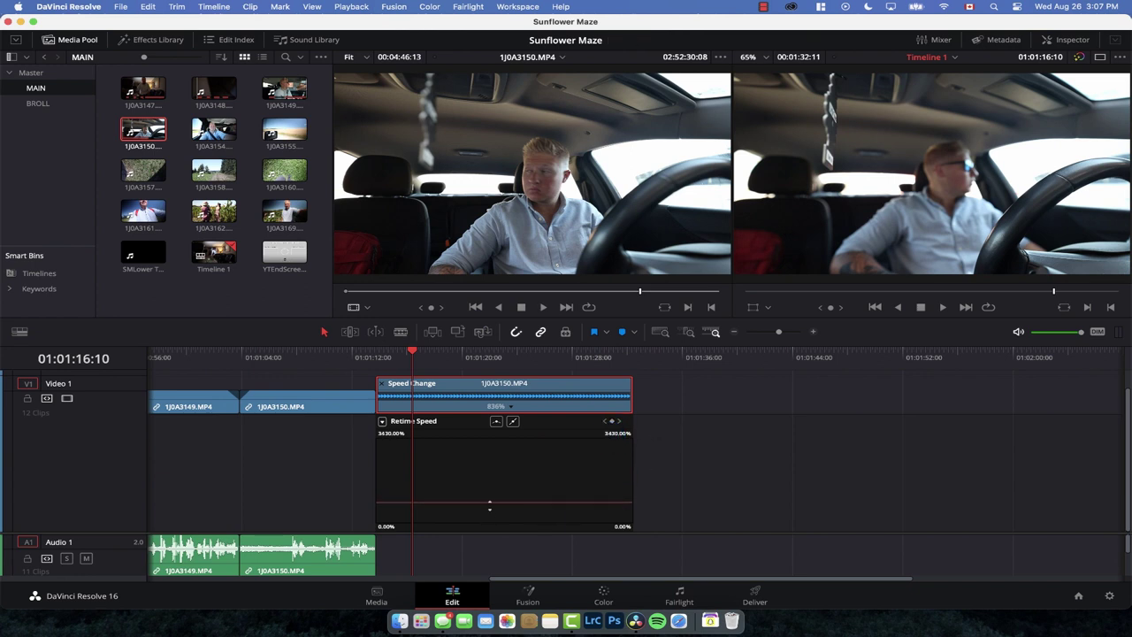
{"action": "left_click_drag", "start_coordinate": [489, 504], "coordinate": [489, 445]}
{"action": "left_click", "coordinate": [379, 351]}
{"action": "key", "text": "space"}
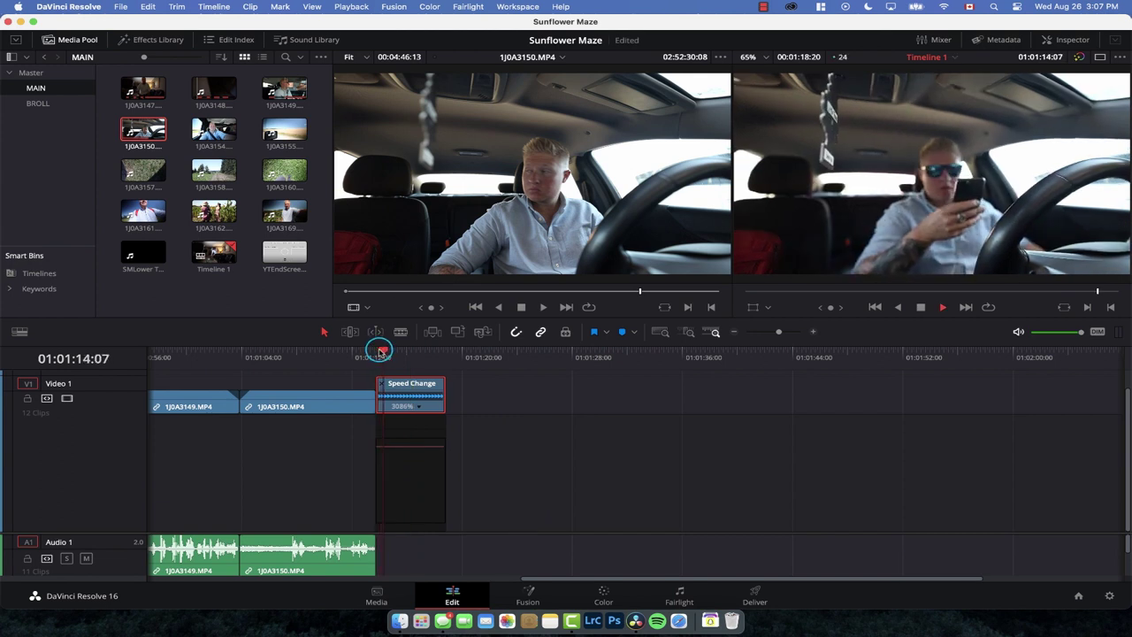
{"action": "mouse_move", "coordinate": [420, 446]}
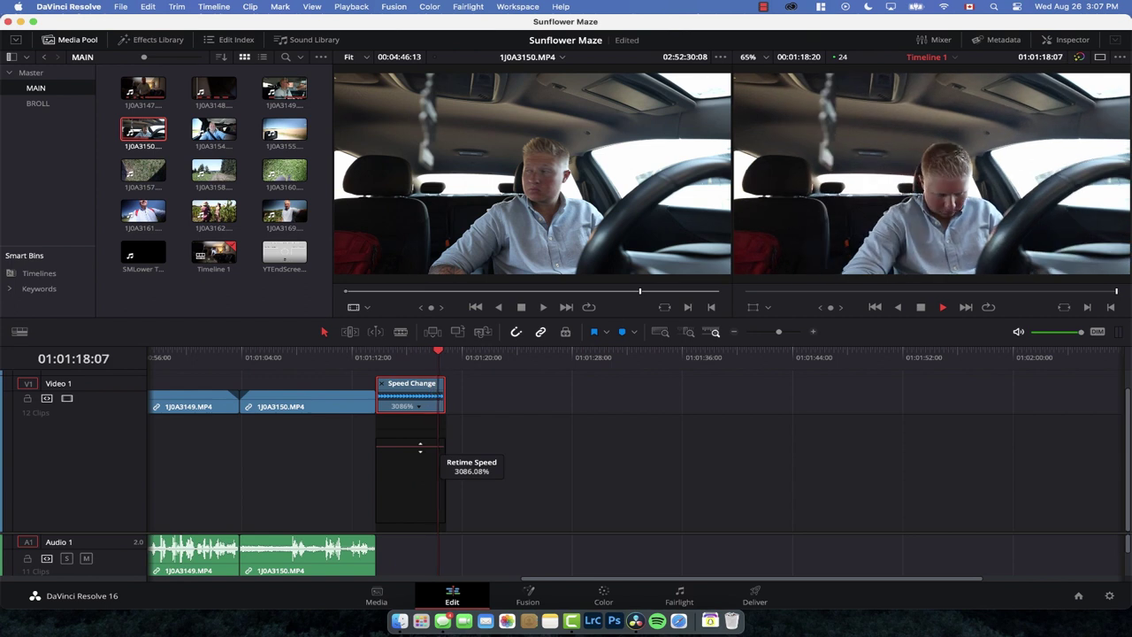
{"action": "key", "text": "ctrl+r"}
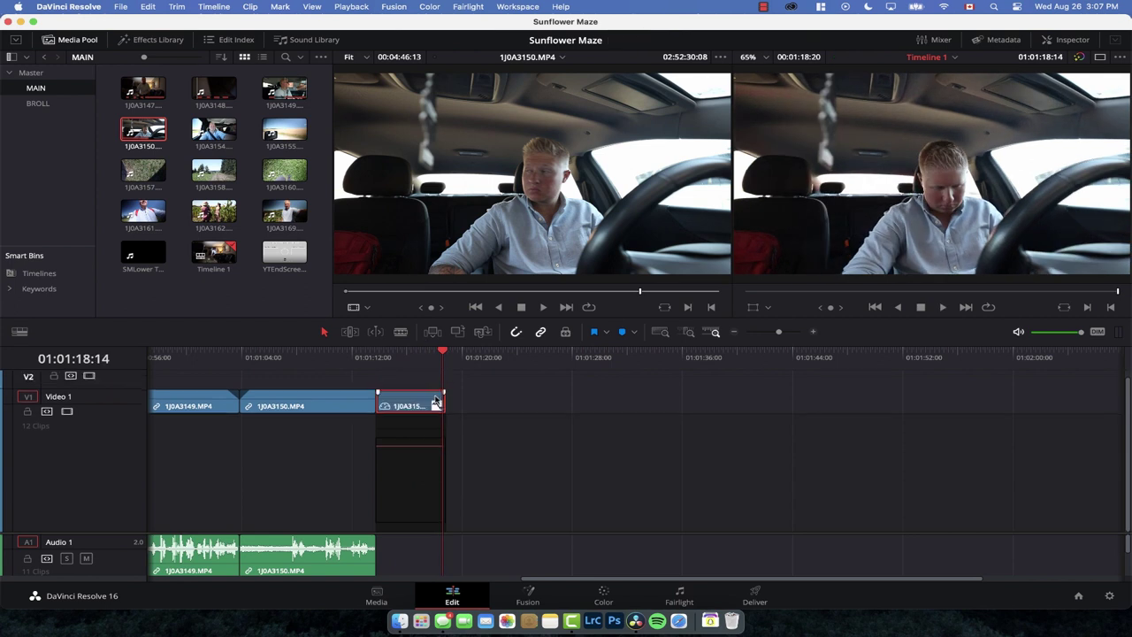
Trim the fast clip to end at 01:01:17:09 and add 1J0A3154 to V1 after it.
{"action": "scroll", "coordinate": [436, 409], "scroll_direction": "up", "scroll_amount": 3}
{"action": "scroll", "coordinate": [477, 533], "scroll_direction": "down", "scroll_amount": 3}
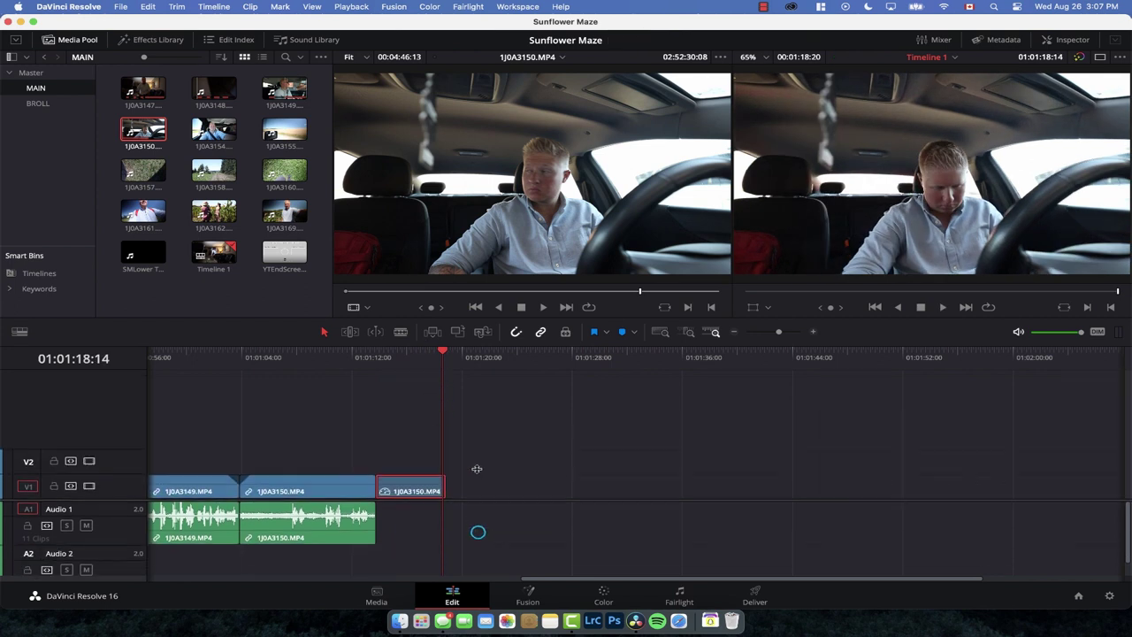
{"action": "mouse_move", "coordinate": [419, 357]}
{"action": "left_mouse_down"}
{"action": "mouse_move", "coordinate": [403, 362]}
{"action": "mouse_move", "coordinate": [425, 361]}
{"action": "left_mouse_up"}
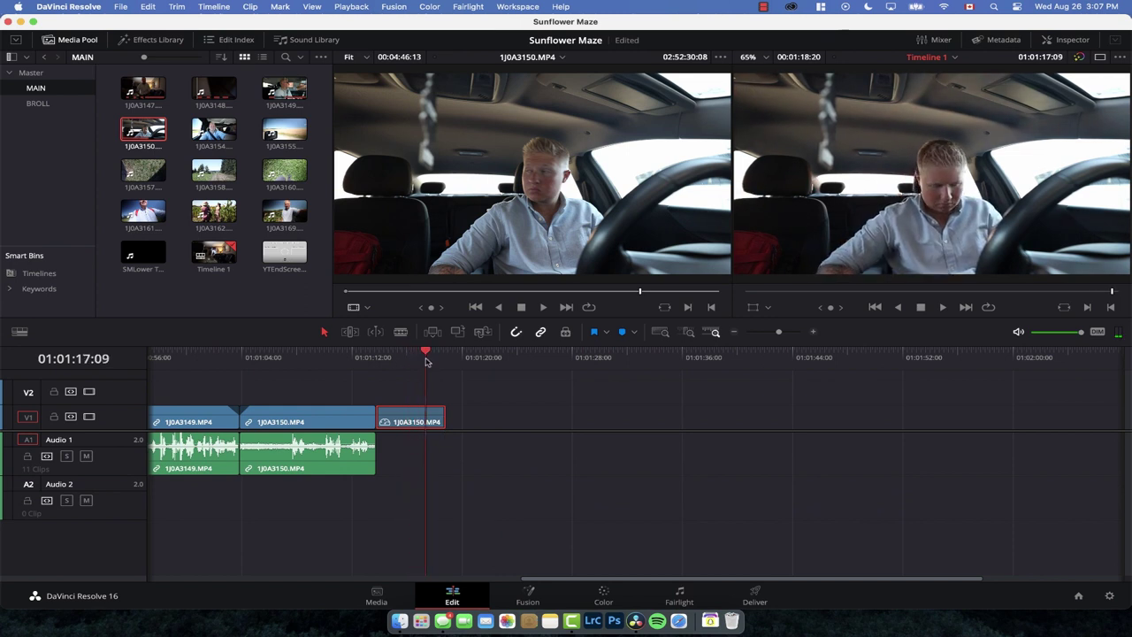
{"action": "key", "text": "shift+bracketright"}
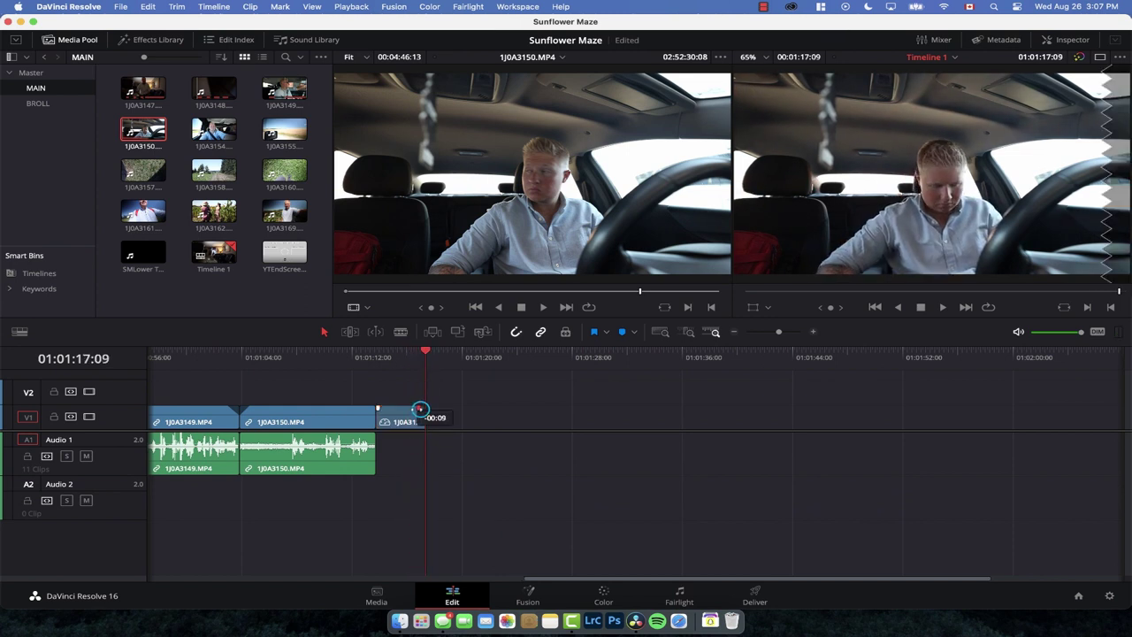
{"action": "left_click_drag", "start_coordinate": [420, 409], "coordinate": [418, 409]}
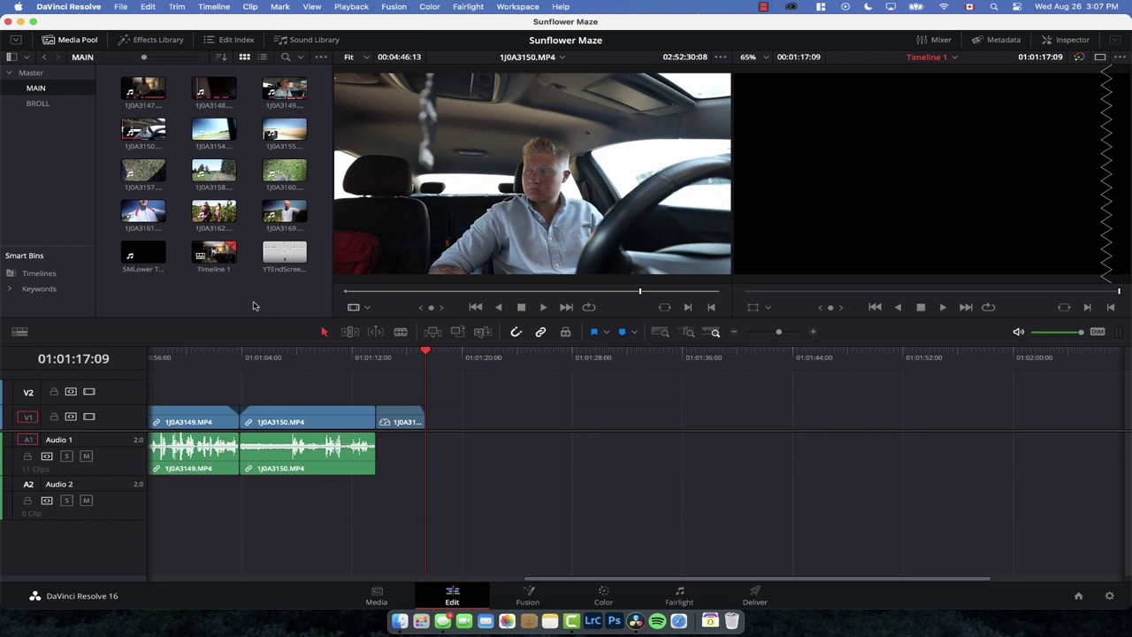
{"action": "left_click_drag", "start_coordinate": [220, 133], "coordinate": [497, 422]}
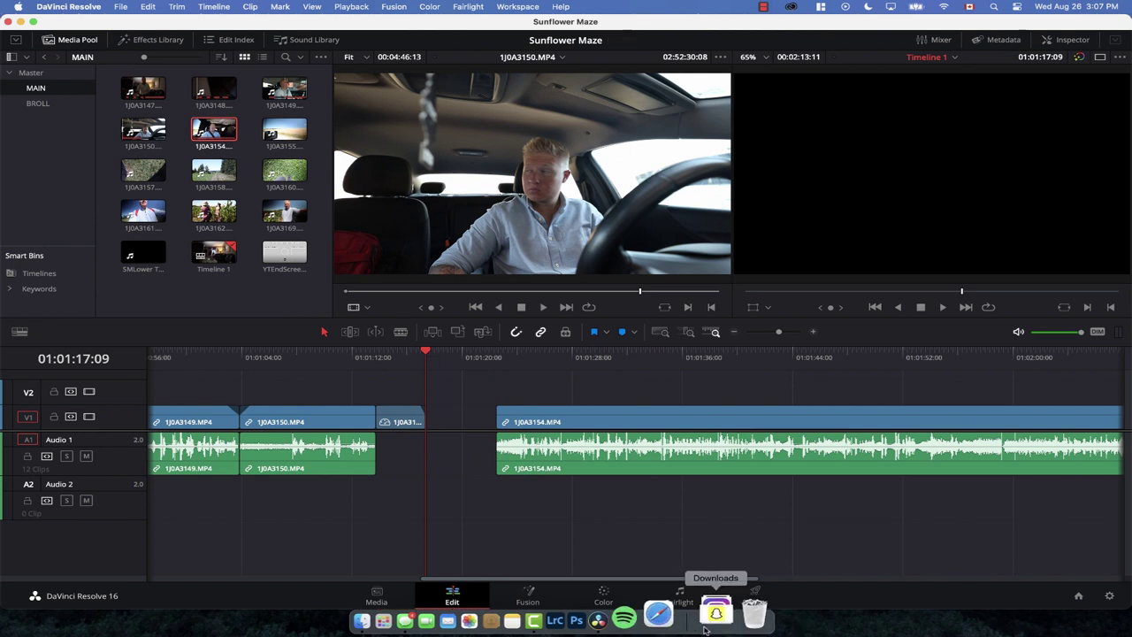
Search YouTube in the browser for 'spongebob 1 hour later meme' videos.
{"action": "left_click", "coordinate": [677, 612]}
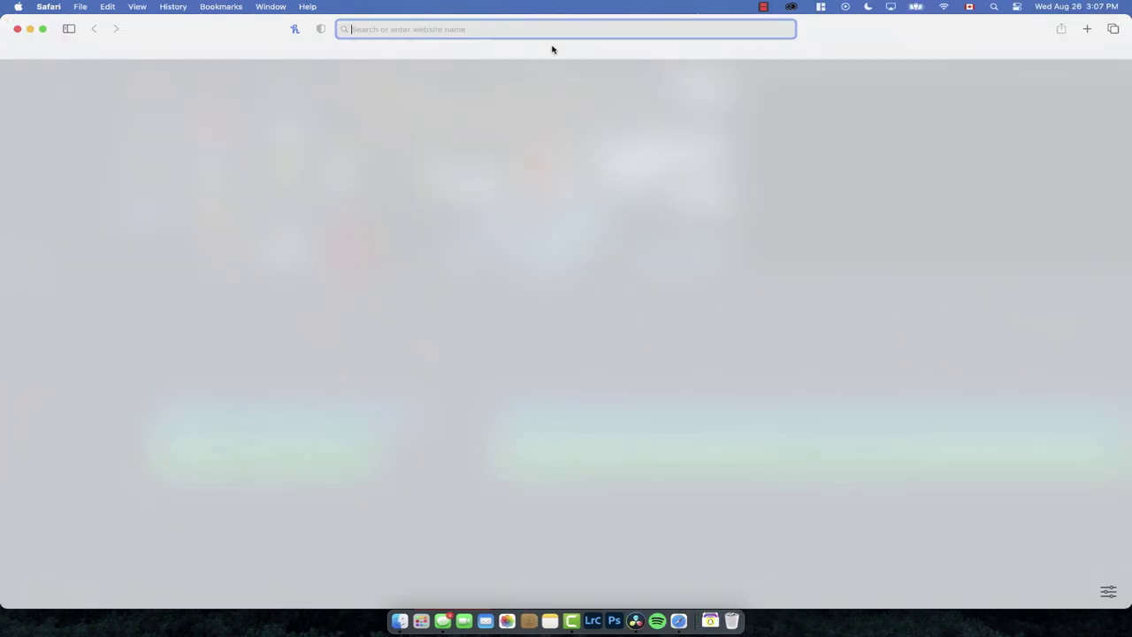
{"action": "left_click", "coordinate": [289, 371]}
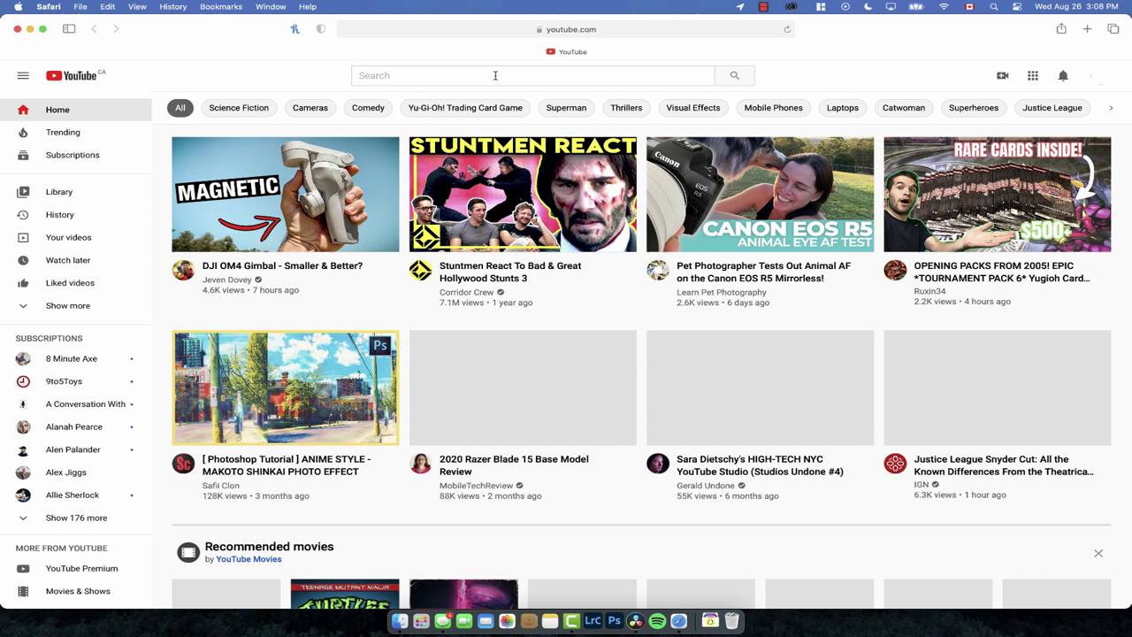
{"action": "left_click", "coordinate": [495, 75]}
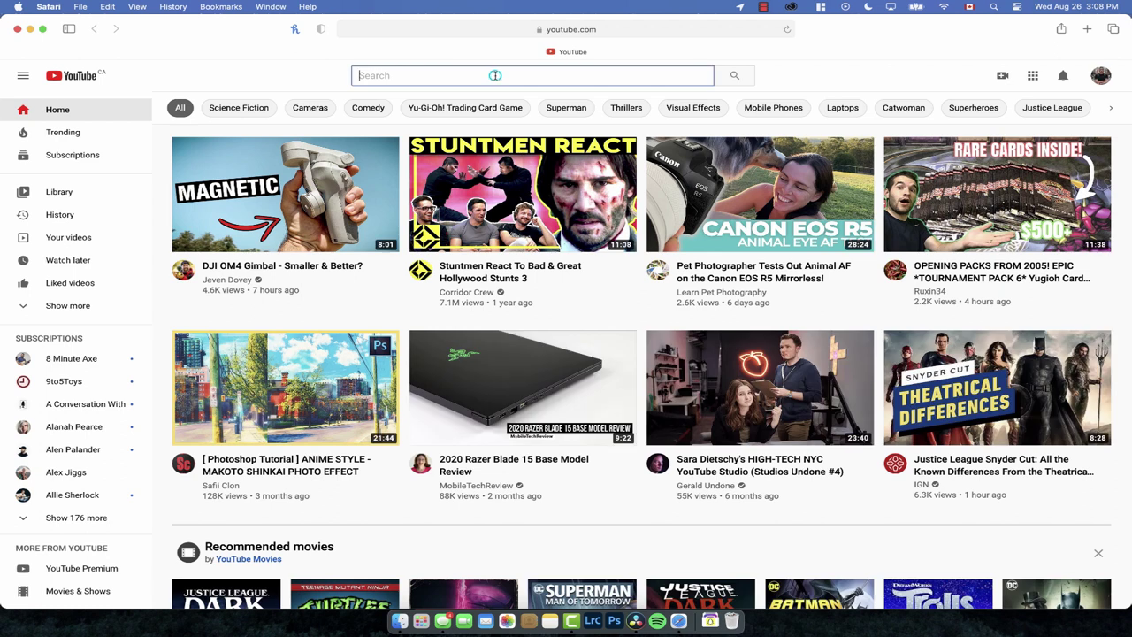
{"action": "type", "text": "spongebob "}
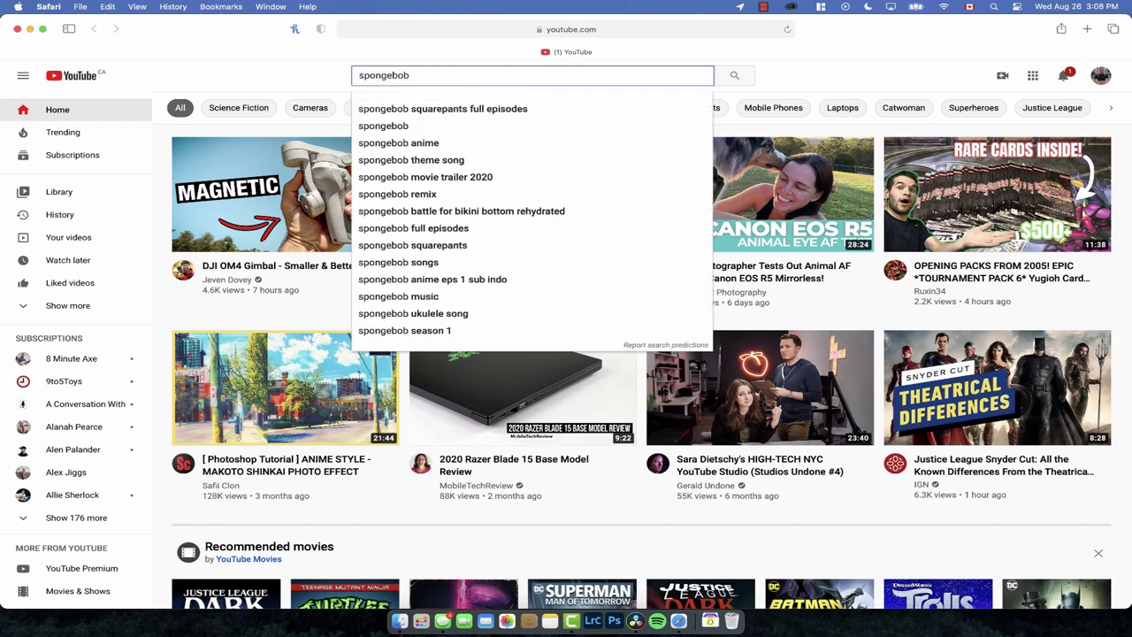
{"action": "type", "text": "1"}
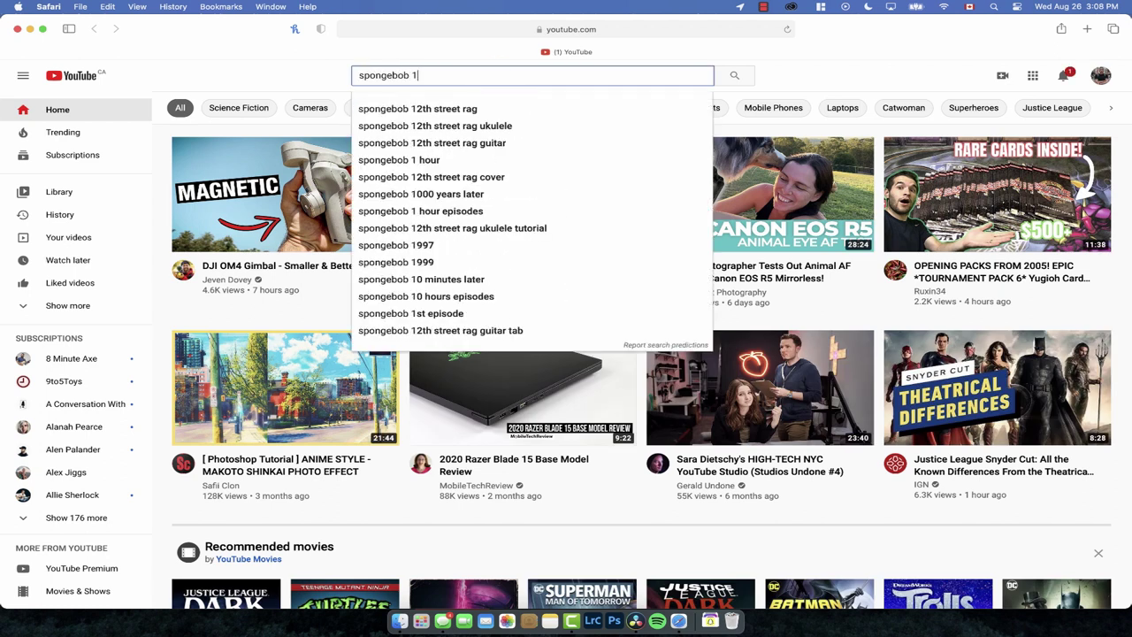
{"action": "type", "text": " hour"}
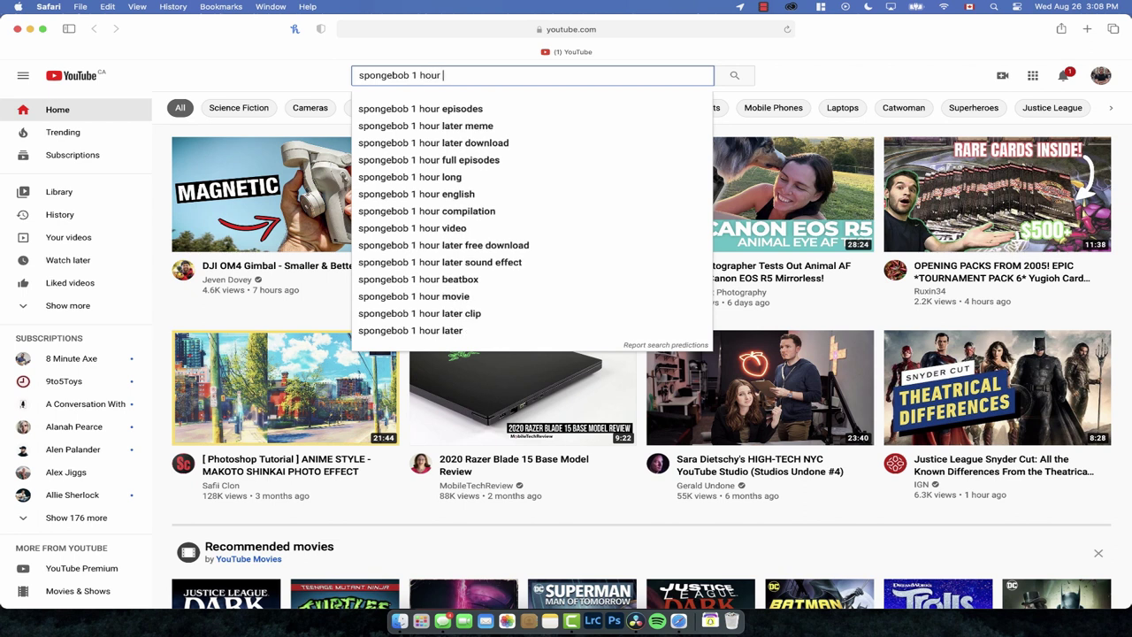
{"action": "left_click", "coordinate": [467, 126]}
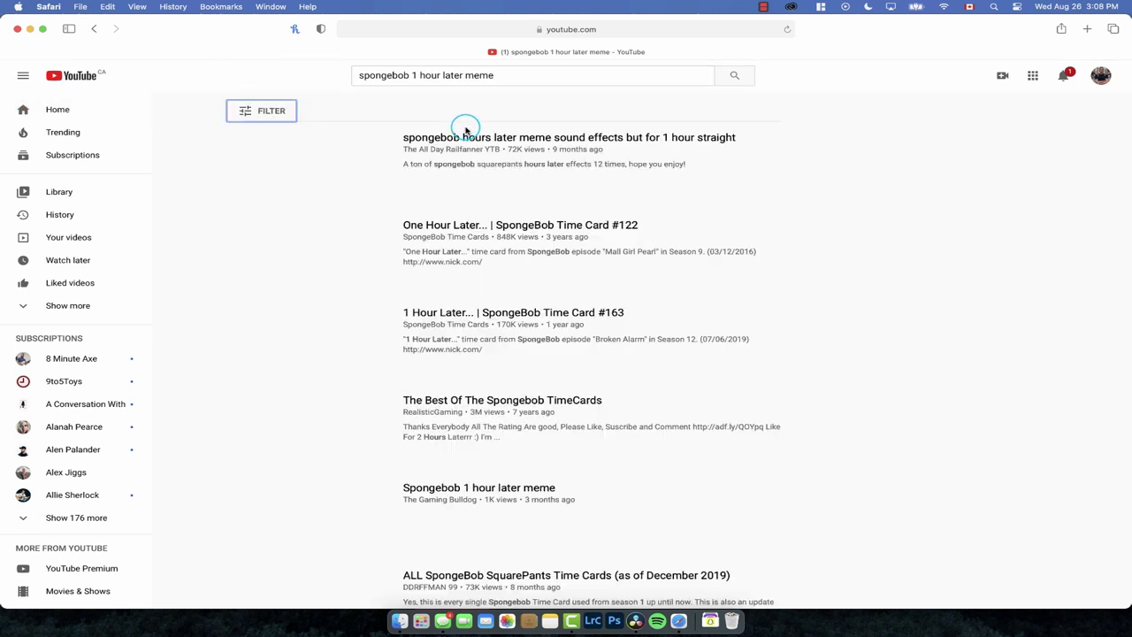
Play and pause 'One Hour Later... | SpongeBob Time Card #122', then start a new tab.
{"action": "left_click", "coordinate": [451, 227]}
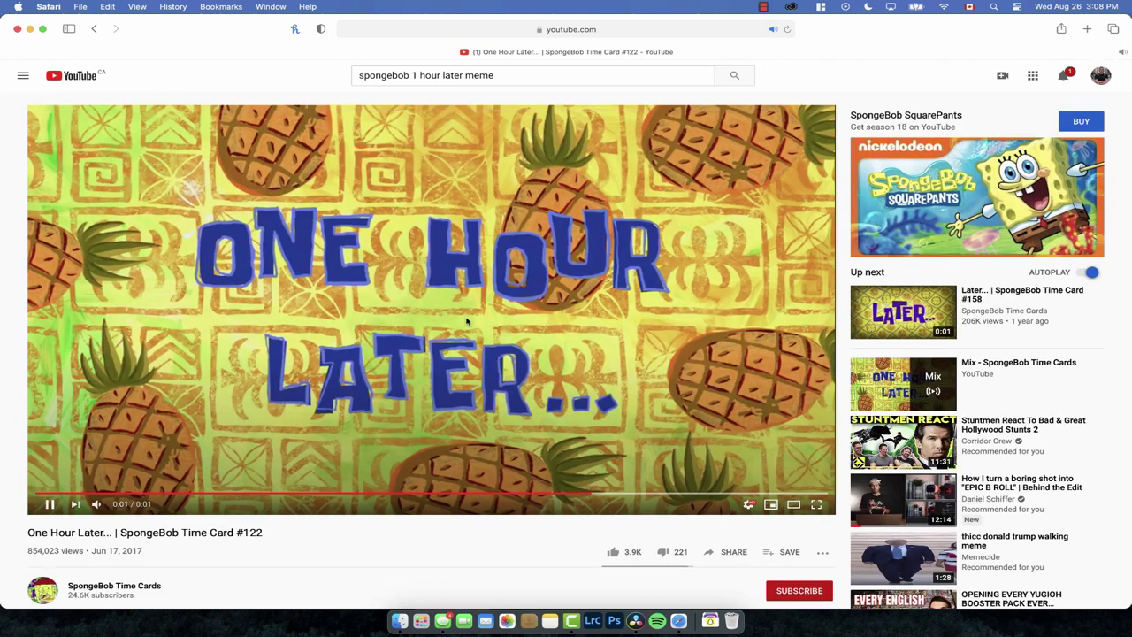
{"action": "left_click", "coordinate": [469, 322]}
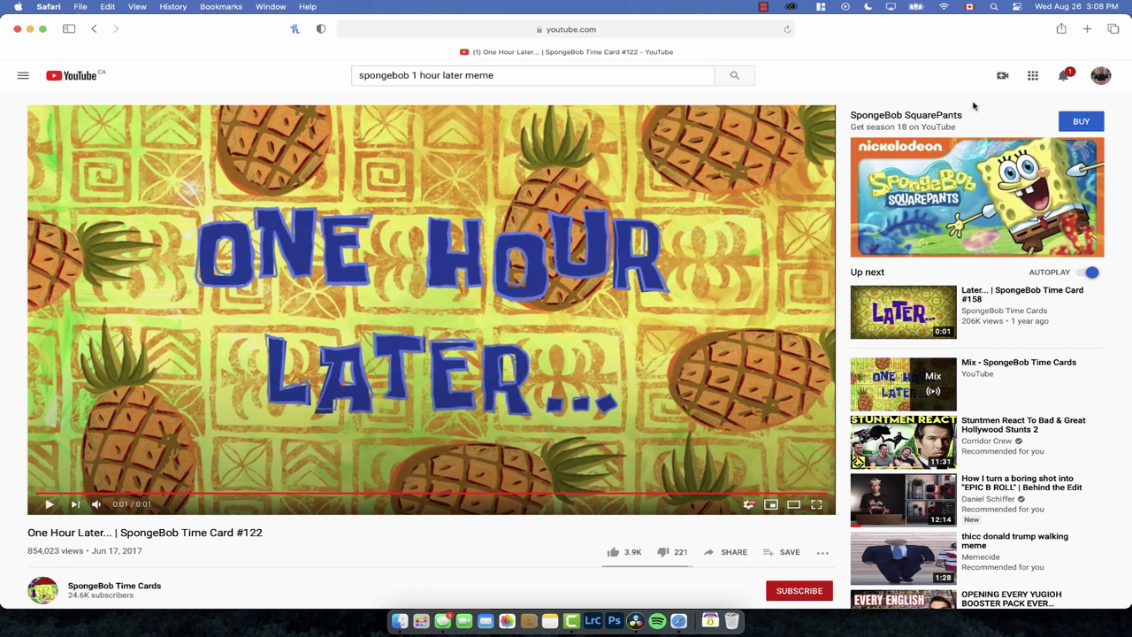
{"action": "left_click", "coordinate": [1089, 31]}
Google 'youtube video downloader', backing out of the Chrome Web Store result.
{"action": "type", "text": "youtube v"}
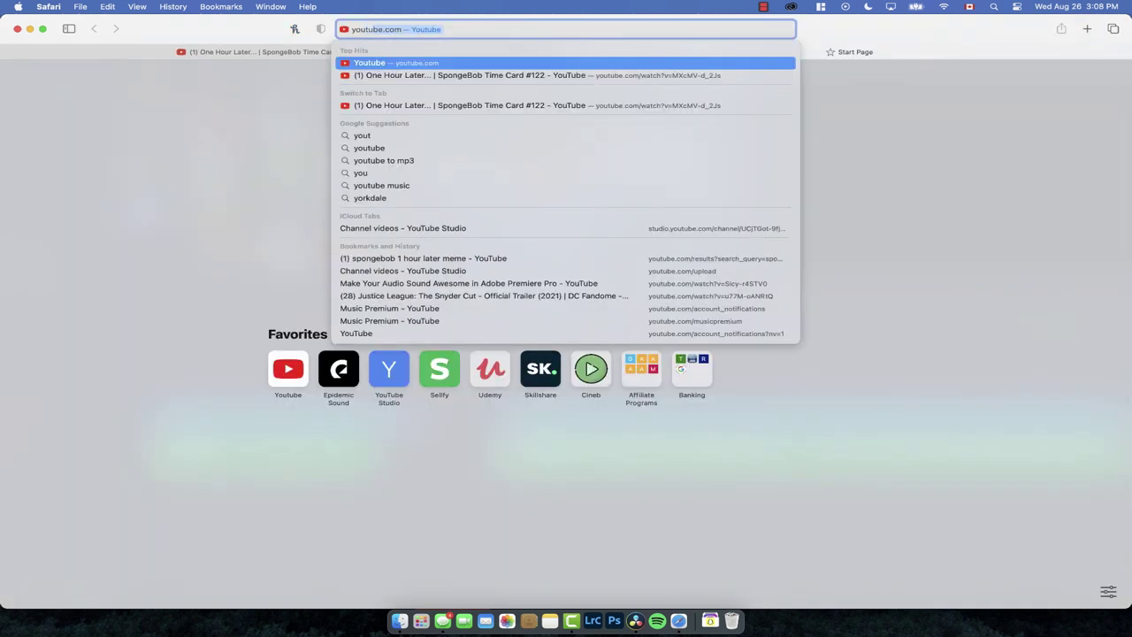
{"action": "type", "text": "ideo downloa"}
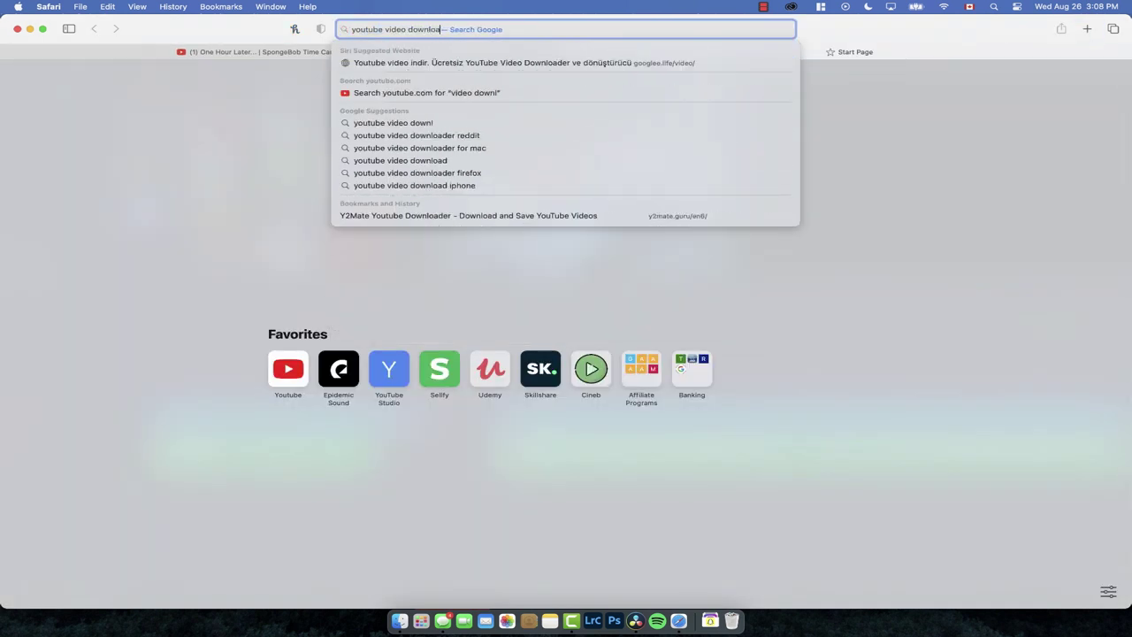
{"action": "type", "text": "der"}
{"action": "key", "text": "Return"}
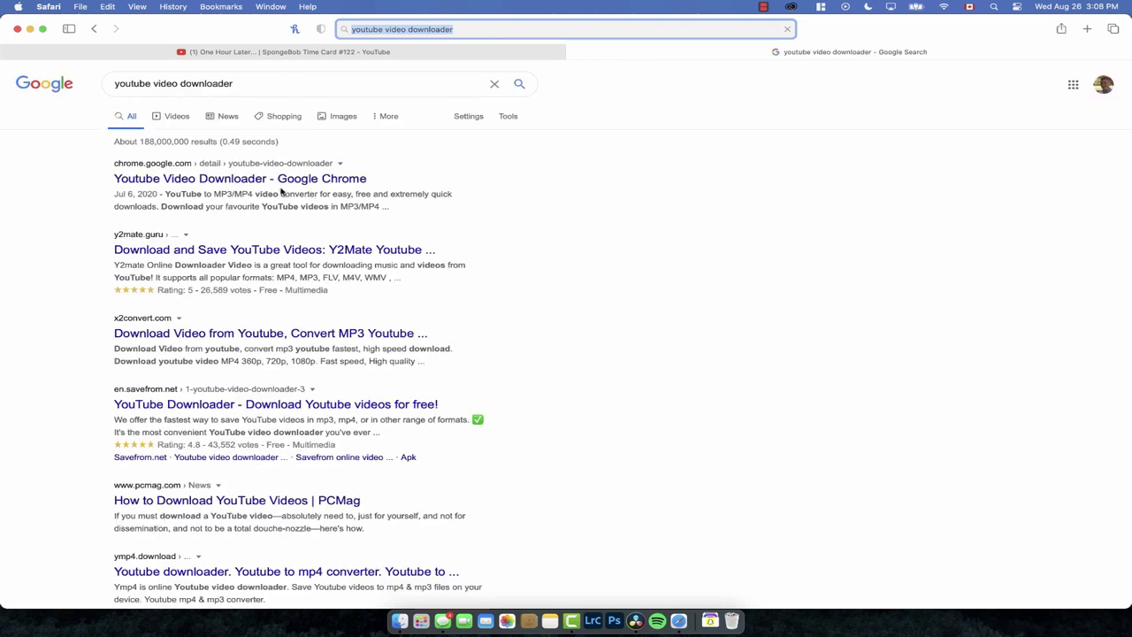
{"action": "left_click", "coordinate": [282, 181]}
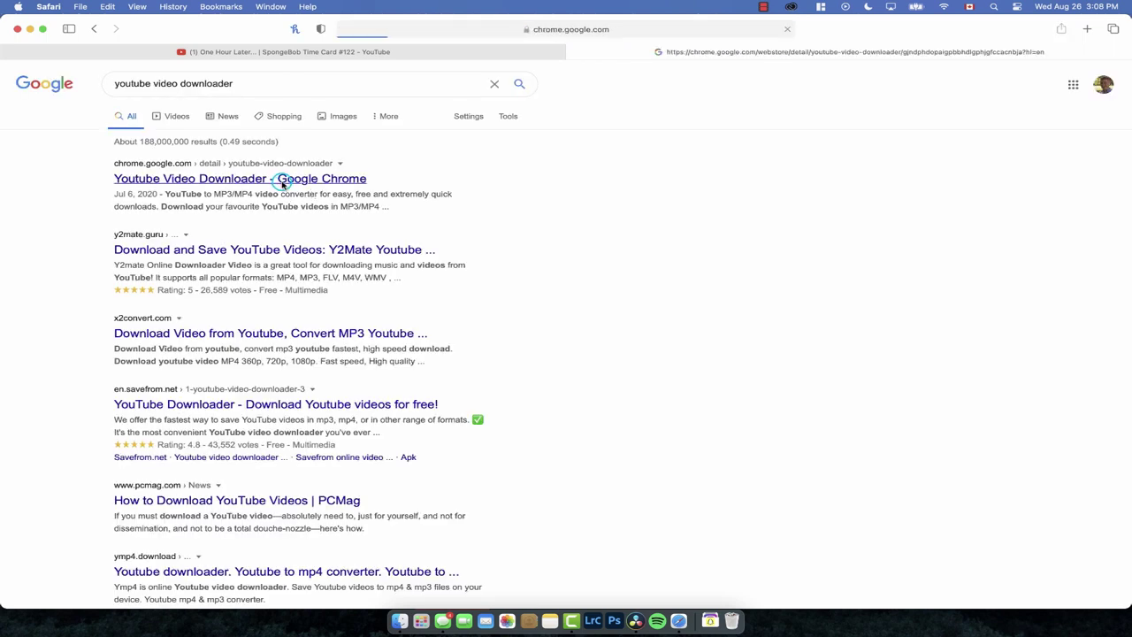
{"action": "left_click", "coordinate": [94, 30]}
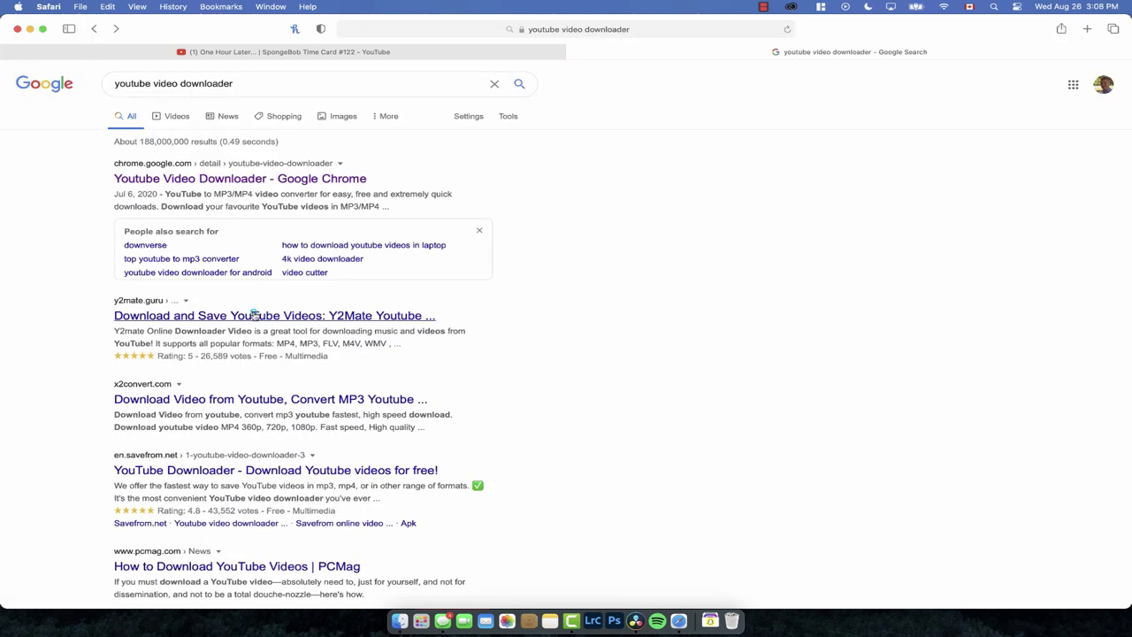
Copy the SpongeBob video's web address and return to the downloader search results.
{"action": "left_click", "coordinate": [377, 51]}
{"action": "left_click", "coordinate": [435, 29]}
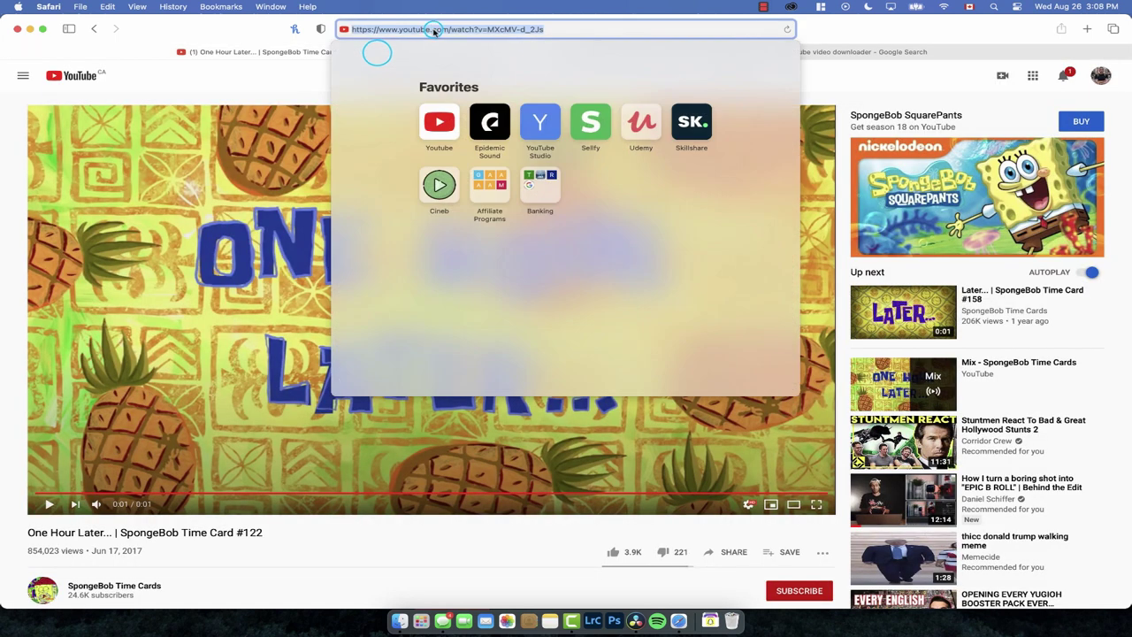
{"action": "left_click", "coordinate": [897, 51]}
Paste the SpongeBob video link into Y2Mate and fetch its download options.
{"action": "left_click", "coordinate": [579, 303]}
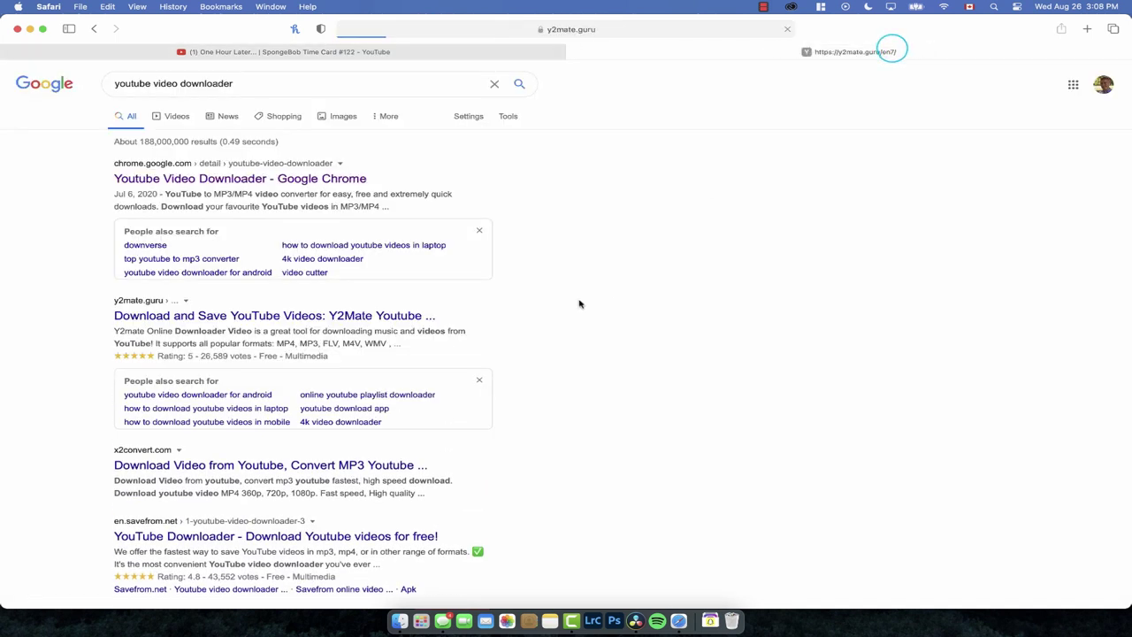
{"action": "left_click", "coordinate": [556, 235]}
{"action": "type", "text": "https://www.youtube.com/watch?v=MXcMV-d_2Js"}
{"action": "scroll", "coordinate": [619, 177], "scroll_direction": "down", "scroll_amount": 3}
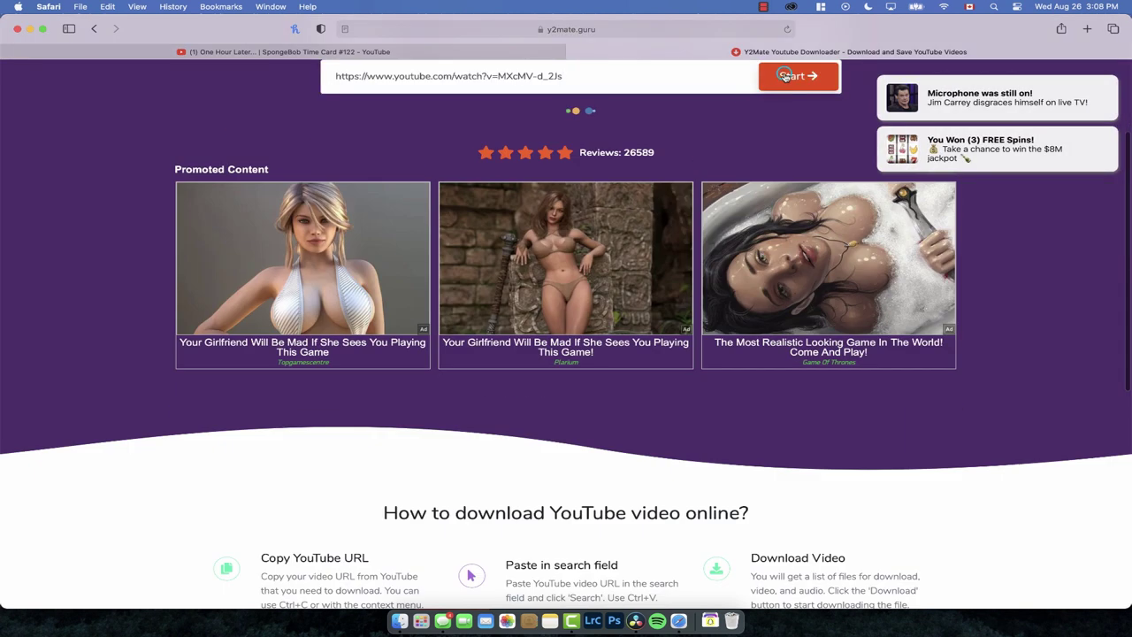
{"action": "left_click", "coordinate": [784, 77]}
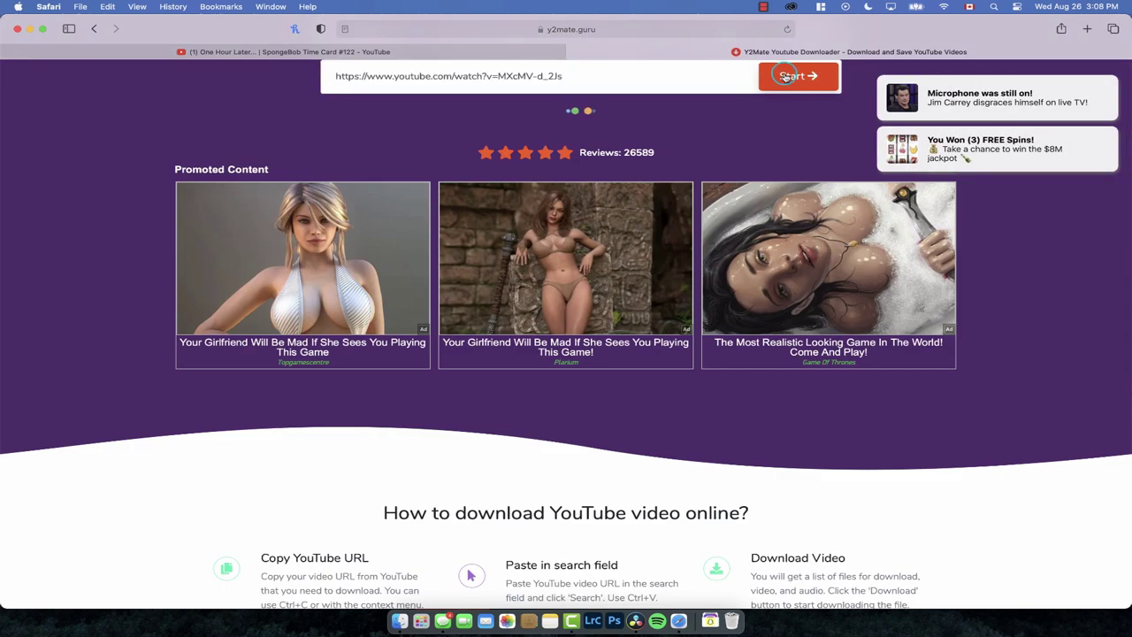
{"action": "scroll", "coordinate": [701, 254], "scroll_direction": "up", "scroll_amount": 3}
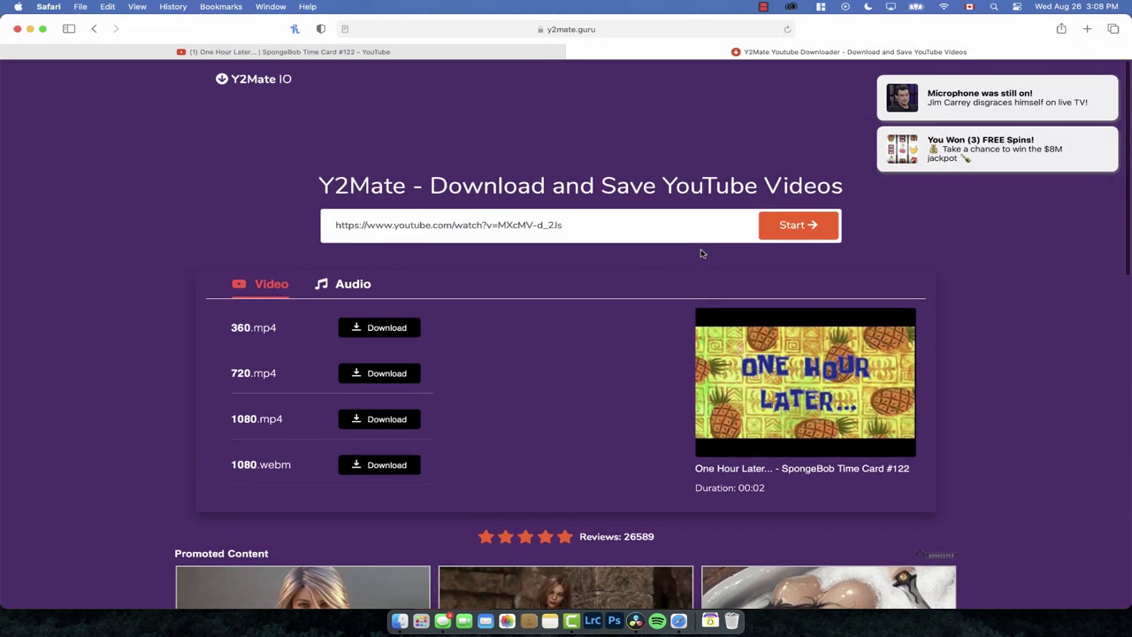
Download the time card into Desktop > Sunflower Maze VLOG > Media > BROLL.
{"action": "left_click", "coordinate": [370, 374]}
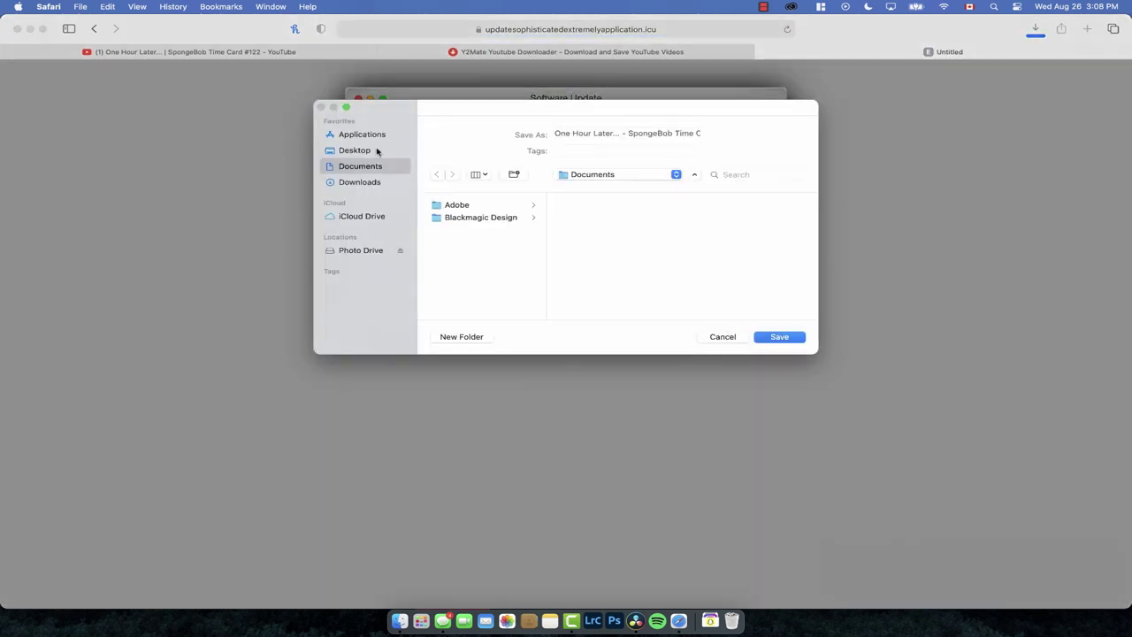
{"action": "left_click", "coordinate": [375, 150]}
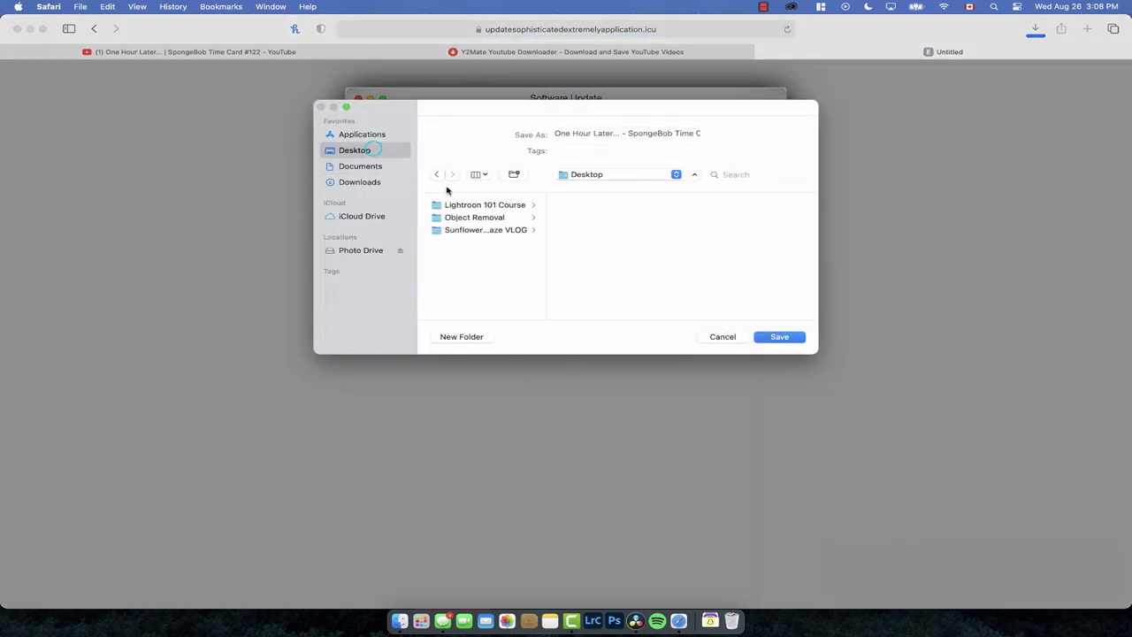
{"action": "left_click", "coordinate": [504, 230]}
{"action": "left_click", "coordinate": [605, 206]}
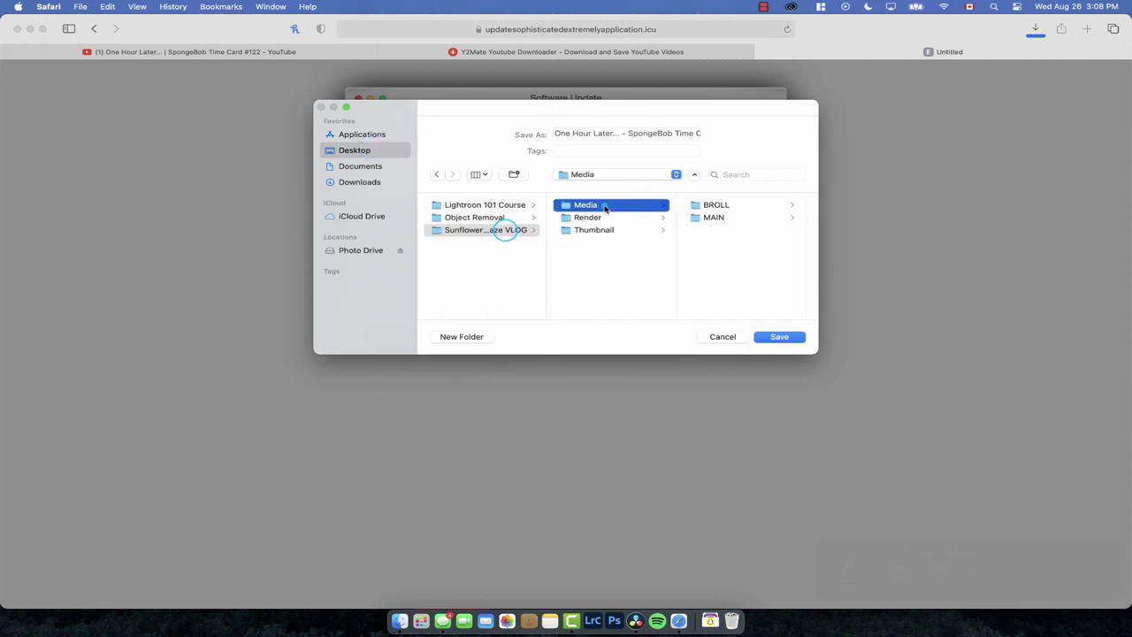
{"action": "left_click", "coordinate": [713, 205]}
{"action": "key", "text": "Return"}
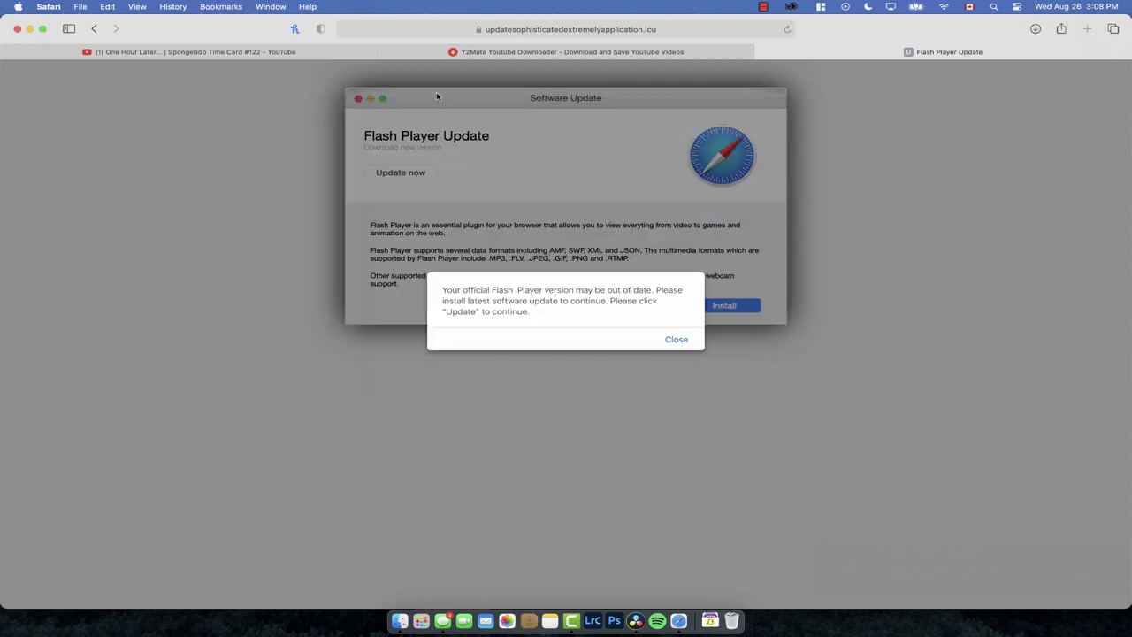
Dismiss the Flash Player update alert and close the Y2Mate page.
{"action": "left_click", "coordinate": [675, 338]}
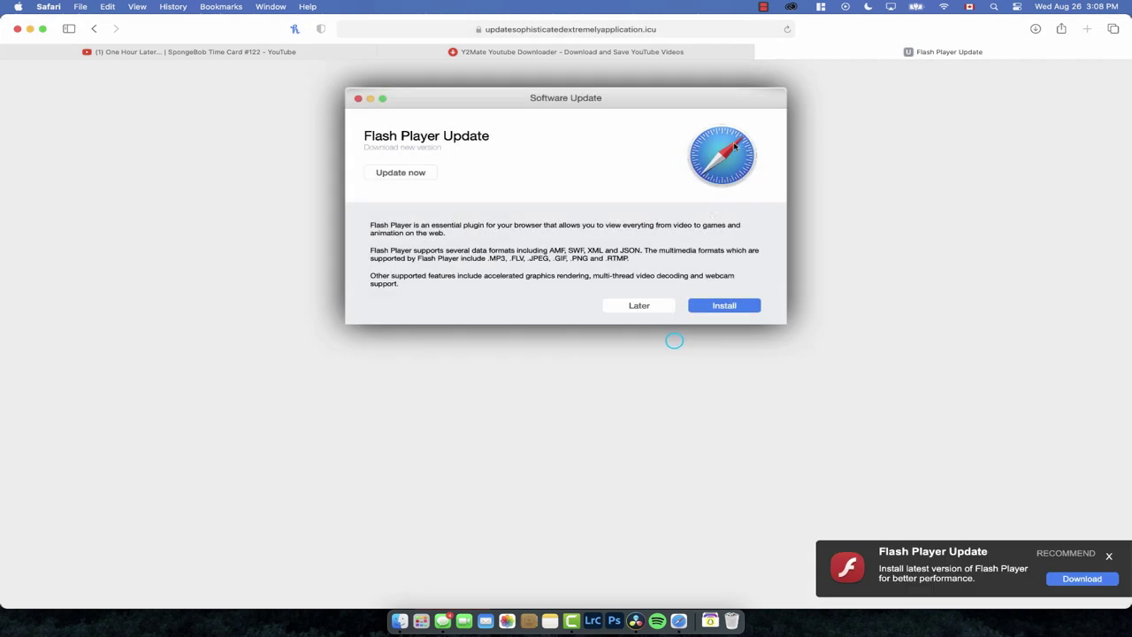
{"action": "left_click", "coordinate": [762, 51]}
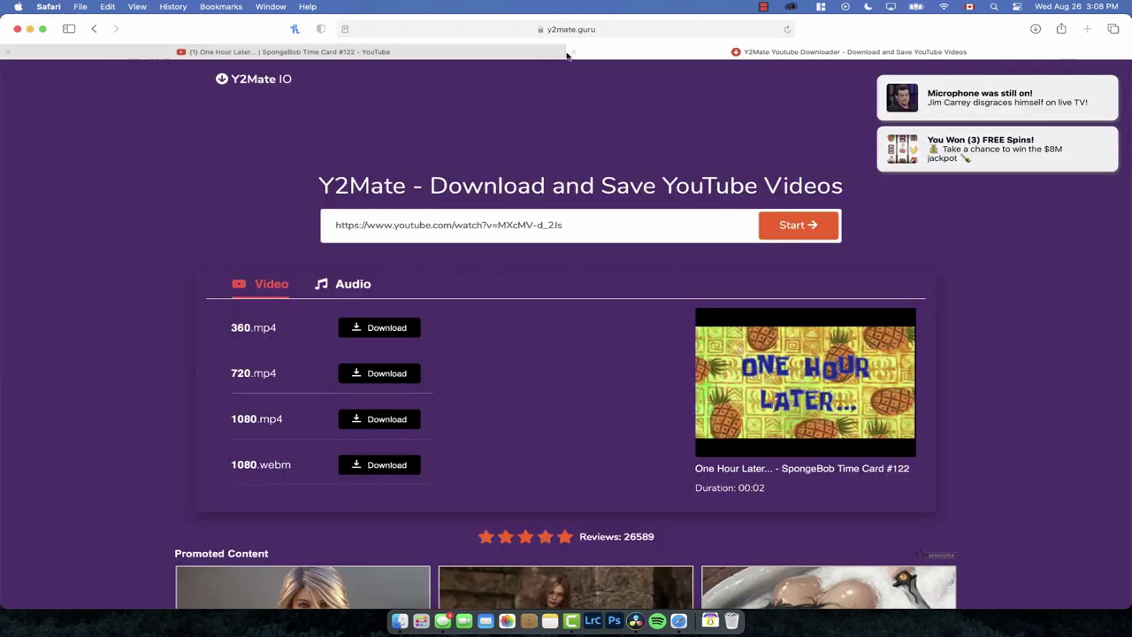
{"action": "left_click", "coordinate": [572, 53]}
Import the One Hour Later mp4 from the BROLL folder into Resolve's BROLL bin.
{"action": "key", "text": "super+Tab"}
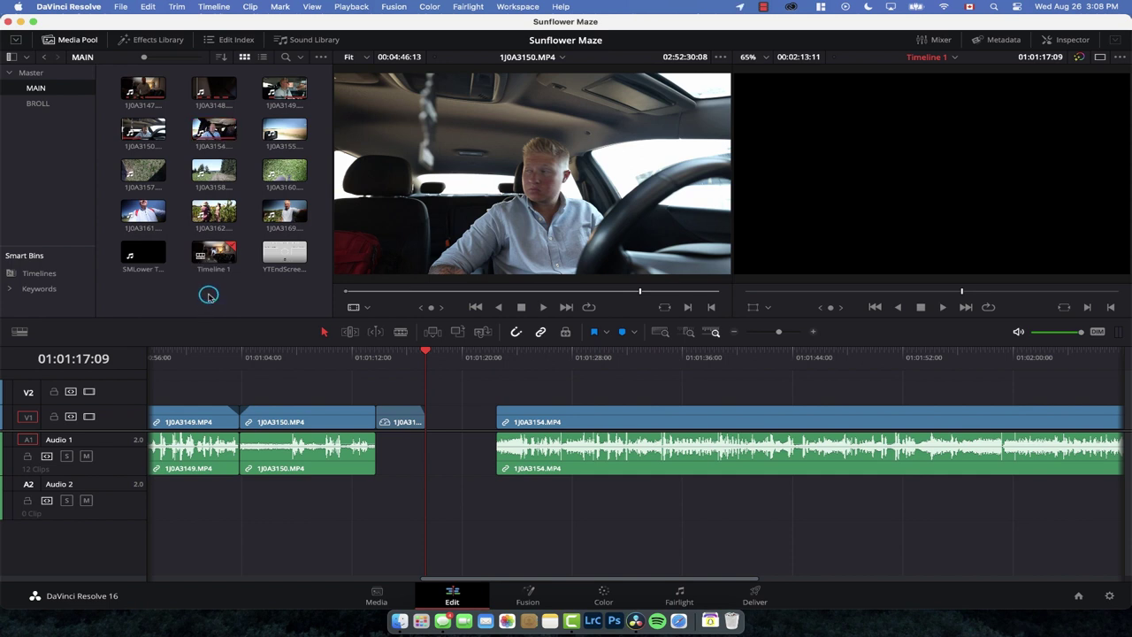
{"action": "left_click", "coordinate": [39, 104]}
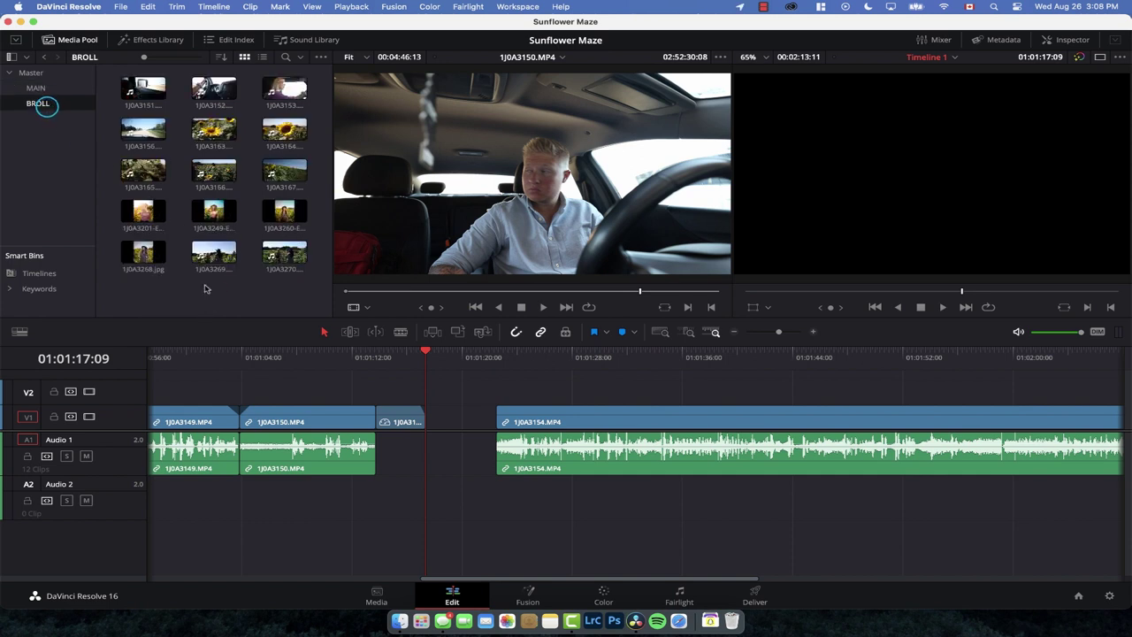
{"action": "double_click", "coordinate": [203, 291]}
{"action": "left_click", "coordinate": [590, 119]}
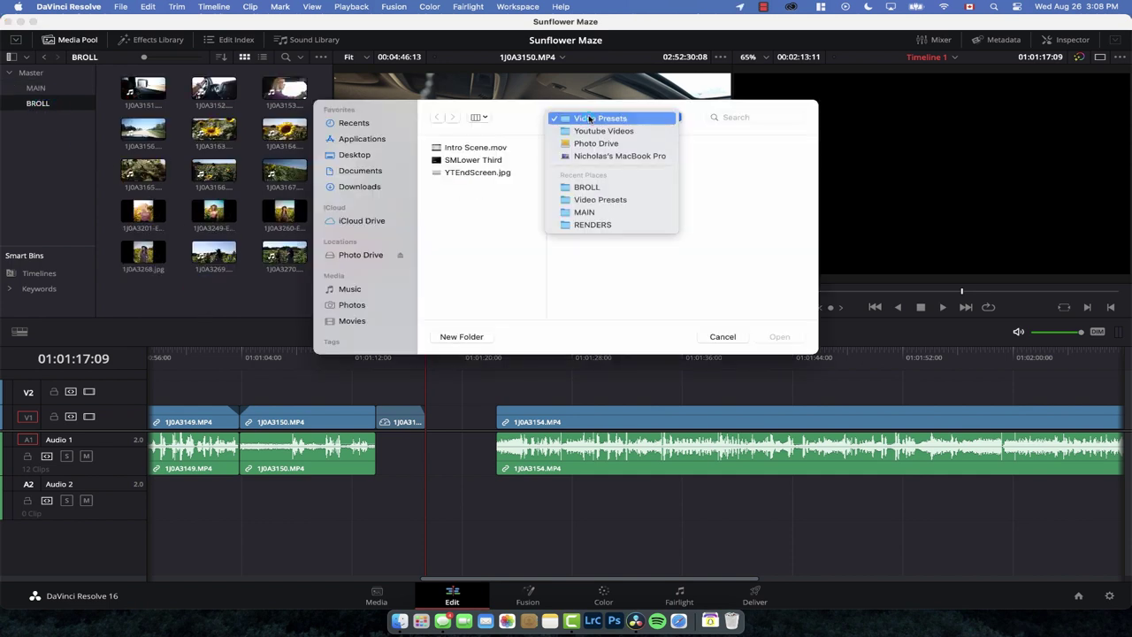
{"action": "left_click", "coordinate": [601, 188]}
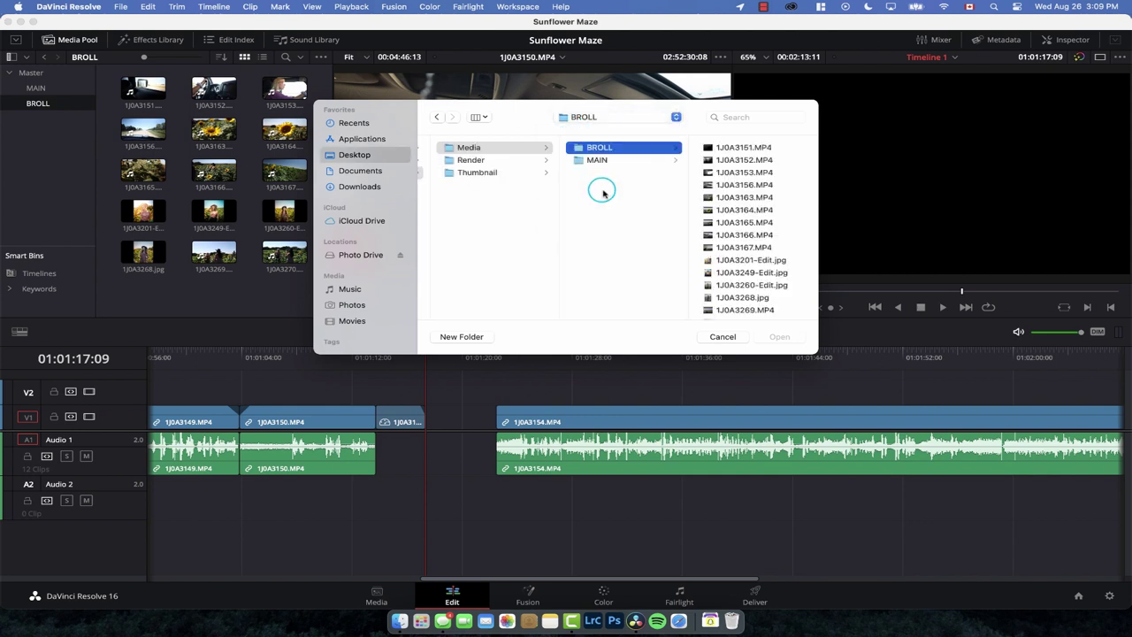
{"action": "scroll", "coordinate": [743, 265], "scroll_direction": "down", "scroll_amount": 3}
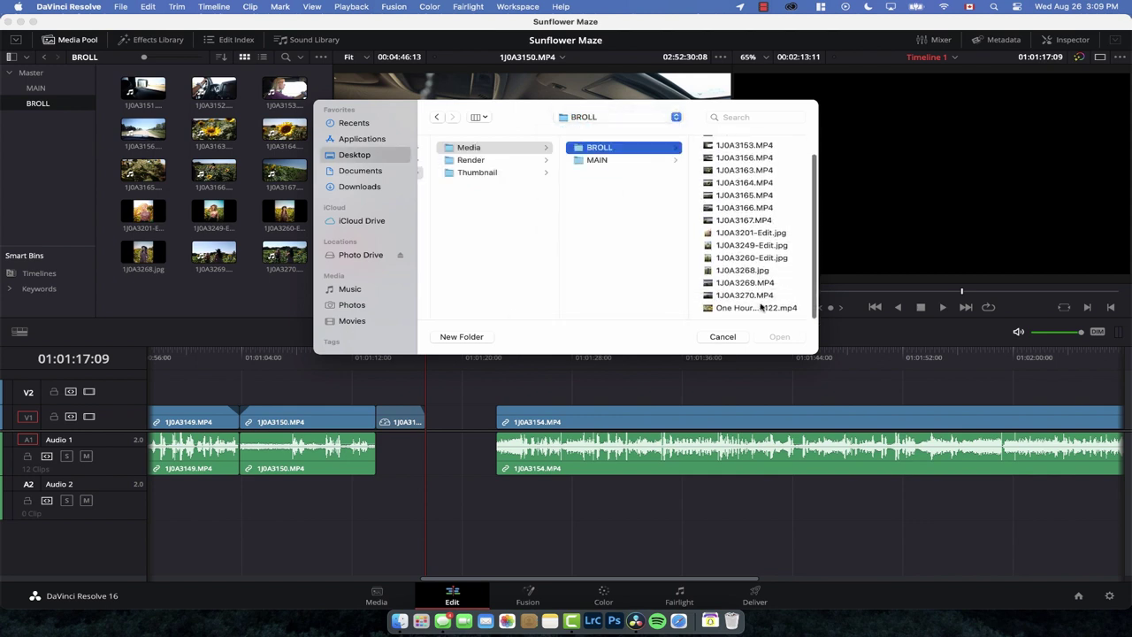
{"action": "left_click", "coordinate": [760, 308]}
{"action": "left_click", "coordinate": [779, 336]}
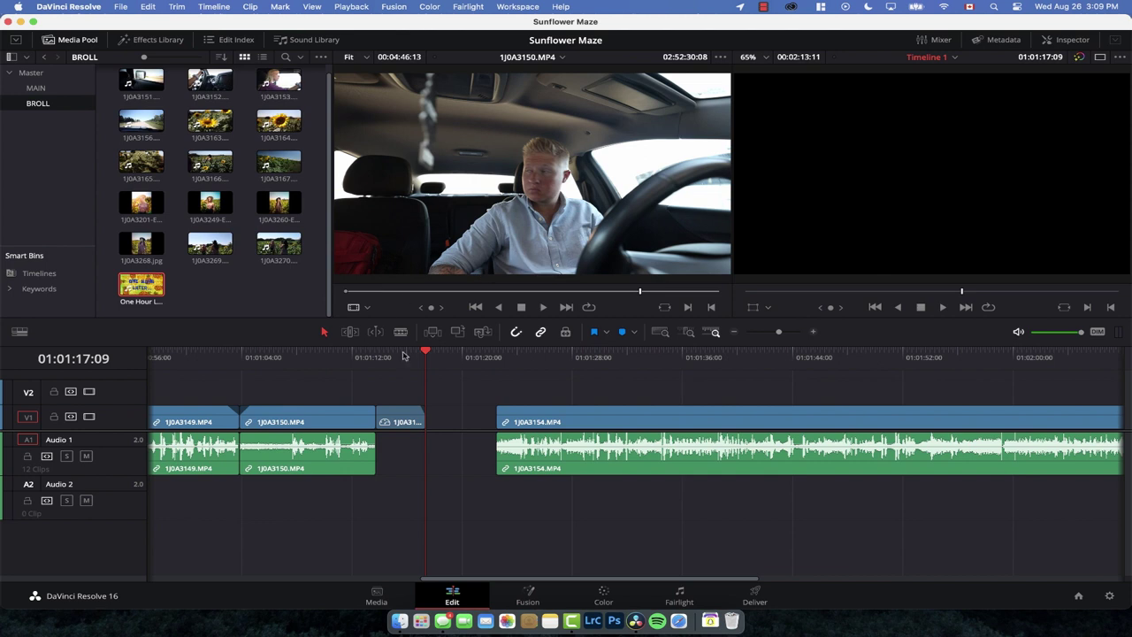
Insert the One Hour Later clip at the playhead and butt 1J0A3154 against it.
{"action": "left_click_drag", "start_coordinate": [546, 422], "coordinate": [705, 421]}
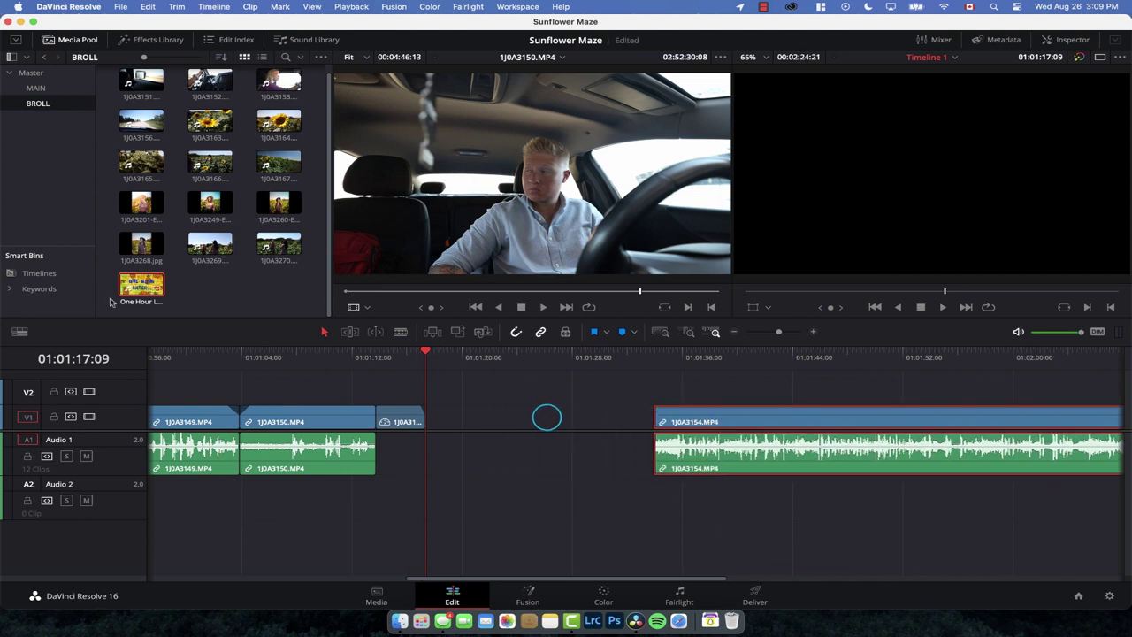
{"action": "left_click_drag", "start_coordinate": [162, 284], "coordinate": [431, 421]}
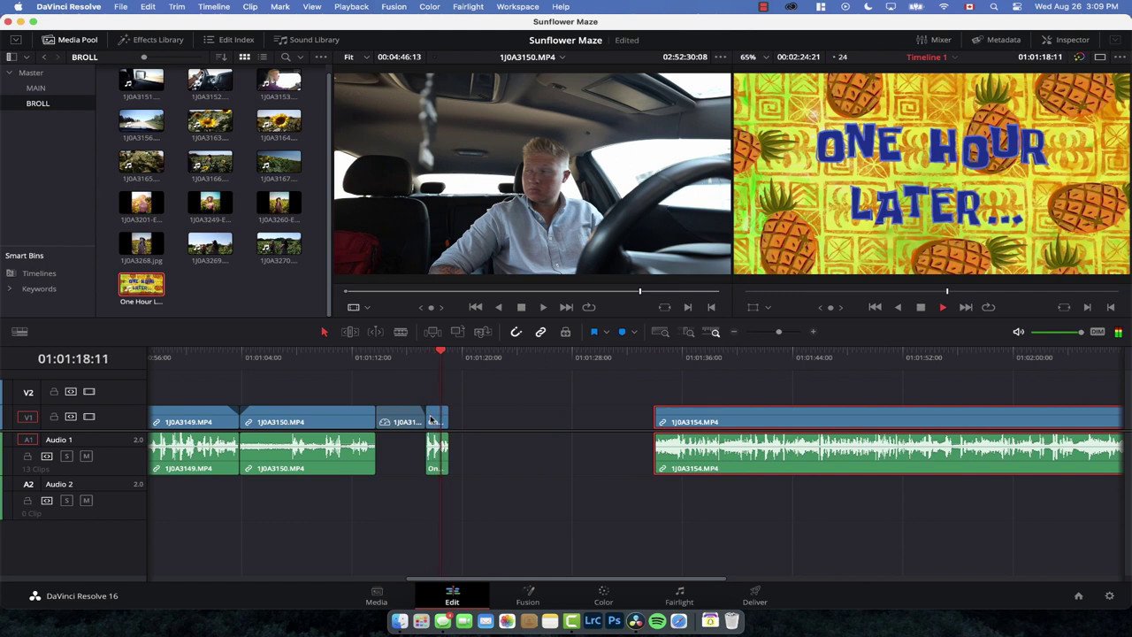
{"action": "key", "text": "space"}
{"action": "left_click_drag", "start_coordinate": [743, 422], "coordinate": [540, 422]}
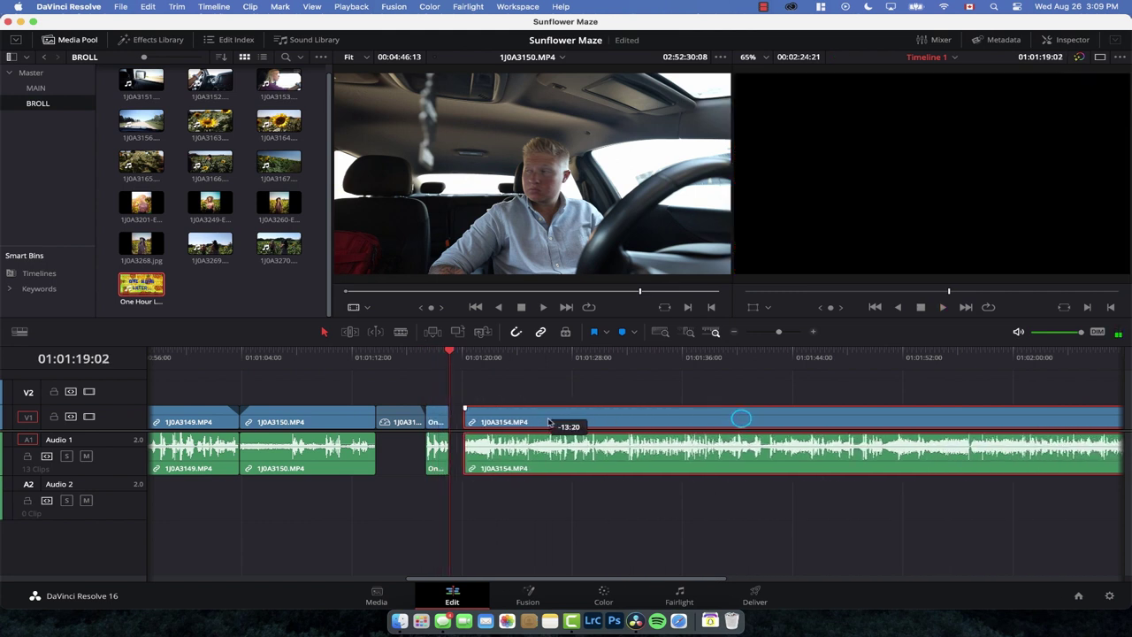
{"action": "key", "text": "space"}
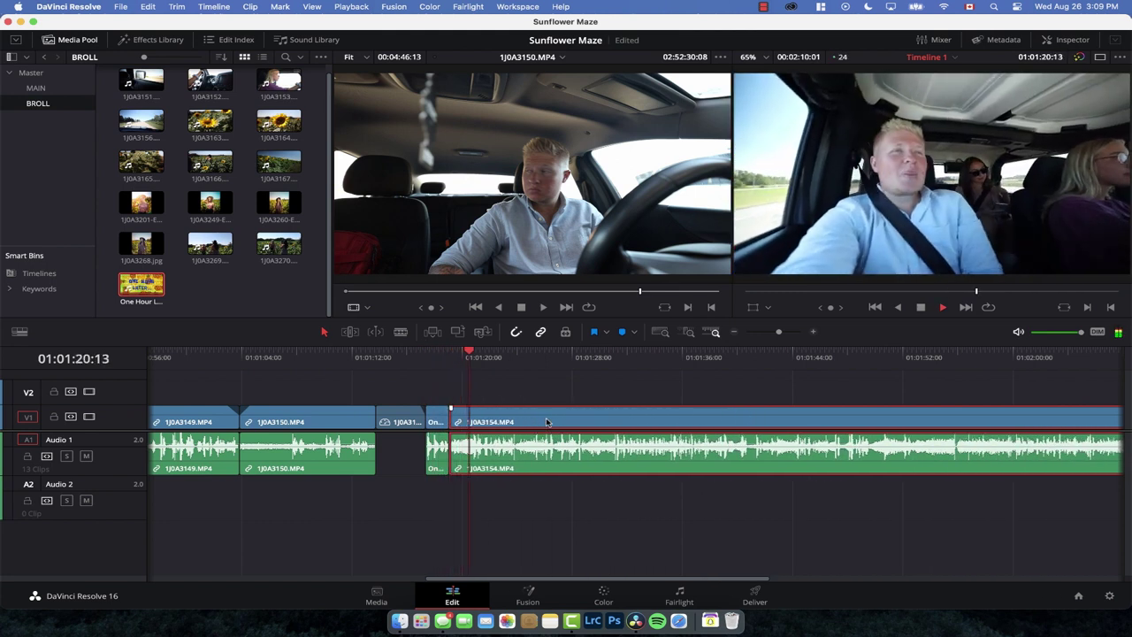
{"action": "key", "text": "space"}
Zoom in and play through the join, stopping at 01:01:31:22, then enlarge the upper track.
{"action": "key", "text": "super+equal"}
{"action": "key", "text": "super+equal"}
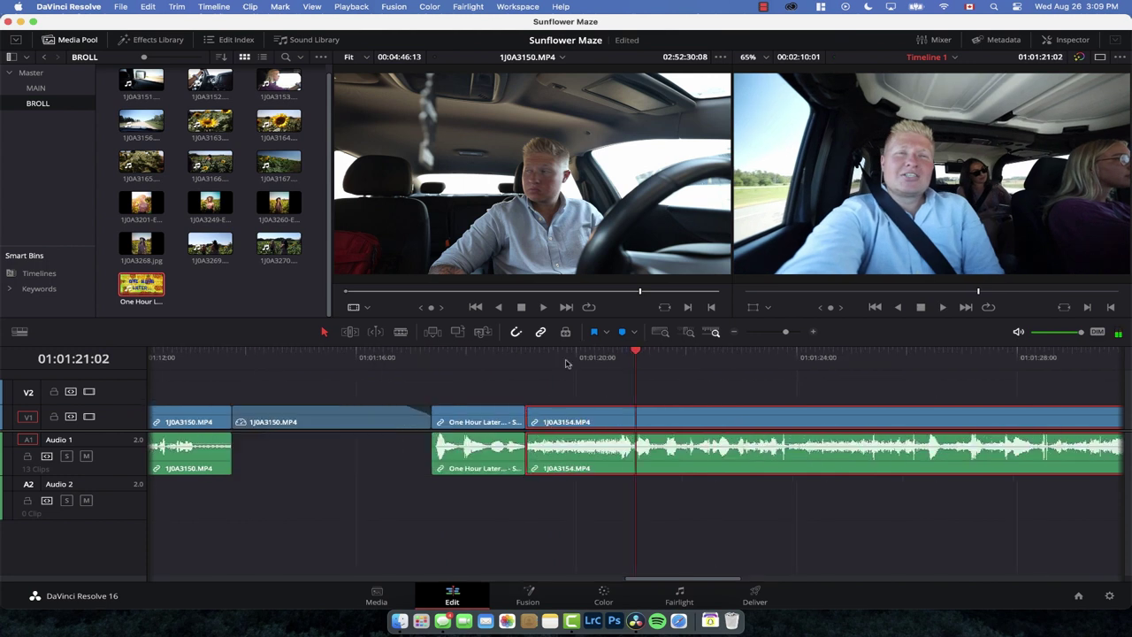
{"action": "left_click_drag", "start_coordinate": [567, 357], "coordinate": [616, 357]}
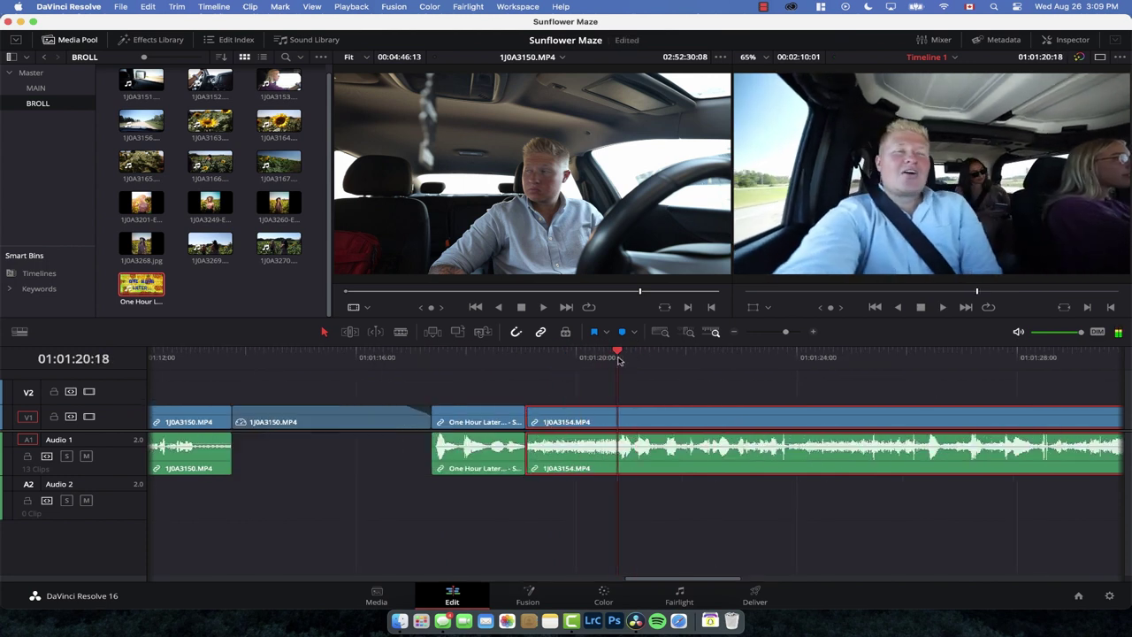
{"action": "key", "text": "Up"}
{"action": "left_click", "coordinate": [635, 379]}
{"action": "key", "text": "space"}
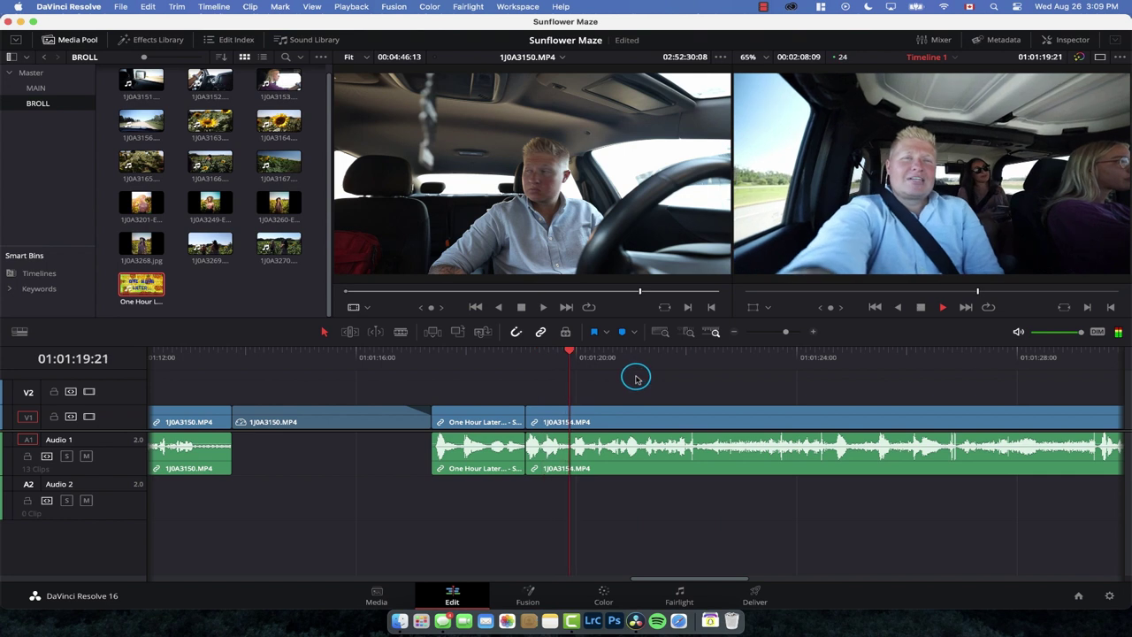
{"action": "scroll", "coordinate": [635, 378], "scroll_direction": "right", "scroll_amount": 3}
{"action": "scroll", "coordinate": [635, 379], "scroll_direction": "right", "scroll_amount": 4}
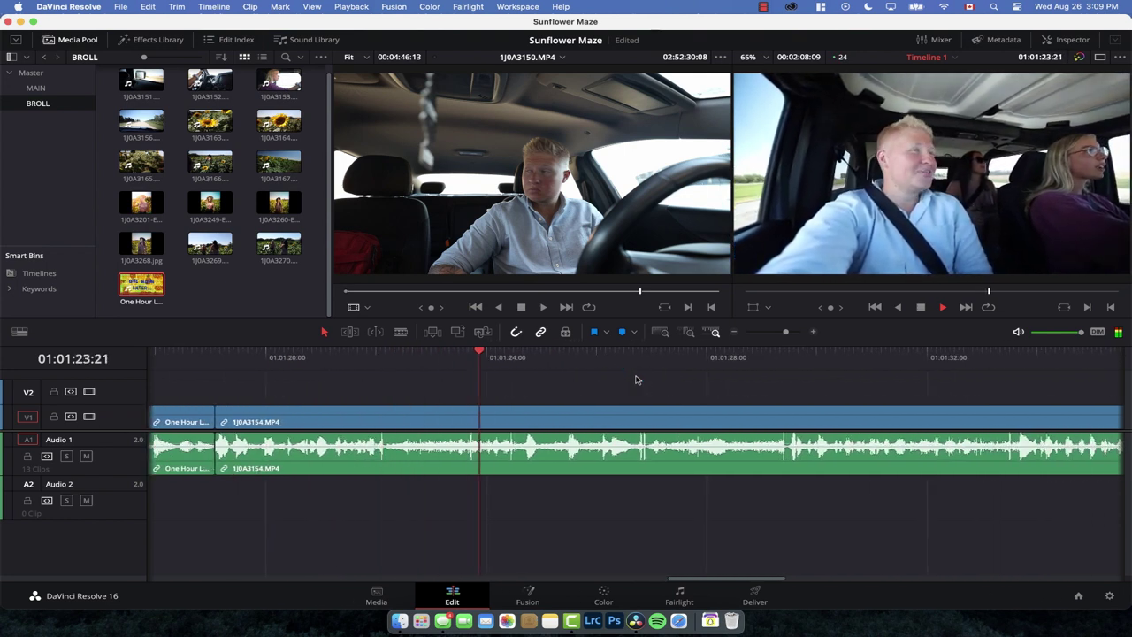
{"action": "scroll", "coordinate": [635, 380], "scroll_direction": "right", "scroll_amount": 3}
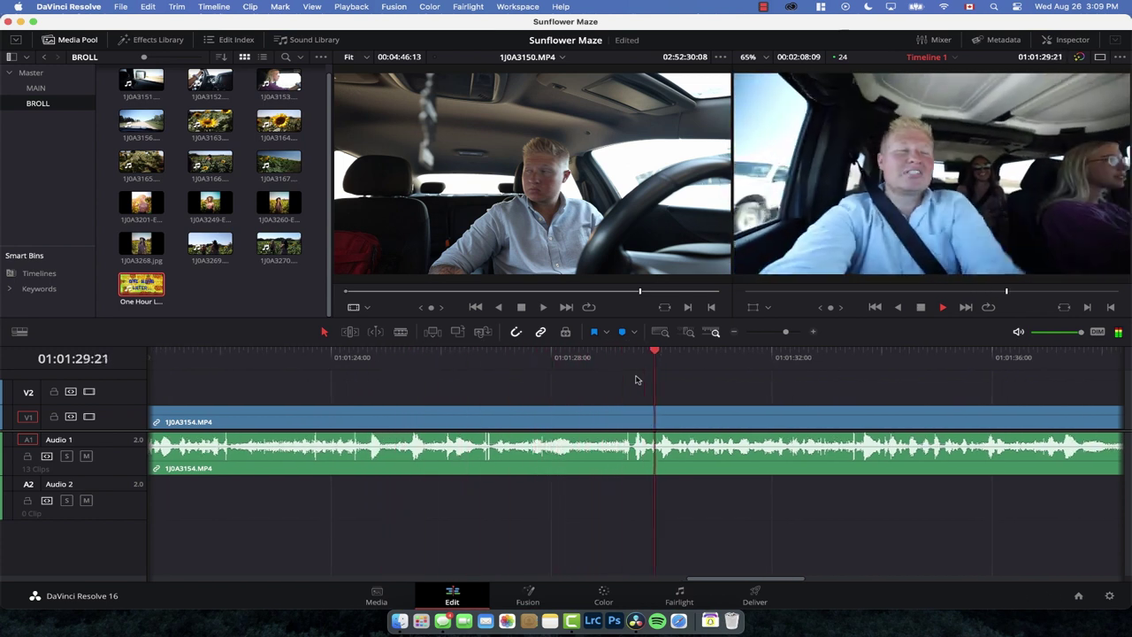
{"action": "scroll", "coordinate": [635, 380], "scroll_direction": "right", "scroll_amount": 4}
{"action": "scroll", "coordinate": [635, 379], "scroll_direction": "right", "scroll_amount": 1}
{"action": "key", "text": "space"}
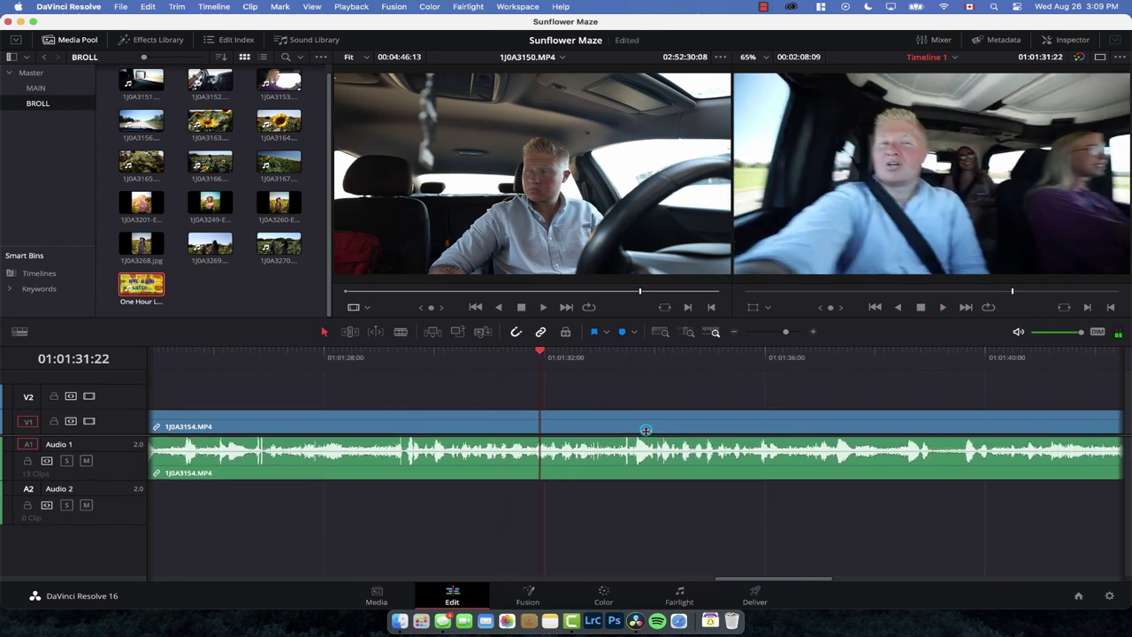
{"action": "left_click_drag", "start_coordinate": [645, 430], "coordinate": [646, 466]}
Drop a plain Text title onto V2 over 1J0A3154 and enter 'Clearly....'.
{"action": "left_click", "coordinate": [161, 37]}
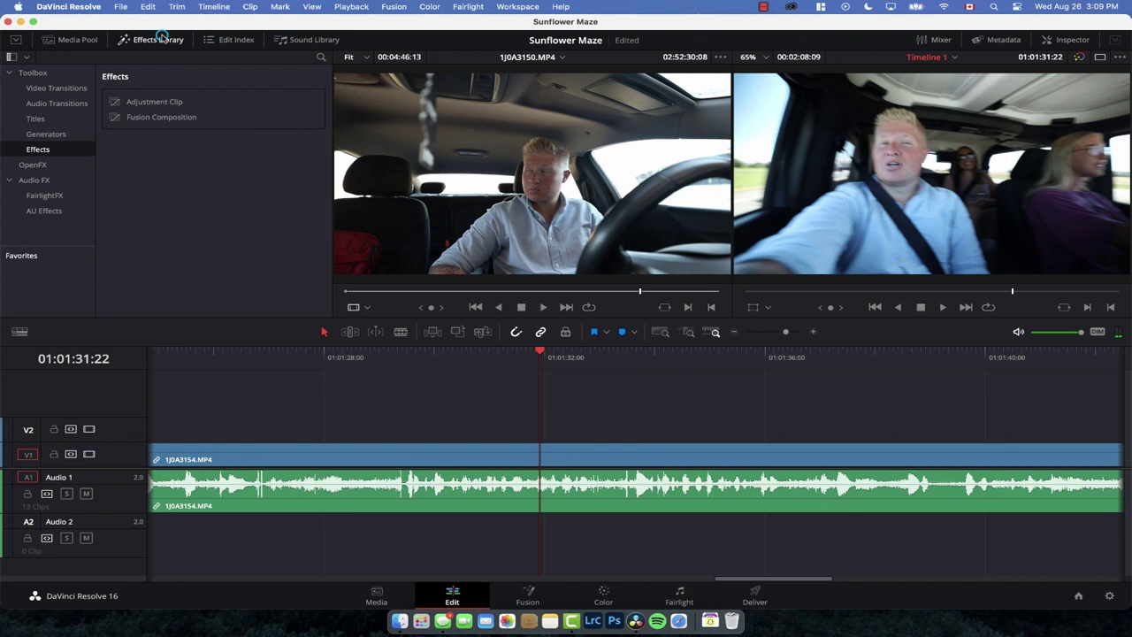
{"action": "left_click", "coordinate": [34, 120]}
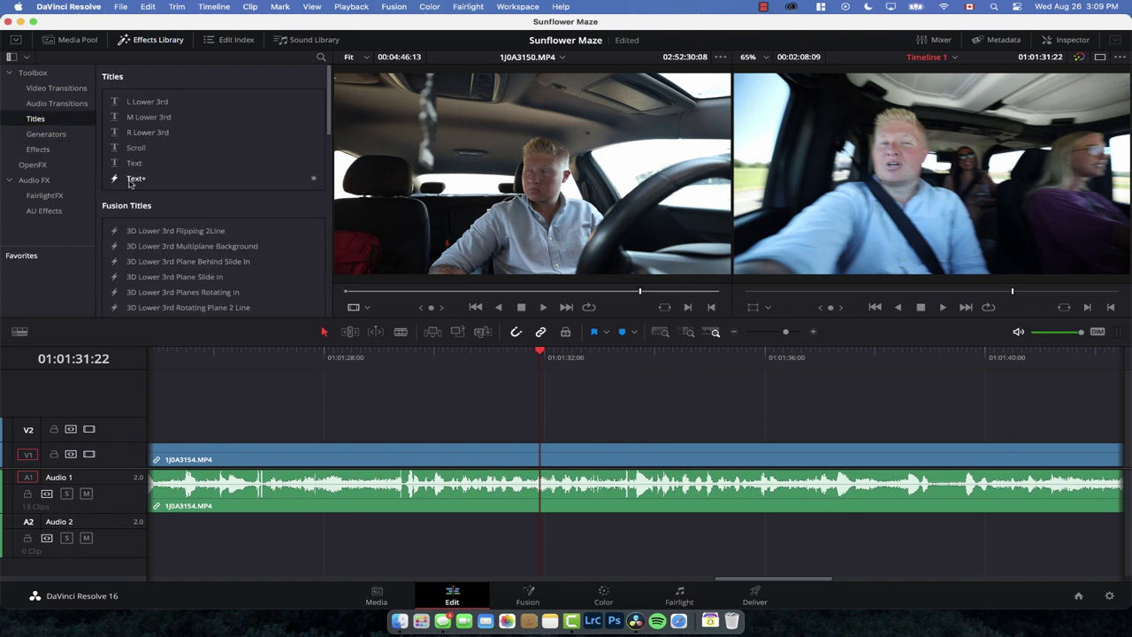
{"action": "left_click_drag", "start_coordinate": [134, 162], "coordinate": [557, 430]}
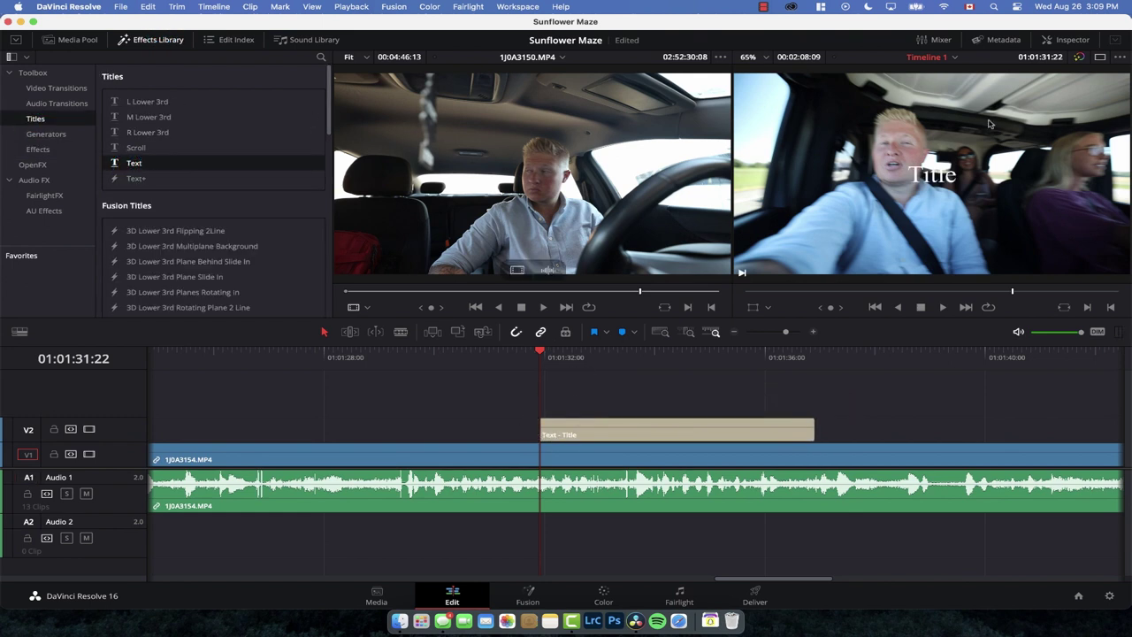
{"action": "left_click", "coordinate": [1056, 37]}
{"action": "left_click", "coordinate": [998, 143]}
{"action": "type", "text": "Clearly...."}
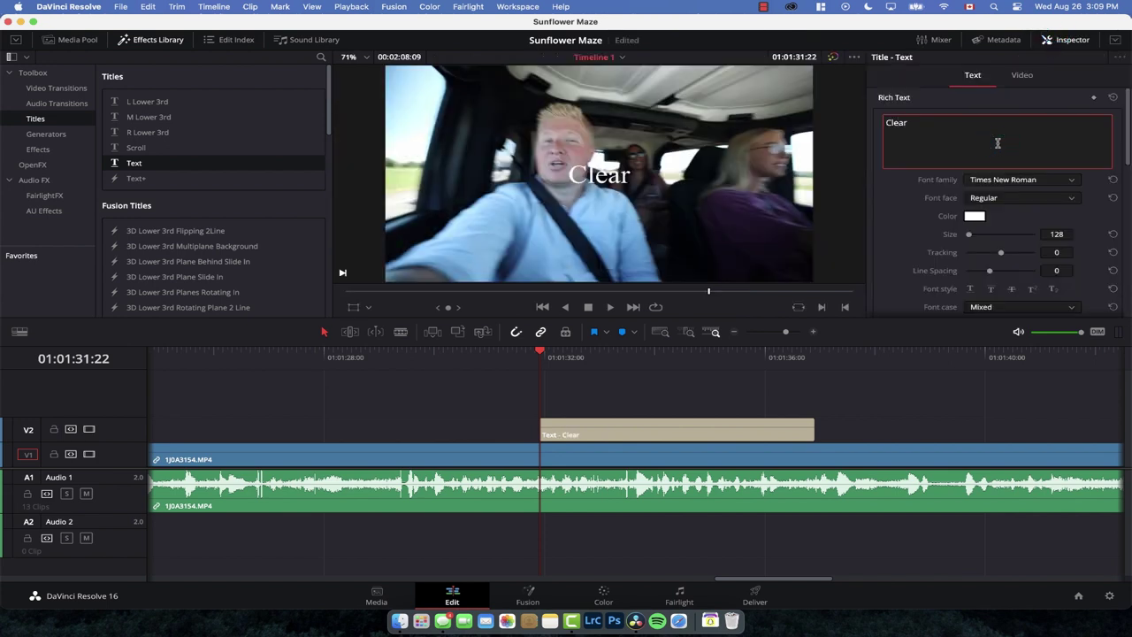
Set the title in Avenir Next Ultra Light and move it to the frame's lower right.
{"action": "left_click", "coordinate": [1034, 183]}
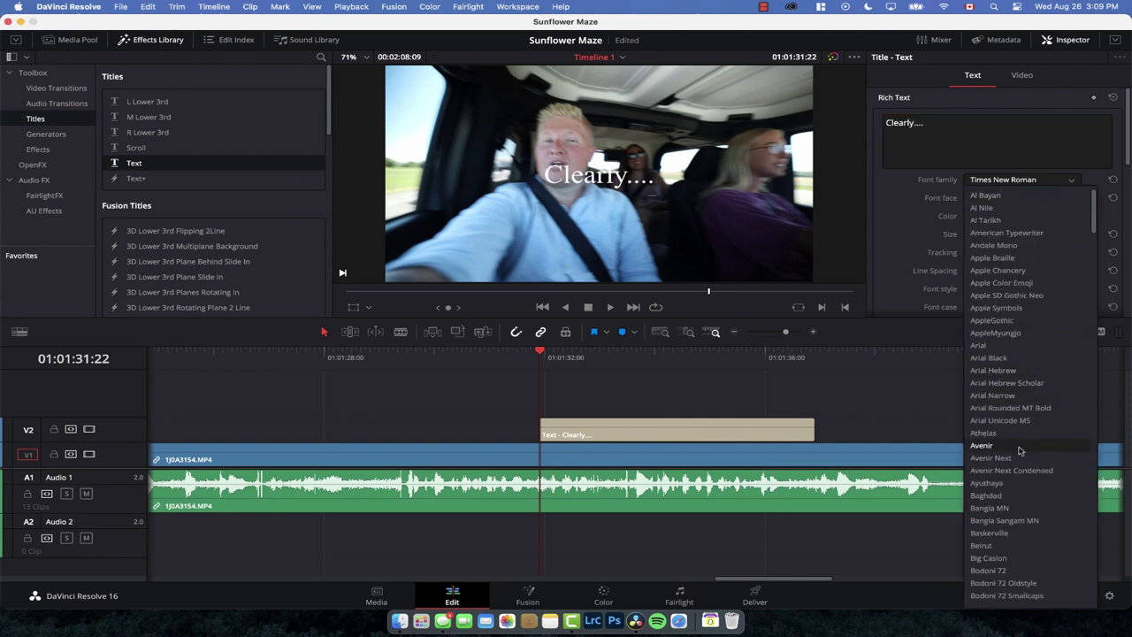
{"action": "left_click", "coordinate": [1017, 454]}
{"action": "left_click_drag", "start_coordinate": [602, 177], "coordinate": [725, 259]}
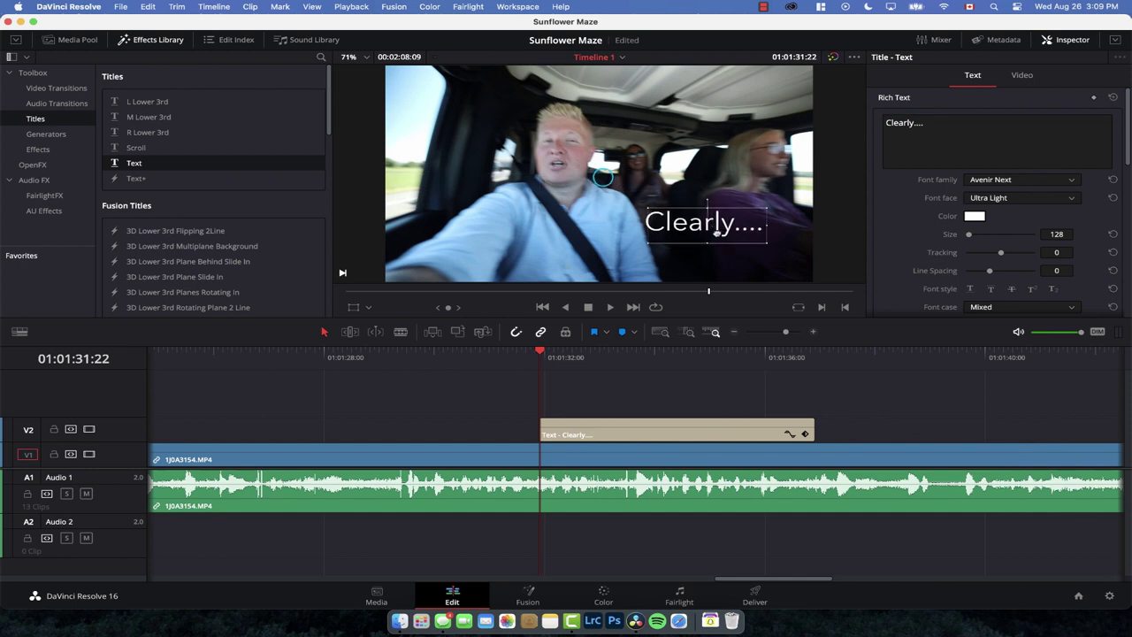
Shift the title clip slightly earlier and play back to check its timing.
{"action": "left_click", "coordinate": [527, 358]}
{"action": "key", "text": "space"}
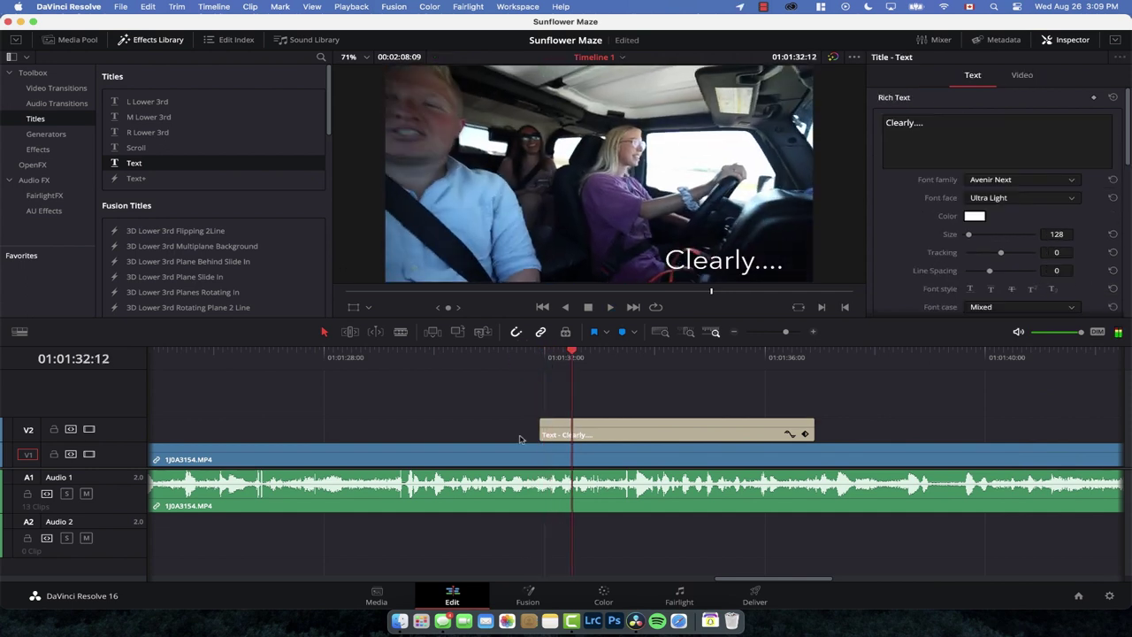
{"action": "left_click", "coordinate": [462, 357]}
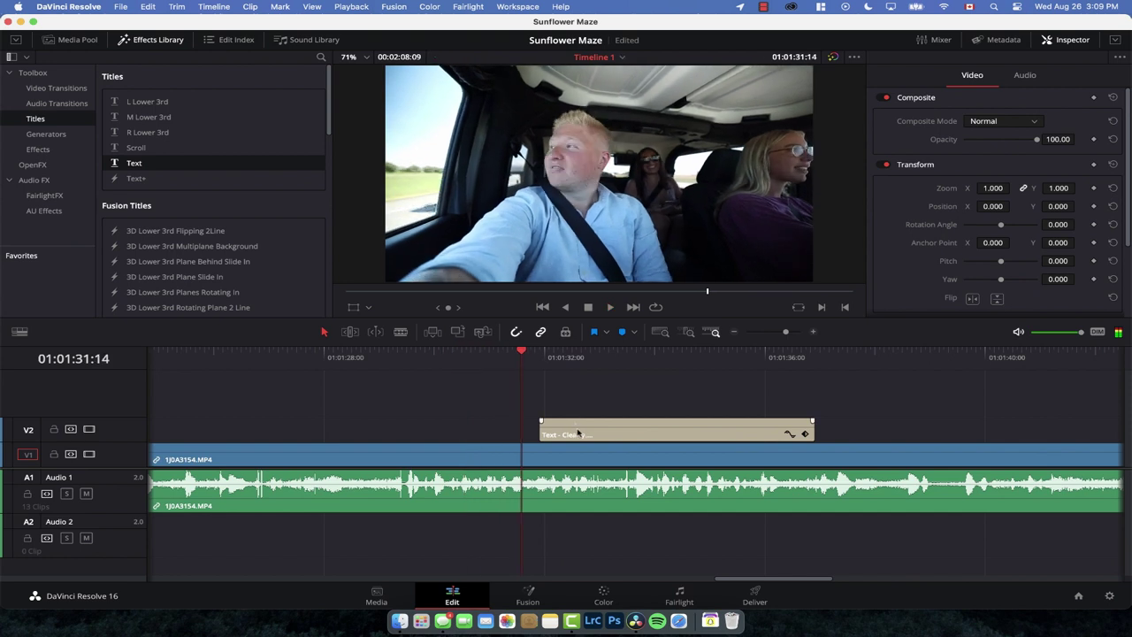
{"action": "left_click_drag", "start_coordinate": [578, 433], "coordinate": [559, 433]}
{"action": "key", "text": "space"}
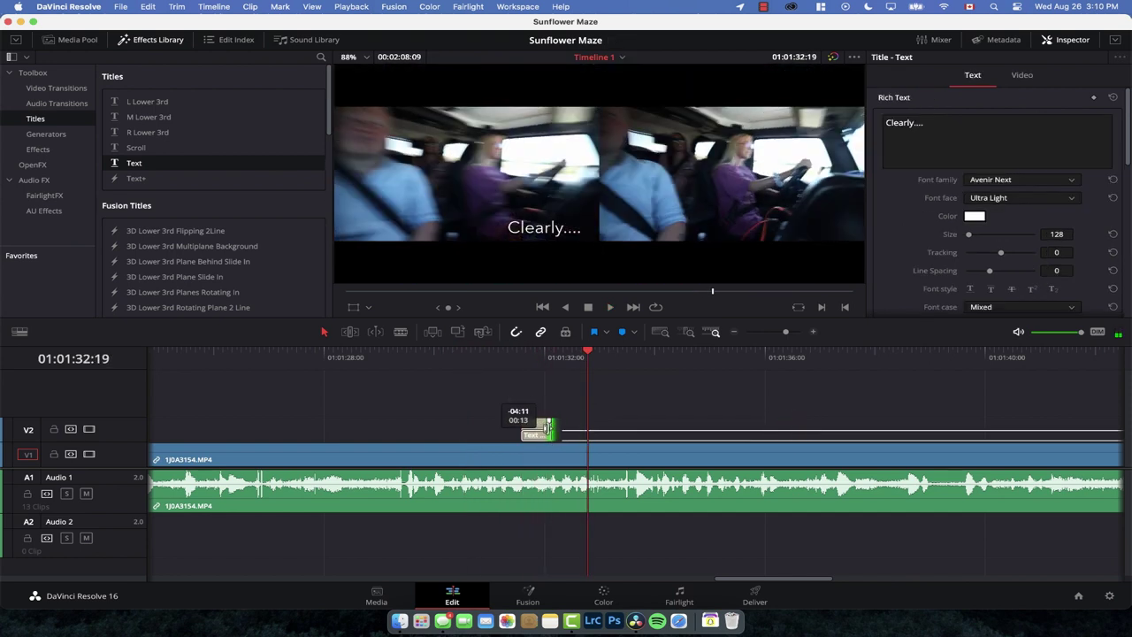
Trim the Text title's right edge leftward so it's brief, then play it back.
{"action": "left_click_drag", "start_coordinate": [792, 429], "coordinate": [553, 431]}
{"action": "left_click", "coordinate": [507, 353]}
{"action": "key", "text": "space"}
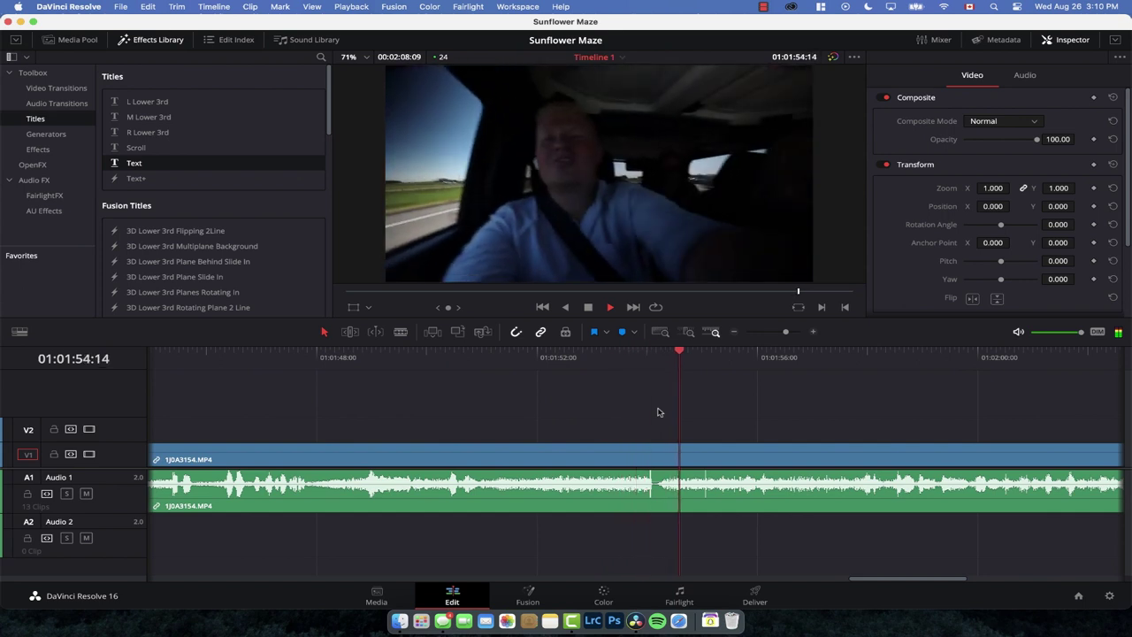
Split 1J0A3154 at about 01:01:53:11 with Cmd+B and play back across the cut.
{"action": "key", "text": "space"}
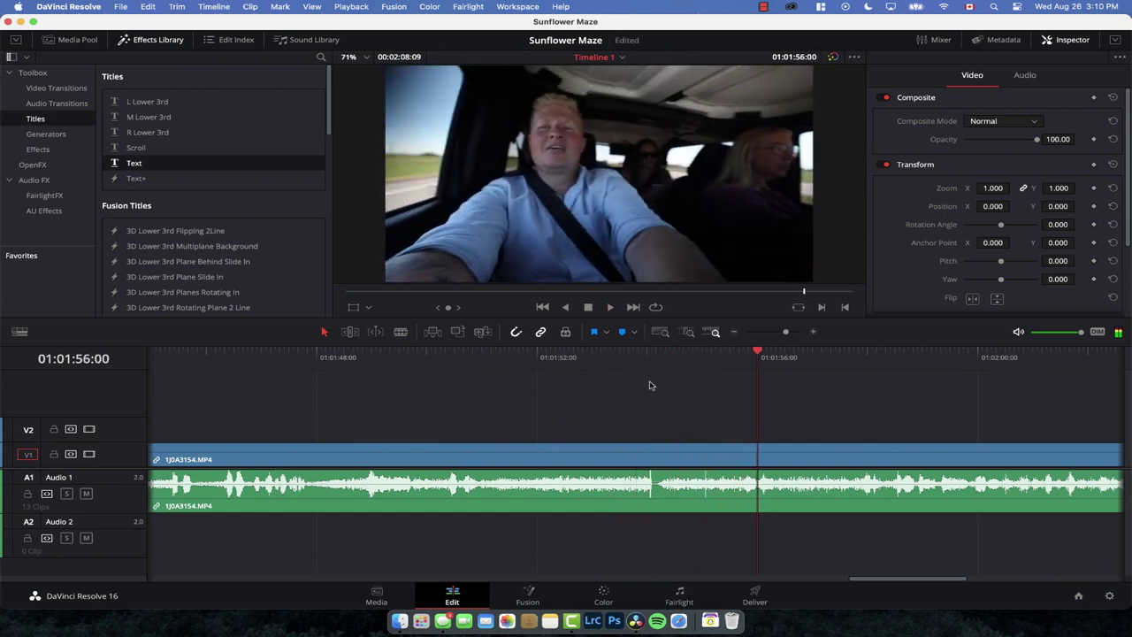
{"action": "left_click_drag", "start_coordinate": [631, 358], "coordinate": [617, 374]}
{"action": "key", "text": "super+b"}
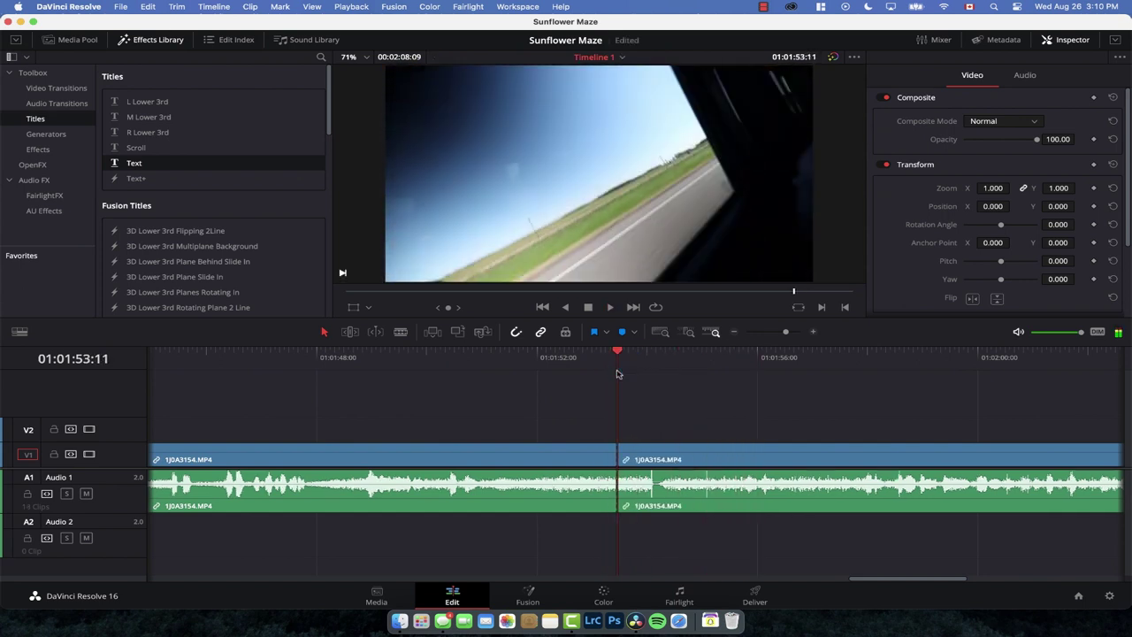
{"action": "key", "text": "space"}
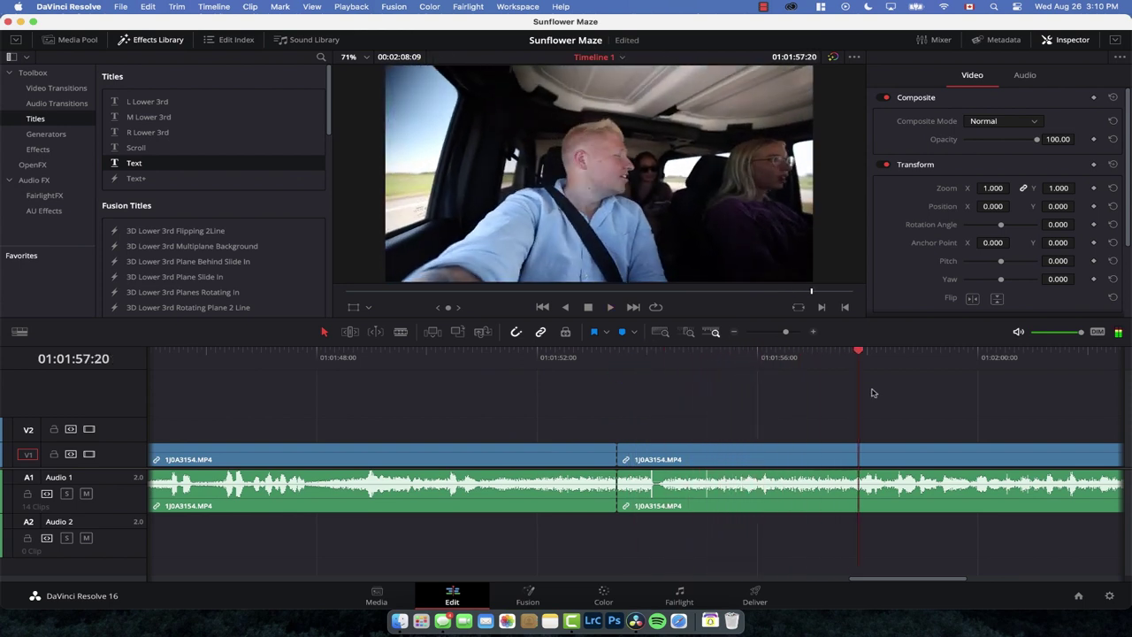
{"action": "key", "text": "alt+l"}
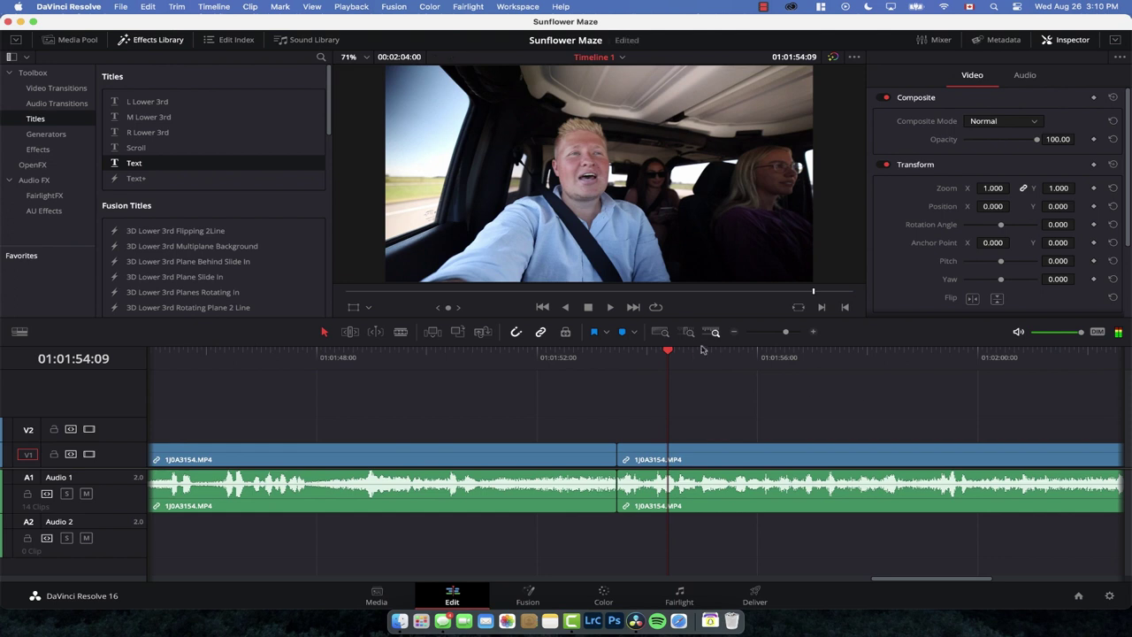
{"action": "left_click_drag", "start_coordinate": [657, 358], "coordinate": [645, 361]}
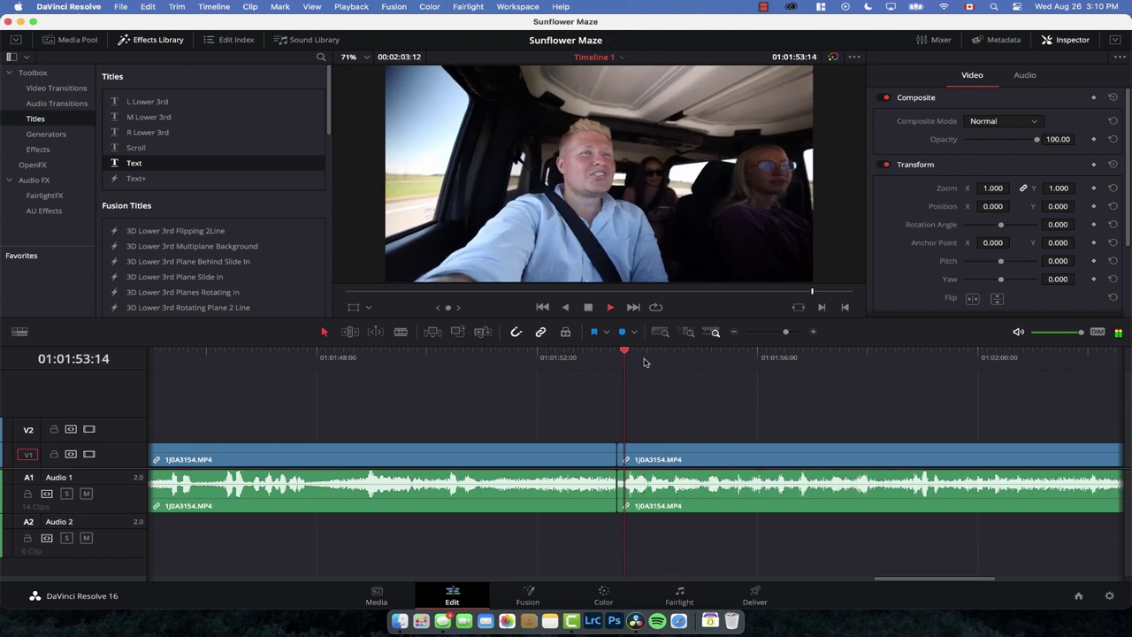
{"action": "key", "text": "space"}
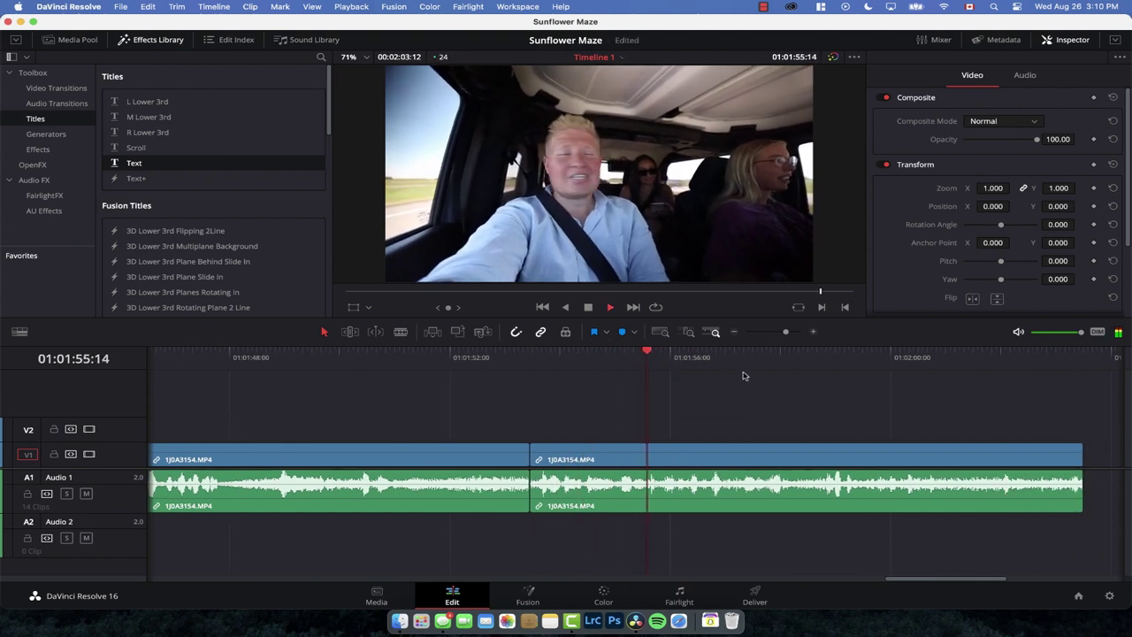
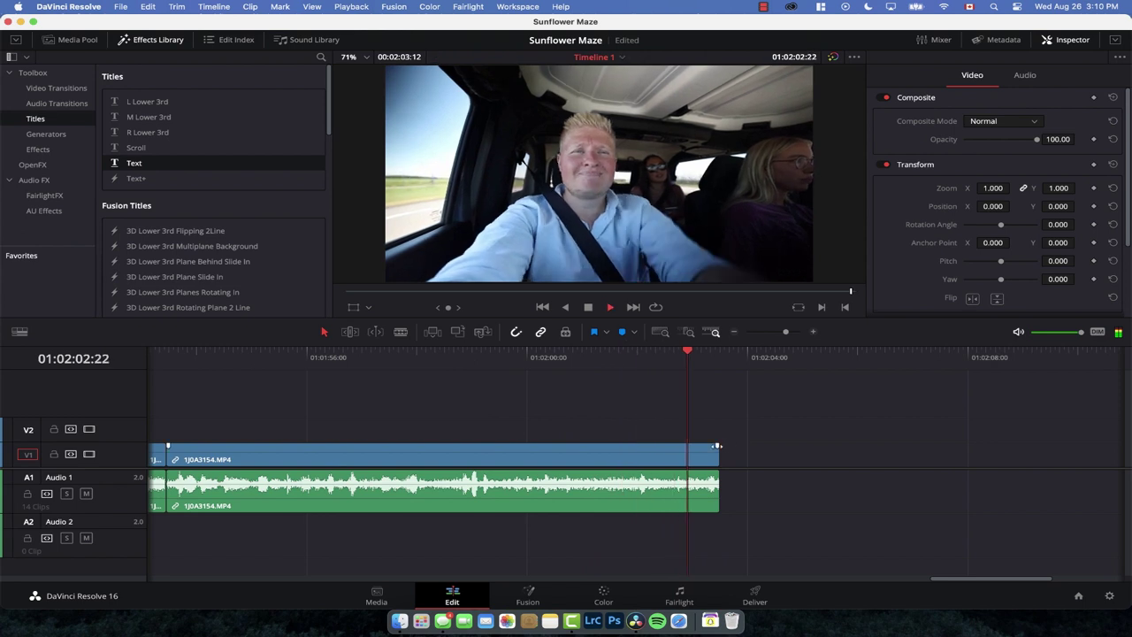
Delete the short leftover tail after the cut near 01:02:02:12 on the 1J0A3154.MP4 clip.
{"action": "left_click", "coordinate": [673, 364]}
{"action": "left_click", "coordinate": [667, 363]}
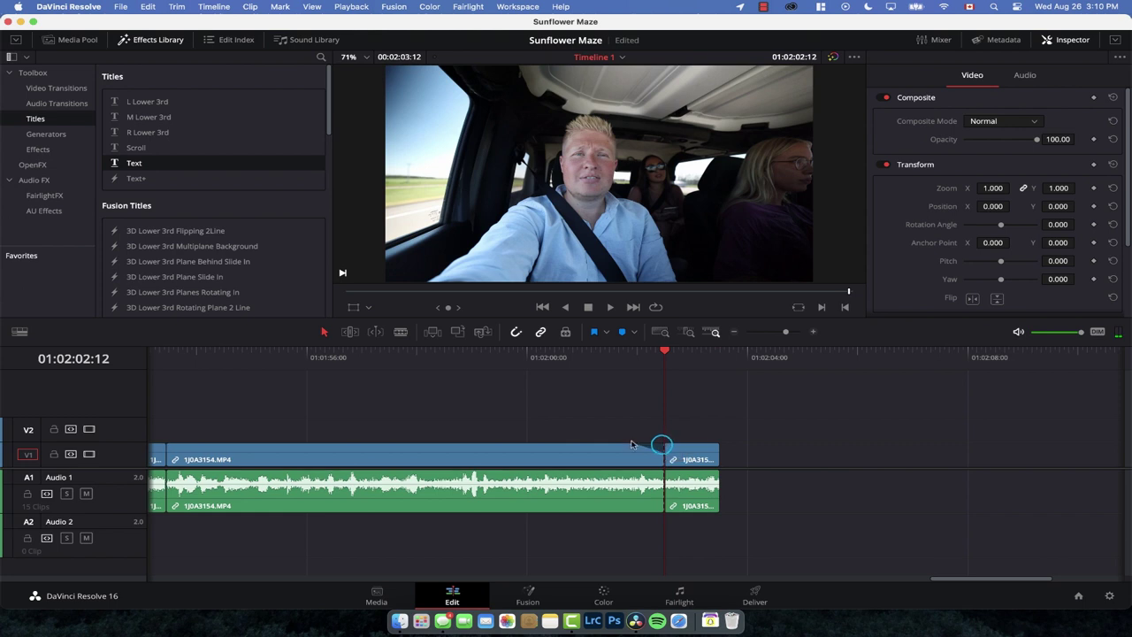
{"action": "left_click", "coordinate": [633, 364]}
{"action": "key", "text": "space"}
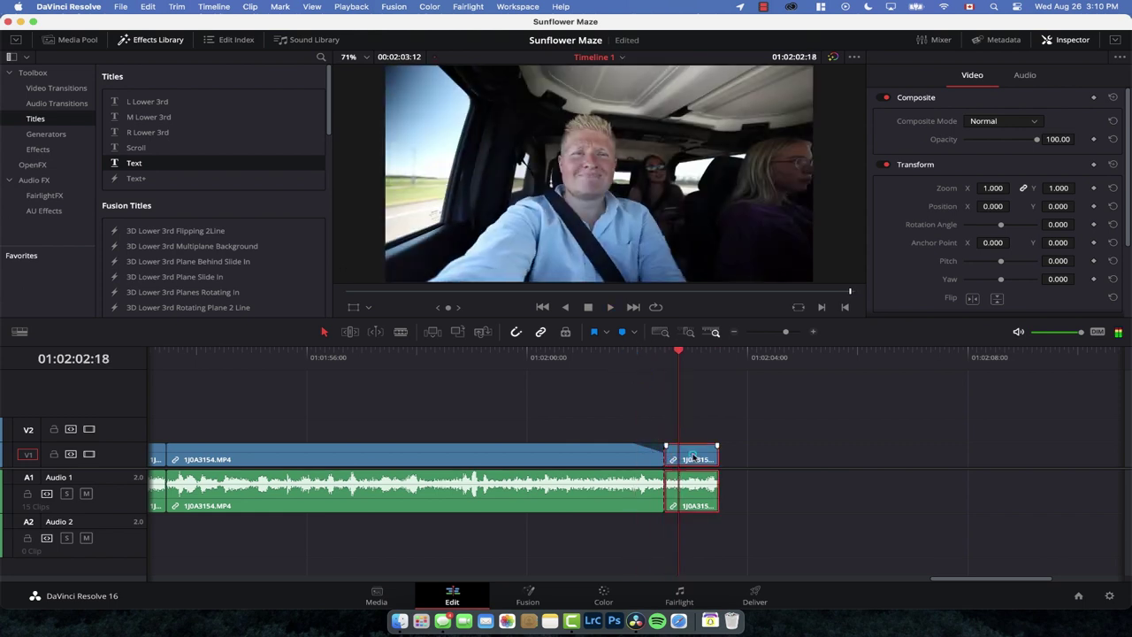
{"action": "key", "text": "BackSpace"}
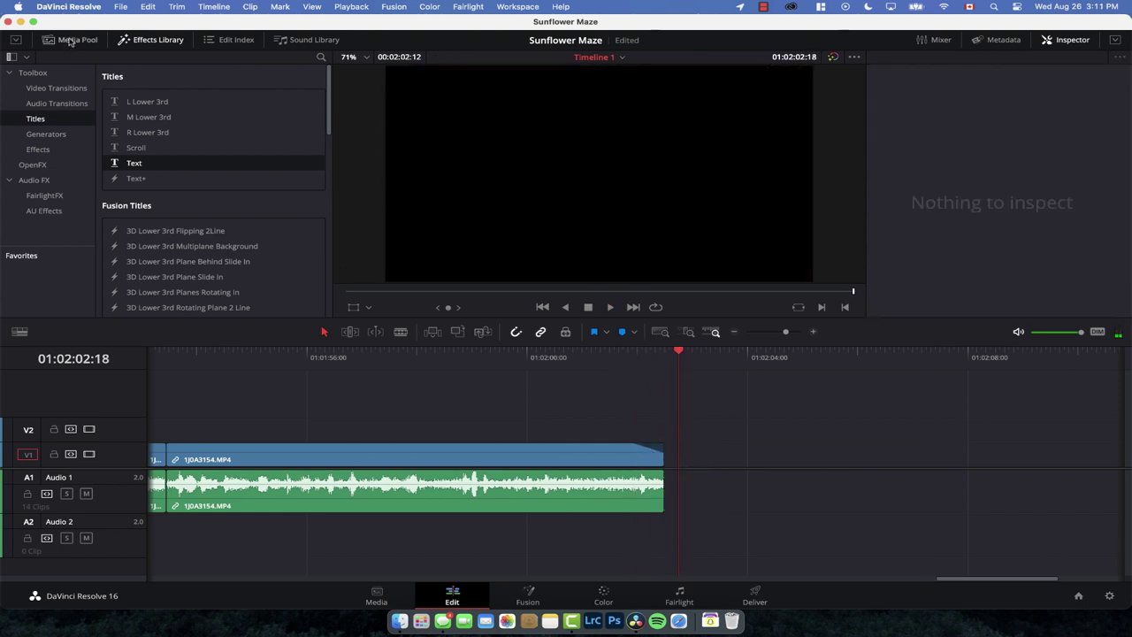
{"action": "left_click", "coordinate": [70, 40]}
Set the first three rows of BROLL bin clips to a 24 fps video frame rate in Clip Attributes.
{"action": "left_click", "coordinate": [36, 89]}
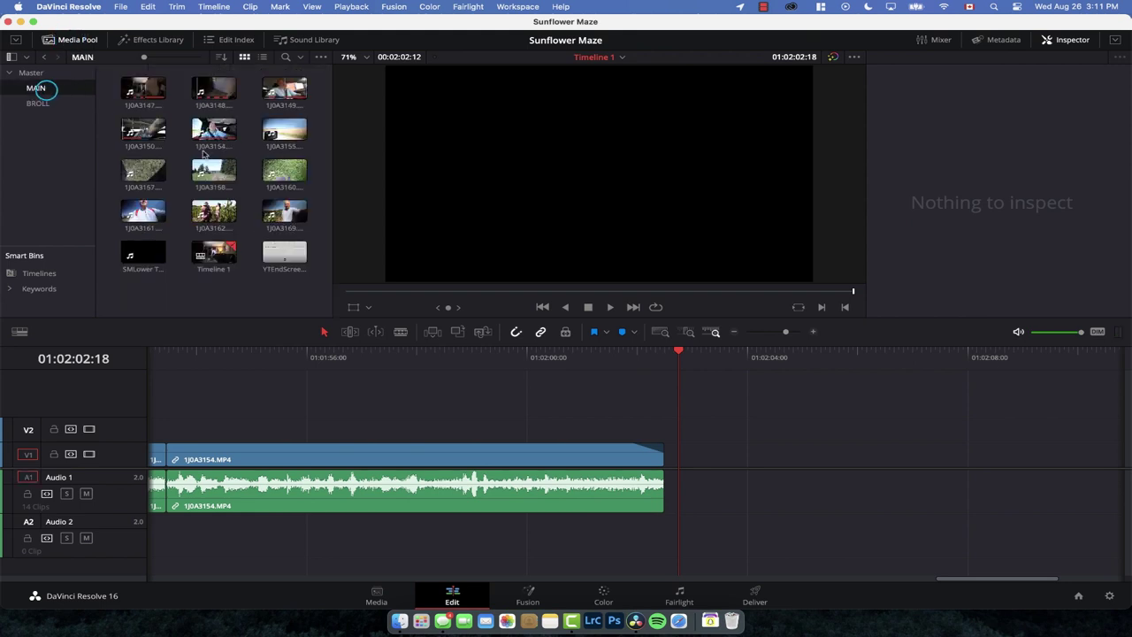
{"action": "left_click", "coordinate": [50, 106]}
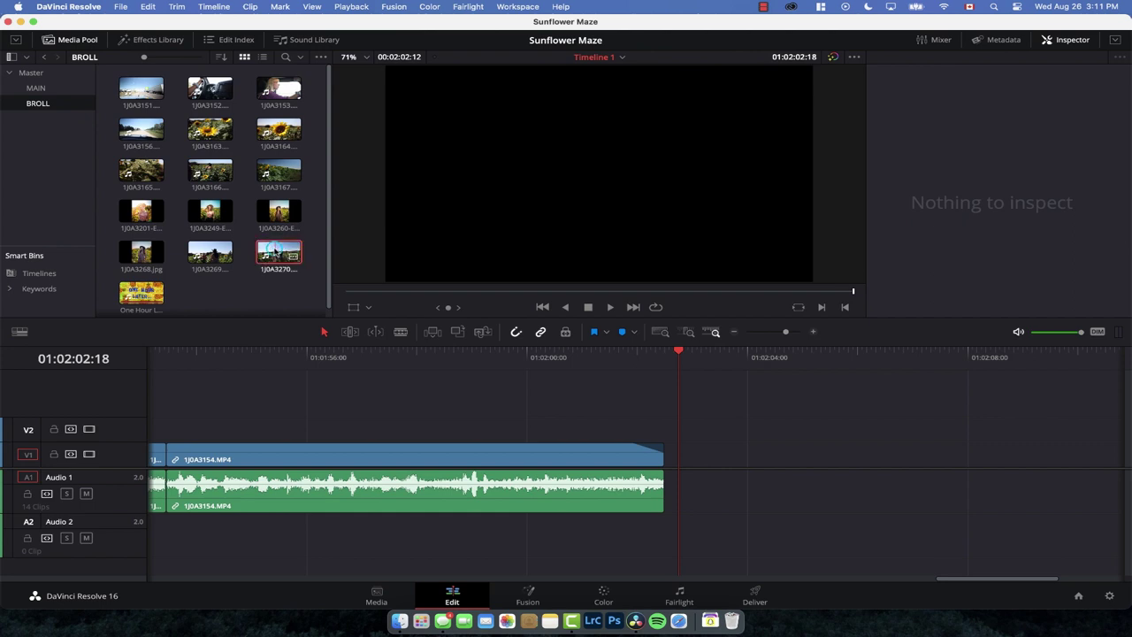
{"action": "left_click_drag", "start_coordinate": [314, 177], "coordinate": [124, 80]}
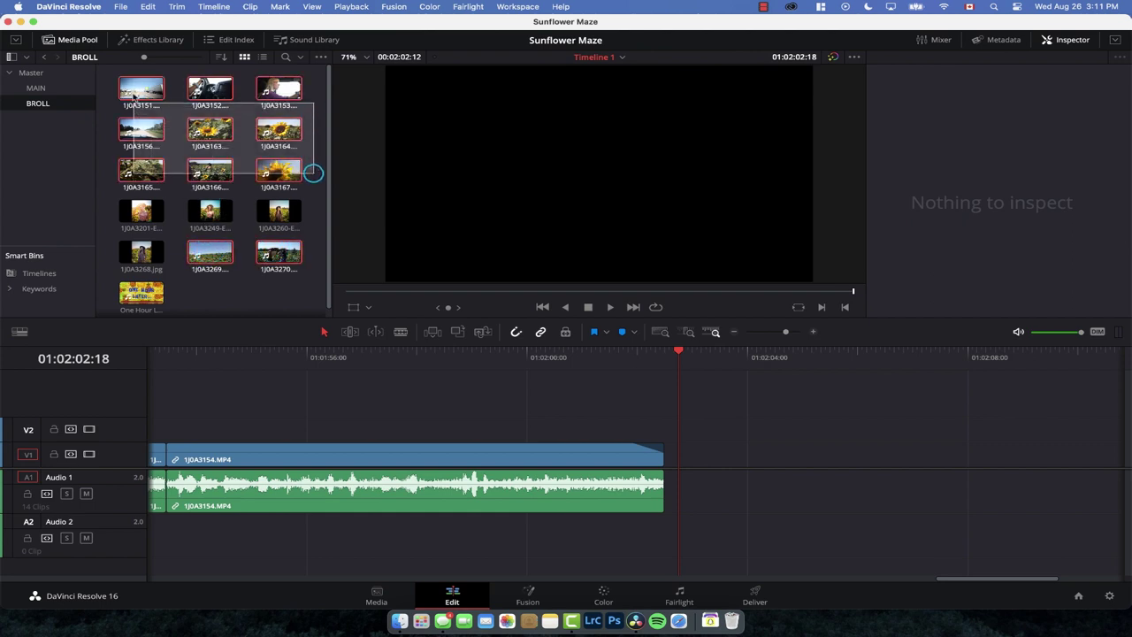
{"action": "right_click", "coordinate": [135, 86]}
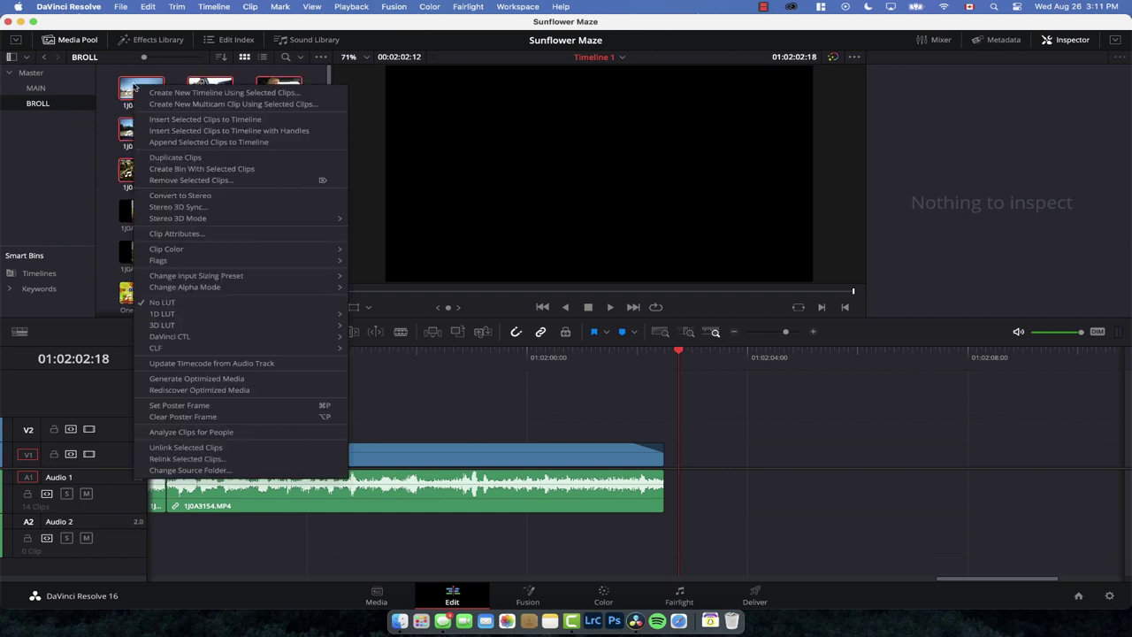
{"action": "left_click", "coordinate": [205, 232]}
{"action": "left_click", "coordinate": [531, 152]}
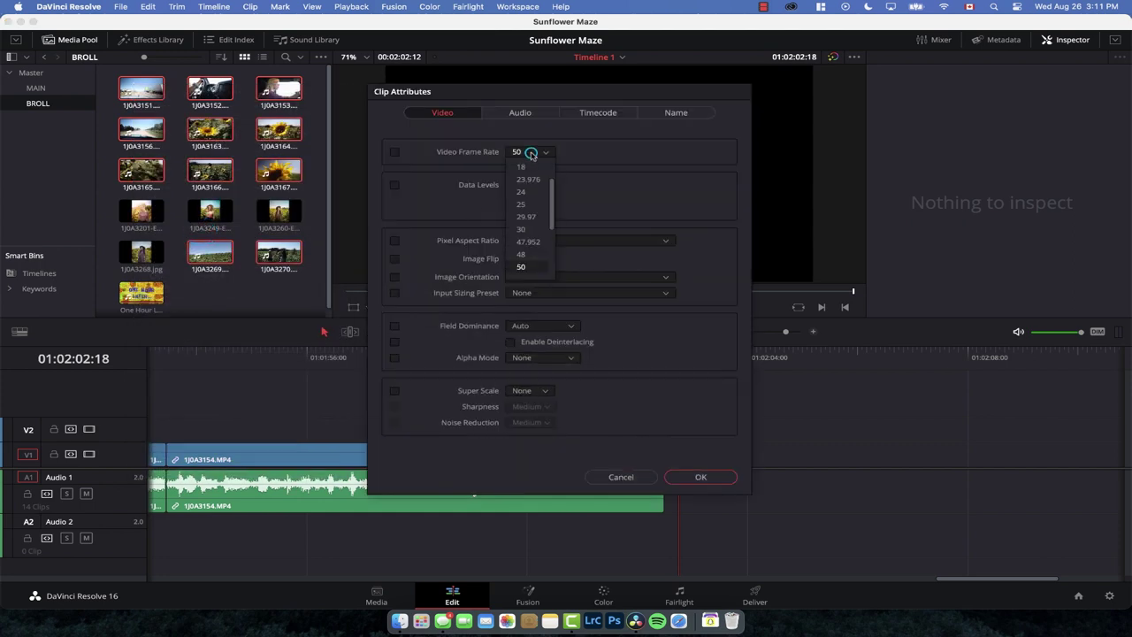
{"action": "left_click", "coordinate": [534, 192]}
{"action": "left_click", "coordinate": [716, 477]}
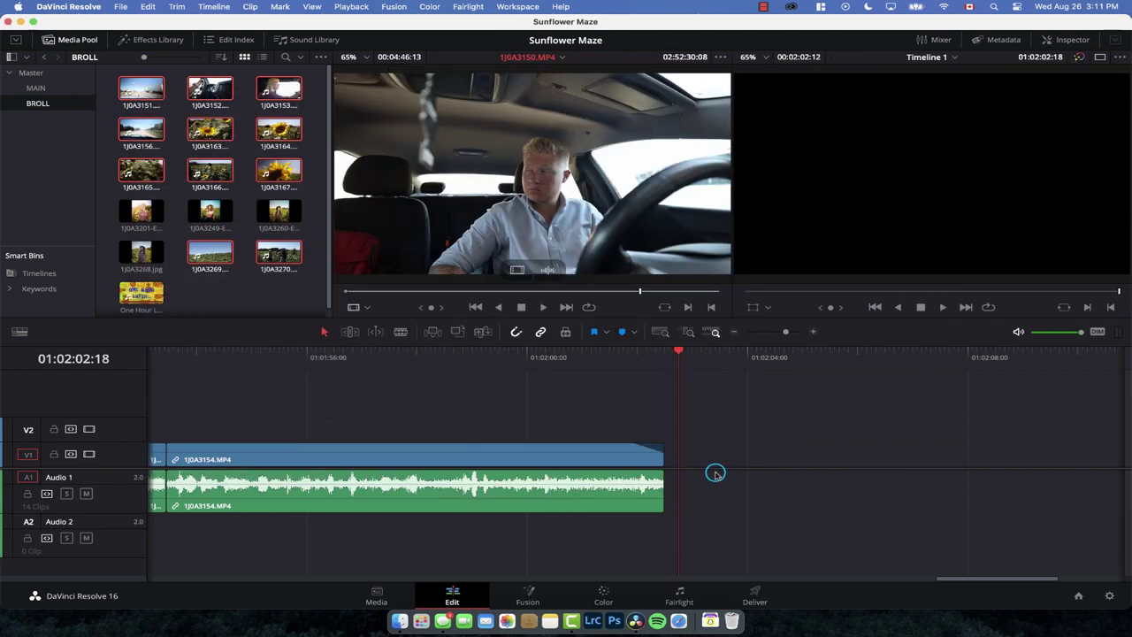
{"action": "left_click", "coordinate": [250, 300]}
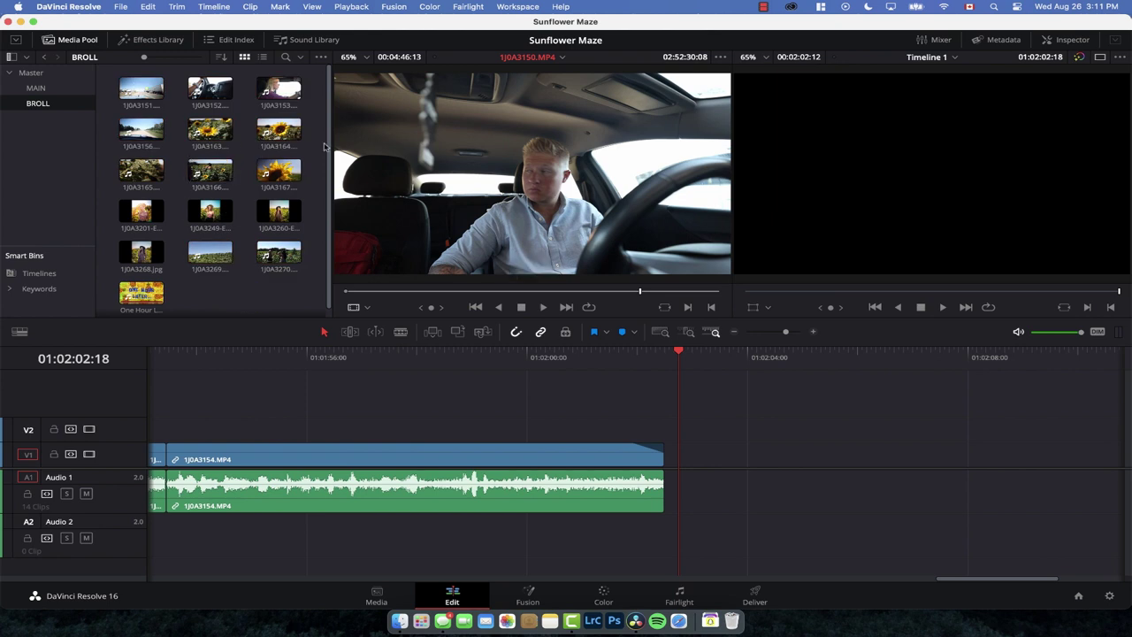
{"action": "key", "text": "shift+z"}
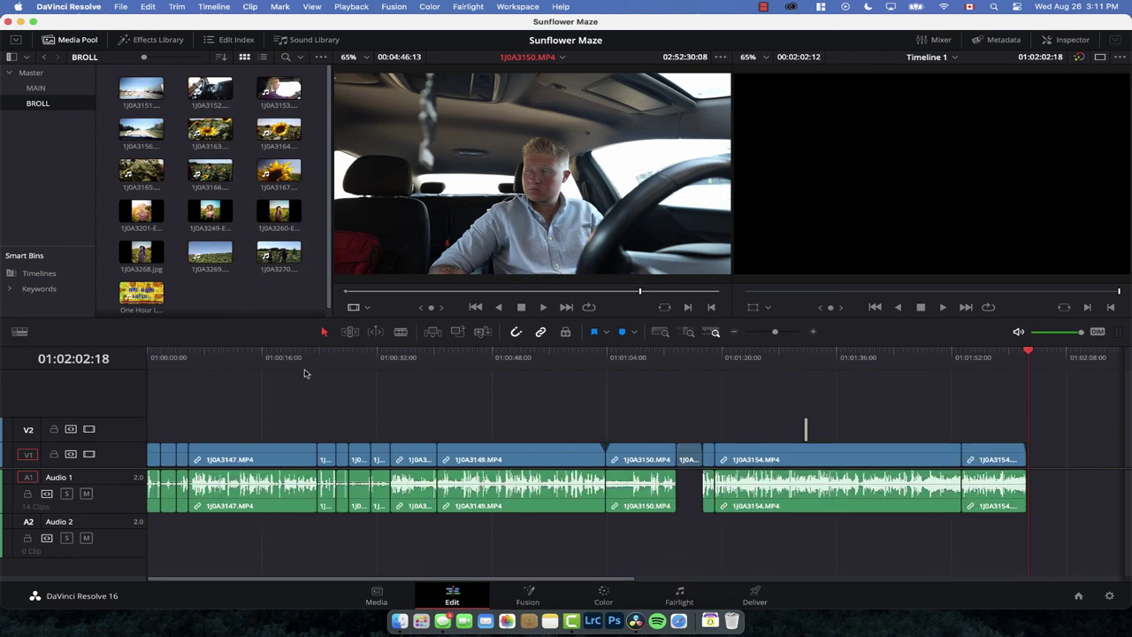
{"action": "left_click_drag", "start_coordinate": [548, 354], "coordinate": [680, 351]}
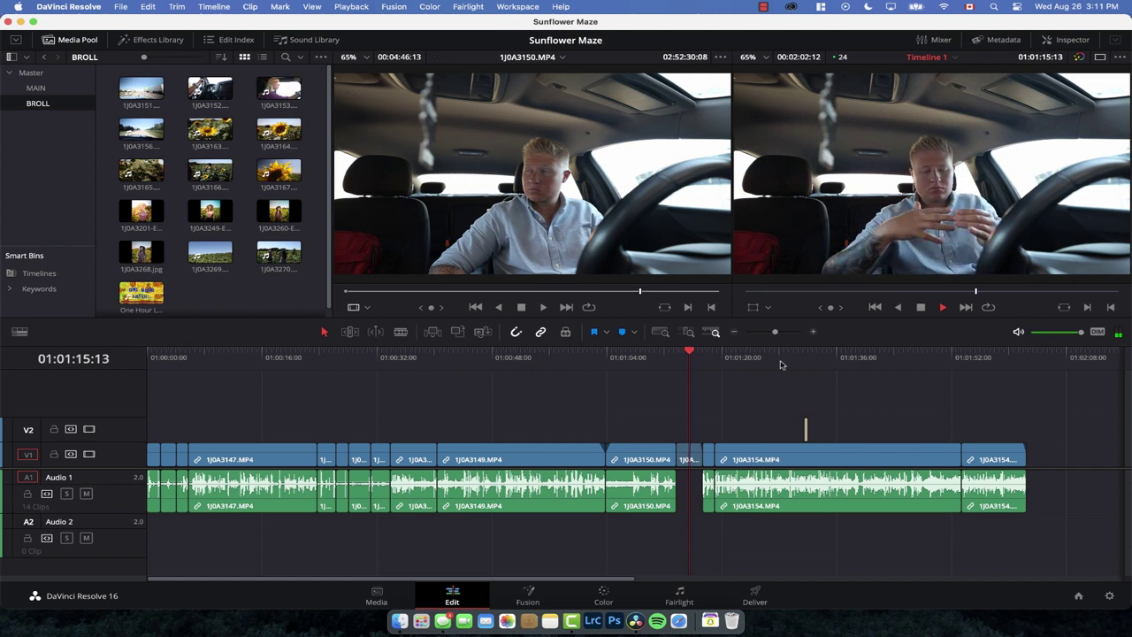
{"action": "key", "text": "space"}
{"action": "scroll", "coordinate": [1008, 455], "scroll_direction": "right", "scroll_amount": 5}
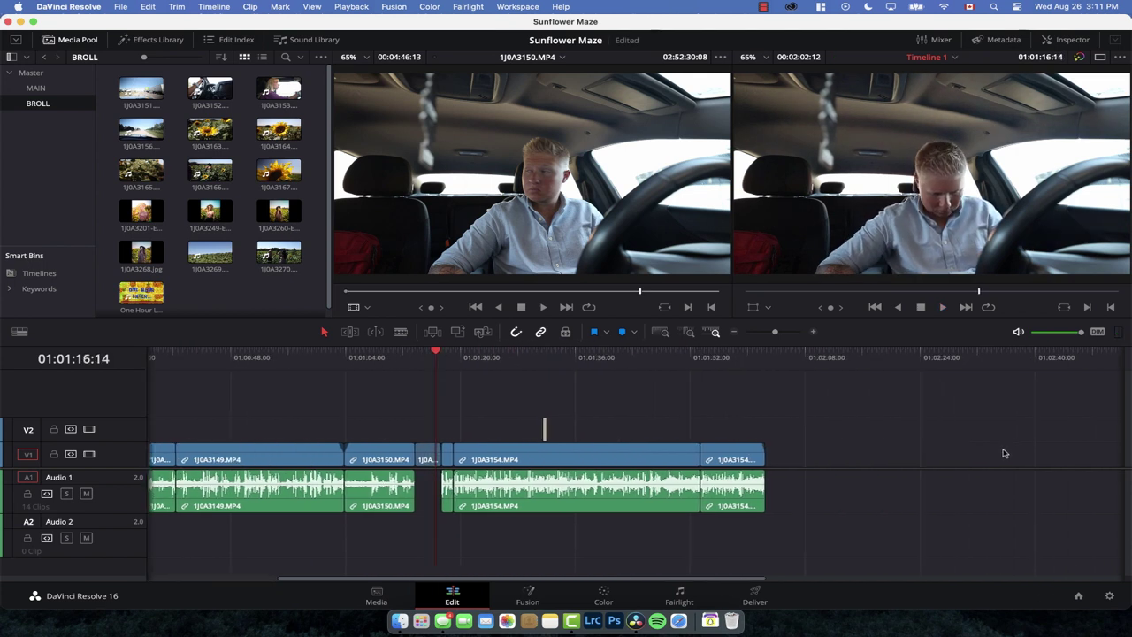
{"action": "left_click", "coordinate": [750, 358]}
{"action": "key", "text": "space"}
{"action": "key", "text": "super+equal"}
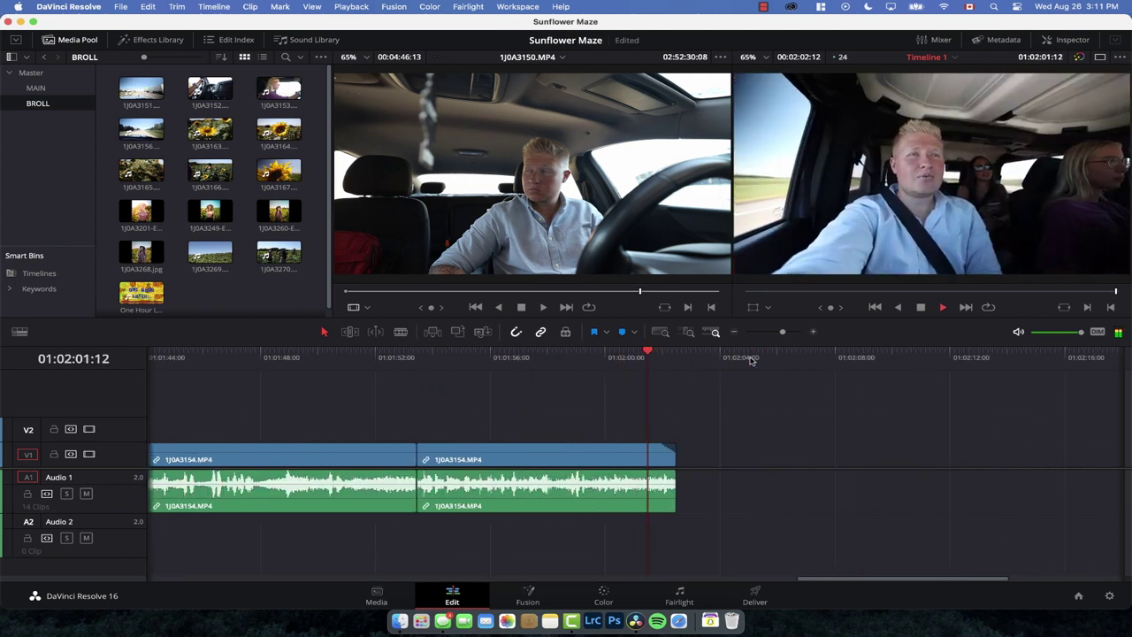
{"action": "scroll", "coordinate": [694, 378], "scroll_direction": "right", "scroll_amount": 3}
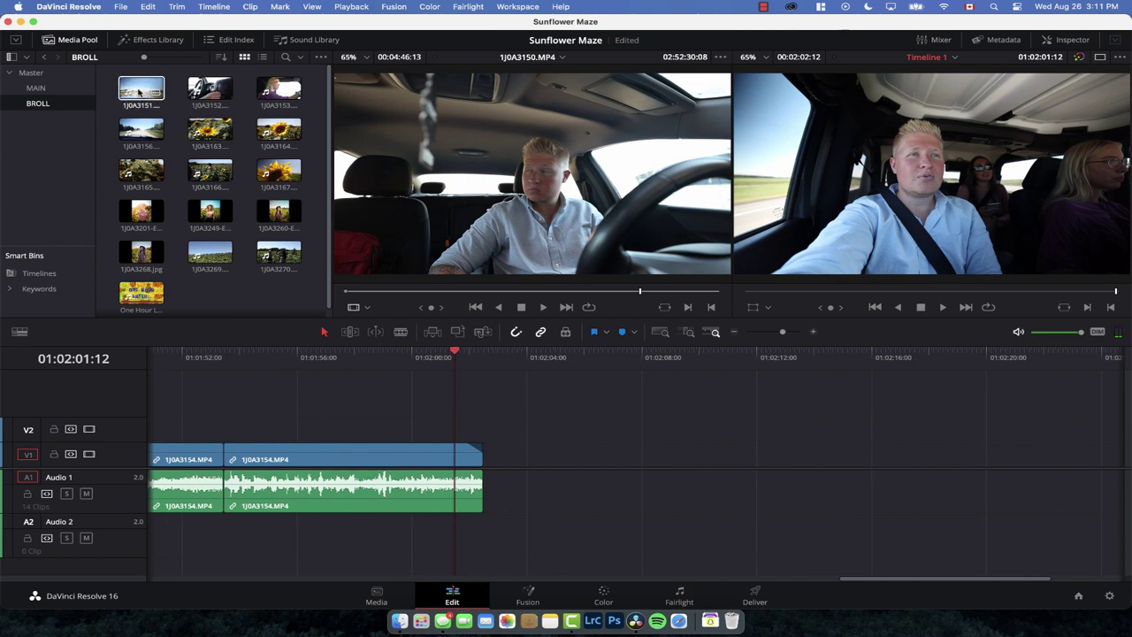
Append a video-only 1J0A3151 shot to the end of V1 and trim its end to the playhead.
{"action": "double_click", "coordinate": [127, 88]}
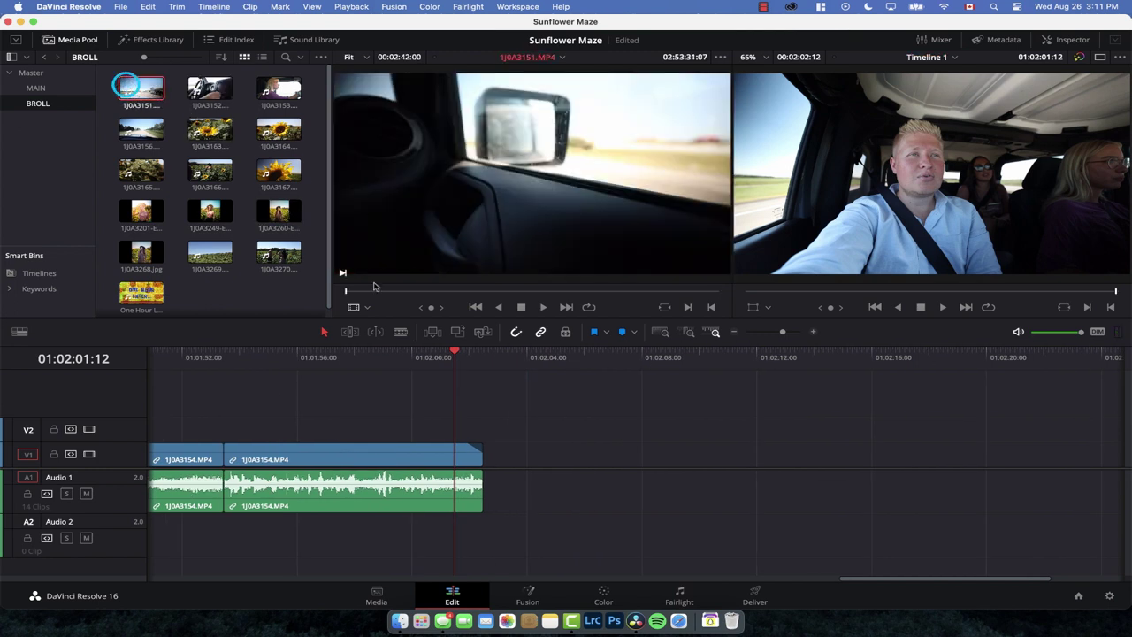
{"action": "left_click_drag", "start_coordinate": [356, 290], "coordinate": [365, 298]}
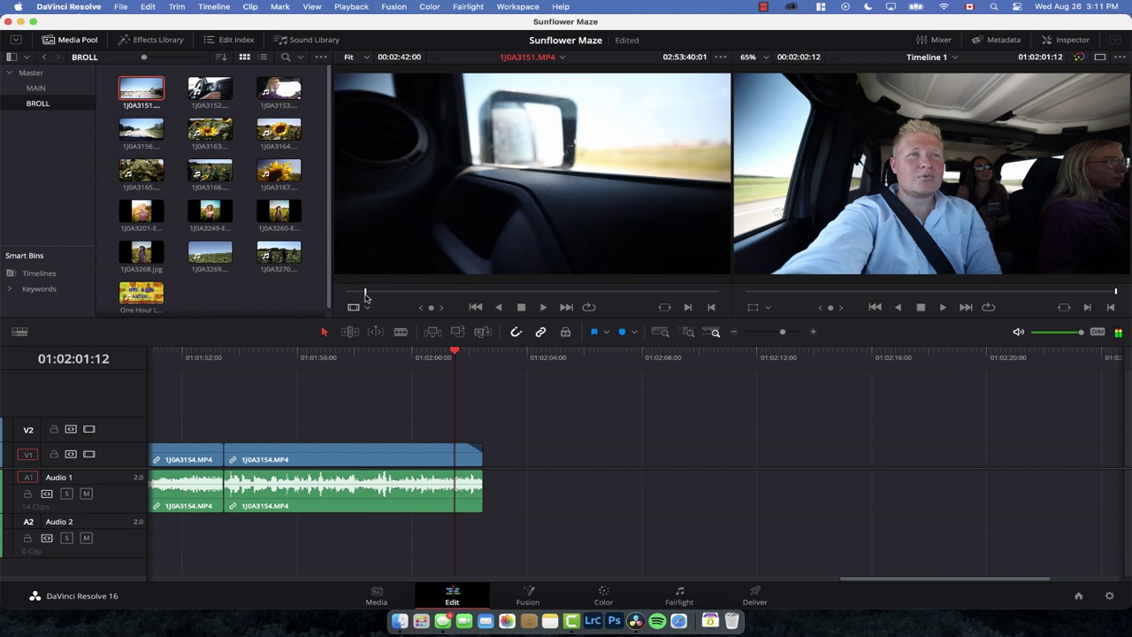
{"action": "left_click_drag", "start_coordinate": [368, 295], "coordinate": [374, 295]}
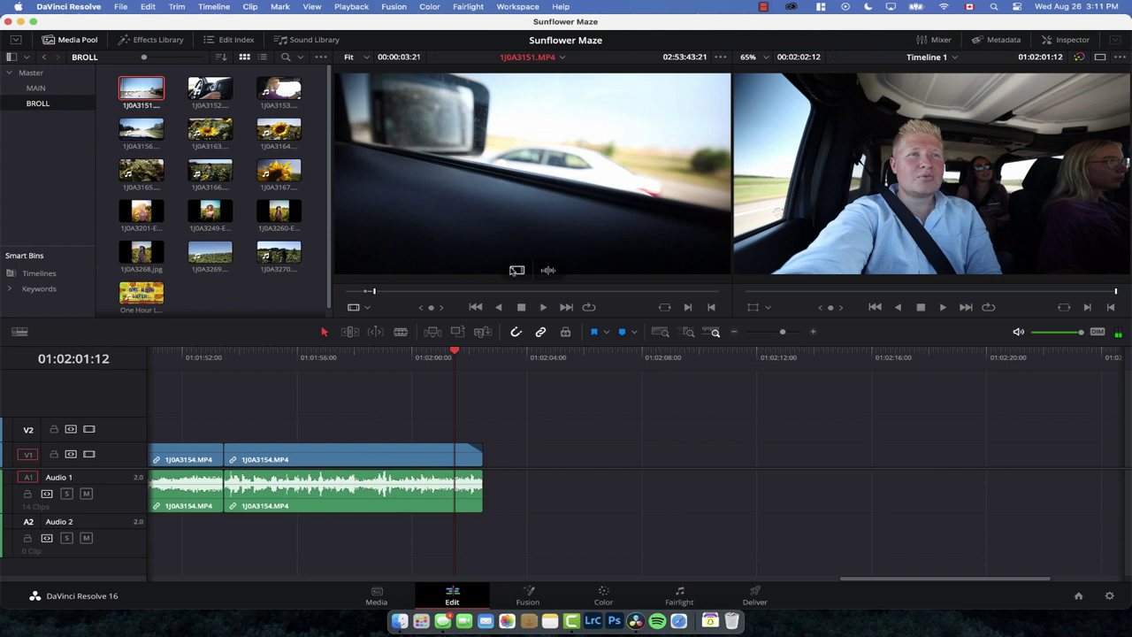
{"action": "left_click_drag", "start_coordinate": [516, 270], "coordinate": [486, 457]}
{"action": "key", "text": "space"}
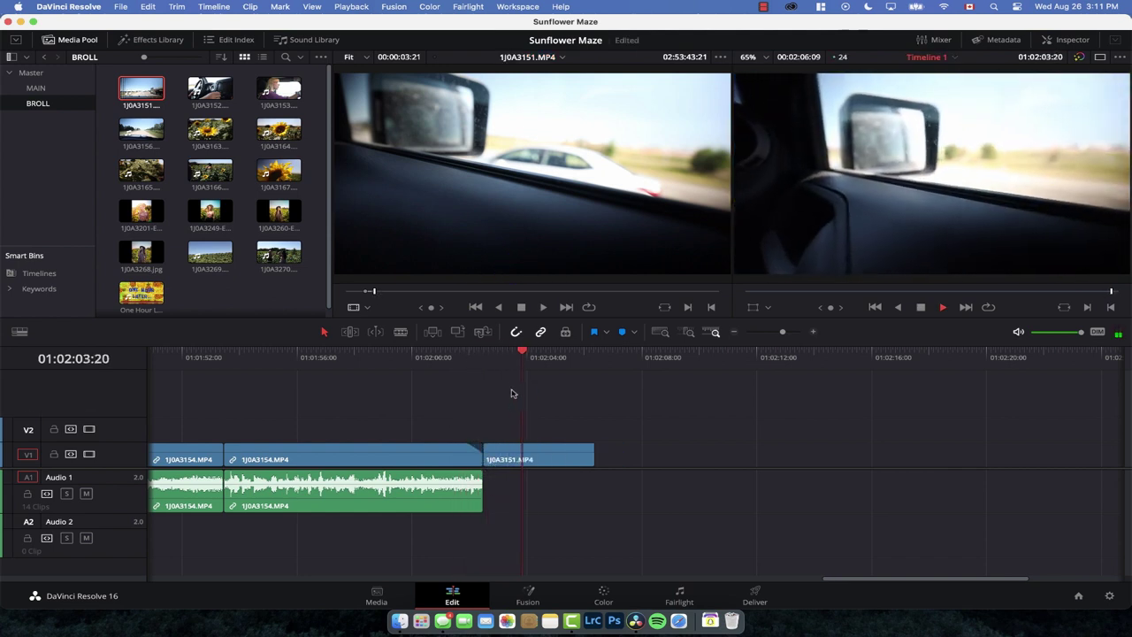
{"action": "key", "text": "space"}
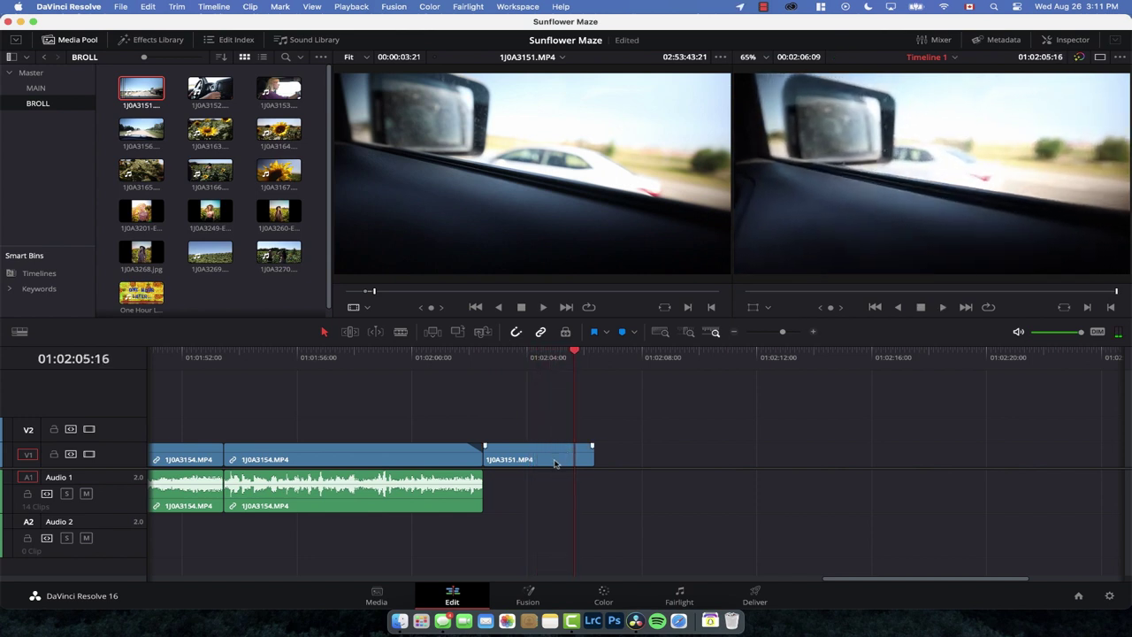
{"action": "left_click_drag", "start_coordinate": [587, 457], "coordinate": [573, 456]}
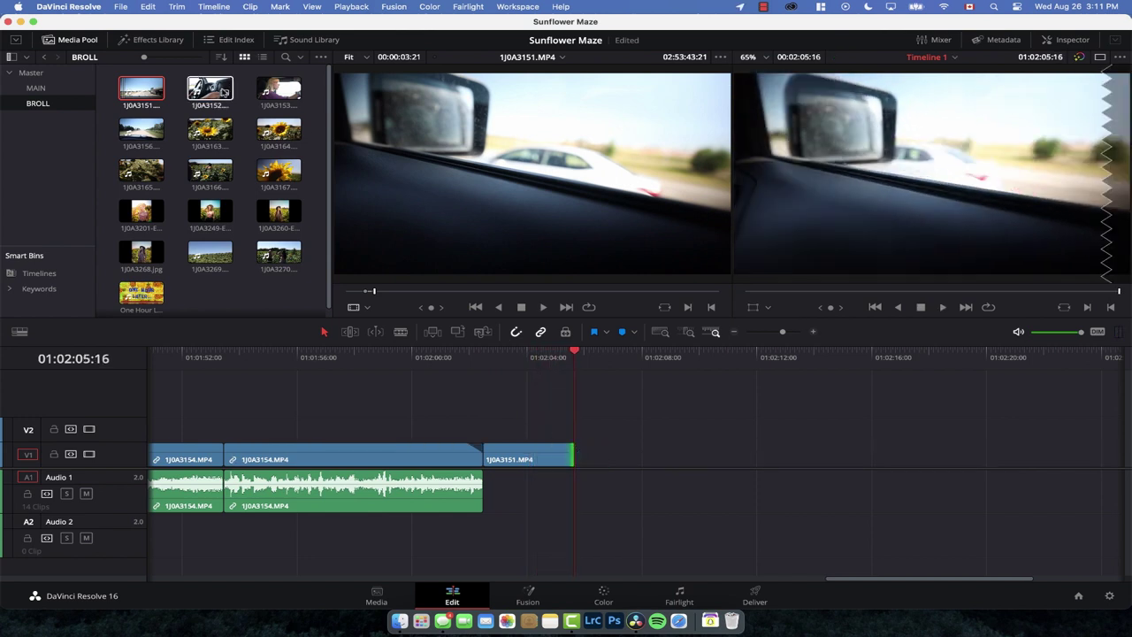
Add the 1J0A3151 highway shot to V1, shortened to a few seconds.
{"action": "left_click_drag", "start_coordinate": [392, 290], "coordinate": [583, 298]}
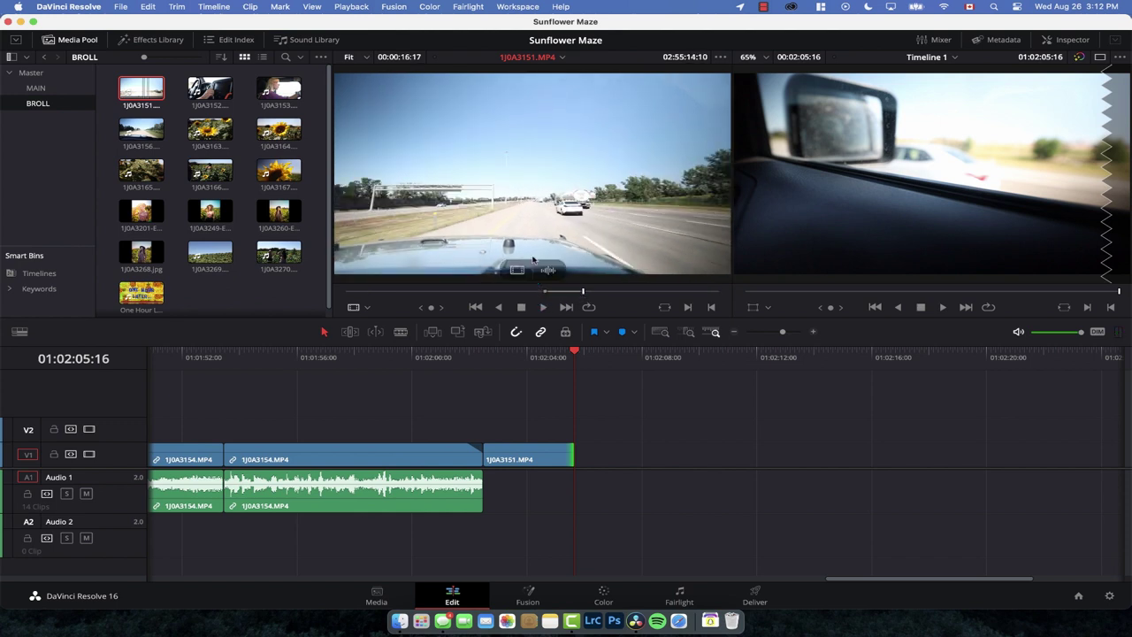
{"action": "left_click_drag", "start_coordinate": [516, 274], "coordinate": [577, 455]}
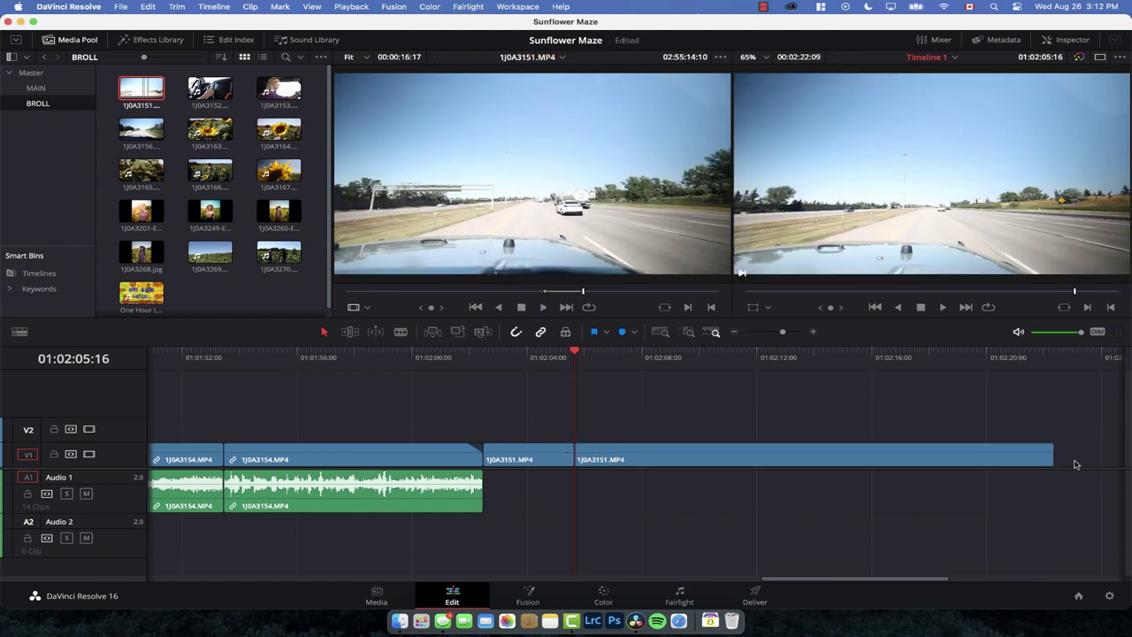
{"action": "left_click_drag", "start_coordinate": [1048, 460], "coordinate": [698, 460]}
{"action": "key", "text": "space"}
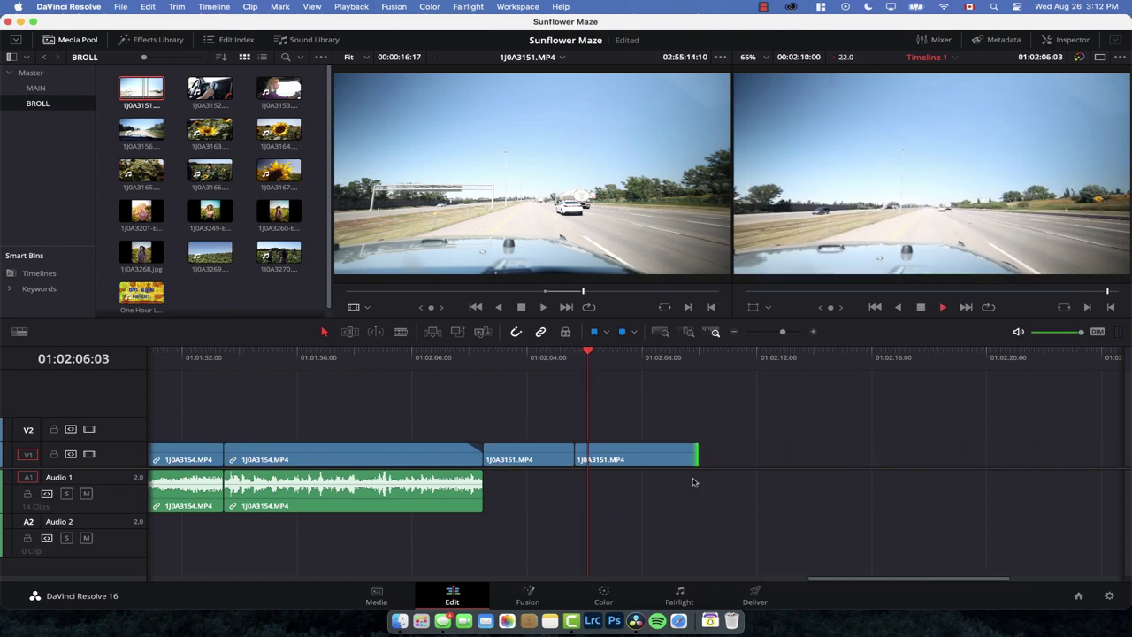
Insert the 1J0A3151 dashboard close-up into V1 via V2, shifting the last V1 clip right.
{"action": "left_click_drag", "start_coordinate": [607, 290], "coordinate": [712, 294]}
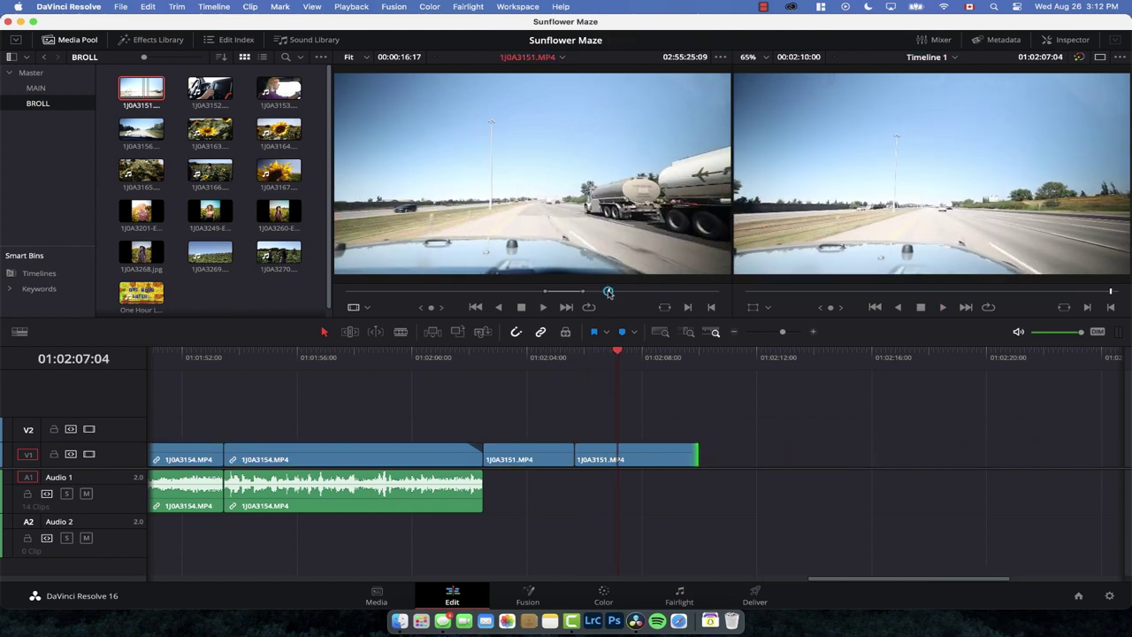
{"action": "left_click_drag", "start_coordinate": [464, 295], "coordinate": [376, 295]}
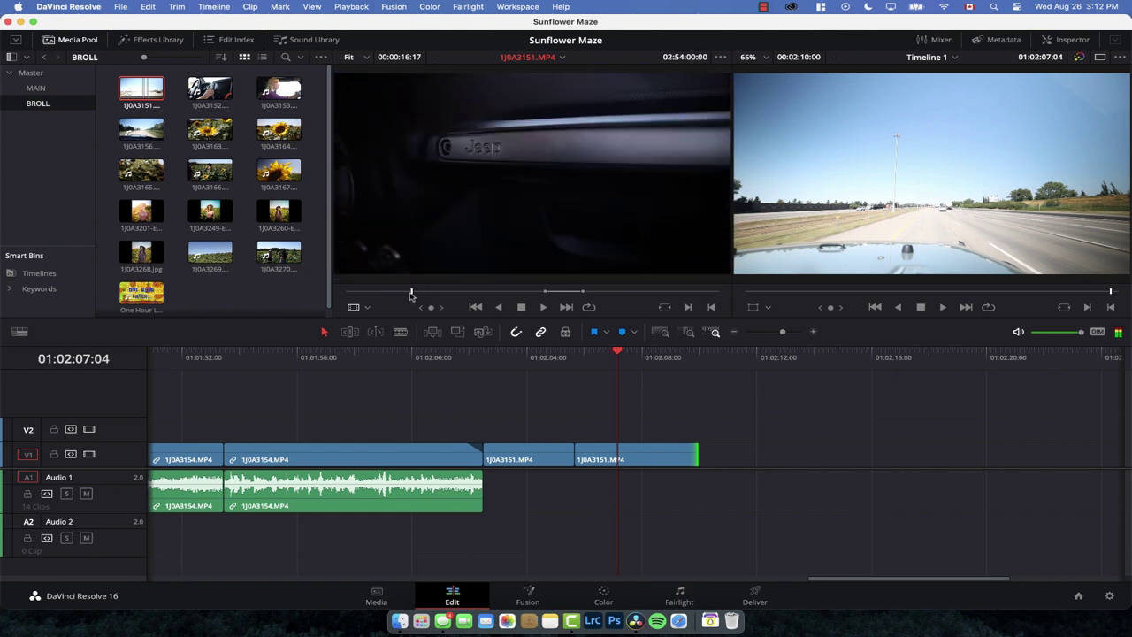
{"action": "left_click_drag", "start_coordinate": [376, 295], "coordinate": [413, 294]}
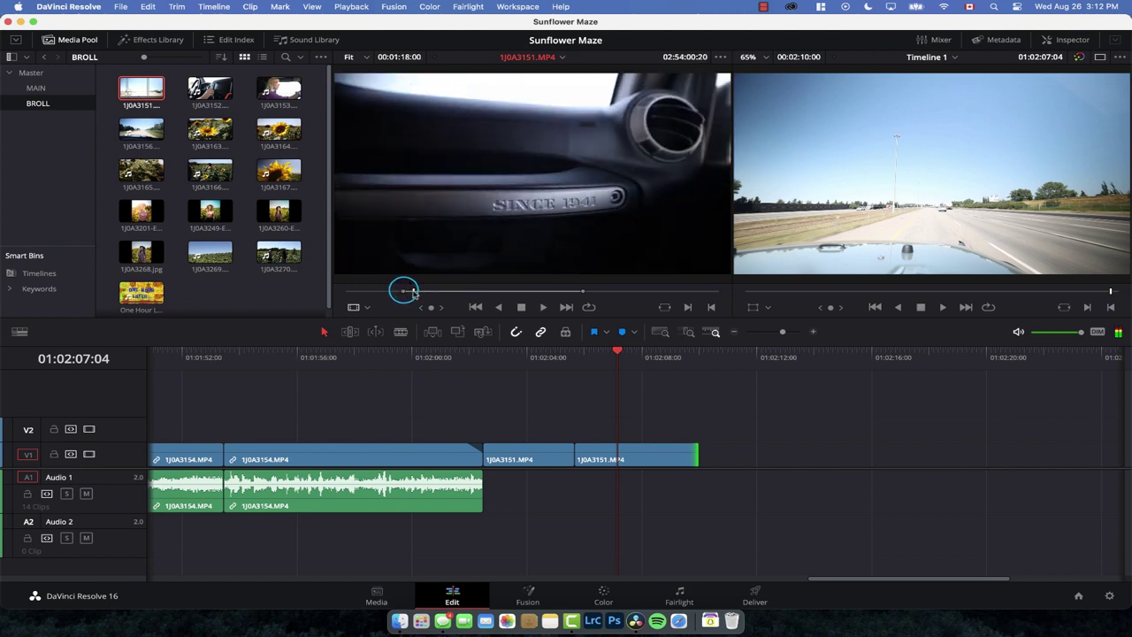
{"action": "left_click_drag", "start_coordinate": [641, 448], "coordinate": [727, 450]}
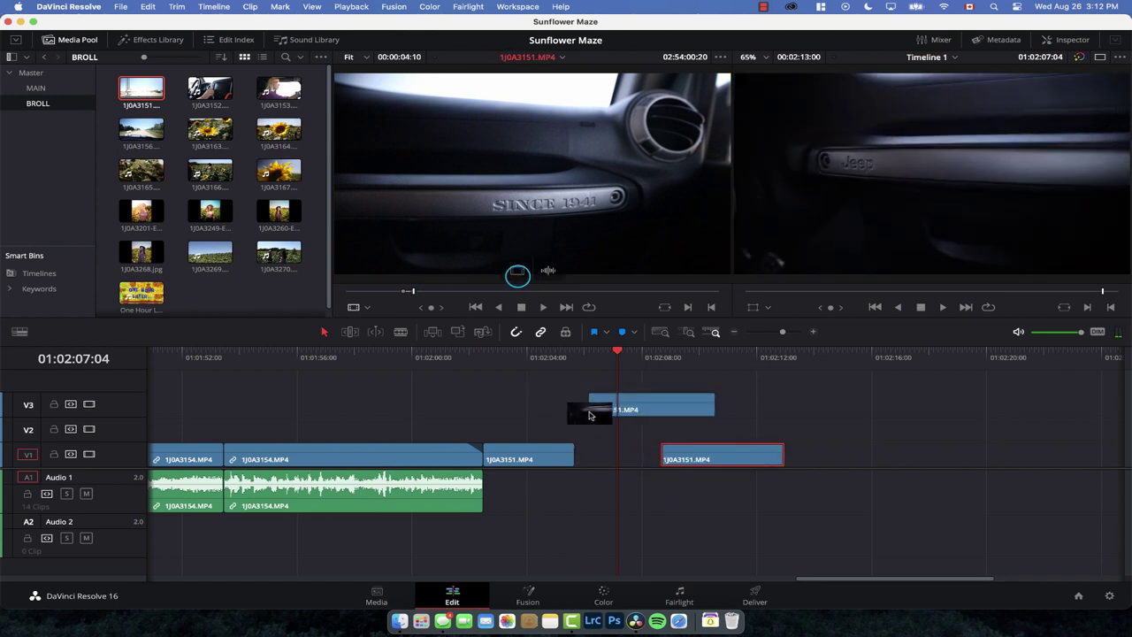
{"action": "left_click_drag", "start_coordinate": [541, 344], "coordinate": [580, 432]}
{"action": "left_click_drag", "start_coordinate": [708, 467], "coordinate": [757, 466]}
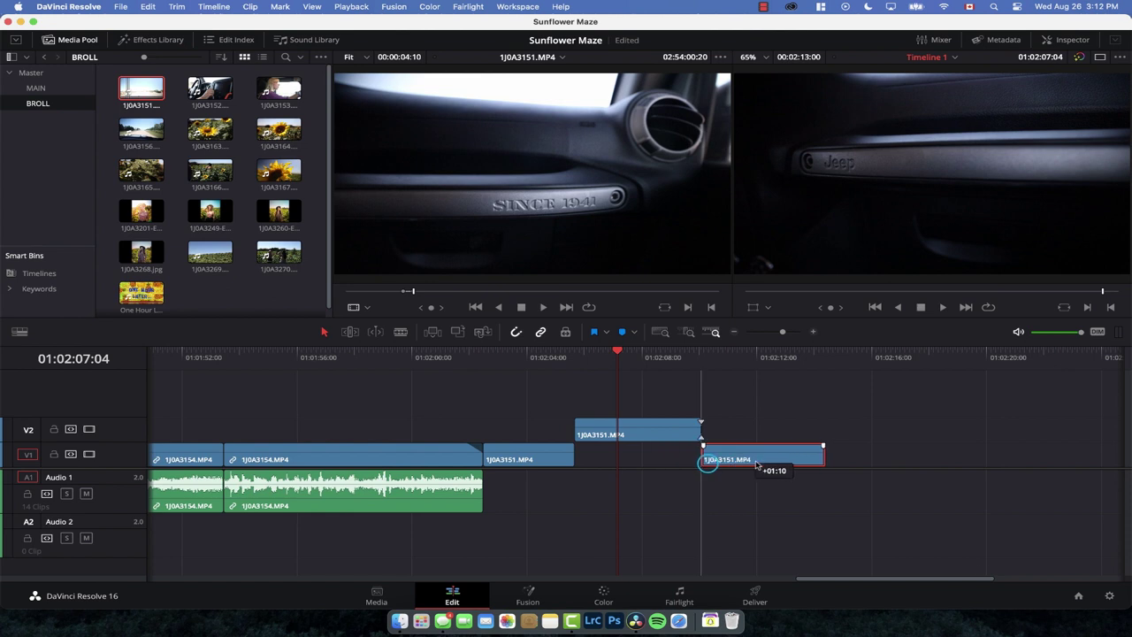
{"action": "left_click_drag", "start_coordinate": [667, 432], "coordinate": [665, 452]}
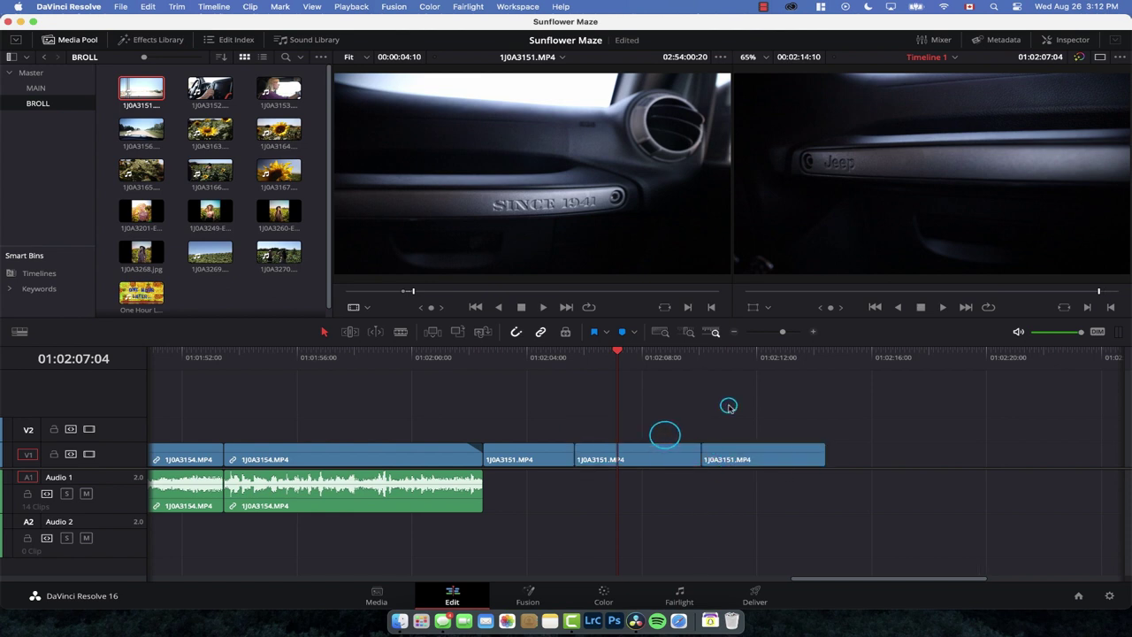
{"action": "scroll", "coordinate": [728, 405], "scroll_direction": "right", "scroll_amount": 5}
Append two video-only 1J0A3152 pieces, starting with the steering wheel shot, to V1.
{"action": "left_click", "coordinate": [211, 91]}
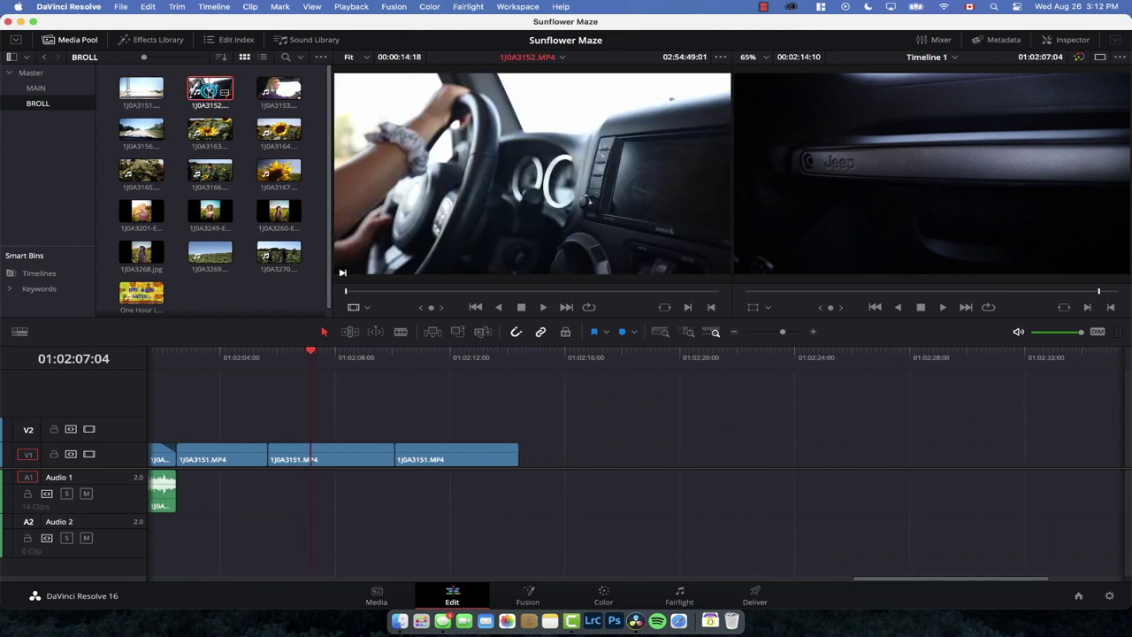
{"action": "left_click_drag", "start_coordinate": [366, 291], "coordinate": [362, 292]}
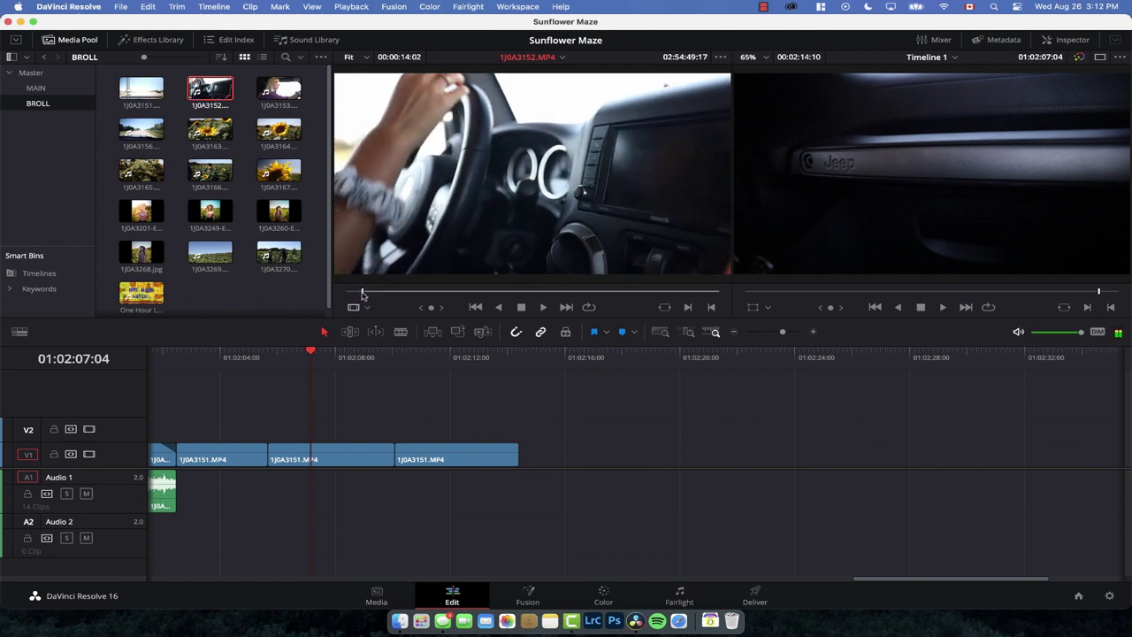
{"action": "left_click_drag", "start_coordinate": [362, 293], "coordinate": [448, 296]}
{"action": "left_click", "coordinate": [362, 293]}
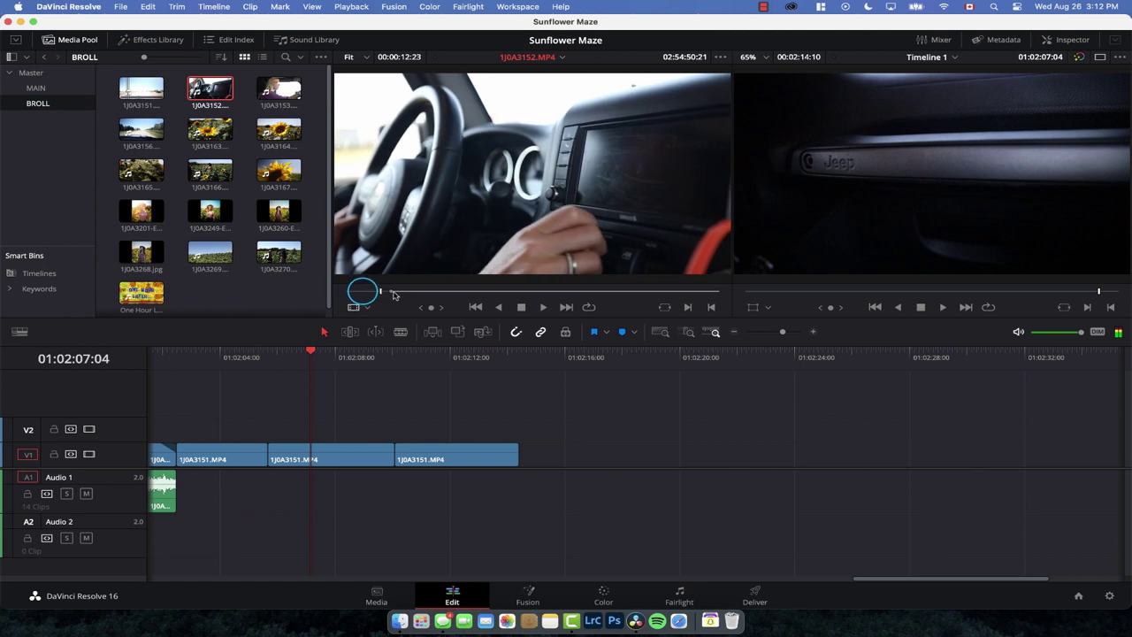
{"action": "left_click_drag", "start_coordinate": [362, 292], "coordinate": [424, 295]}
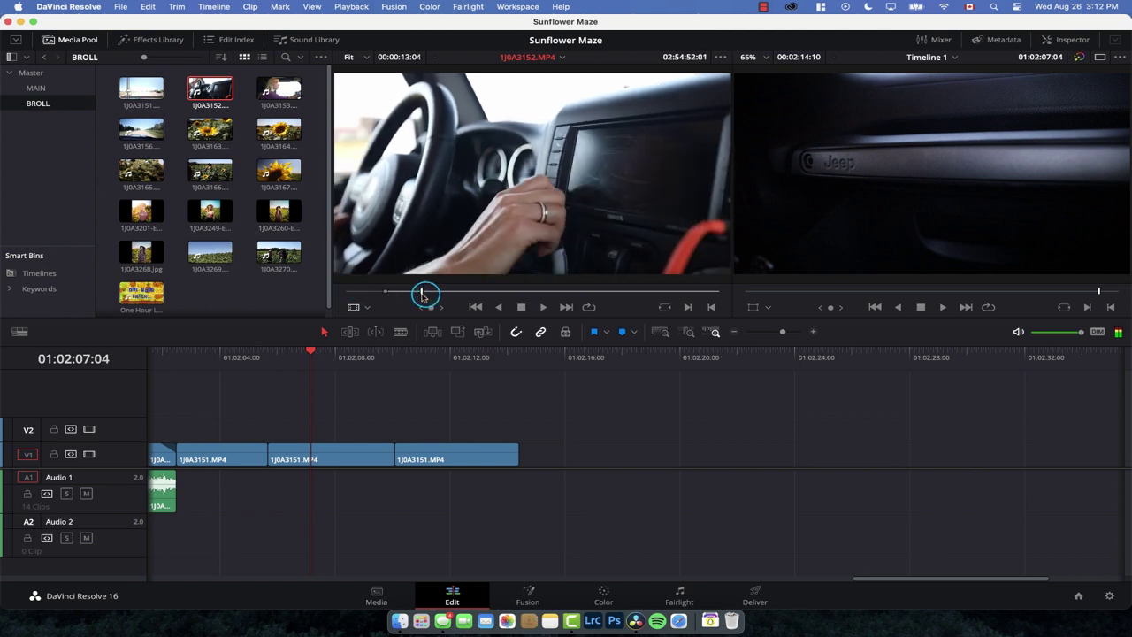
{"action": "left_click_drag", "start_coordinate": [516, 269], "coordinate": [526, 459]}
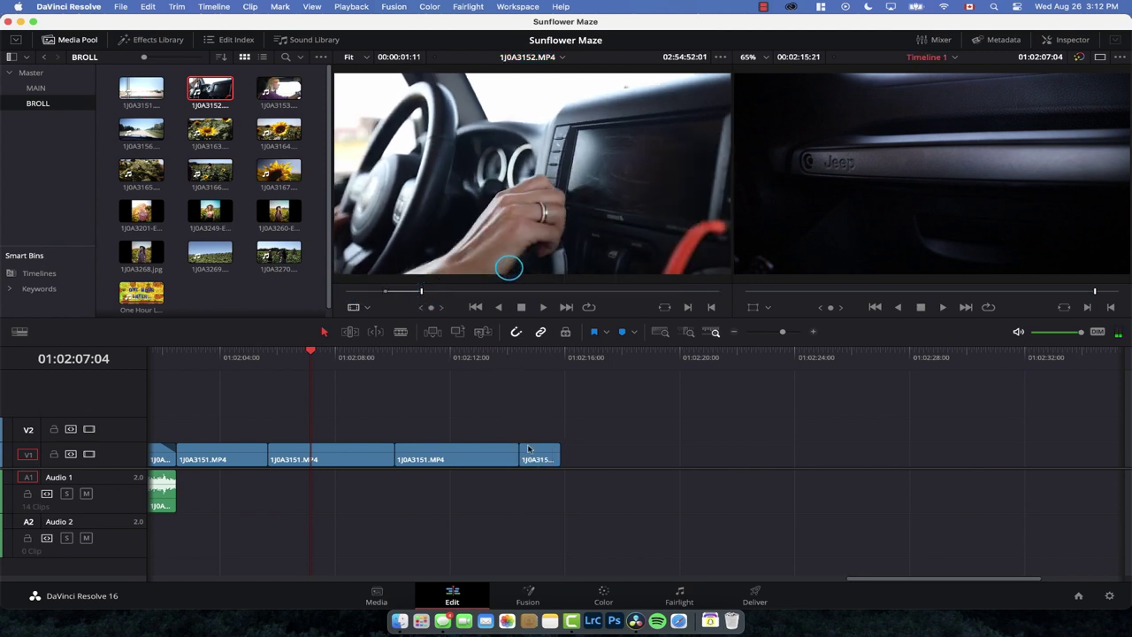
{"action": "mouse_move", "coordinate": [447, 288]}
{"action": "left_mouse_down"}
{"action": "mouse_move", "coordinate": [707, 304]}
{"action": "mouse_move", "coordinate": [632, 307]}
{"action": "mouse_move", "coordinate": [693, 295]}
{"action": "left_mouse_up"}
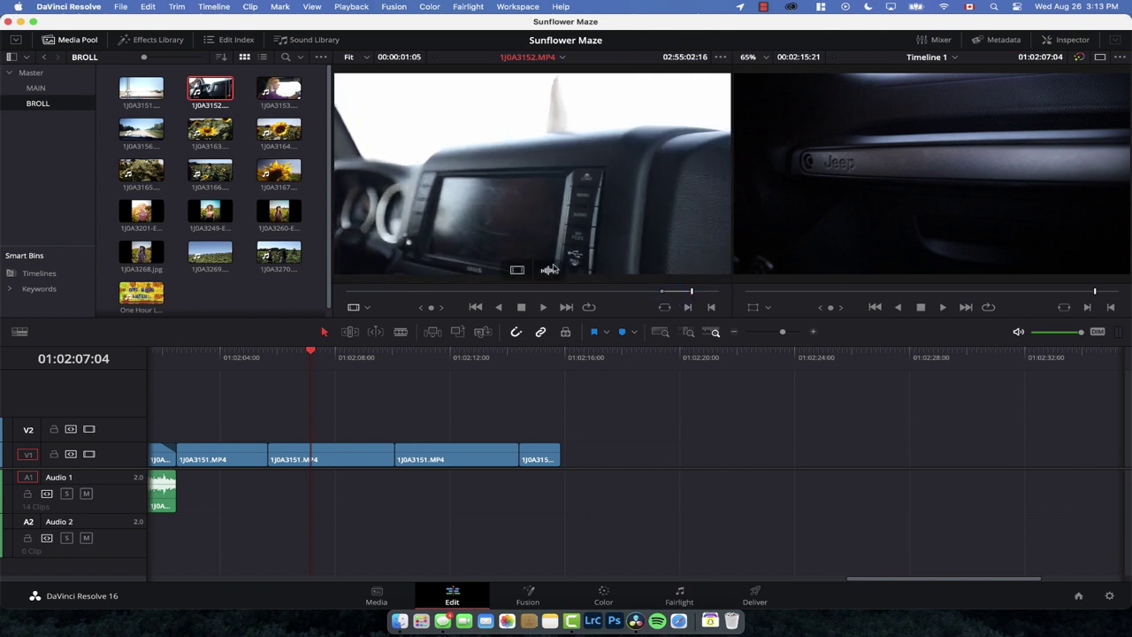
{"action": "left_click_drag", "start_coordinate": [516, 271], "coordinate": [566, 454]}
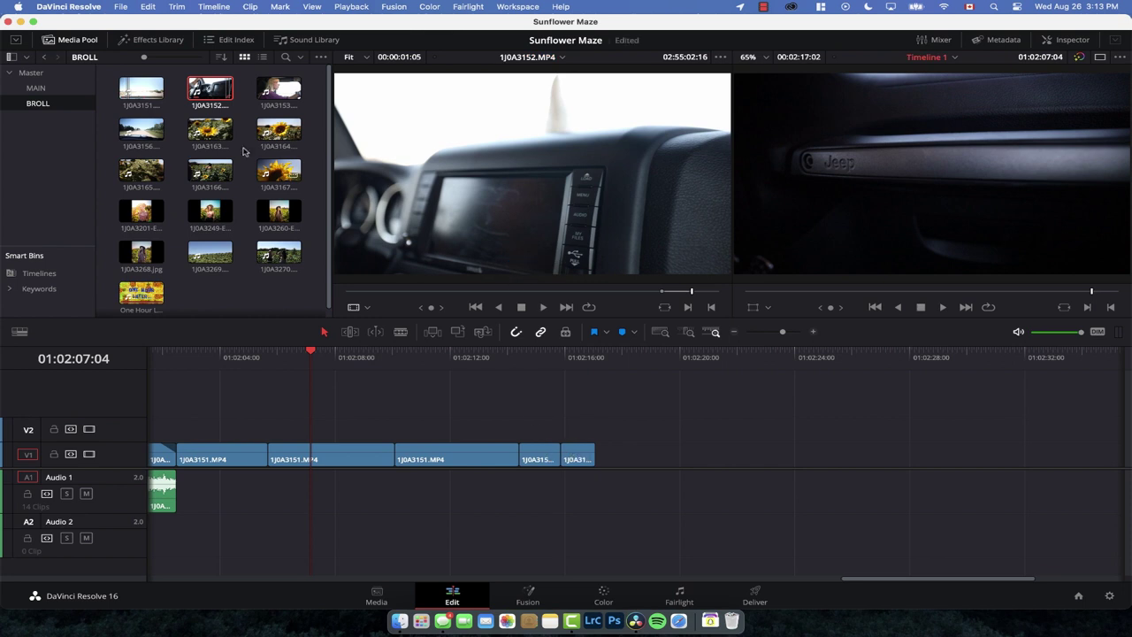
Append the 1J0A3153 smiling driver shot and a 1J0A3156 shot near 01:02:24 to V1.
{"action": "left_click", "coordinate": [282, 90]}
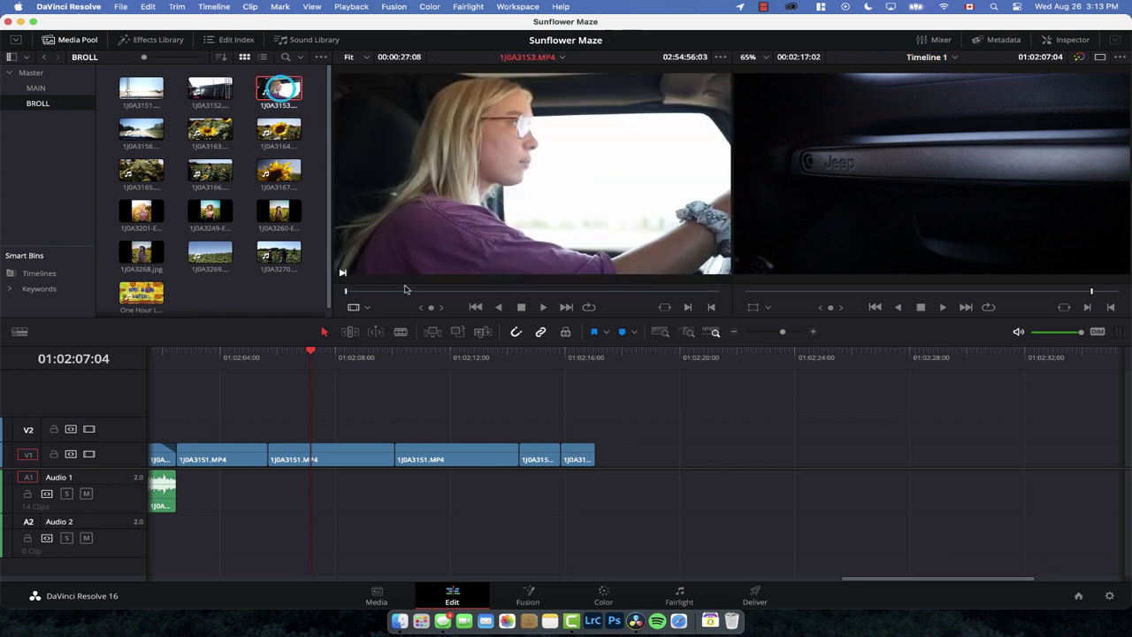
{"action": "left_click_drag", "start_coordinate": [392, 290], "coordinate": [682, 299]}
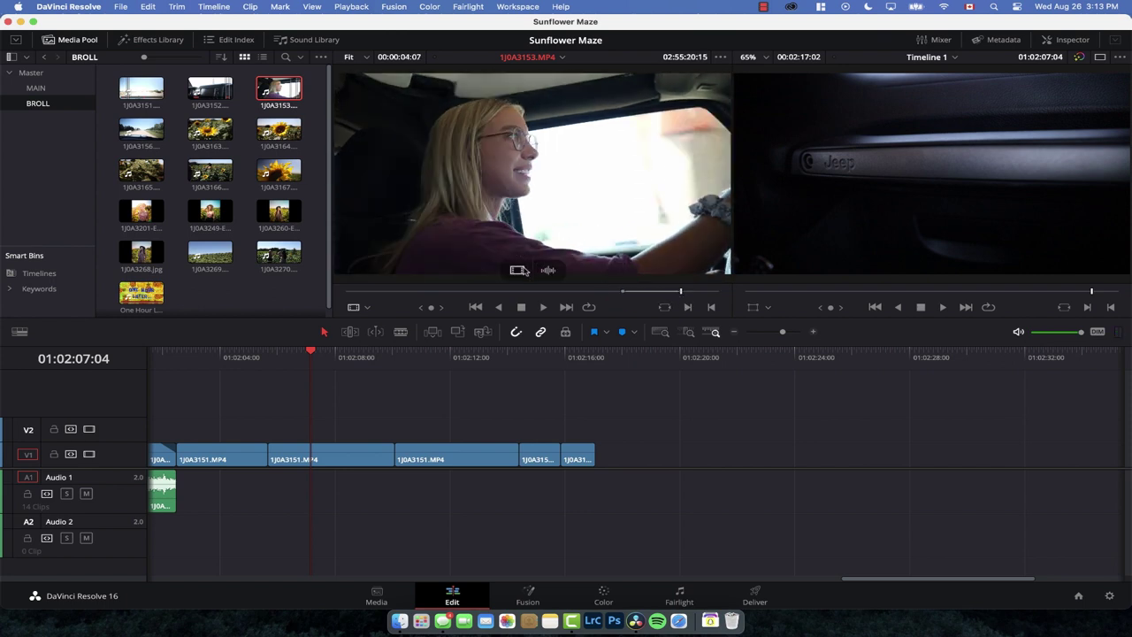
{"action": "left_click_drag", "start_coordinate": [520, 270], "coordinate": [606, 471]}
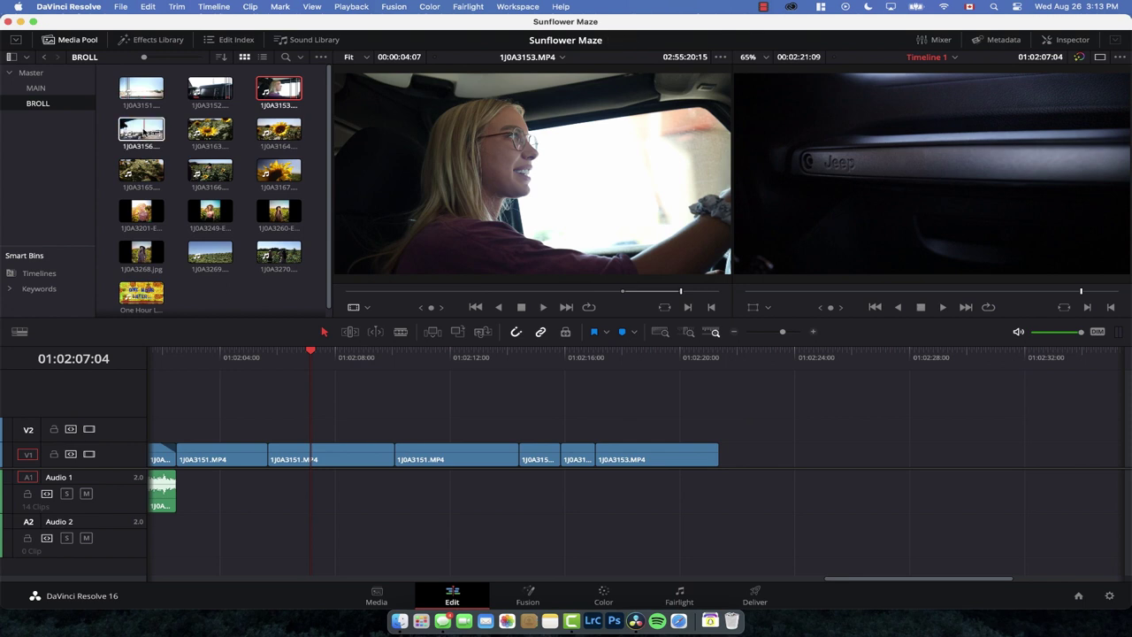
{"action": "double_click", "coordinate": [141, 131]}
{"action": "mouse_move", "coordinate": [353, 291]}
{"action": "left_mouse_down"}
{"action": "mouse_move", "coordinate": [484, 291]}
{"action": "mouse_move", "coordinate": [434, 284]}
{"action": "left_mouse_up"}
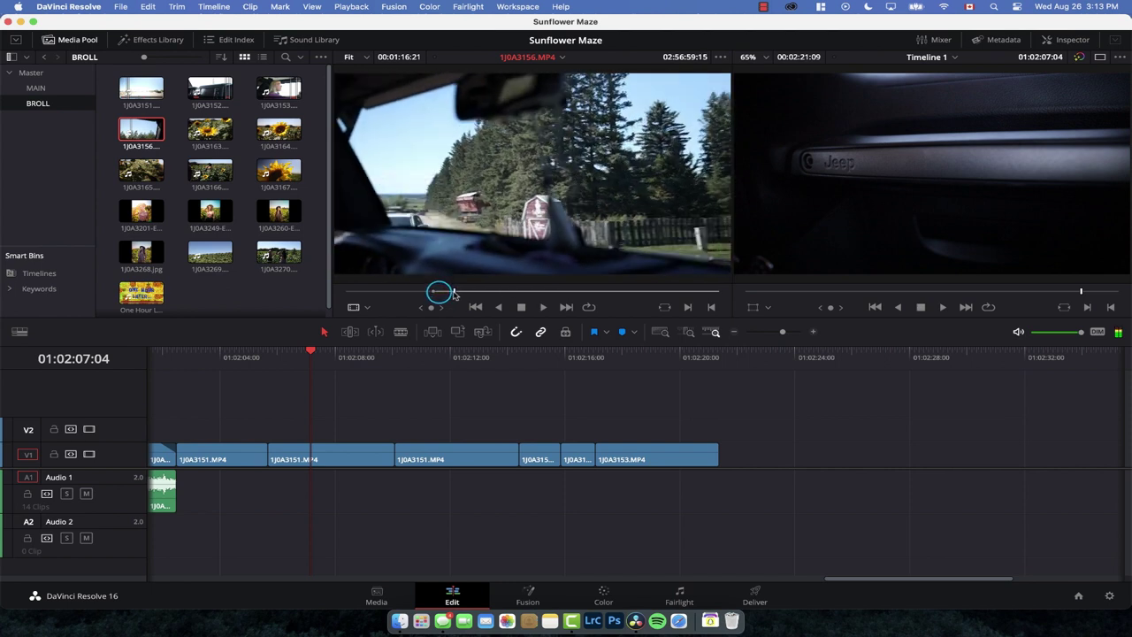
{"action": "left_click_drag", "start_coordinate": [435, 288], "coordinate": [458, 294]}
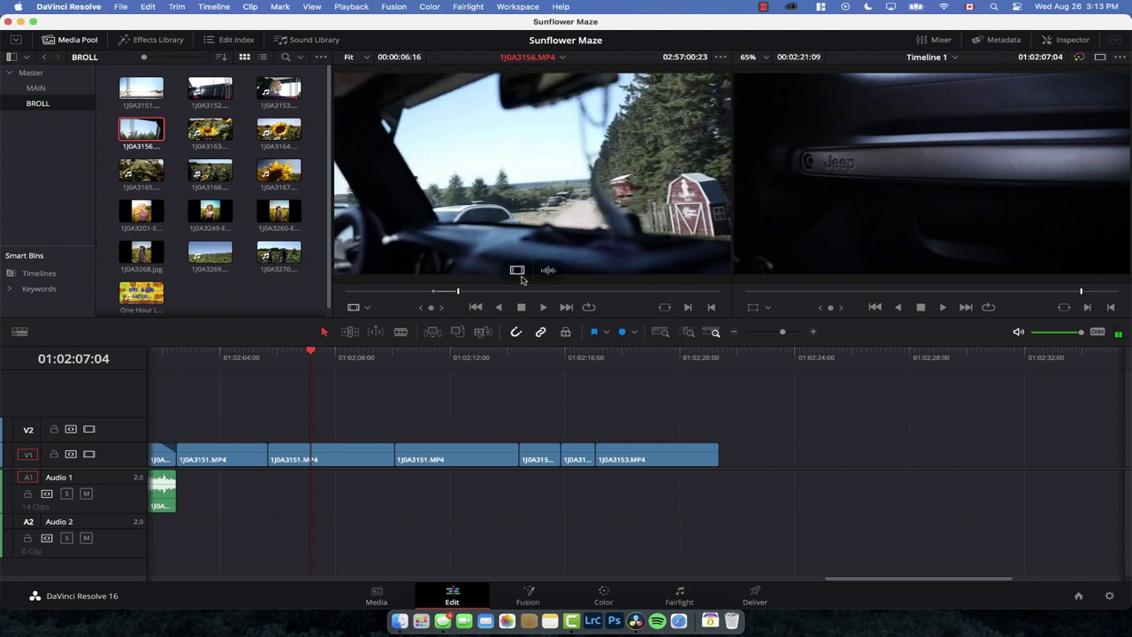
{"action": "left_click_drag", "start_coordinate": [520, 276], "coordinate": [791, 454]}
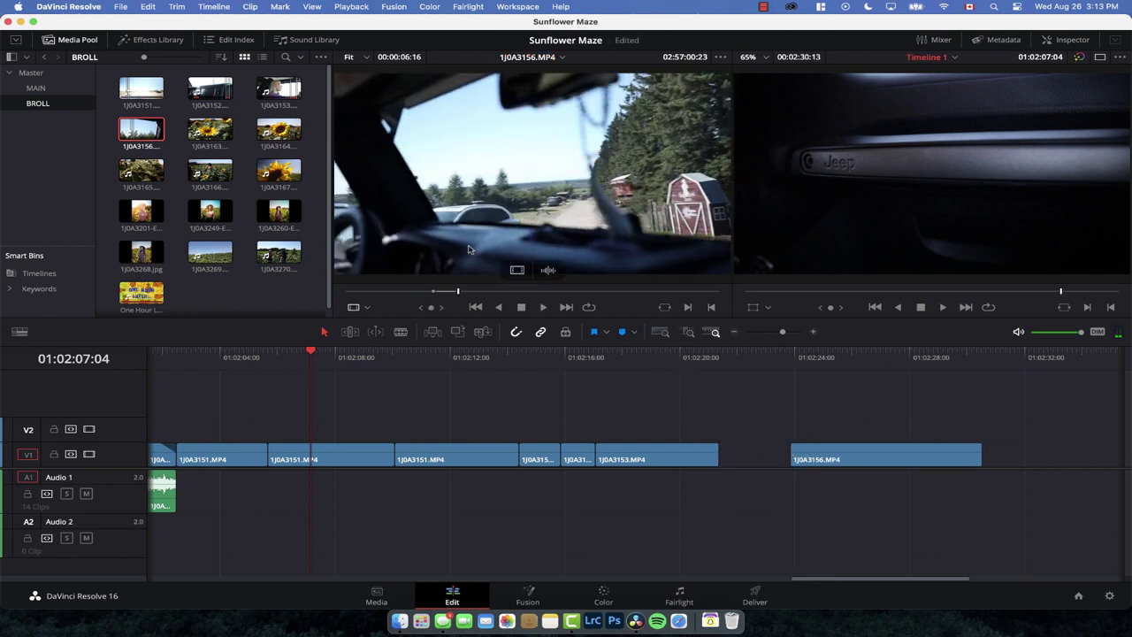
Layer the 1J0A3156 tassel shot on V2, push the V1 clip after it, and cue the farm sign shot.
{"action": "left_click_drag", "start_coordinate": [498, 291], "coordinate": [619, 295]}
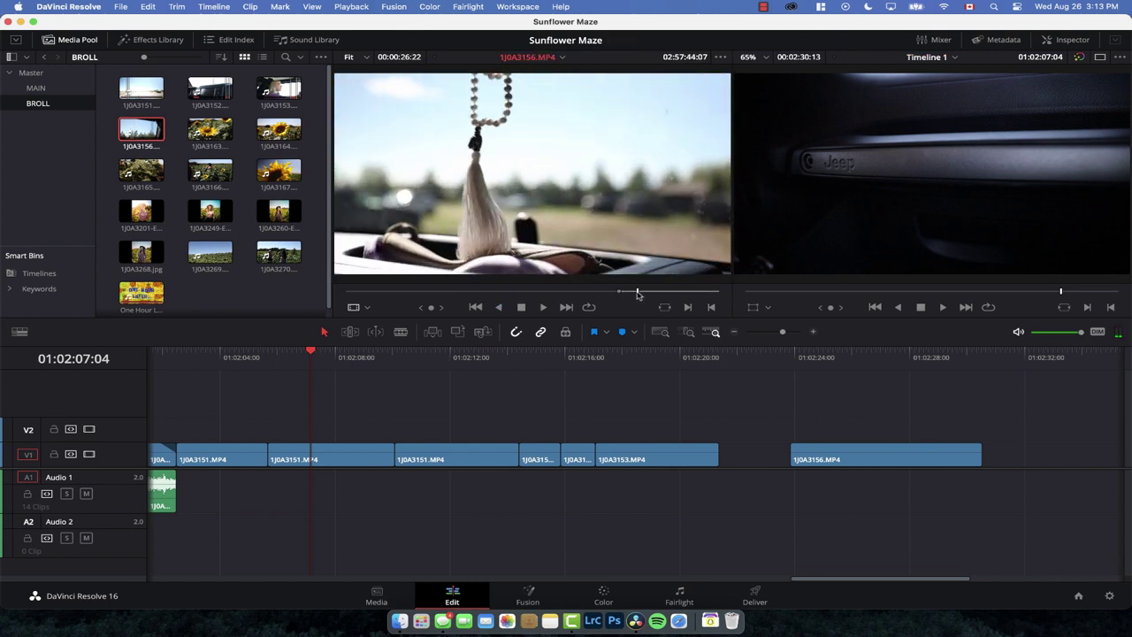
{"action": "left_click_drag", "start_coordinate": [637, 295], "coordinate": [639, 293]}
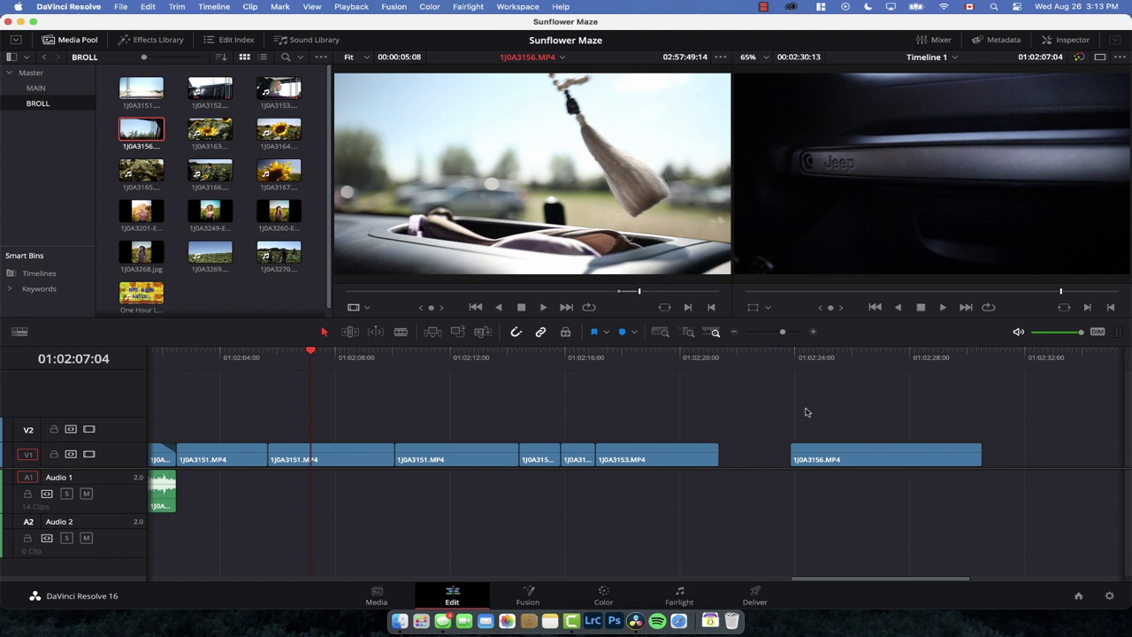
{"action": "mouse_move", "coordinate": [519, 272]}
{"action": "left_mouse_down"}
{"action": "mouse_move", "coordinate": [736, 412]}
{"action": "mouse_move", "coordinate": [724, 429]}
{"action": "left_mouse_up"}
{"action": "left_click_drag", "start_coordinate": [844, 458], "coordinate": [928, 465]}
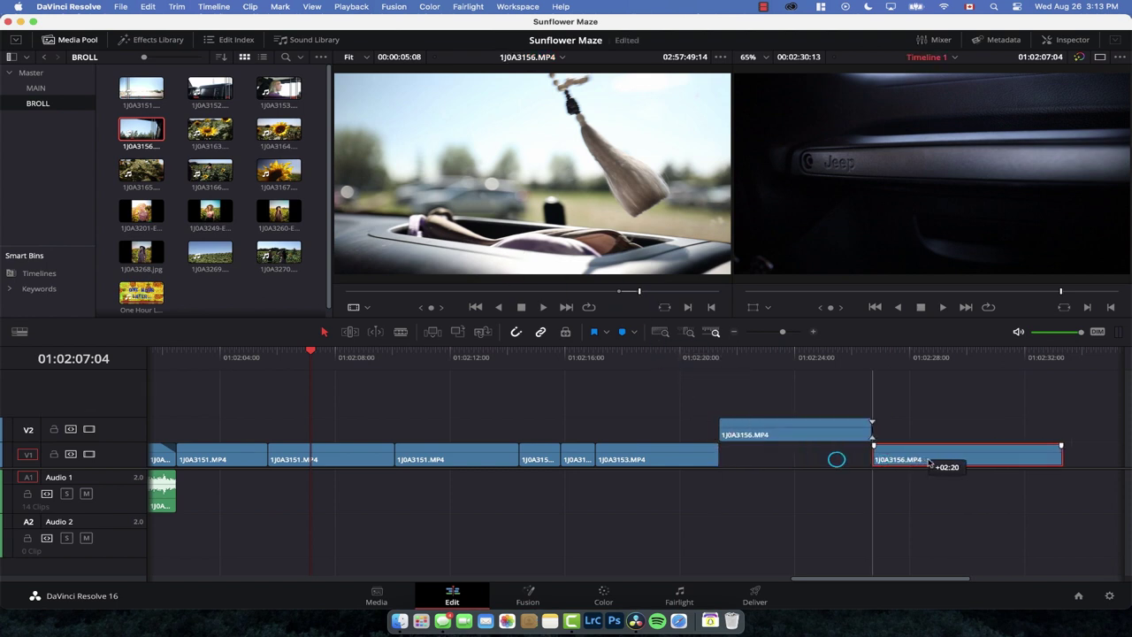
{"action": "left_click_drag", "start_coordinate": [532, 297], "coordinate": [493, 293]}
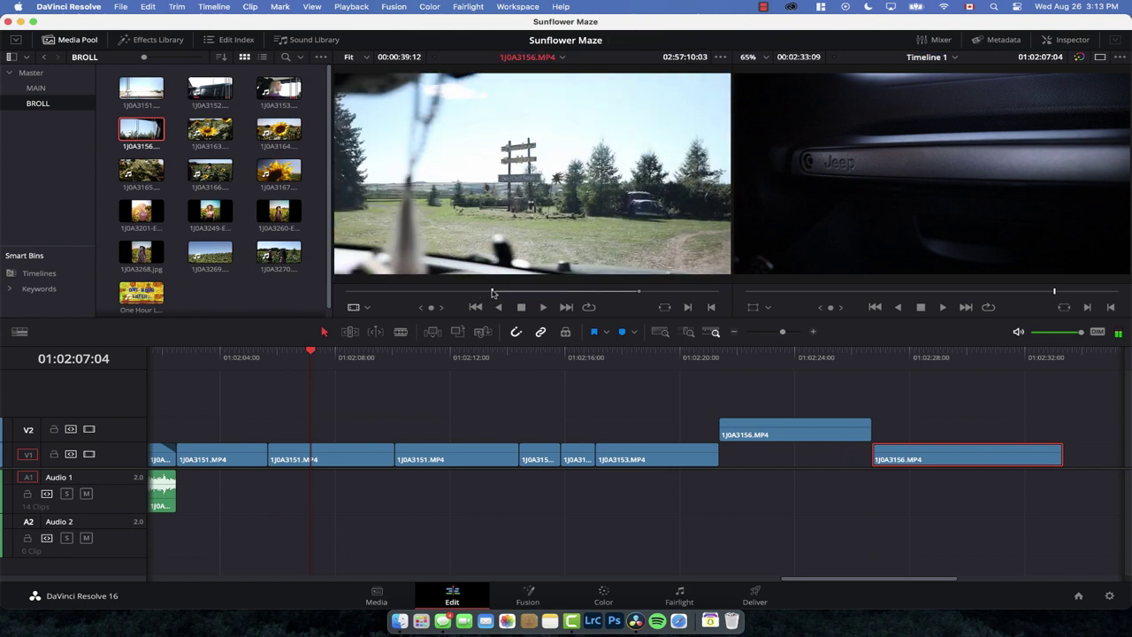
{"action": "left_click_drag", "start_coordinate": [493, 293], "coordinate": [477, 300]}
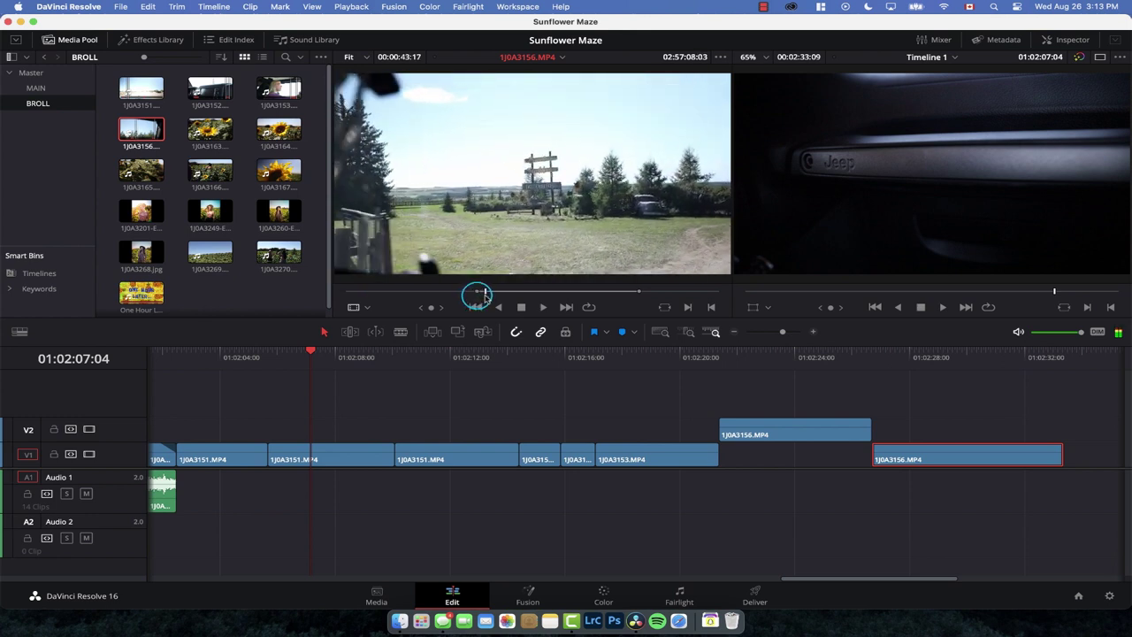
{"action": "left_click_drag", "start_coordinate": [477, 295], "coordinate": [486, 298]}
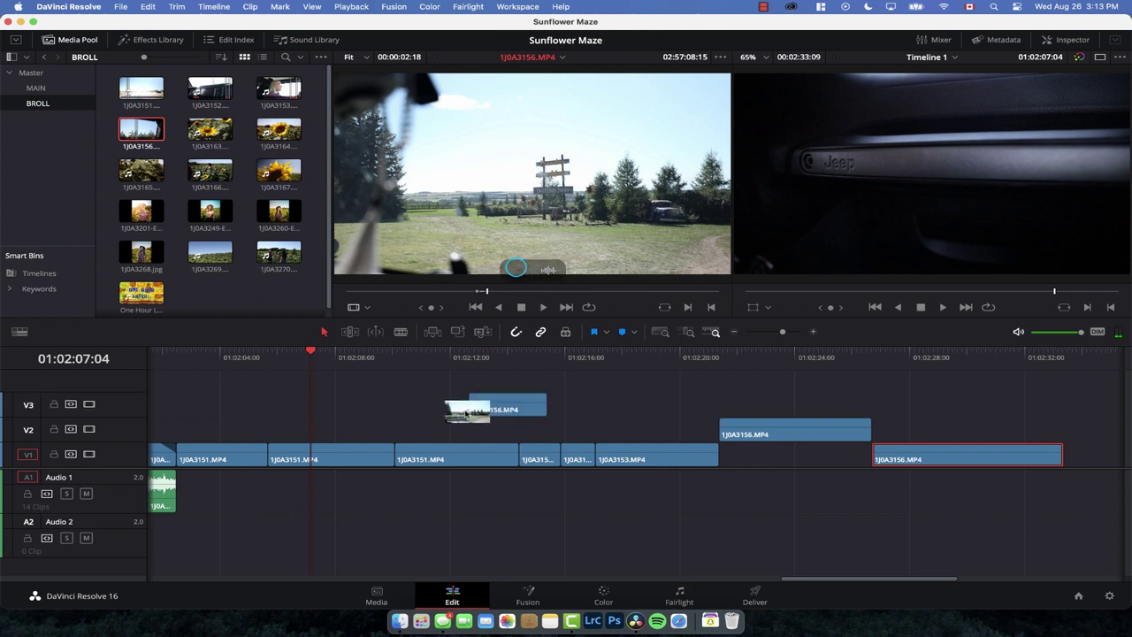
Drop the farm sign shot onto a new V3 track and zoom its image to 2.180.
{"action": "left_click_drag", "start_coordinate": [518, 270], "coordinate": [482, 407]}
{"action": "left_click", "coordinate": [475, 357]}
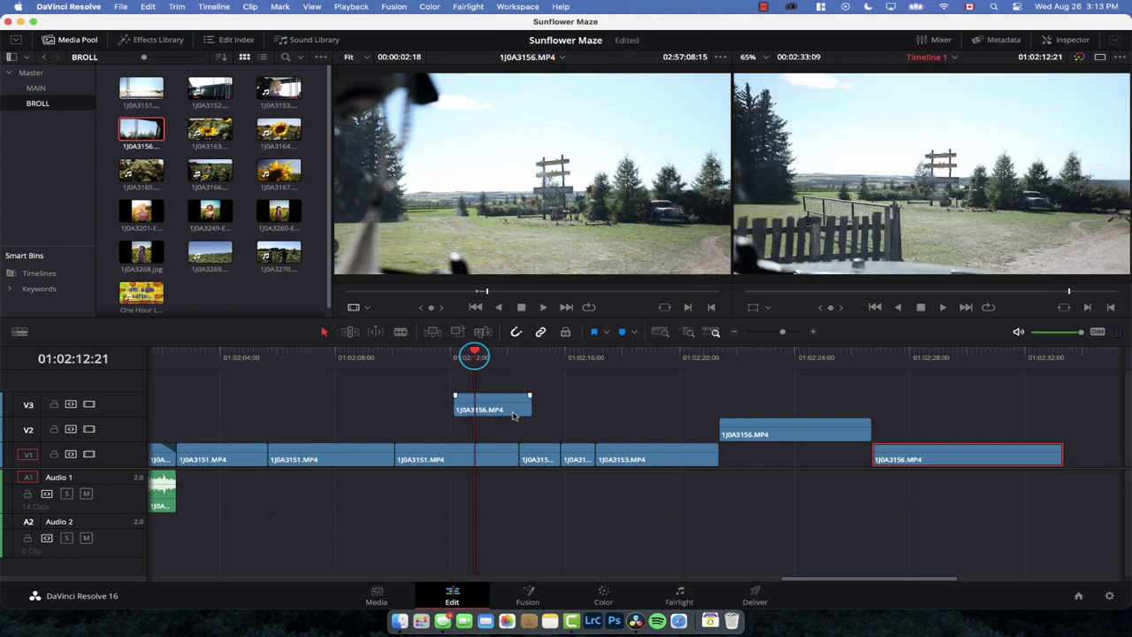
{"action": "left_click", "coordinate": [1073, 40]}
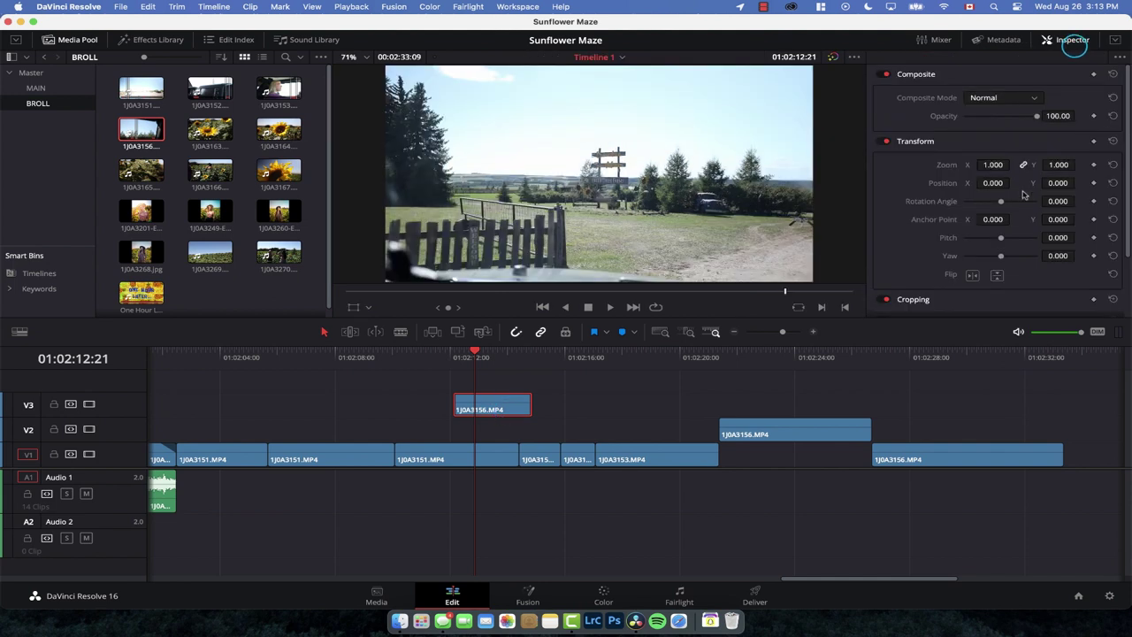
{"action": "left_click_drag", "start_coordinate": [992, 164], "coordinate": [995, 164]}
{"action": "left_click_drag", "start_coordinate": [994, 164], "coordinate": [1017, 164]}
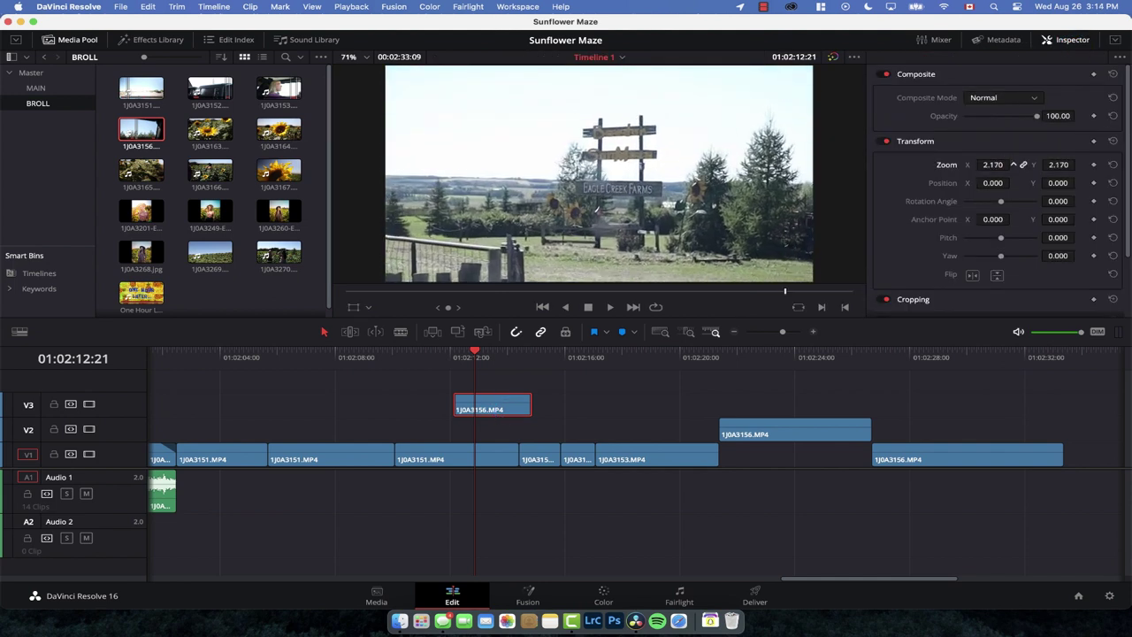
Move the zoomed farm sign clip to the end of V1, stabilize it, and review playback.
{"action": "left_click_drag", "start_coordinate": [492, 413], "coordinate": [638, 479]}
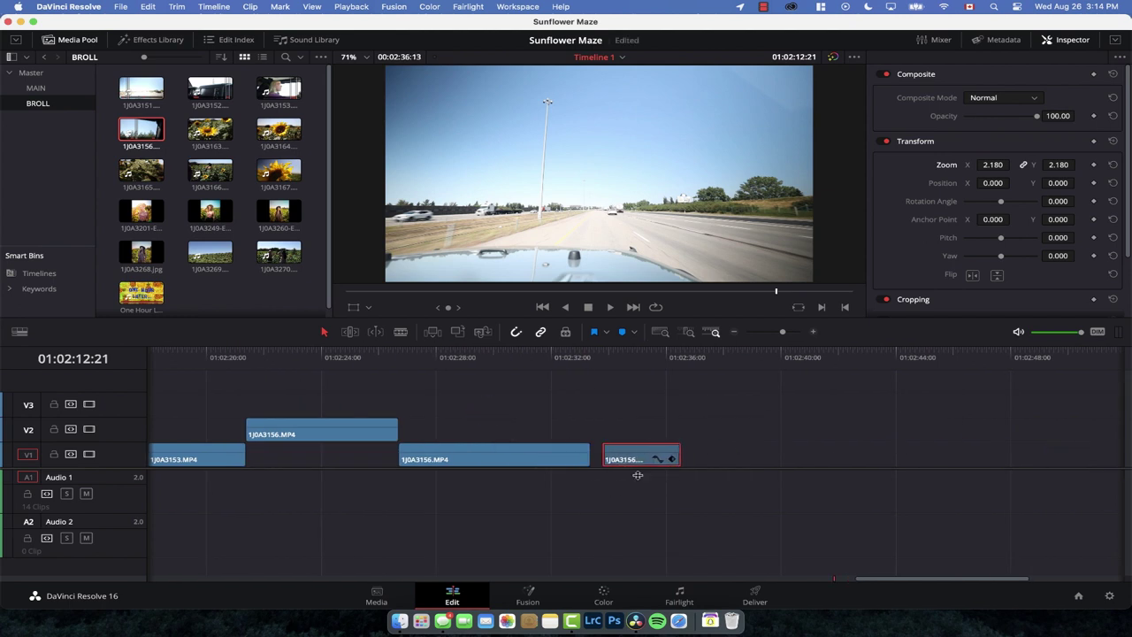
{"action": "left_click", "coordinate": [494, 377]}
{"action": "key", "text": "space"}
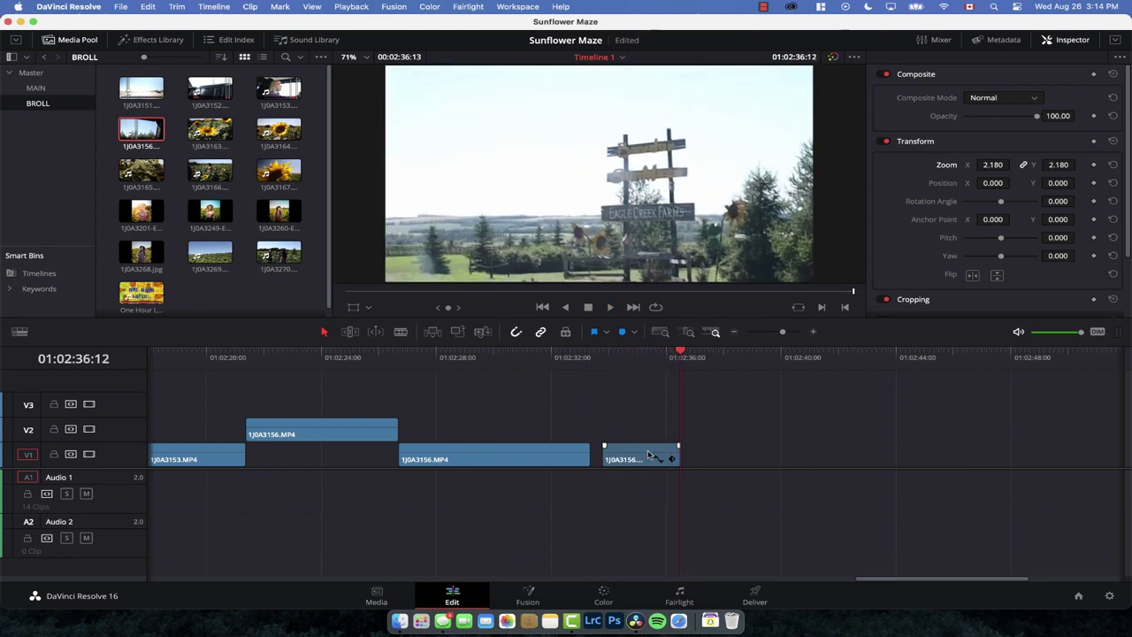
{"action": "left_click", "coordinate": [638, 361]}
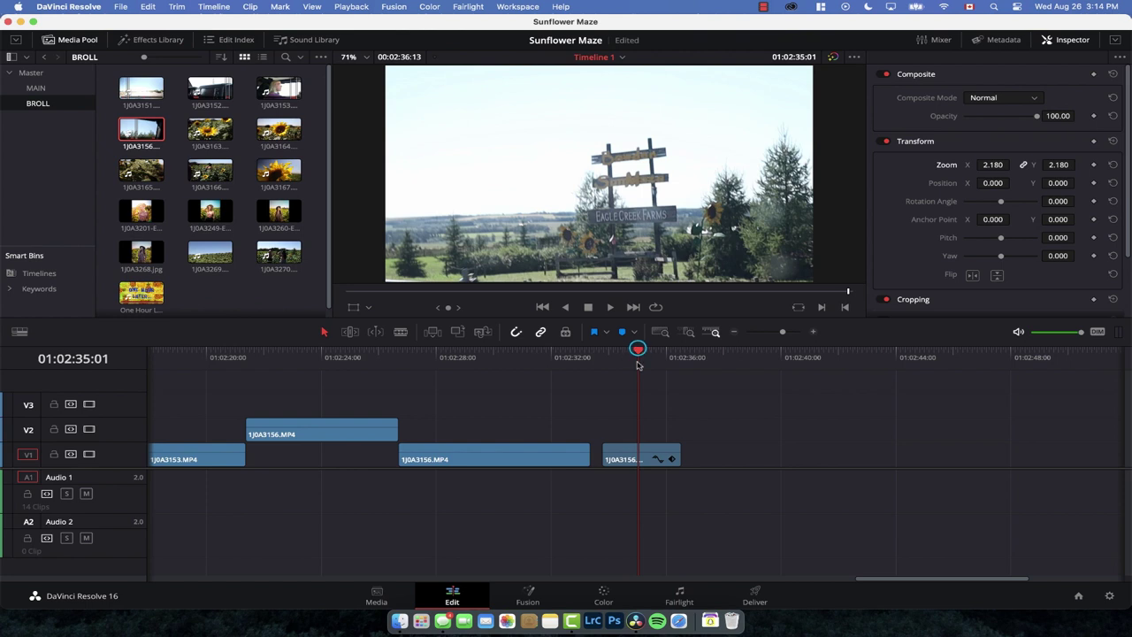
{"action": "scroll", "coordinate": [917, 255], "scroll_direction": "down", "scroll_amount": 3}
{"action": "left_click", "coordinate": [918, 264]}
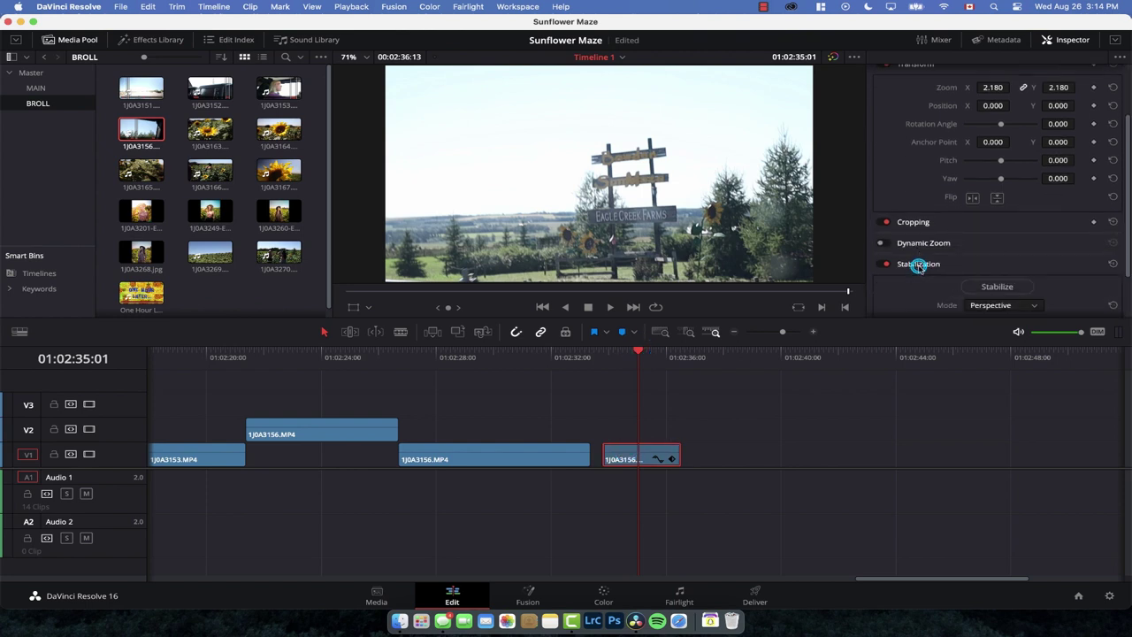
{"action": "left_click", "coordinate": [994, 288]}
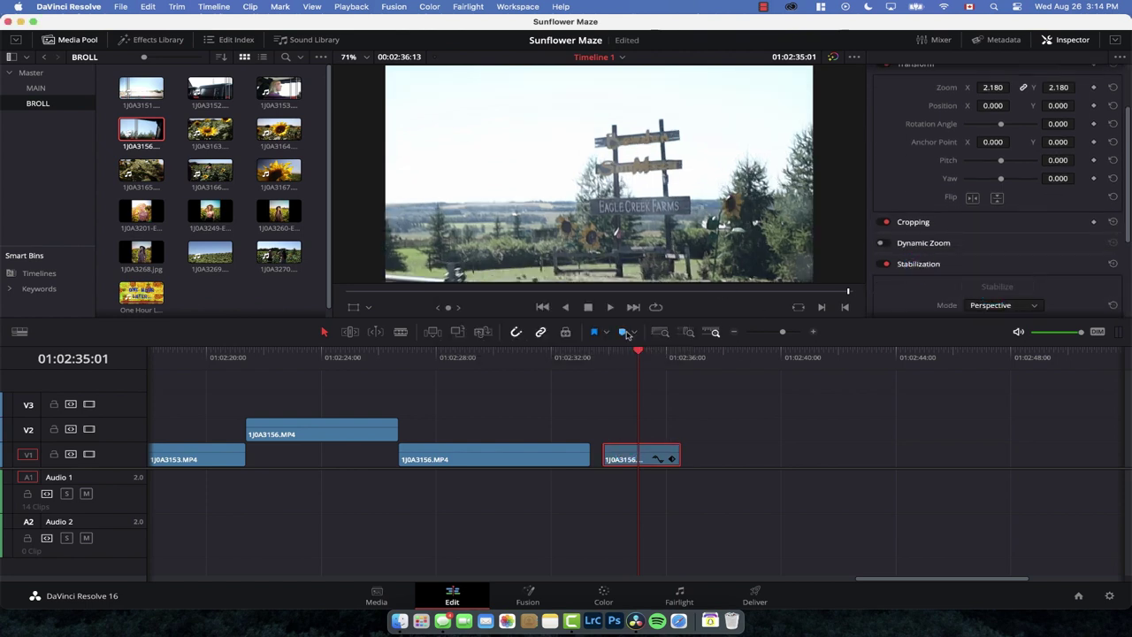
{"action": "left_click", "coordinate": [601, 361]}
{"action": "key", "text": "space"}
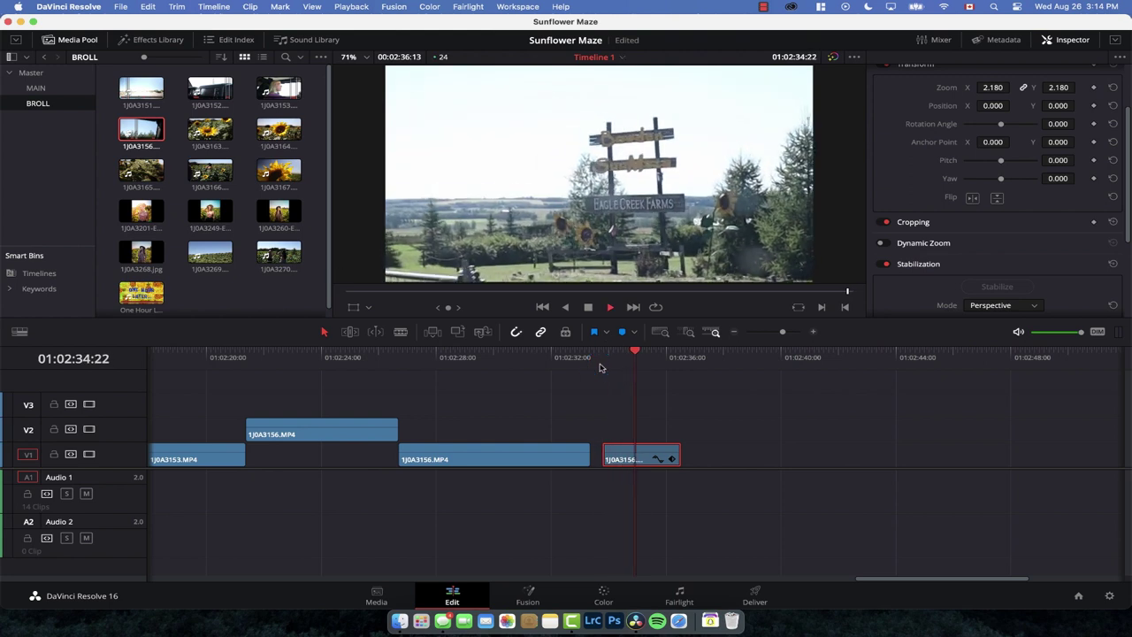
{"action": "key", "text": "space"}
Turn stabilization off for the final clip, play the ending, and zoom the timeline to fit.
{"action": "left_click", "coordinate": [885, 265]}
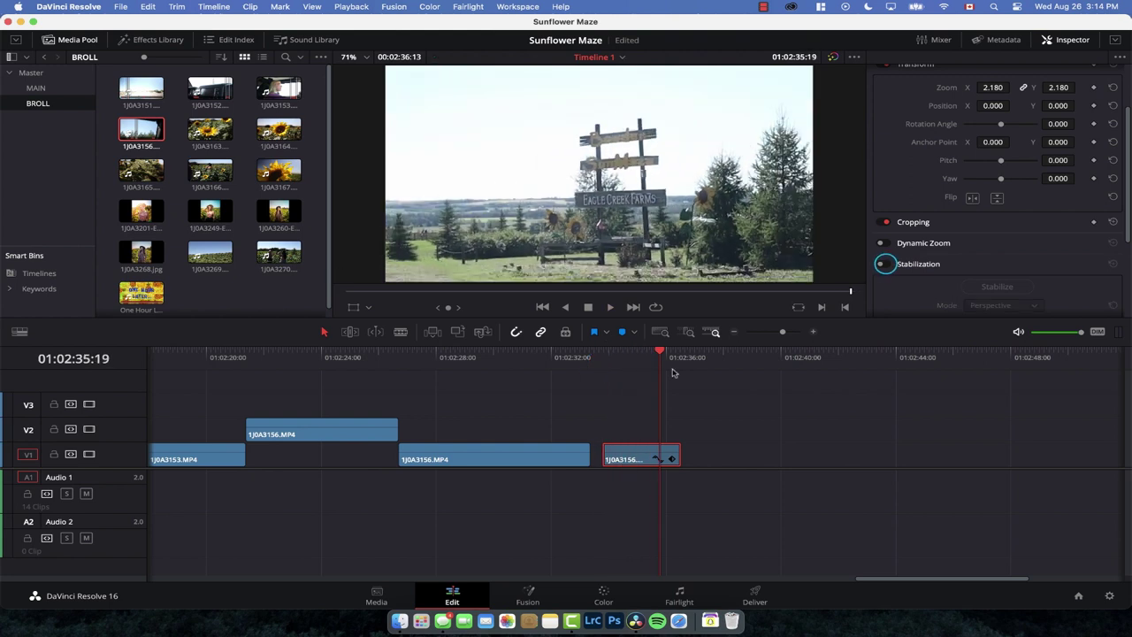
{"action": "key", "text": "space"}
{"action": "key", "text": "shift+z"}
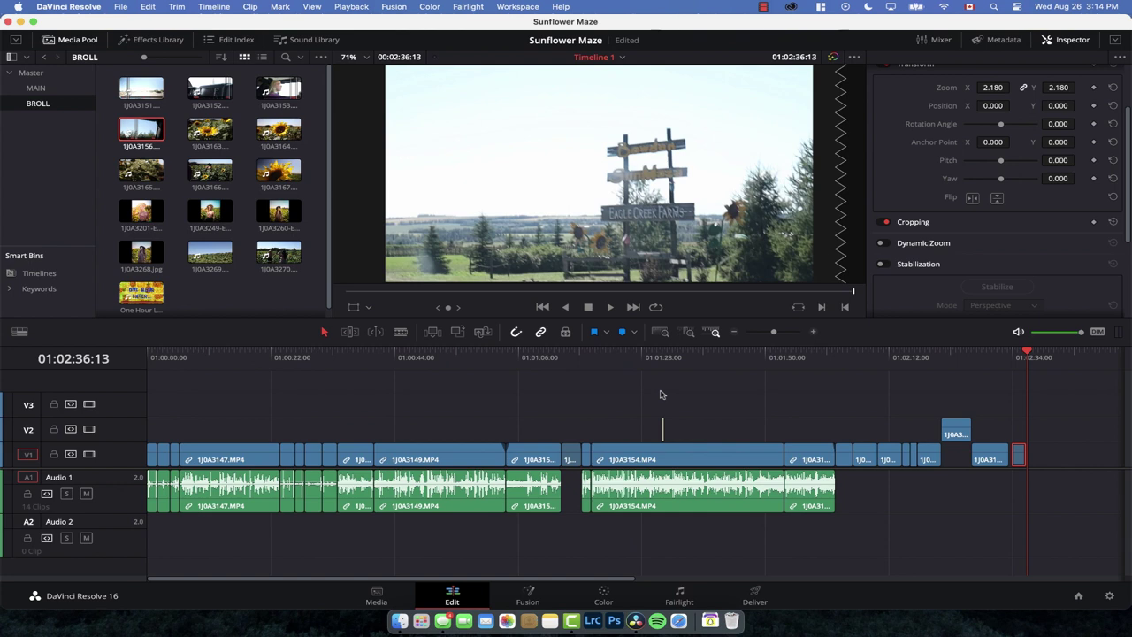
{"action": "left_click", "coordinate": [678, 621]}
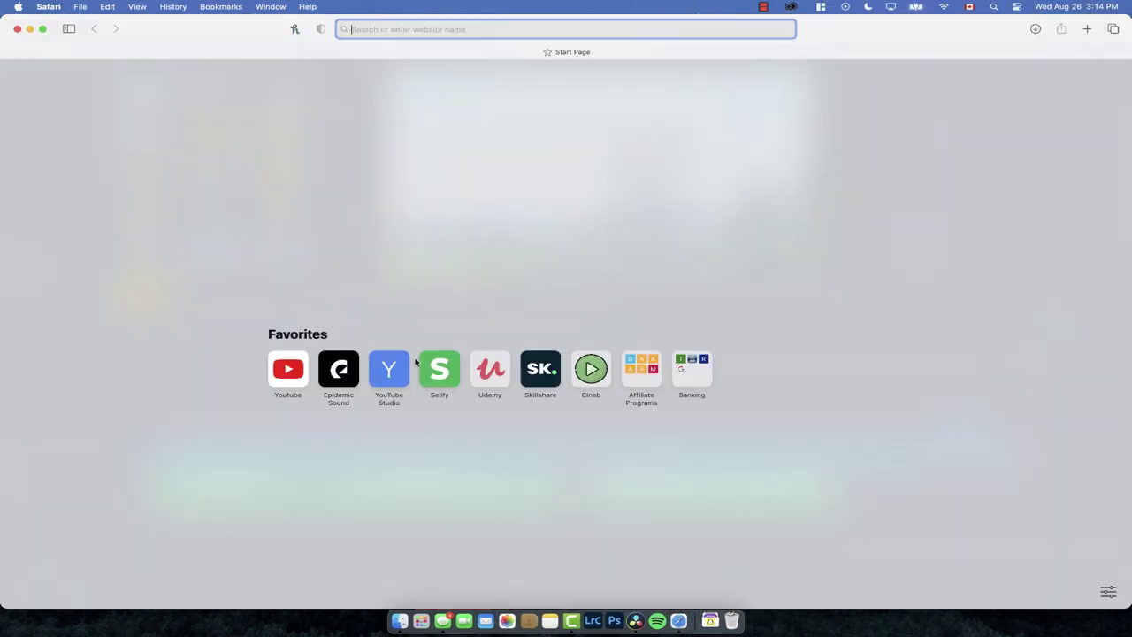
Open the Epidemic Sound site in Safari and scroll down to Staff Picks.
{"action": "left_click", "coordinate": [334, 374]}
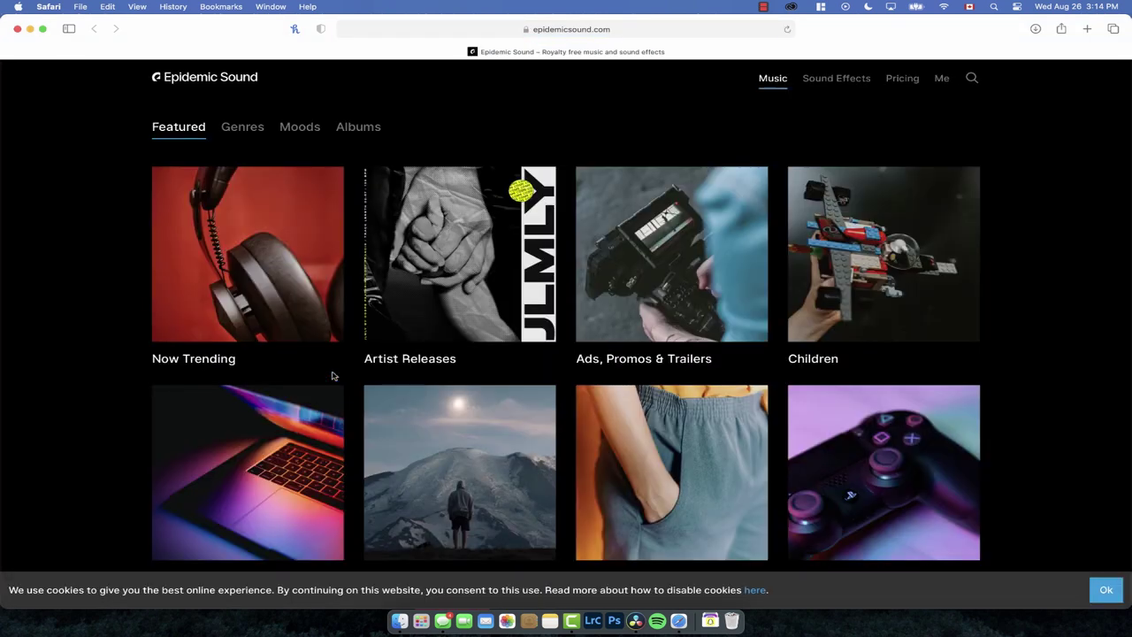
{"action": "scroll", "coordinate": [332, 376], "scroll_direction": "down", "scroll_amount": 2}
{"action": "scroll", "coordinate": [333, 376], "scroll_direction": "down", "scroll_amount": 3}
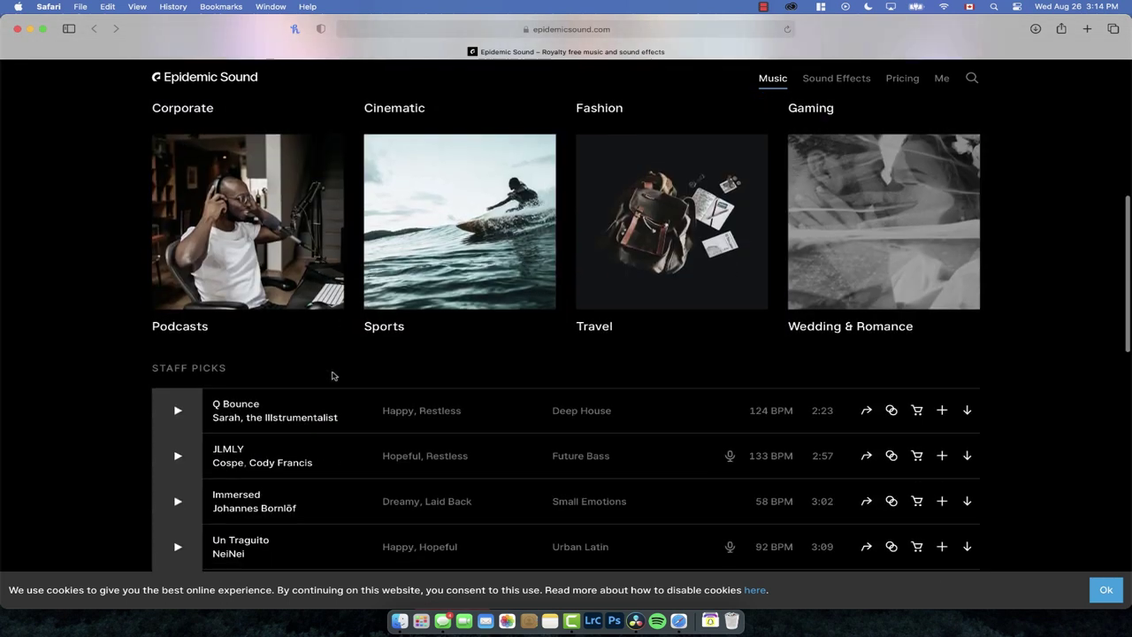
{"action": "scroll", "coordinate": [333, 376], "scroll_direction": "down", "scroll_amount": 3}
{"action": "scroll", "coordinate": [332, 376], "scroll_direction": "up", "scroll_amount": 1}
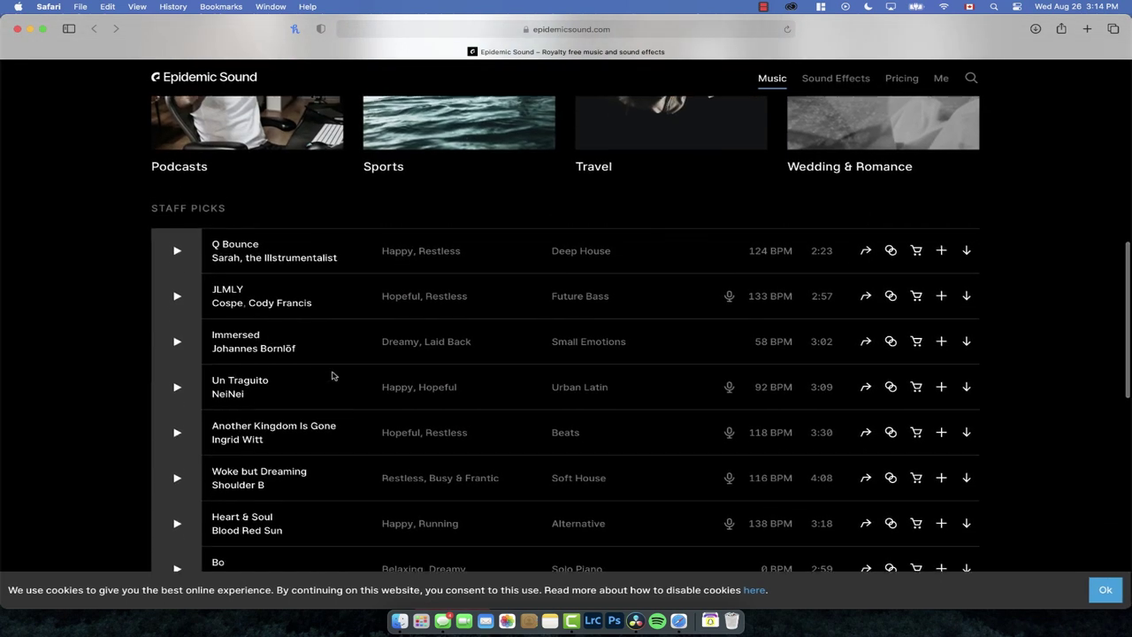
{"action": "scroll", "coordinate": [333, 375], "scroll_direction": "down", "scroll_amount": 1}
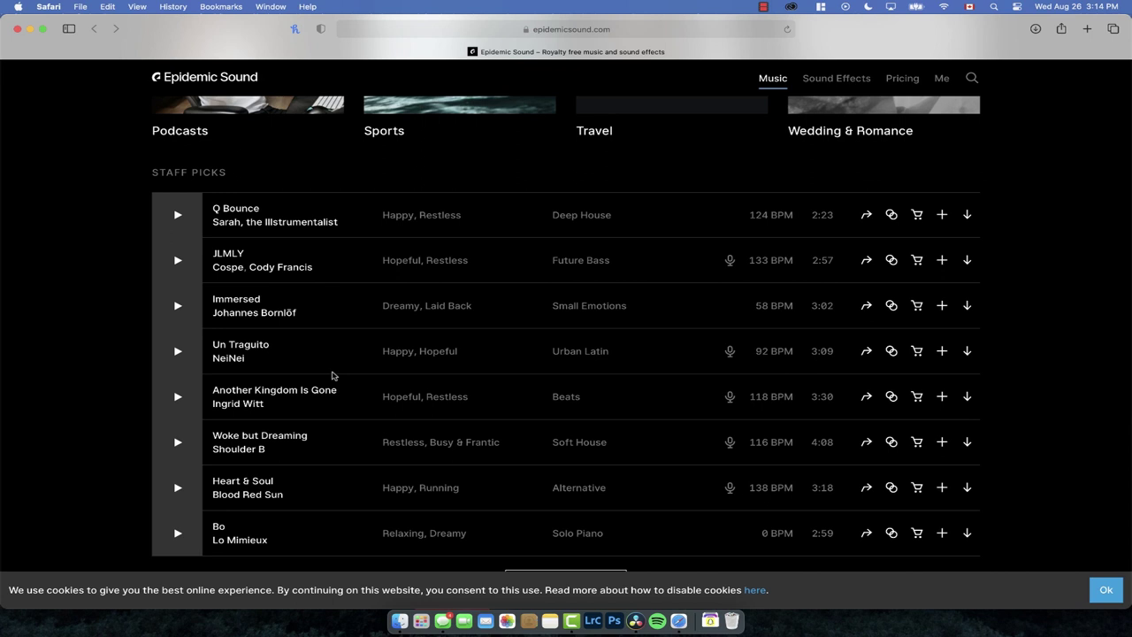
Preview Another Kingdom Is Gone, Woke but Dreaming, then Heart & Soul from 00:15, dismissing cookies.
{"action": "left_click", "coordinate": [177, 396]}
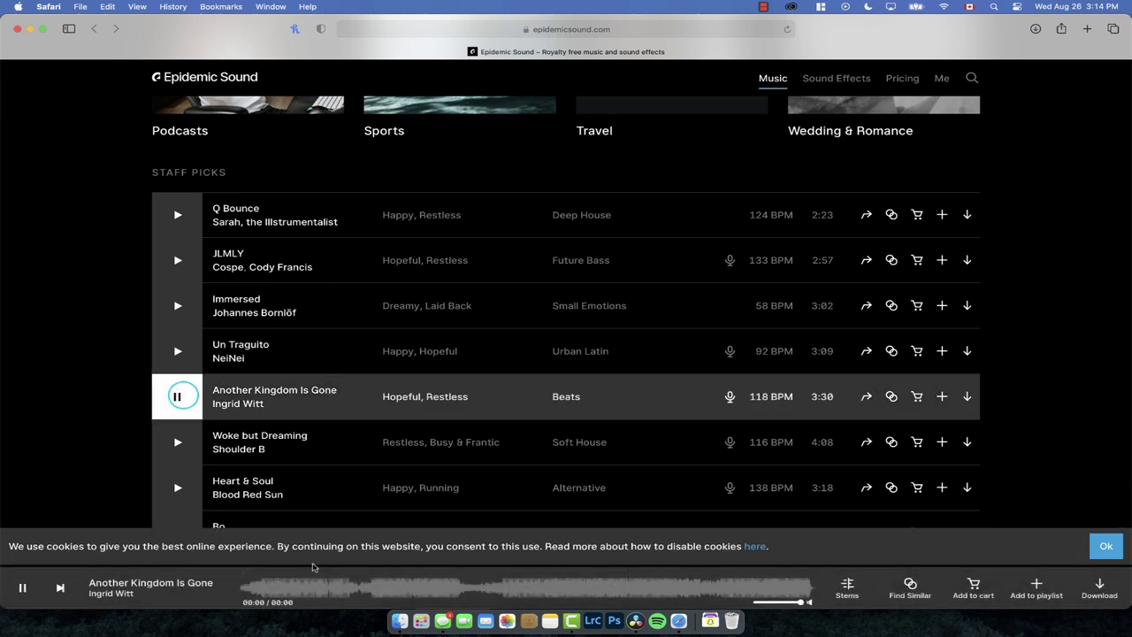
{"action": "left_click", "coordinate": [1107, 546]}
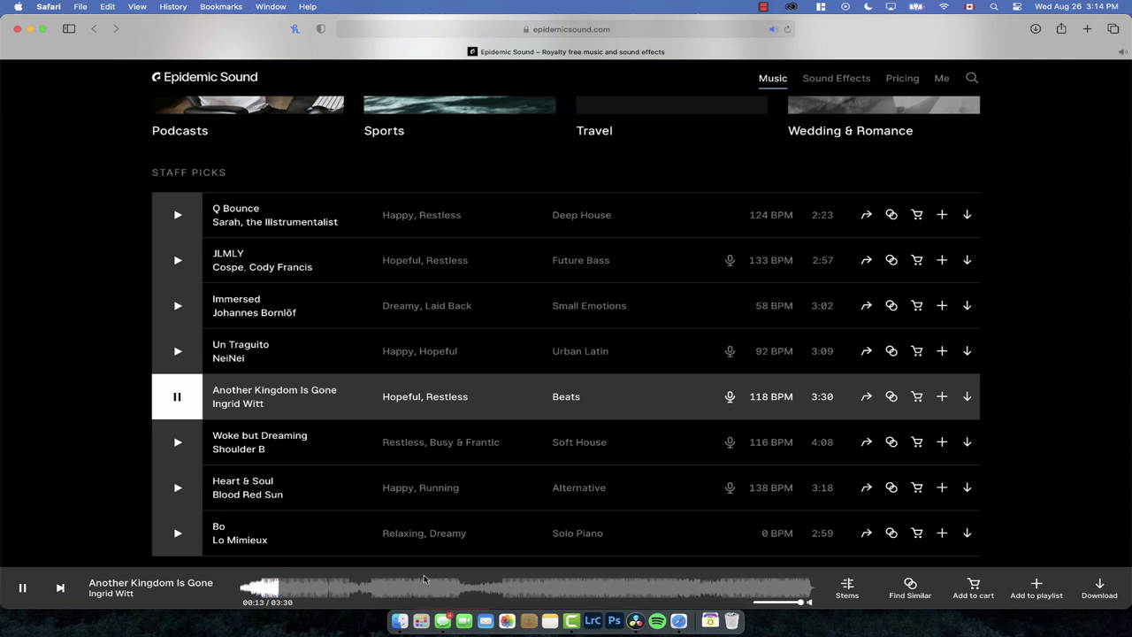
{"action": "left_click", "coordinate": [305, 442]}
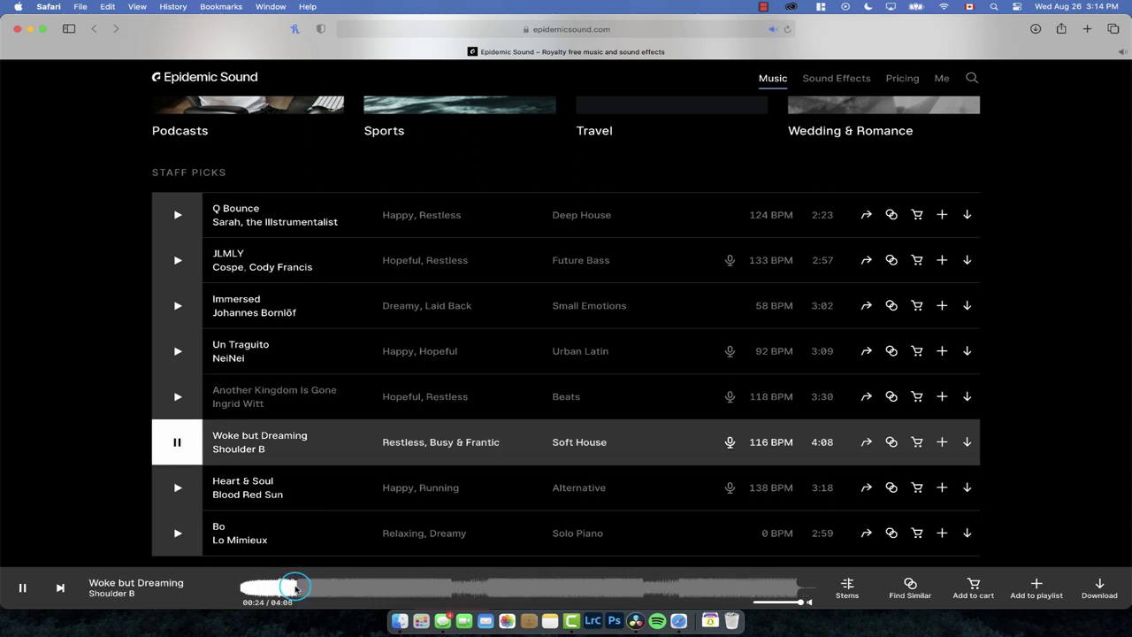
{"action": "left_click", "coordinate": [178, 489]}
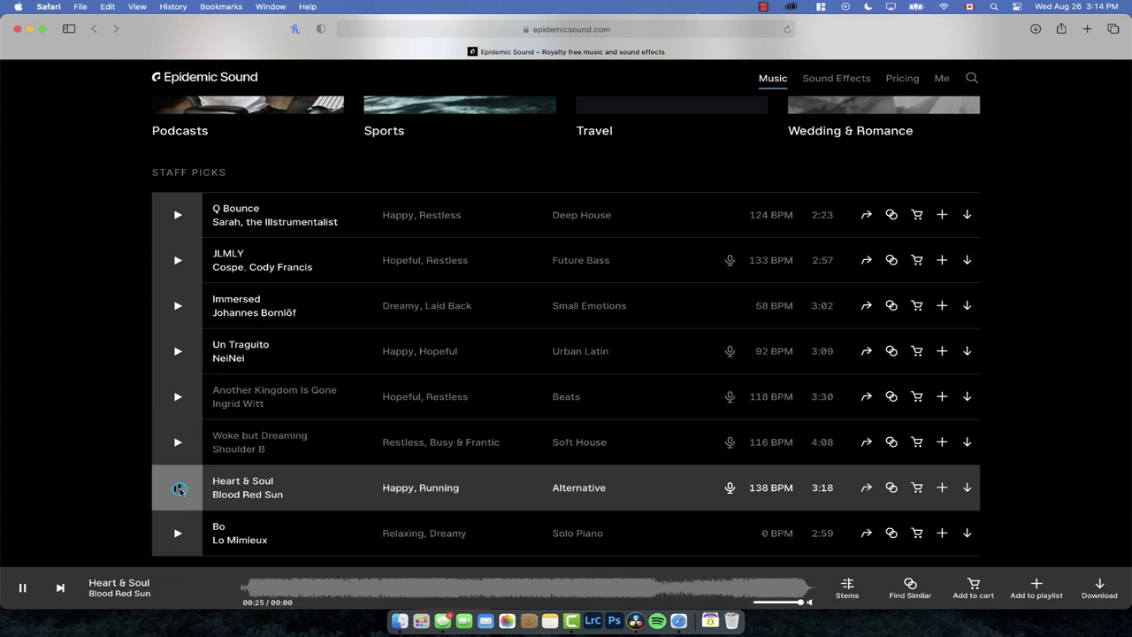
{"action": "left_click", "coordinate": [285, 589]}
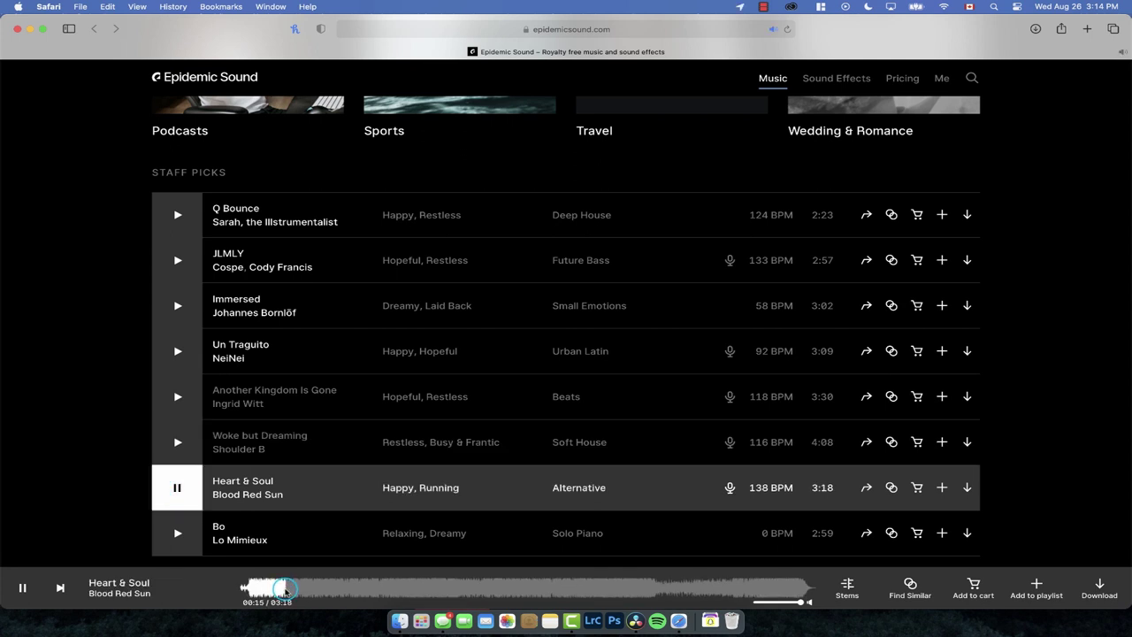
{"action": "scroll", "coordinate": [336, 487], "scroll_direction": "down", "scroll_amount": 2}
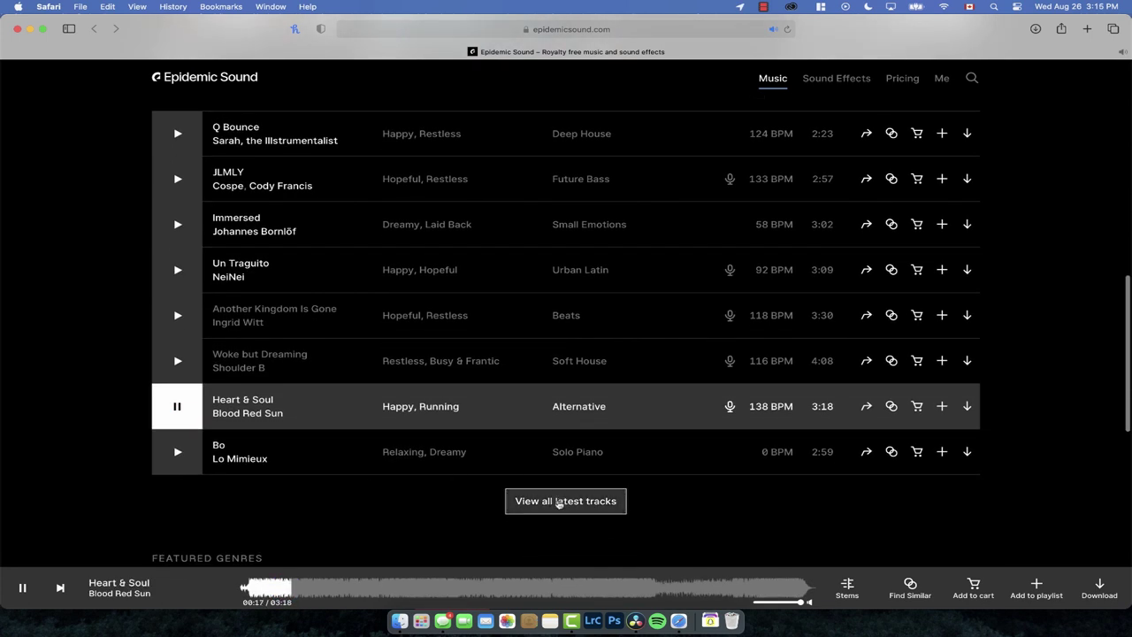
Preview the track Stone Cookies from the full latest tracks list.
{"action": "left_click", "coordinate": [525, 503]}
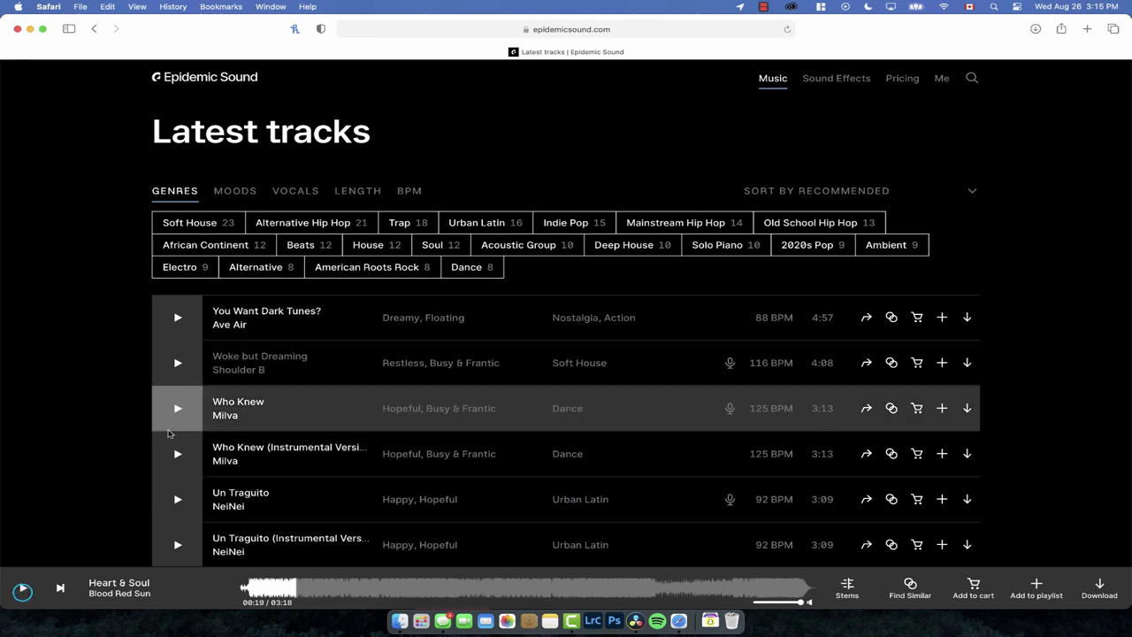
{"action": "scroll", "coordinate": [281, 372], "scroll_direction": "down", "scroll_amount": 1}
{"action": "scroll", "coordinate": [281, 373], "scroll_direction": "down", "scroll_amount": 4}
{"action": "scroll", "coordinate": [281, 372], "scroll_direction": "down", "scroll_amount": 3}
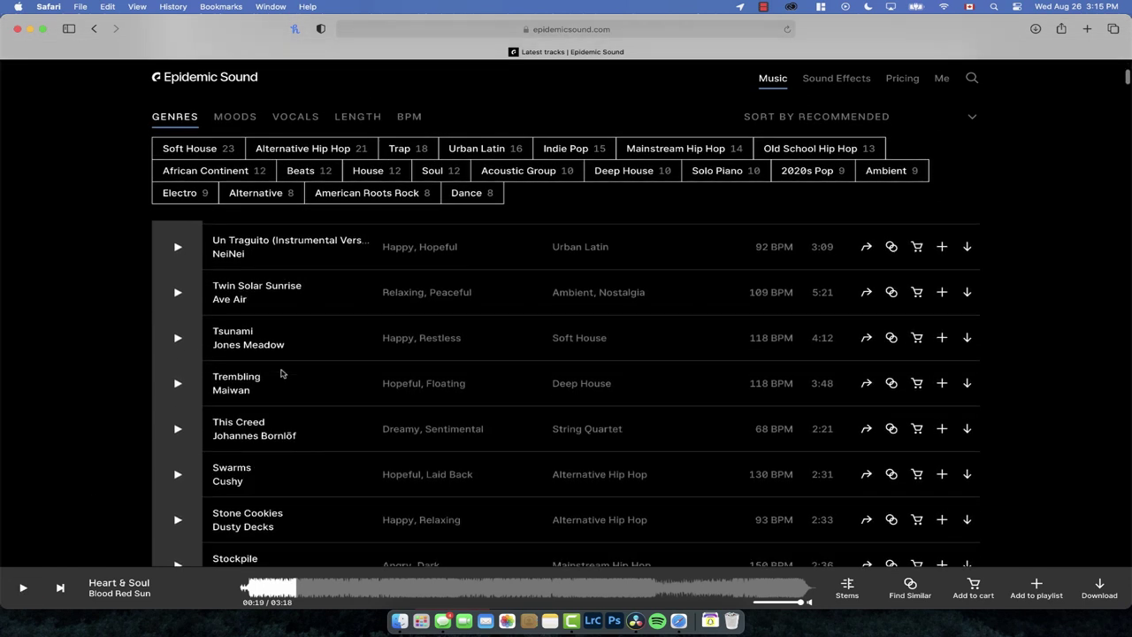
{"action": "scroll", "coordinate": [281, 372], "scroll_direction": "down", "scroll_amount": 1}
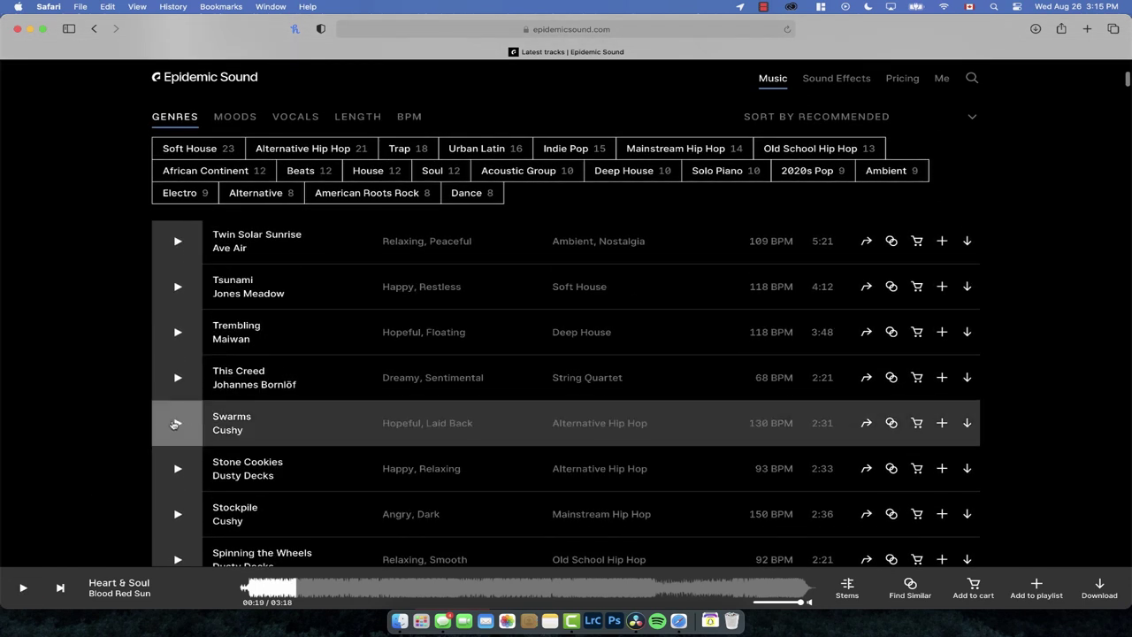
{"action": "left_click", "coordinate": [180, 478]}
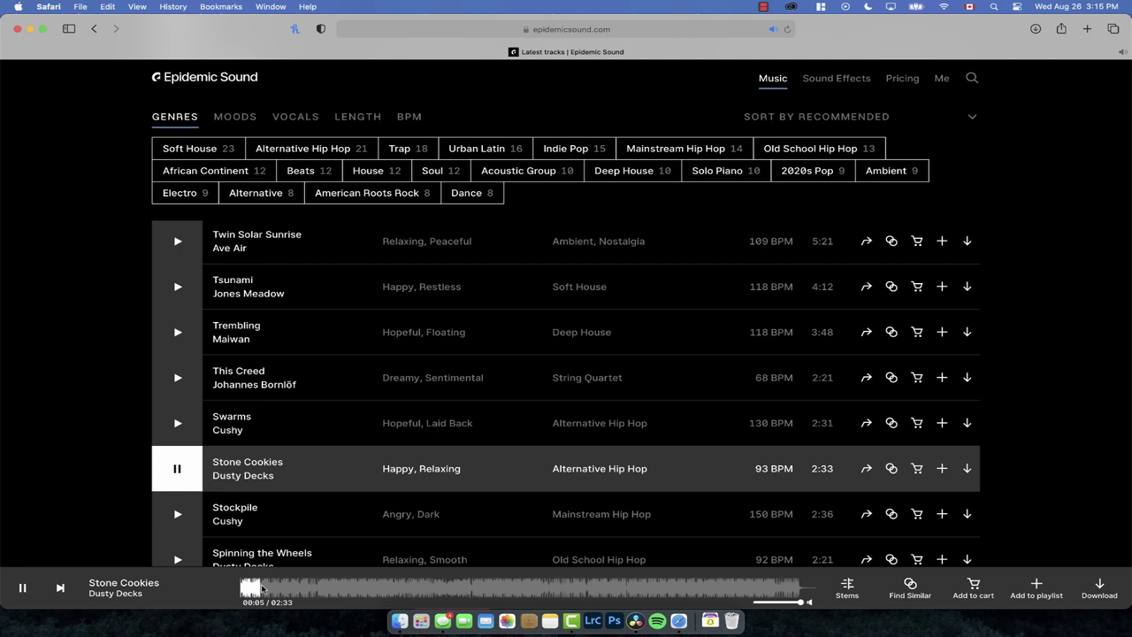
{"action": "left_click", "coordinate": [176, 469]}
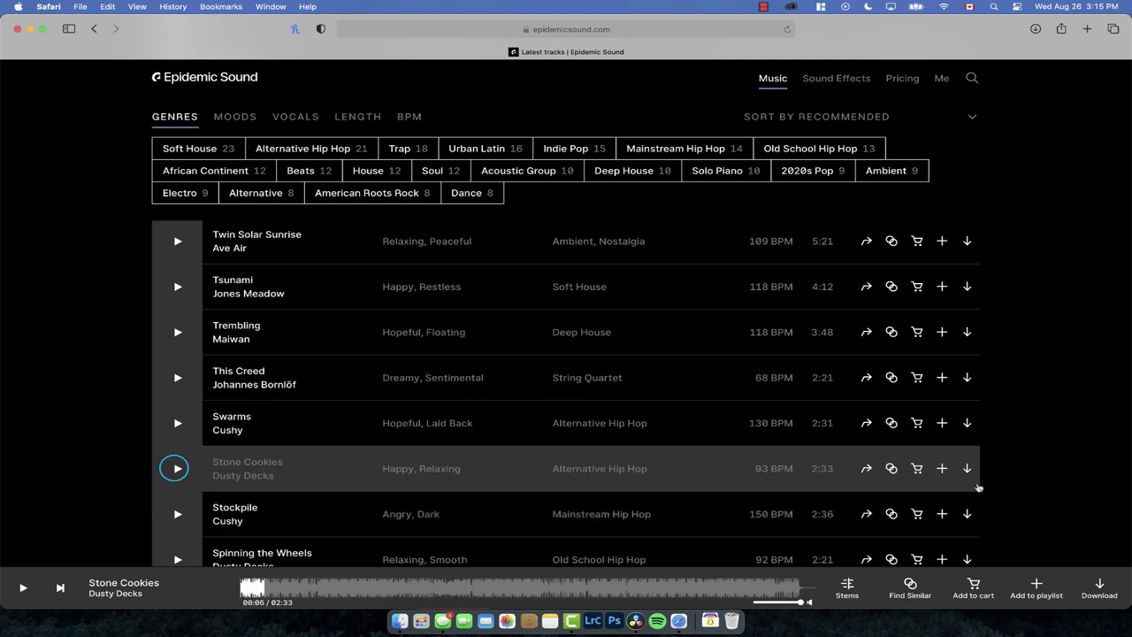
Download the Stone Cookies full mix mp3 into the Media folder and return to Resolve.
{"action": "left_click", "coordinate": [967, 468]}
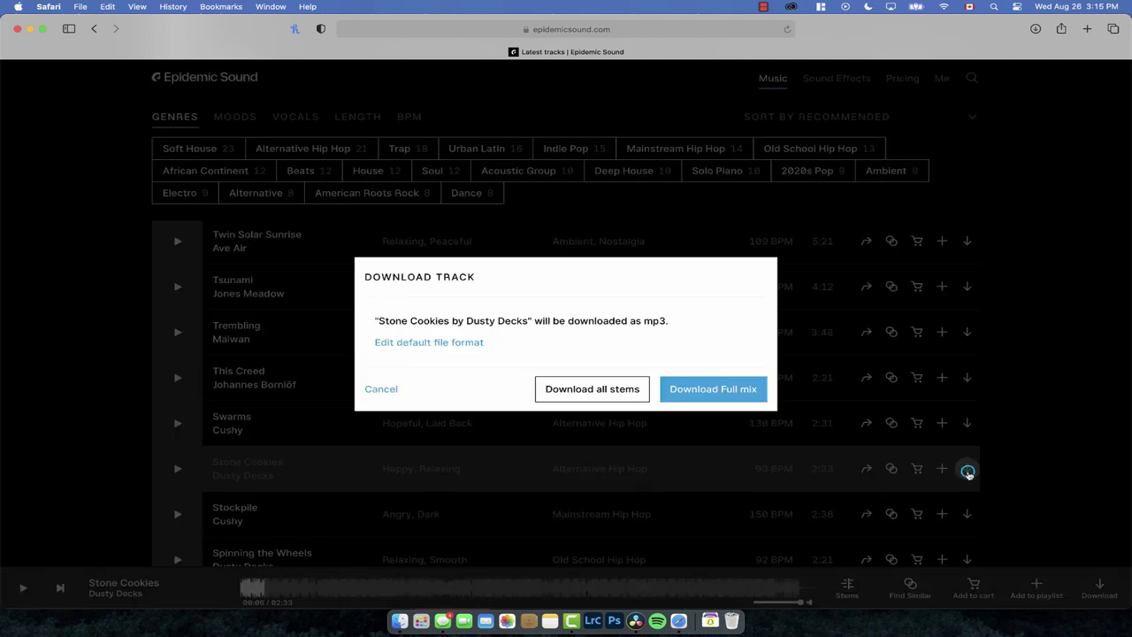
{"action": "left_click", "coordinate": [696, 386]}
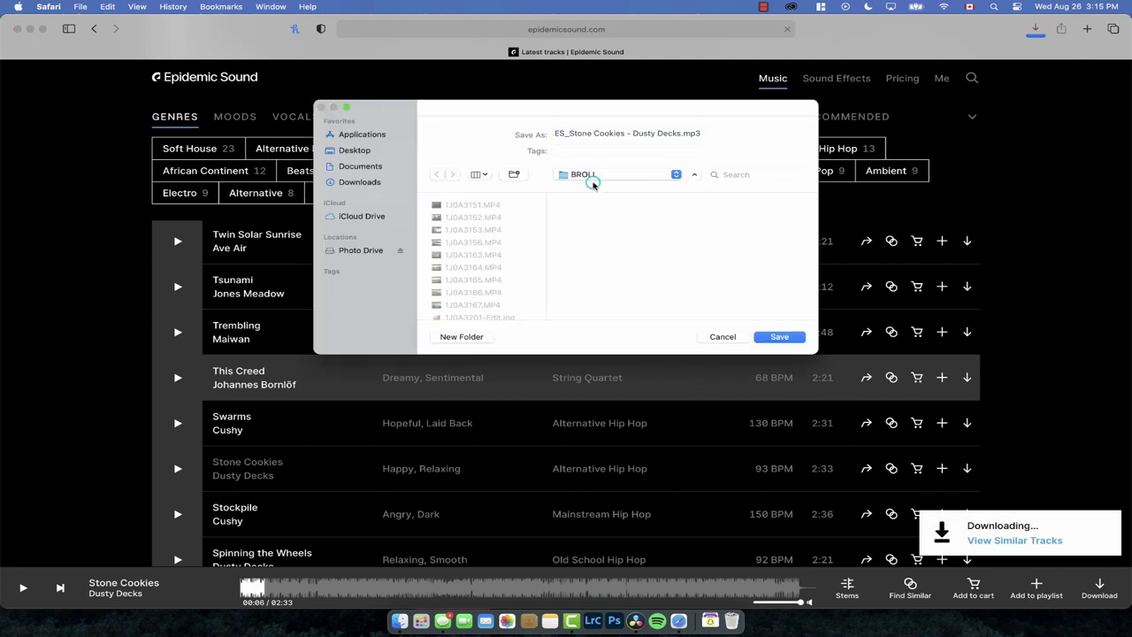
{"action": "left_click", "coordinate": [593, 183]}
{"action": "left_click", "coordinate": [596, 188]}
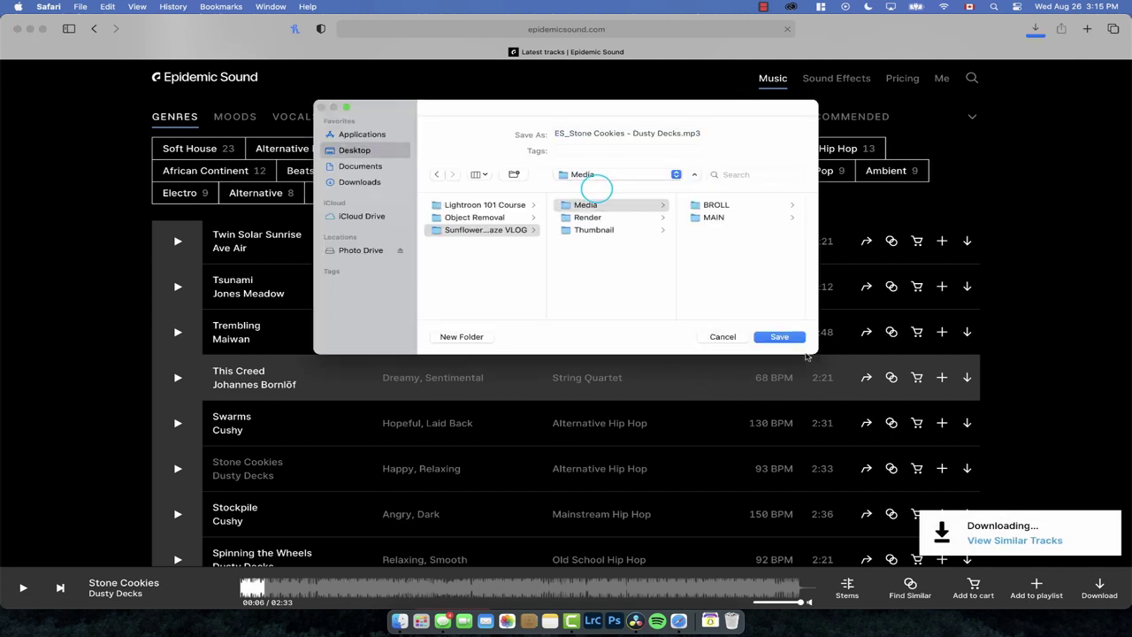
{"action": "left_click", "coordinate": [794, 336]}
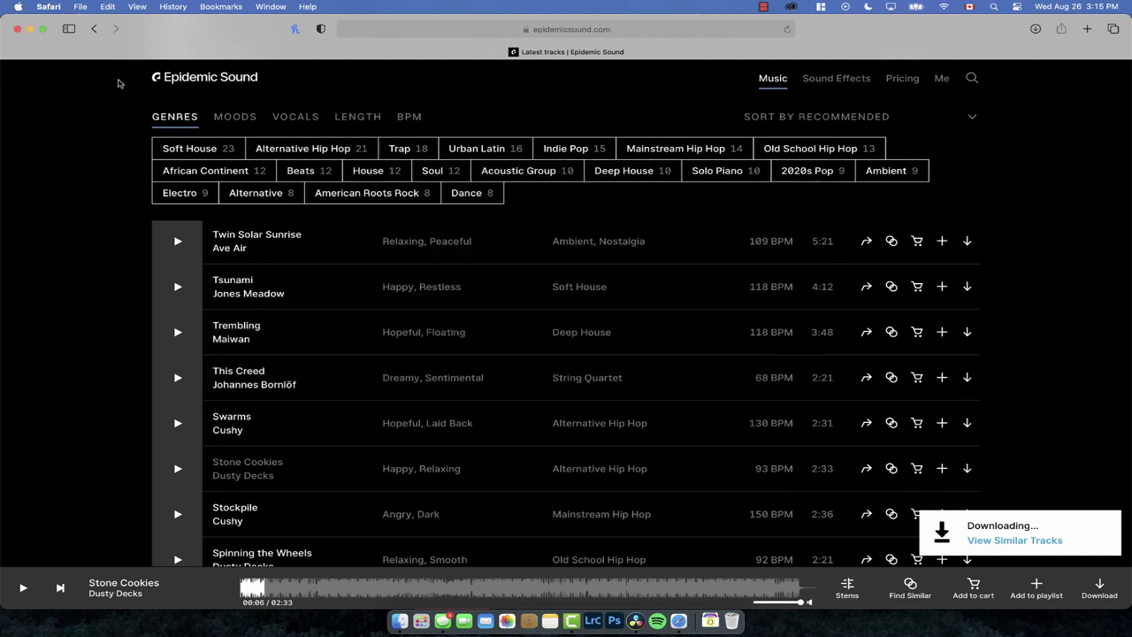
{"action": "left_click", "coordinate": [30, 28]}
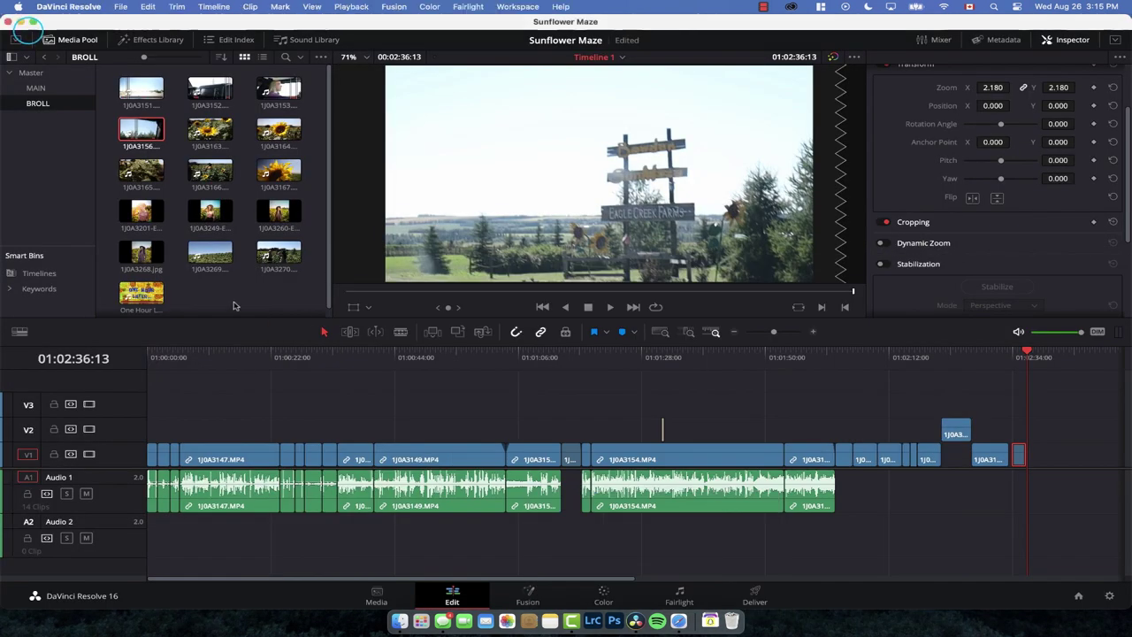
Import ES_Stone Cookies mp3 from the Media folder into the MAIN bin.
{"action": "left_click", "coordinate": [45, 88]}
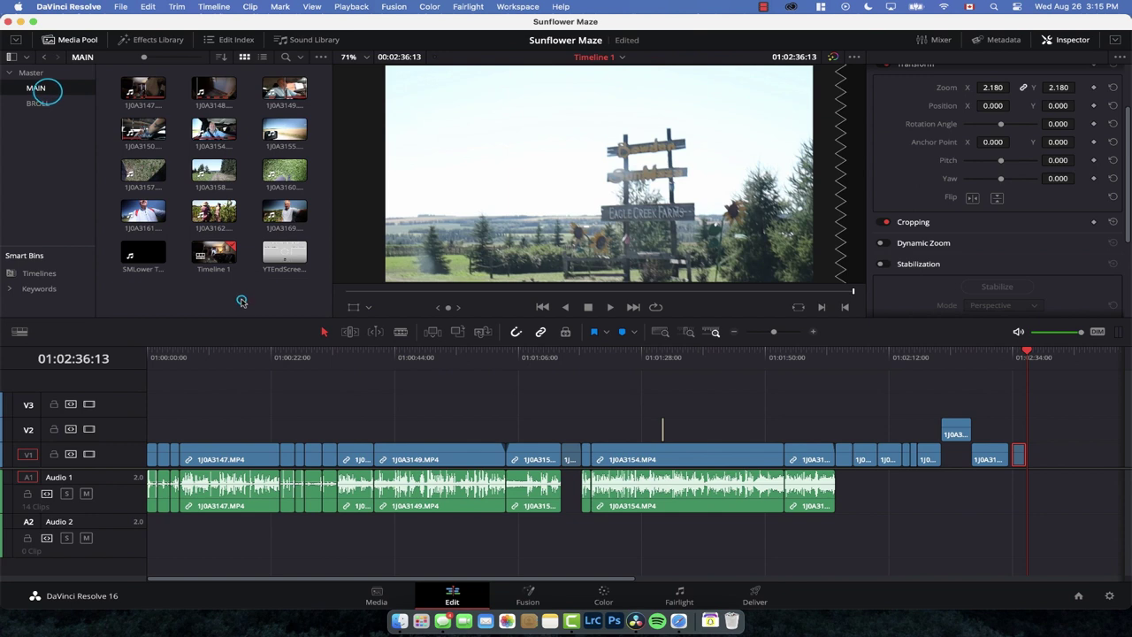
{"action": "double_click", "coordinate": [241, 301]}
{"action": "scroll", "coordinate": [495, 229], "scroll_direction": "down", "scroll_amount": 2}
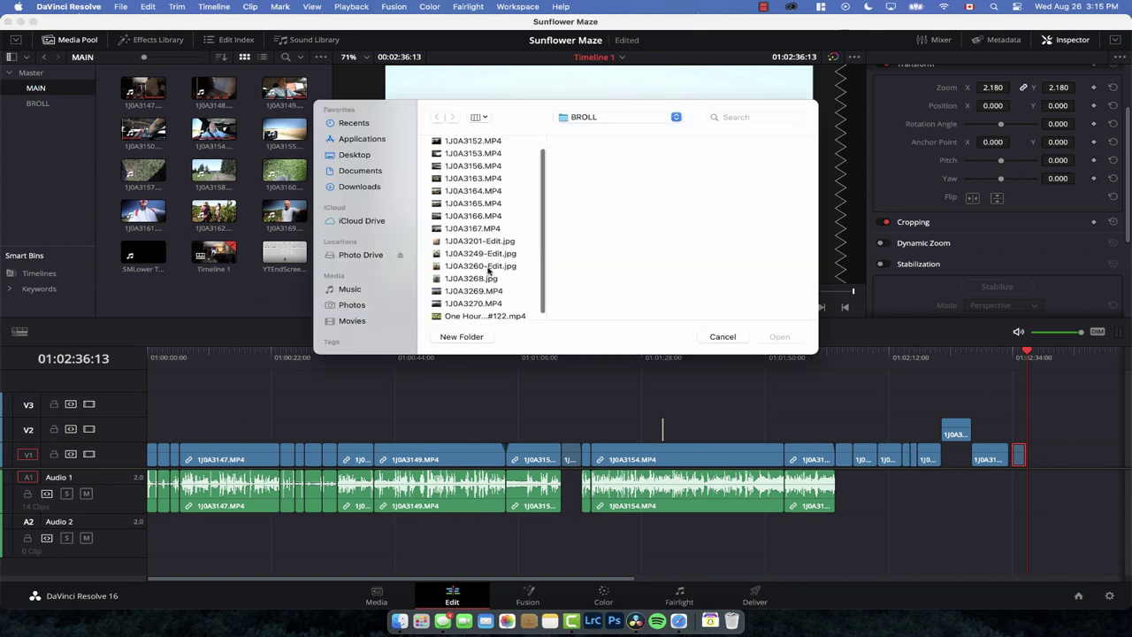
{"action": "left_click", "coordinate": [575, 121]}
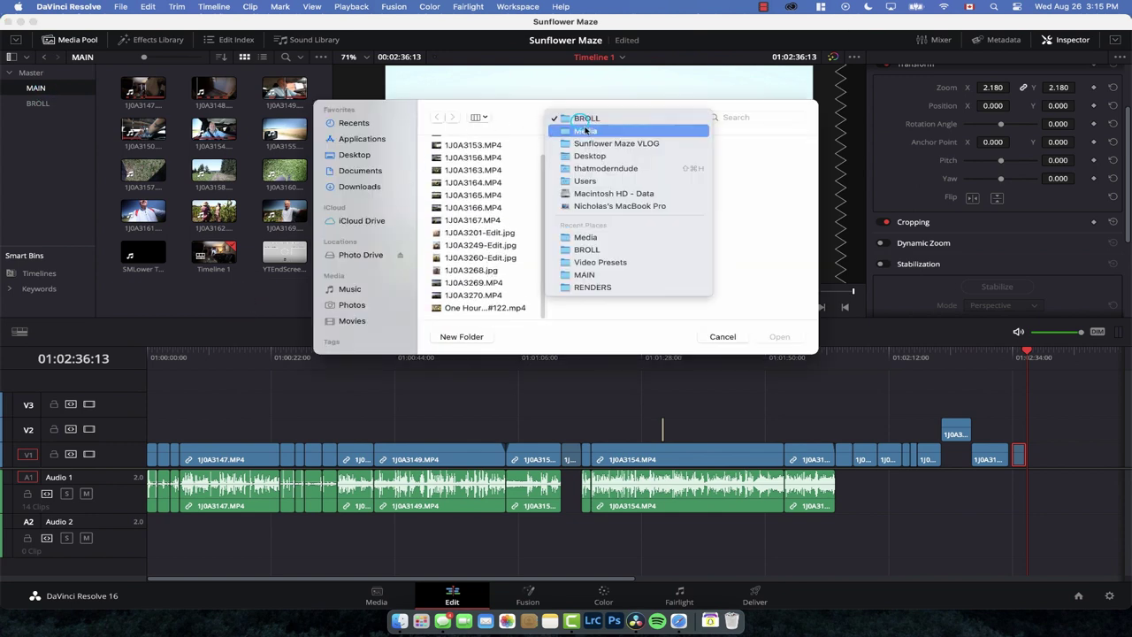
{"action": "left_click", "coordinate": [579, 127]}
{"action": "left_click", "coordinate": [725, 161]}
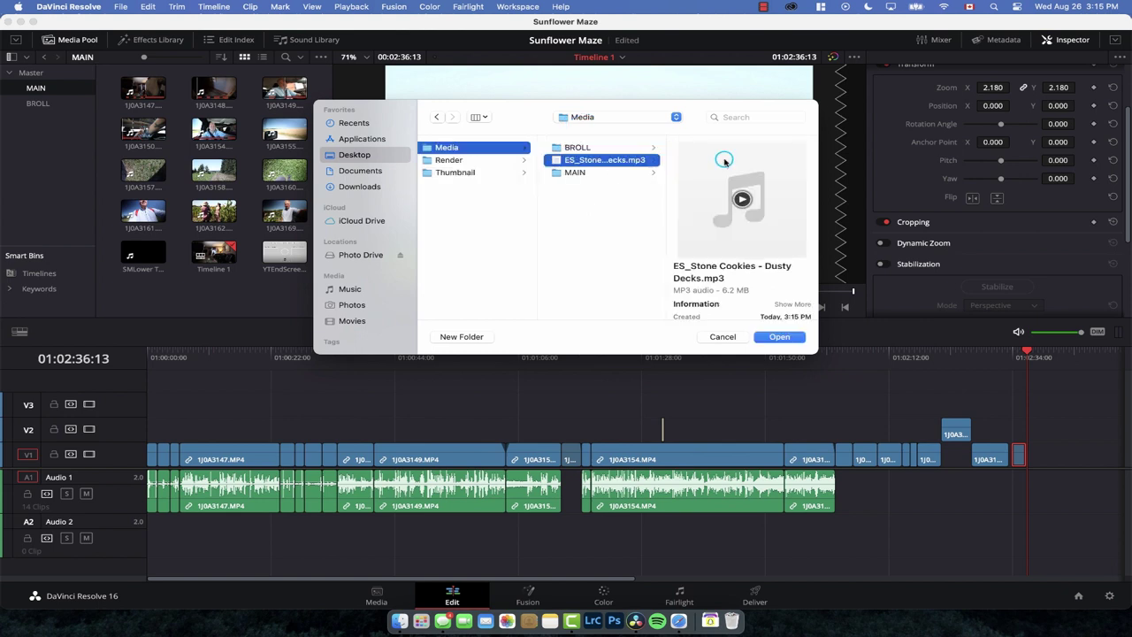
{"action": "double_click", "coordinate": [725, 161]}
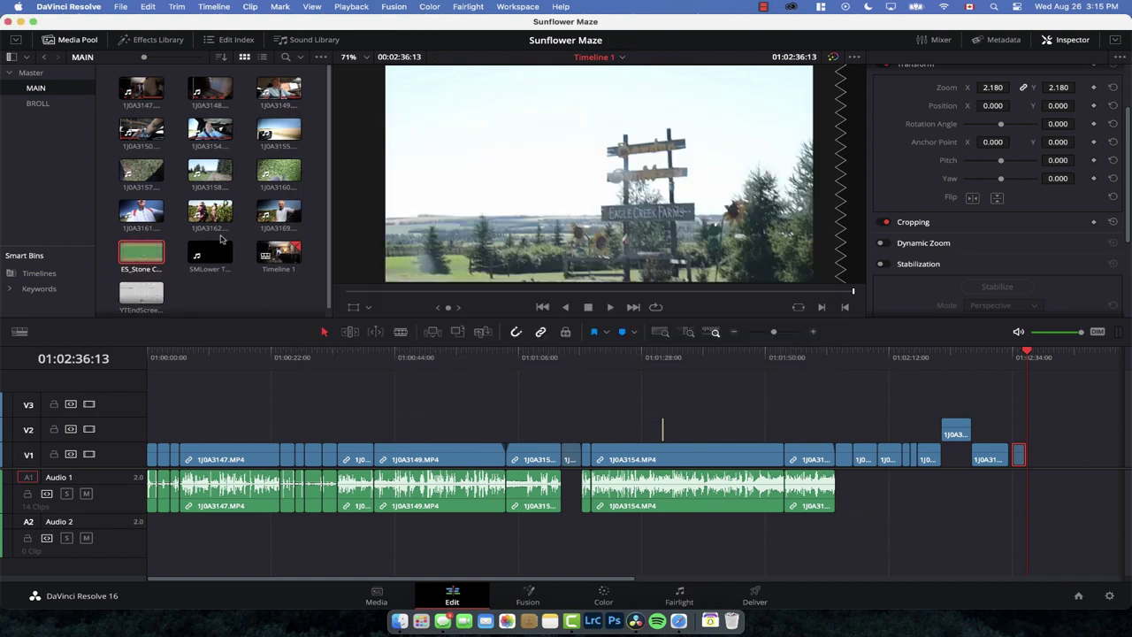
Drop the Stone Cookies music onto an audio track and colour the clip Teal.
{"action": "left_click_drag", "start_coordinate": [142, 253], "coordinate": [846, 486]}
{"action": "left_click", "coordinate": [834, 491]}
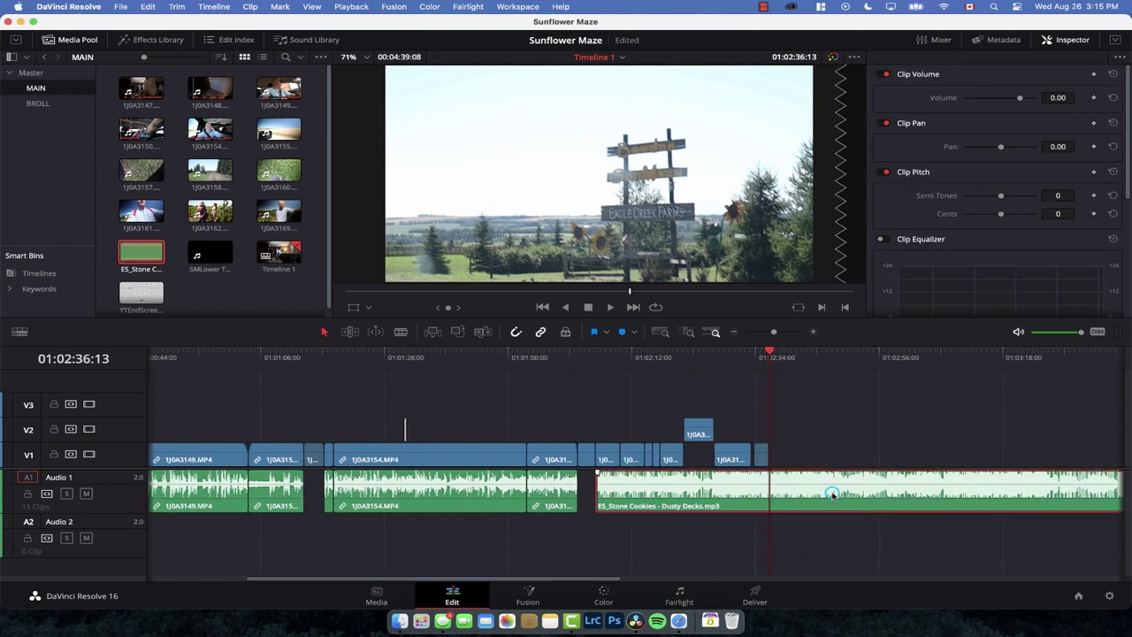
{"action": "right_click", "coordinate": [834, 491]}
{"action": "mouse_move", "coordinate": [961, 389]}
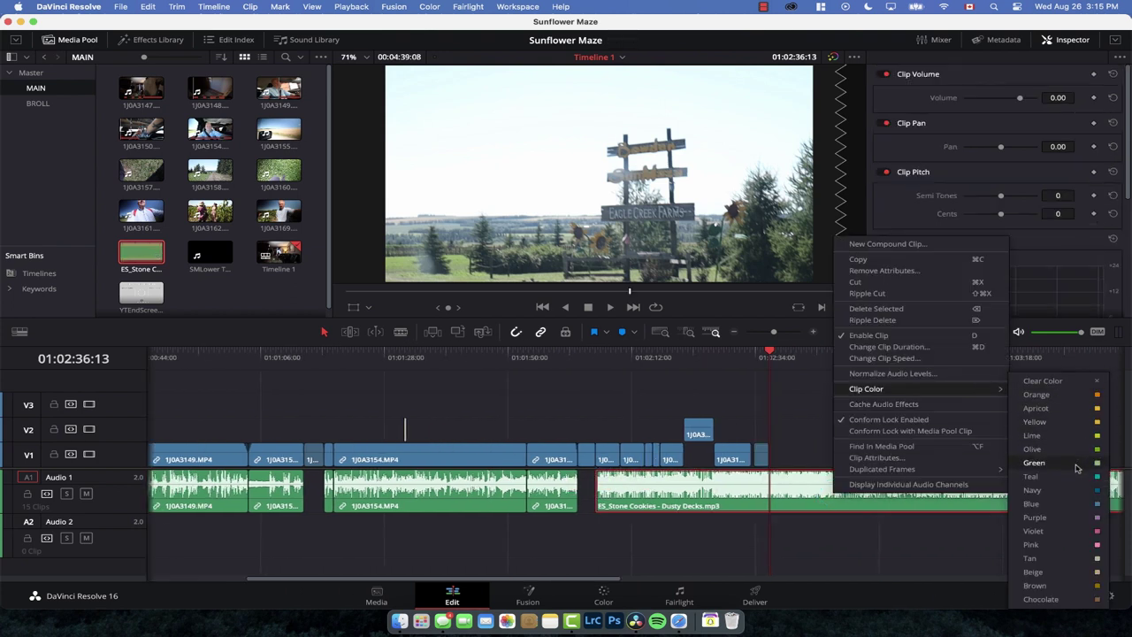
{"action": "left_click", "coordinate": [1074, 476]}
Move the music clip down to Audio 2 and shift it earlier.
{"action": "scroll", "coordinate": [943, 422], "scroll_direction": "right", "scroll_amount": 3}
{"action": "scroll", "coordinate": [943, 422], "scroll_direction": "right", "scroll_amount": 1}
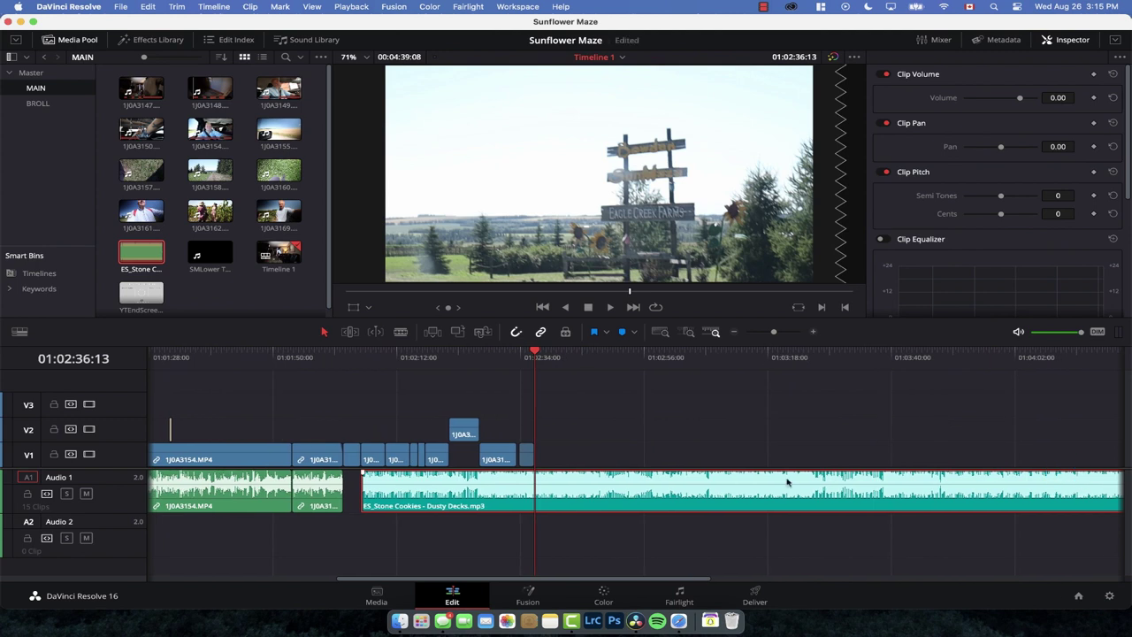
{"action": "mouse_move", "coordinate": [770, 492]}
{"action": "left_mouse_down"}
{"action": "mouse_move", "coordinate": [772, 520]}
{"action": "mouse_move", "coordinate": [674, 532]}
{"action": "left_mouse_up"}
{"action": "scroll", "coordinate": [672, 531], "scroll_direction": "down", "scroll_amount": 2}
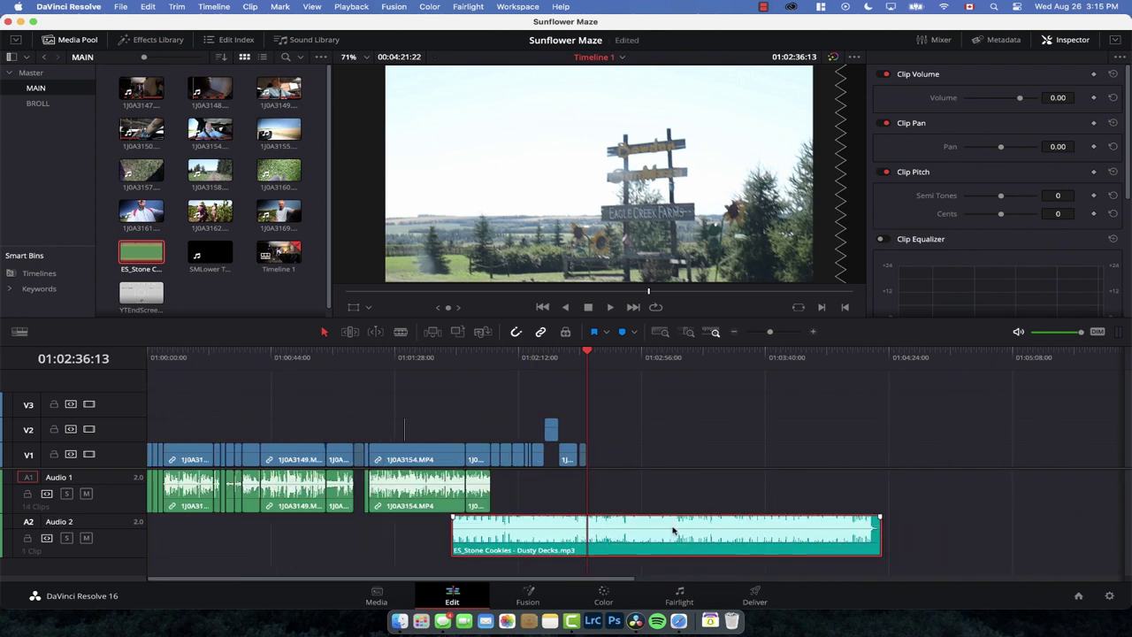
{"action": "left_click_drag", "start_coordinate": [642, 545], "coordinate": [546, 545]}
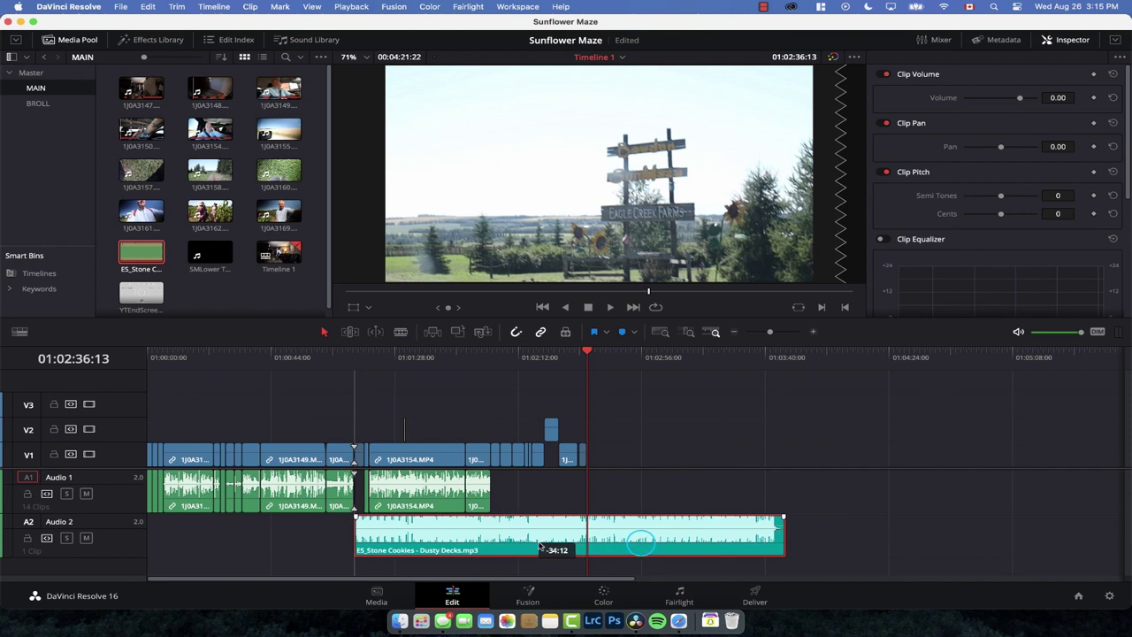
Play back from the music's start and nudge the clip earlier to about 01:01:12.
{"action": "left_click", "coordinate": [354, 357]}
{"action": "key", "text": "space"}
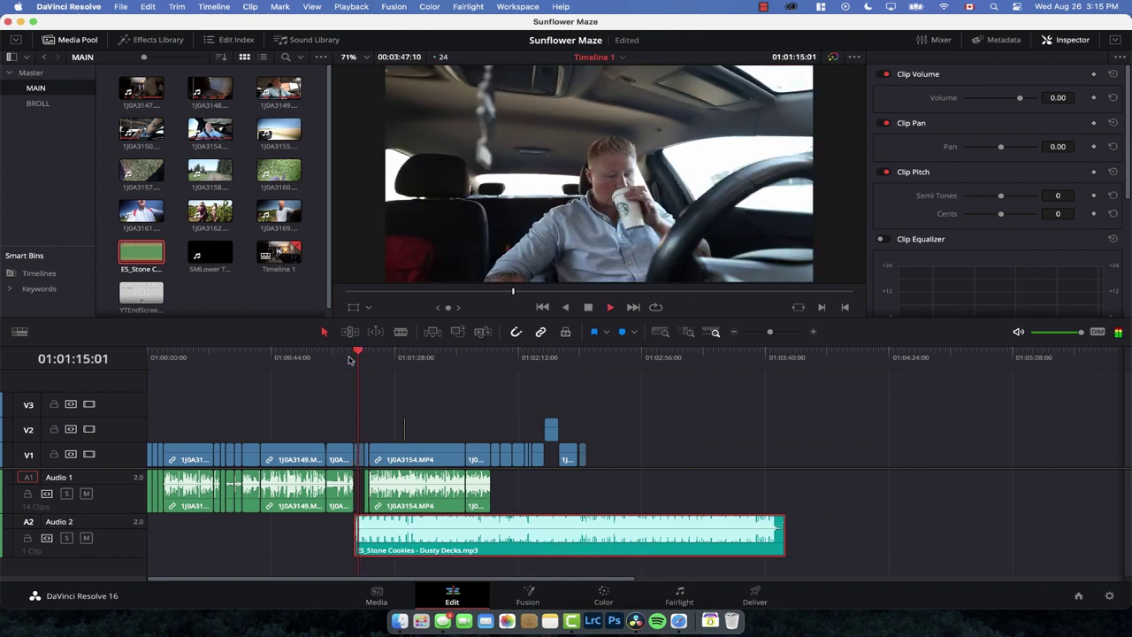
{"action": "left_click", "coordinate": [469, 357]}
{"action": "key", "text": "space"}
{"action": "key", "text": "super+equal"}
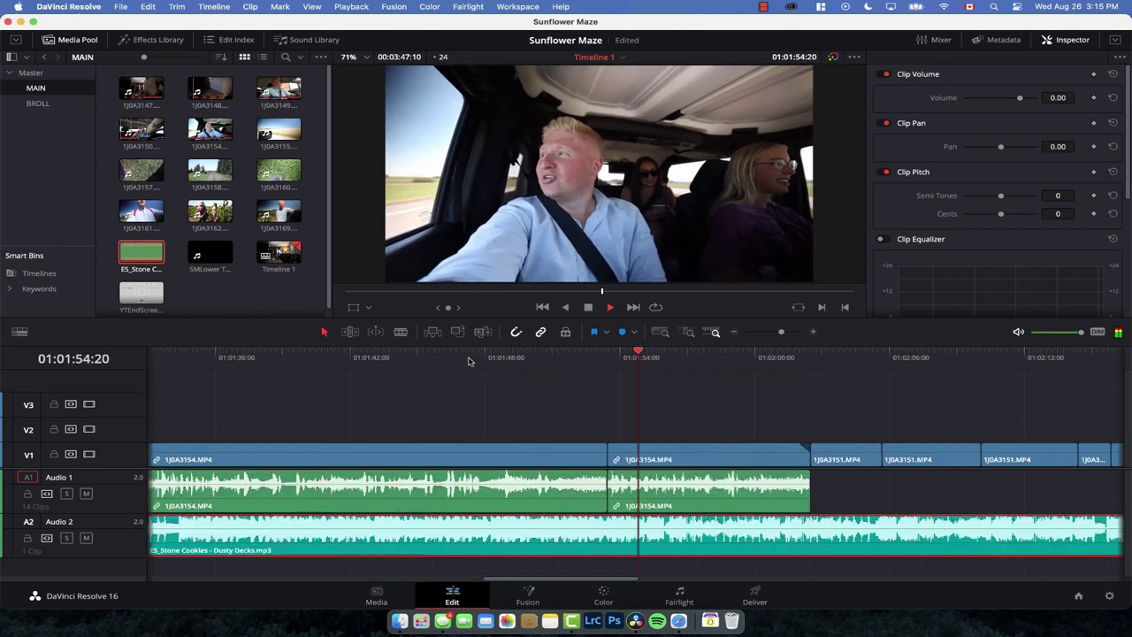
{"action": "scroll", "coordinate": [397, 421], "scroll_direction": "left", "scroll_amount": 10}
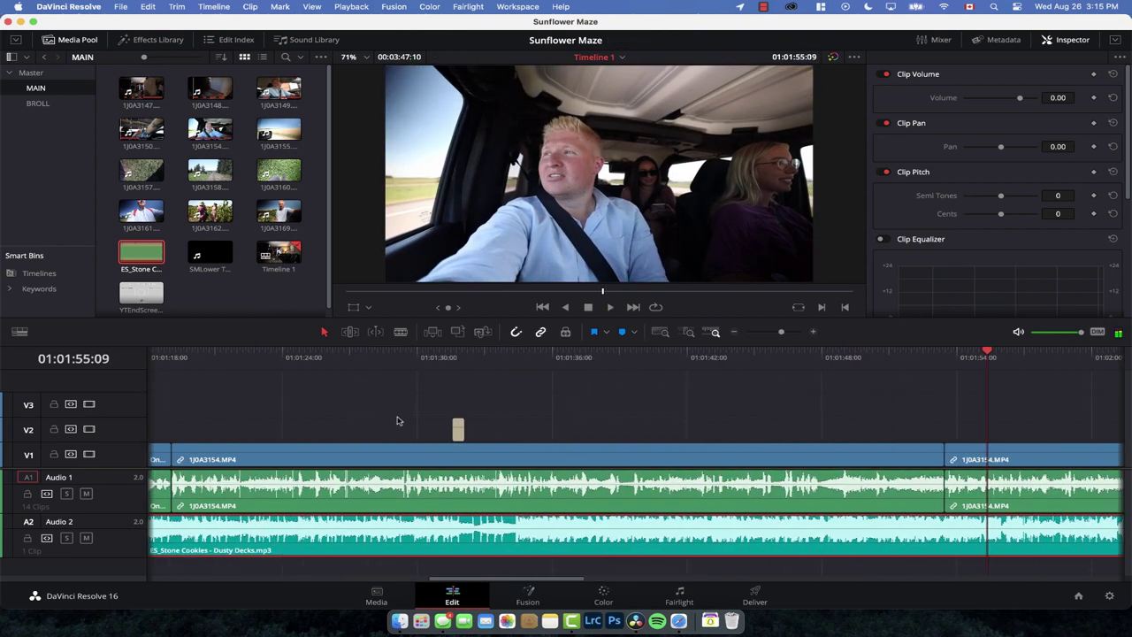
{"action": "scroll", "coordinate": [504, 485], "scroll_direction": "right", "scroll_amount": 2}
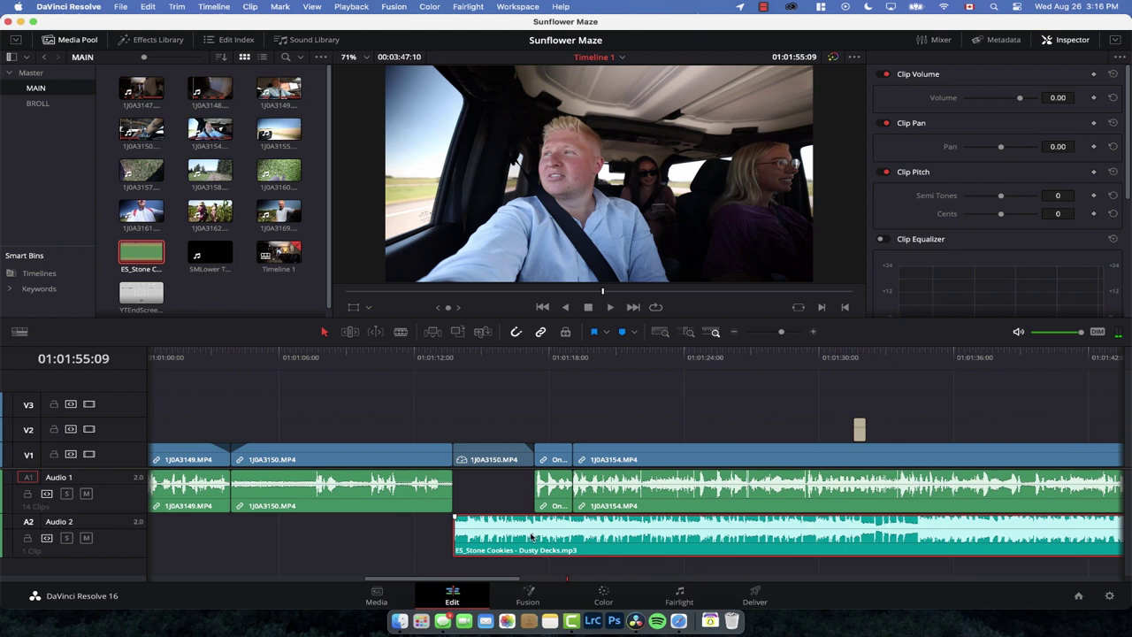
{"action": "left_click_drag", "start_coordinate": [530, 537], "coordinate": [452, 516]}
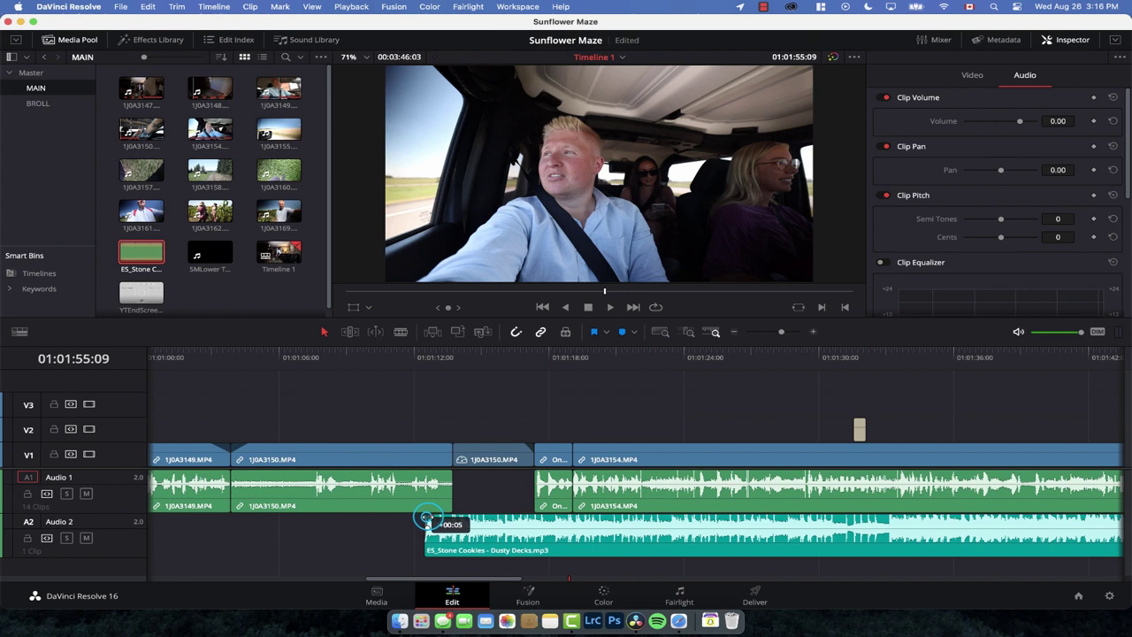
Add a volume keyframe on the A2 music clip and pull its level down.
{"action": "left_click", "coordinate": [417, 359]}
{"action": "key", "text": "space"}
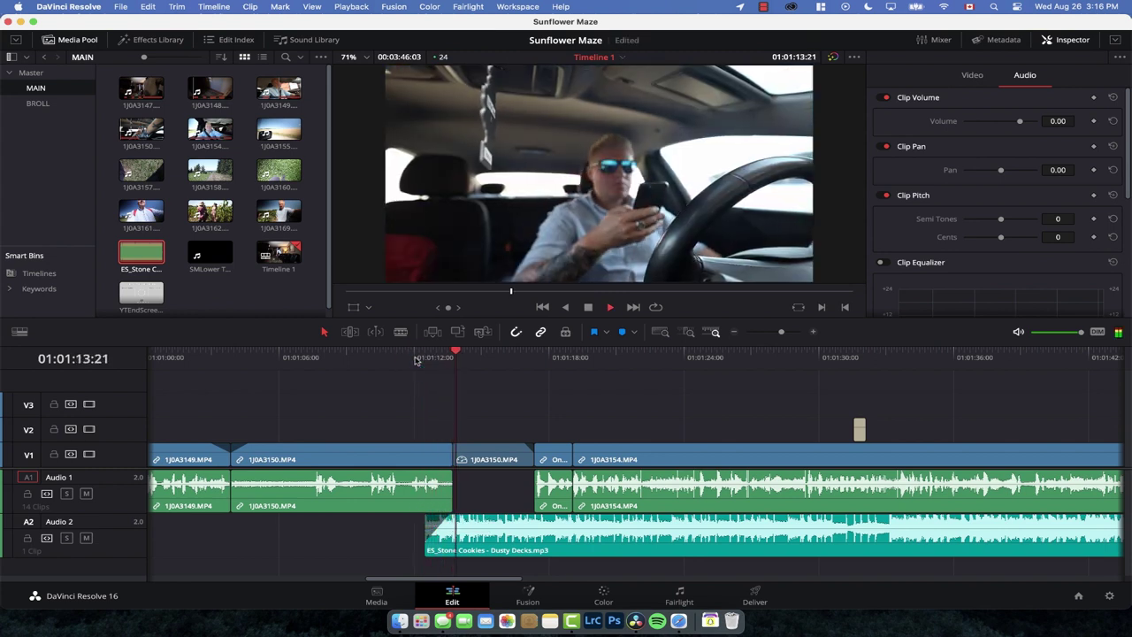
{"action": "right_click", "coordinate": [528, 527]}
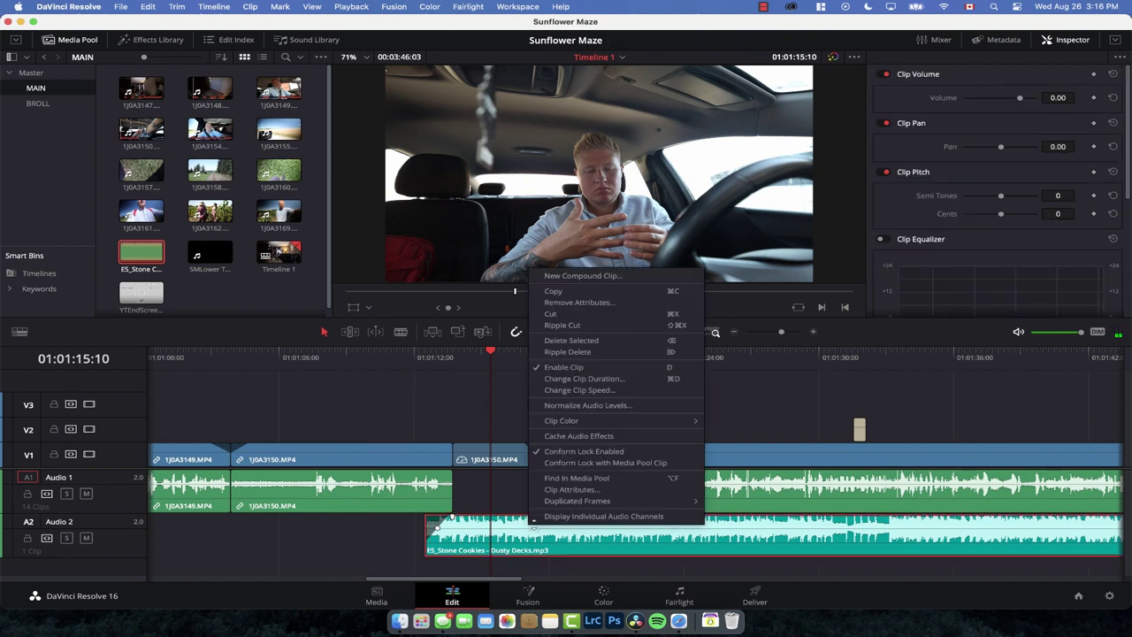
{"action": "left_click", "coordinate": [514, 491]}
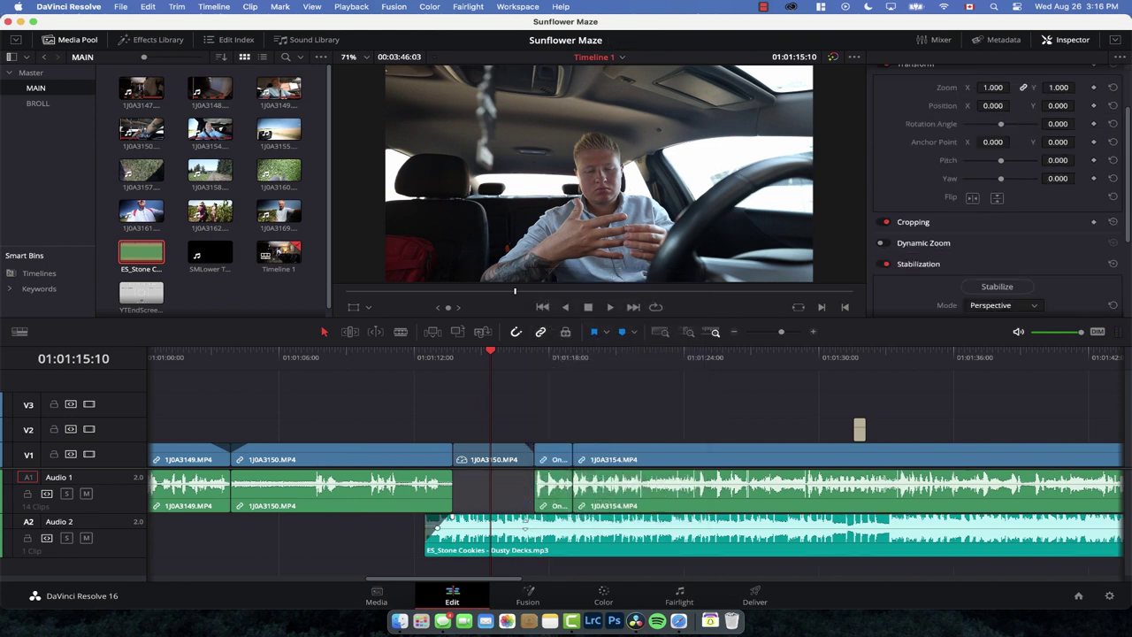
{"action": "left_click", "coordinate": [524, 525]}
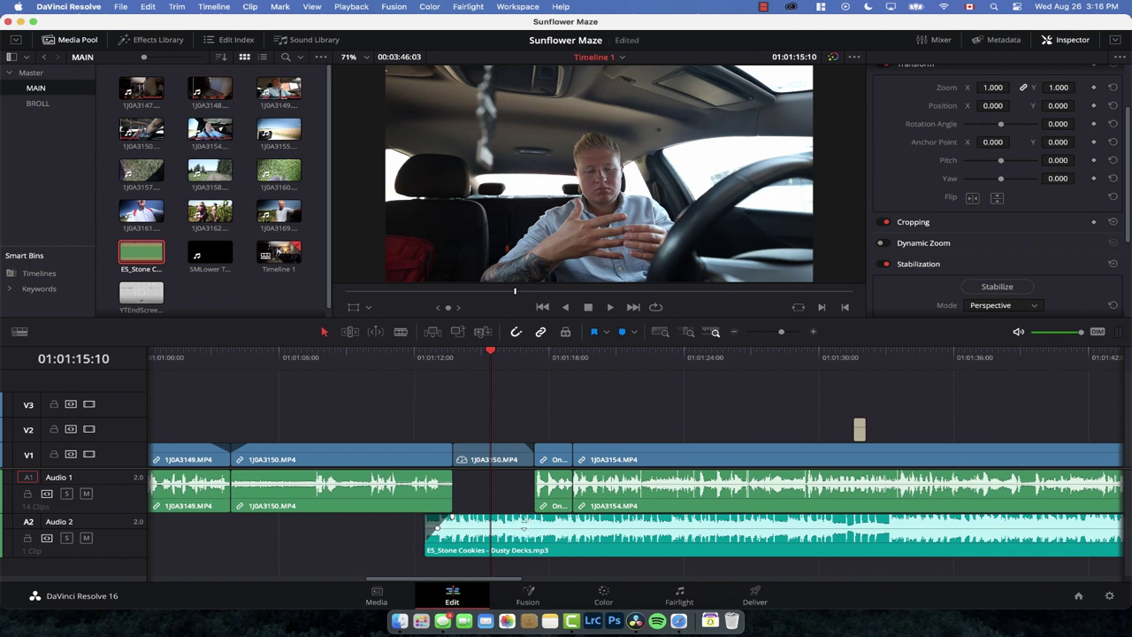
{"action": "left_click", "coordinate": [522, 525]}
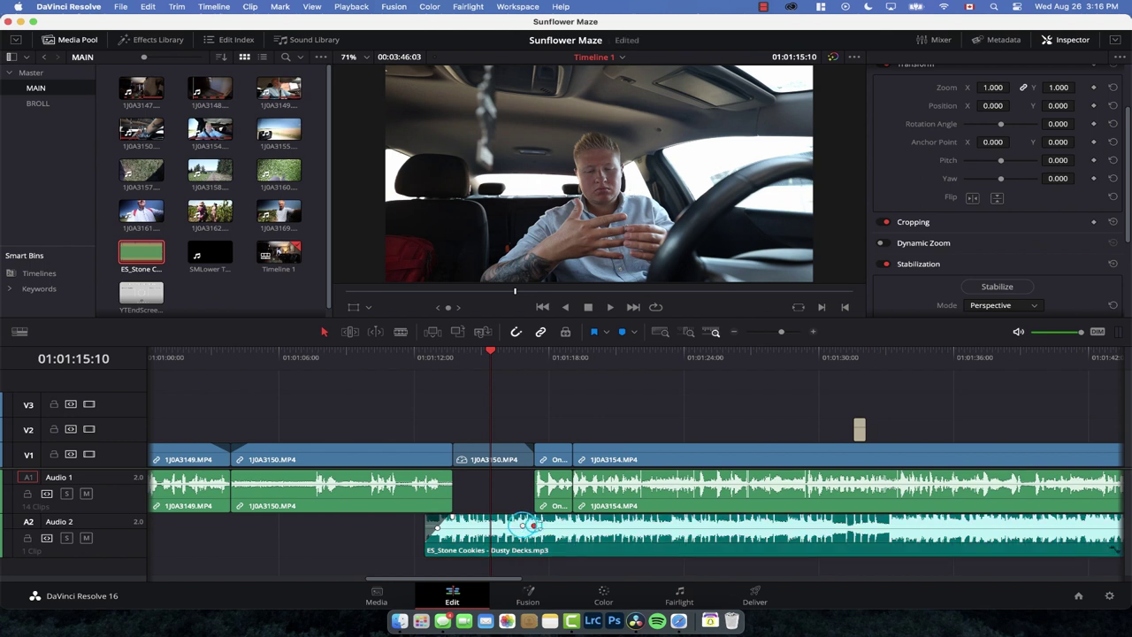
{"action": "left_click_drag", "start_coordinate": [533, 525], "coordinate": [534, 534]}
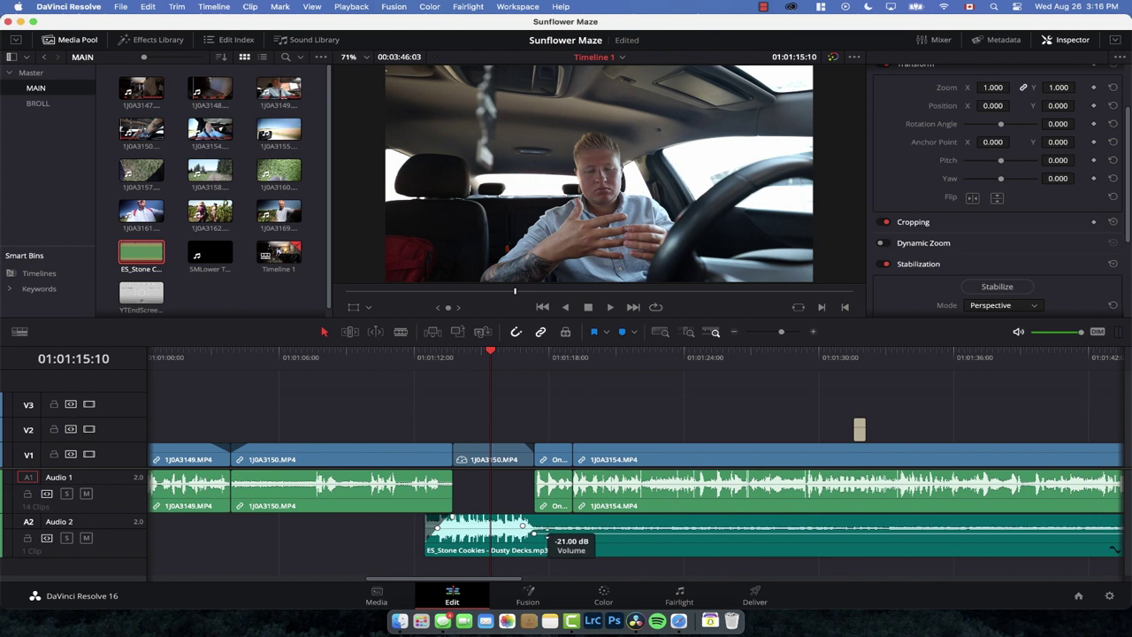
Fine-tune the ducked music to -15 dB and play it back under the dialogue.
{"action": "left_click", "coordinate": [516, 356]}
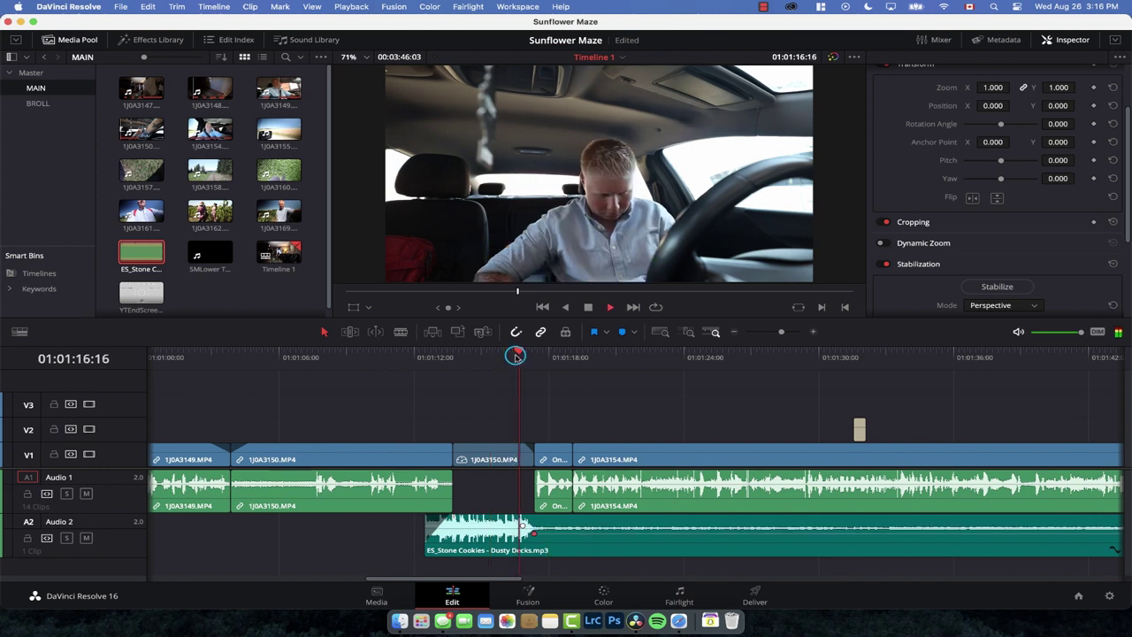
{"action": "key", "text": "space"}
{"action": "left_click", "coordinate": [537, 539]}
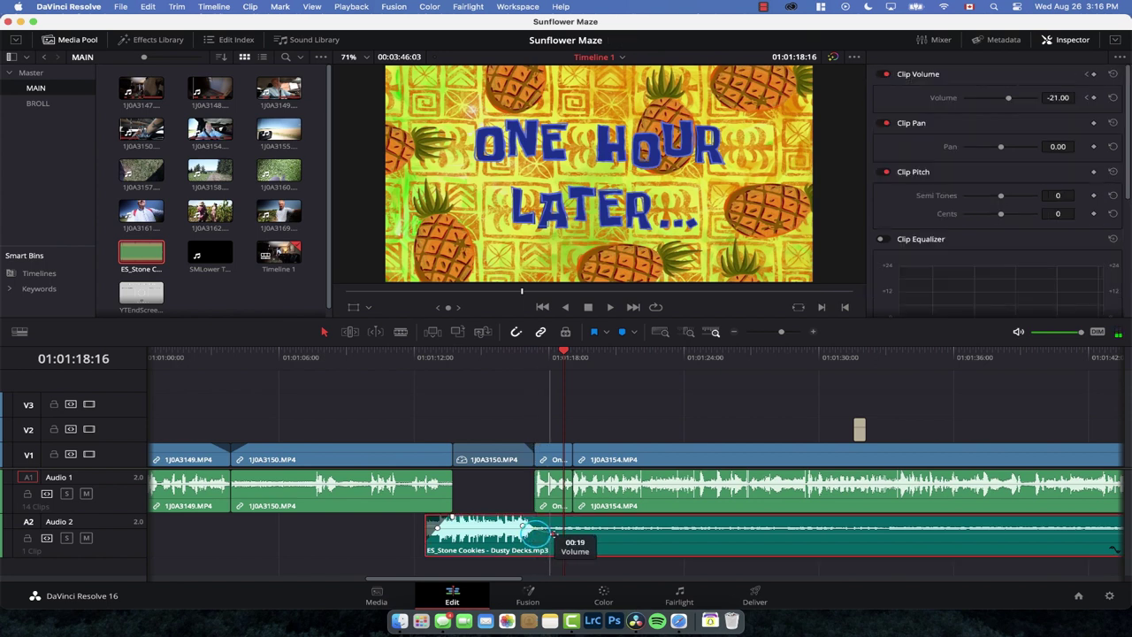
{"action": "key", "text": "space"}
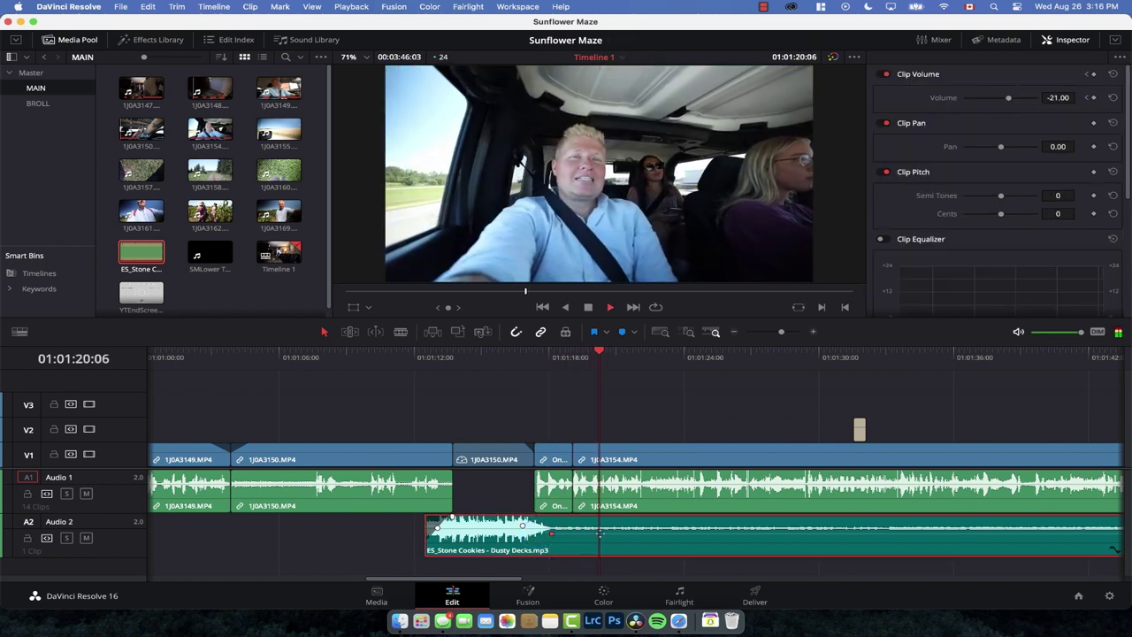
{"action": "key", "text": "space"}
{"action": "left_click_drag", "start_coordinate": [619, 530], "coordinate": [619, 528]}
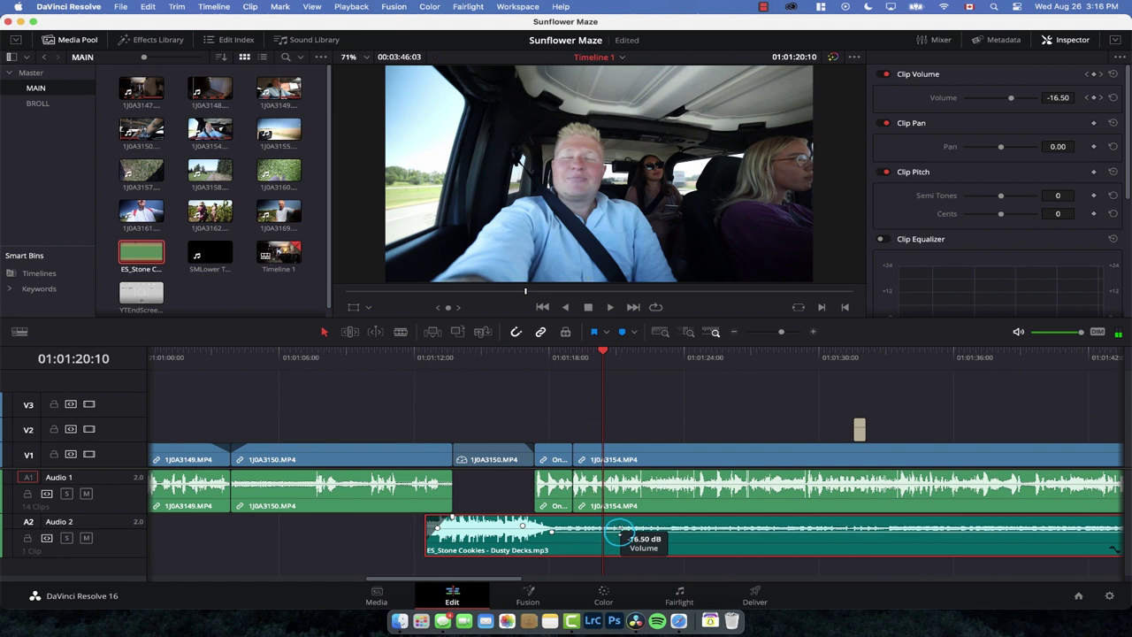
{"action": "key", "text": "space"}
{"action": "scroll", "coordinate": [620, 530], "scroll_direction": "right", "scroll_amount": 5}
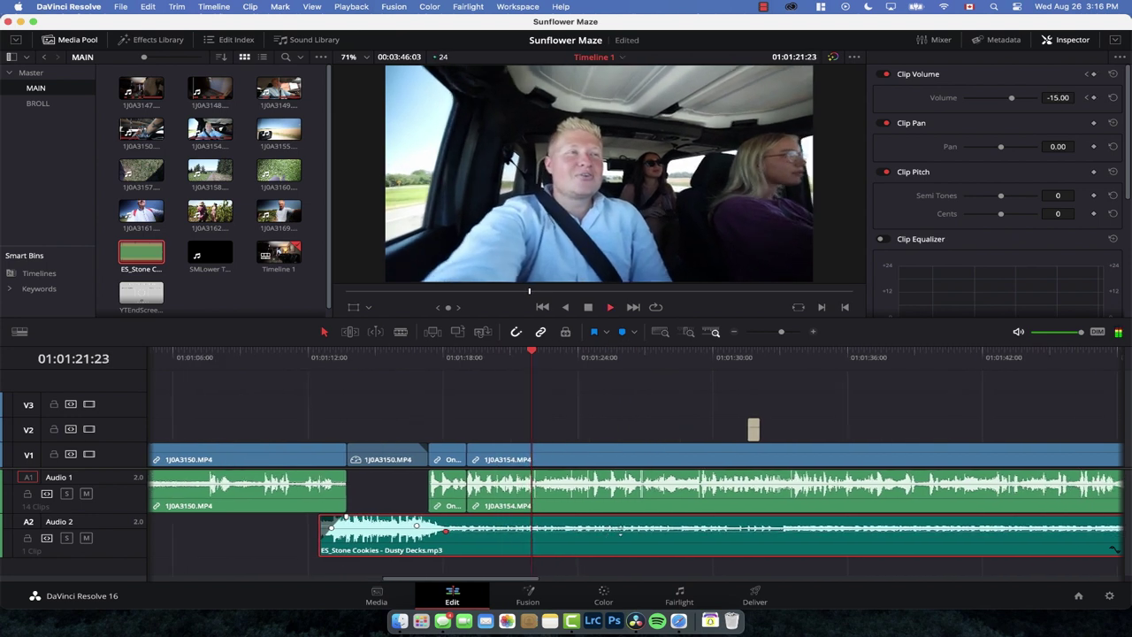
{"action": "scroll", "coordinate": [620, 530], "scroll_direction": "right", "scroll_amount": 2}
{"action": "scroll", "coordinate": [620, 530], "scroll_direction": "left", "scroll_amount": 6}
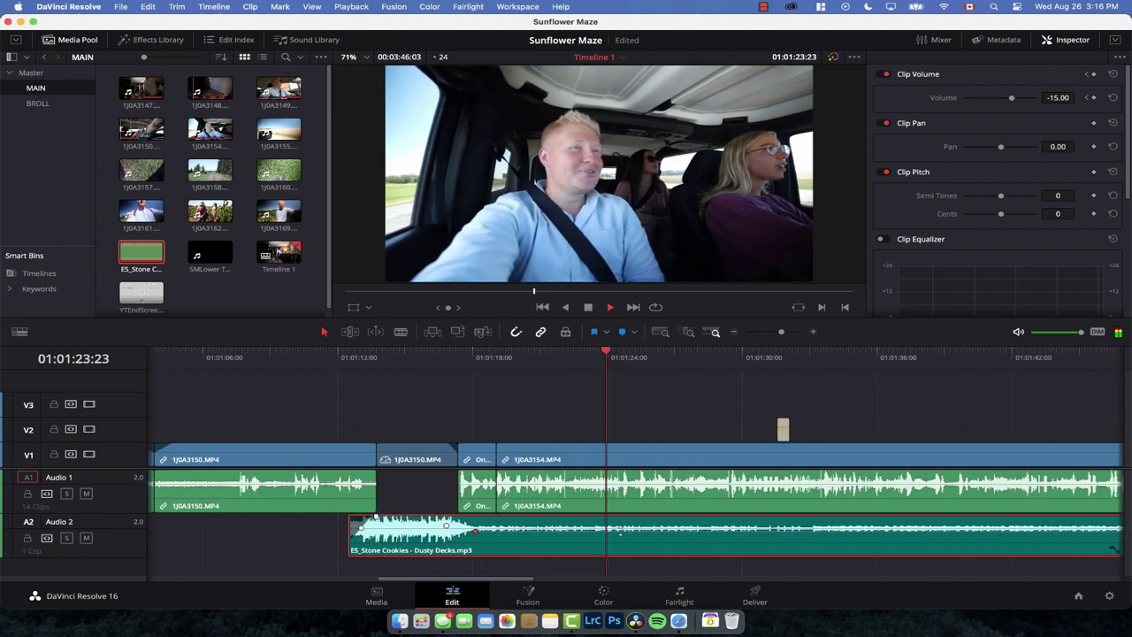
{"action": "scroll", "coordinate": [619, 531], "scroll_direction": "down", "scroll_amount": 2}
{"action": "scroll", "coordinate": [620, 531], "scroll_direction": "right", "scroll_amount": 4}
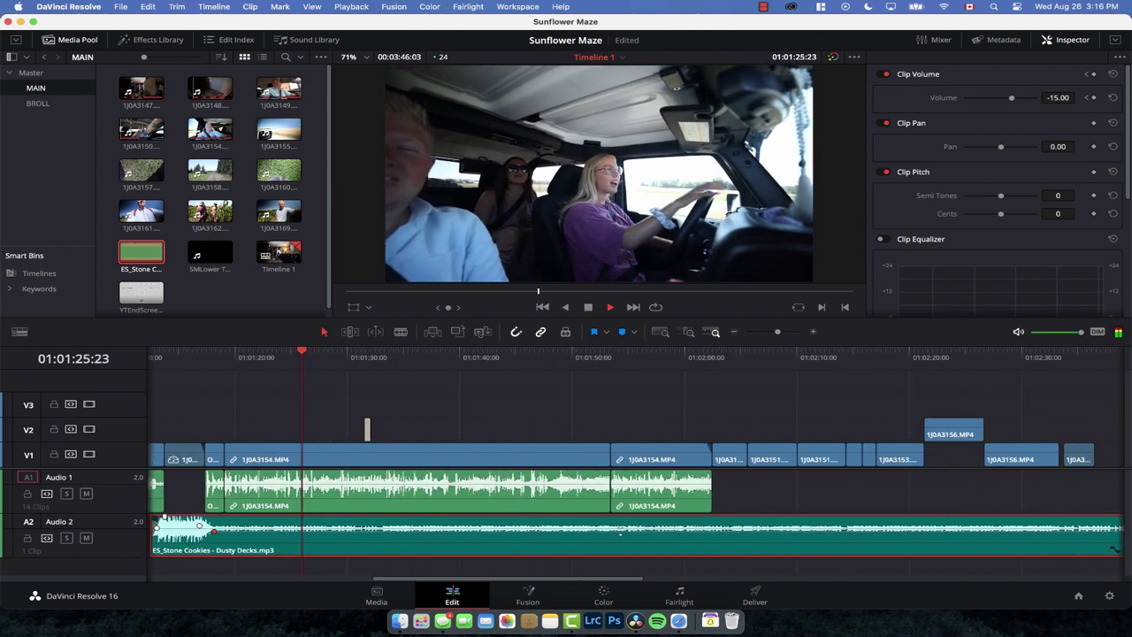
{"action": "key", "text": "space"}
Add a keyframe near 01:02:00 and raise the music back to -1.5 dB.
{"action": "left_click_drag", "start_coordinate": [619, 355], "coordinate": [623, 355]}
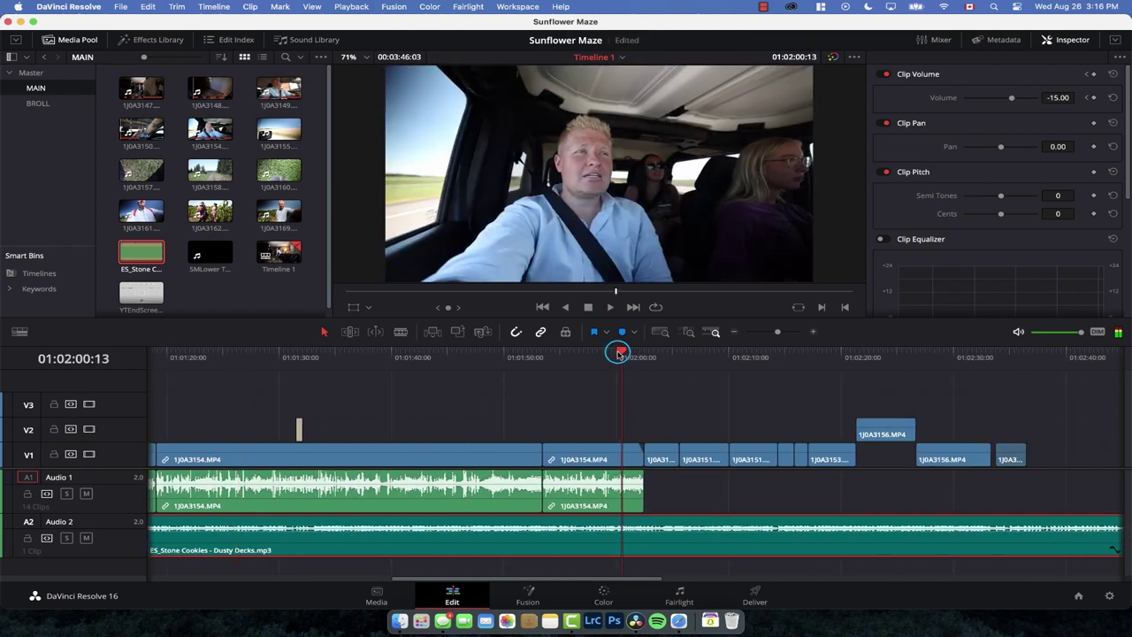
{"action": "scroll", "coordinate": [617, 354], "scroll_direction": "up", "scroll_amount": 4}
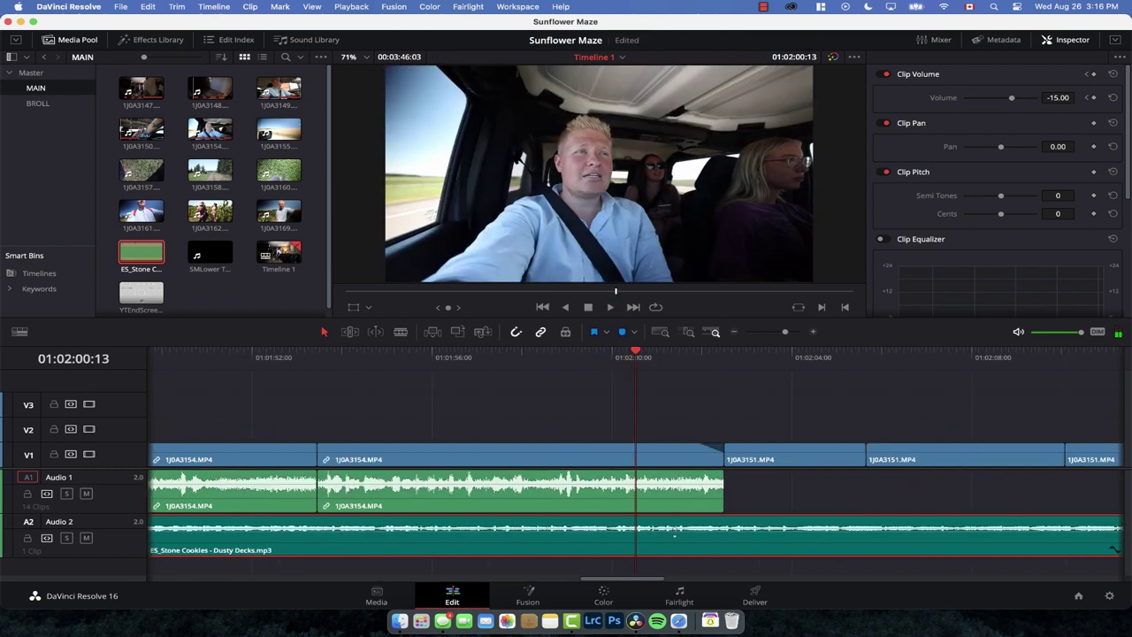
{"action": "left_click", "coordinate": [667, 531]}
{"action": "left_click_drag", "start_coordinate": [726, 530], "coordinate": [741, 534]}
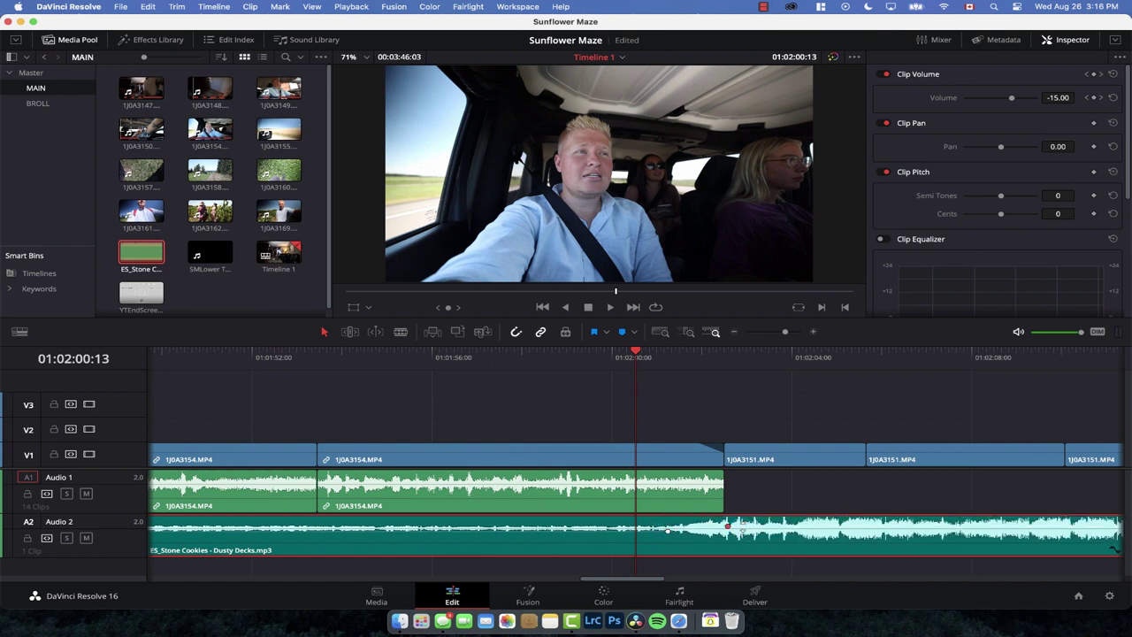
{"action": "key", "text": "space"}
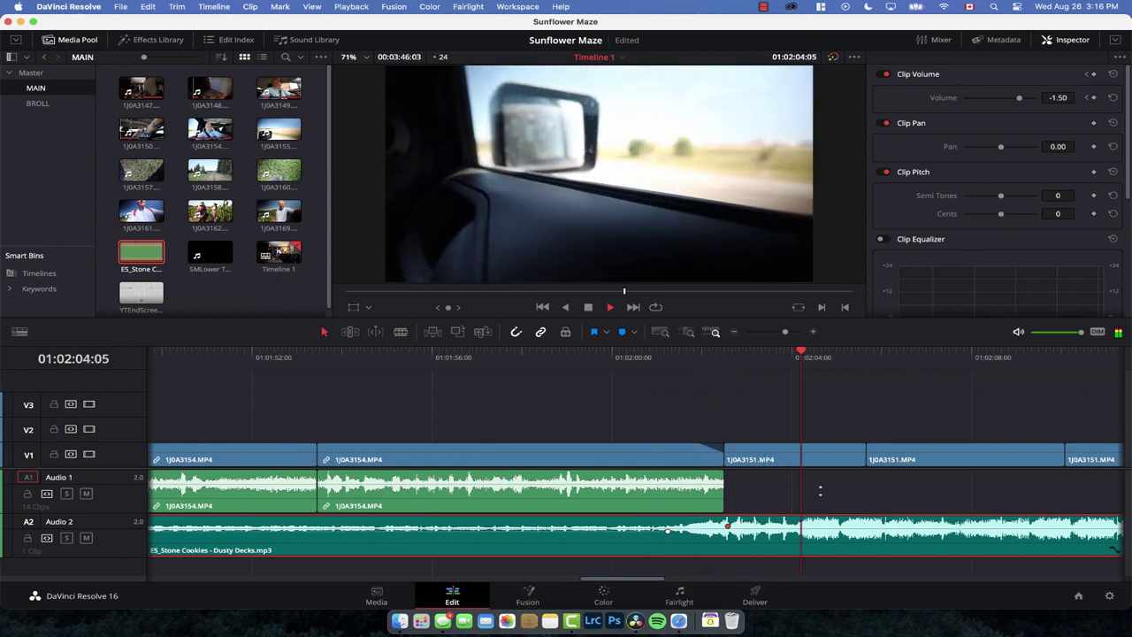
{"action": "key", "text": "space"}
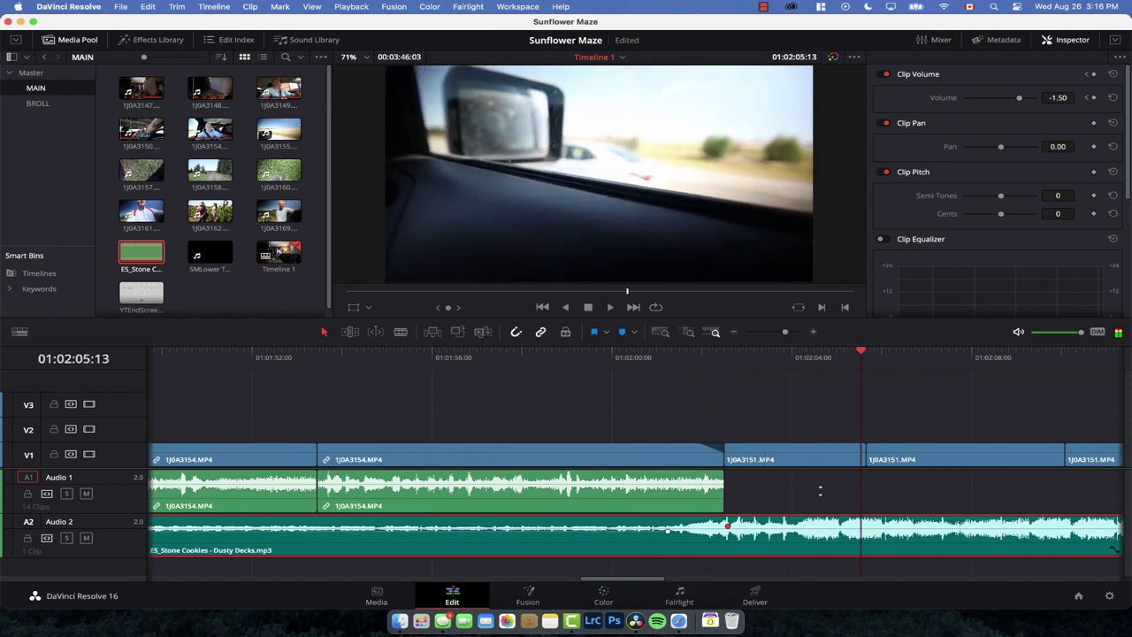
{"action": "key", "text": "space"}
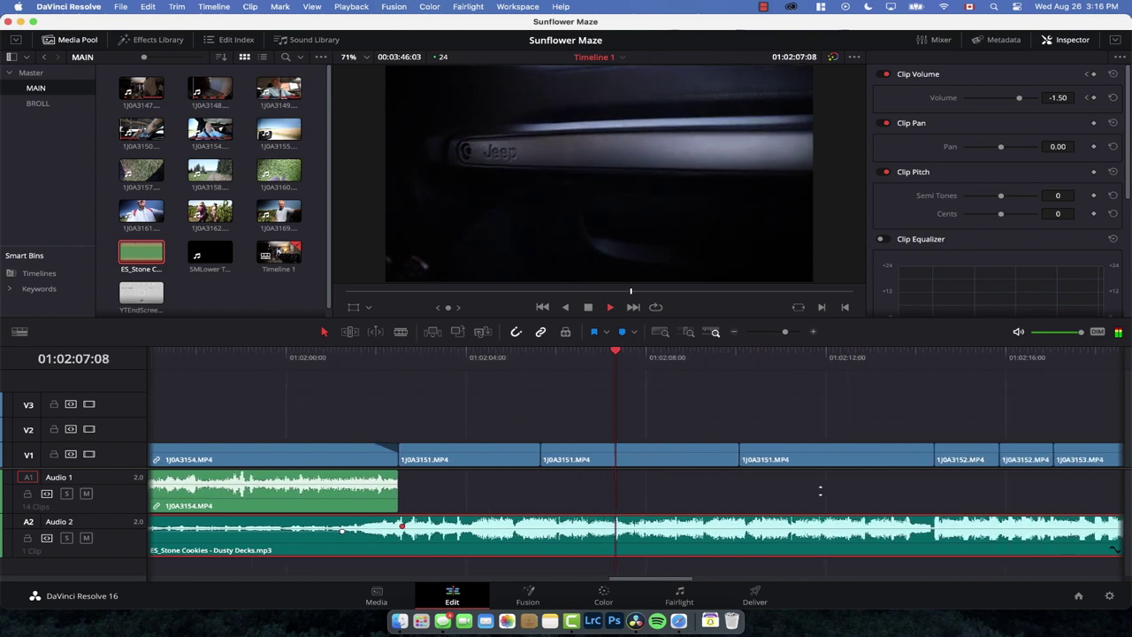
{"action": "key", "text": "space"}
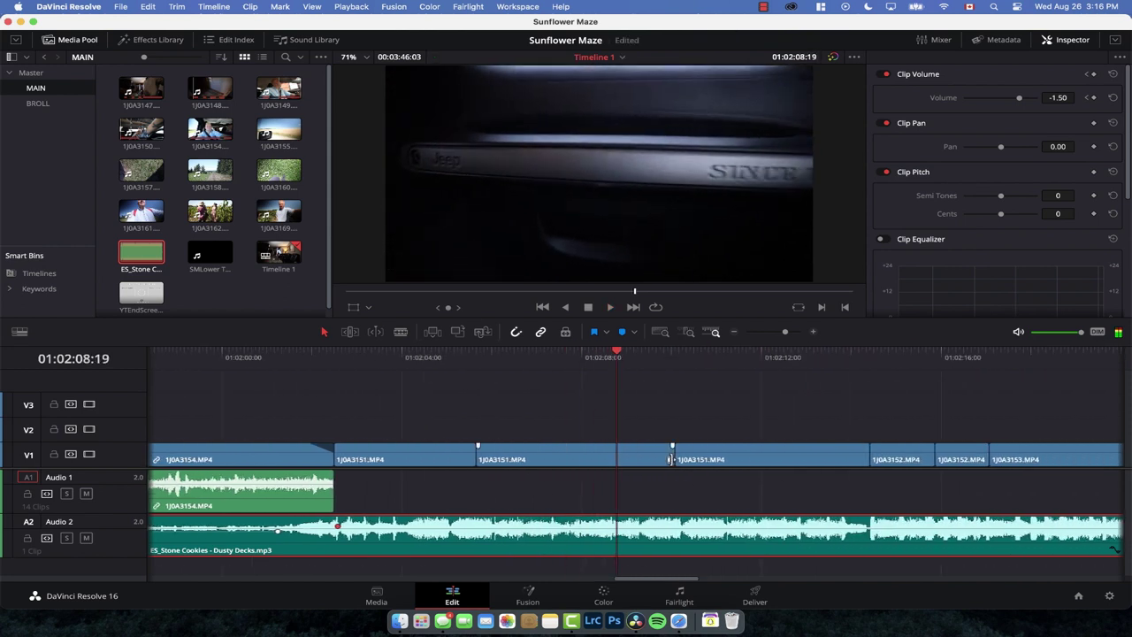
Trim the short unwanted V1 piece and rearrange the 1J0A3151 clips between V1 and V2.
{"action": "left_click_drag", "start_coordinate": [670, 458], "coordinate": [610, 459]}
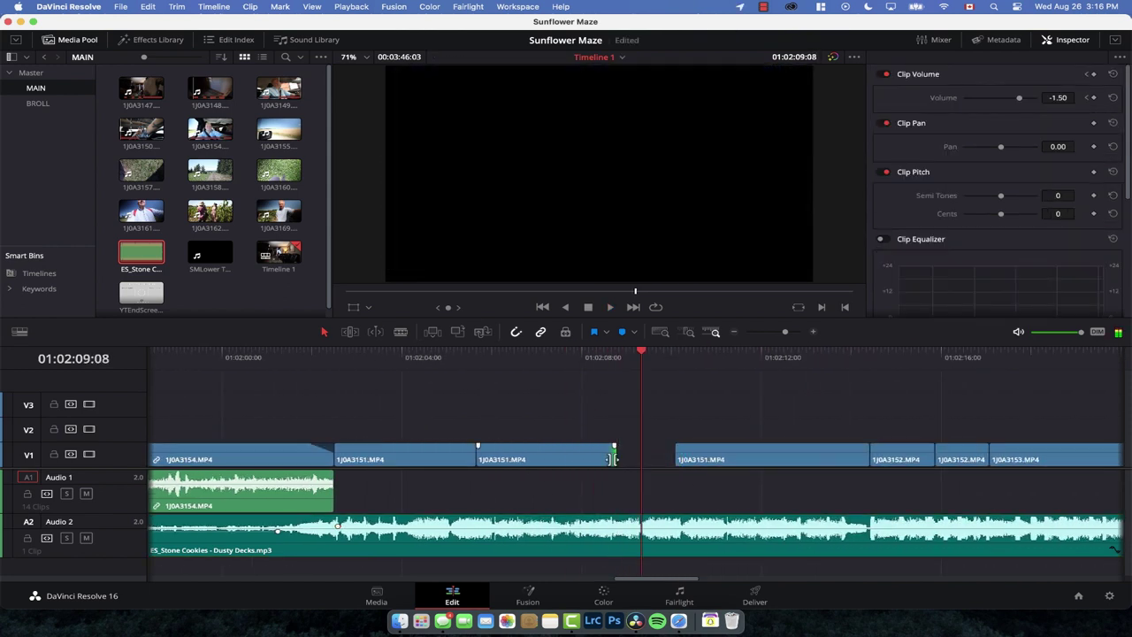
{"action": "left_click_drag", "start_coordinate": [714, 466], "coordinate": [661, 466]}
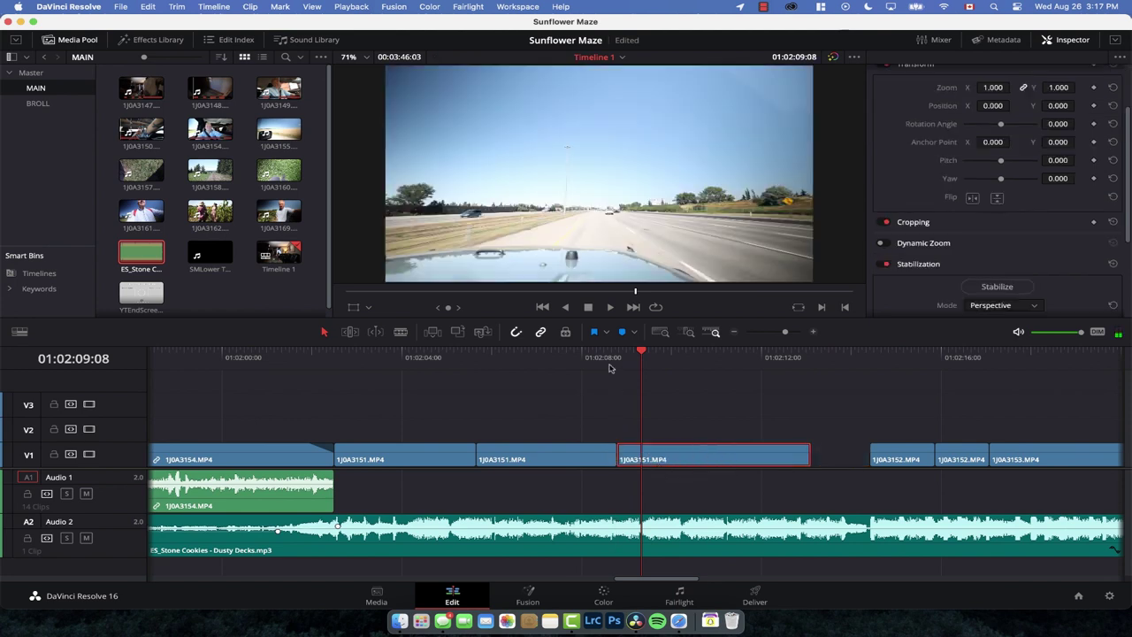
{"action": "left_click_drag", "start_coordinate": [608, 361], "coordinate": [525, 376]}
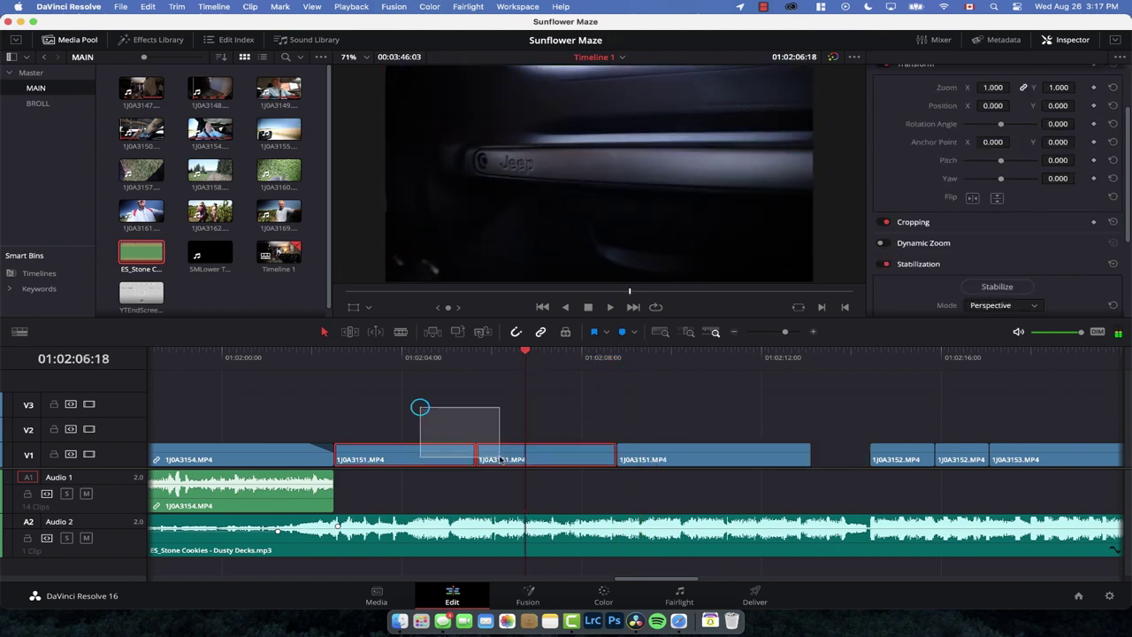
{"action": "mouse_move", "coordinate": [422, 410]}
{"action": "left_mouse_down"}
{"action": "mouse_move", "coordinate": [495, 461]}
{"action": "mouse_move", "coordinate": [690, 426]}
{"action": "left_mouse_up"}
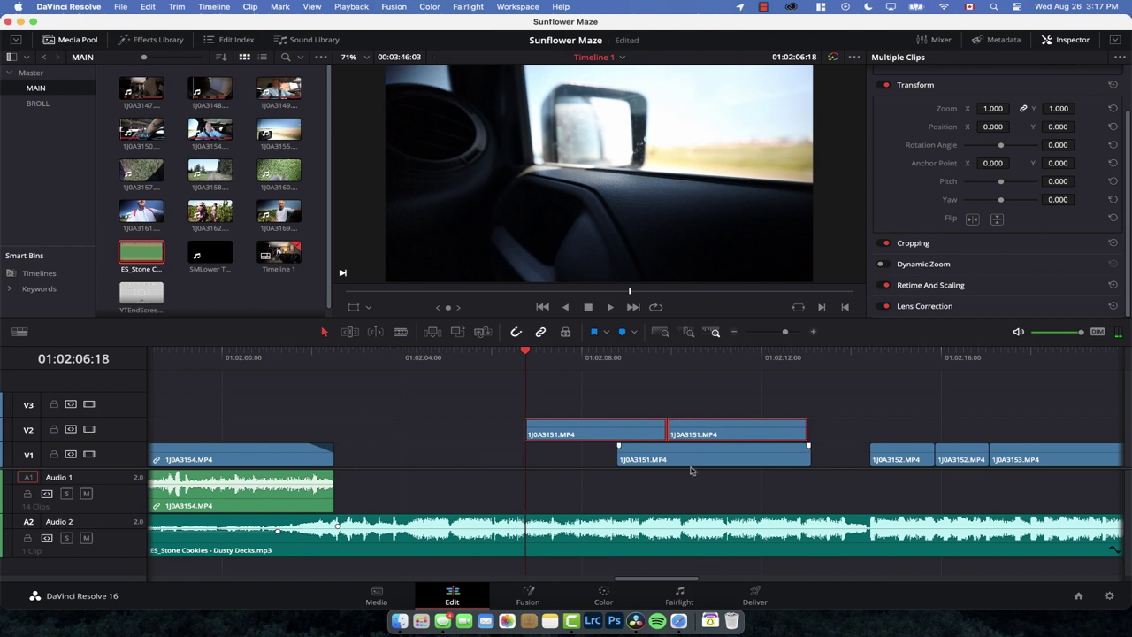
{"action": "left_click_drag", "start_coordinate": [691, 471], "coordinate": [417, 471]}
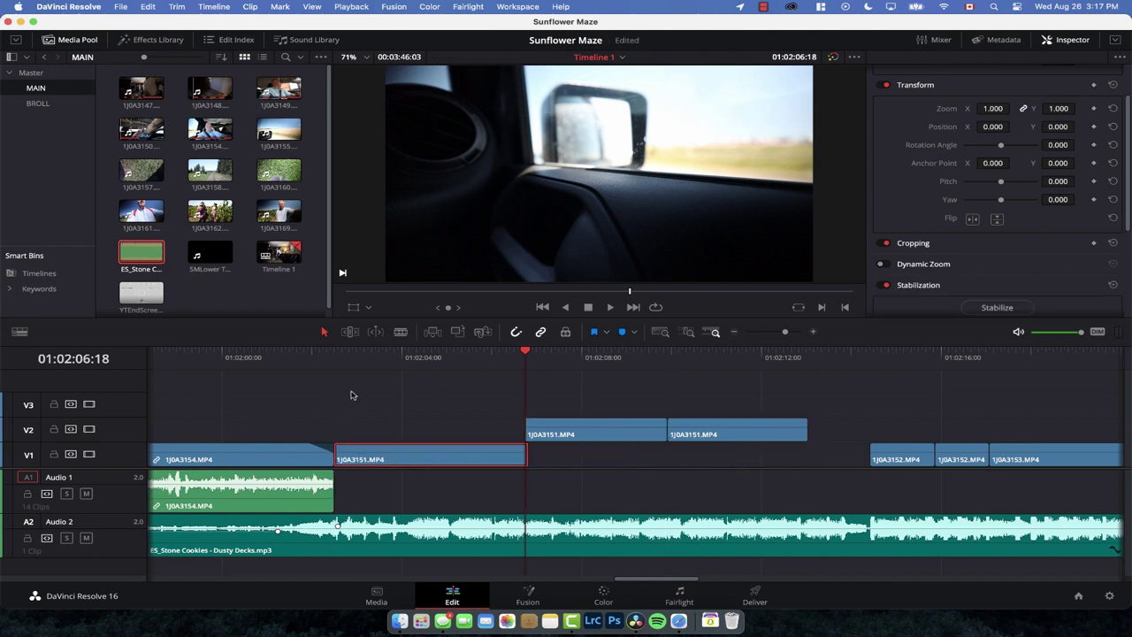
Add a fade-in to the start of the 1J0A3151 clip on V1 and preview it.
{"action": "left_click_drag", "start_coordinate": [325, 355], "coordinate": [331, 355]}
{"action": "left_click_drag", "start_coordinate": [336, 446], "coordinate": [368, 447]}
{"action": "key", "text": "space"}
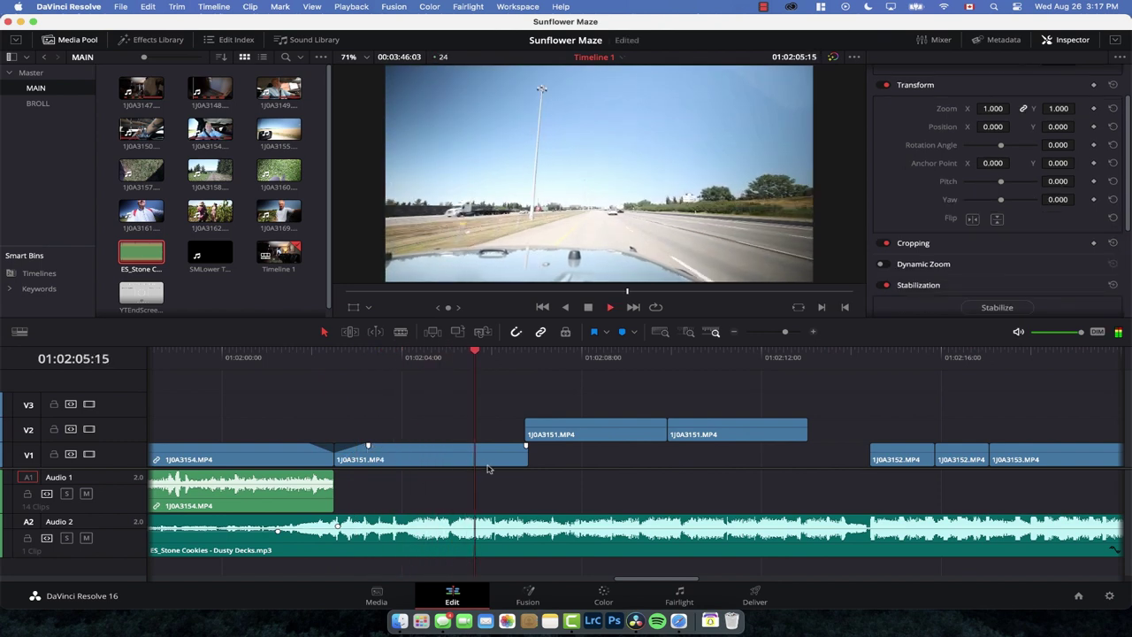
{"action": "key", "text": "space"}
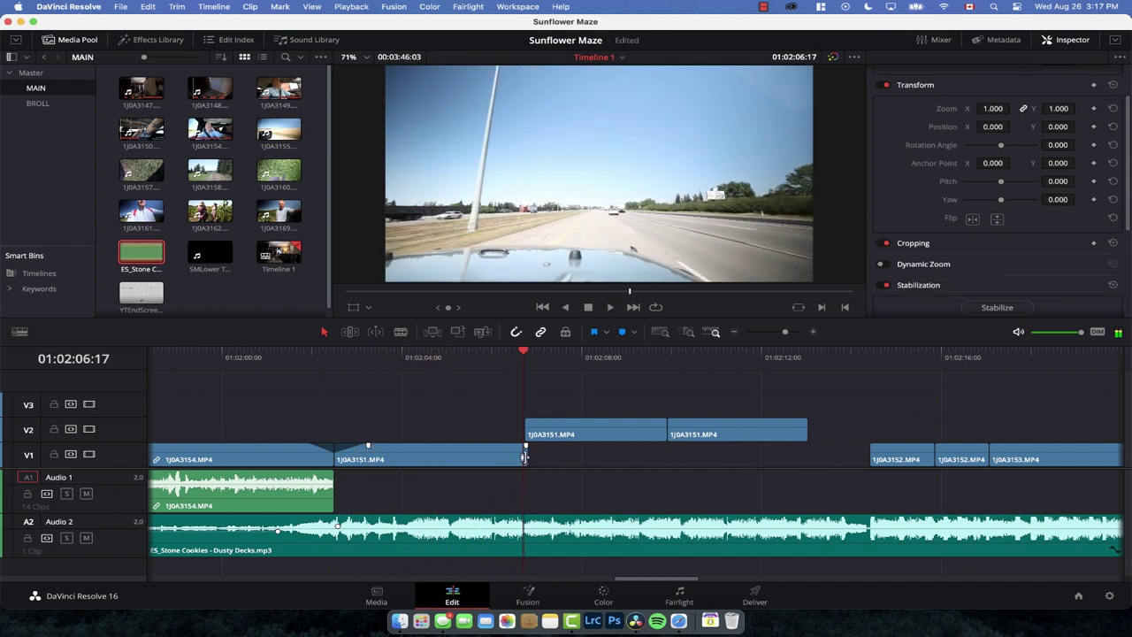
Move the 1J0A3151 clip from V2 down onto V1 and play the section.
{"action": "left_click_drag", "start_coordinate": [552, 434], "coordinate": [555, 459]}
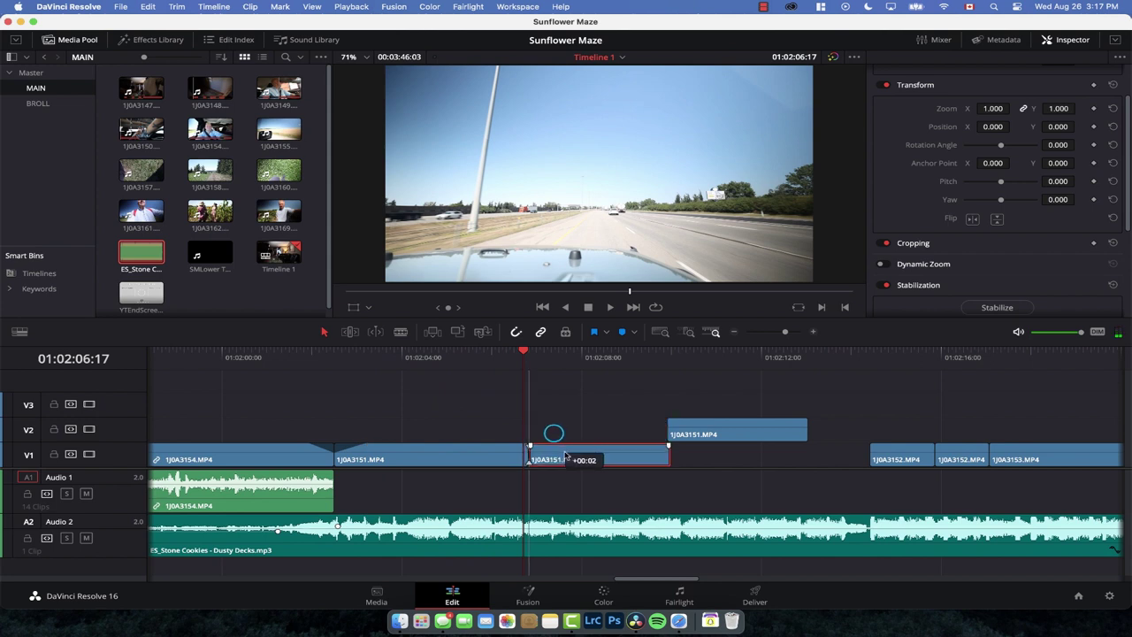
{"action": "key", "text": "space"}
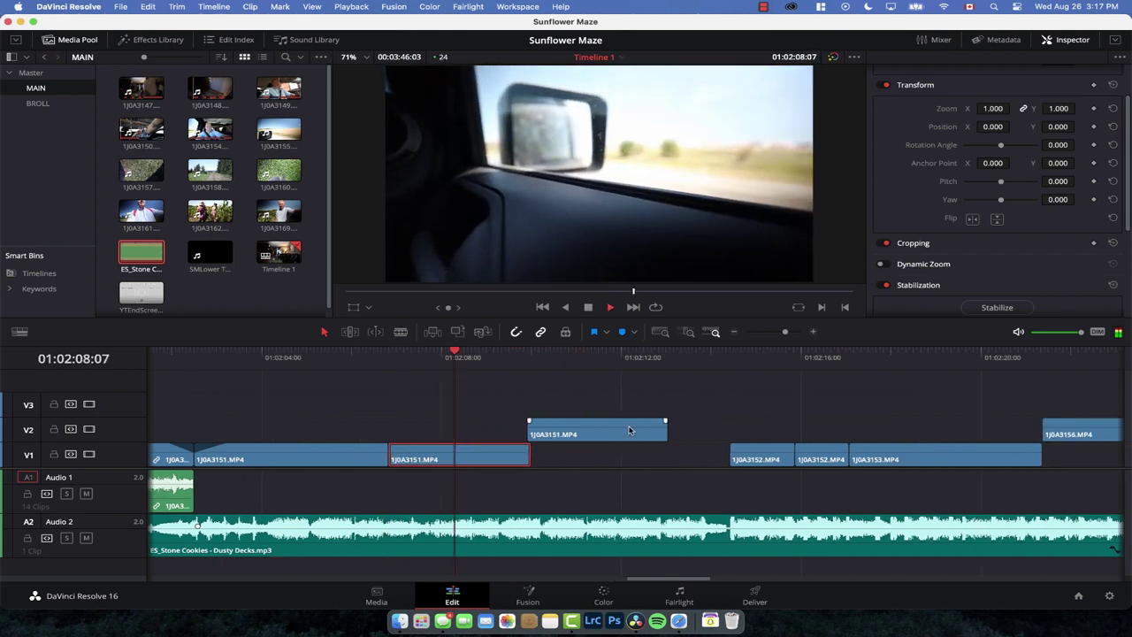
{"action": "key", "text": "space"}
Stabilize the shaky 1J0A3151 clip on V1 and play it back.
{"action": "left_click", "coordinate": [993, 307]}
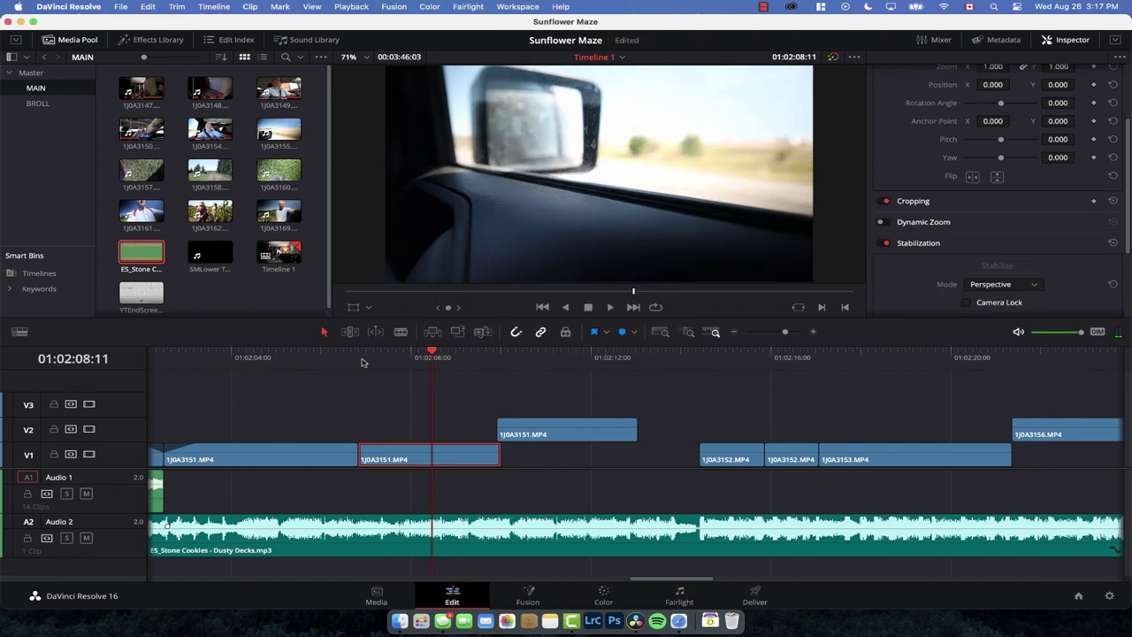
{"action": "left_click", "coordinate": [360, 357]}
{"action": "key", "text": "space"}
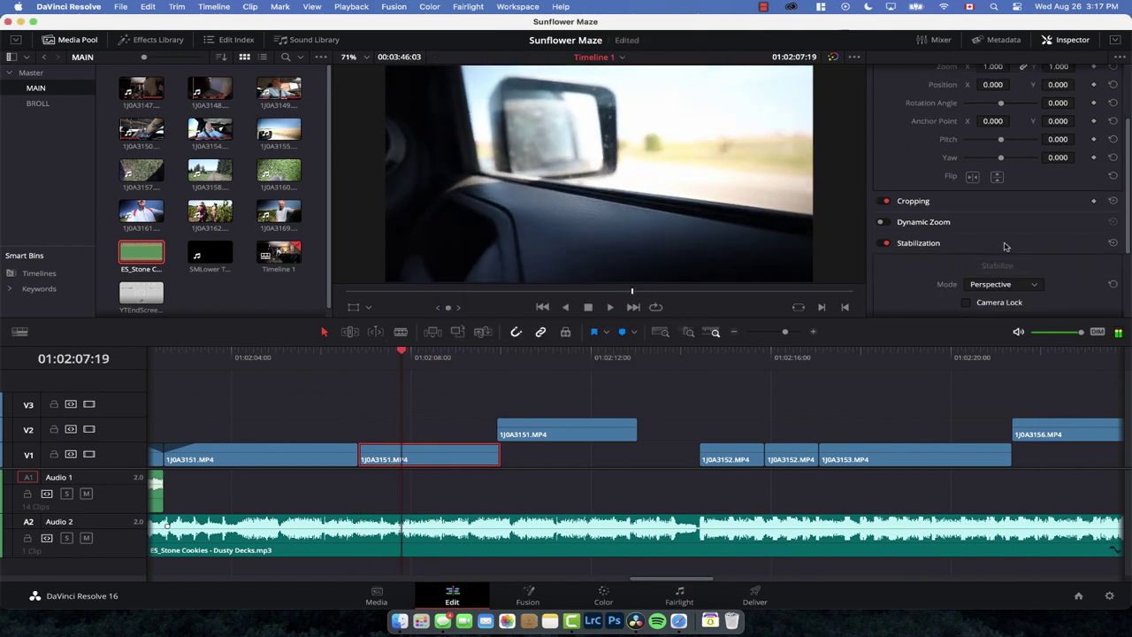
Re-stabilize in Similarity mode with cropping ratio 0.641 and smooth 0.322, then review.
{"action": "scroll", "coordinate": [1005, 246], "scroll_direction": "down", "scroll_amount": 3}
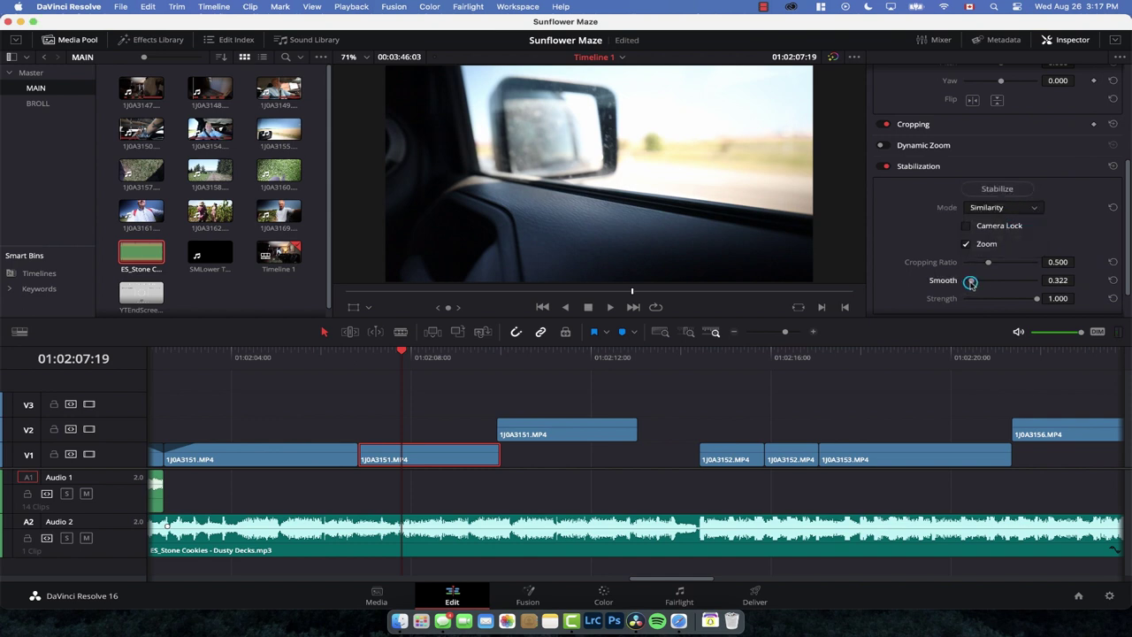
{"action": "left_click", "coordinate": [1006, 190]}
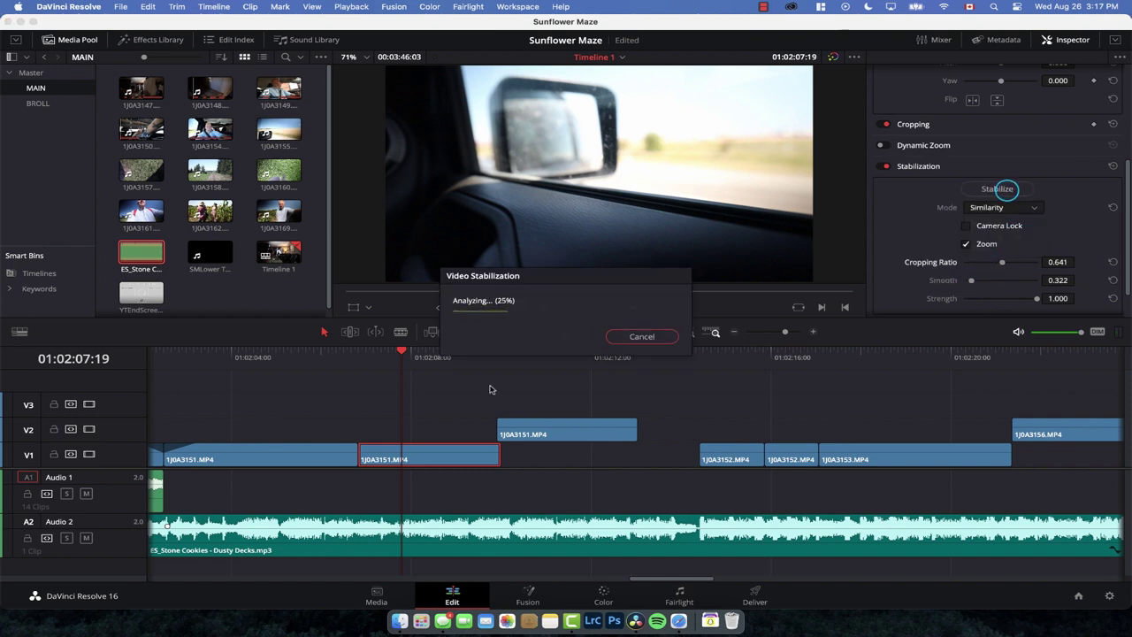
{"action": "left_click", "coordinate": [361, 359]}
{"action": "key", "text": "space"}
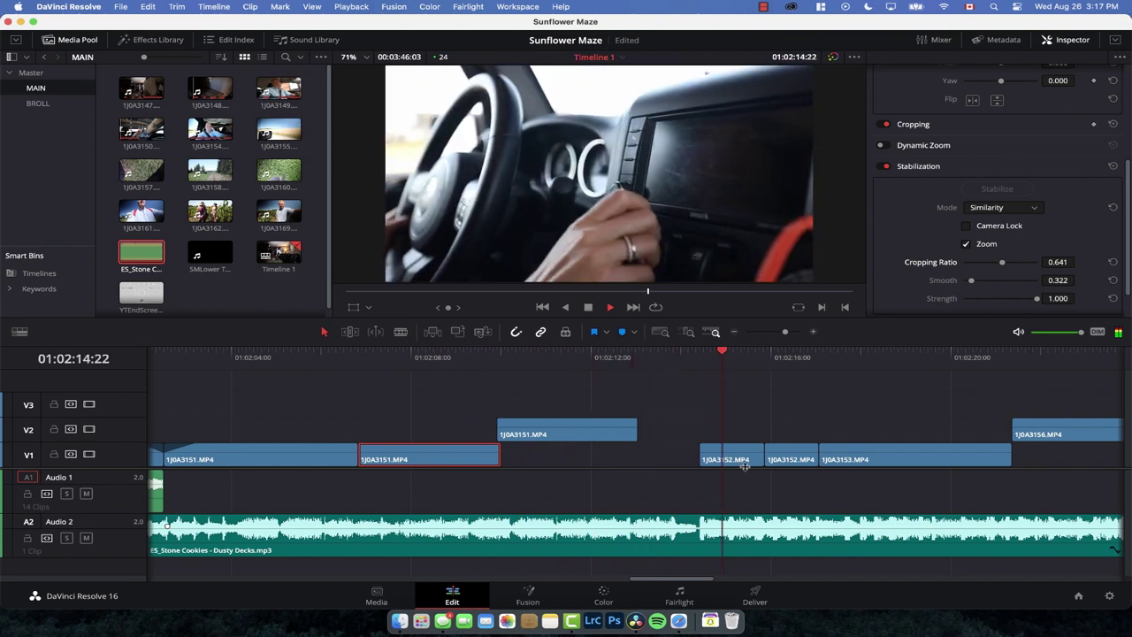
{"action": "key", "text": "space"}
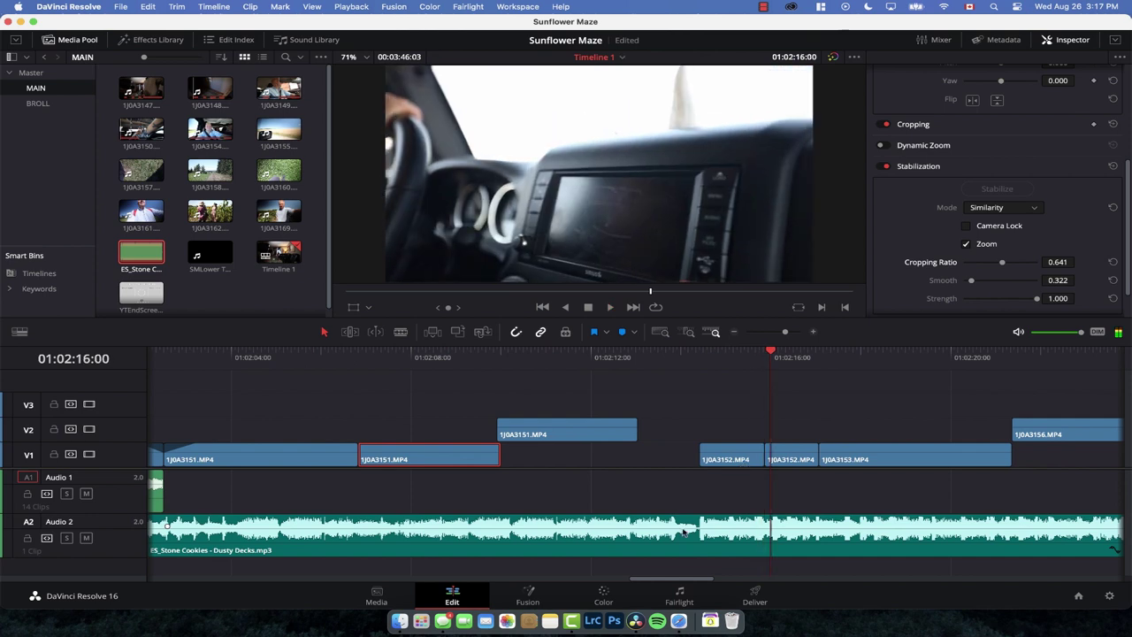
Lower the Stone Cookies volume on A2 under the 1J0A3154 dialogue, returning to full level at the B-roll.
{"action": "scroll", "coordinate": [683, 531], "scroll_direction": "left", "scroll_amount": 5}
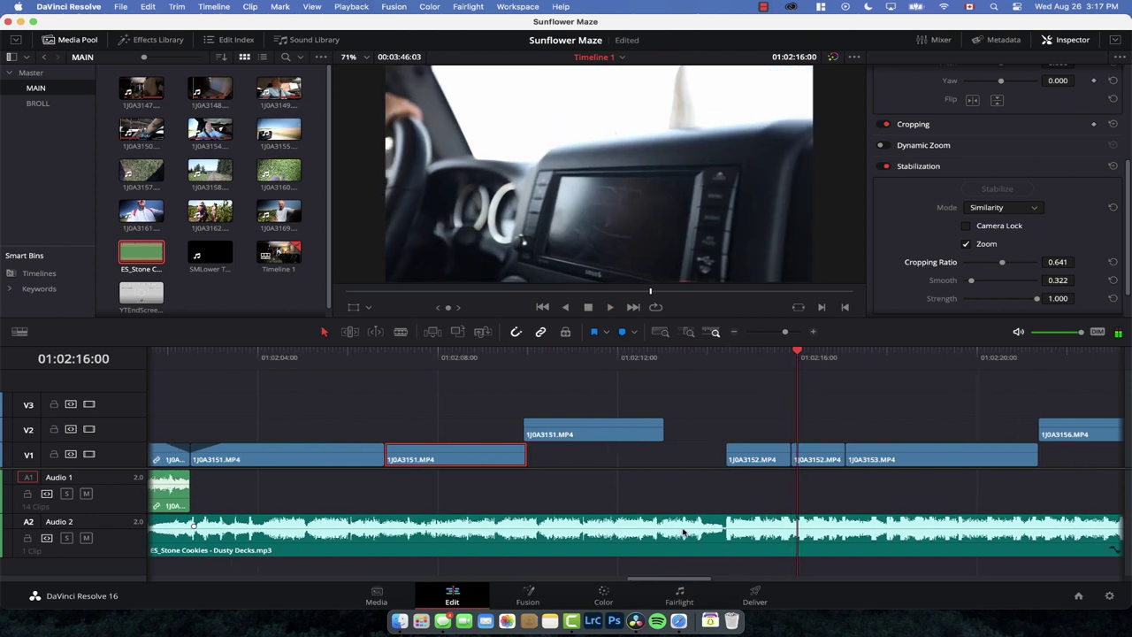
{"action": "left_click", "coordinate": [780, 538]}
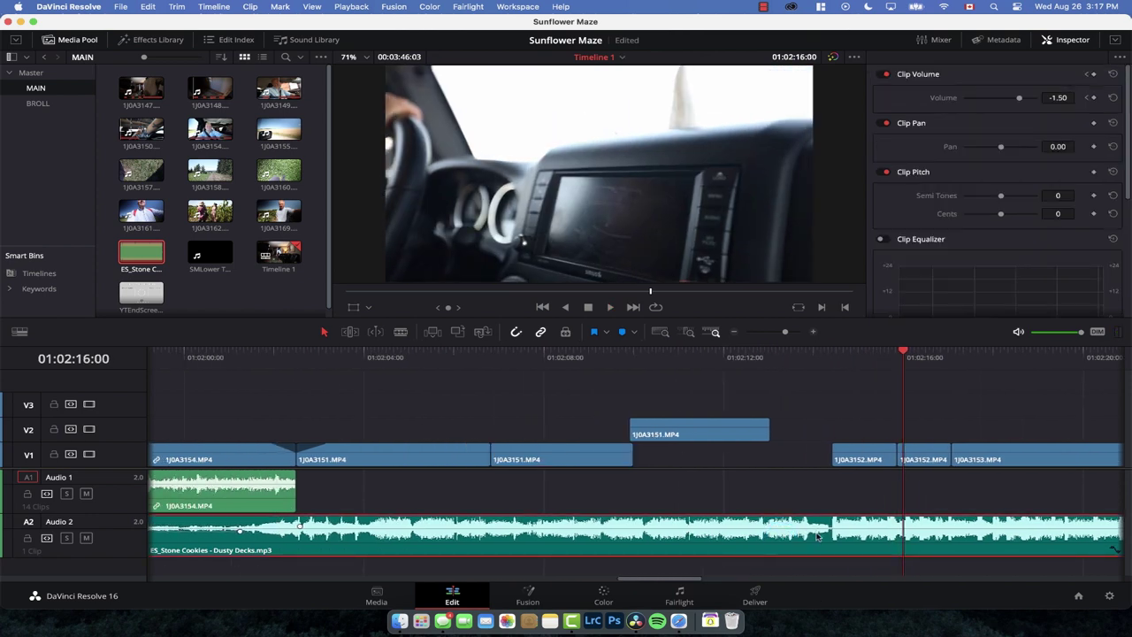
{"action": "left_click_drag", "start_coordinate": [818, 535], "coordinate": [307, 533]}
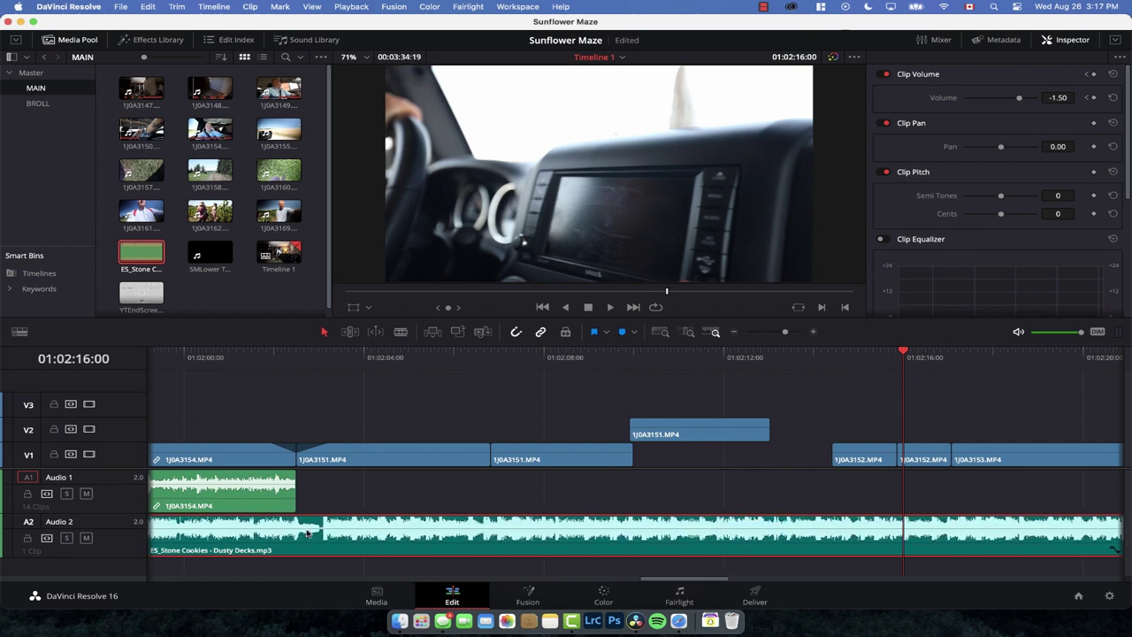
{"action": "left_click_drag", "start_coordinate": [329, 537], "coordinate": [307, 532]}
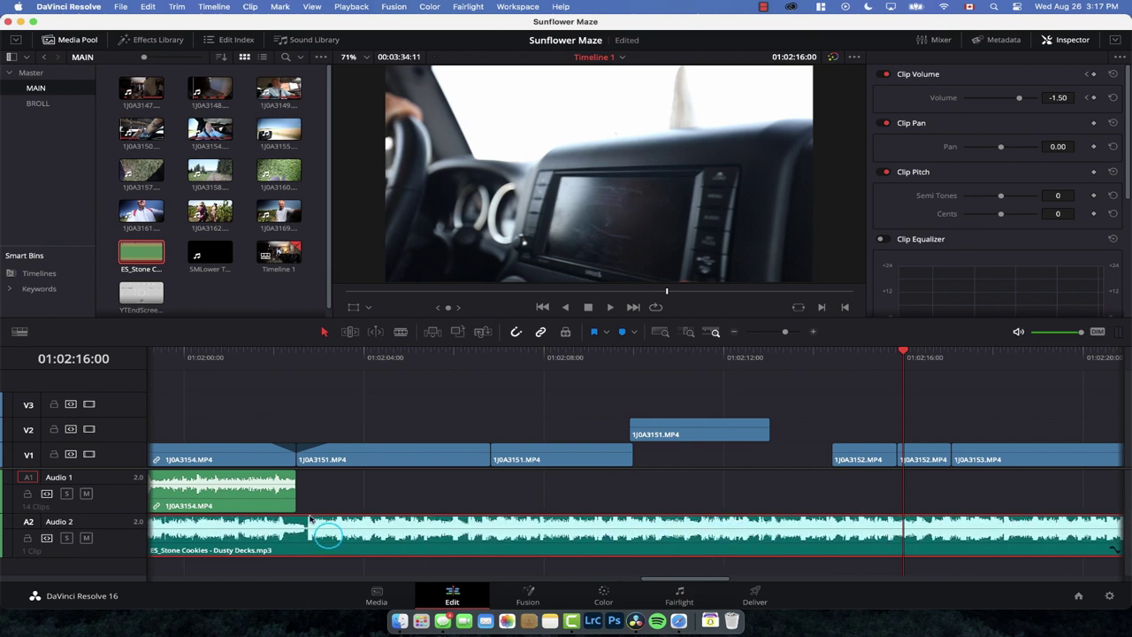
{"action": "left_click", "coordinate": [263, 351]}
{"action": "key", "text": "space"}
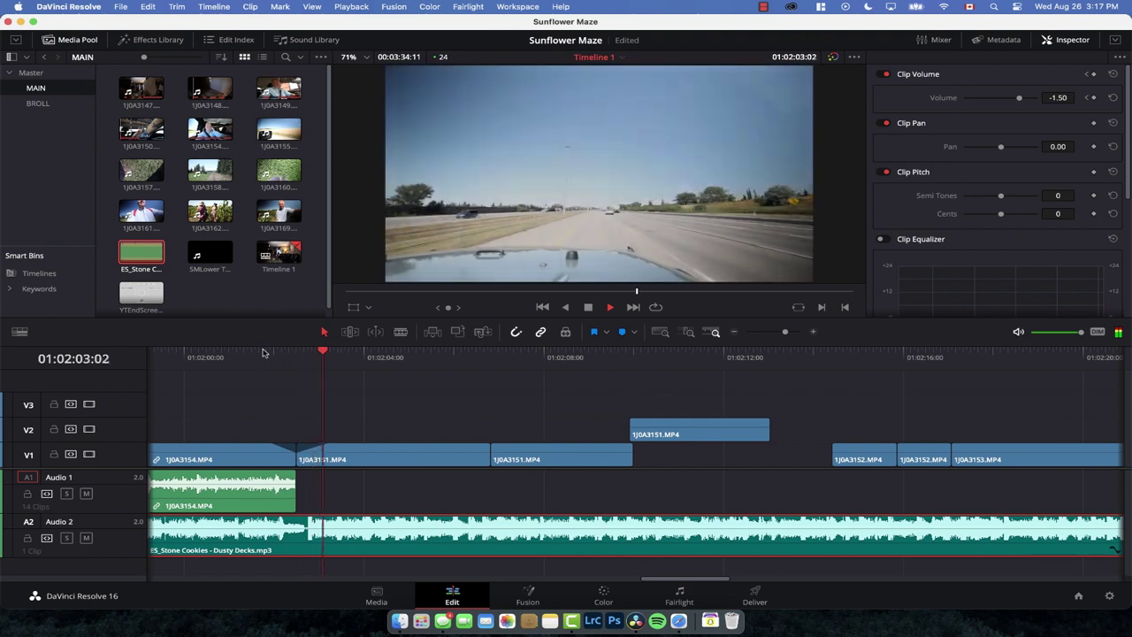
{"action": "left_click", "coordinate": [533, 493]}
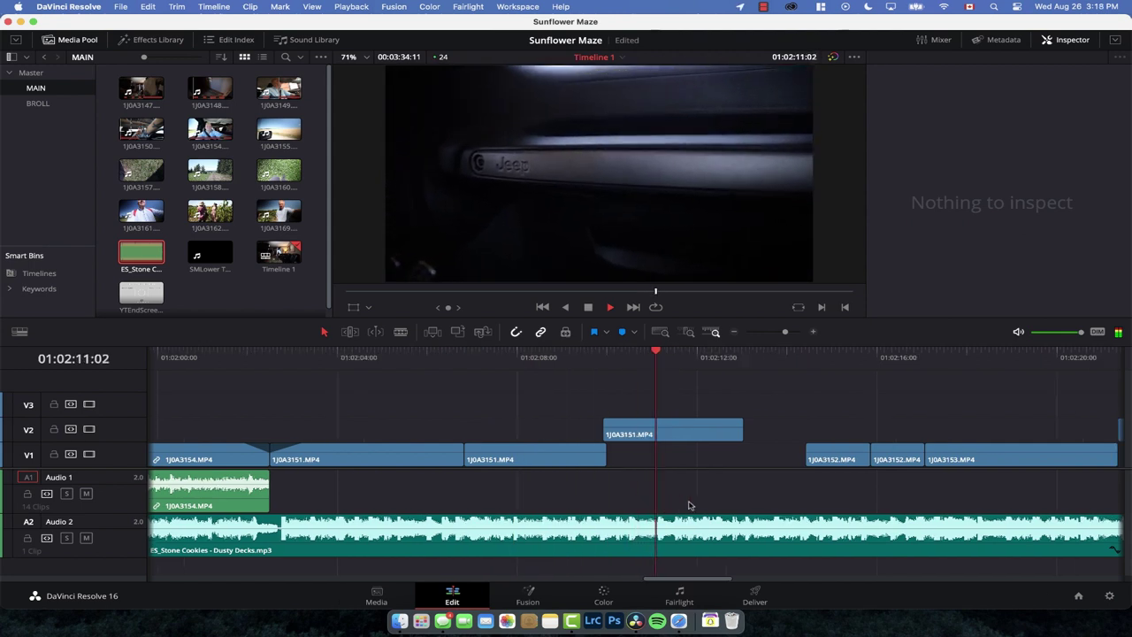
Delete the 1J0A3151 clip from V2 and slide 1J0A3152 left into the gap.
{"action": "scroll", "coordinate": [687, 503], "scroll_direction": "right", "scroll_amount": 5}
{"action": "key", "text": "space"}
{"action": "left_click", "coordinate": [487, 433]}
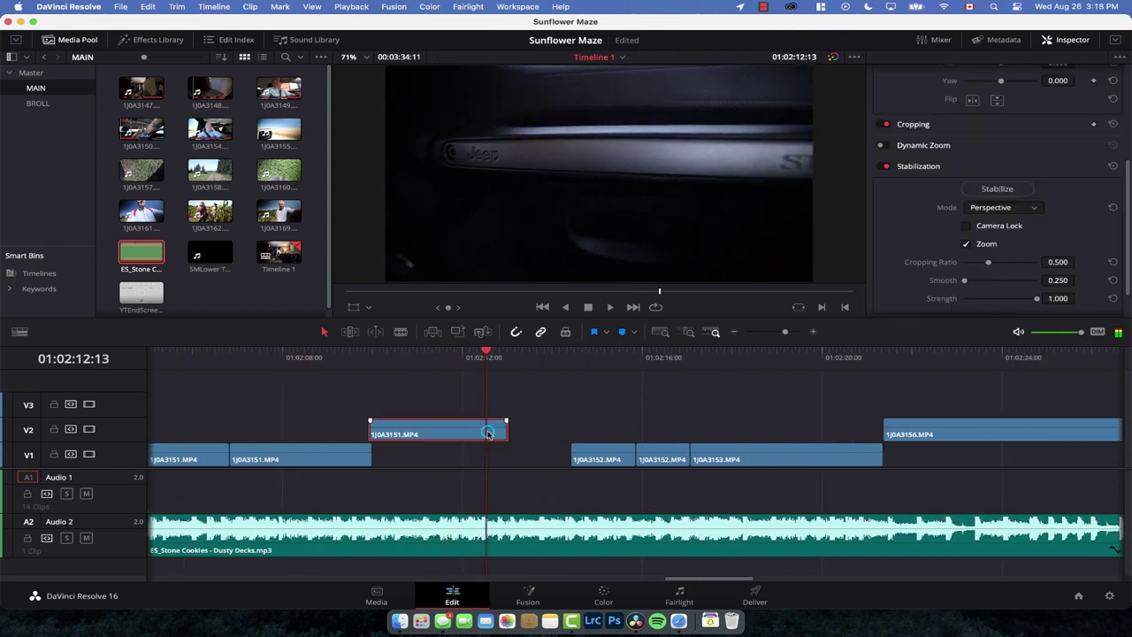
{"action": "key", "text": "Delete"}
{"action": "left_click", "coordinate": [587, 360]}
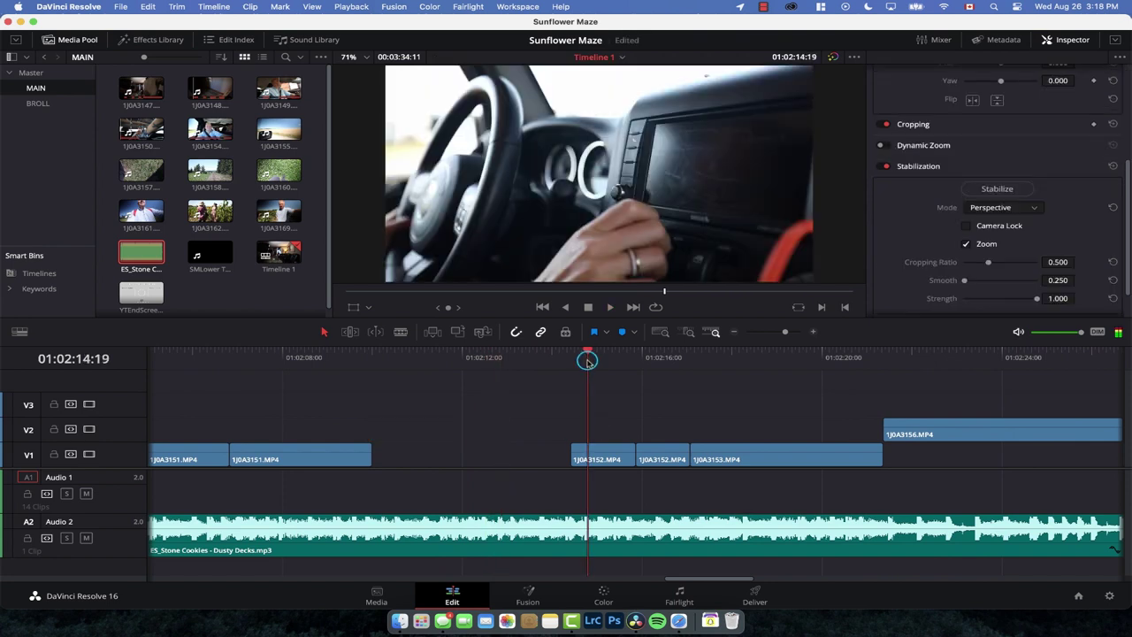
{"action": "left_click_drag", "start_coordinate": [615, 445], "coordinate": [489, 463]}
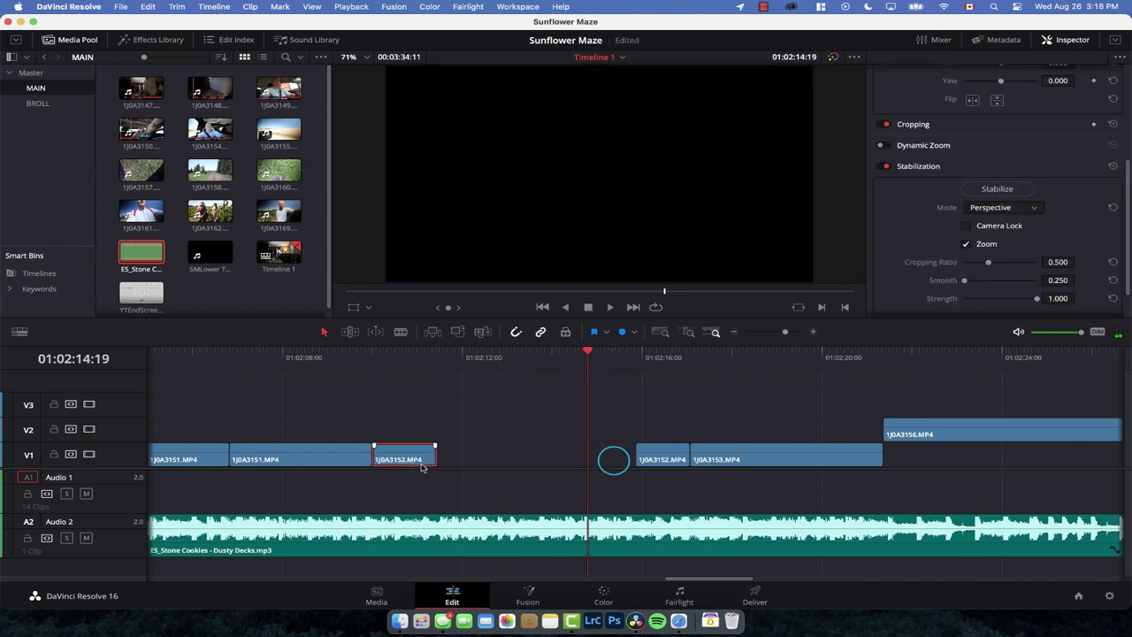
{"action": "left_click", "coordinate": [364, 361]}
{"action": "key", "text": "space"}
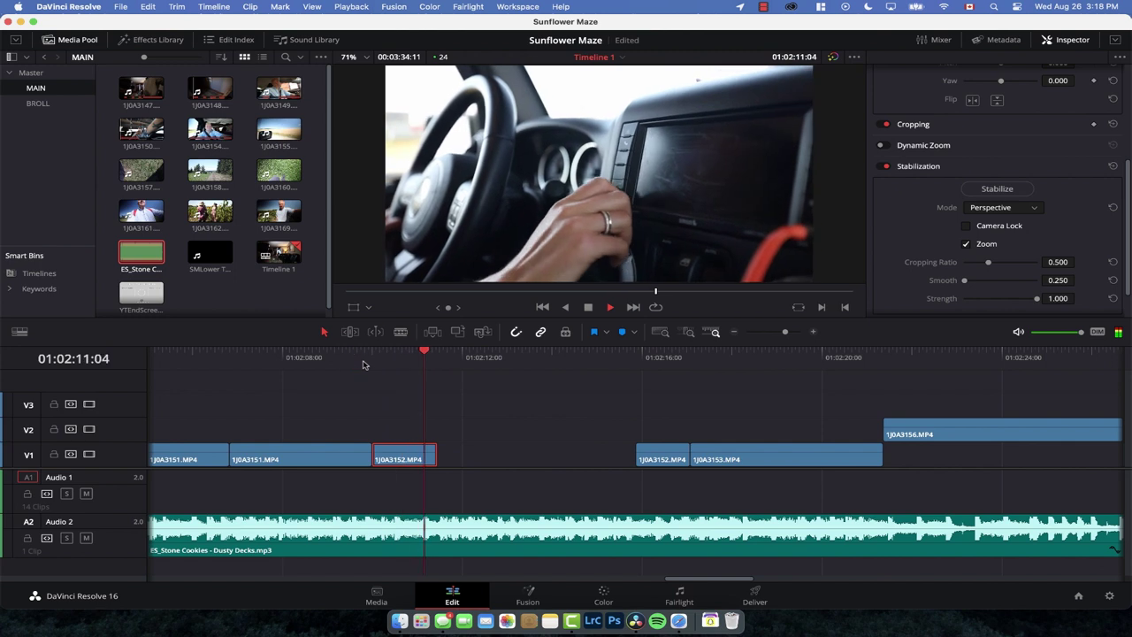
Slide the second 1J0A3152 piece left to join the first and review.
{"action": "left_click_drag", "start_coordinate": [676, 467], "coordinate": [468, 475]}
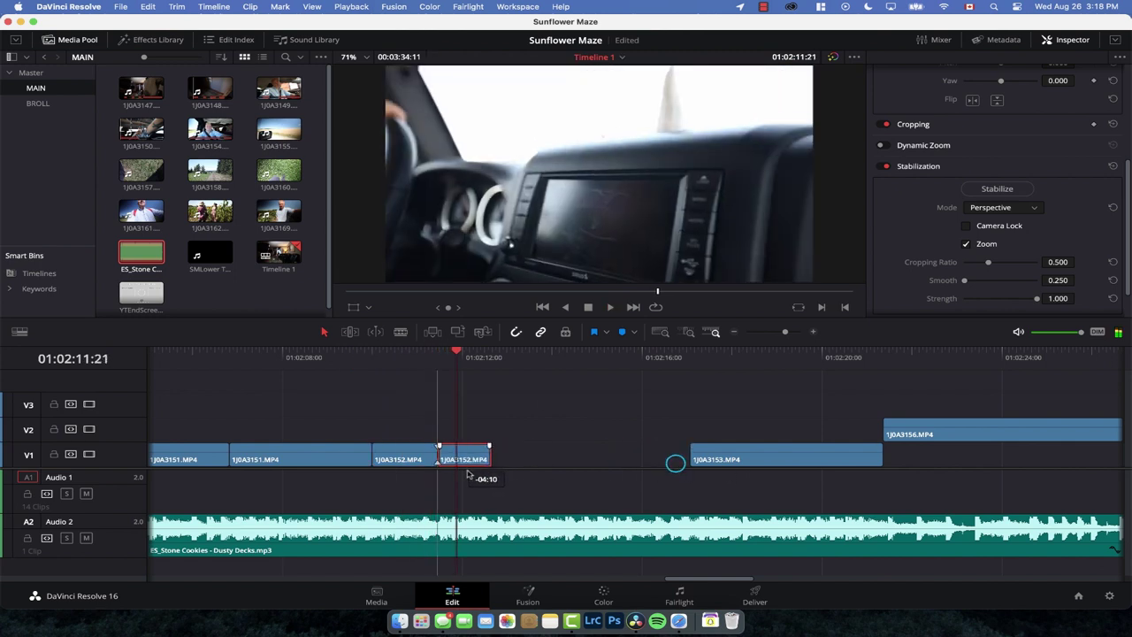
{"action": "left_click", "coordinate": [410, 358]}
{"action": "key", "text": "space"}
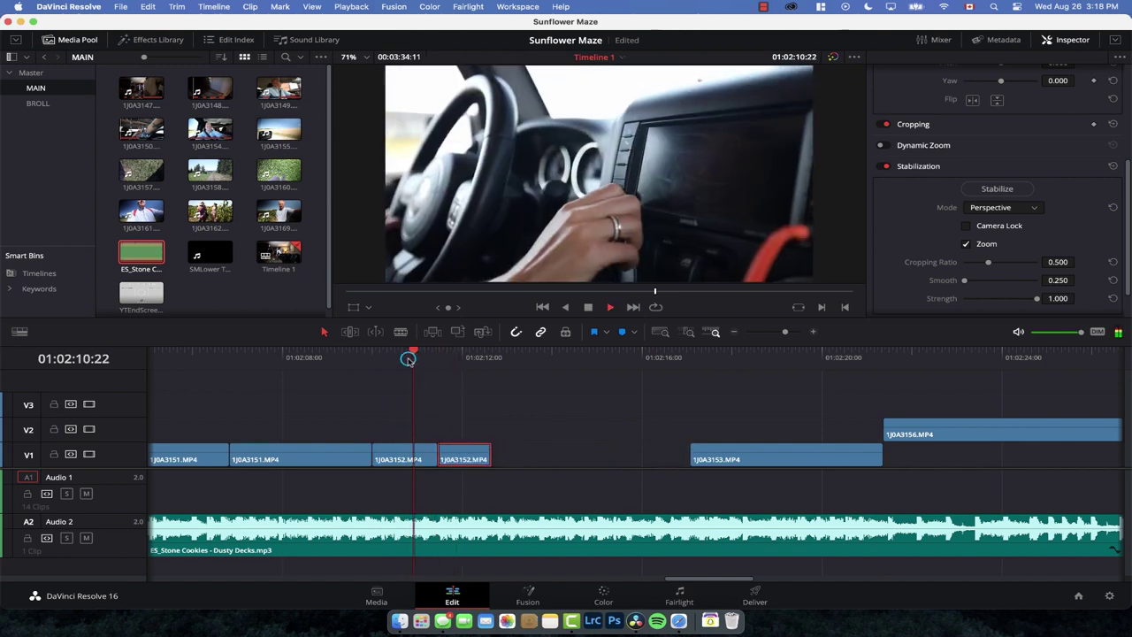
{"action": "key", "text": "space"}
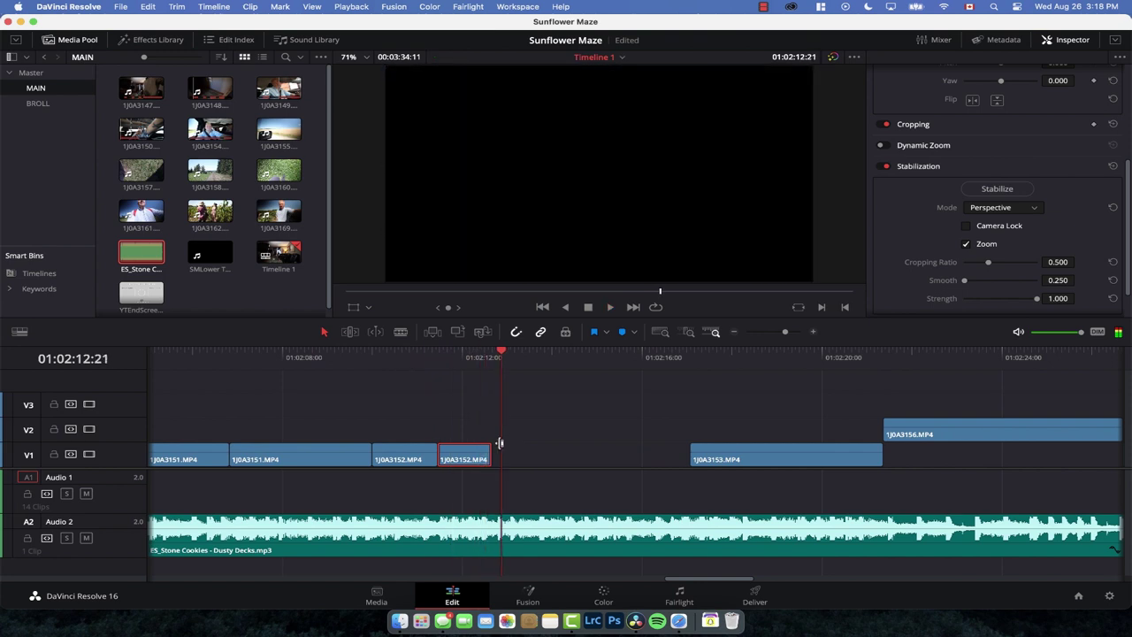
Move 1J0A3153 left so it butts against 1J0A3152, then play back.
{"action": "left_click_drag", "start_coordinate": [219, 364], "coordinate": [267, 358]}
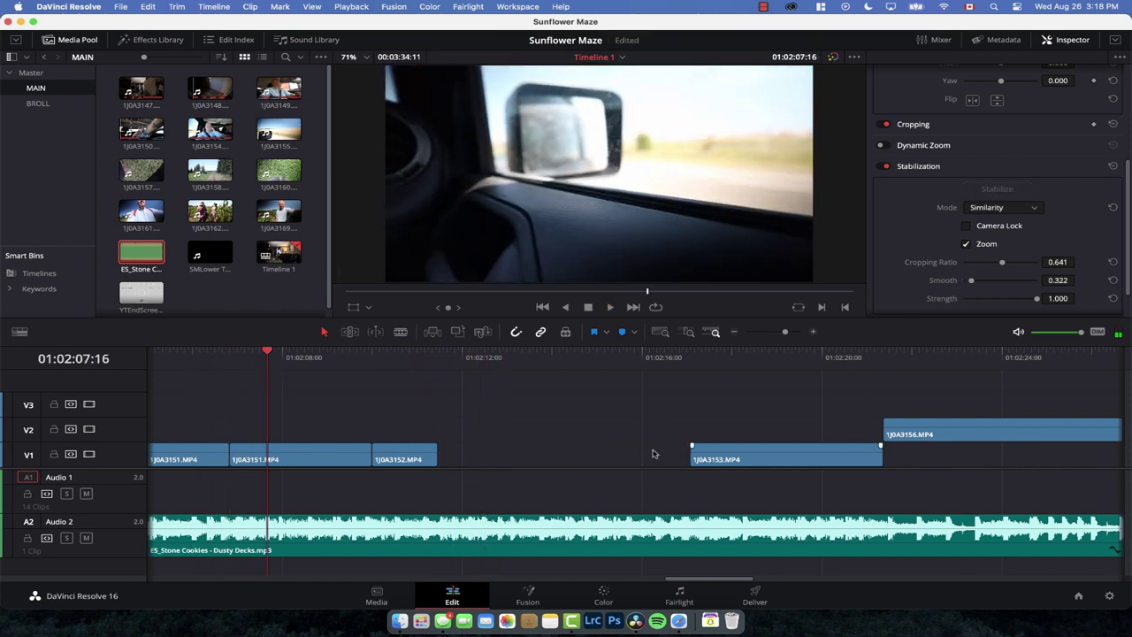
{"action": "left_click_drag", "start_coordinate": [724, 458], "coordinate": [513, 478]}
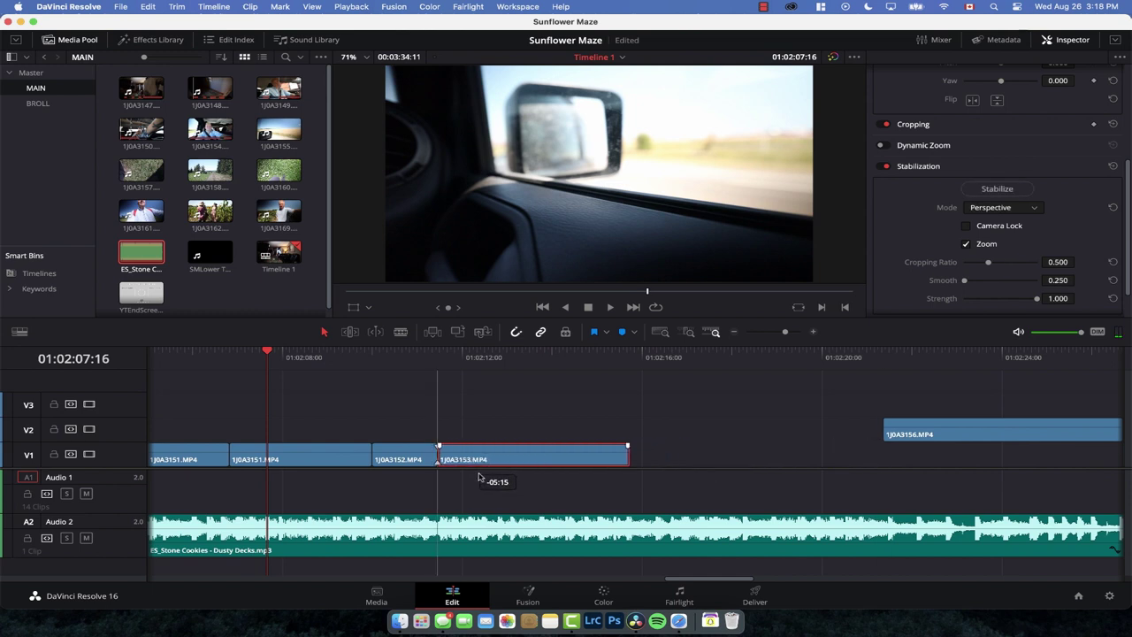
{"action": "left_click", "coordinate": [425, 361]}
{"action": "key", "text": "space"}
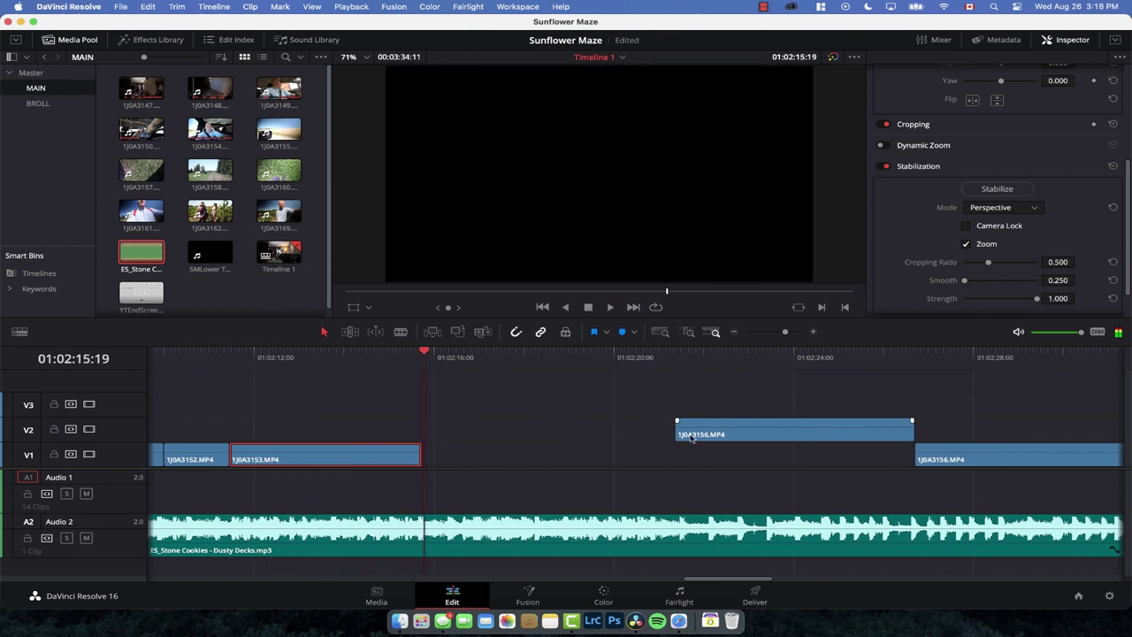
Move 1J0A3156.MP4 from V2 onto V1 right after 1J0A3153 and play it.
{"action": "left_click_drag", "start_coordinate": [696, 437], "coordinate": [442, 463]}
{"action": "key", "text": "space"}
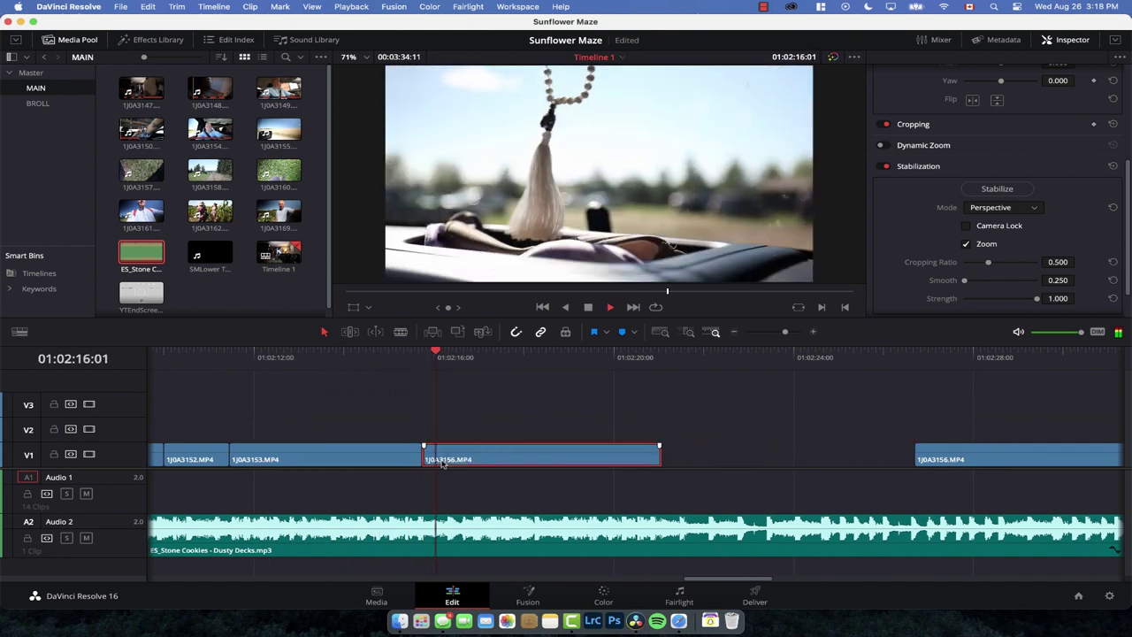
{"action": "scroll", "coordinate": [678, 445], "scroll_direction": "down", "scroll_amount": 2}
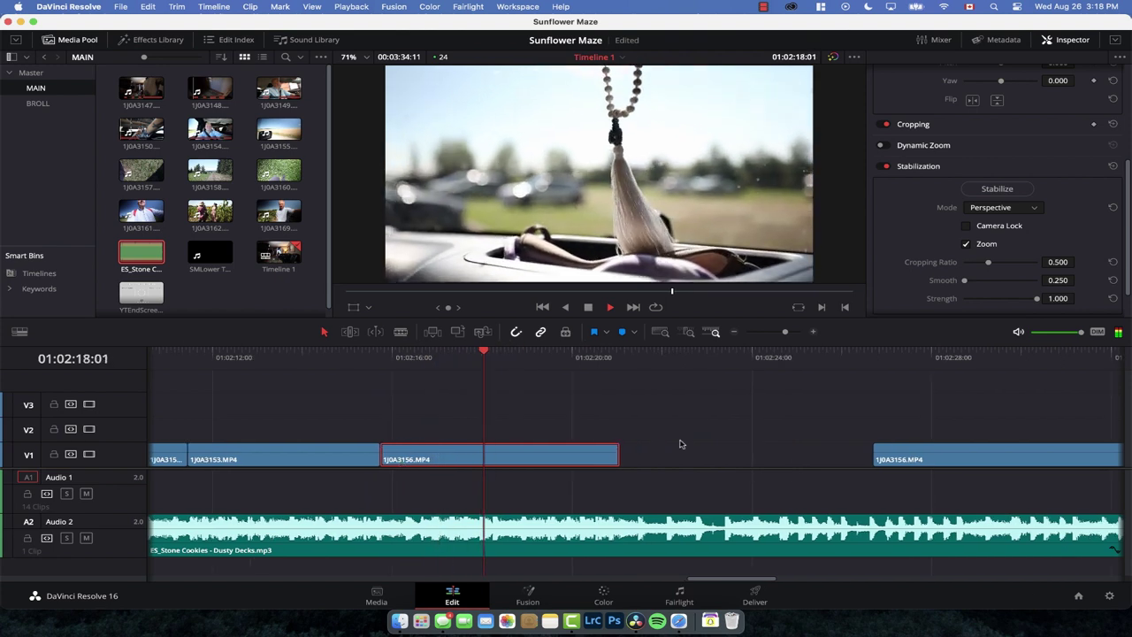
{"action": "scroll", "coordinate": [681, 445], "scroll_direction": "down", "scroll_amount": 2}
{"action": "scroll", "coordinate": [681, 444], "scroll_direction": "down", "scroll_amount": 2}
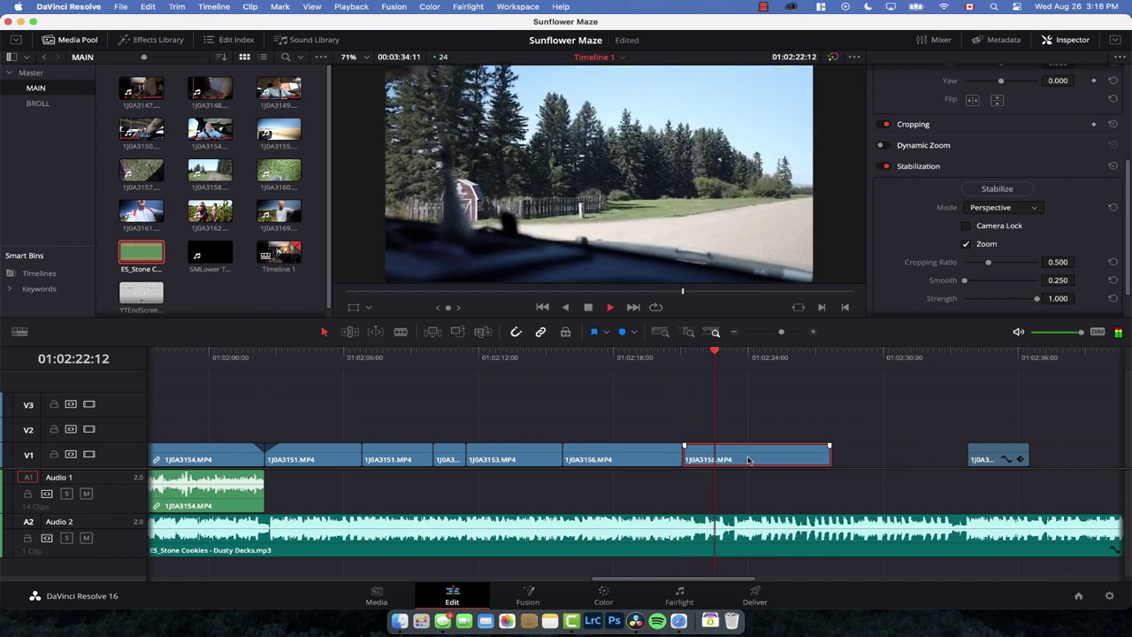
Split the 1J0A3156 clip and the Stone Cookies music near 01:02:24.
{"action": "key", "text": "space"}
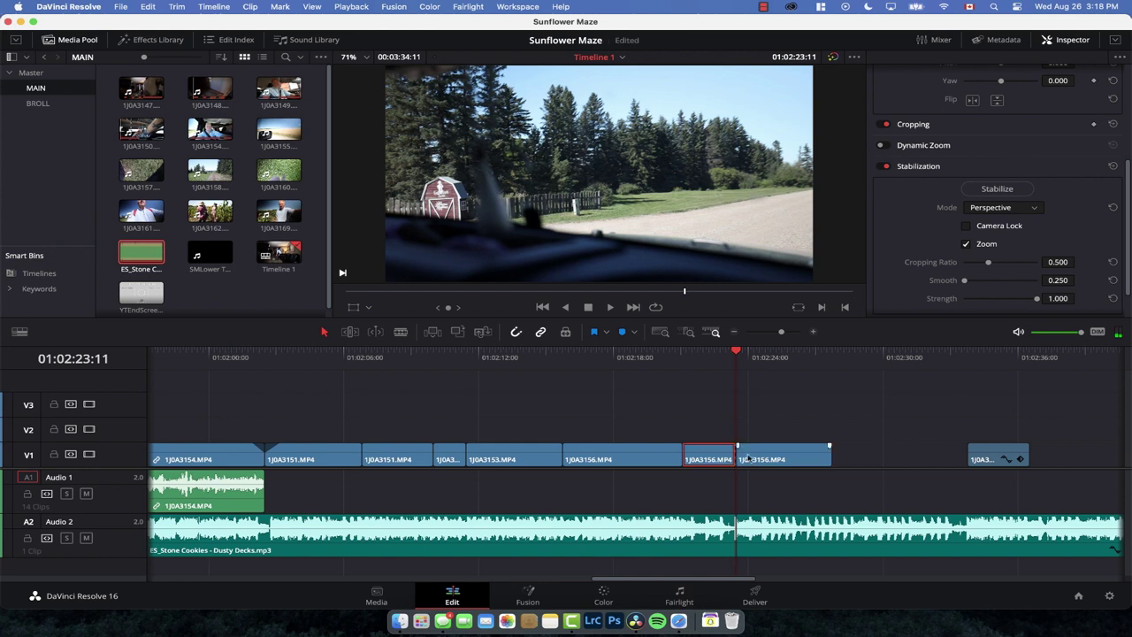
{"action": "key", "text": "space"}
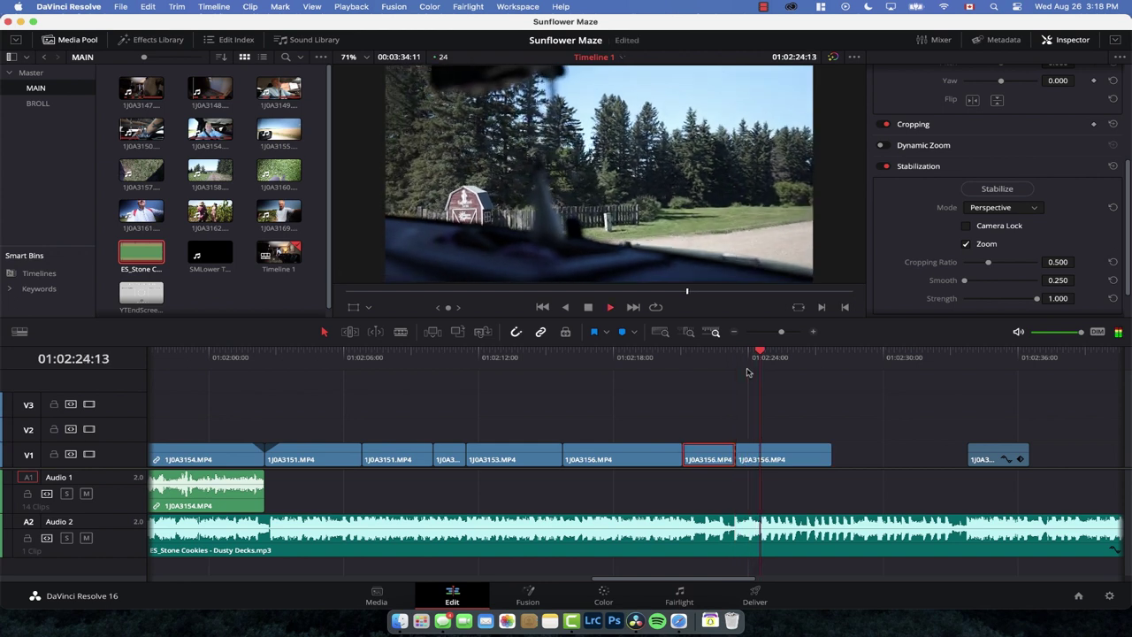
{"action": "key", "text": "space"}
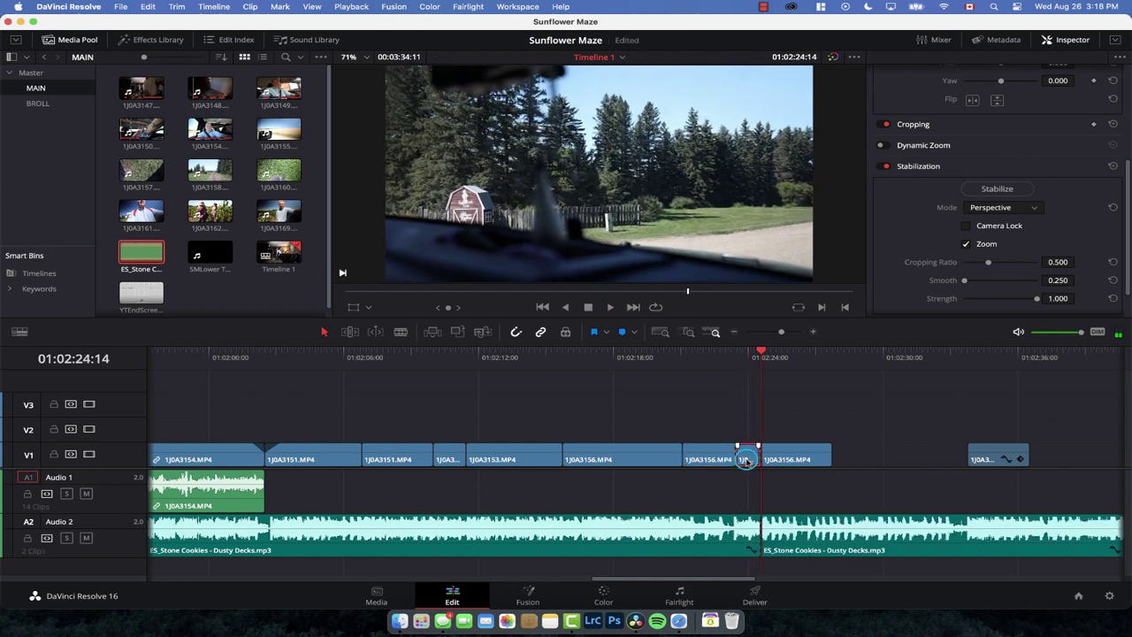
{"action": "key", "text": "alt+slash"}
{"action": "key", "text": "alt+slash"}
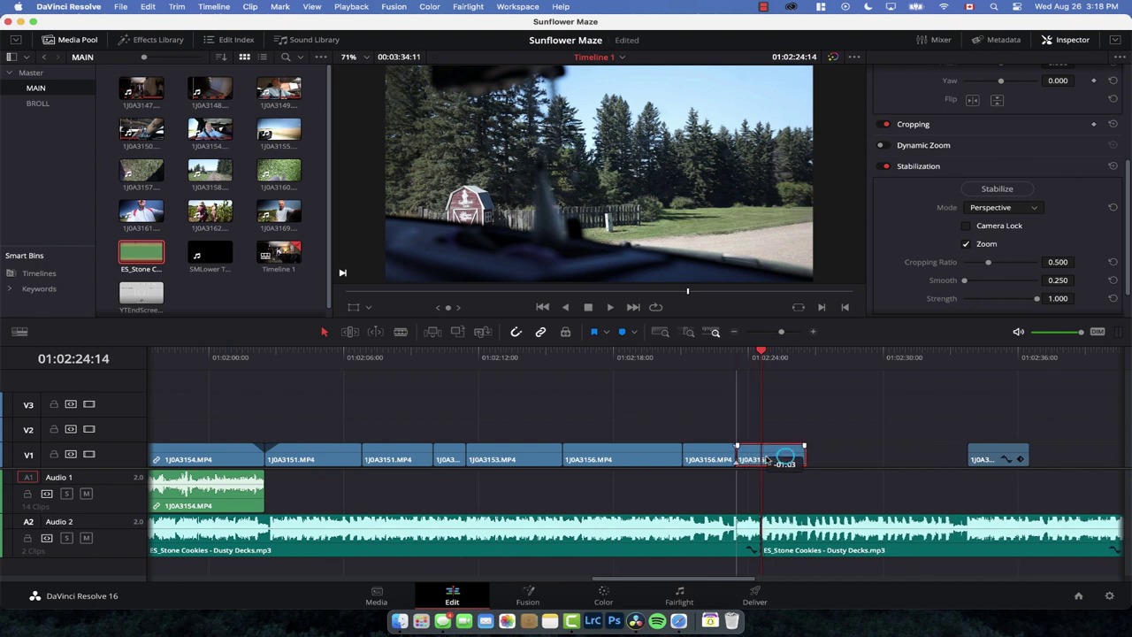
Trim the short middle piece by three frames and slide the next V1 piece left 15 frames.
{"action": "left_click_drag", "start_coordinate": [766, 460], "coordinate": [761, 453]}
{"action": "key", "text": "space"}
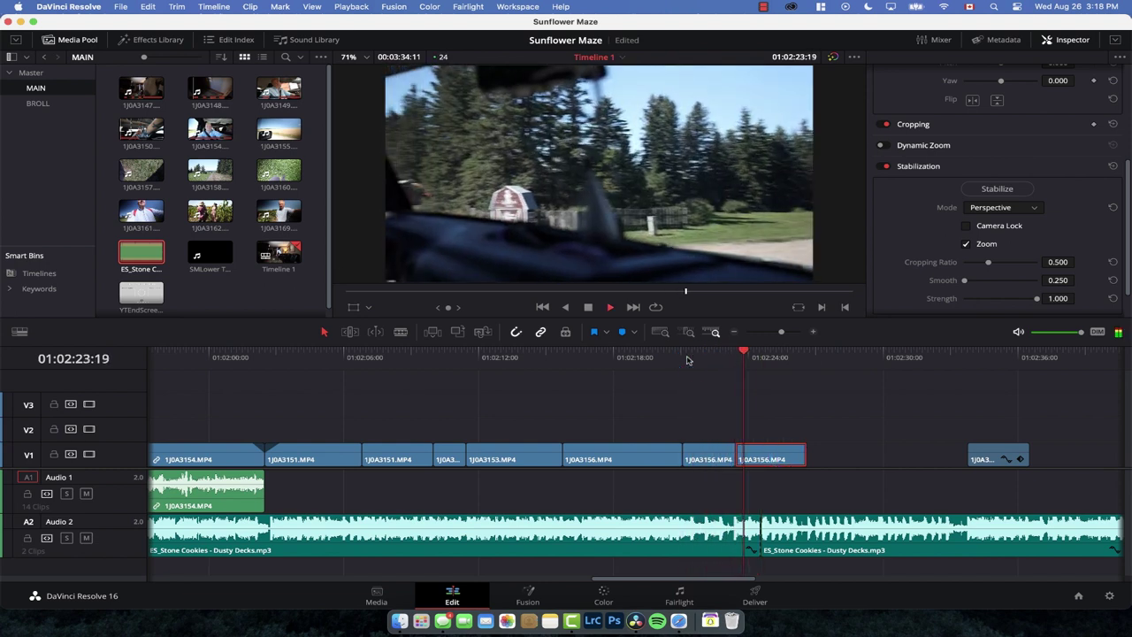
{"action": "key", "text": "space"}
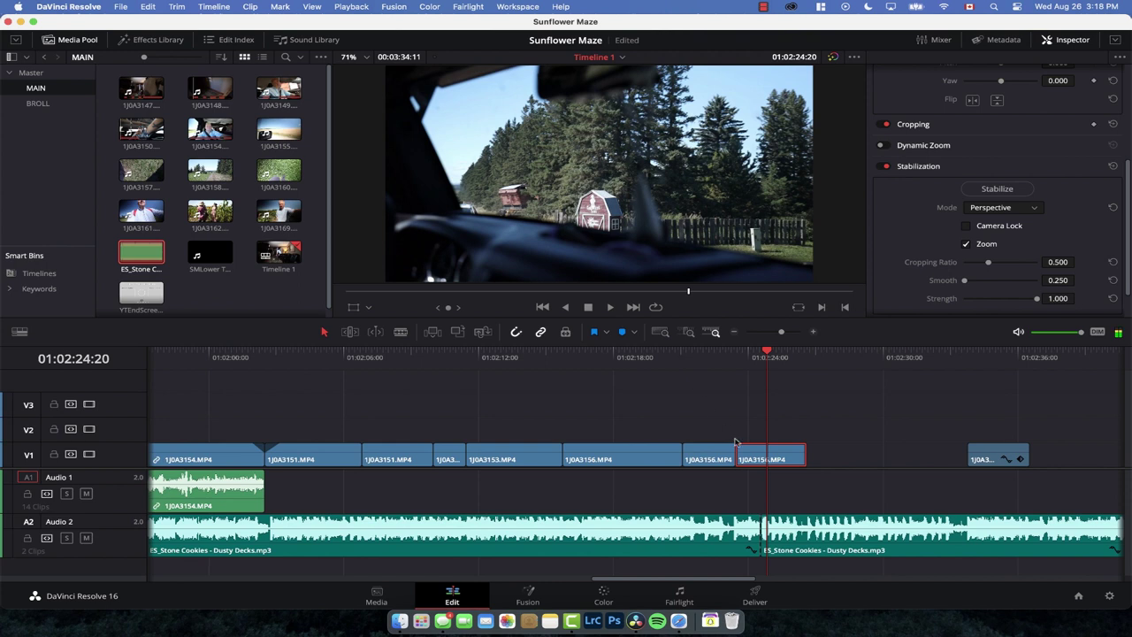
{"action": "left_click", "coordinate": [779, 360]}
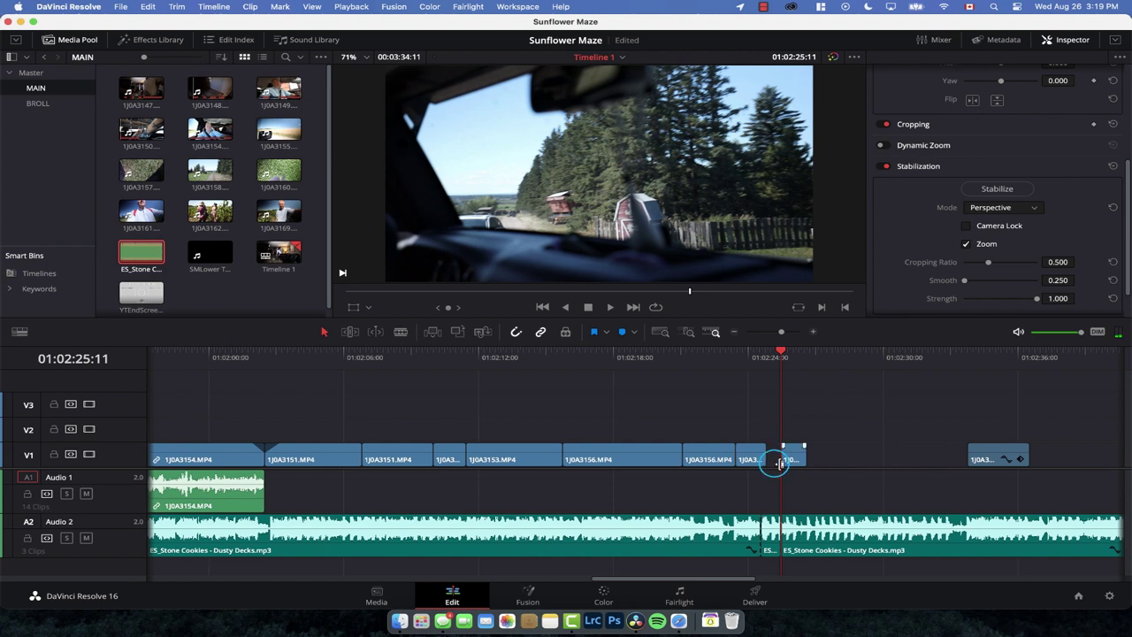
{"action": "left_click_drag", "start_coordinate": [794, 461], "coordinate": [782, 461]}
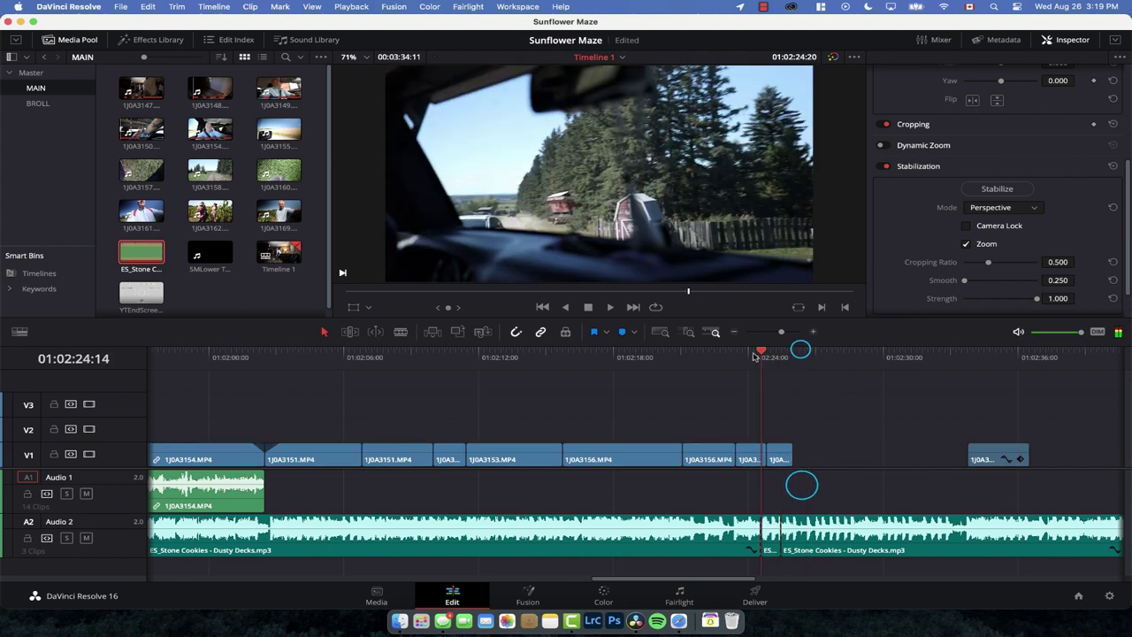
{"action": "left_click_drag", "start_coordinate": [801, 352], "coordinate": [741, 356]}
{"action": "key", "text": "space"}
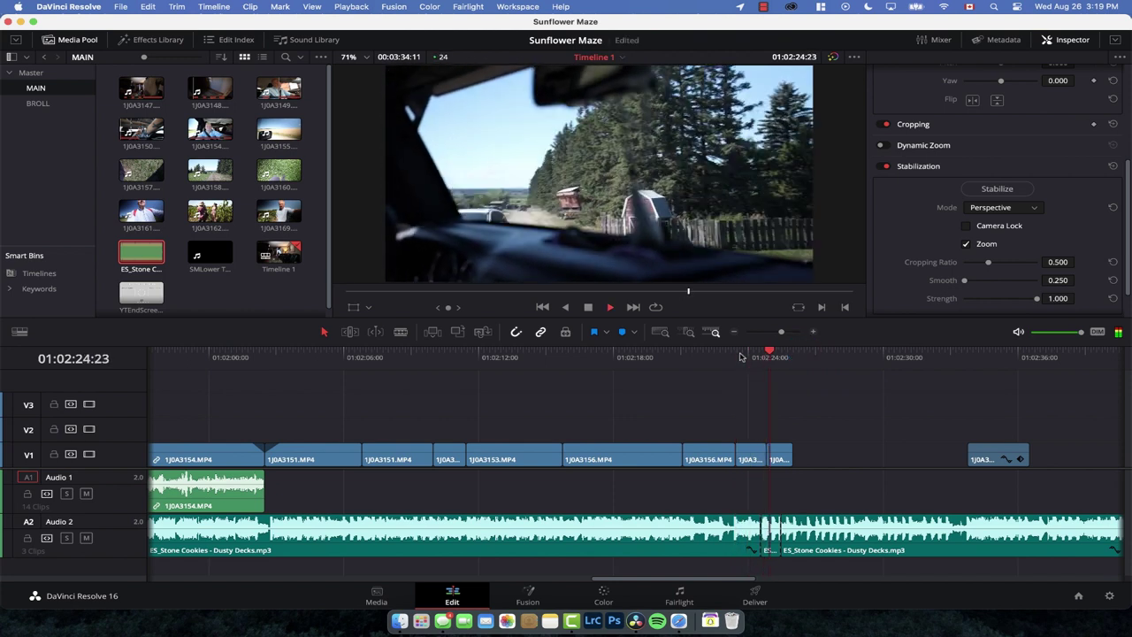
{"action": "key", "text": "space"}
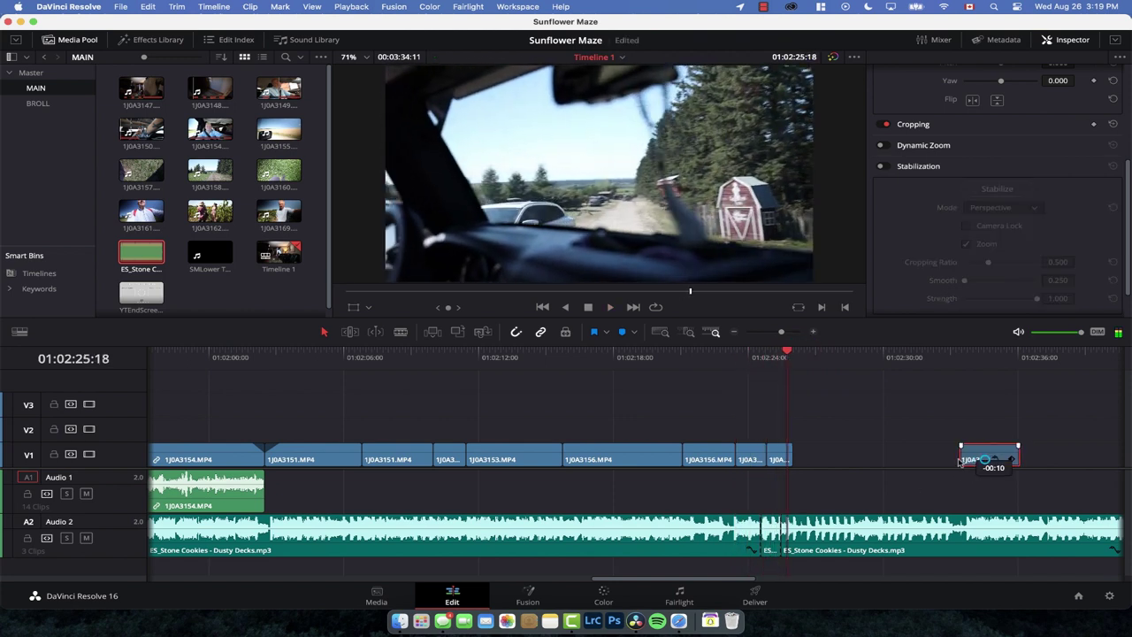
Move the last V1 clip left to close the gap and replay the timeline.
{"action": "left_click_drag", "start_coordinate": [821, 468], "coordinate": [815, 466]}
{"action": "key", "text": "space"}
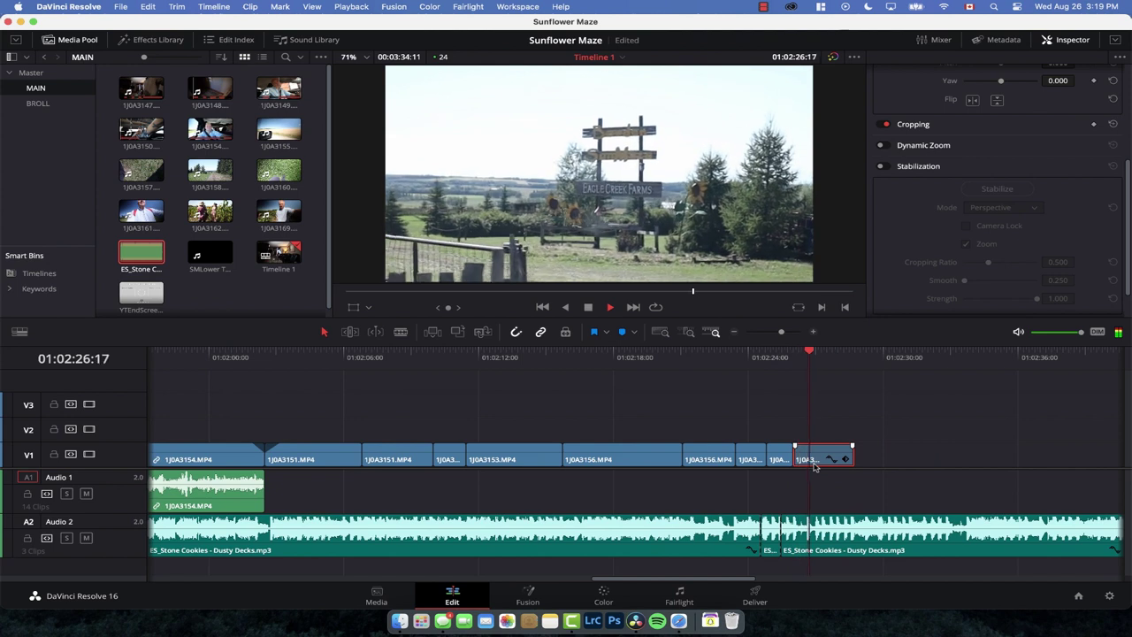
{"action": "key", "text": "space"}
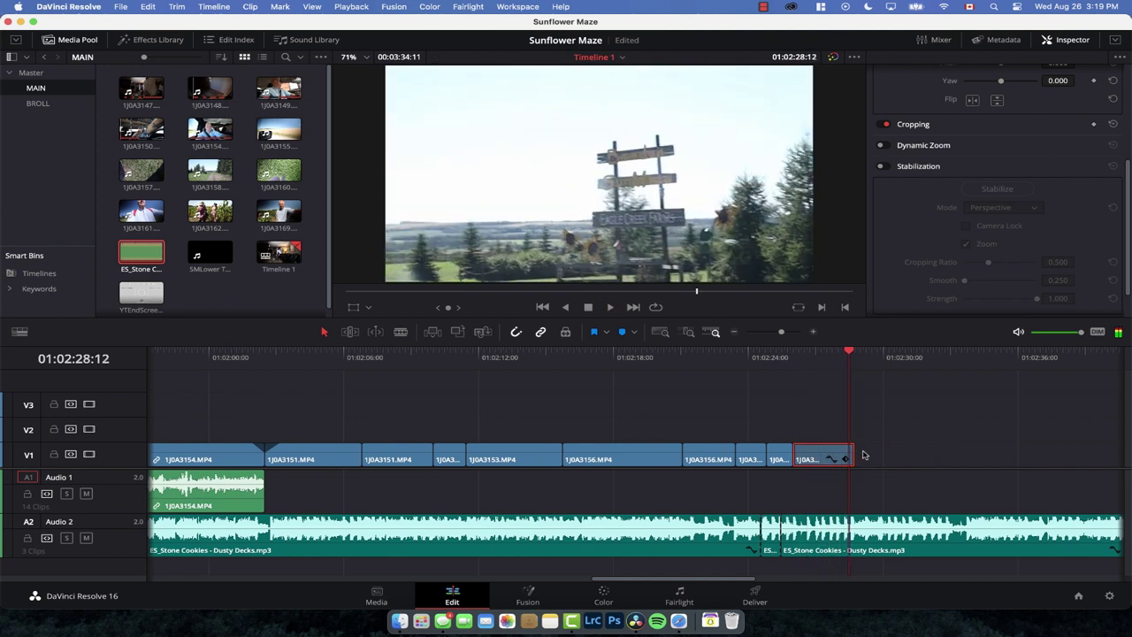
{"action": "left_click", "coordinate": [262, 357]}
{"action": "key", "text": "space"}
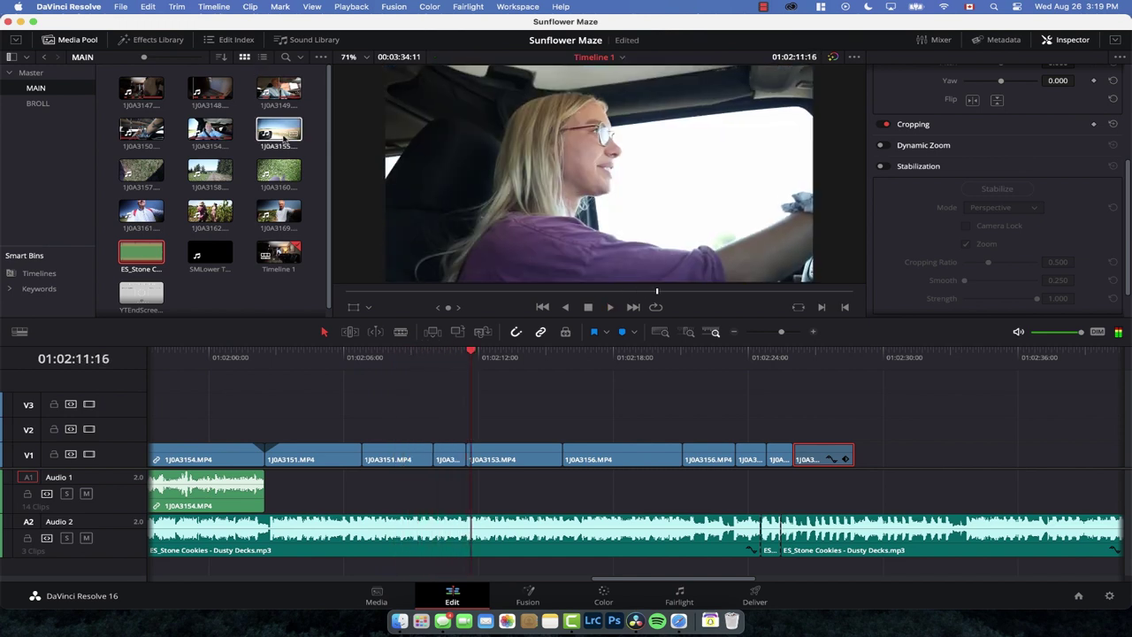
Load 1J0A3155.MP4 in the source viewer and scrub for a usable section.
{"action": "double_click", "coordinate": [280, 137]}
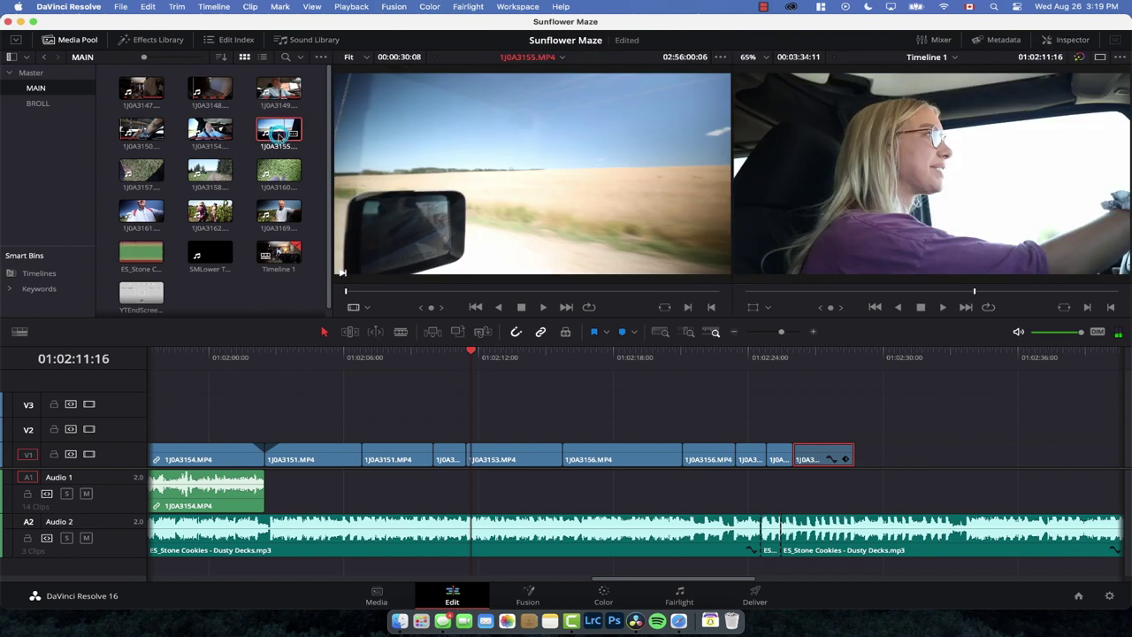
{"action": "left_click_drag", "start_coordinate": [346, 291], "coordinate": [415, 291]}
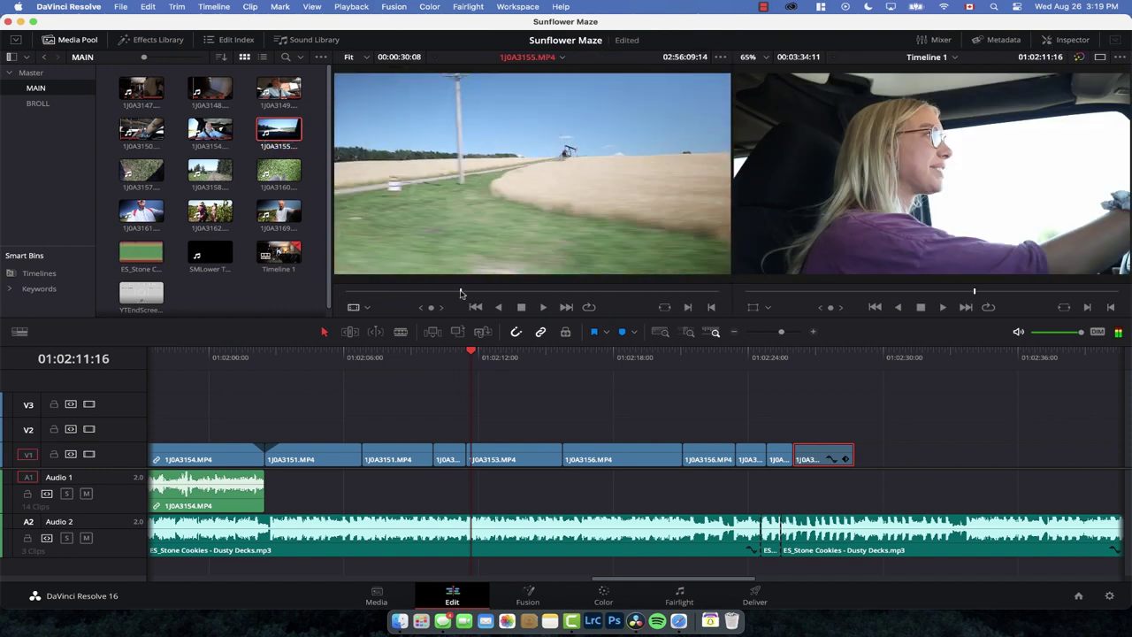
{"action": "left_click_drag", "start_coordinate": [415, 292], "coordinate": [622, 298]}
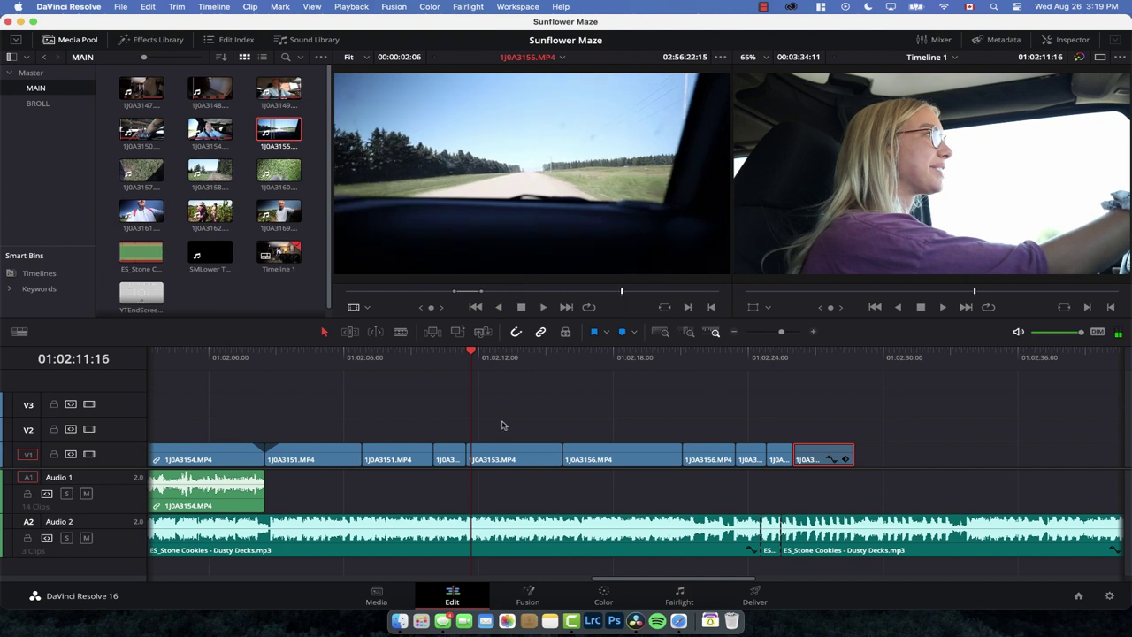
Insert the 1J0A3155 section at 01:02:10:00, shifting the later V1 clips after it.
{"action": "left_click", "coordinate": [444, 361]}
{"action": "key", "text": "/"}
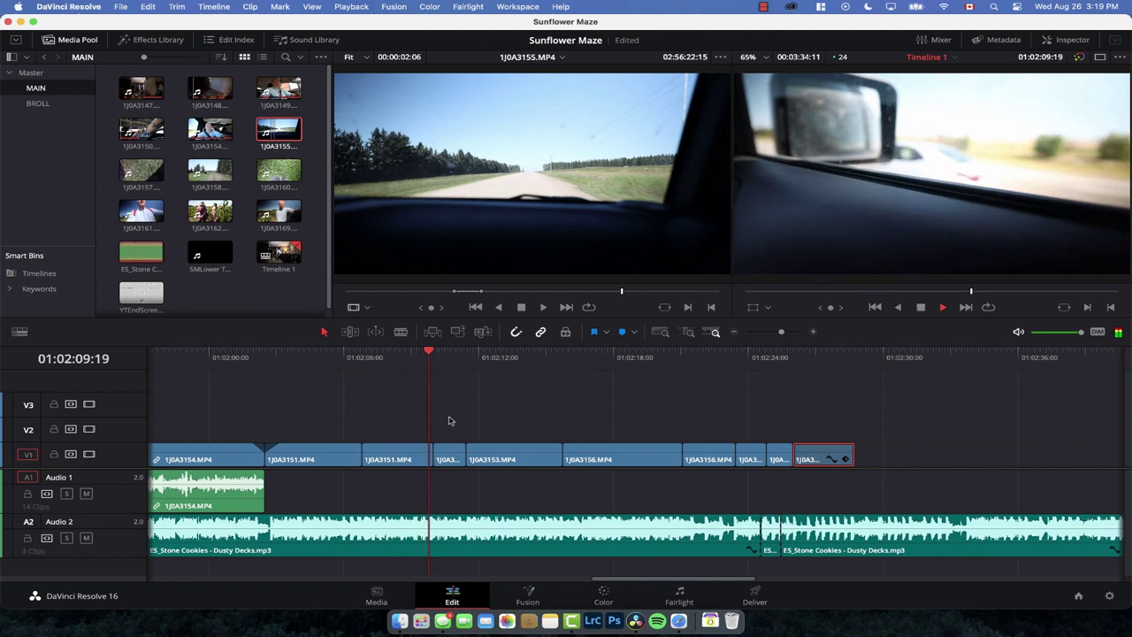
{"action": "mouse_move", "coordinate": [449, 418]}
{"action": "left_mouse_down"}
{"action": "mouse_move", "coordinate": [848, 458]}
{"action": "mouse_move", "coordinate": [816, 452]}
{"action": "left_mouse_up"}
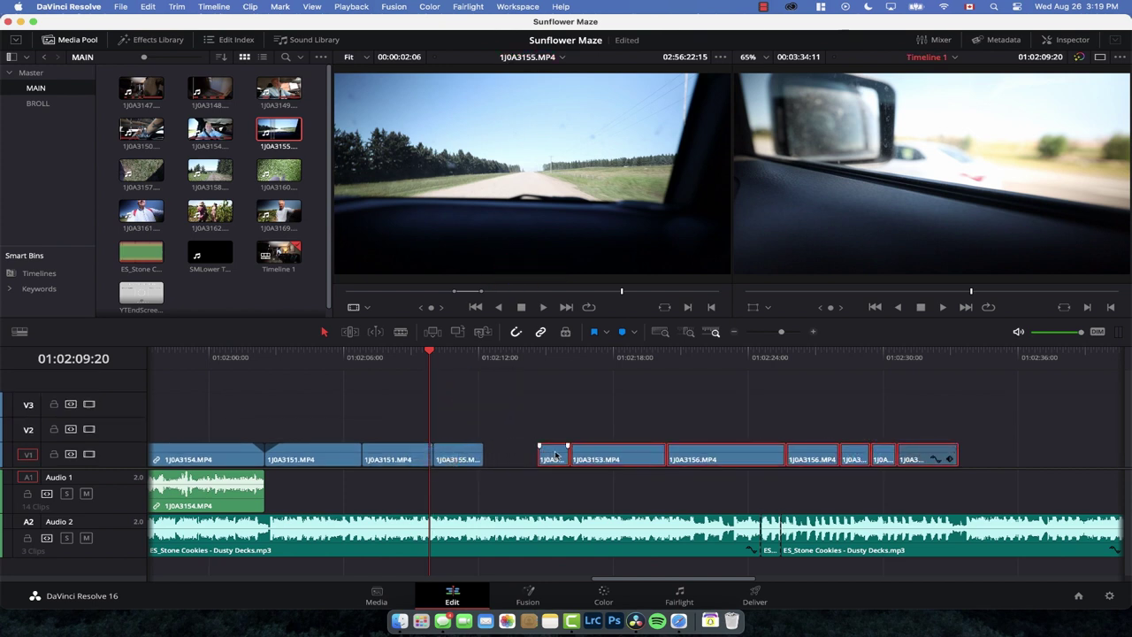
{"action": "left_click_drag", "start_coordinate": [513, 453], "coordinate": [500, 448]}
{"action": "key", "text": "space"}
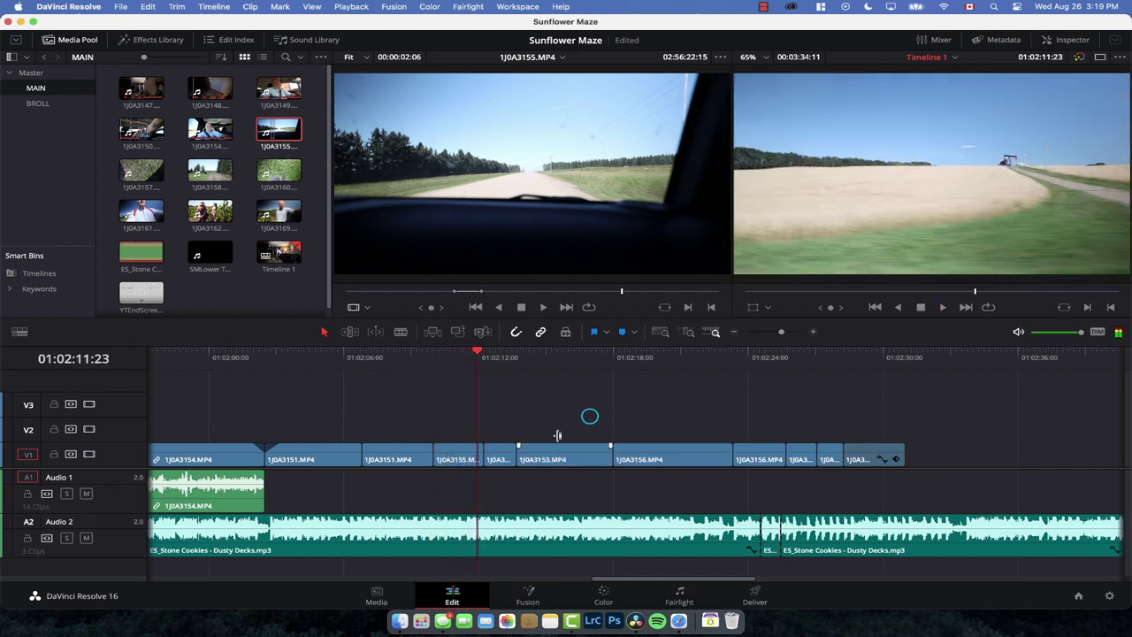
Confirm Video Frame Rate 24 in the 1J0A3155 clip's Clip Attributes.
{"action": "right_click", "coordinate": [461, 466]}
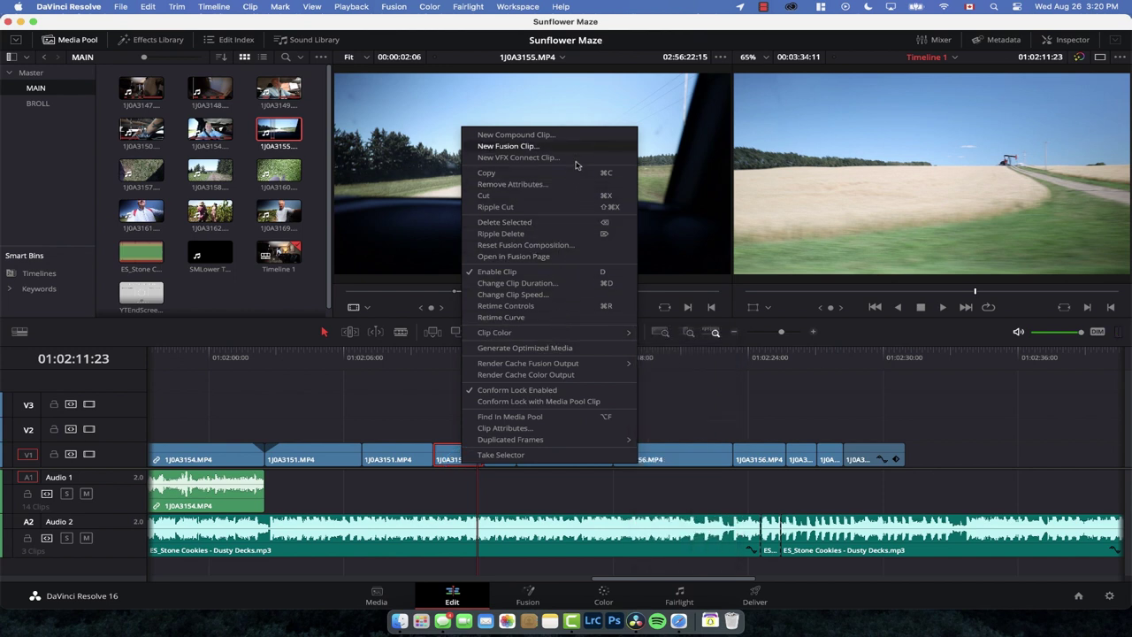
{"action": "left_click", "coordinate": [567, 429]}
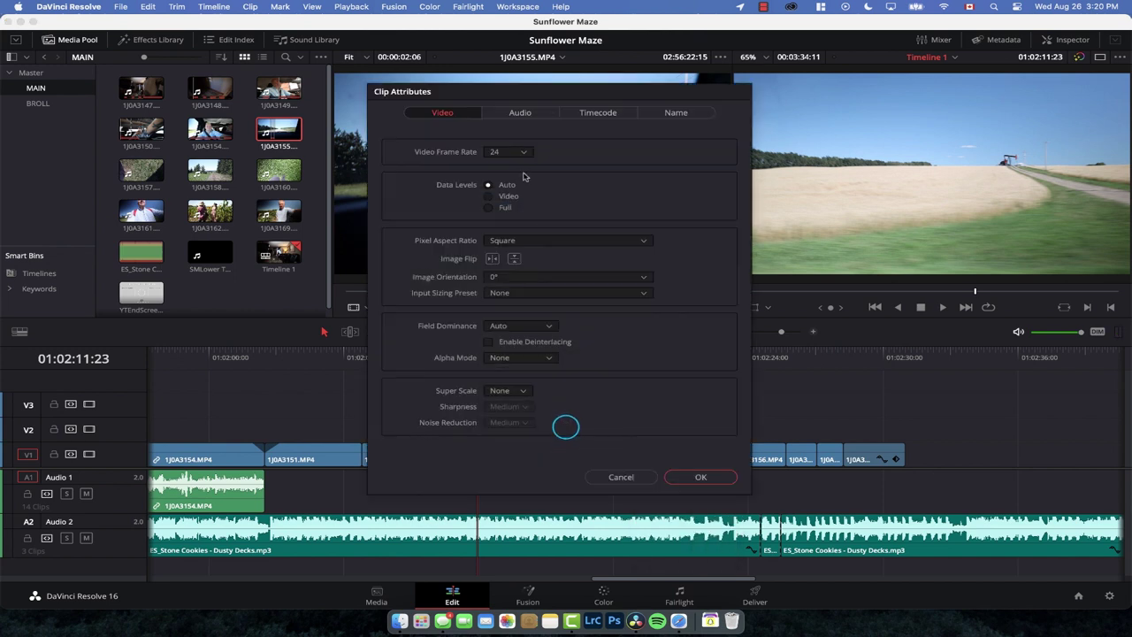
{"action": "left_click", "coordinate": [688, 477]}
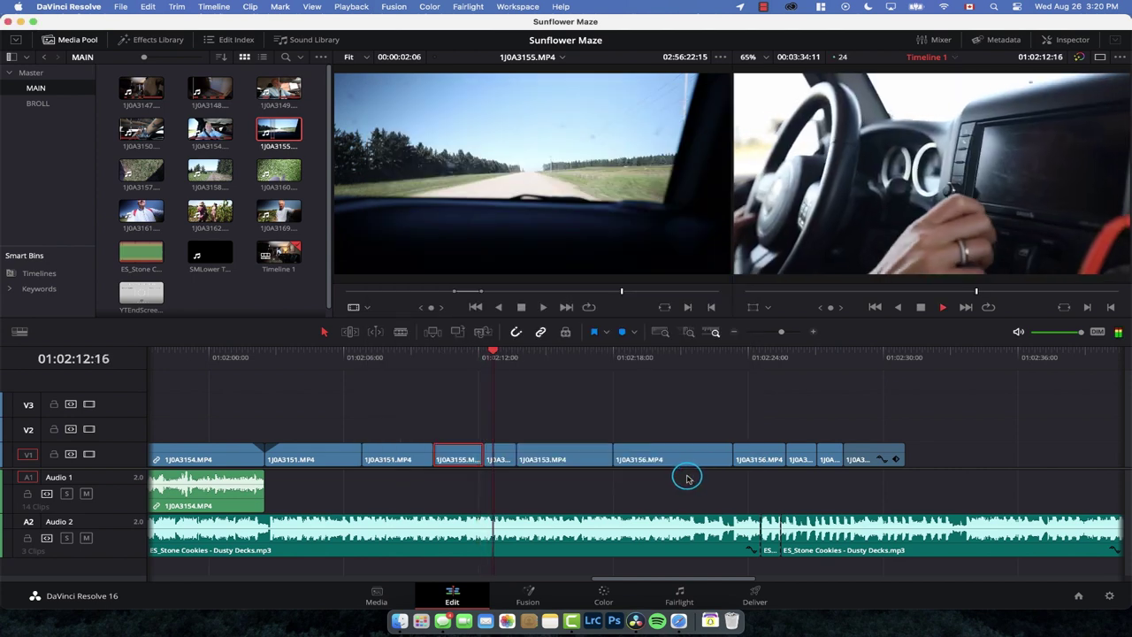
Try trimming the edit point between the two 1J0A3156 clips, then return to selection mode.
{"action": "scroll", "coordinate": [778, 390], "scroll_direction": "right", "scroll_amount": 3}
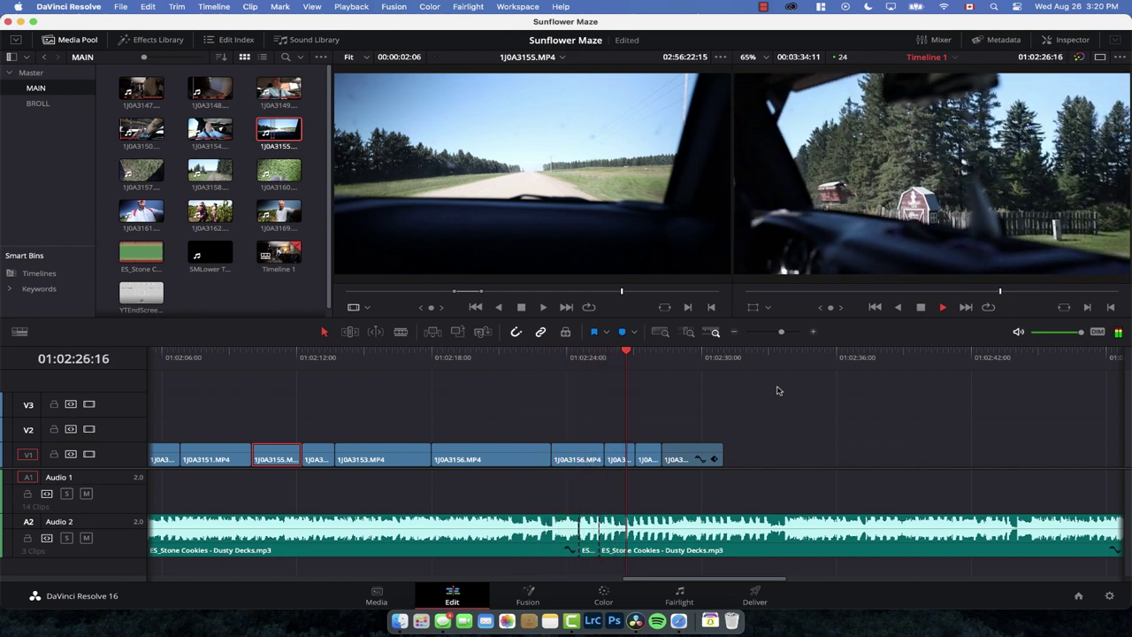
{"action": "key", "text": "space"}
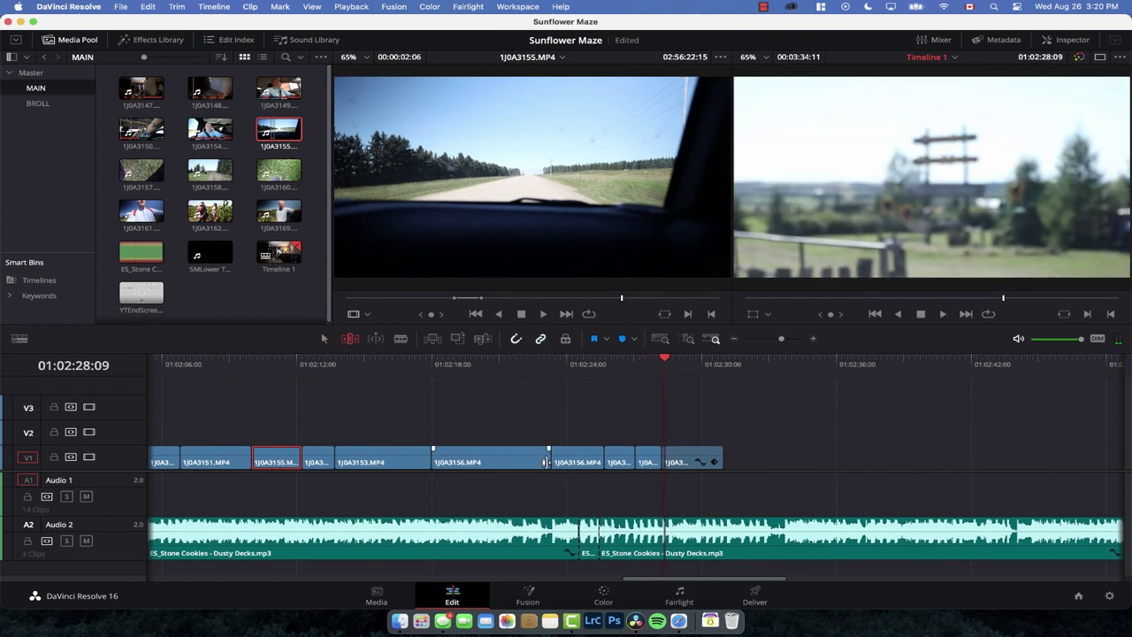
{"action": "left_click_drag", "start_coordinate": [545, 462], "coordinate": [535, 461]}
{"action": "left_click_drag", "start_coordinate": [543, 462], "coordinate": [525, 459]}
{"action": "key", "text": "a"}
Slide the closing V1 clips about one second left to close the gap, then fit the timeline.
{"action": "left_click_drag", "start_coordinate": [677, 467], "coordinate": [653, 468]}
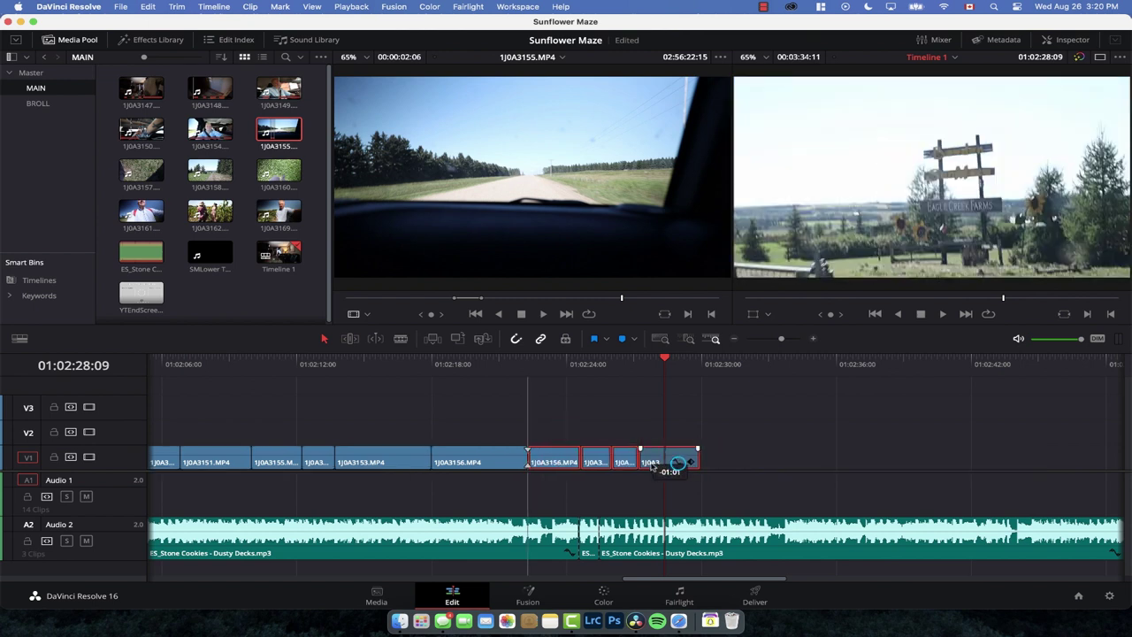
{"action": "left_click", "coordinate": [511, 367]}
{"action": "key", "text": "space"}
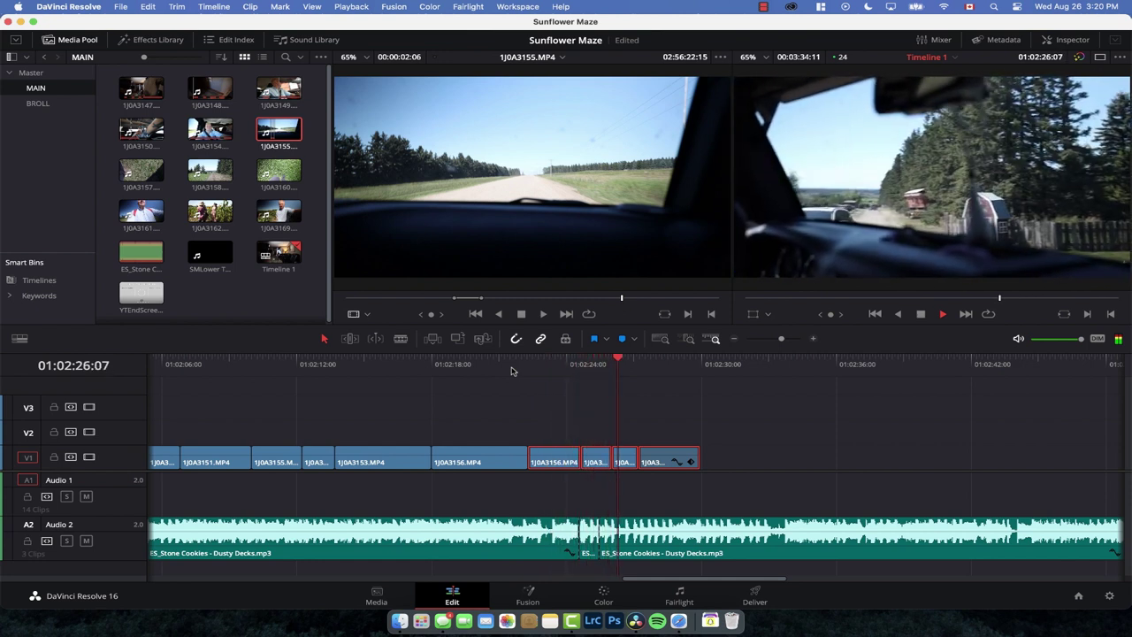
{"action": "left_click", "coordinate": [717, 404]}
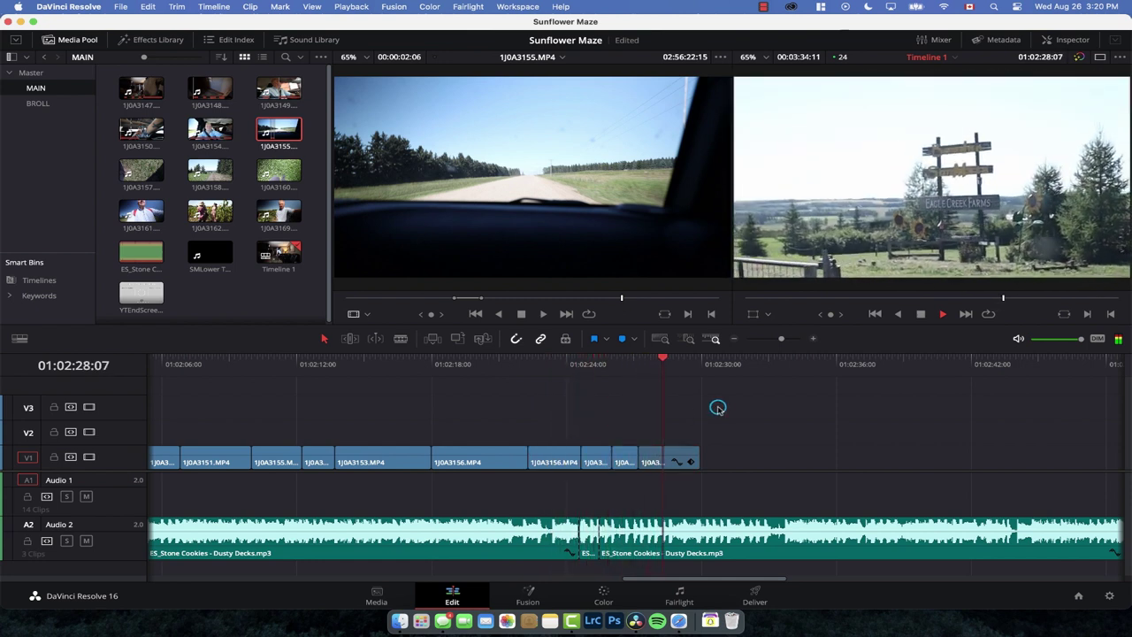
{"action": "key", "text": "space"}
{"action": "key", "text": "shift+z"}
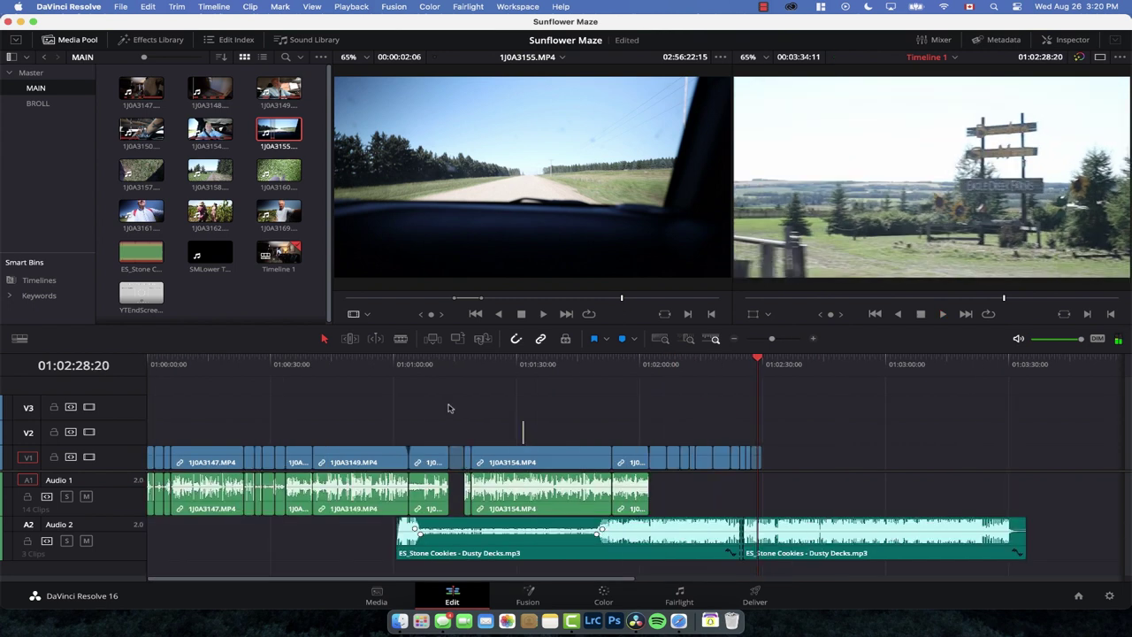
Zoom in on the driving shot near 57 seconds, play it, and select the Dusty Decks music clip.
{"action": "left_click", "coordinate": [383, 364]}
{"action": "key", "text": "shift+z"}
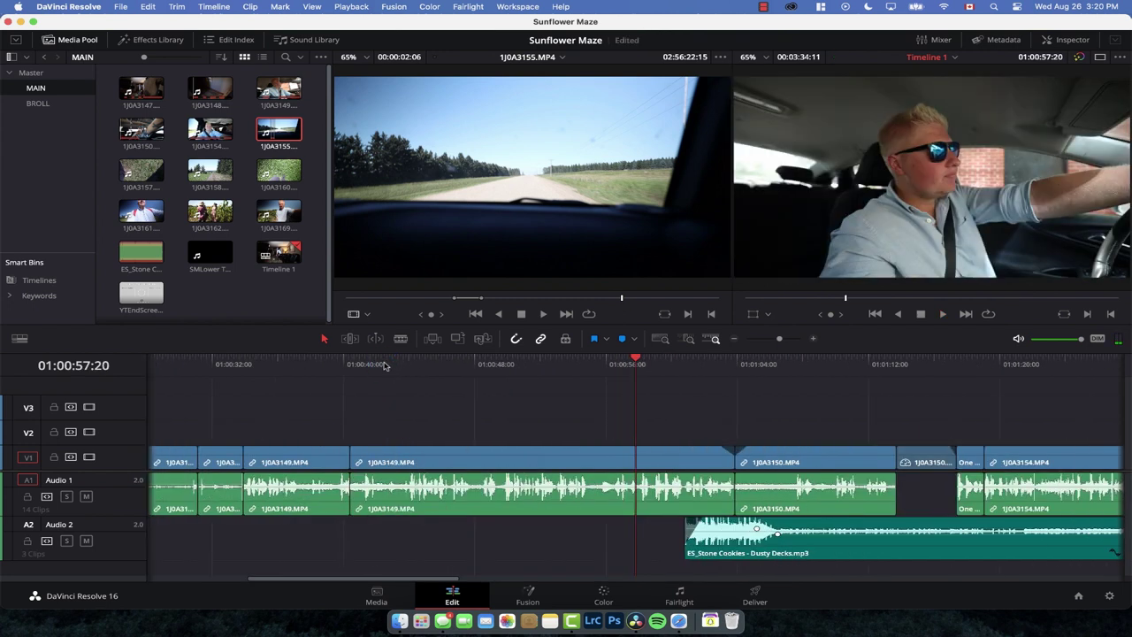
{"action": "scroll", "coordinate": [383, 365], "scroll_direction": "right", "scroll_amount": 5}
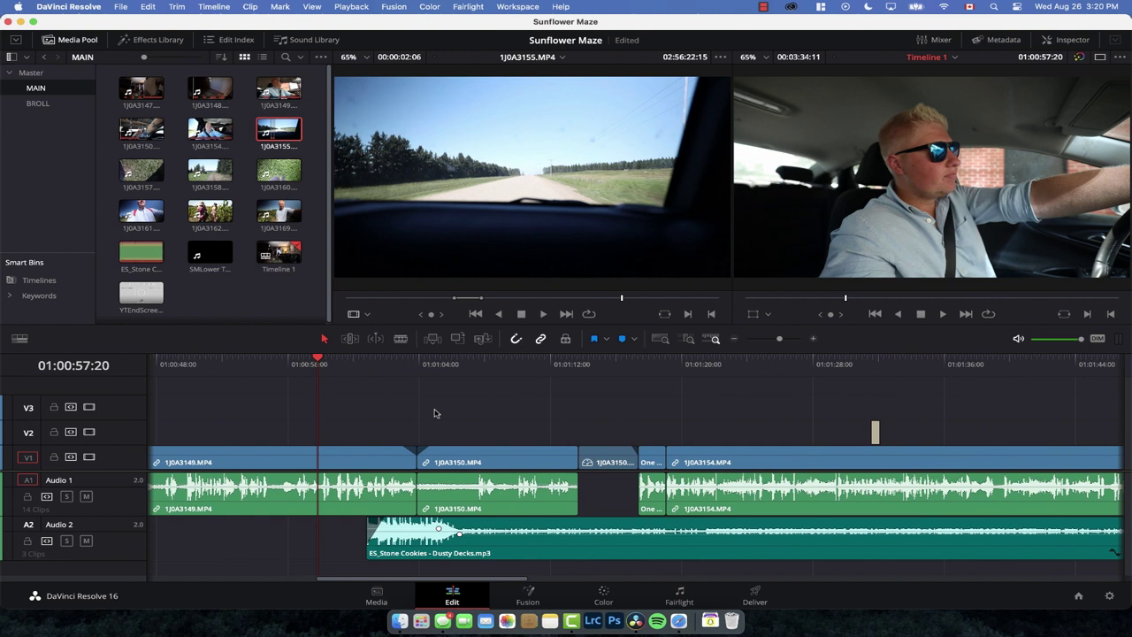
{"action": "key", "text": "shift+z"}
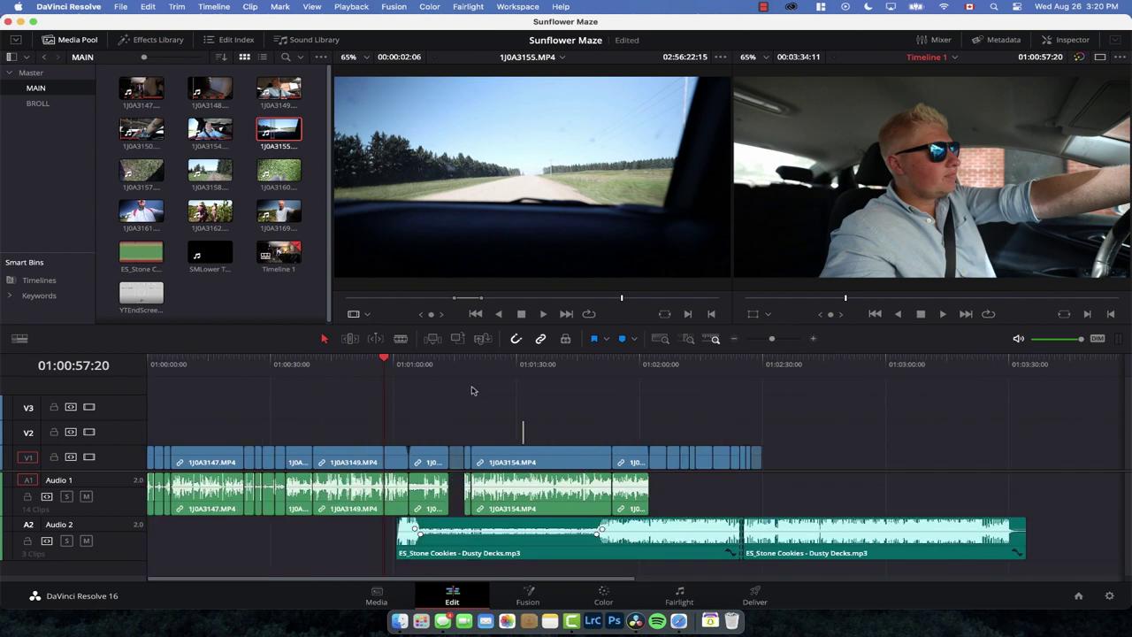
{"action": "key", "text": "shift+z"}
{"action": "scroll", "coordinate": [416, 362], "scroll_direction": "right", "scroll_amount": 2}
{"action": "scroll", "coordinate": [417, 362], "scroll_direction": "right", "scroll_amount": 3}
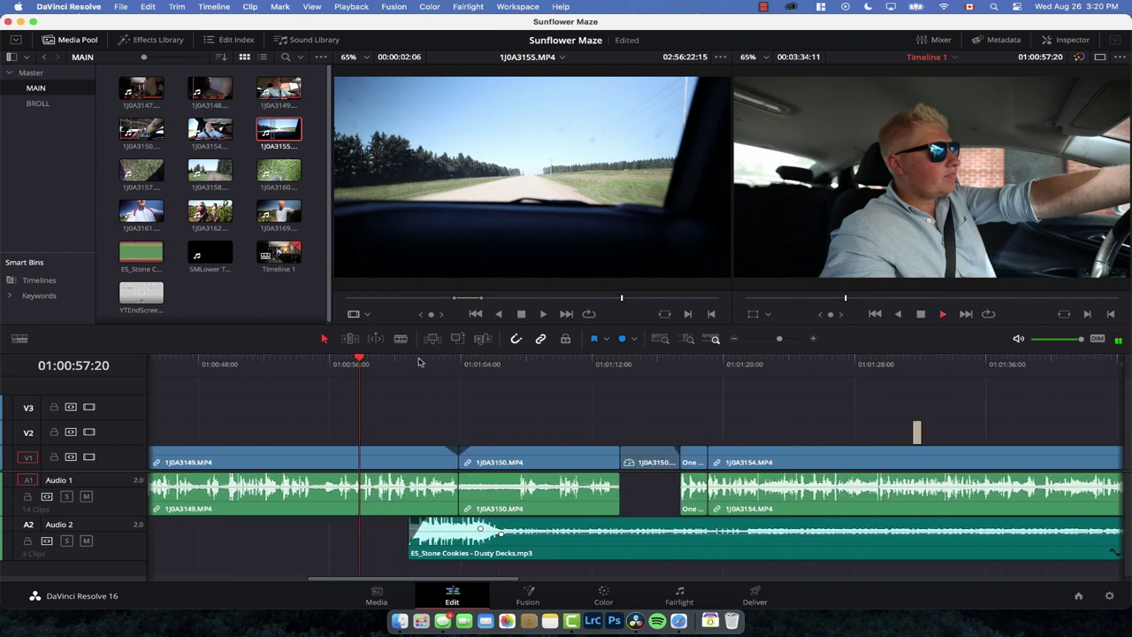
{"action": "key", "text": "space"}
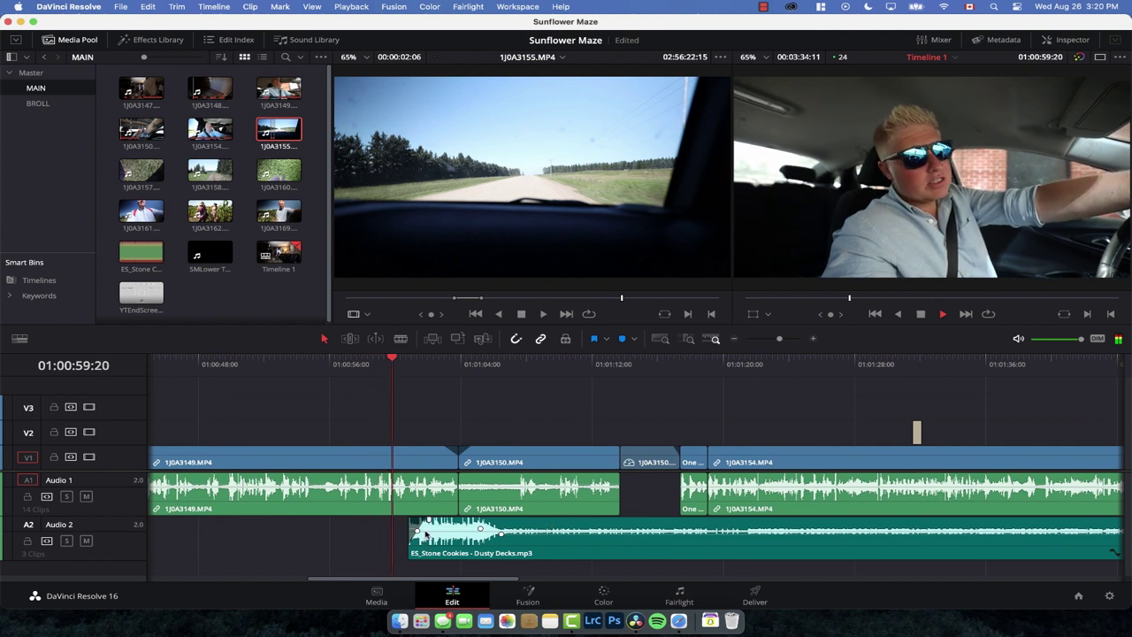
{"action": "key", "text": "space"}
{"action": "left_click", "coordinate": [480, 529]}
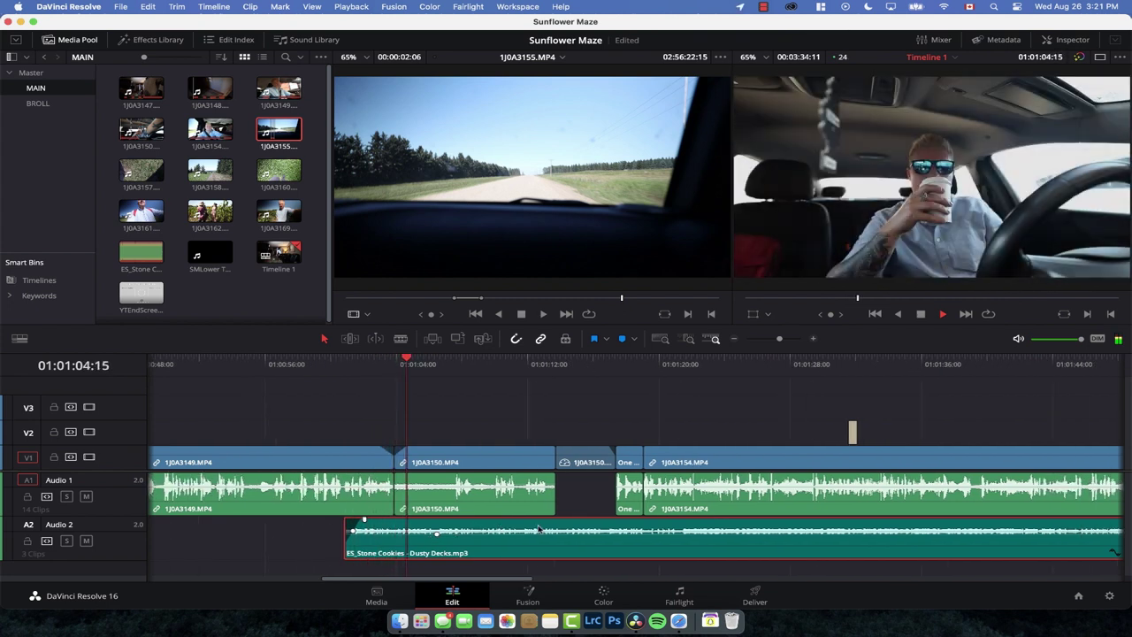
Raise the Dusty Decks music volume to +6 dB and play back the louder pause.
{"action": "key", "text": "space"}
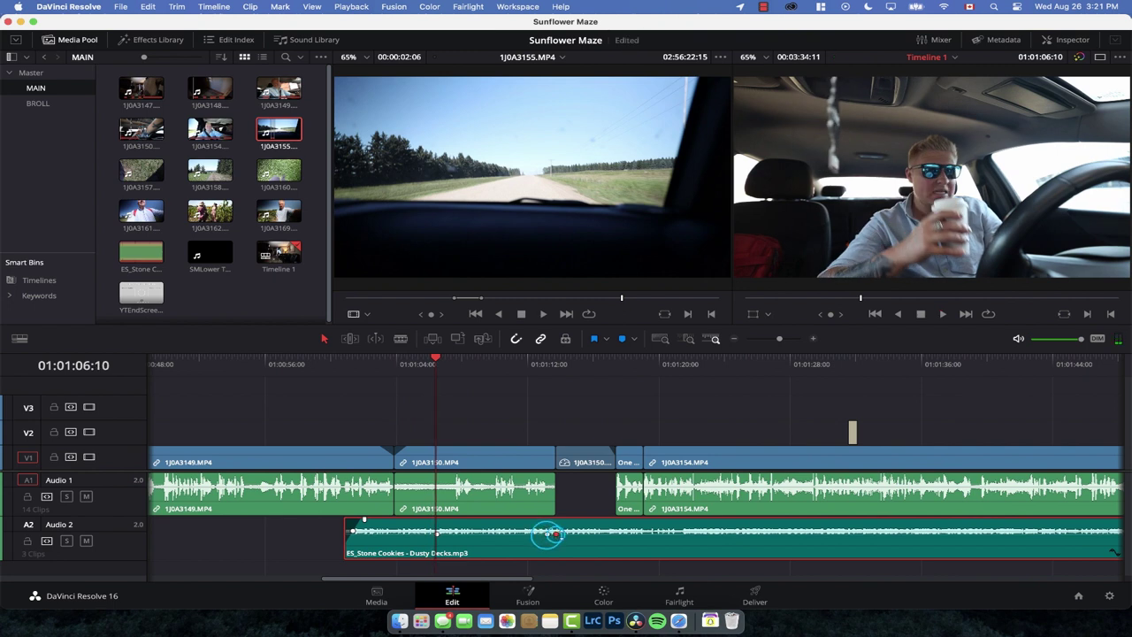
{"action": "left_click_drag", "start_coordinate": [548, 533], "coordinate": [557, 532]}
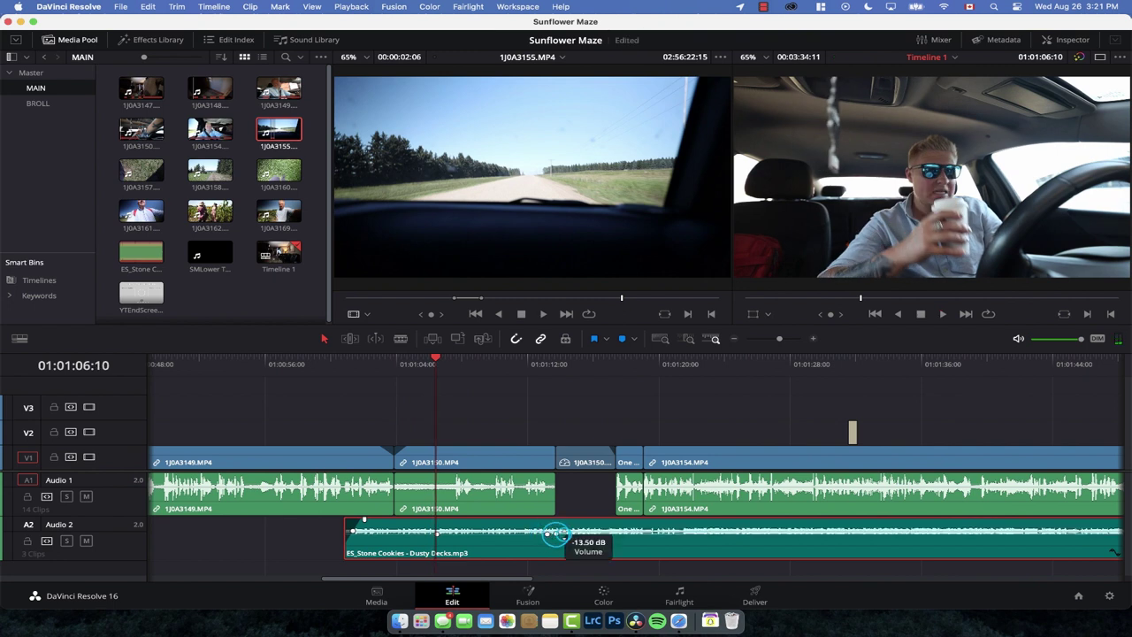
{"action": "left_click", "coordinate": [541, 364]}
{"action": "key", "text": "space"}
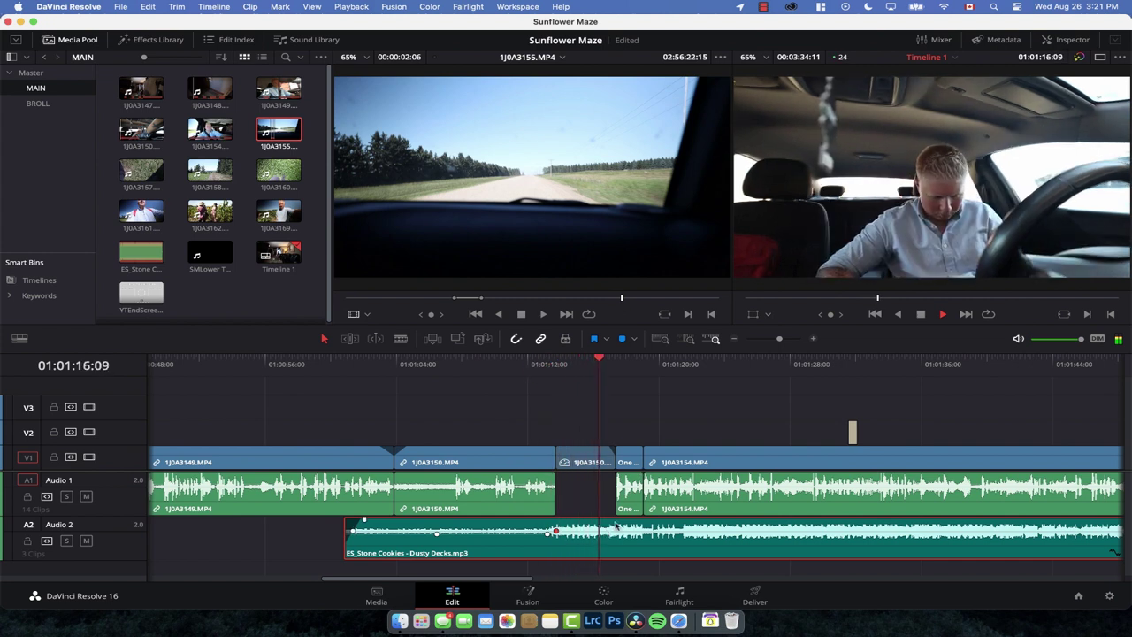
{"action": "key", "text": "space"}
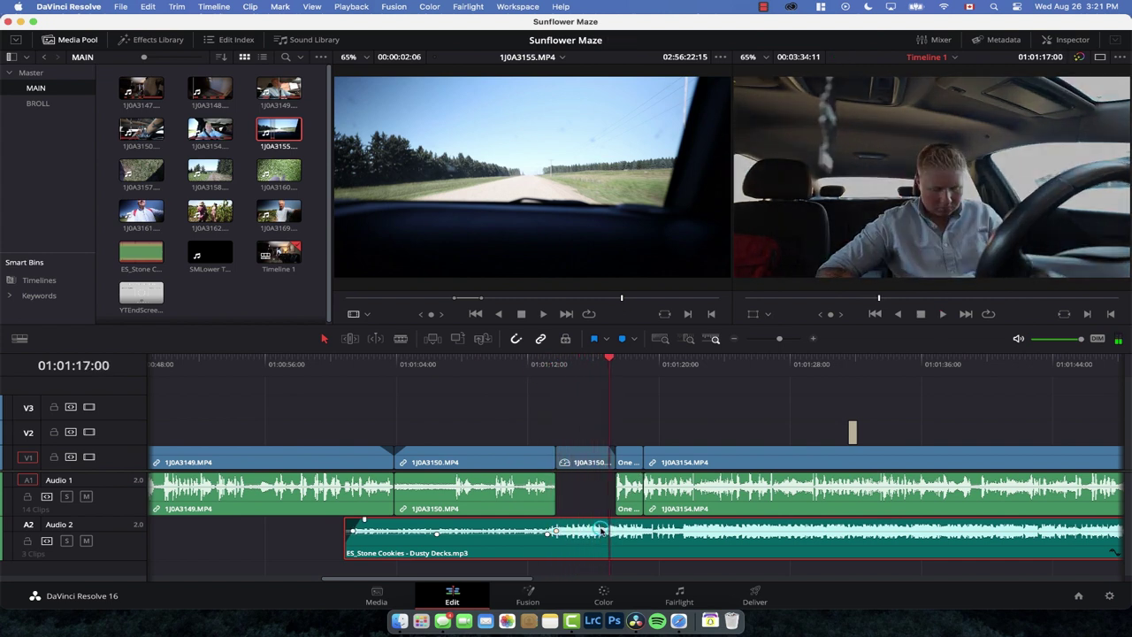
Keyframe the music where dialogue resumes near 1:01:16 and duck it to -9 dB afterwards.
{"action": "left_click", "coordinate": [600, 529], "text": "alt"}
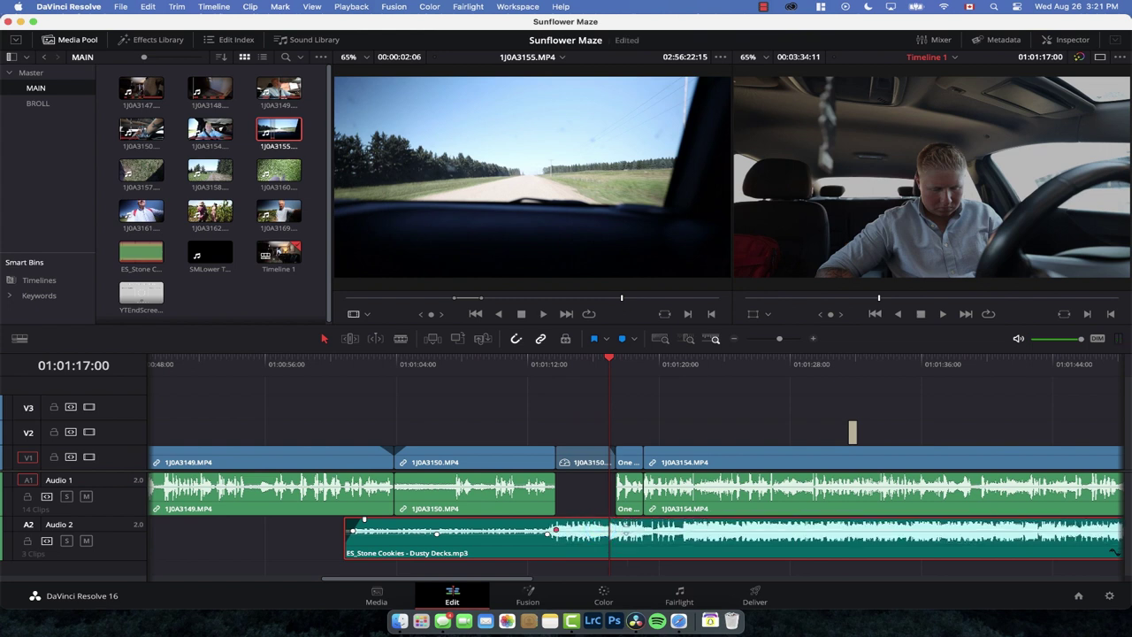
{"action": "left_click_drag", "start_coordinate": [642, 529], "coordinate": [663, 531]}
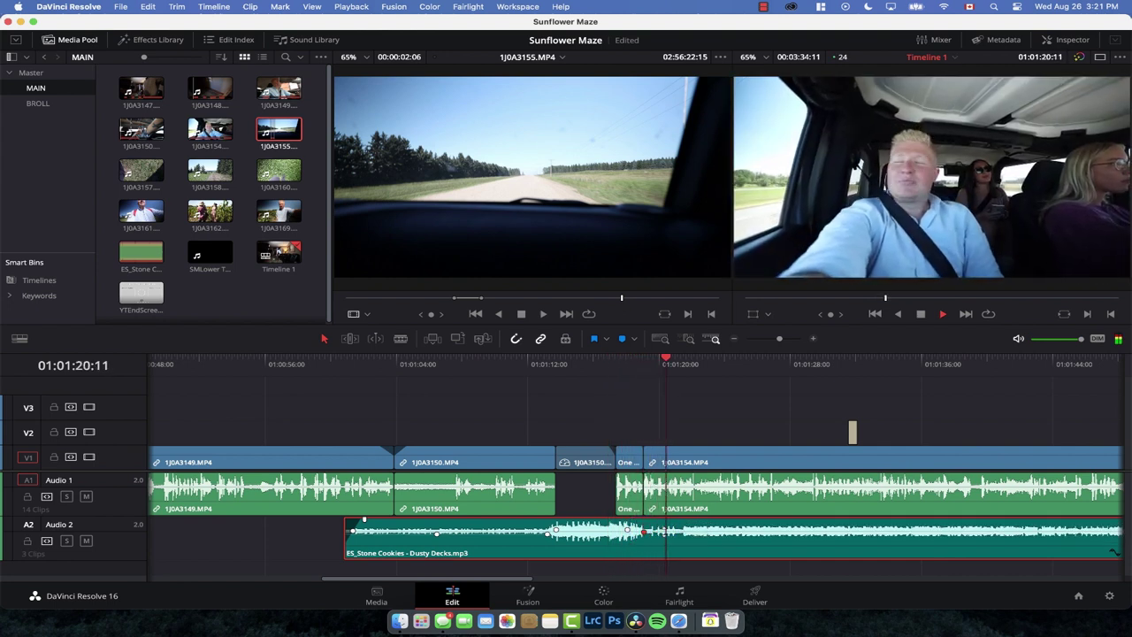
{"action": "key", "text": "super+minus"}
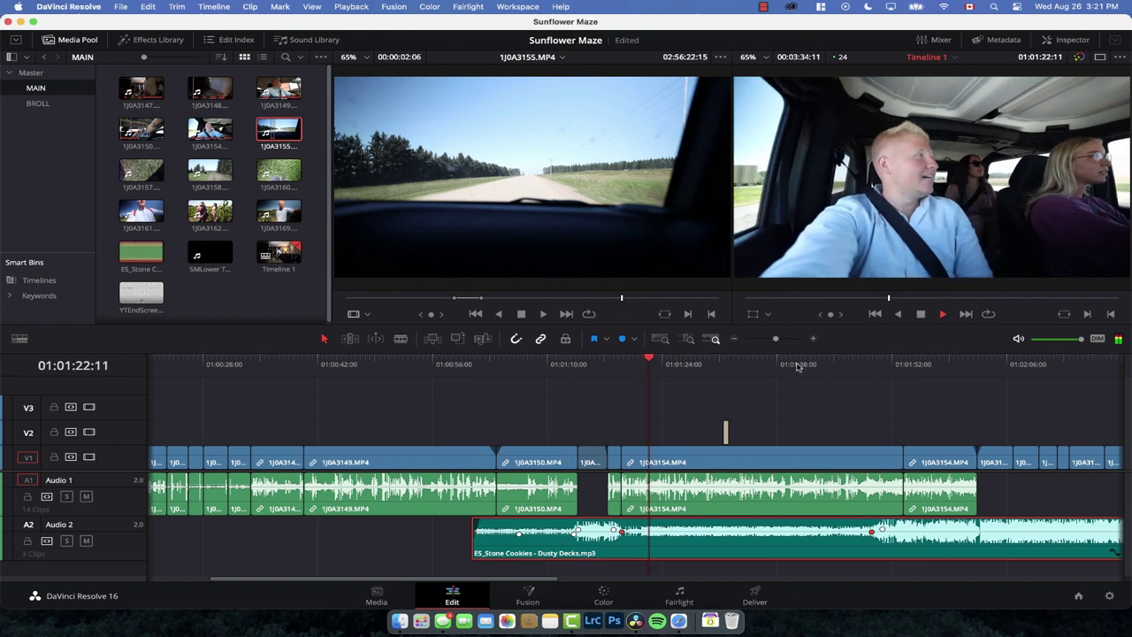
{"action": "scroll", "coordinate": [797, 366], "scroll_direction": "right", "scroll_amount": 3}
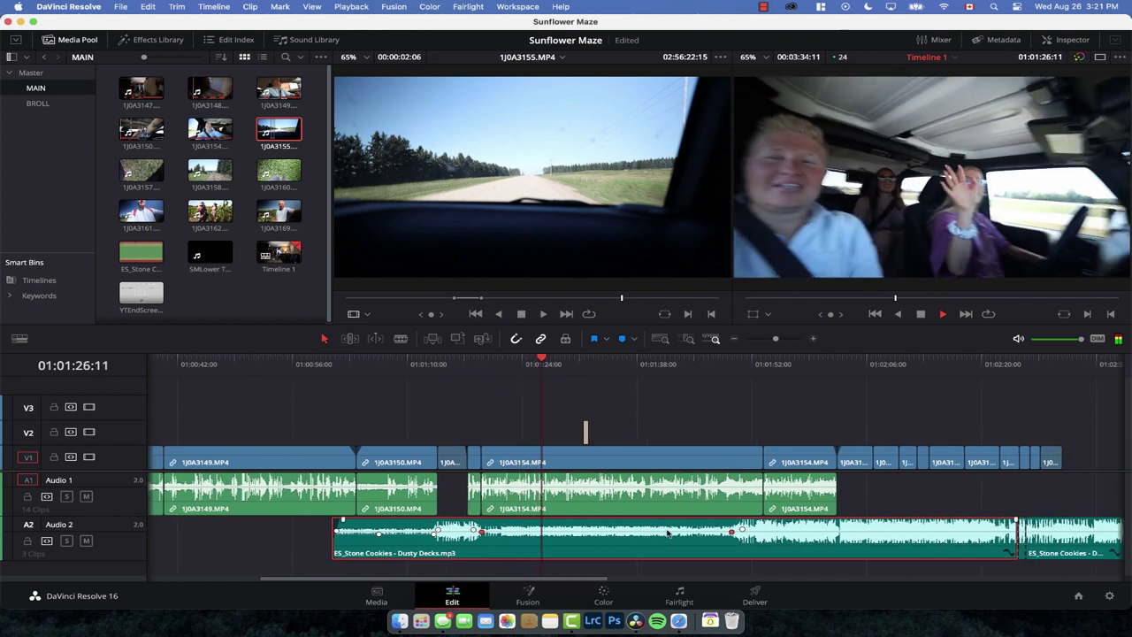
{"action": "key", "text": "space"}
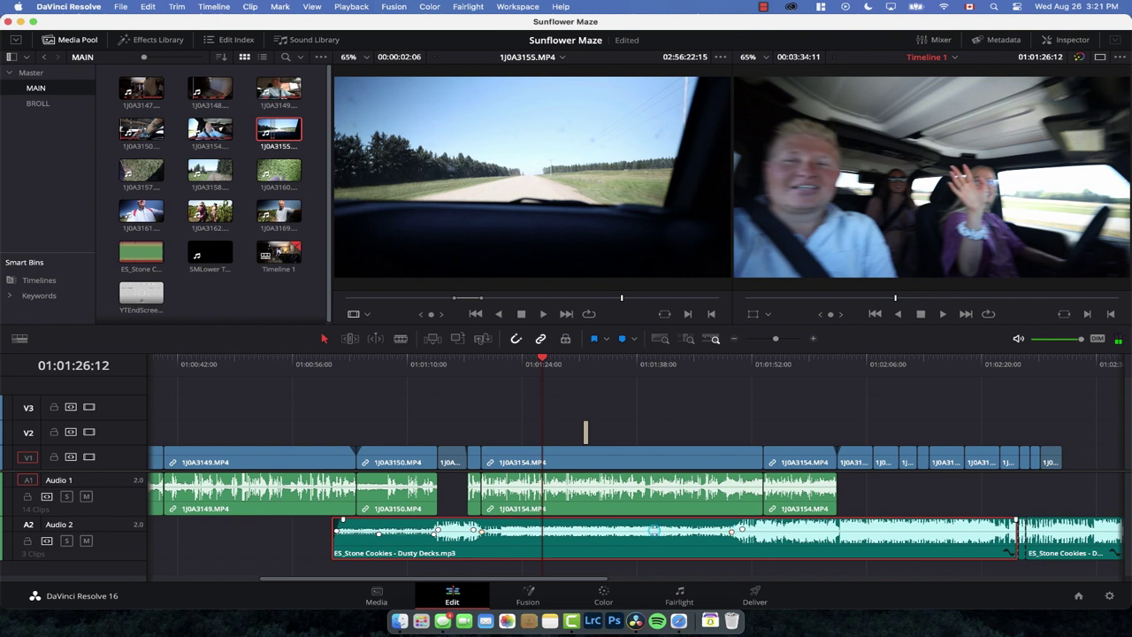
{"action": "key", "text": "space"}
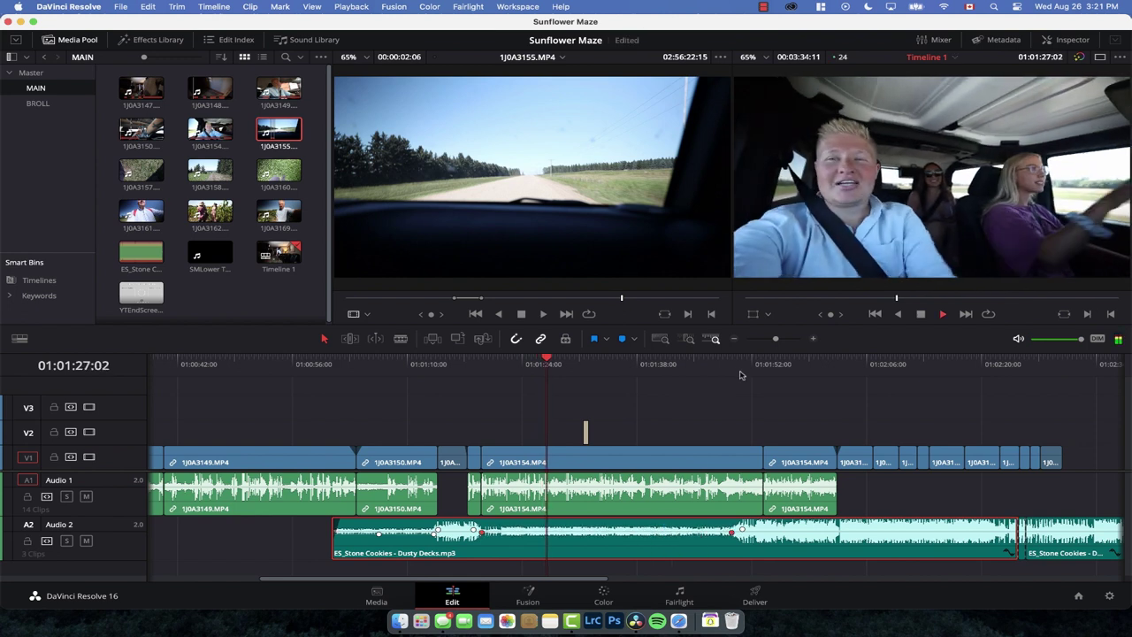
{"action": "scroll", "coordinate": [741, 375], "scroll_direction": "right", "scroll_amount": 3}
{"action": "scroll", "coordinate": [745, 378], "scroll_direction": "right", "scroll_amount": 3}
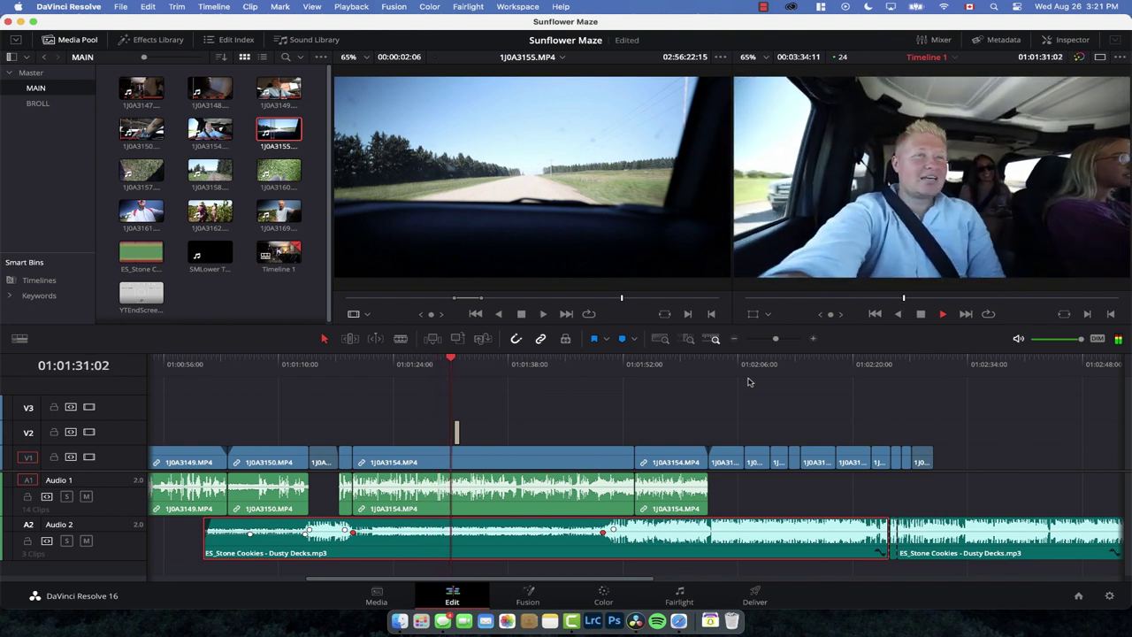
Scroll further along the timeline and lower the A2 music volume to -6 dB.
{"action": "scroll", "coordinate": [748, 381], "scroll_direction": "right", "scroll_amount": 3}
{"action": "scroll", "coordinate": [748, 382], "scroll_direction": "right", "scroll_amount": 2}
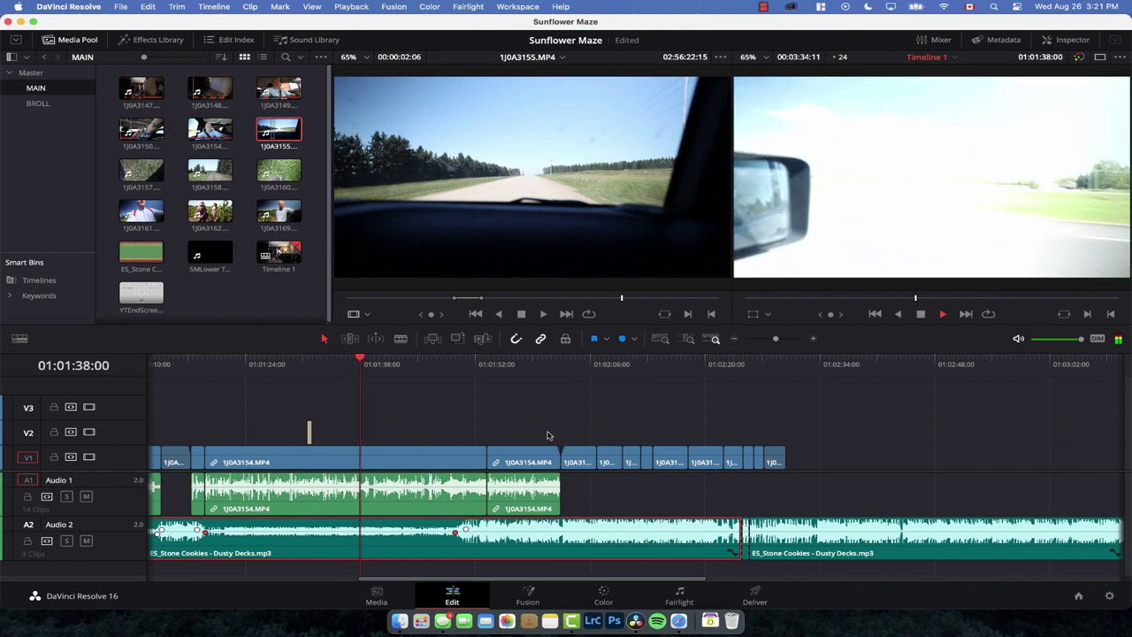
{"action": "key", "text": "space"}
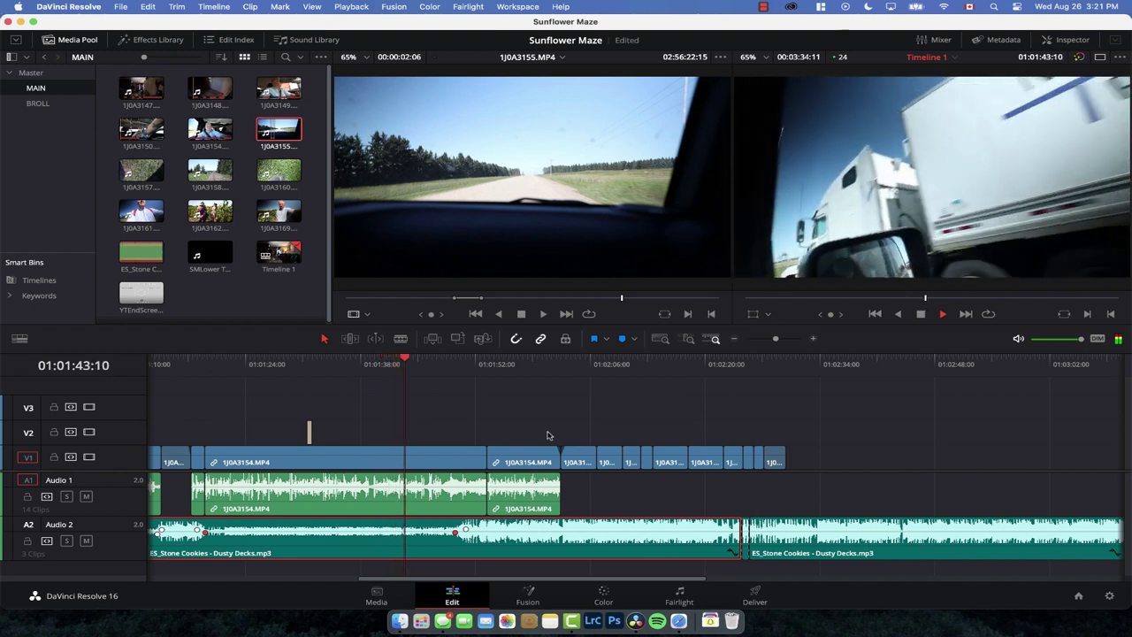
{"action": "scroll", "coordinate": [546, 435], "scroll_direction": "right", "scroll_amount": 3}
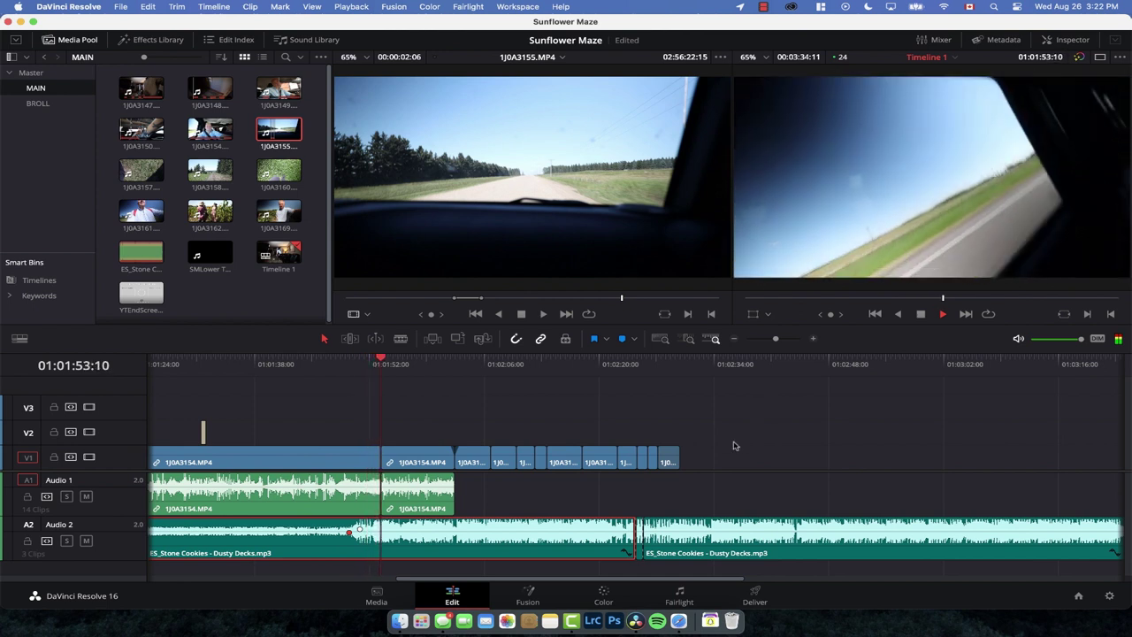
{"action": "scroll", "coordinate": [733, 446], "scroll_direction": "right", "scroll_amount": 3}
{"action": "scroll", "coordinate": [733, 446], "scroll_direction": "right", "scroll_amount": 2}
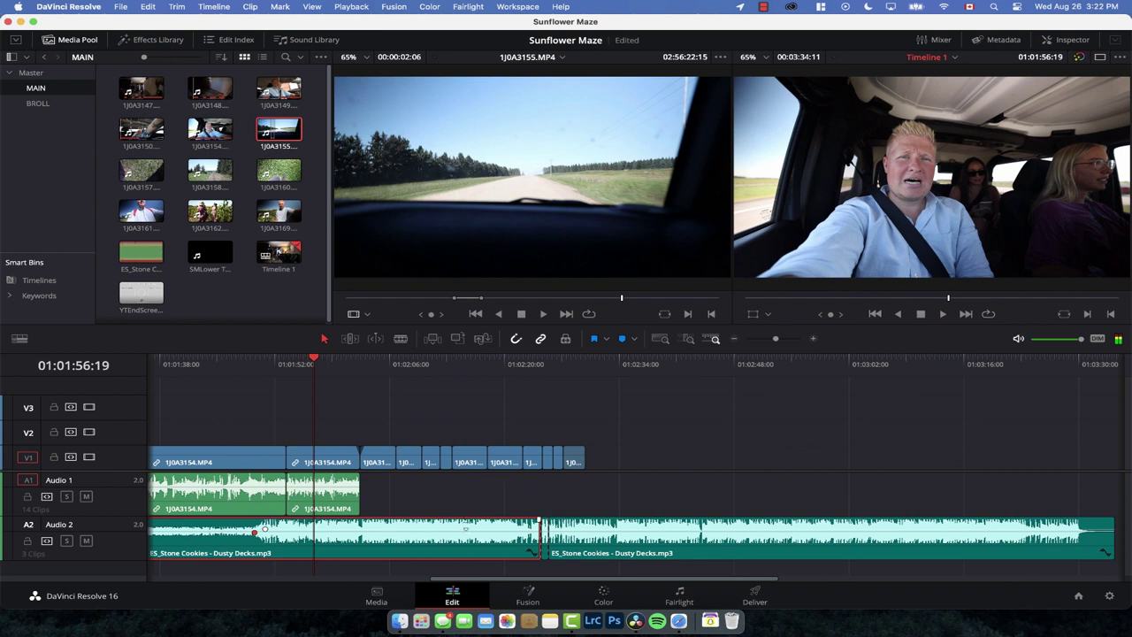
{"action": "left_click_drag", "start_coordinate": [464, 529], "coordinate": [464, 534]}
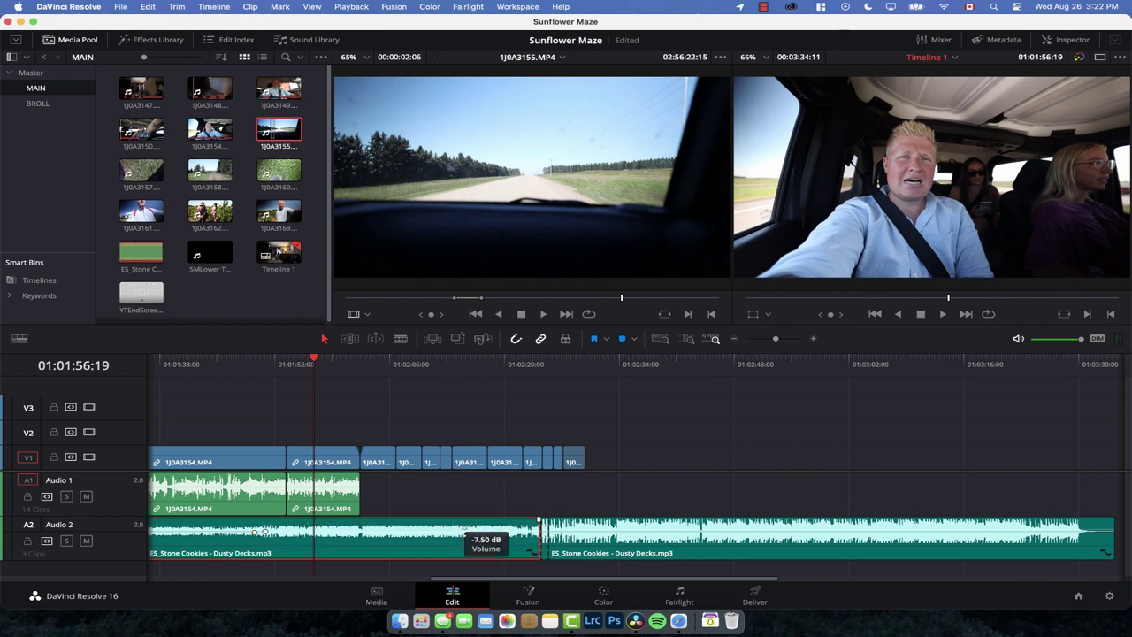
Raise the A2 music level right after the 1J0A3154 dialogue ends near 01:02:02.
{"action": "key", "text": "space"}
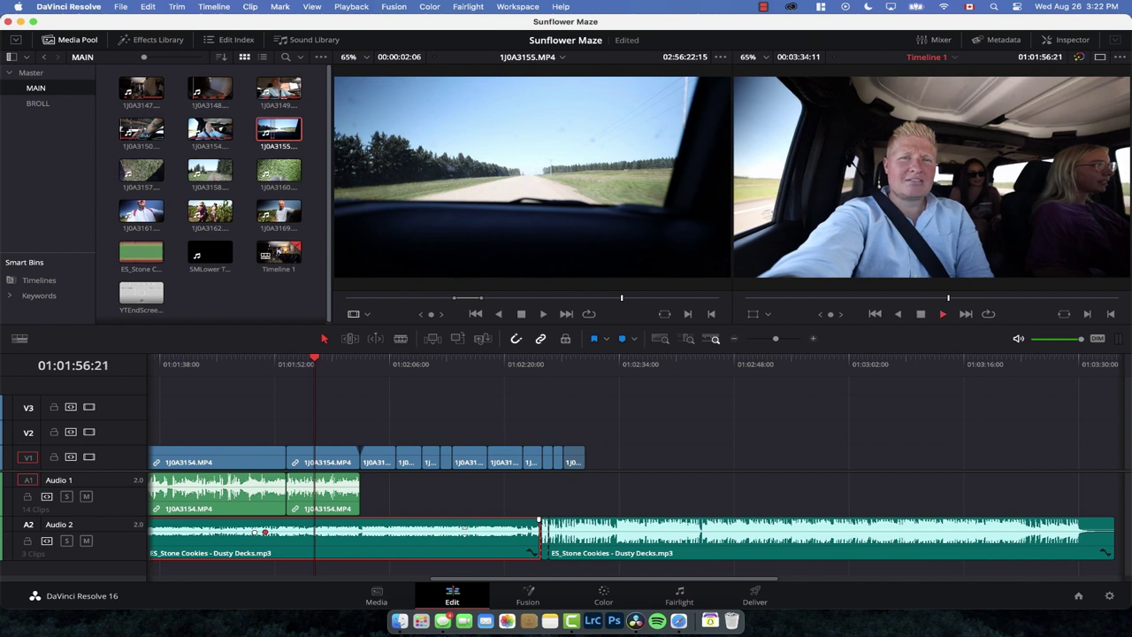
{"action": "key", "text": "super+equal"}
{"action": "key", "text": "super+equal"}
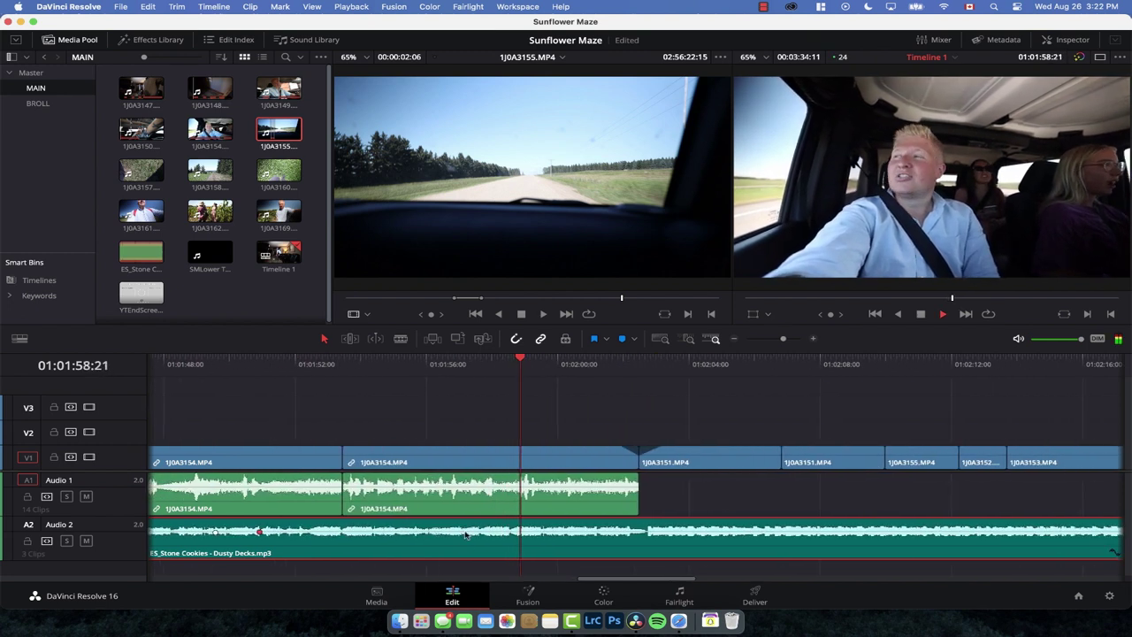
{"action": "key", "text": "space"}
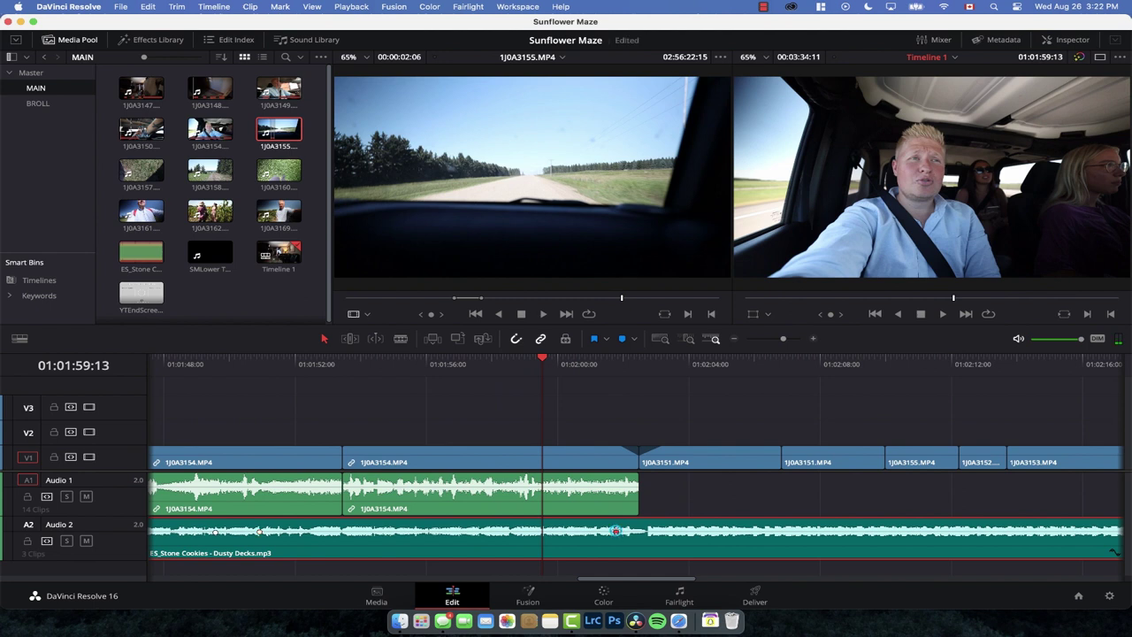
{"action": "left_click_drag", "start_coordinate": [637, 531], "coordinate": [654, 532]}
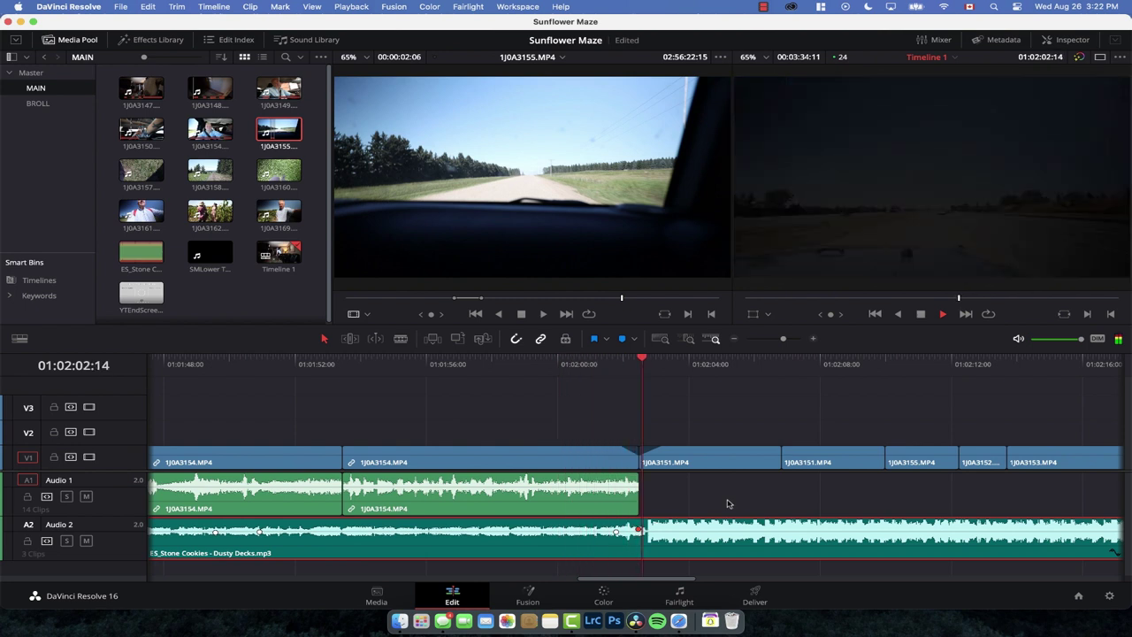
Zoom out and park the playhead just past the last V1 clip, near 01:02:29.
{"action": "key", "text": "super+minus"}
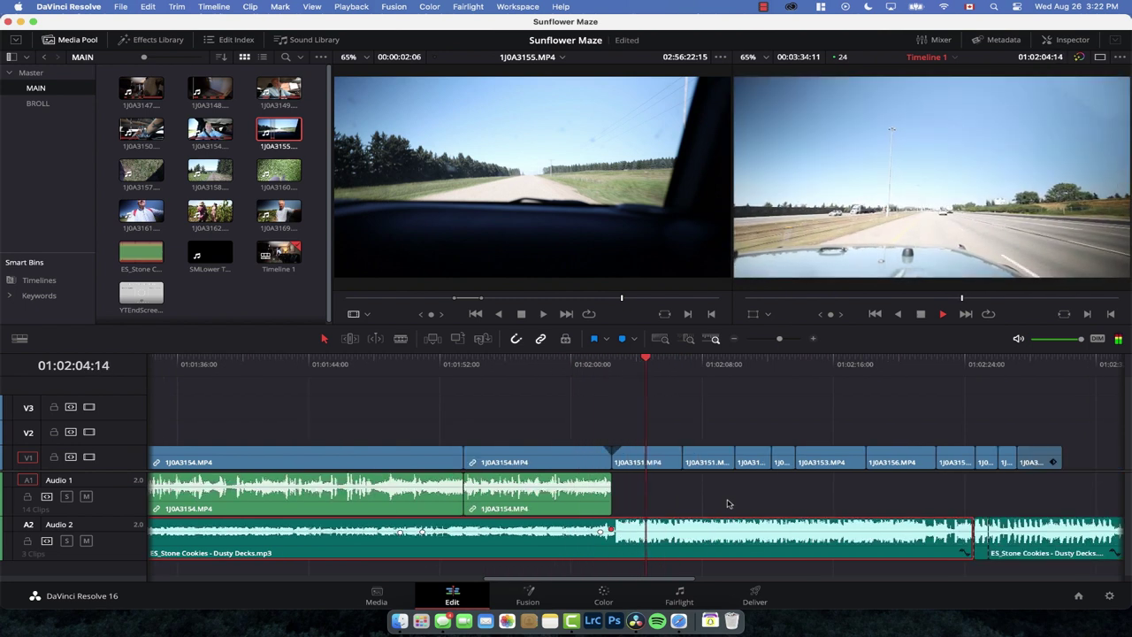
{"action": "scroll", "coordinate": [727, 504], "scroll_direction": "right", "scroll_amount": 10}
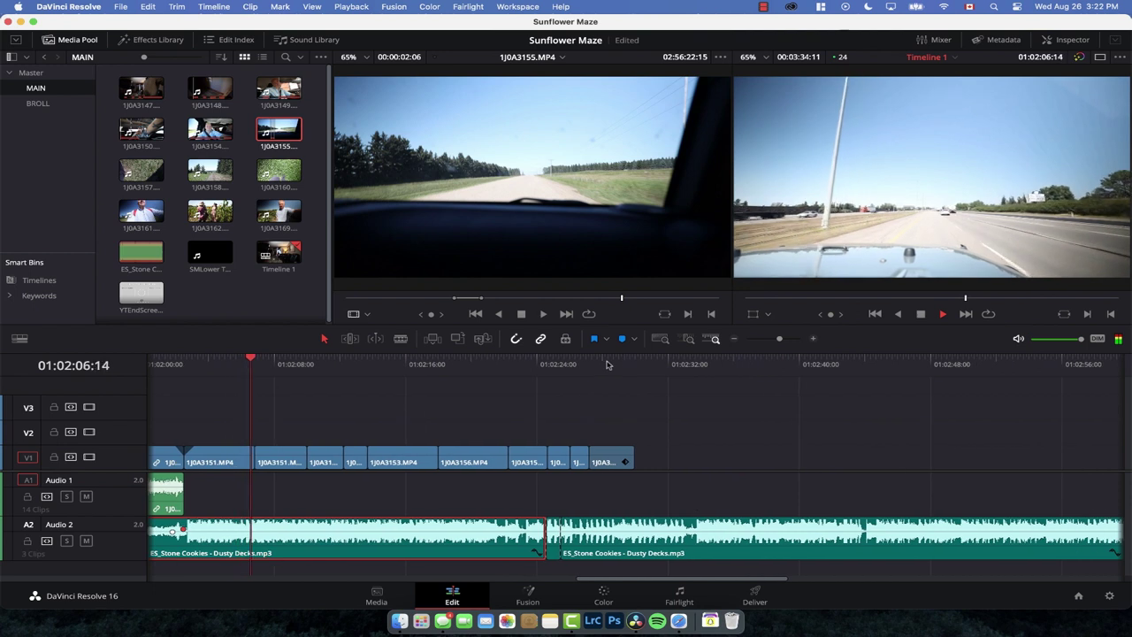
{"action": "left_click", "coordinate": [606, 363]}
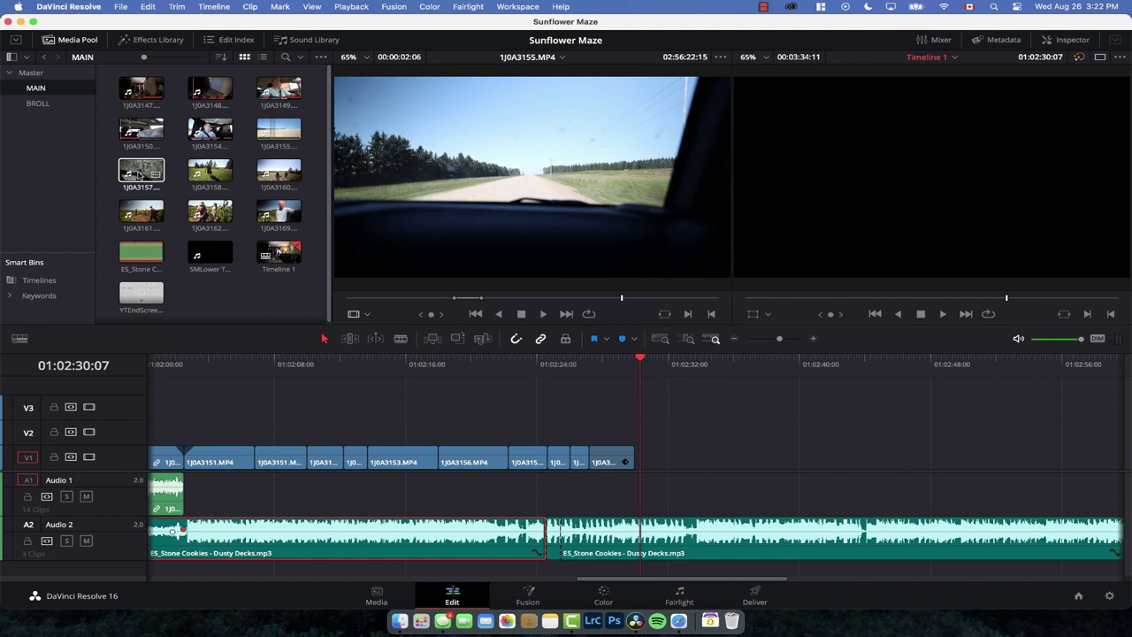
Glance at the BROLL bin, then load 1J0A3157.MP4 from MAIN into the source viewer.
{"action": "left_click", "coordinate": [42, 105]}
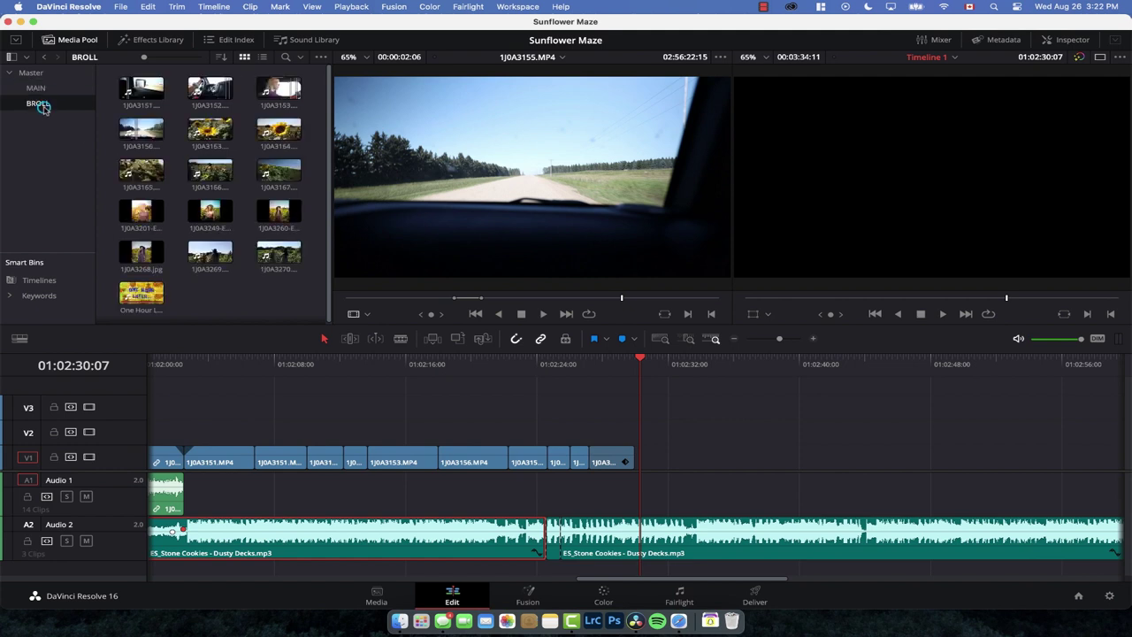
{"action": "left_click", "coordinate": [45, 85]}
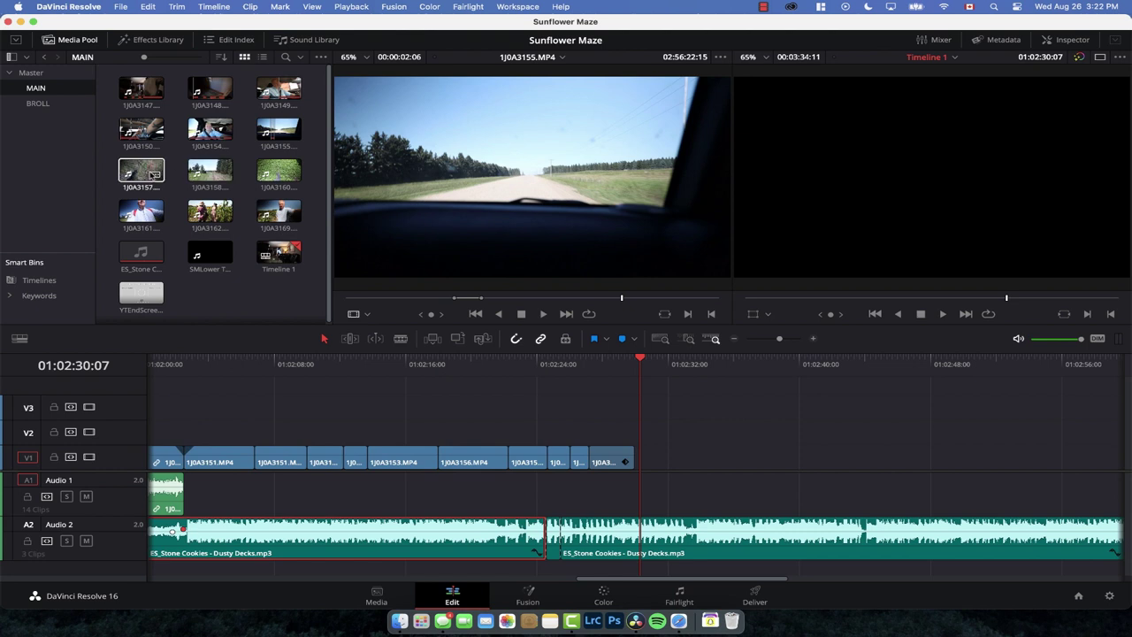
{"action": "double_click", "coordinate": [146, 174]}
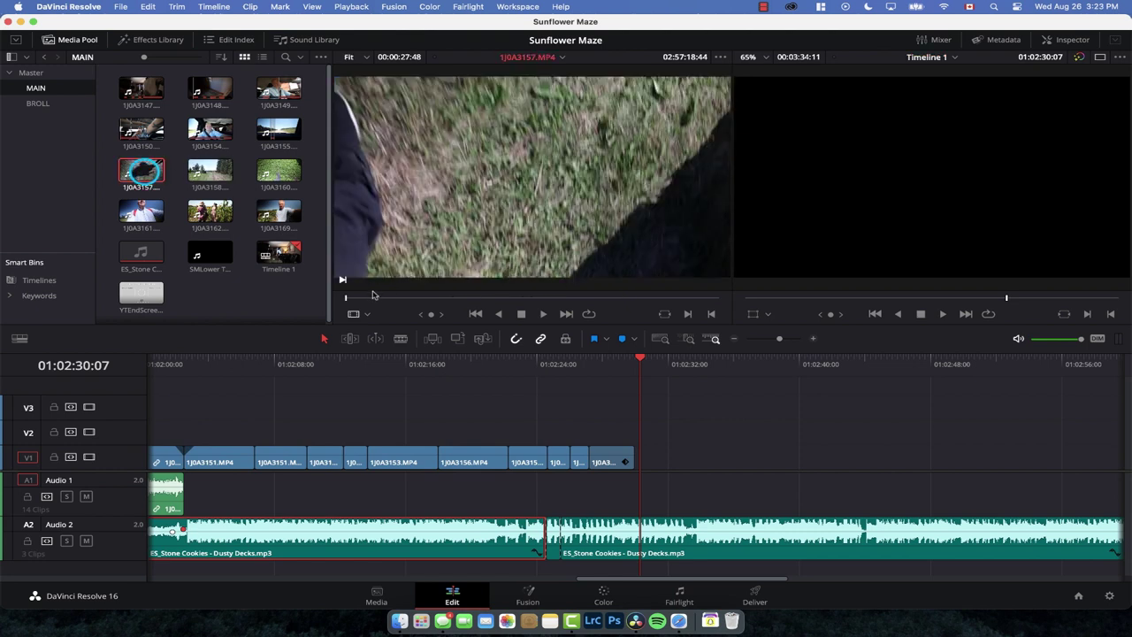
Append the usable part of 1J0A3157.MP4 to V1/A1 and trim it to end about 01:02:32.
{"action": "left_click_drag", "start_coordinate": [373, 298], "coordinate": [611, 302]}
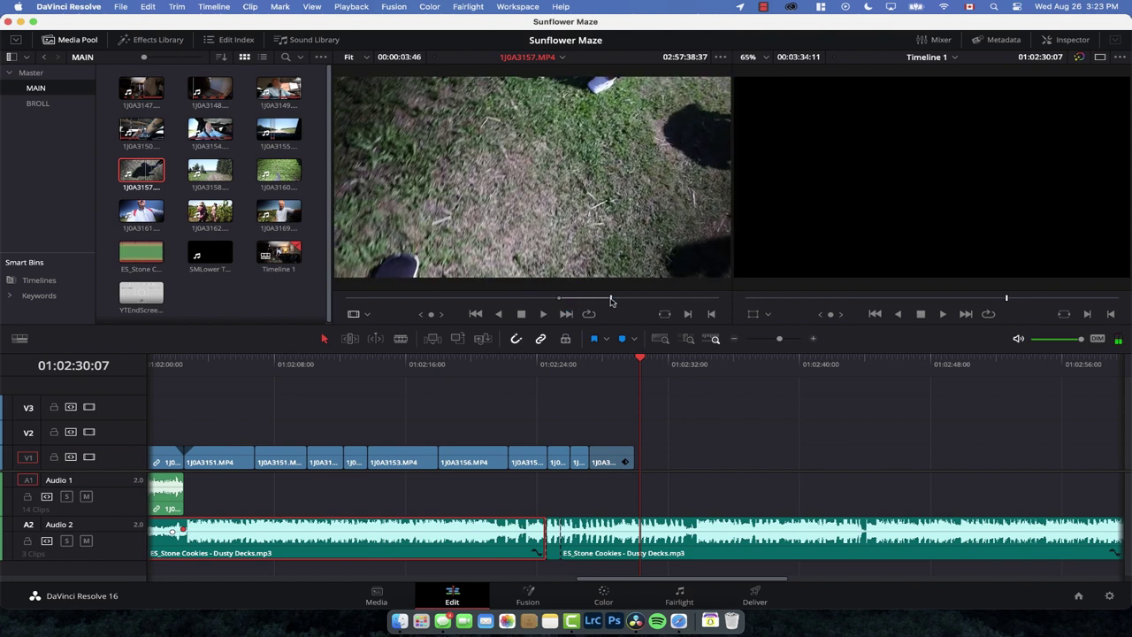
{"action": "left_click_drag", "start_coordinate": [516, 280], "coordinate": [635, 456]}
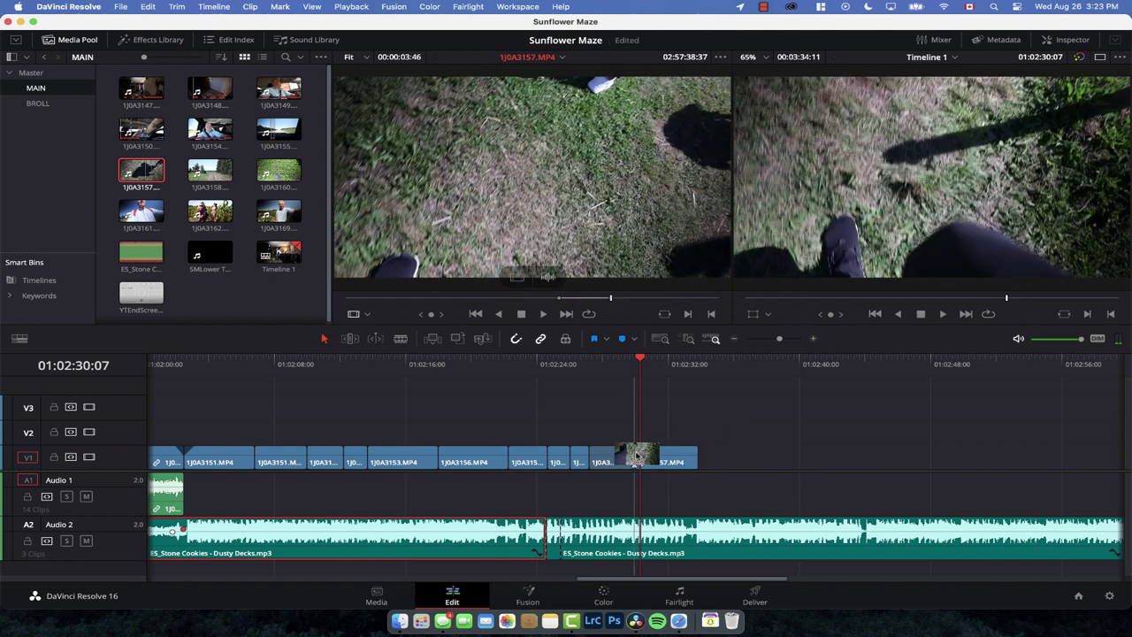
{"action": "mouse_move", "coordinate": [534, 190]}
{"action": "left_mouse_down"}
{"action": "mouse_move", "coordinate": [648, 484]}
{"action": "mouse_move", "coordinate": [636, 473]}
{"action": "left_mouse_up"}
{"action": "key", "text": "space"}
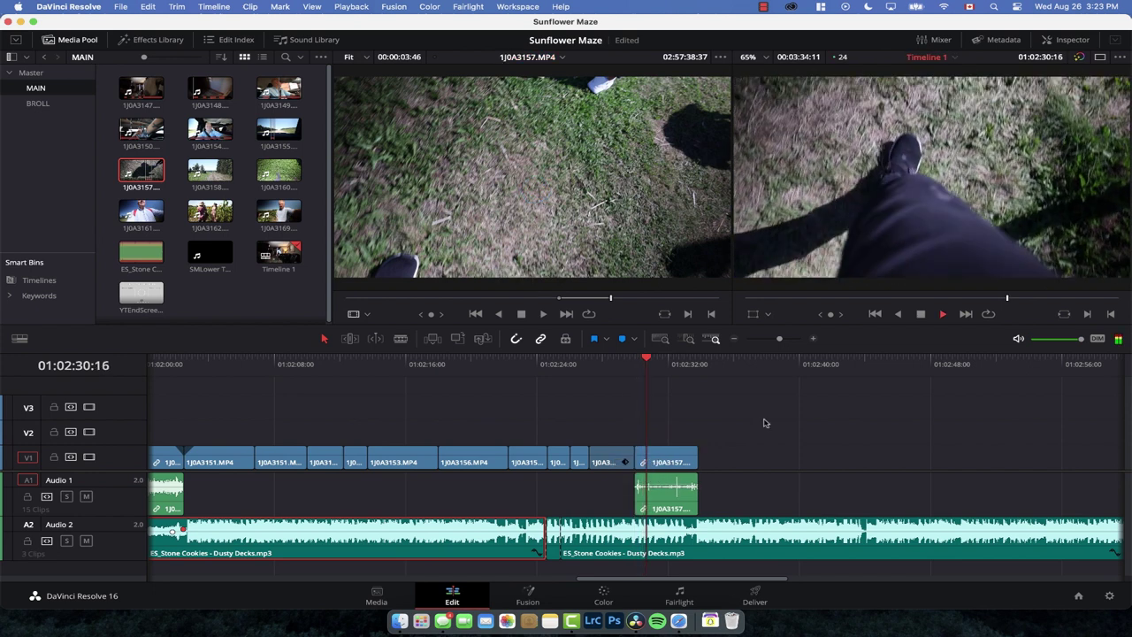
{"action": "key", "text": "space"}
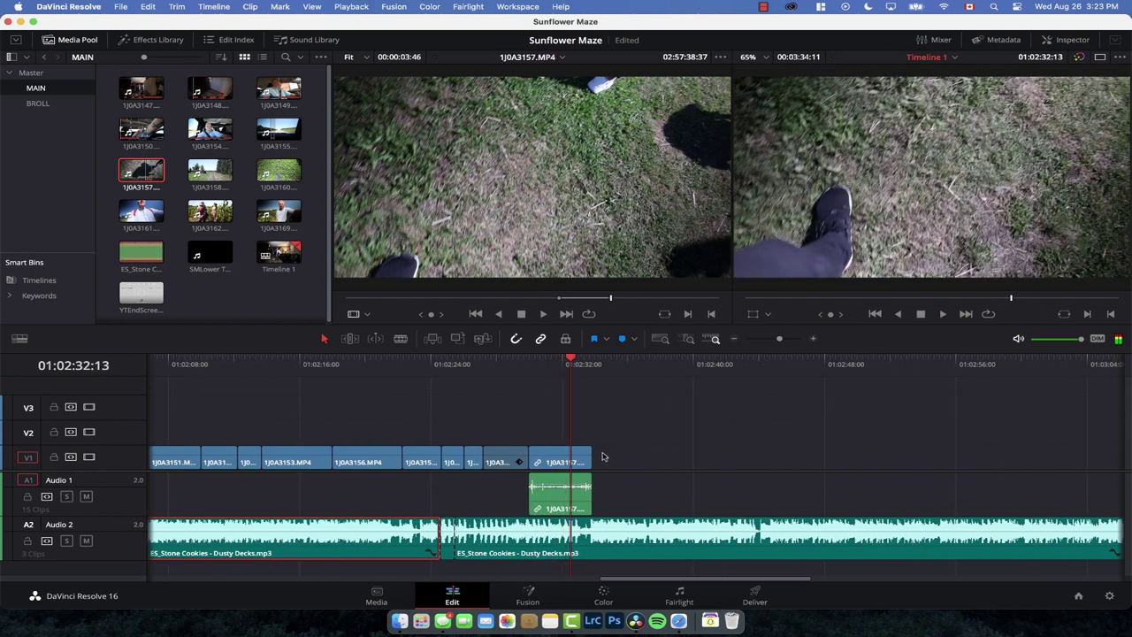
{"action": "left_click_drag", "start_coordinate": [587, 462], "coordinate": [571, 462]}
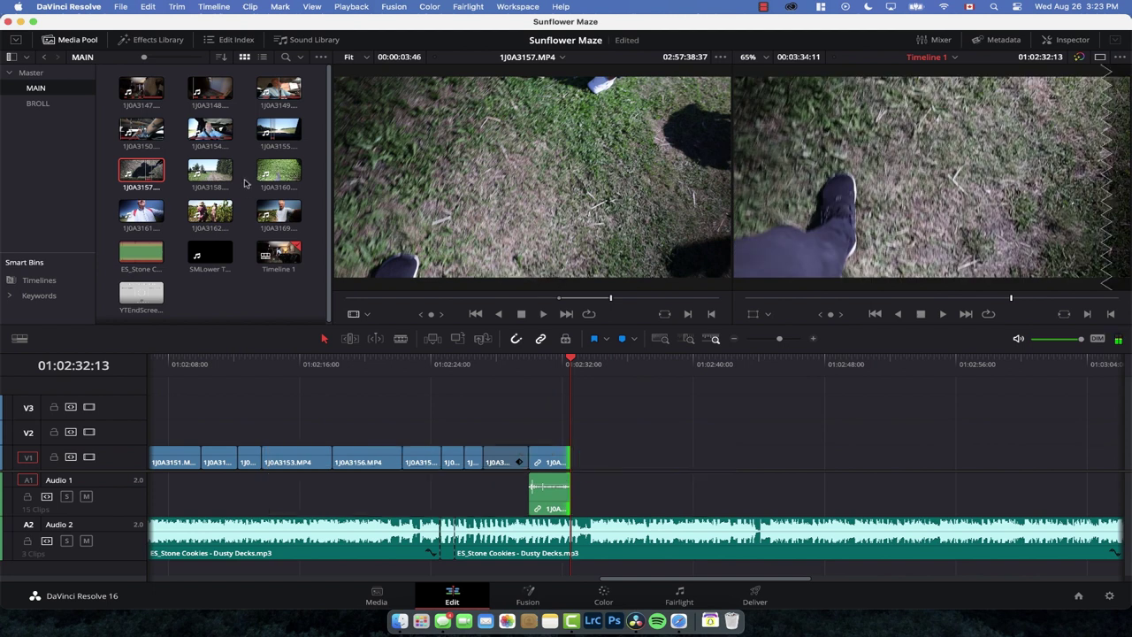
Add the 1J0A3158.MP4 walking shot after 1J0A3157, reaching about 01:02:36, and play it back.
{"action": "left_click", "coordinate": [214, 177]}
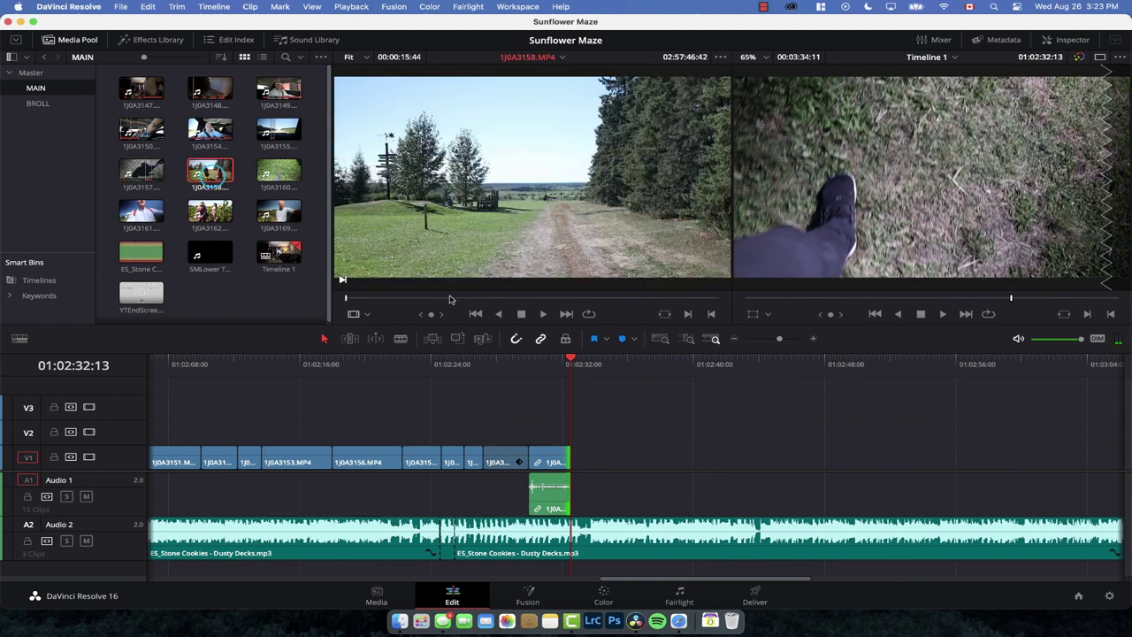
{"action": "left_click_drag", "start_coordinate": [449, 299], "coordinate": [609, 307]}
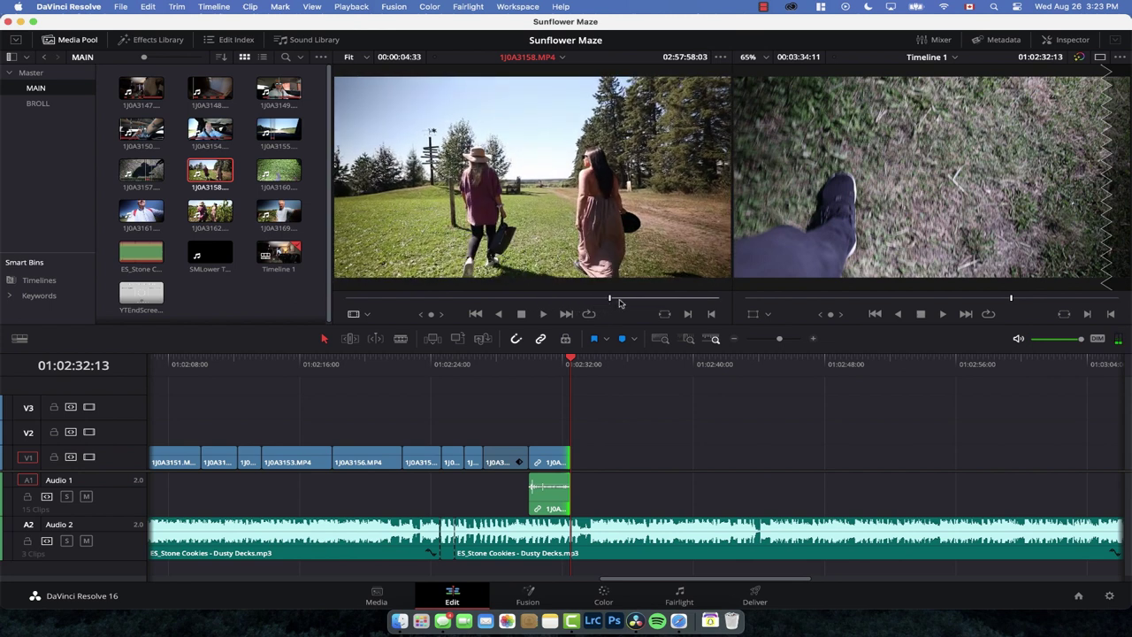
{"action": "left_click_drag", "start_coordinate": [619, 303], "coordinate": [688, 302]}
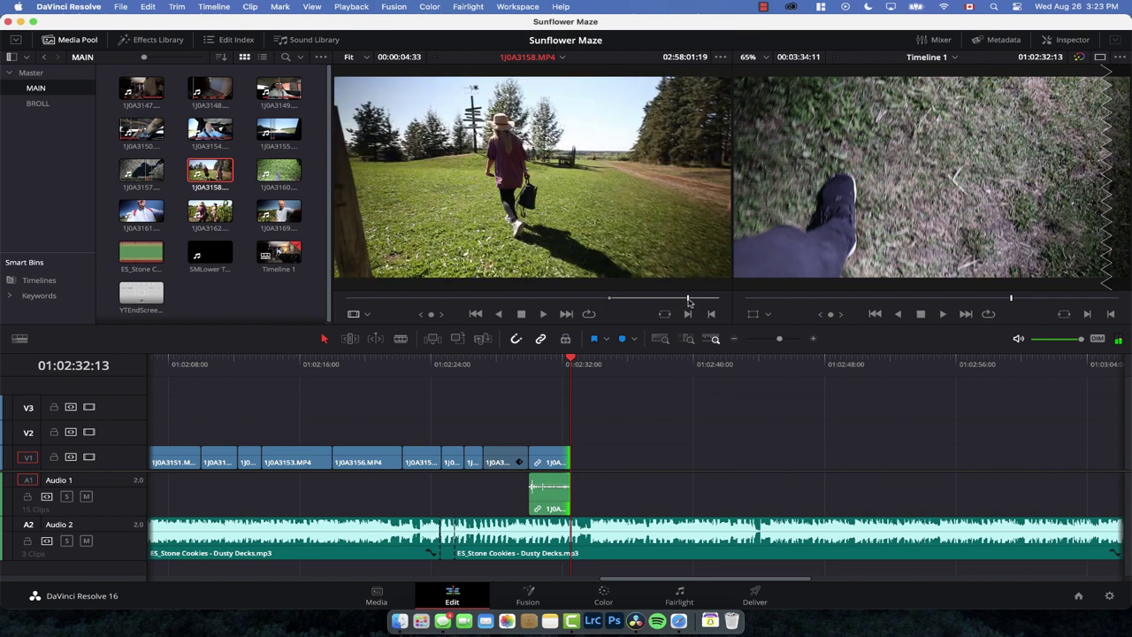
{"action": "left_click_drag", "start_coordinate": [571, 201], "coordinate": [597, 462]}
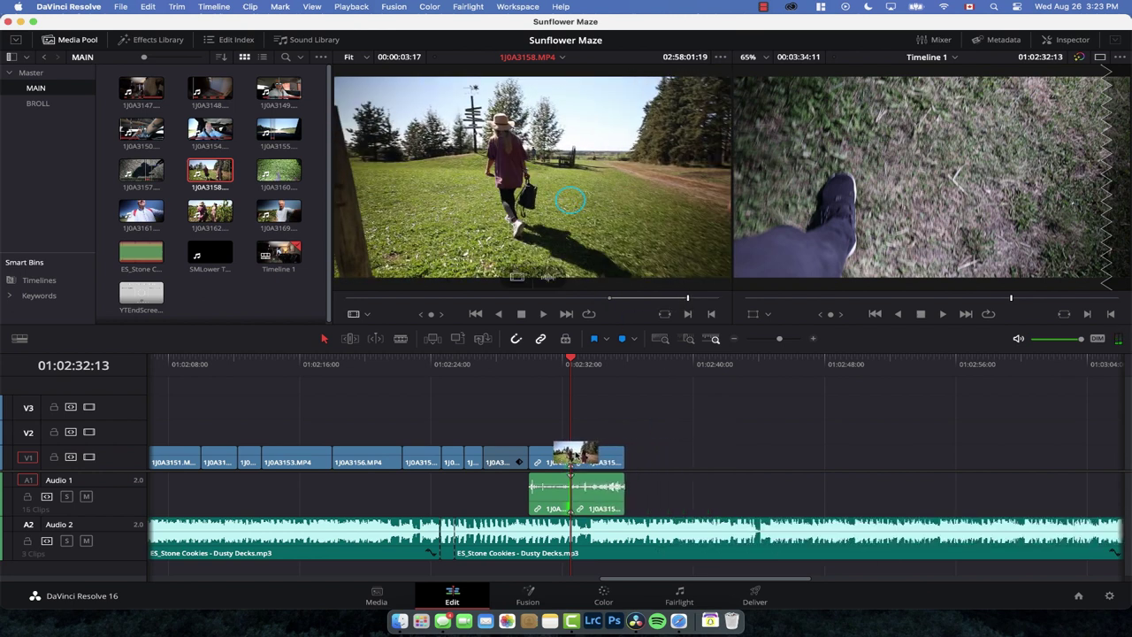
{"action": "key", "text": "space"}
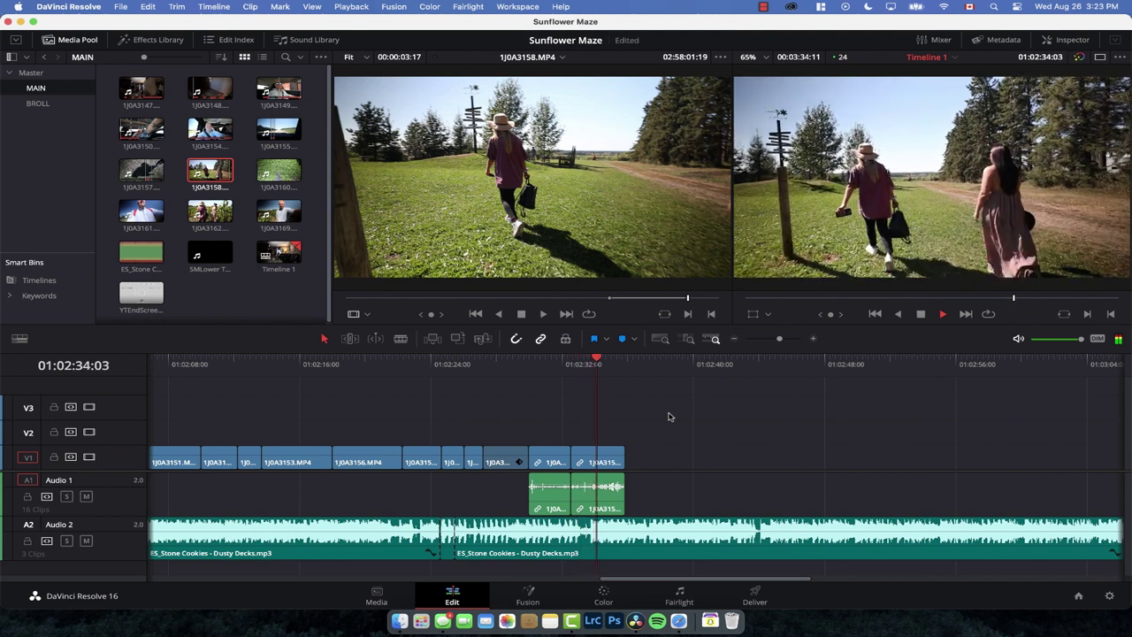
{"action": "key", "text": "space"}
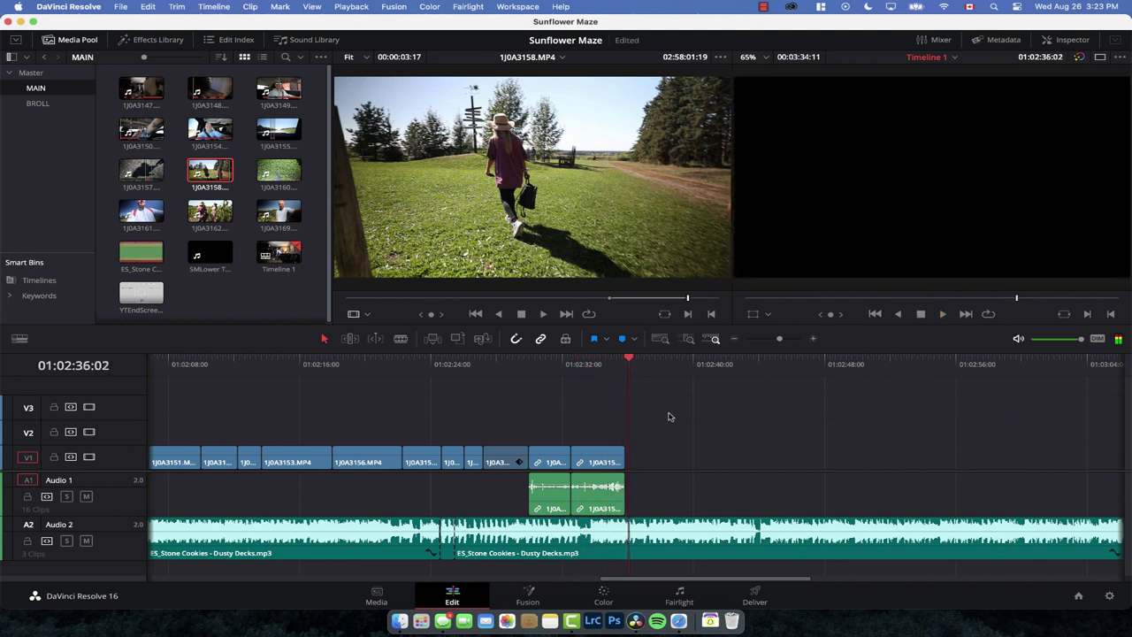
Append the 1J0A3160.MP4 field shot to V1/A1, trimmed to end just before 01:02:40.
{"action": "double_click", "coordinate": [277, 171]}
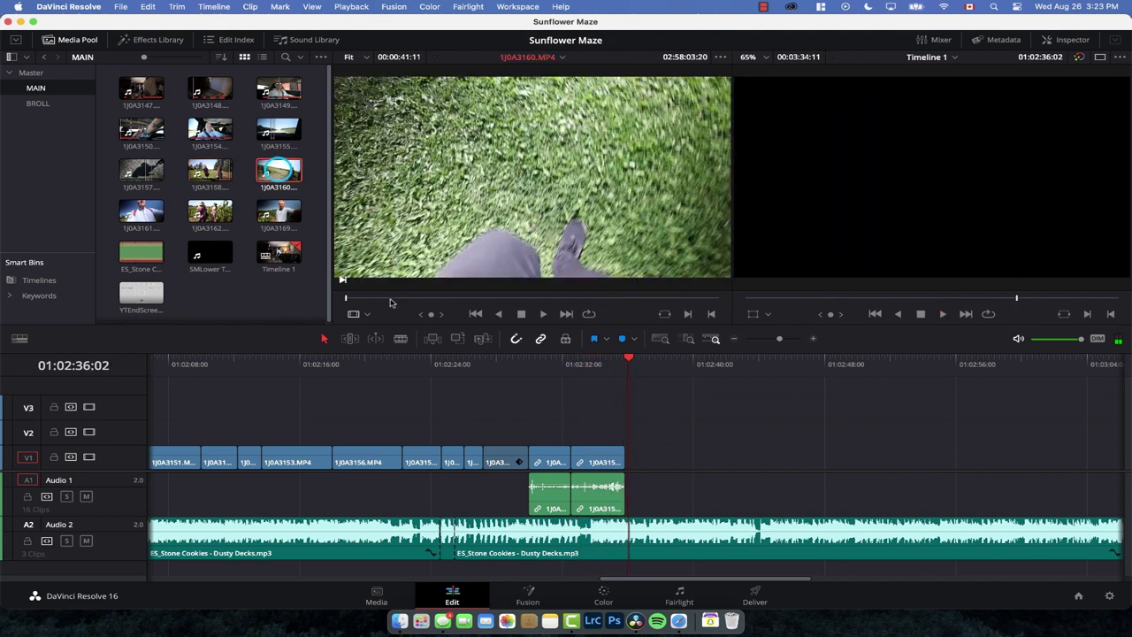
{"action": "mouse_move", "coordinate": [392, 303]}
{"action": "left_mouse_down"}
{"action": "mouse_move", "coordinate": [687, 303]}
{"action": "mouse_move", "coordinate": [618, 306]}
{"action": "left_mouse_up"}
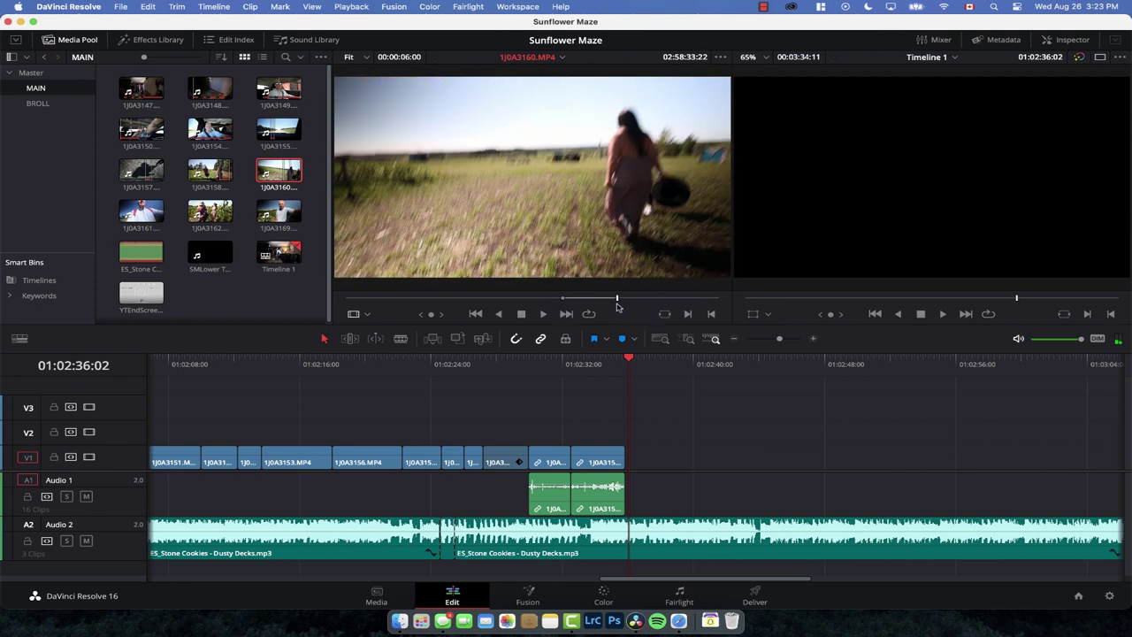
{"action": "left_click_drag", "start_coordinate": [532, 212], "coordinate": [623, 459]}
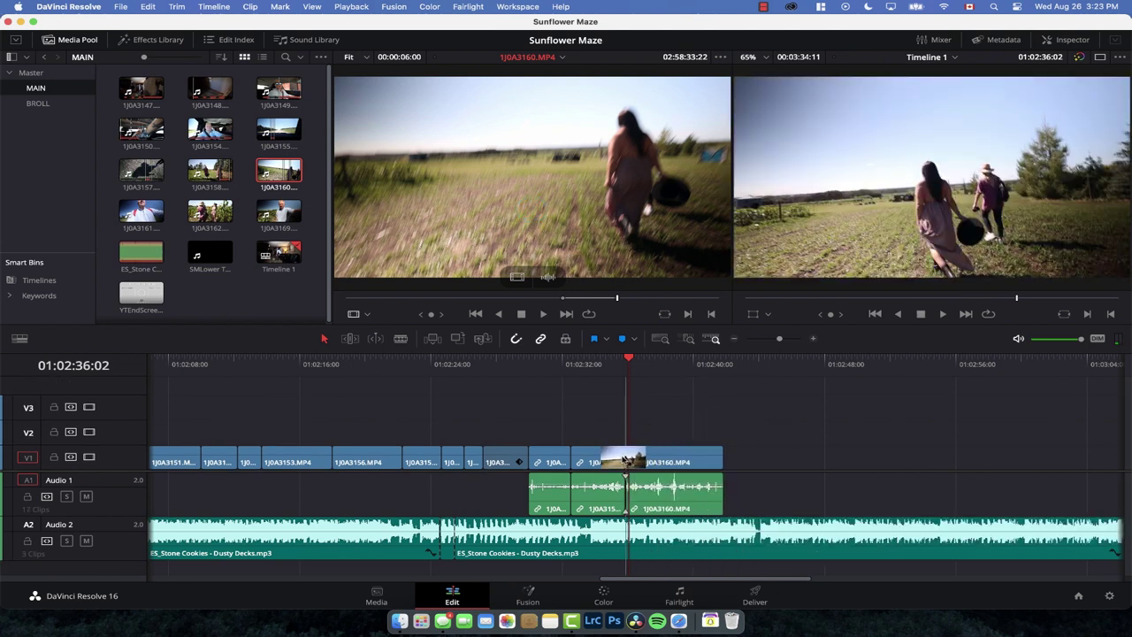
{"action": "key", "text": "space"}
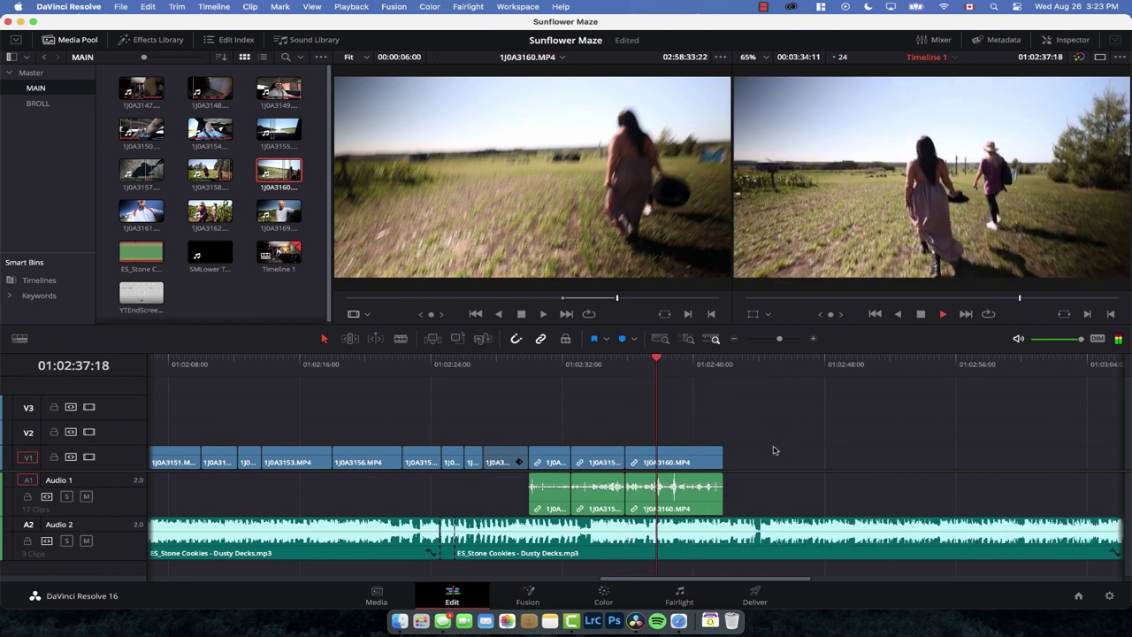
{"action": "scroll", "coordinate": [773, 450], "scroll_direction": "right", "scroll_amount": 3}
{"action": "scroll", "coordinate": [773, 450], "scroll_direction": "right", "scroll_amount": 3}
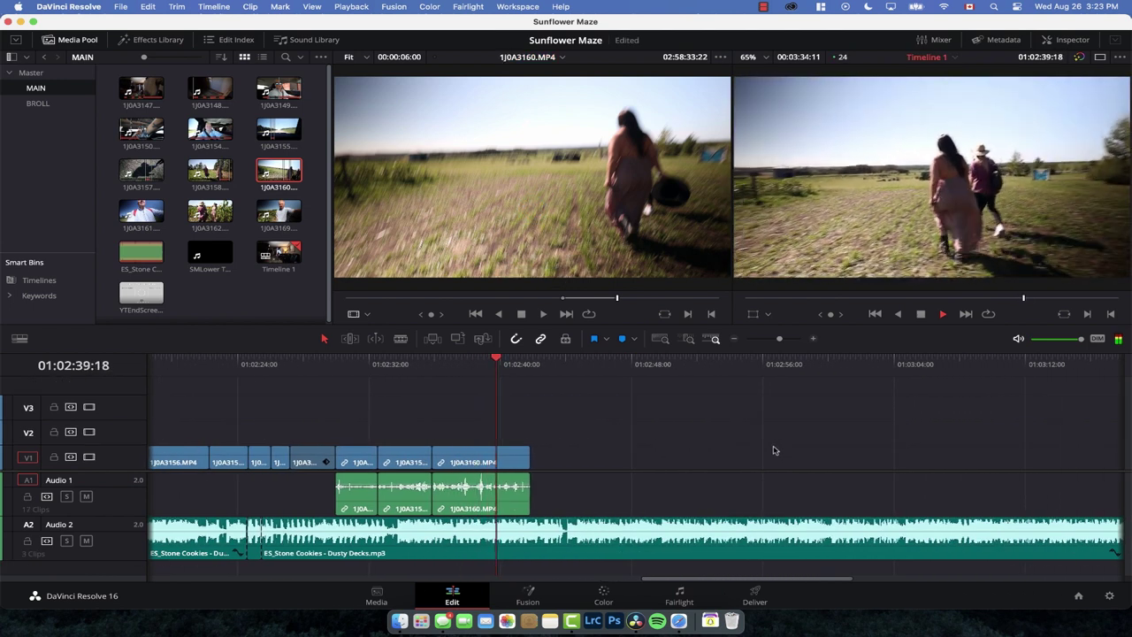
{"action": "key", "text": "space"}
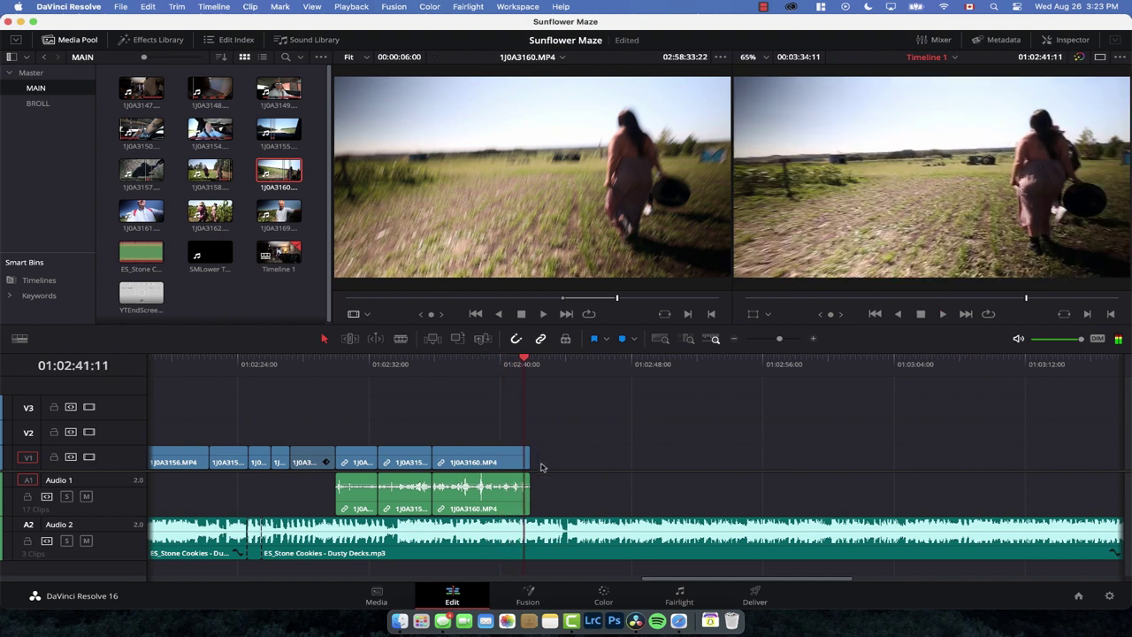
{"action": "left_click_drag", "start_coordinate": [525, 458], "coordinate": [499, 459]}
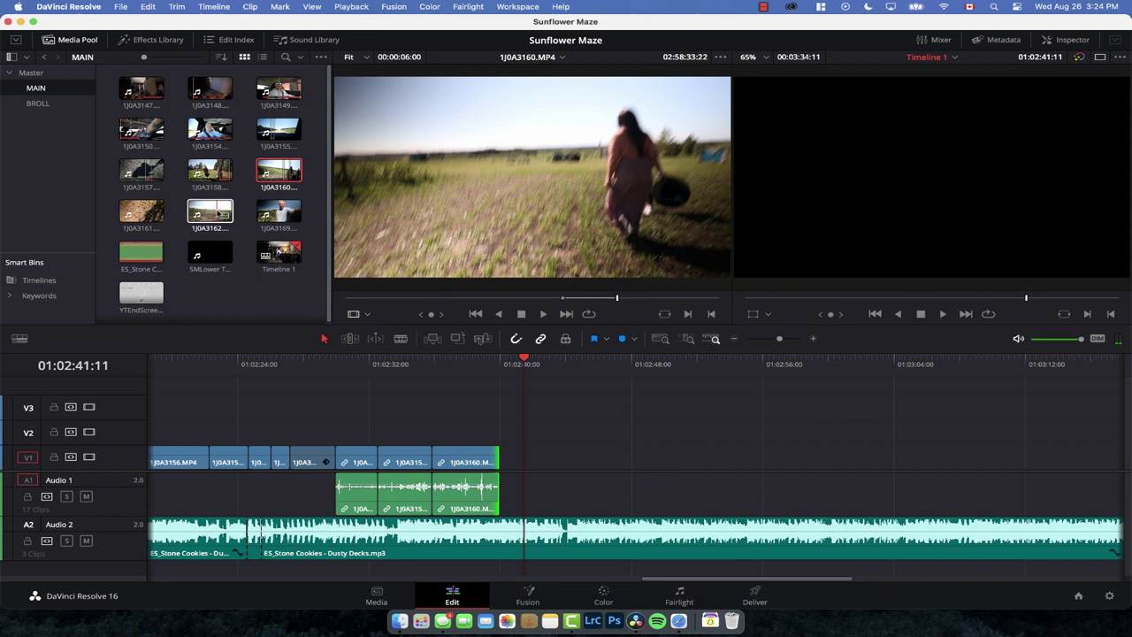
Pick a starting frame in 1J0A3162.MP4 and add it after 1J0A3160 on V1/A1.
{"action": "double_click", "coordinate": [210, 209]}
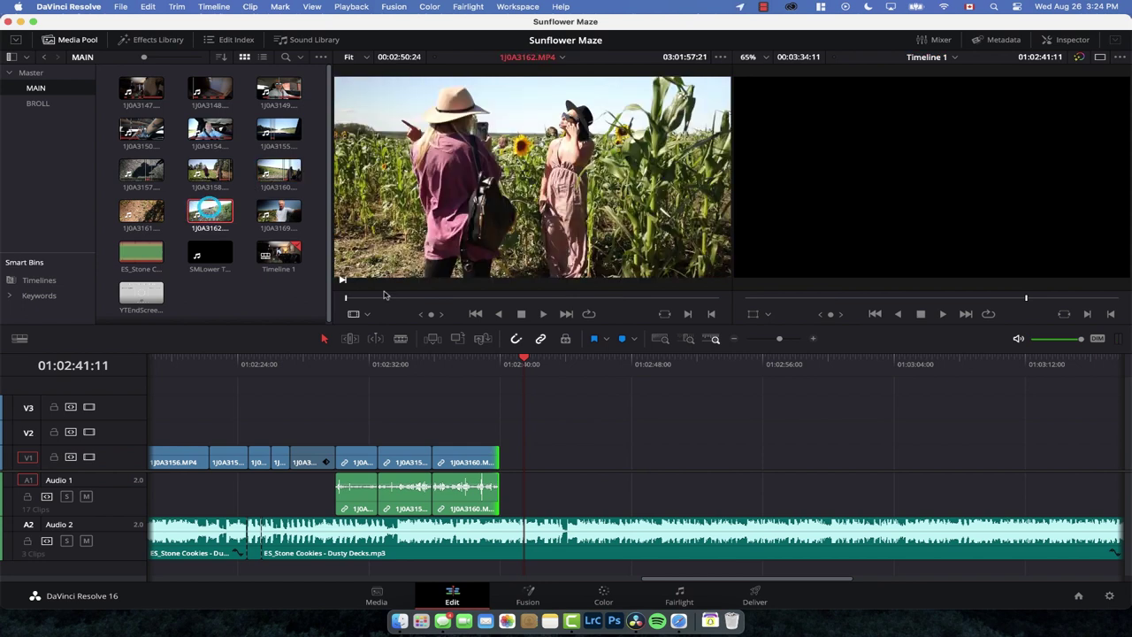
{"action": "left_click_drag", "start_coordinate": [362, 299], "coordinate": [426, 301]}
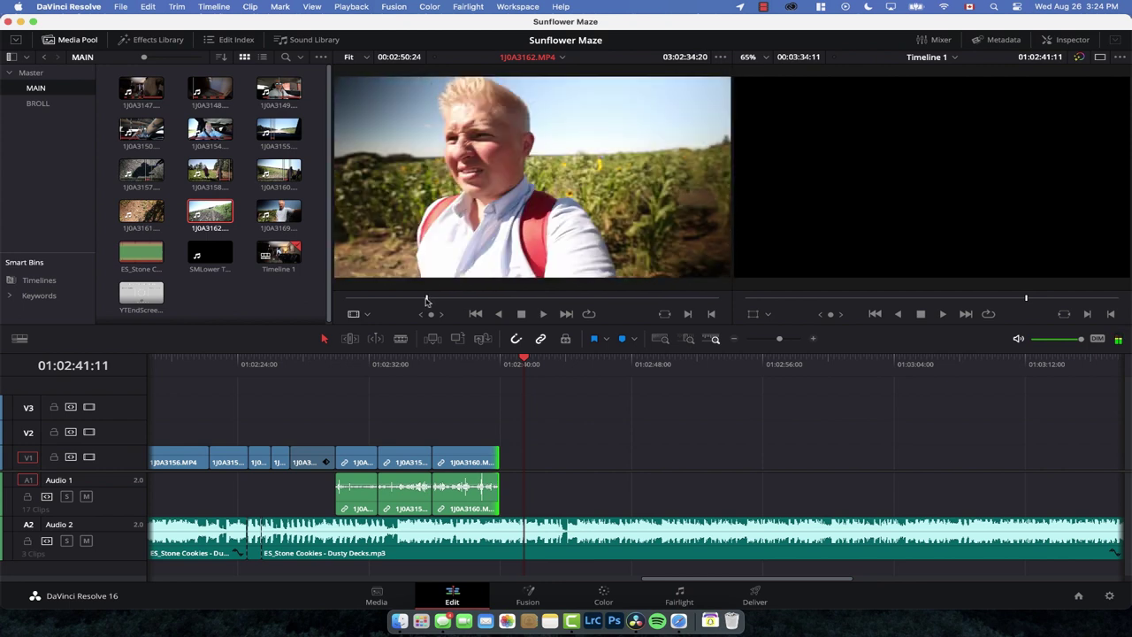
{"action": "mouse_move", "coordinate": [425, 301]}
{"action": "left_mouse_down"}
{"action": "mouse_move", "coordinate": [518, 301]}
{"action": "mouse_move", "coordinate": [508, 301]}
{"action": "left_mouse_up"}
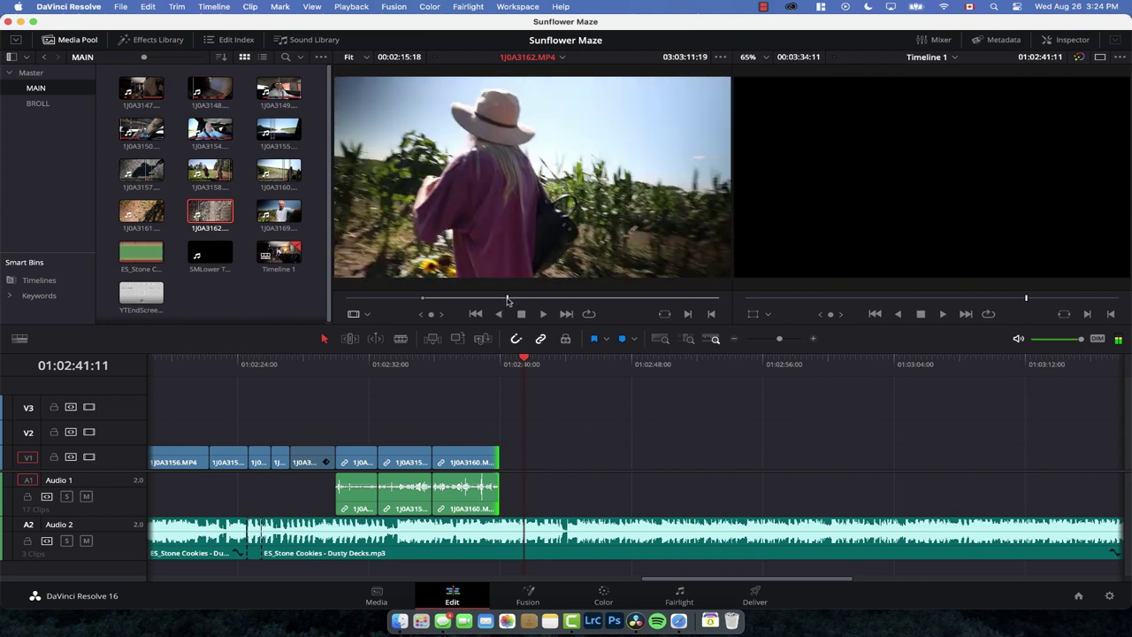
{"action": "mouse_move", "coordinate": [517, 282]}
{"action": "left_mouse_down"}
{"action": "mouse_move", "coordinate": [514, 273]}
{"action": "mouse_move", "coordinate": [498, 441]}
{"action": "left_mouse_up"}
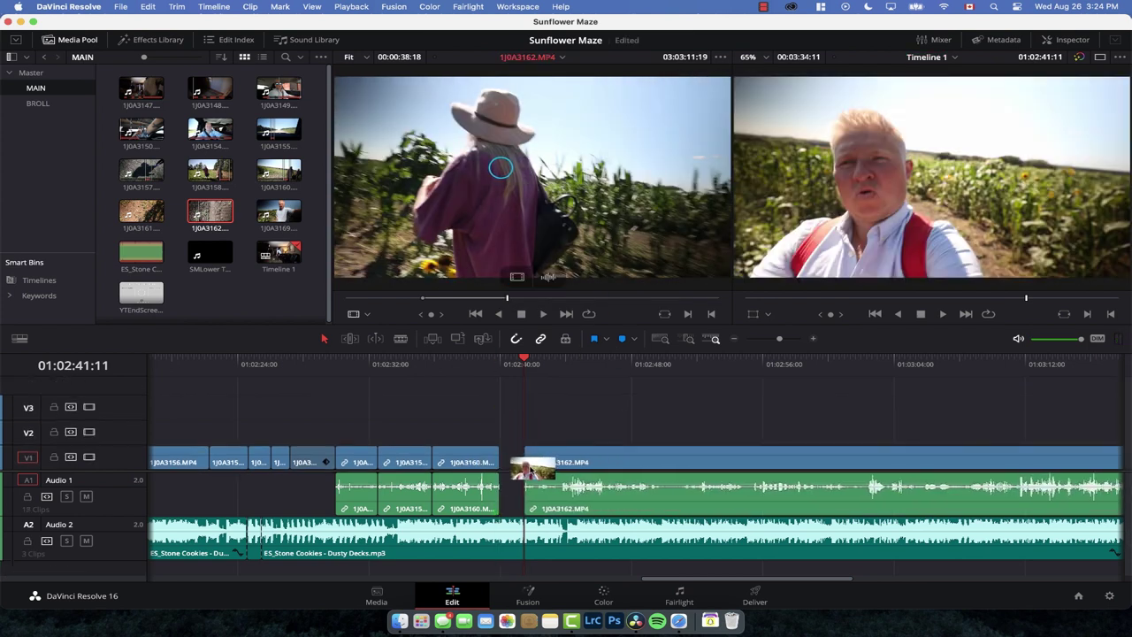
{"action": "left_click_drag", "start_coordinate": [622, 414], "coordinate": [500, 462]}
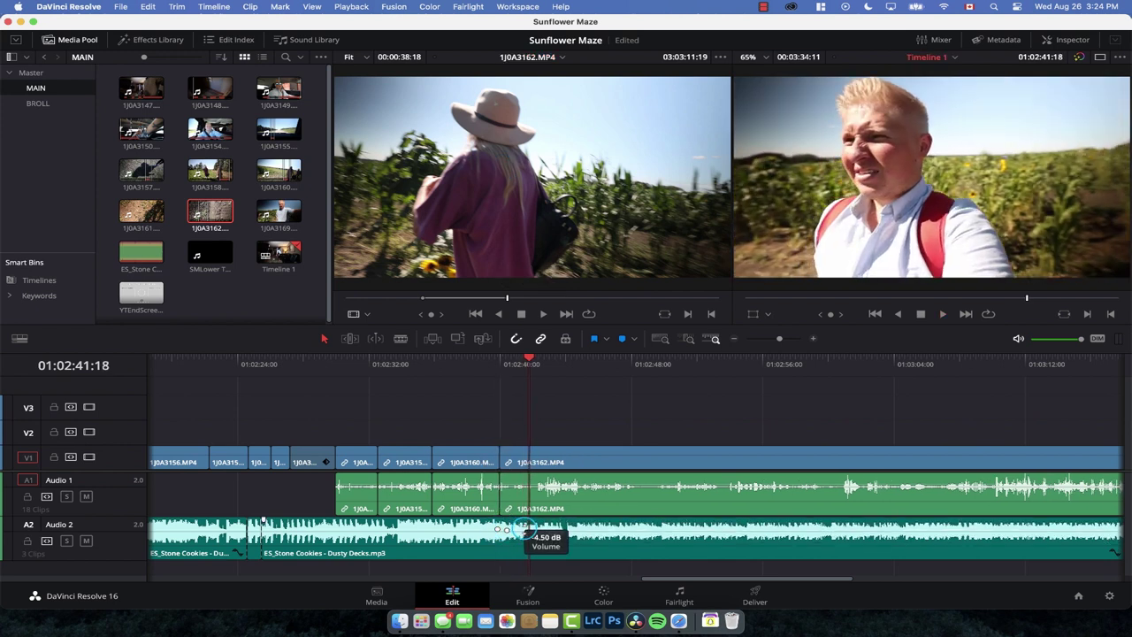
{"action": "key", "text": "space"}
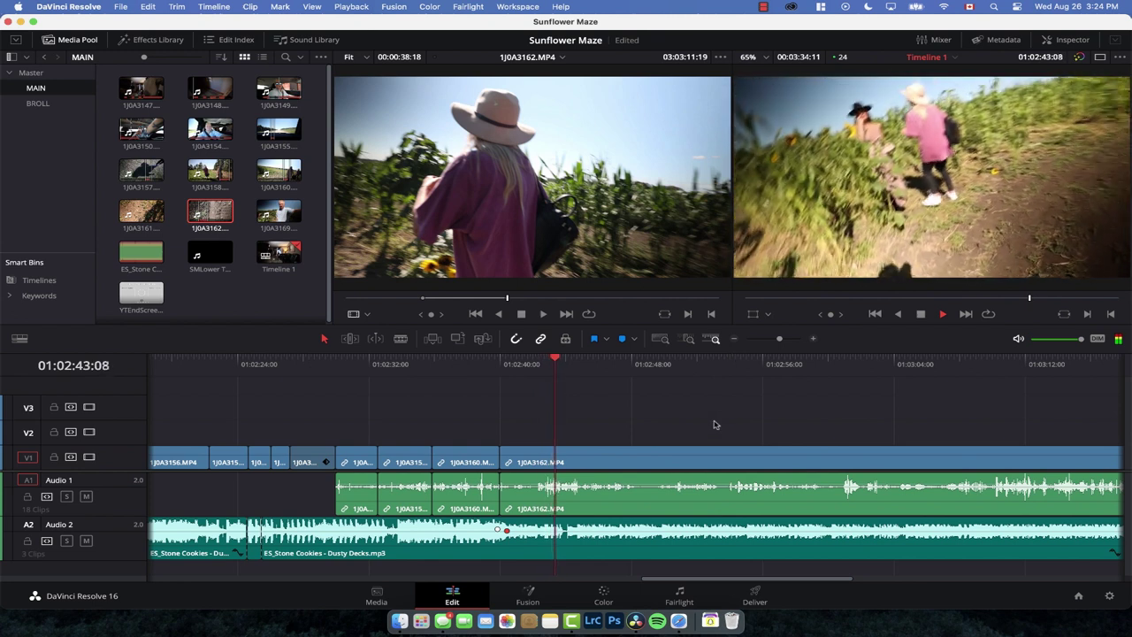
{"action": "key", "text": "space"}
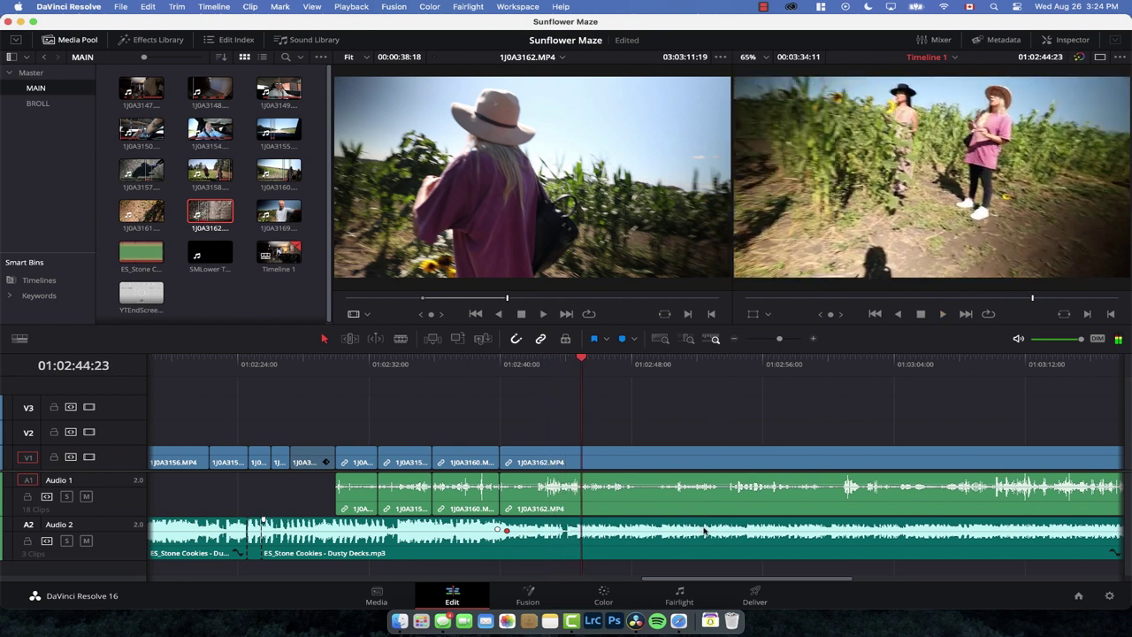
Lower the A2 music volume after the keyframe and play back to hear the dip.
{"action": "left_click_drag", "start_coordinate": [703, 531], "coordinate": [715, 538]}
{"action": "key", "text": "space"}
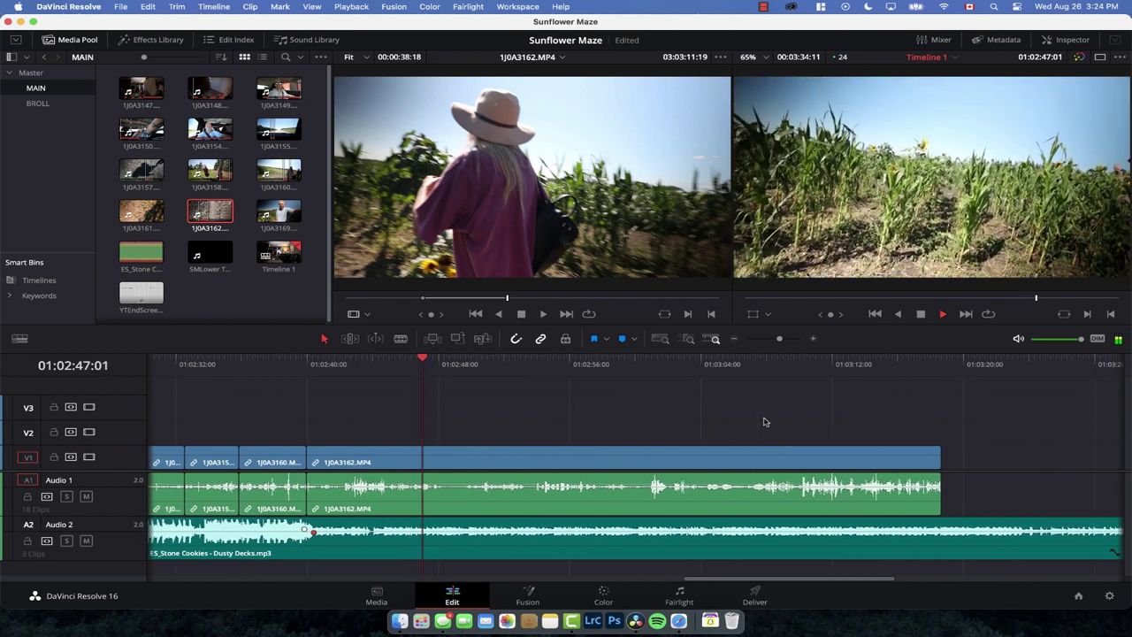
{"action": "key", "text": "space"}
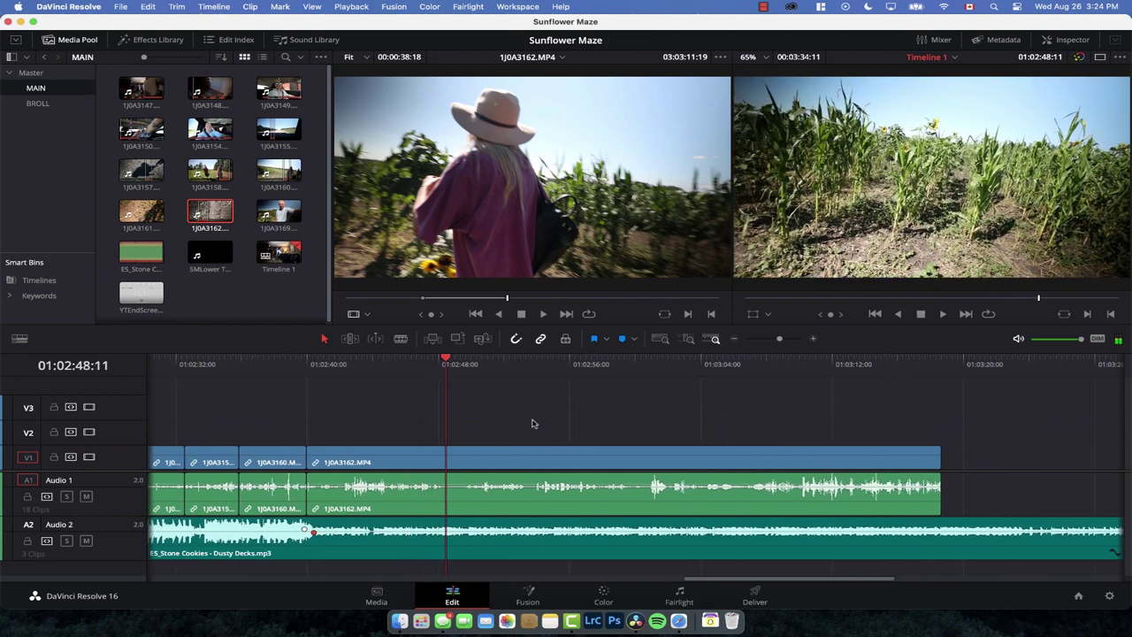
Split 1J0A3162 at two points, delete the middle piece, and slide the next clip left to close the gap.
{"action": "left_click", "coordinate": [452, 455]}
{"action": "key", "text": "ctrl+b"}
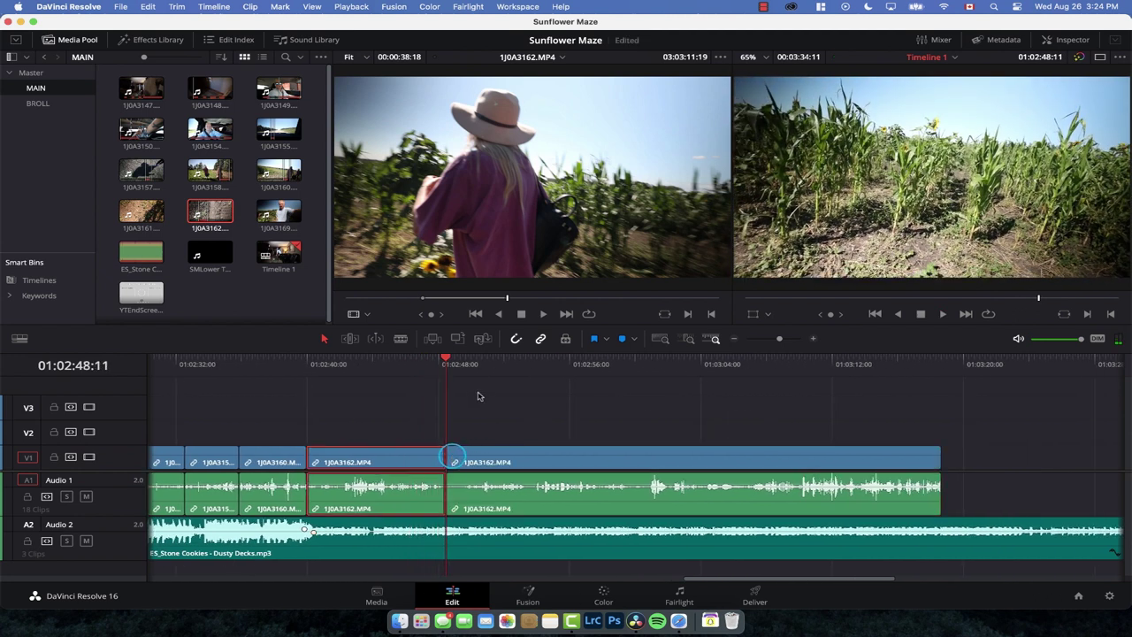
{"action": "mouse_move", "coordinate": [463, 365]}
{"action": "left_mouse_down"}
{"action": "mouse_move", "coordinate": [551, 377]}
{"action": "mouse_move", "coordinate": [526, 375]}
{"action": "left_mouse_up"}
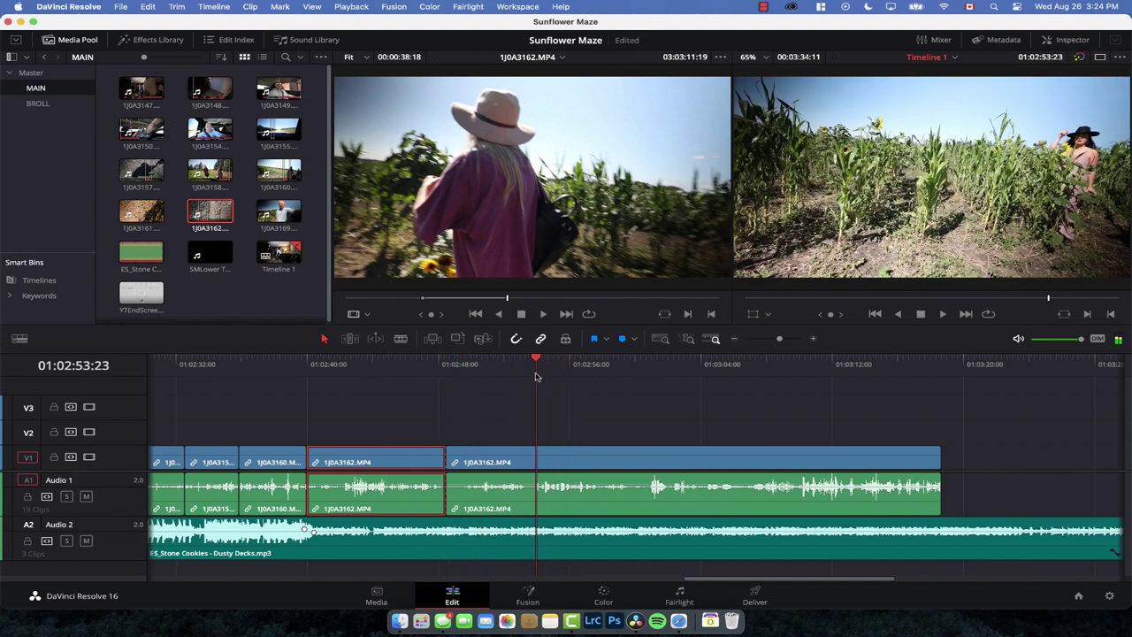
{"action": "left_click", "coordinate": [576, 461]}
{"action": "key", "text": "ctrl+b"}
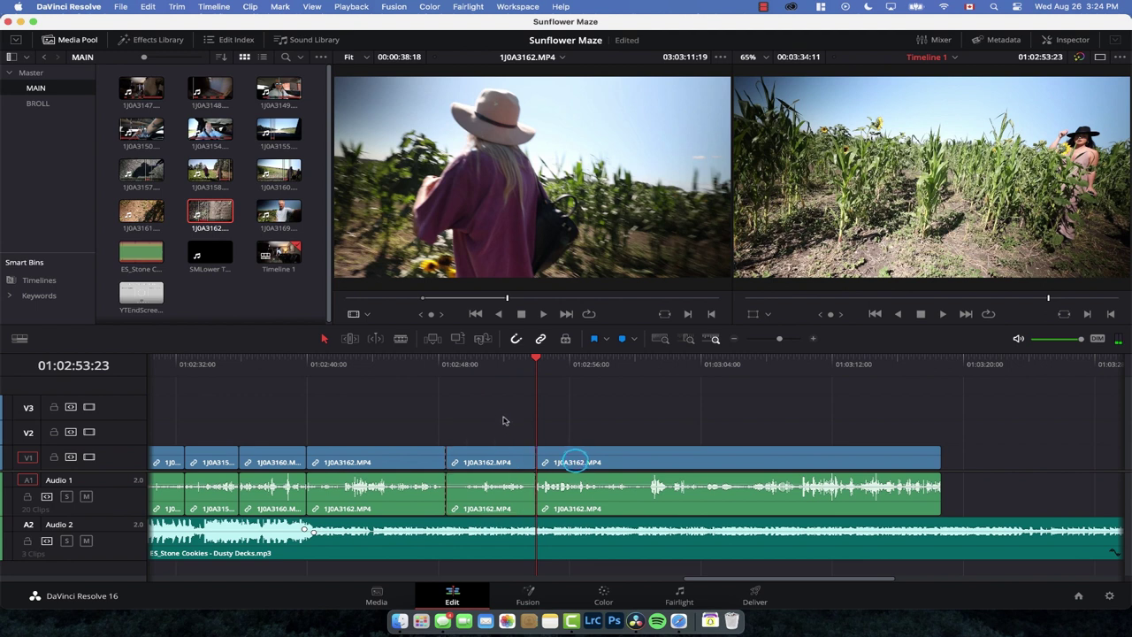
{"action": "key", "text": "BackSpace"}
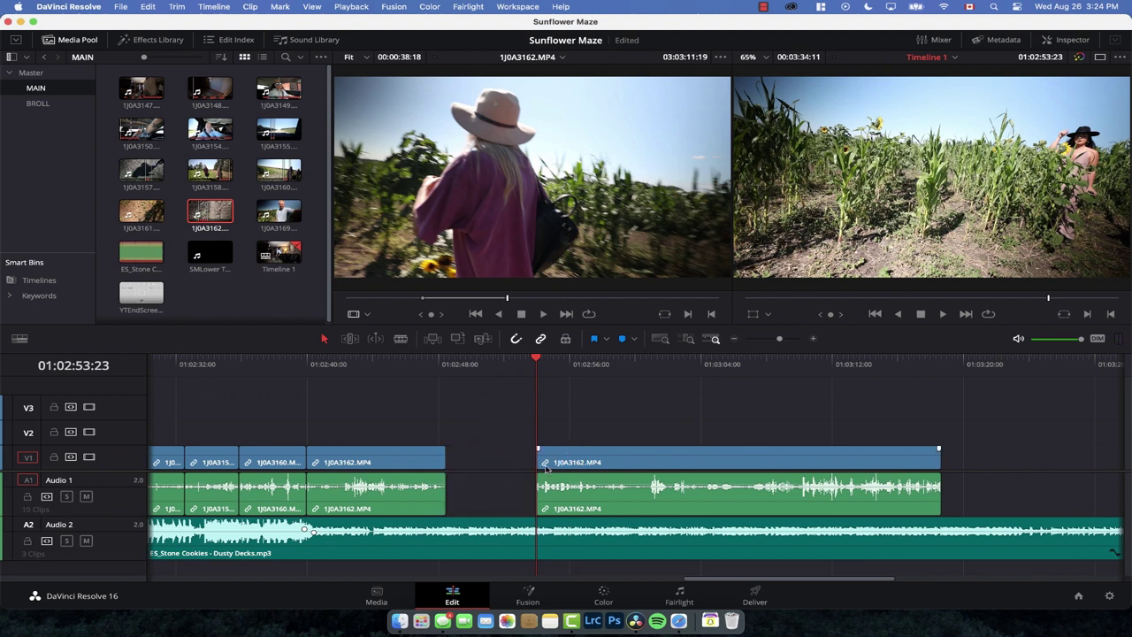
{"action": "left_click_drag", "start_coordinate": [546, 467], "coordinate": [464, 458]}
Rewatch the new cut and ripple-delete the short leftover 1J0A3162 piece.
{"action": "left_click", "coordinate": [423, 362]}
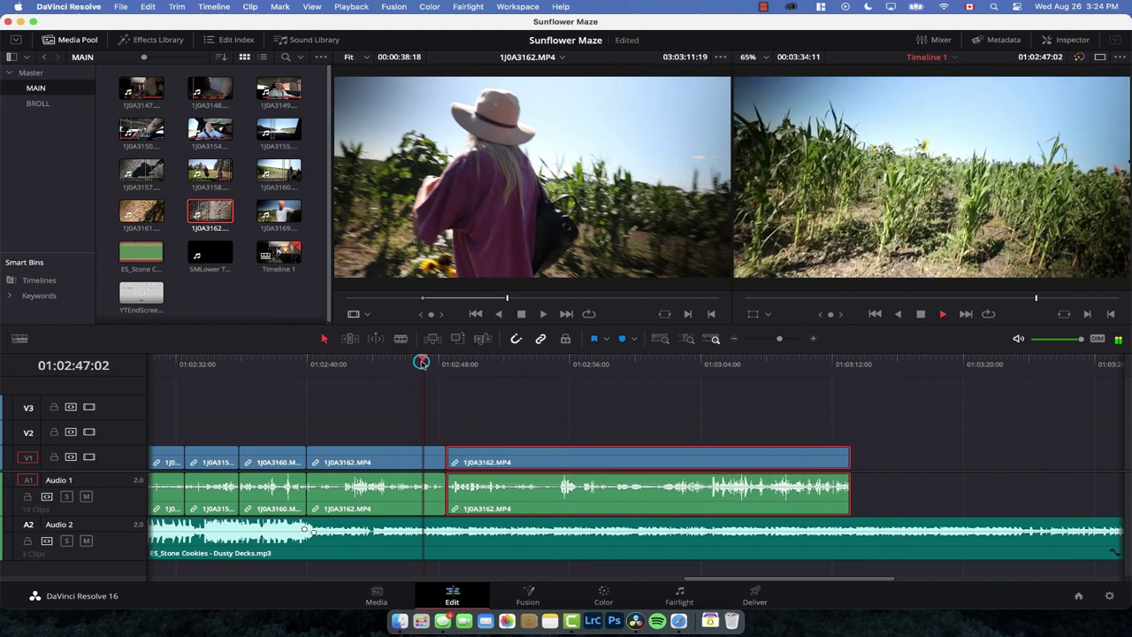
{"action": "left_click", "coordinate": [394, 363]}
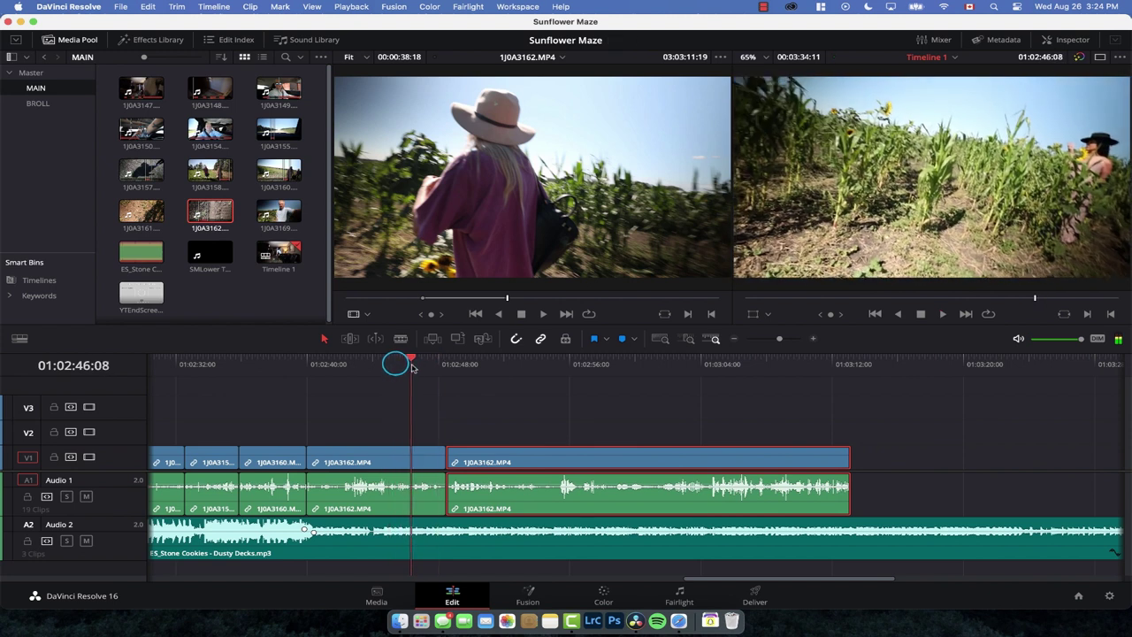
{"action": "left_click", "coordinate": [387, 363]}
{"action": "left_click", "coordinate": [380, 364]}
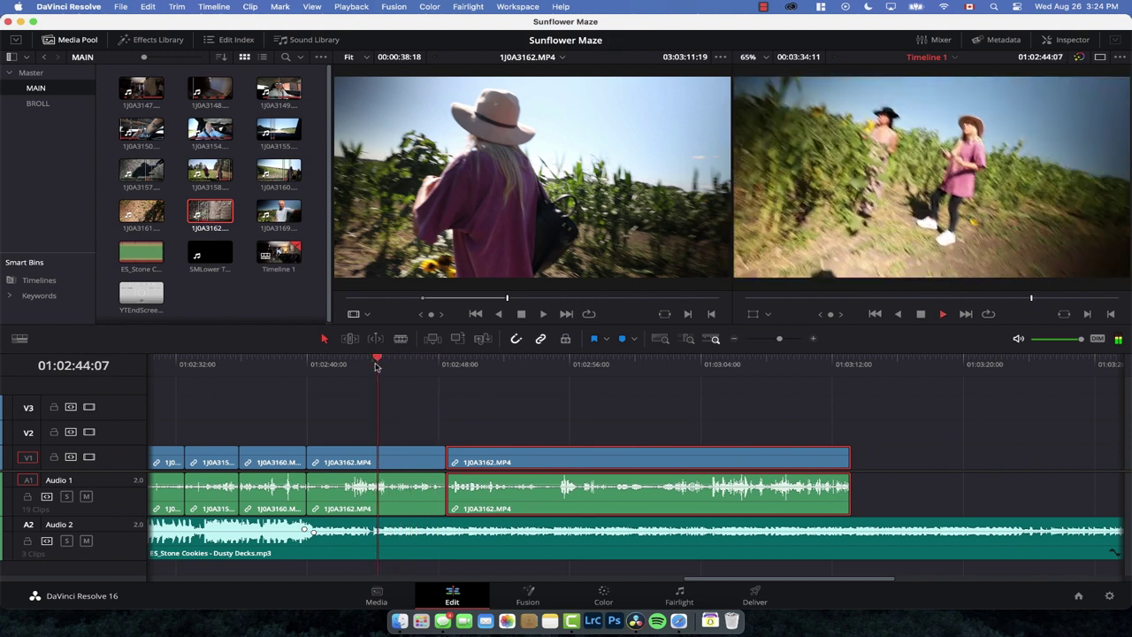
{"action": "left_click", "coordinate": [416, 456]}
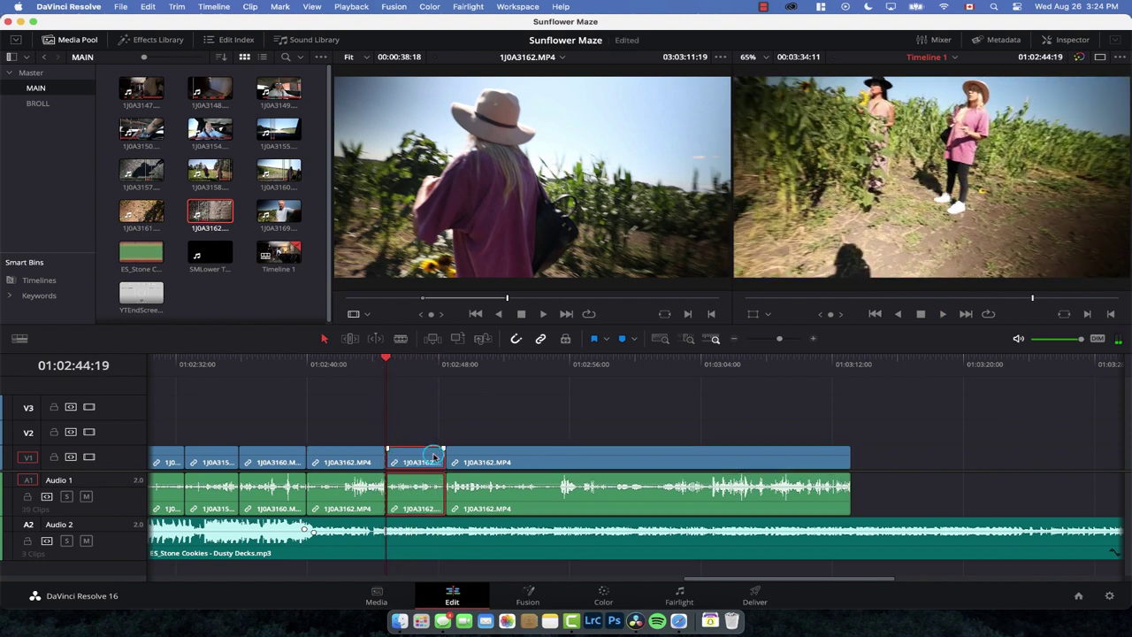
{"action": "key", "text": "shift+BackSpace"}
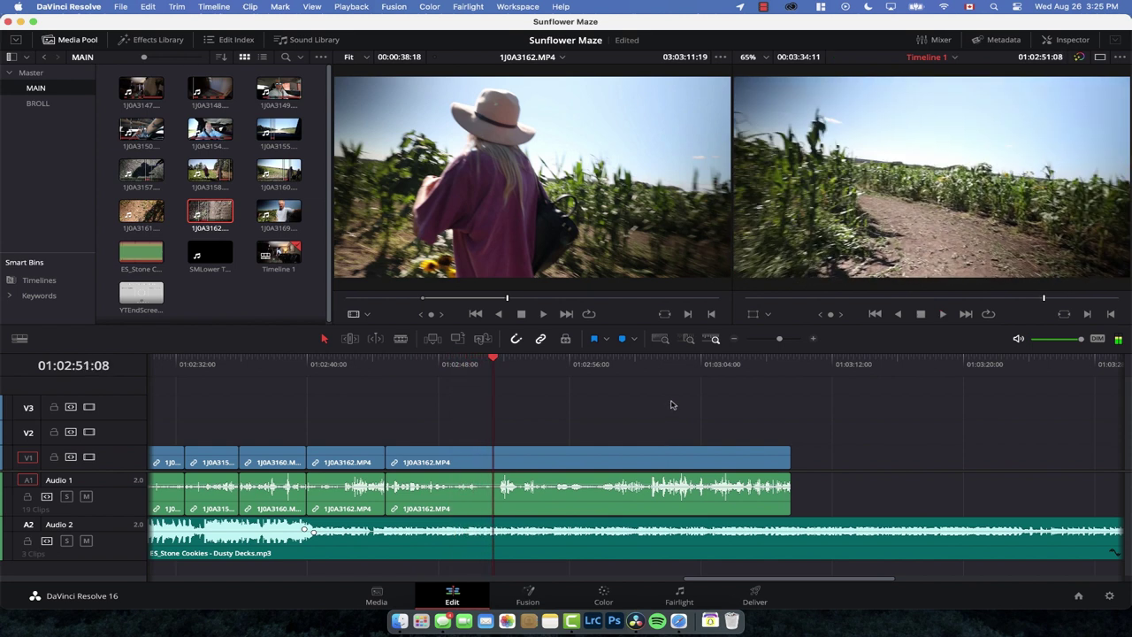
Split the remaining footage and trim the last clip's end to about 01:03:06.
{"action": "key", "text": "super+b"}
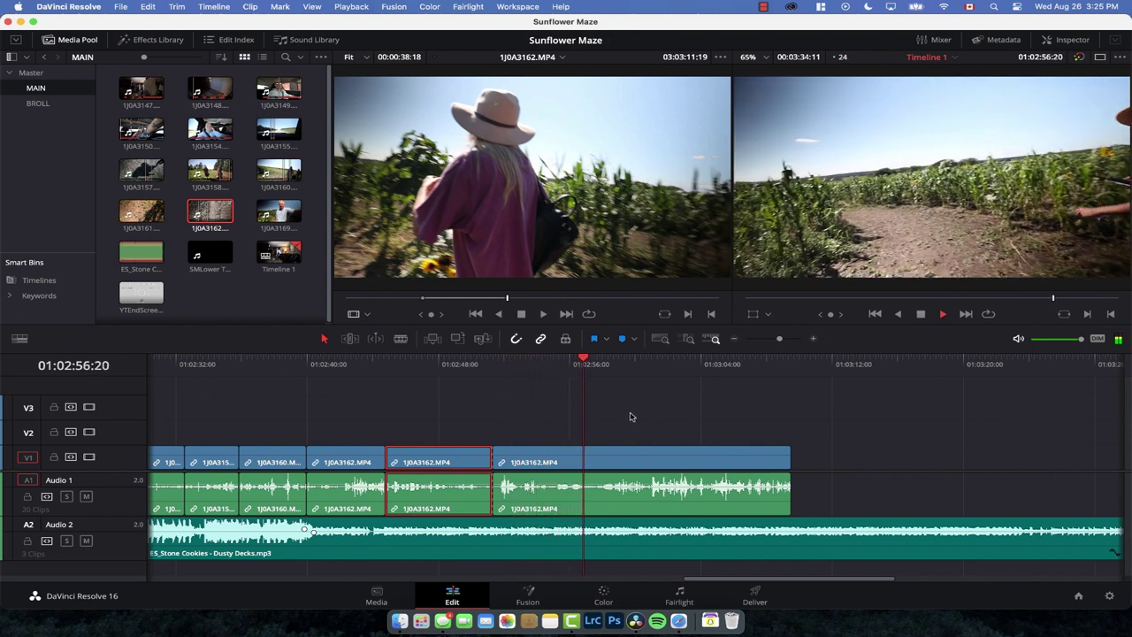
{"action": "left_click", "coordinate": [645, 376]}
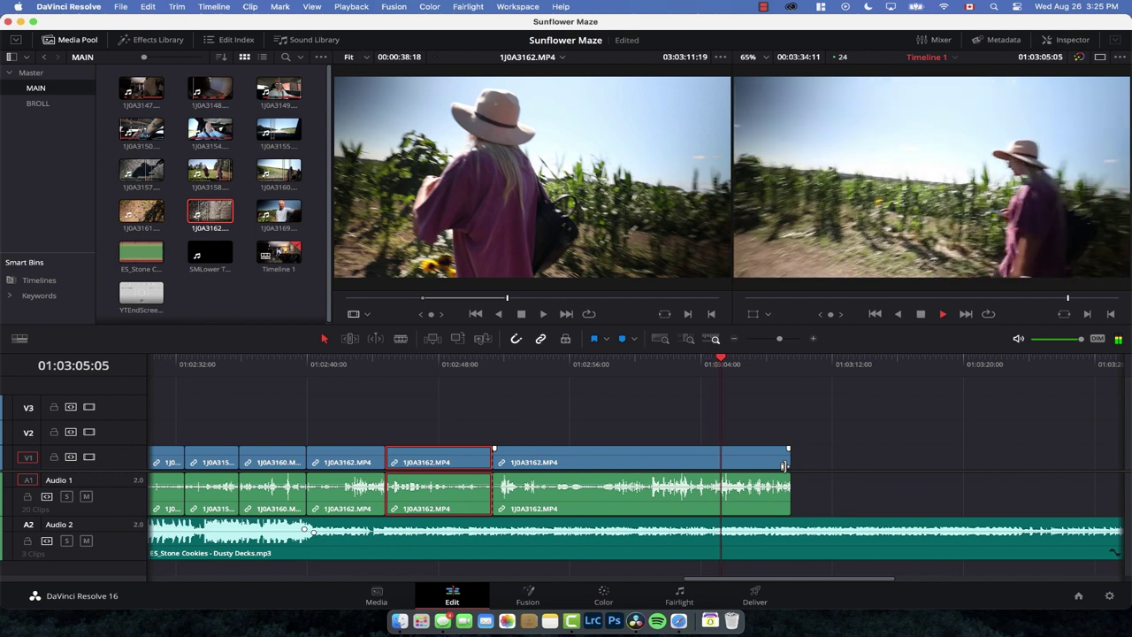
{"action": "left_click", "coordinate": [783, 465]}
{"action": "left_click_drag", "start_coordinate": [784, 465], "coordinate": [741, 465]}
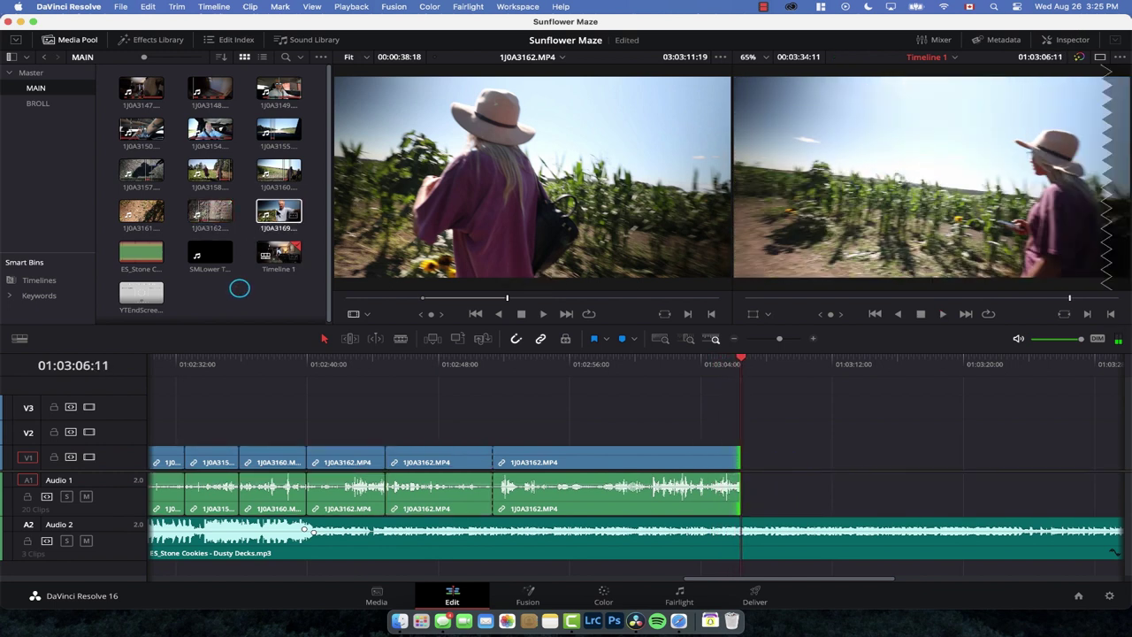
Find the wanted moment in 1J0A3161.MP4 and place it after the last 1J0A3162 piece on V1/A1.
{"action": "double_click", "coordinate": [141, 215]}
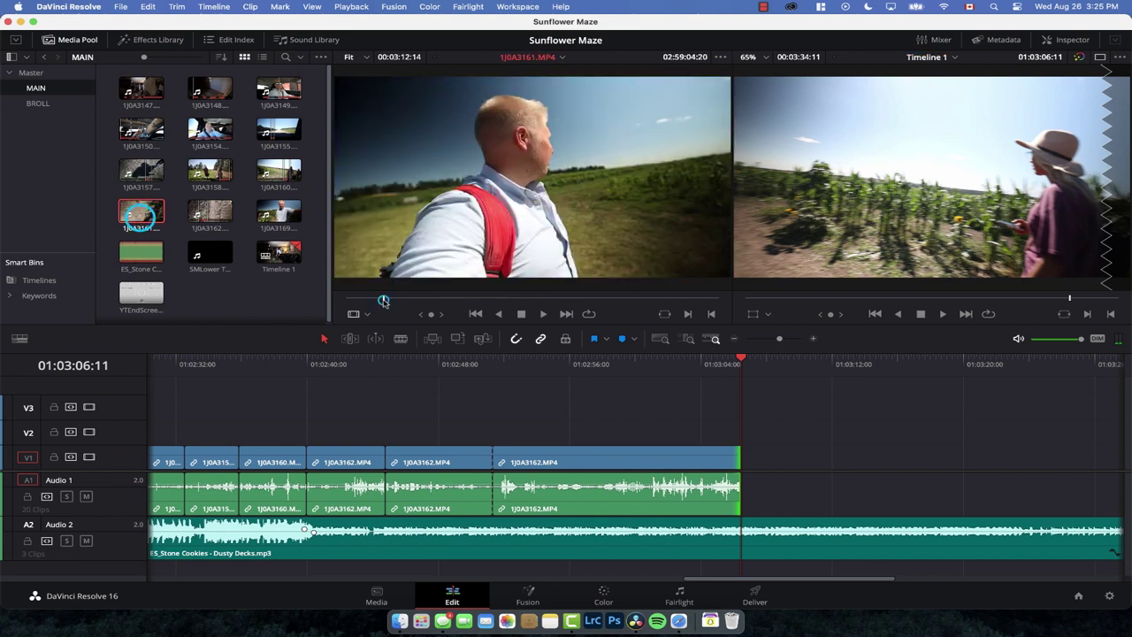
{"action": "mouse_move", "coordinate": [383, 300]}
{"action": "left_mouse_down"}
{"action": "mouse_move", "coordinate": [561, 301]}
{"action": "mouse_move", "coordinate": [602, 314]}
{"action": "left_mouse_up"}
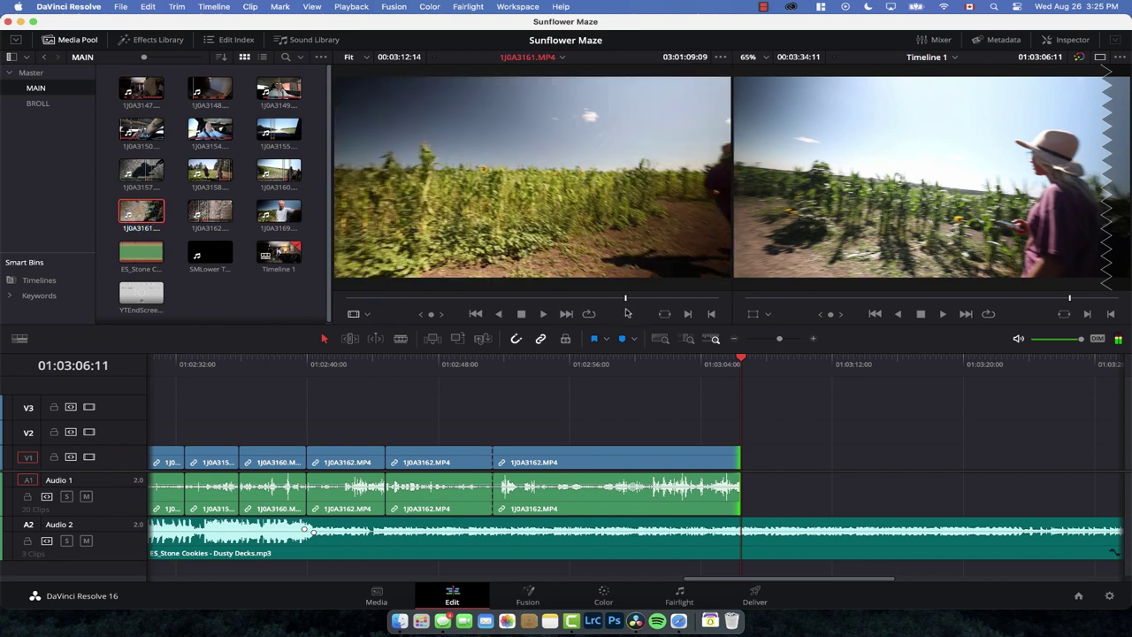
{"action": "key", "text": "space"}
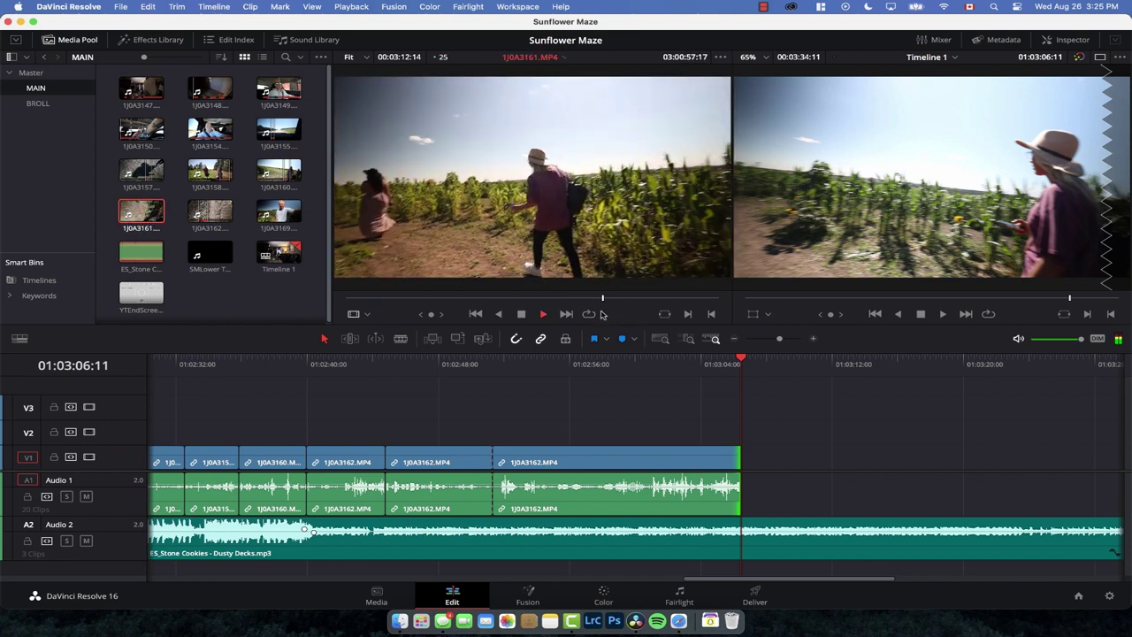
{"action": "left_click", "coordinate": [596, 298]}
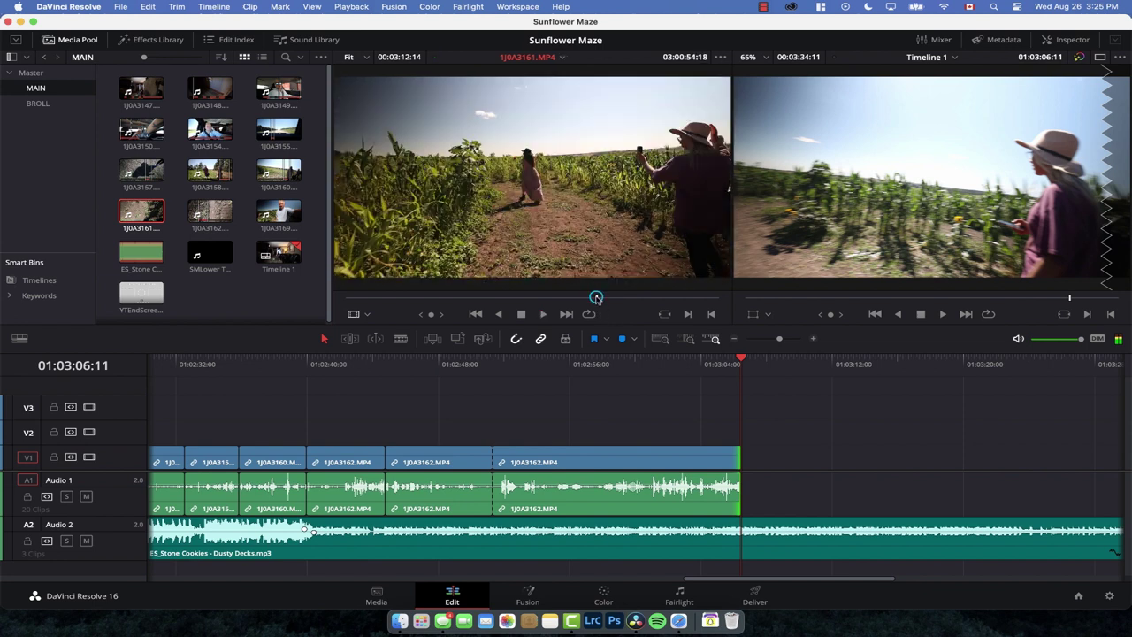
{"action": "mouse_move", "coordinate": [598, 299]}
{"action": "left_mouse_down"}
{"action": "mouse_move", "coordinate": [619, 301]}
{"action": "mouse_move", "coordinate": [599, 299]}
{"action": "mouse_move", "coordinate": [607, 302]}
{"action": "left_mouse_up"}
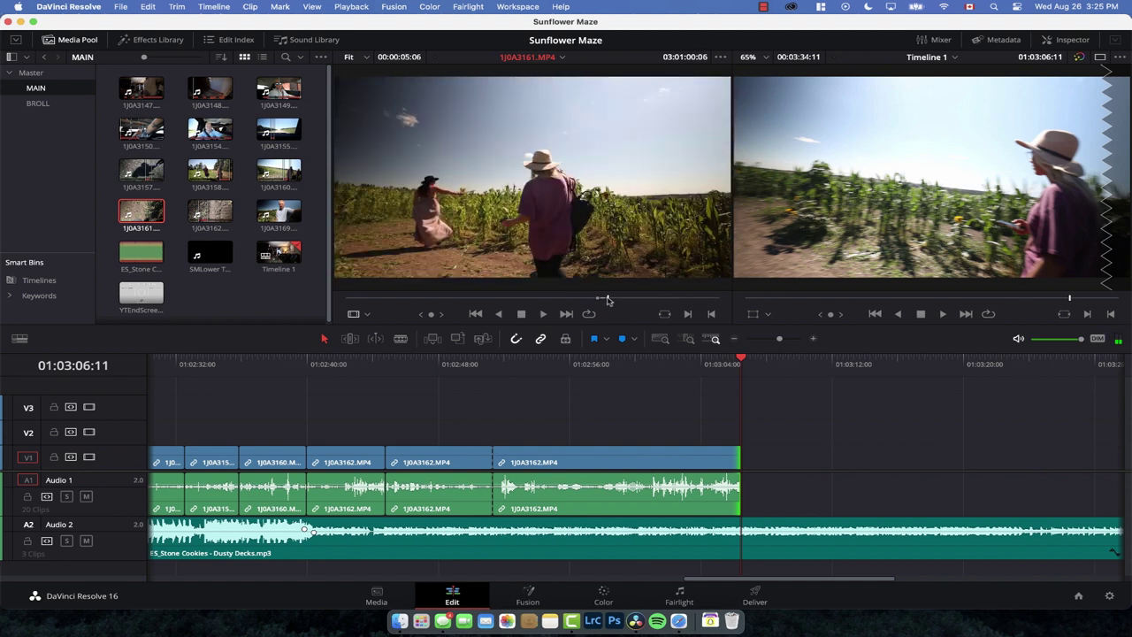
{"action": "left_click_drag", "start_coordinate": [552, 217], "coordinate": [778, 455]}
{"action": "key", "text": "space"}
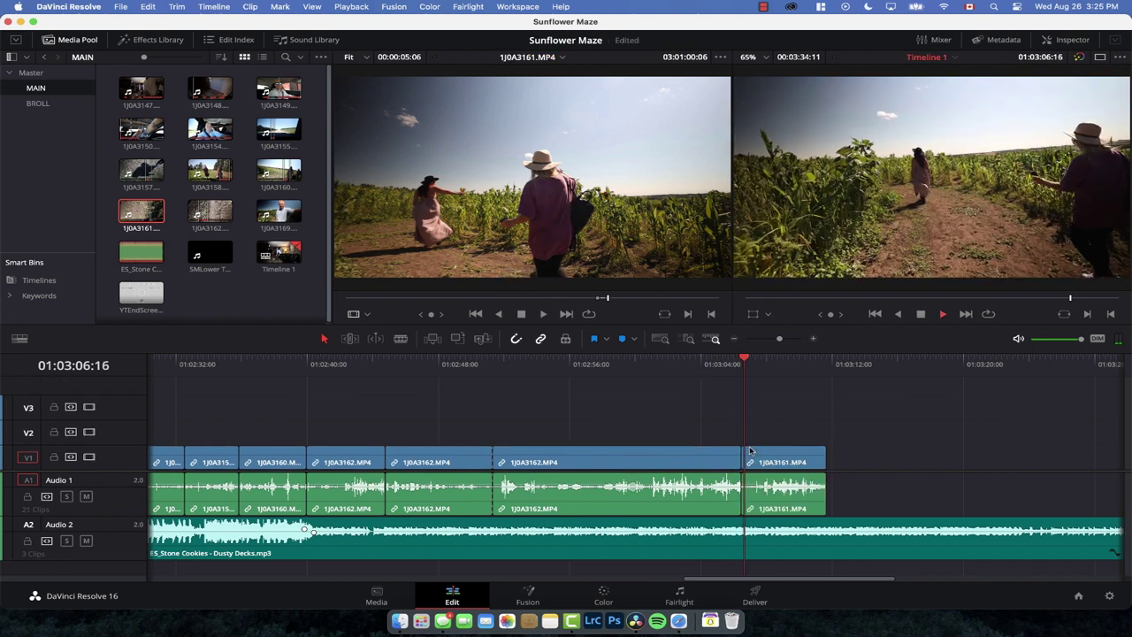
Raise the A2 music level after the keyframe and replay to check it.
{"action": "left_click", "coordinate": [678, 376]}
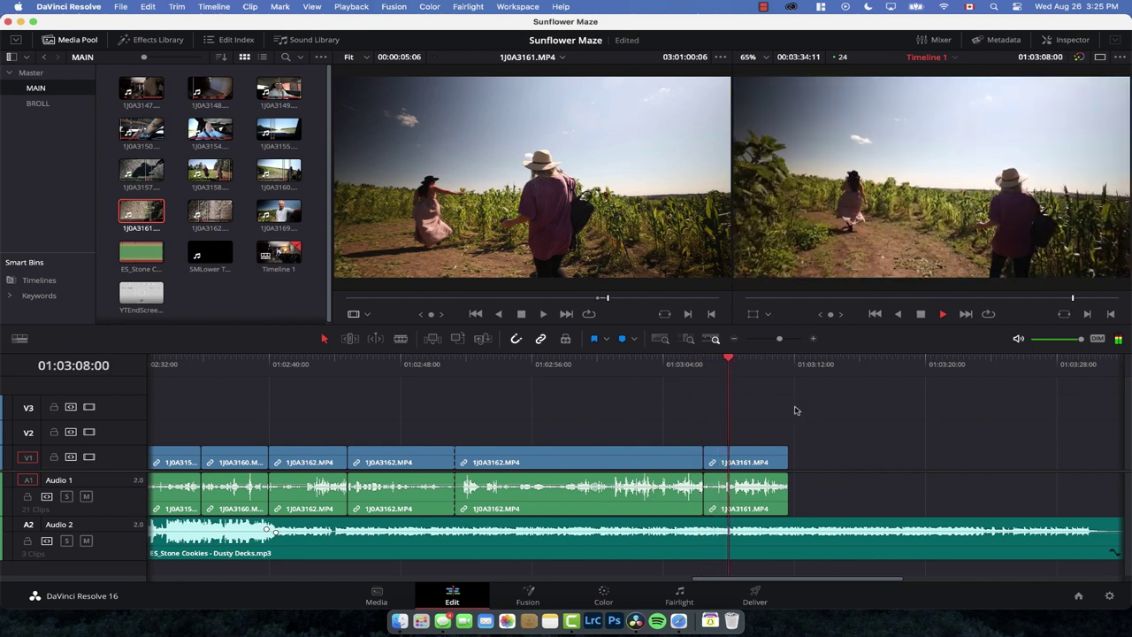
{"action": "key", "text": "space"}
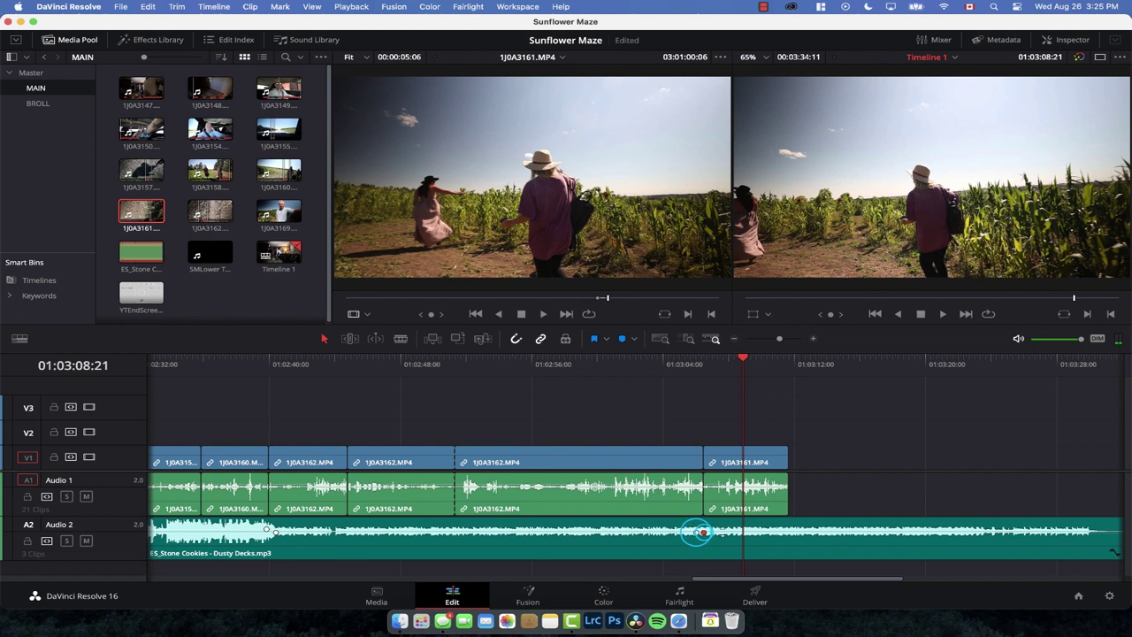
{"action": "left_click_drag", "start_coordinate": [702, 531], "coordinate": [721, 531]}
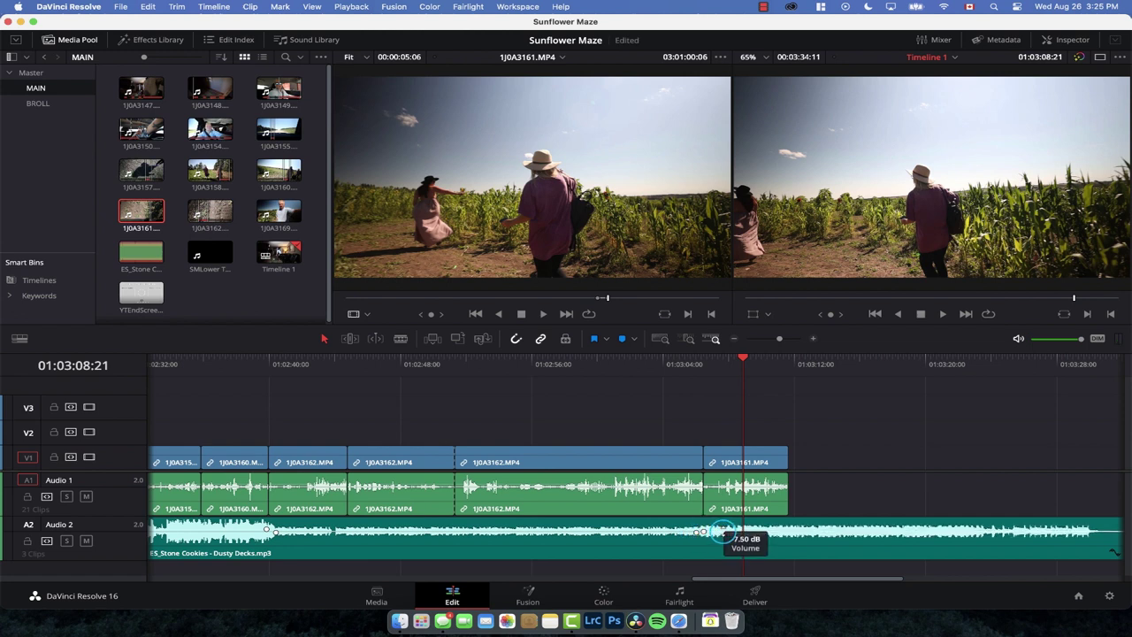
{"action": "left_click", "coordinate": [703, 364]}
{"action": "key", "text": "space"}
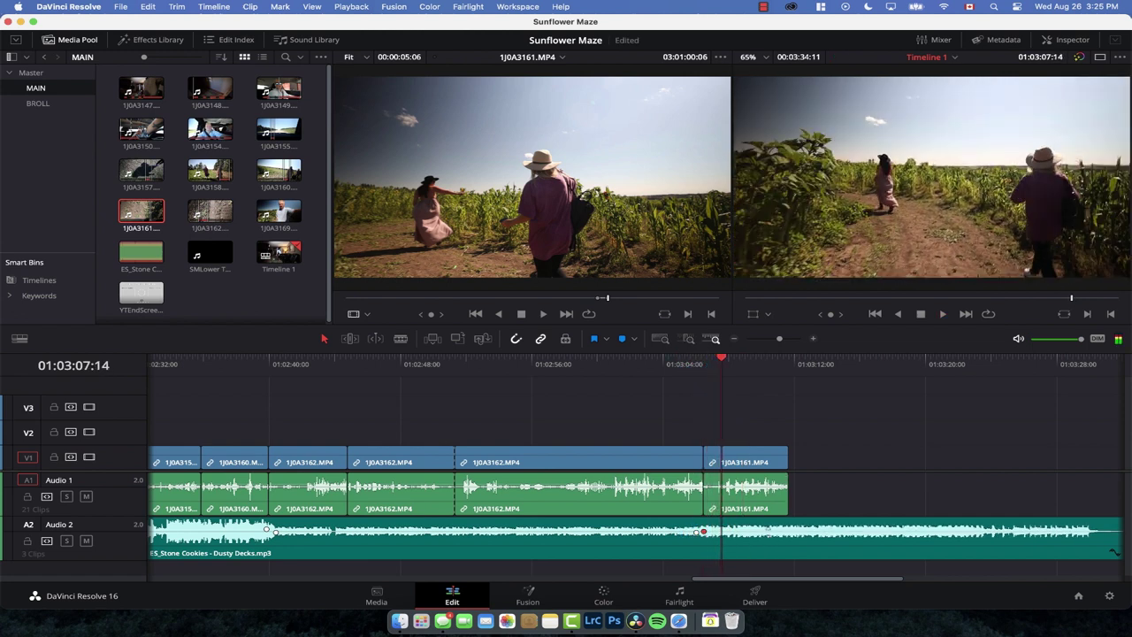
{"action": "left_click_drag", "start_coordinate": [768, 531], "coordinate": [767, 529]}
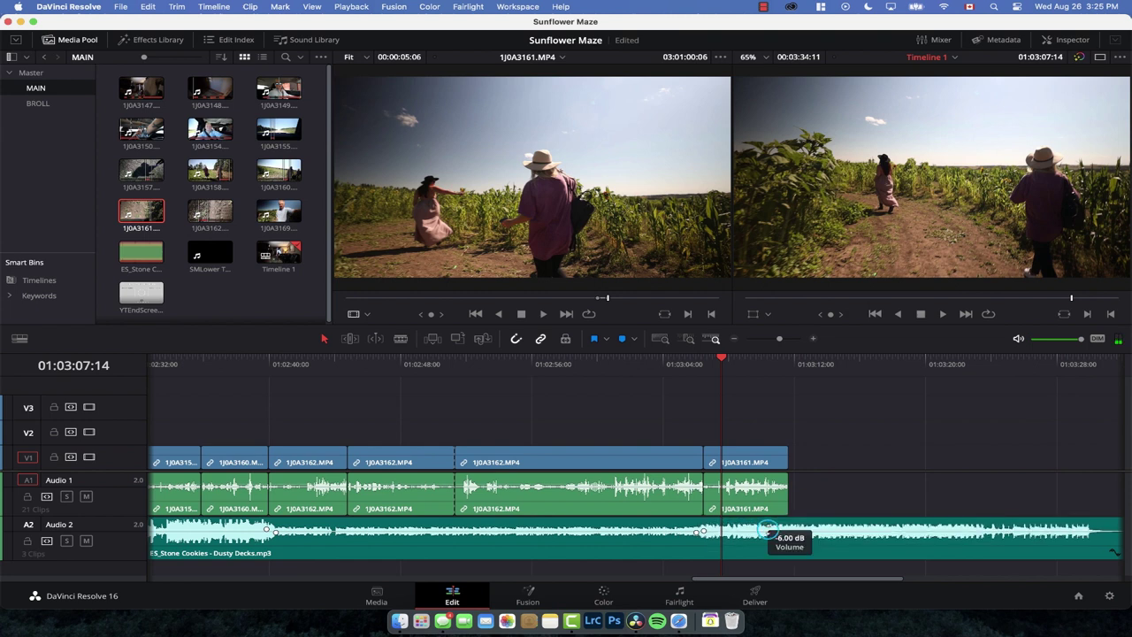
{"action": "key", "text": "space"}
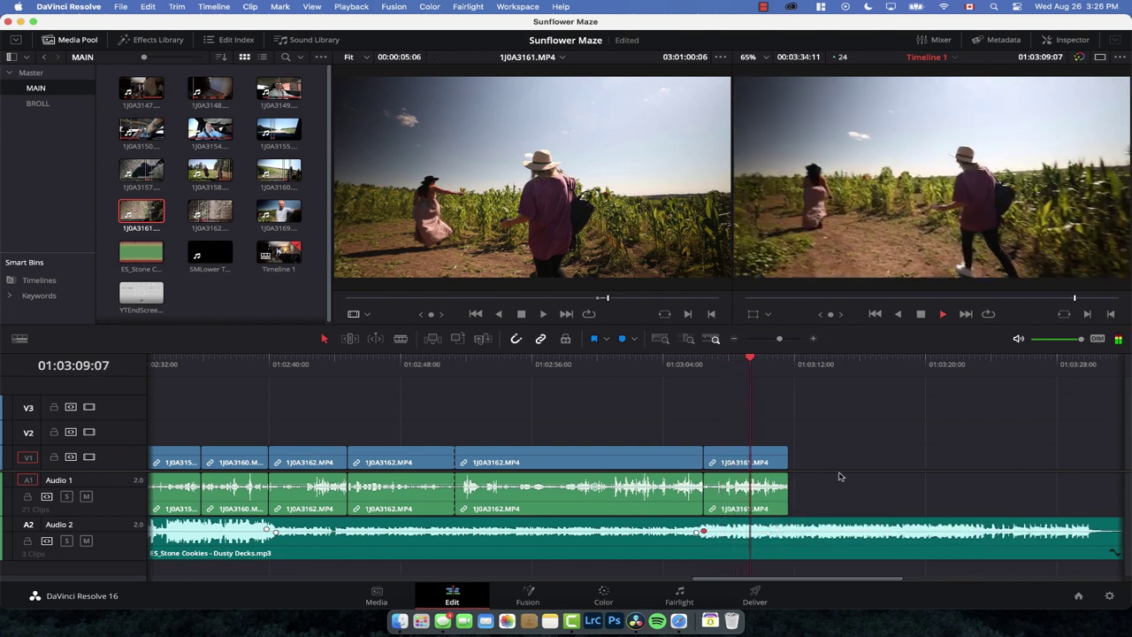
Trim the last 1J0A3161 clip's end to the playhead and add an A2 volume keyframe there.
{"action": "key", "text": "space"}
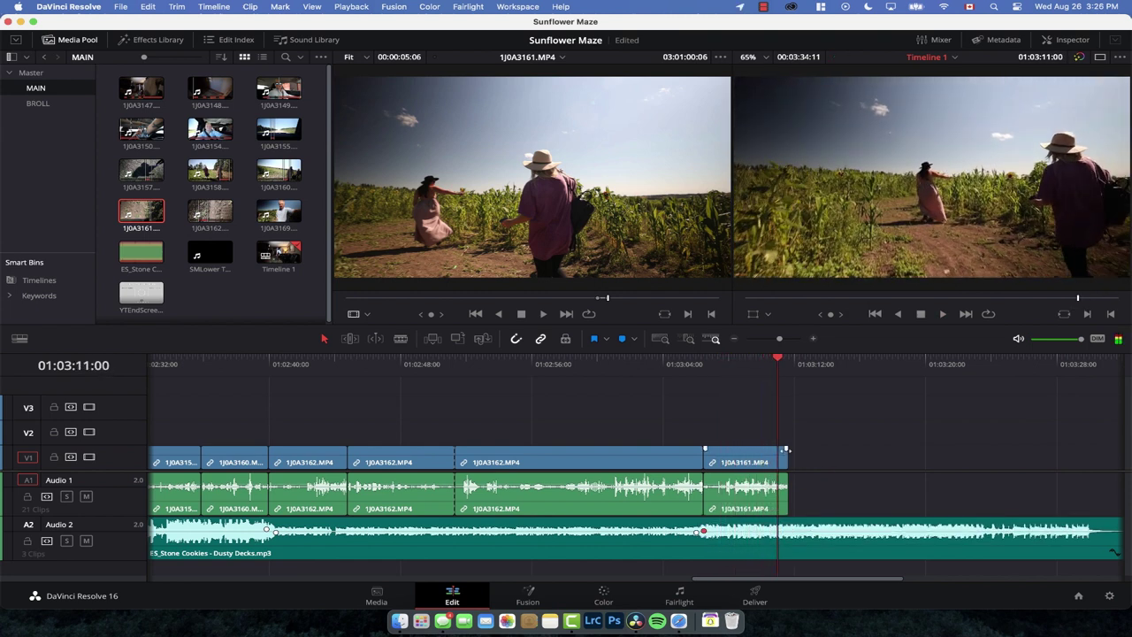
{"action": "left_click_drag", "start_coordinate": [785, 452], "coordinate": [787, 452]}
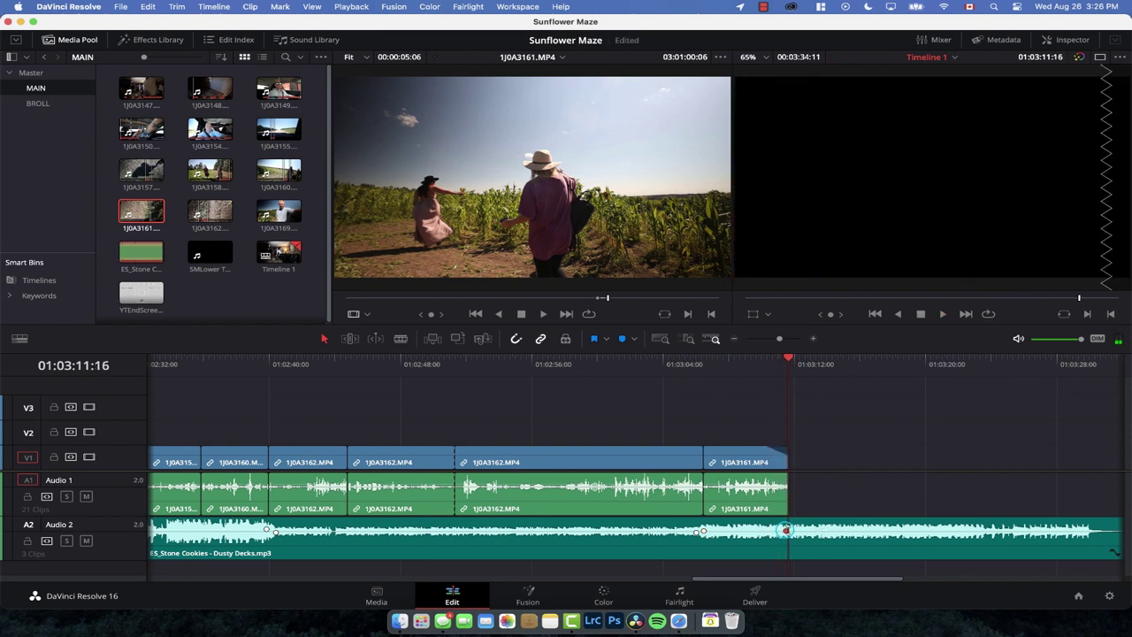
{"action": "left_click_drag", "start_coordinate": [820, 530], "coordinate": [821, 533]}
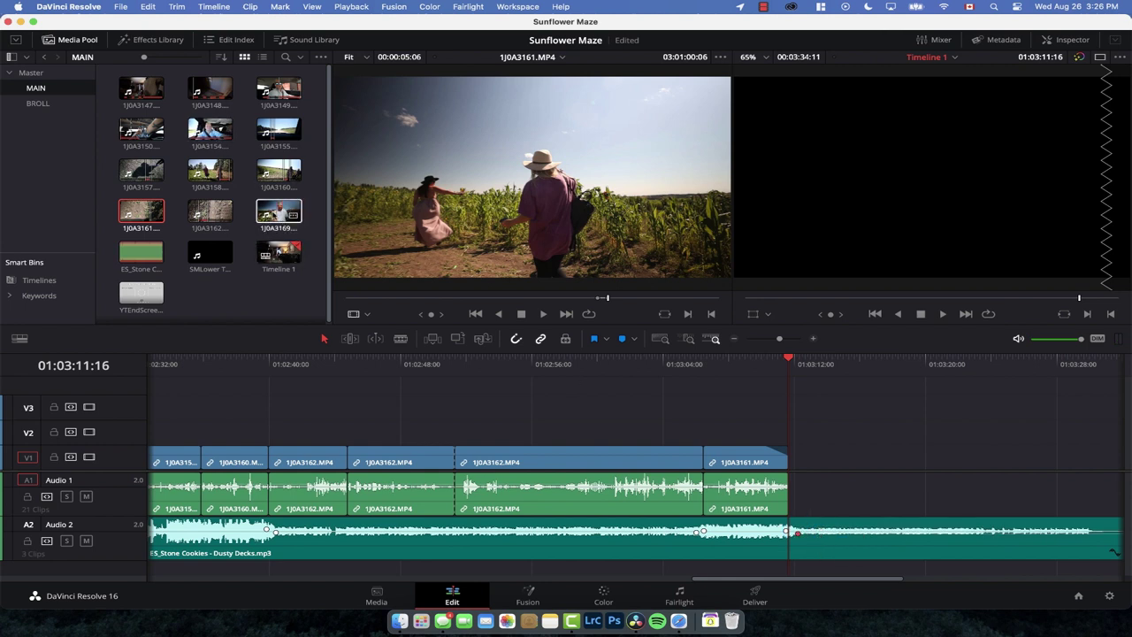
Preview 1J0A3169 in the source viewer and place it on V1/A1 after 1J0A3161.
{"action": "double_click", "coordinate": [278, 212]}
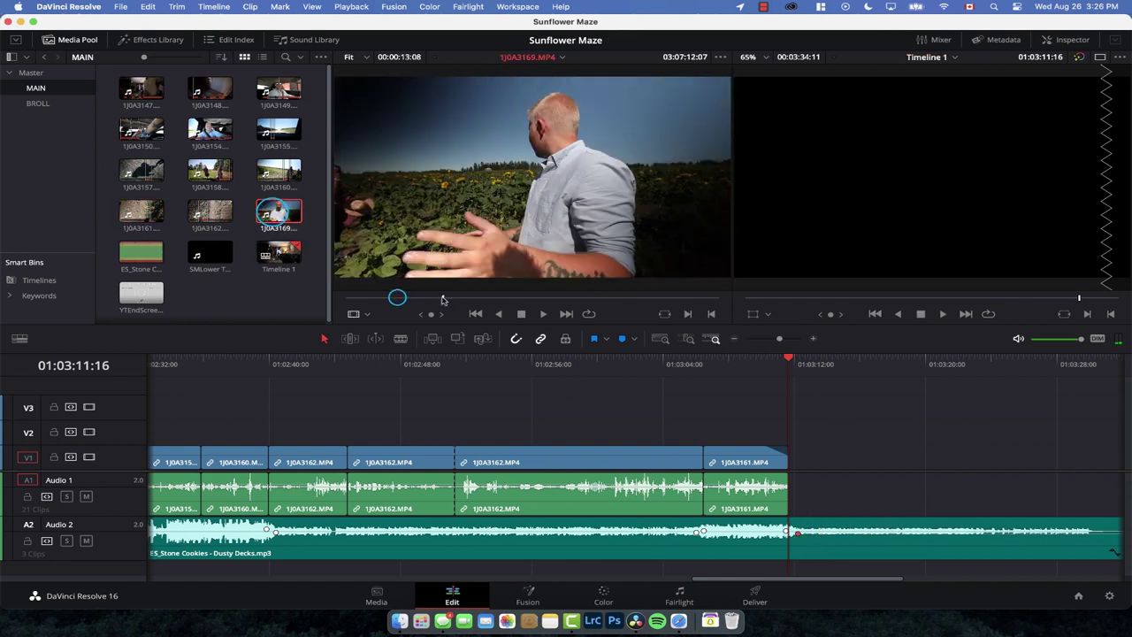
{"action": "key", "text": "space"}
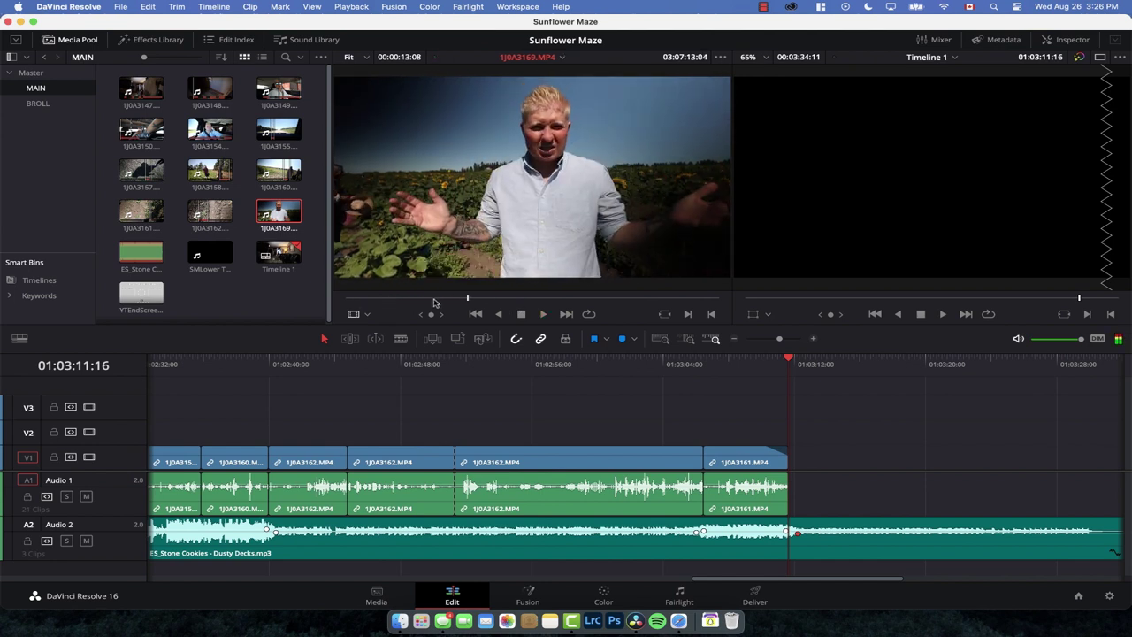
{"action": "left_click", "coordinate": [396, 299]}
{"action": "key", "text": "space"}
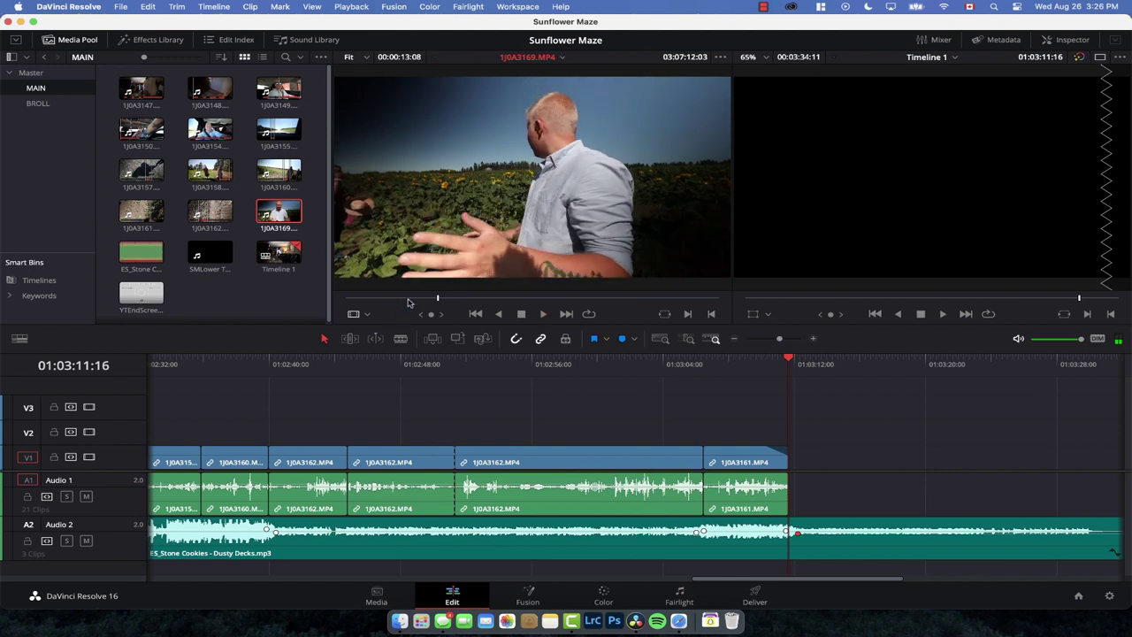
{"action": "left_click_drag", "start_coordinate": [526, 216], "coordinate": [793, 462]}
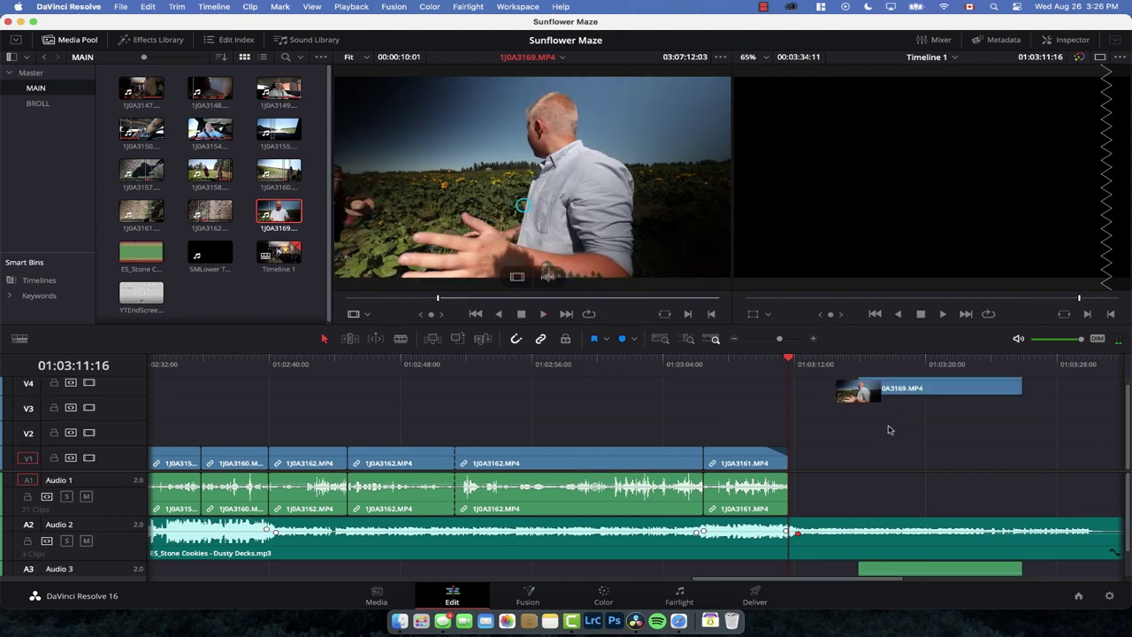
{"action": "key", "text": "space"}
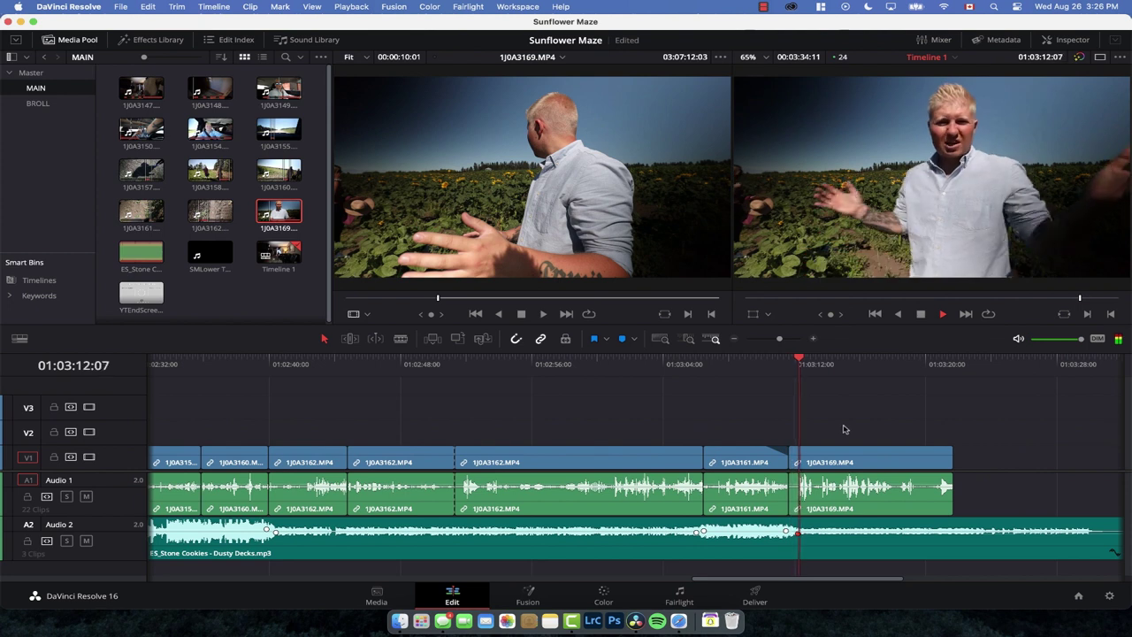
End 1J0A3169 at the thumbs-up (about 01:03:19:17) and delete the A2 music running past it.
{"action": "scroll", "coordinate": [841, 429], "scroll_direction": "right", "scroll_amount": 3}
{"action": "scroll", "coordinate": [844, 430], "scroll_direction": "right", "scroll_amount": 4}
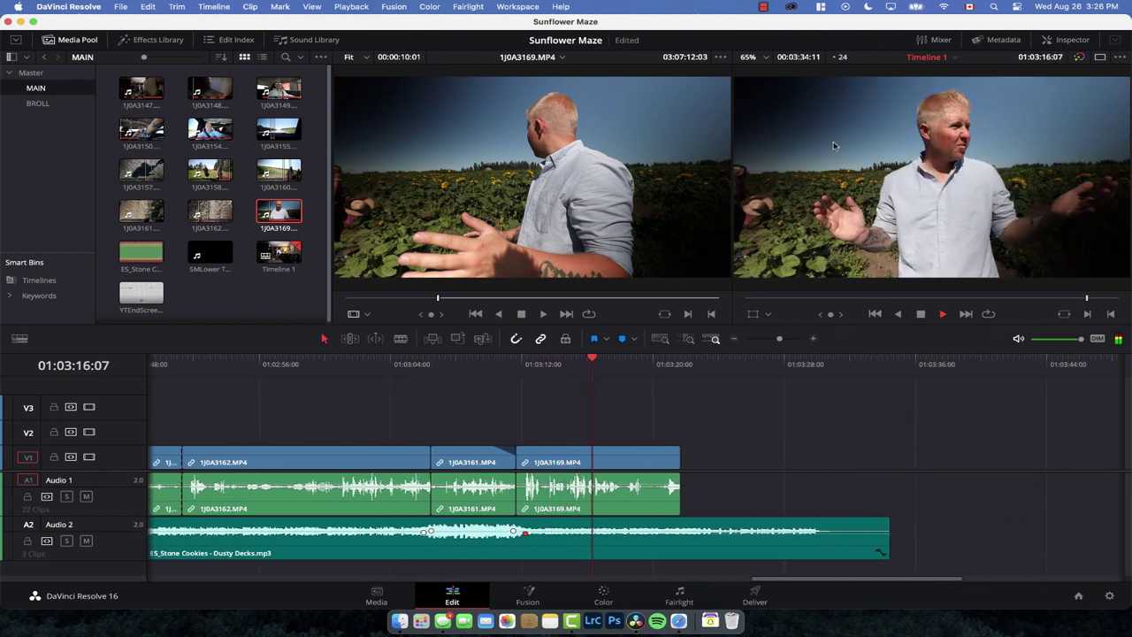
{"action": "key", "text": "space"}
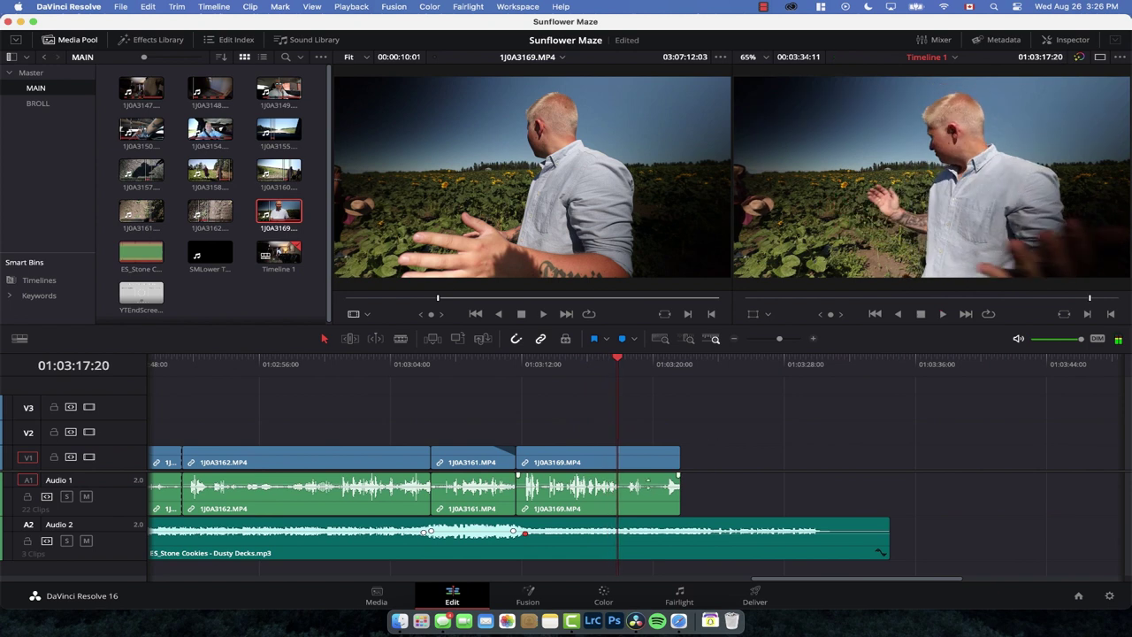
{"action": "key", "text": "space"}
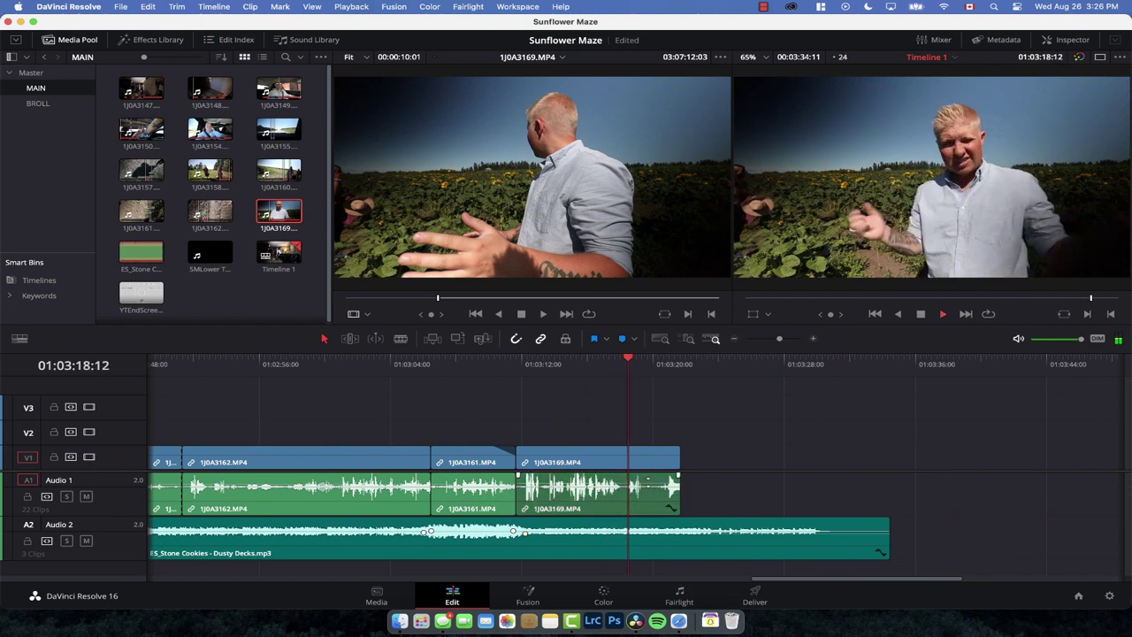
{"action": "key", "text": "space"}
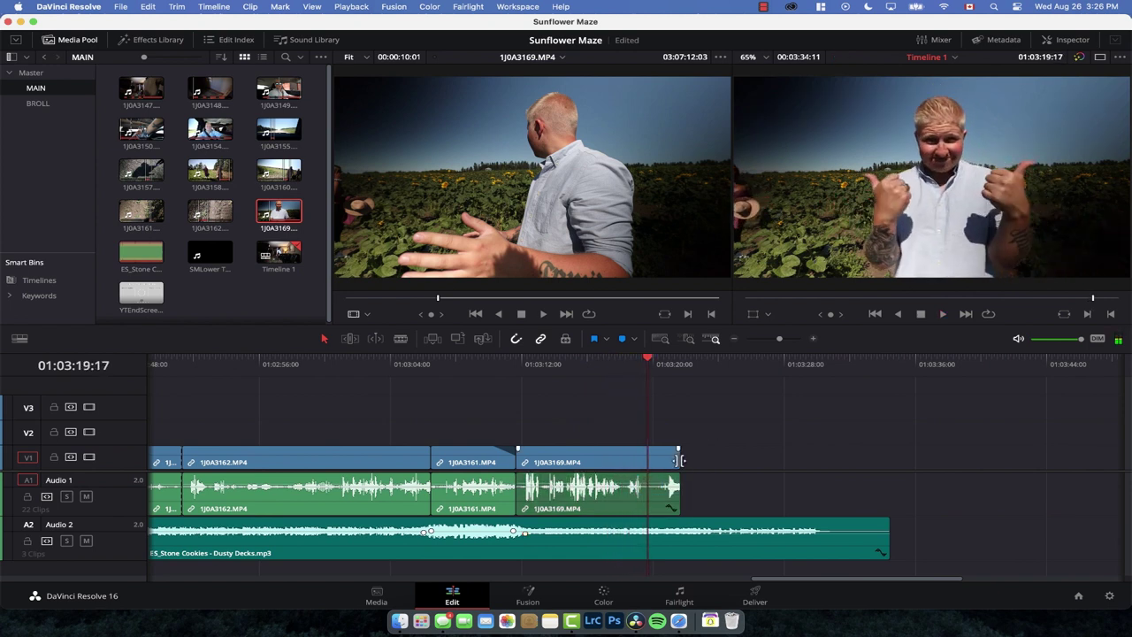
{"action": "left_click_drag", "start_coordinate": [674, 461], "coordinate": [647, 461]}
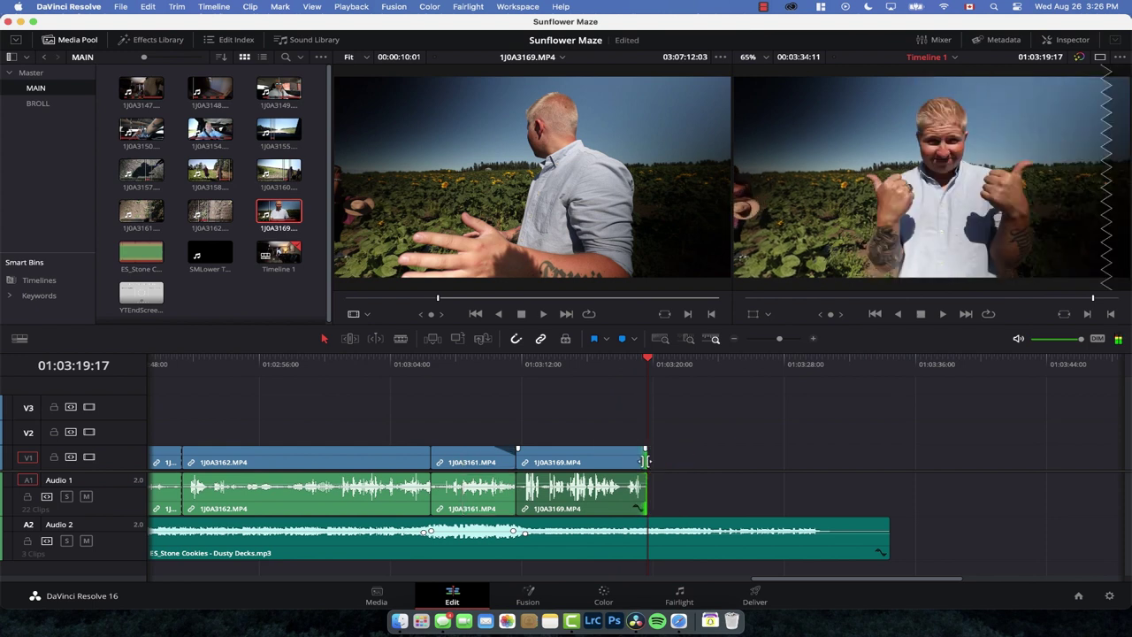
{"action": "left_click", "coordinate": [663, 524]}
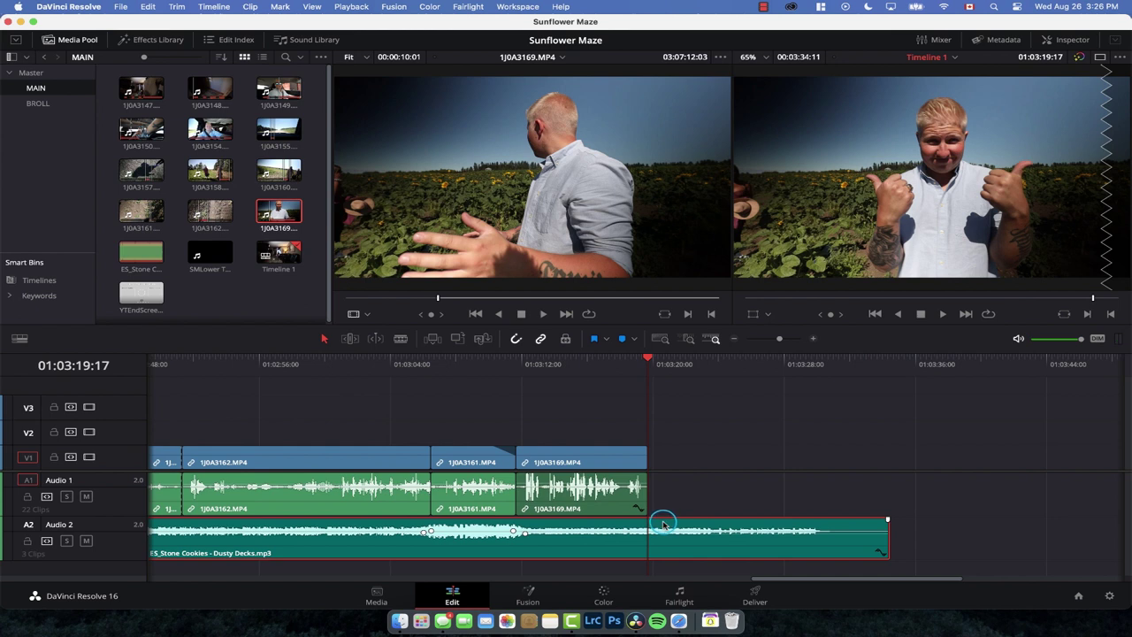
{"action": "key", "text": "Delete"}
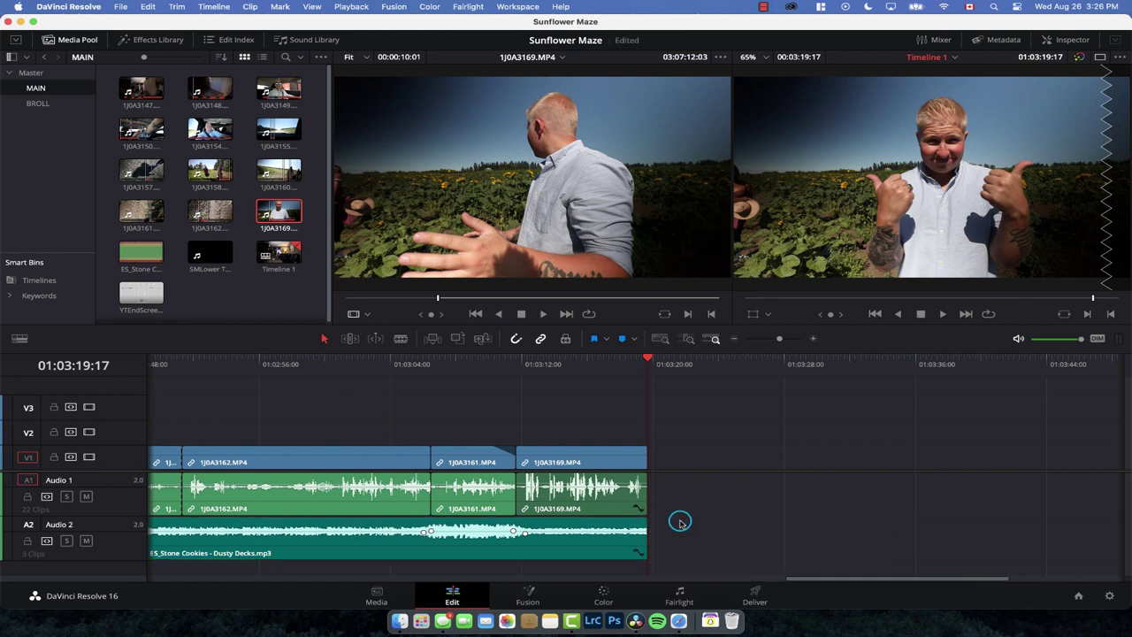
Find Safe Place by Maiwan in the Epidemic Sound track list and preview it.
{"action": "left_click", "coordinate": [678, 620]}
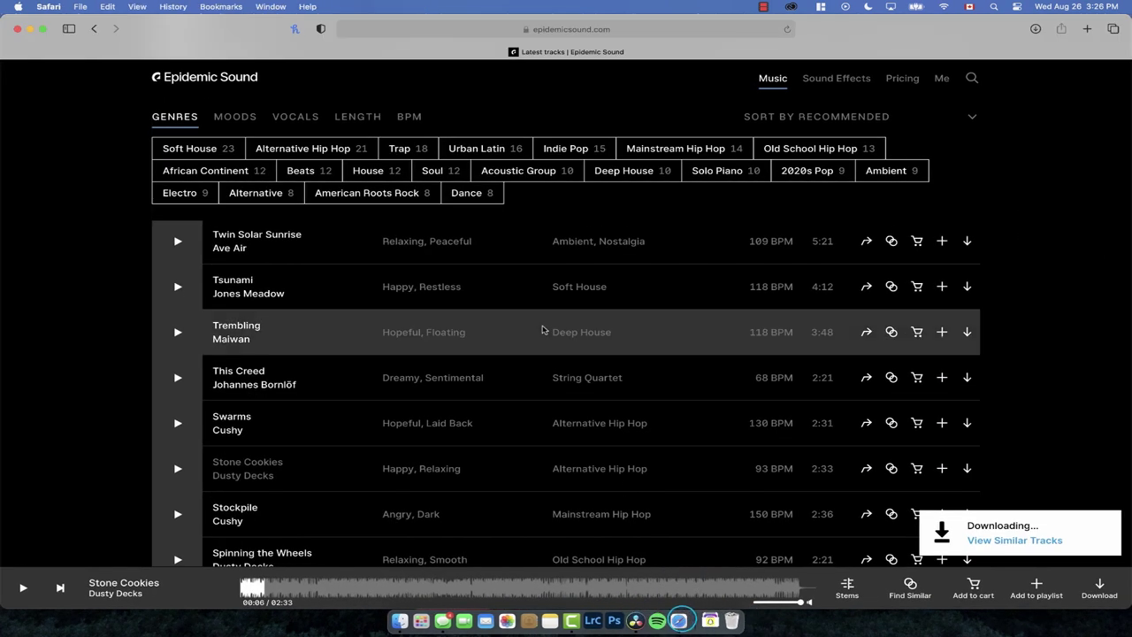
{"action": "scroll", "coordinate": [542, 329], "scroll_direction": "down", "scroll_amount": 2}
{"action": "scroll", "coordinate": [542, 329], "scroll_direction": "down", "scroll_amount": 2}
{"action": "scroll", "coordinate": [542, 329], "scroll_direction": "down", "scroll_amount": 1}
{"action": "scroll", "coordinate": [542, 329], "scroll_direction": "down", "scroll_amount": 1}
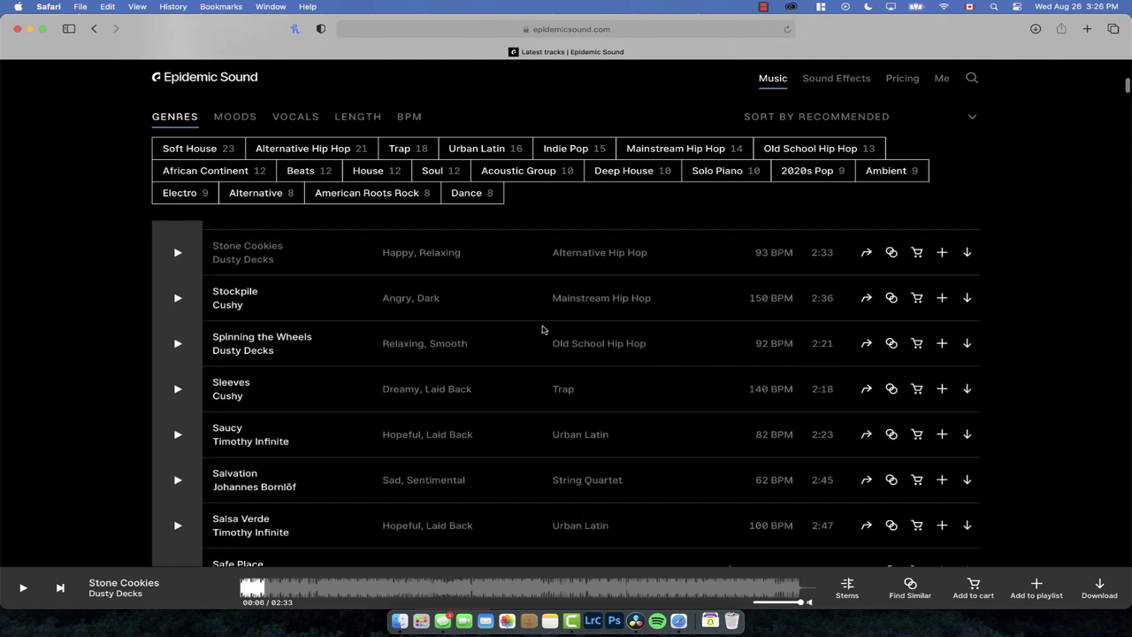
{"action": "scroll", "coordinate": [542, 329], "scroll_direction": "down", "scroll_amount": 1}
{"action": "scroll", "coordinate": [542, 329], "scroll_direction": "down", "scroll_amount": 3}
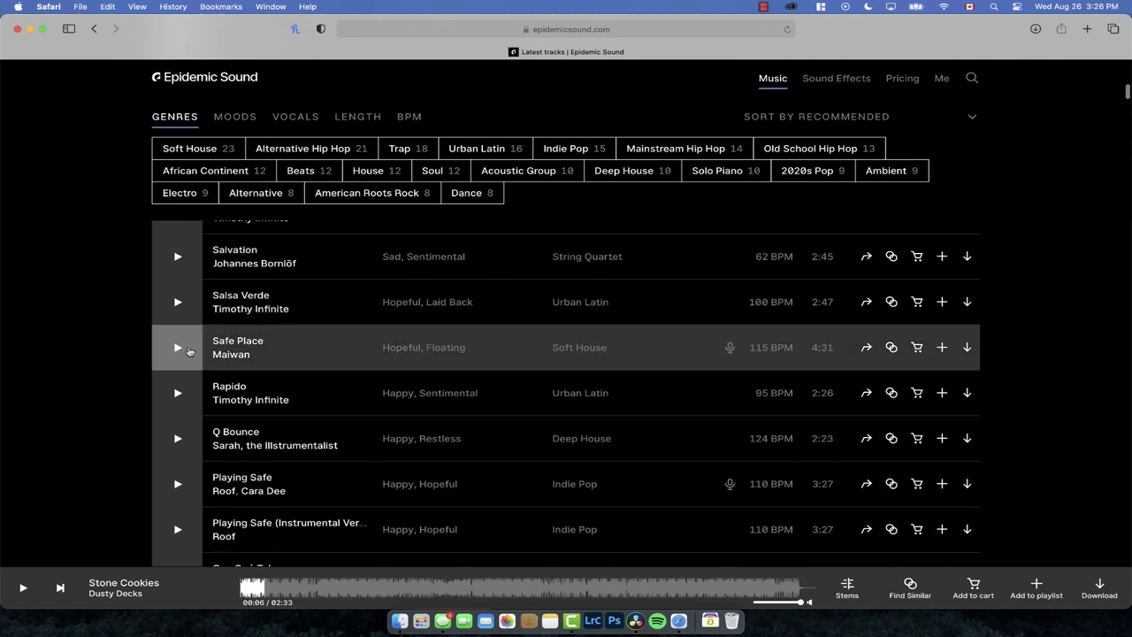
{"action": "left_click", "coordinate": [179, 348]}
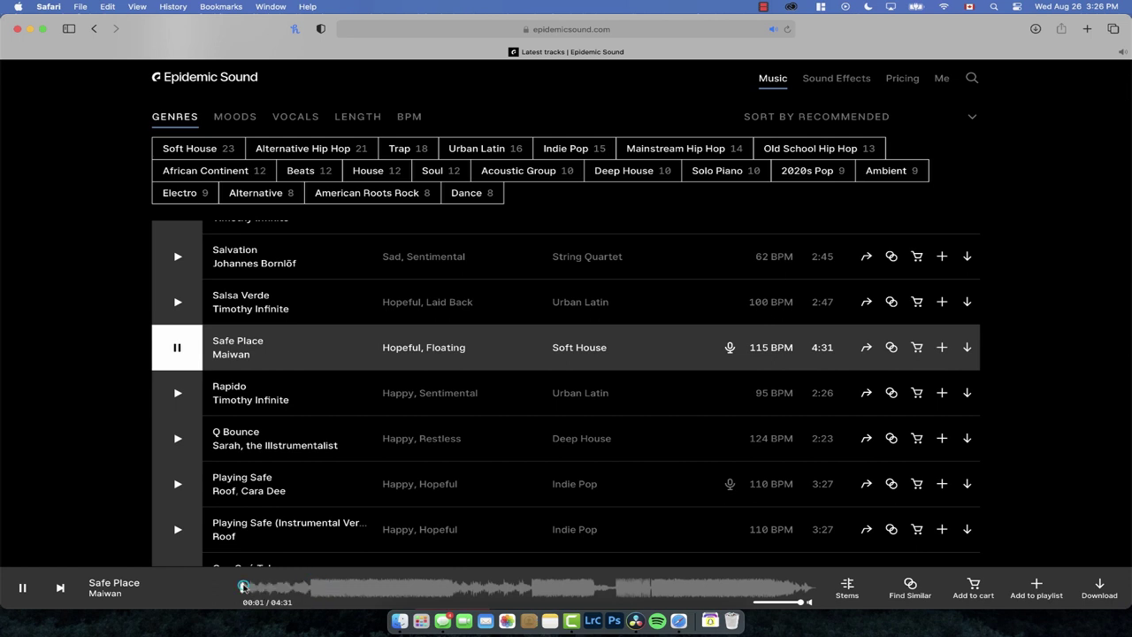
{"action": "key", "text": "space"}
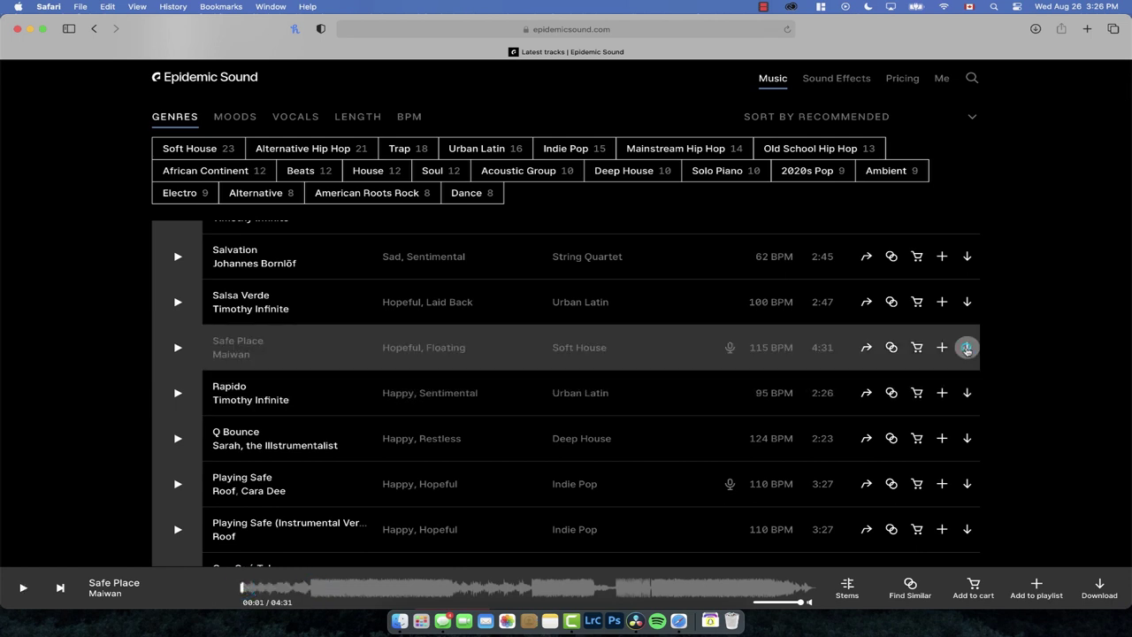
Download and save the full mix of Safe Place.
{"action": "left_click", "coordinate": [966, 348]}
{"action": "left_click", "coordinate": [700, 393]}
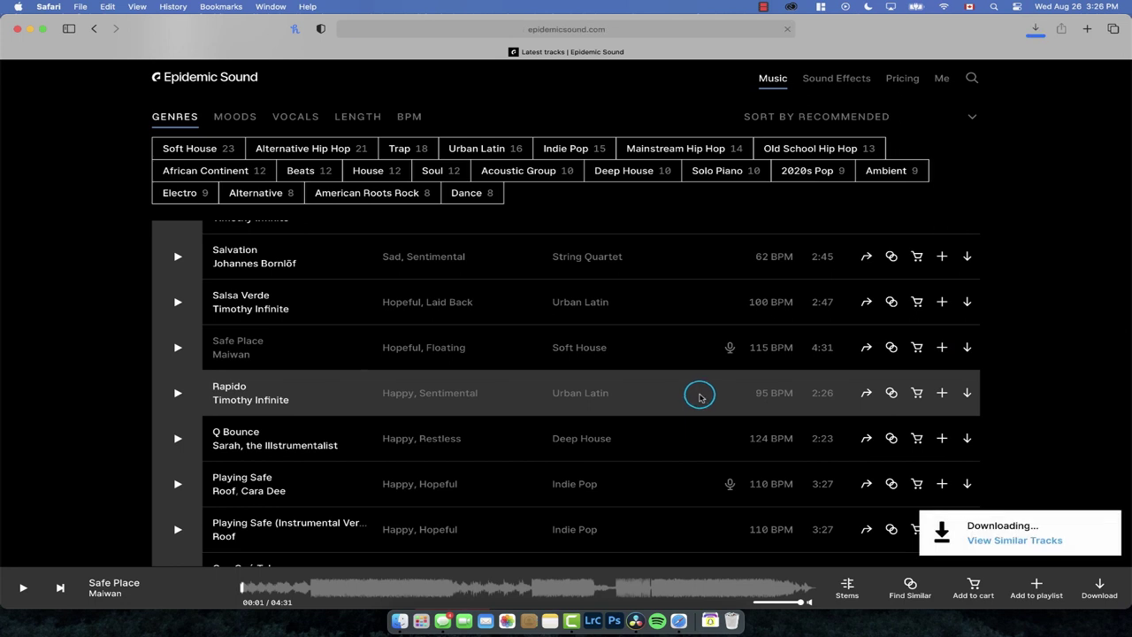
{"action": "left_click", "coordinate": [799, 341]}
{"action": "key", "text": "ctrl+Up"}
Import the ES_Safe Place mp3 into the MAIN bin of the Media Pool.
{"action": "left_click", "coordinate": [411, 426]}
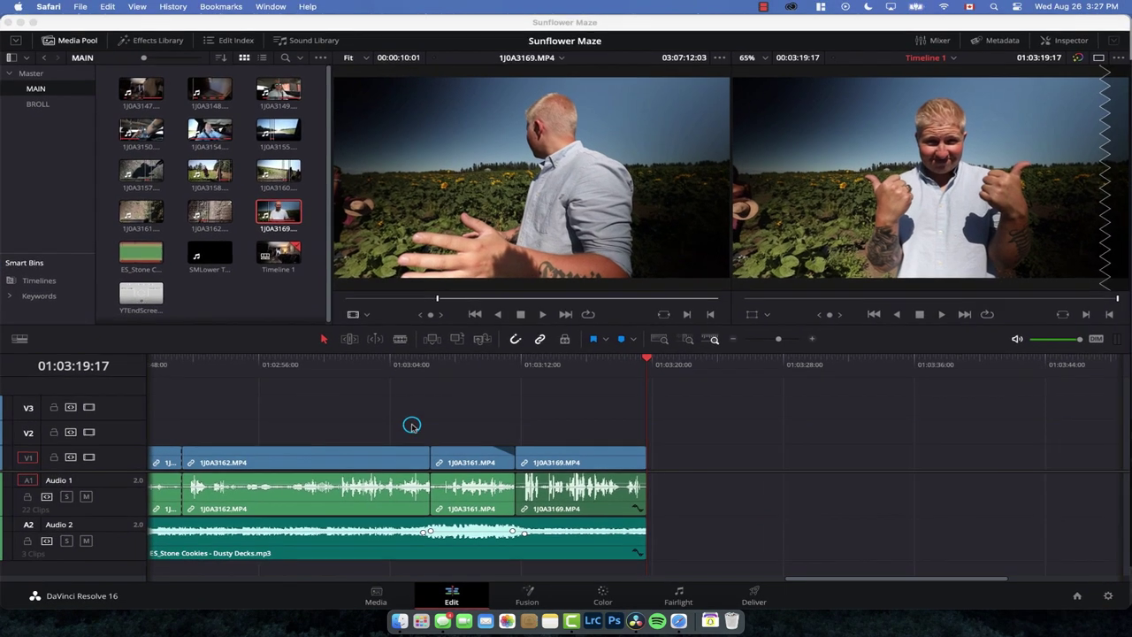
{"action": "double_click", "coordinate": [243, 291]}
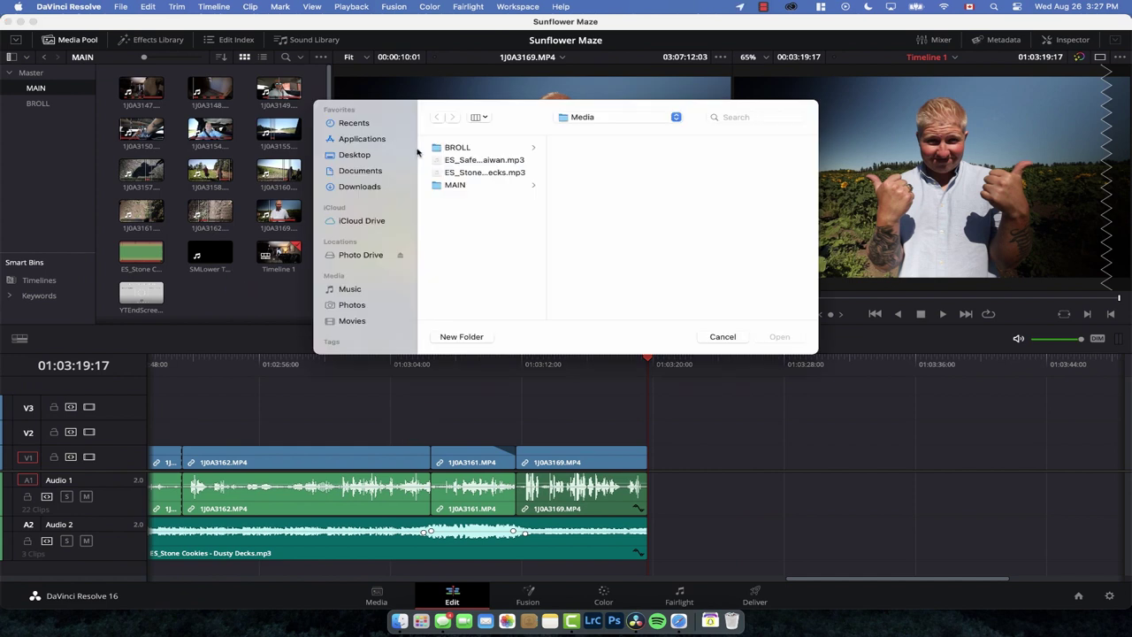
{"action": "left_click", "coordinate": [484, 173]}
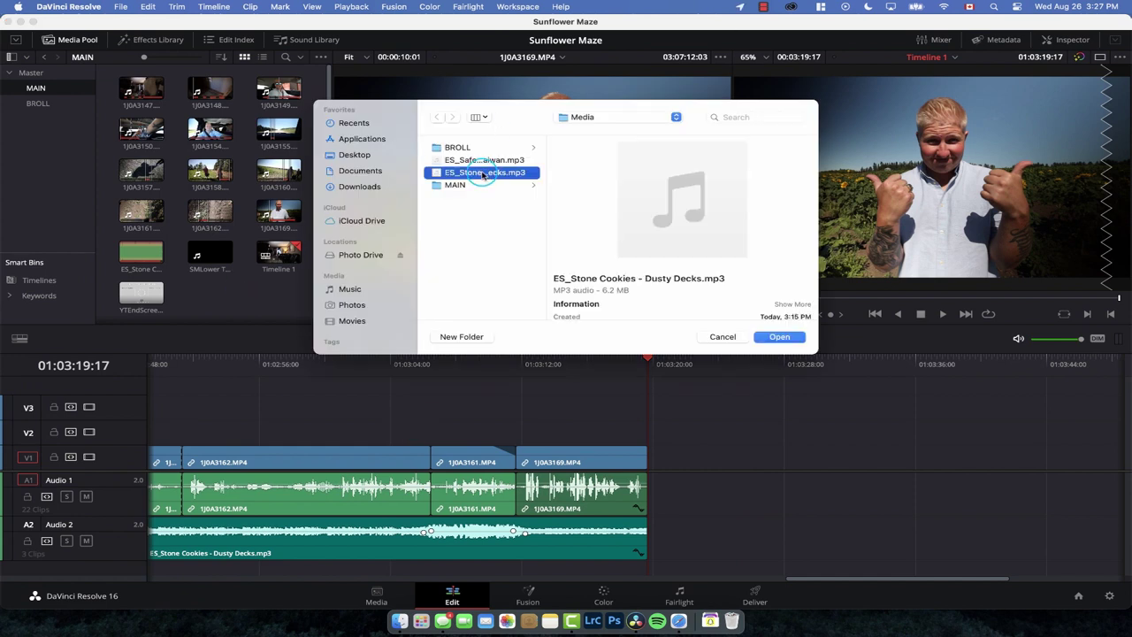
{"action": "double_click", "coordinate": [487, 160]}
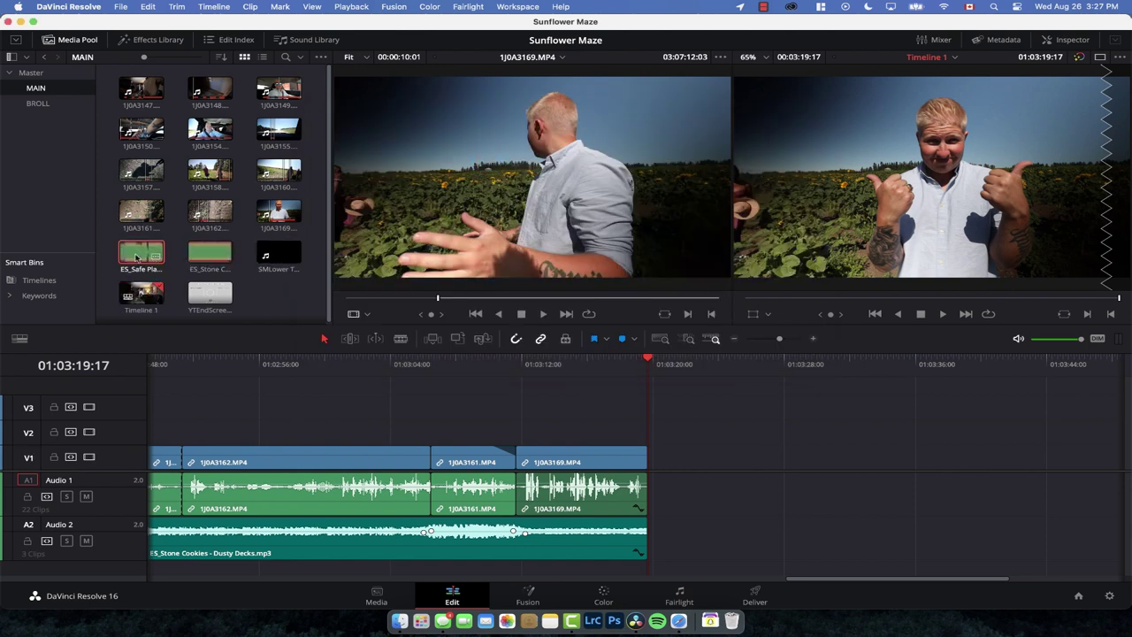
Colour the Safe Place clip Navy and place it on A2 after the Stone Cookies music.
{"action": "right_click", "coordinate": [136, 256]}
{"action": "mouse_move", "coordinate": [287, 411]}
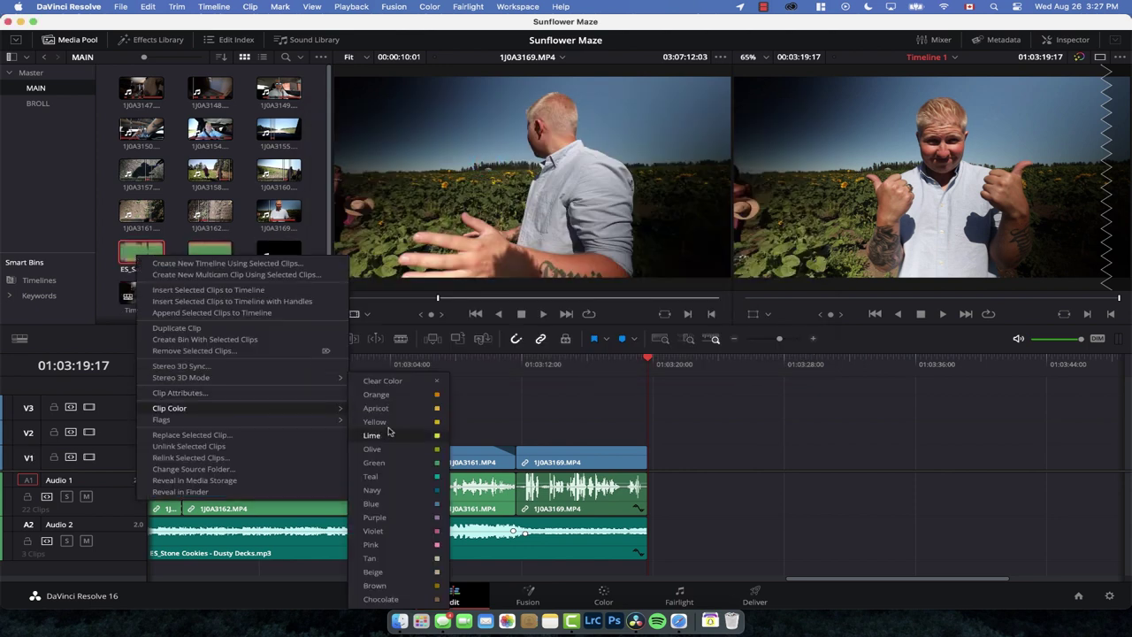
{"action": "left_click", "coordinate": [403, 491]}
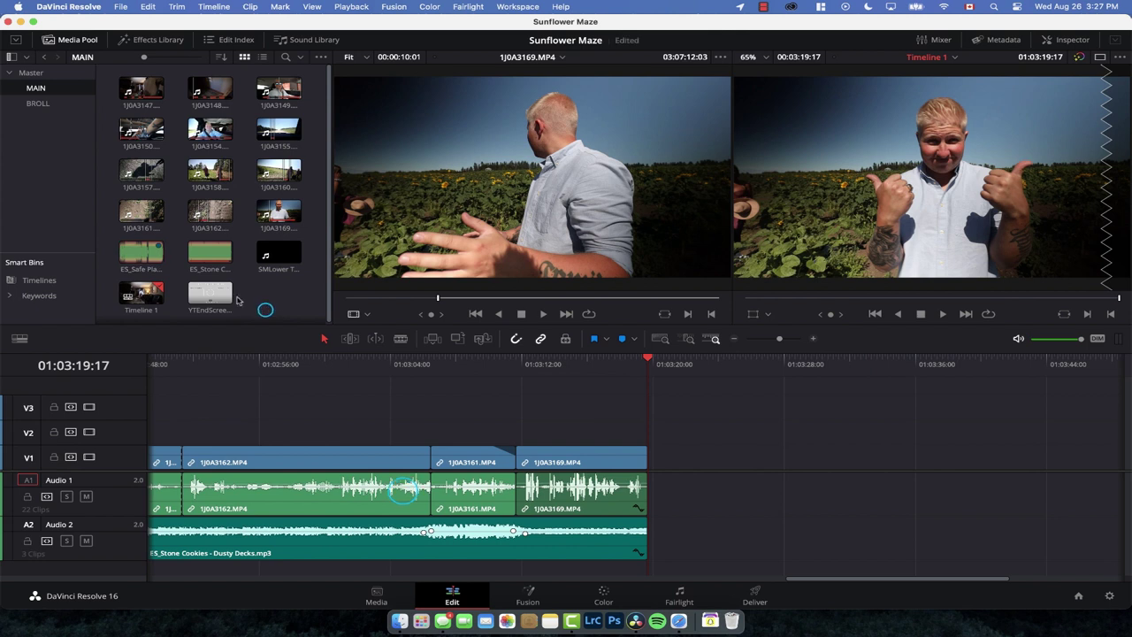
{"action": "left_click_drag", "start_coordinate": [137, 249], "coordinate": [652, 541]}
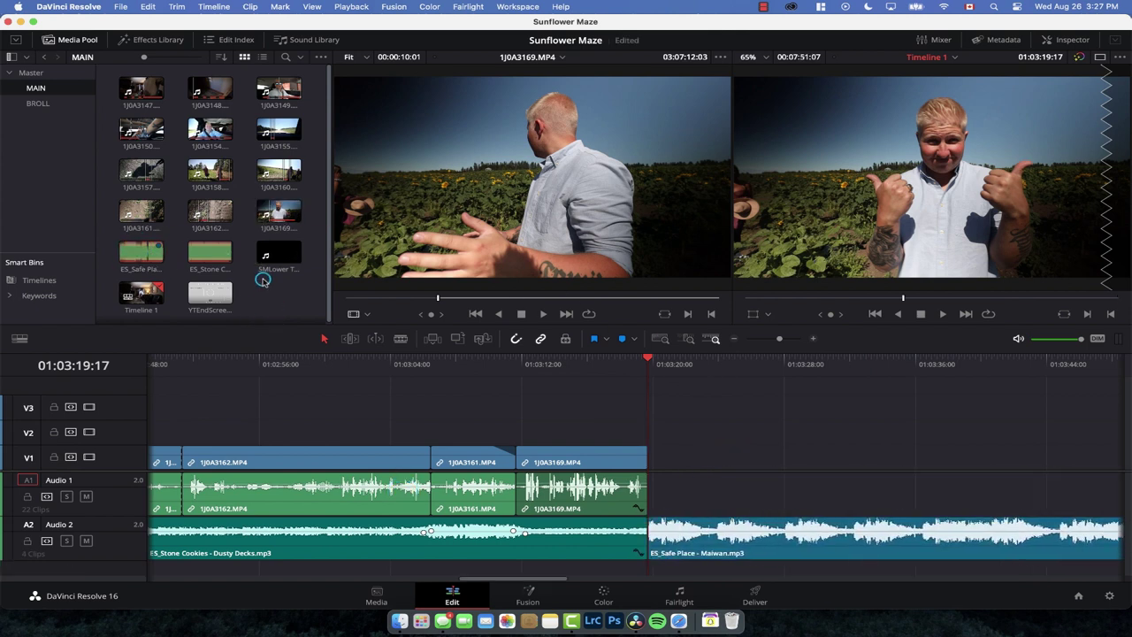
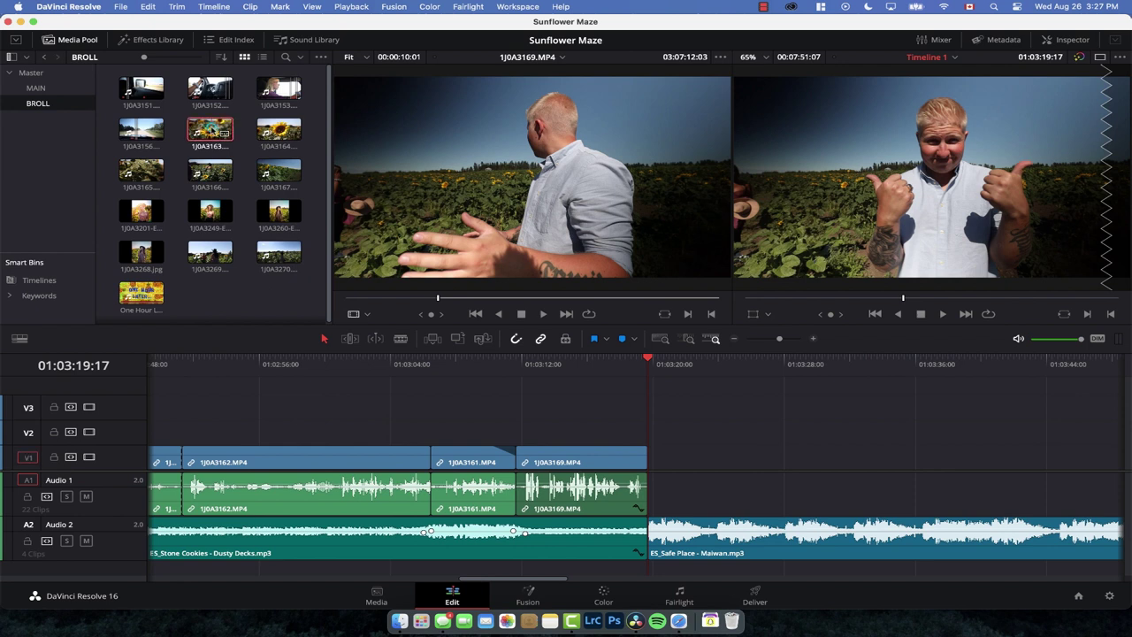
Load 1J0A3163 in the source viewer and preview it from a chosen start frame.
{"action": "left_click_drag", "start_coordinate": [209, 130], "coordinate": [421, 271]}
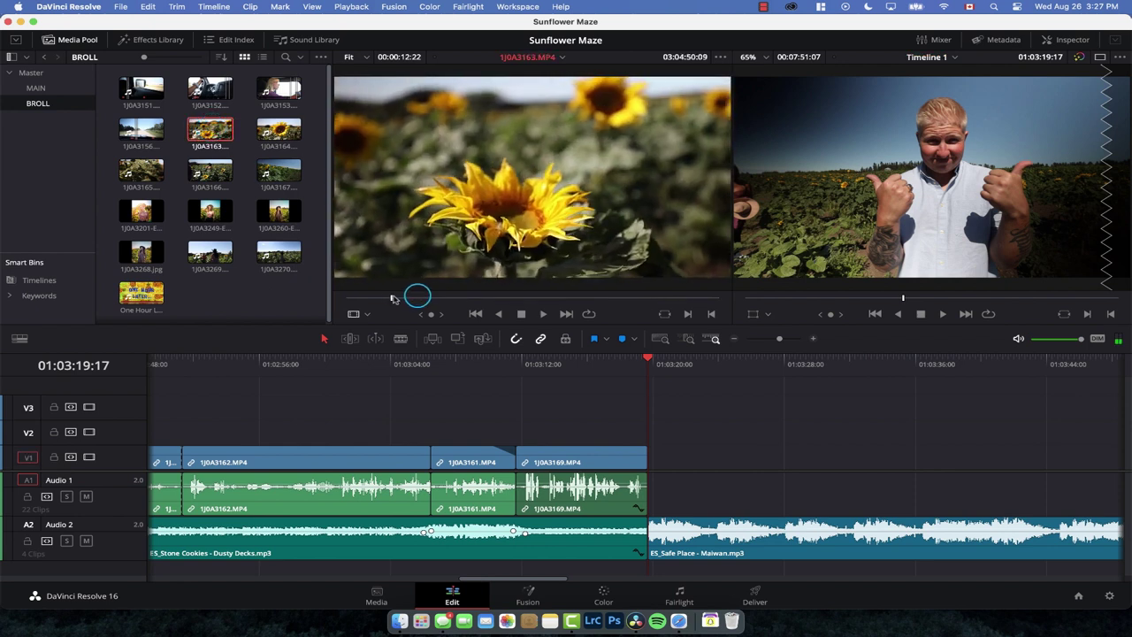
{"action": "left_click_drag", "start_coordinate": [445, 298], "coordinate": [387, 298]}
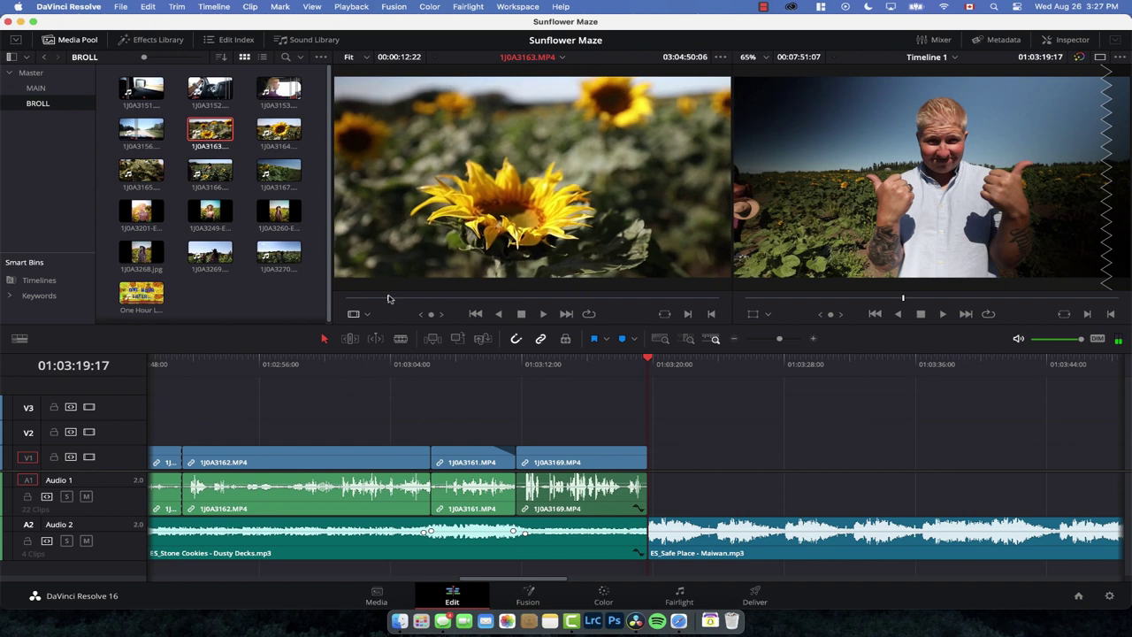
{"action": "left_click", "coordinate": [394, 298]}
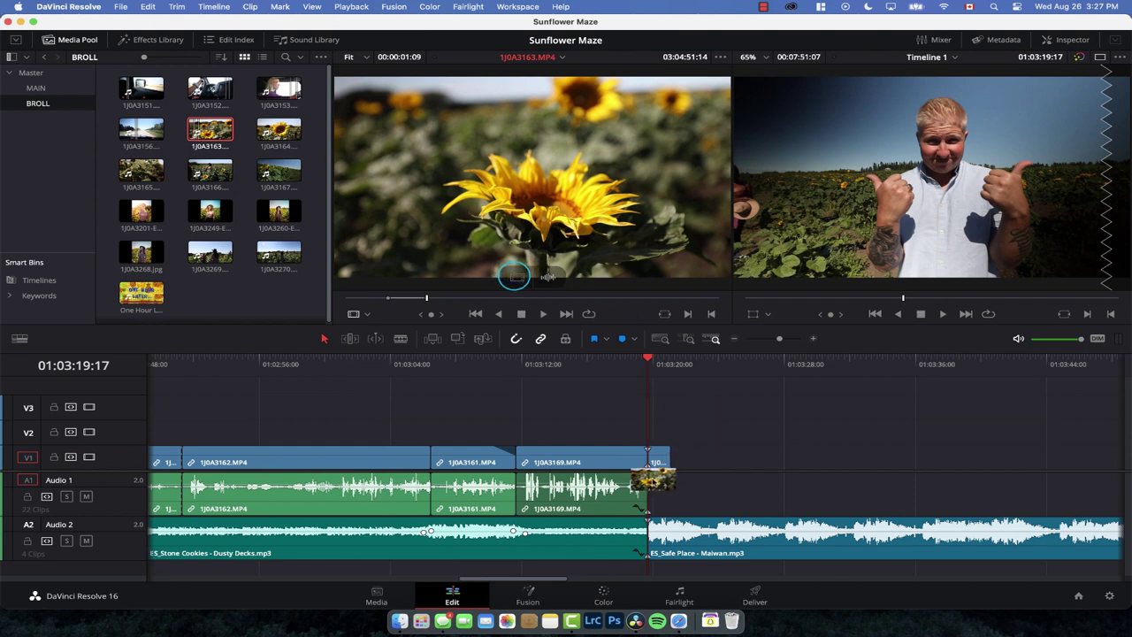
Append the sunflower close-up after 1J0A3169 on V1, review it, and trim its end shorter.
{"action": "left_click_drag", "start_coordinate": [651, 479], "coordinate": [698, 466]}
{"action": "key", "text": "space"}
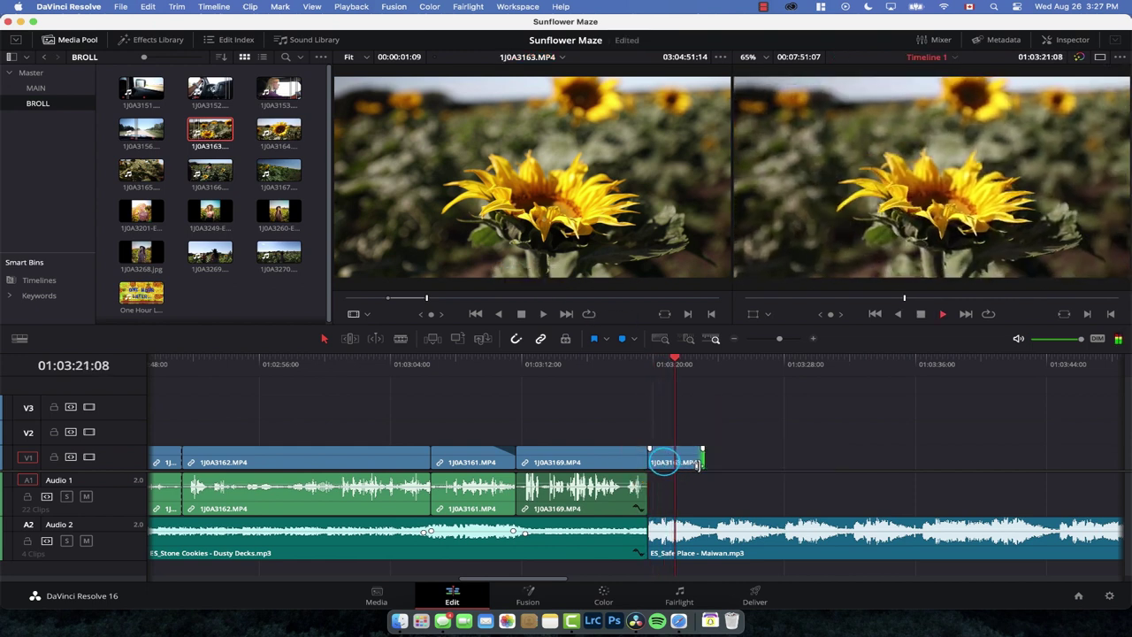
{"action": "key", "text": "space"}
{"action": "key", "text": "Up"}
{"action": "key", "text": "space"}
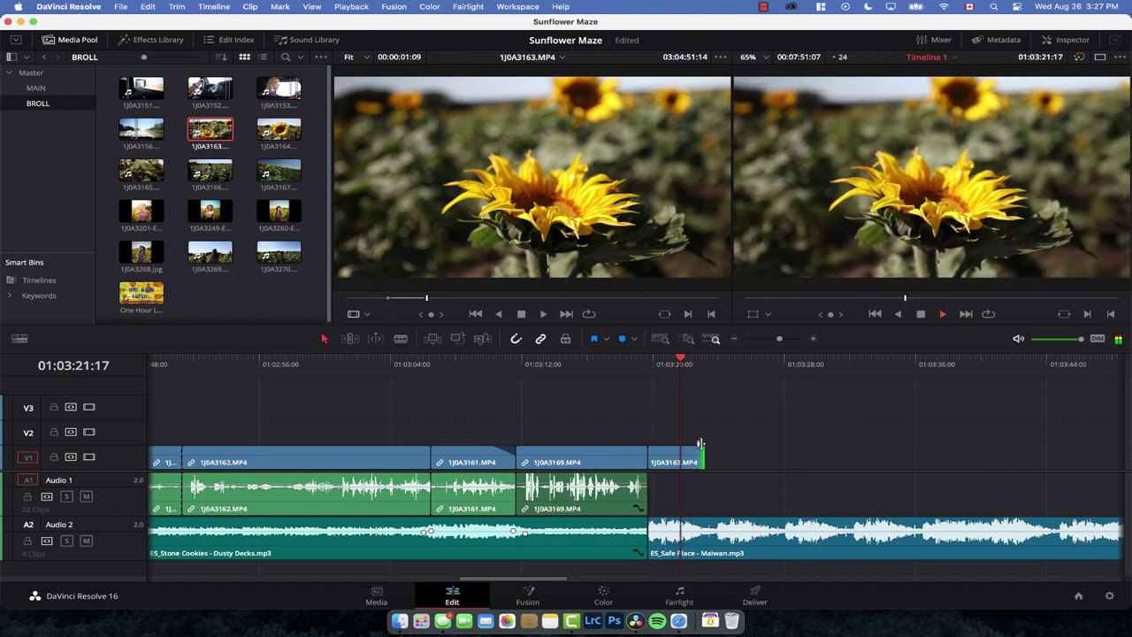
{"action": "left_click_drag", "start_coordinate": [699, 462], "coordinate": [686, 464]}
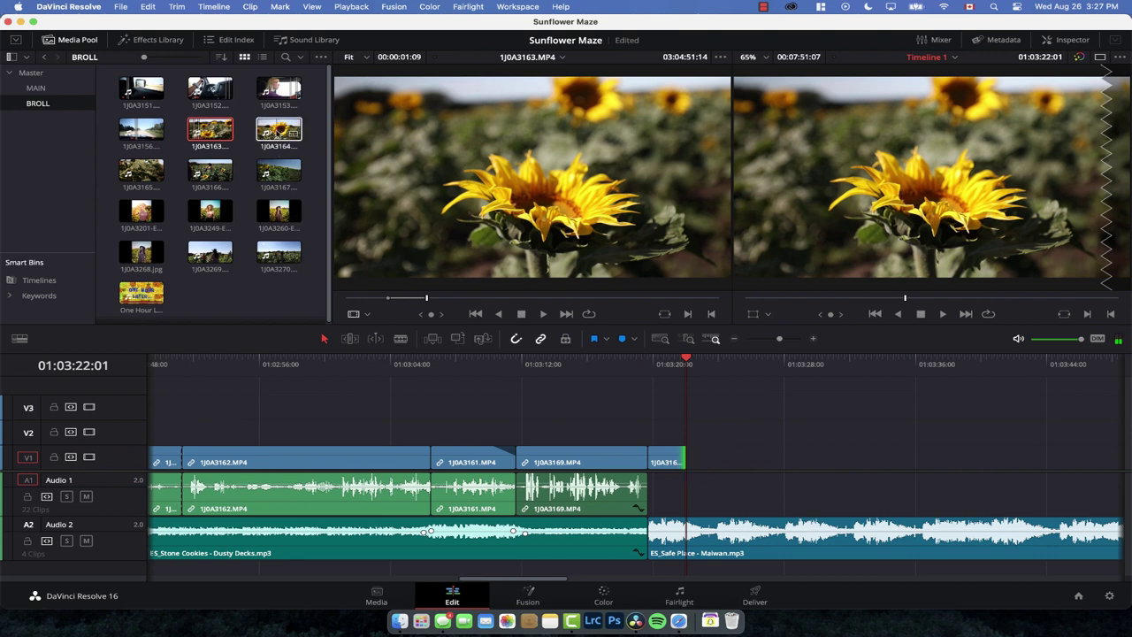
{"action": "left_click", "coordinate": [533, 298]}
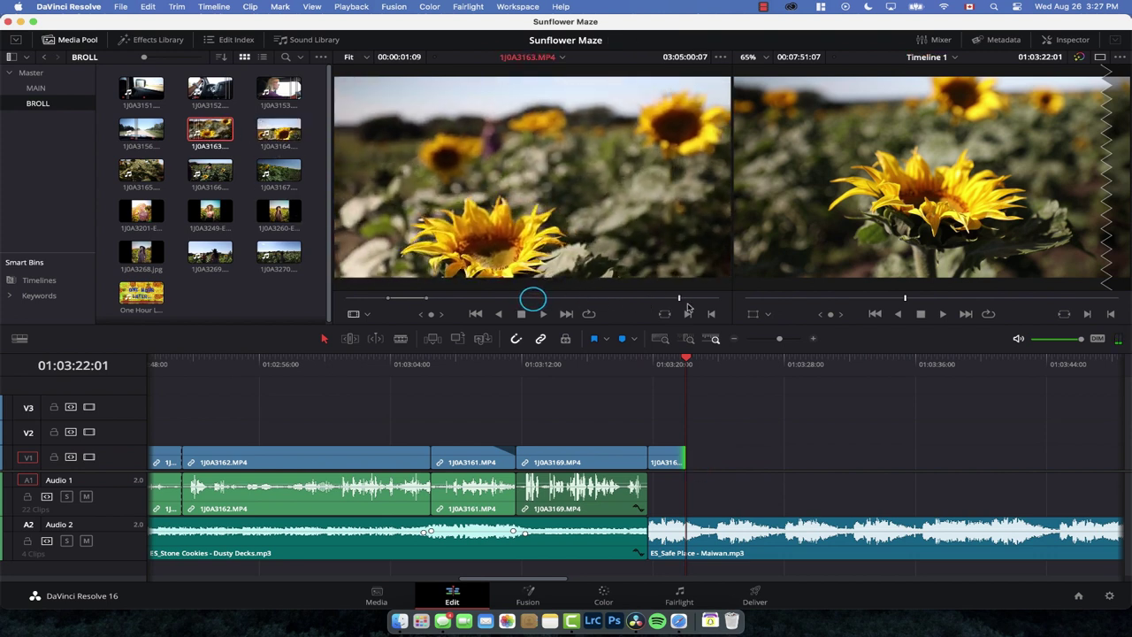
Load 1J0A3164, find a usable section, and place it on V1 after the sunflower clip.
{"action": "double_click", "coordinate": [278, 130]}
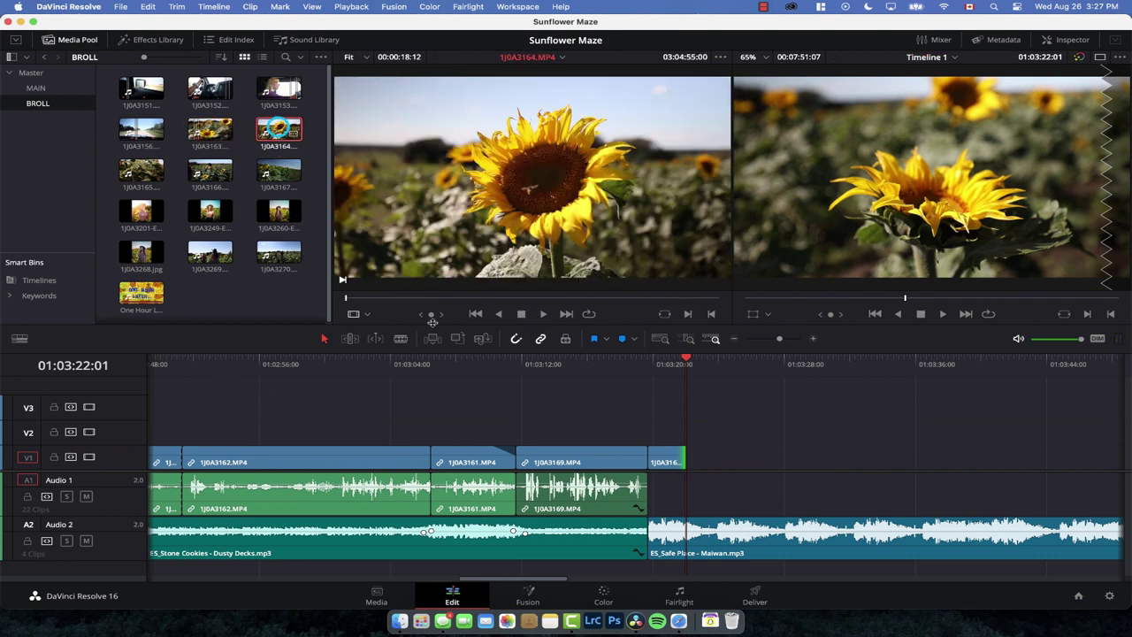
{"action": "mouse_move", "coordinate": [367, 302]}
{"action": "left_mouse_down"}
{"action": "mouse_move", "coordinate": [677, 301]}
{"action": "mouse_move", "coordinate": [646, 316]}
{"action": "mouse_move", "coordinate": [607, 300]}
{"action": "mouse_move", "coordinate": [649, 306]}
{"action": "left_mouse_up"}
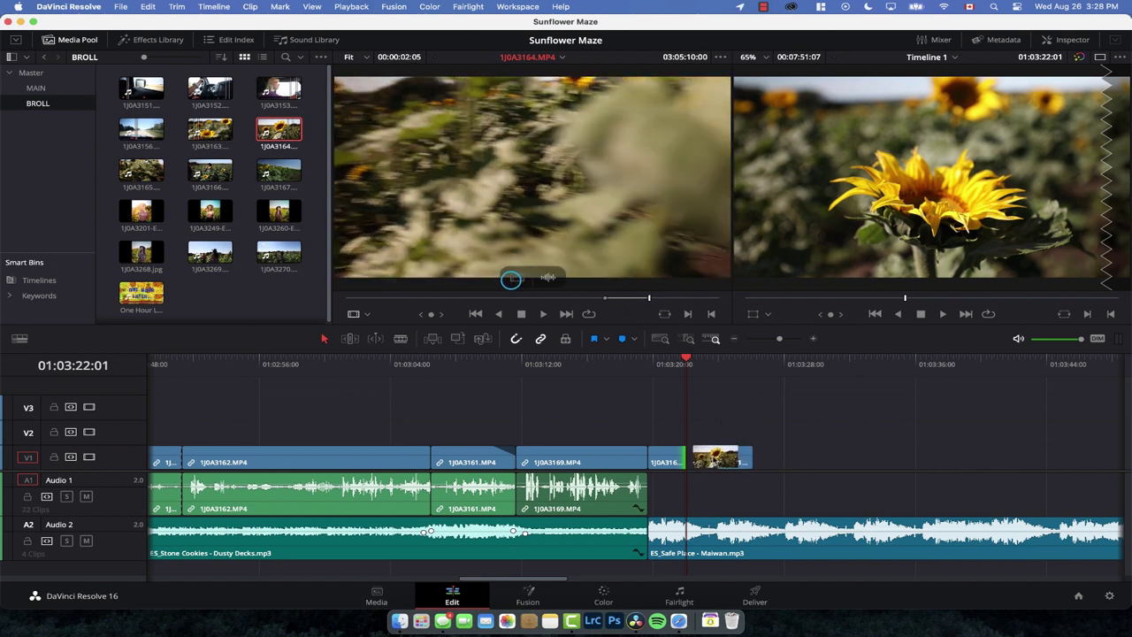
{"action": "left_click_drag", "start_coordinate": [685, 461], "coordinate": [701, 463]}
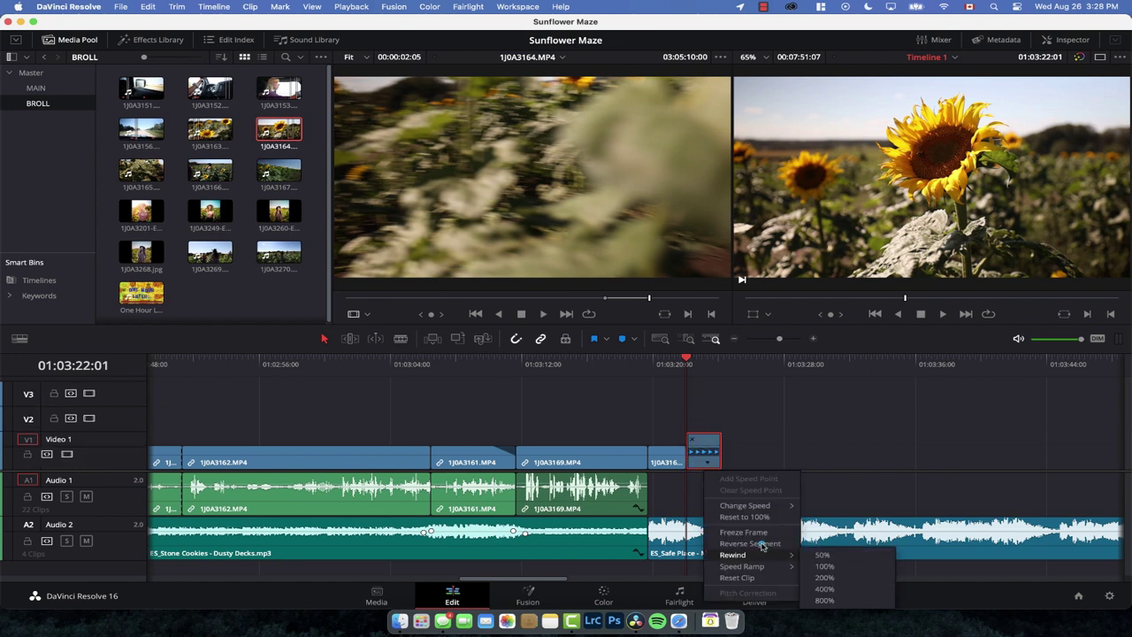
Set 1J0A3164 to Reverse Segment and lengthen its end to about 01:03:28.
{"action": "left_click", "coordinate": [760, 544]}
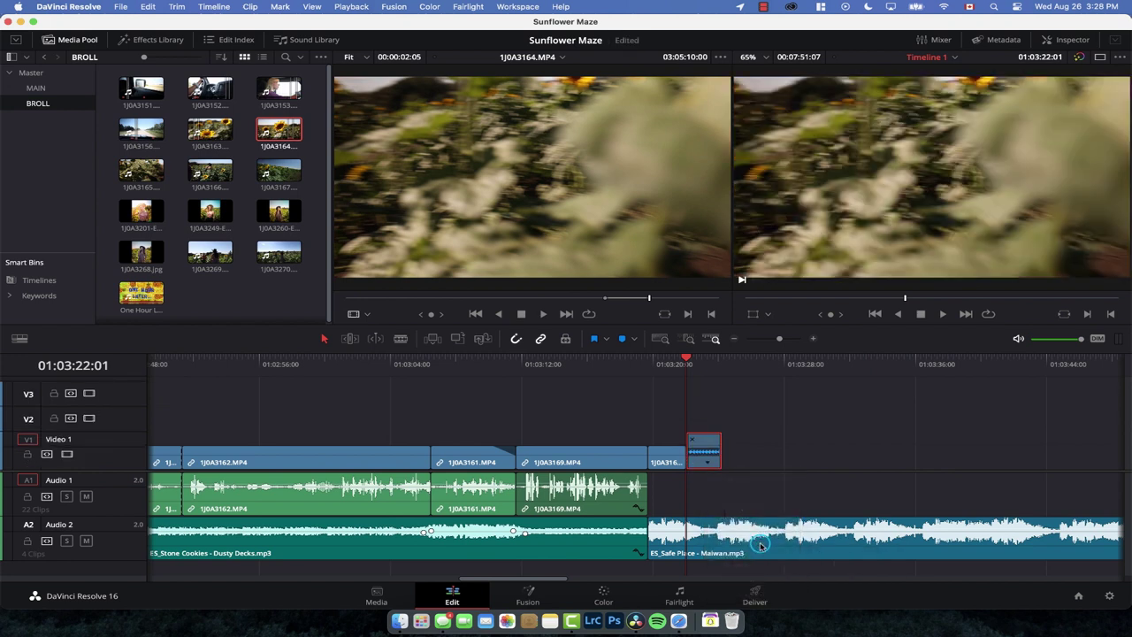
{"action": "left_click", "coordinate": [665, 372]}
{"action": "key", "text": "space"}
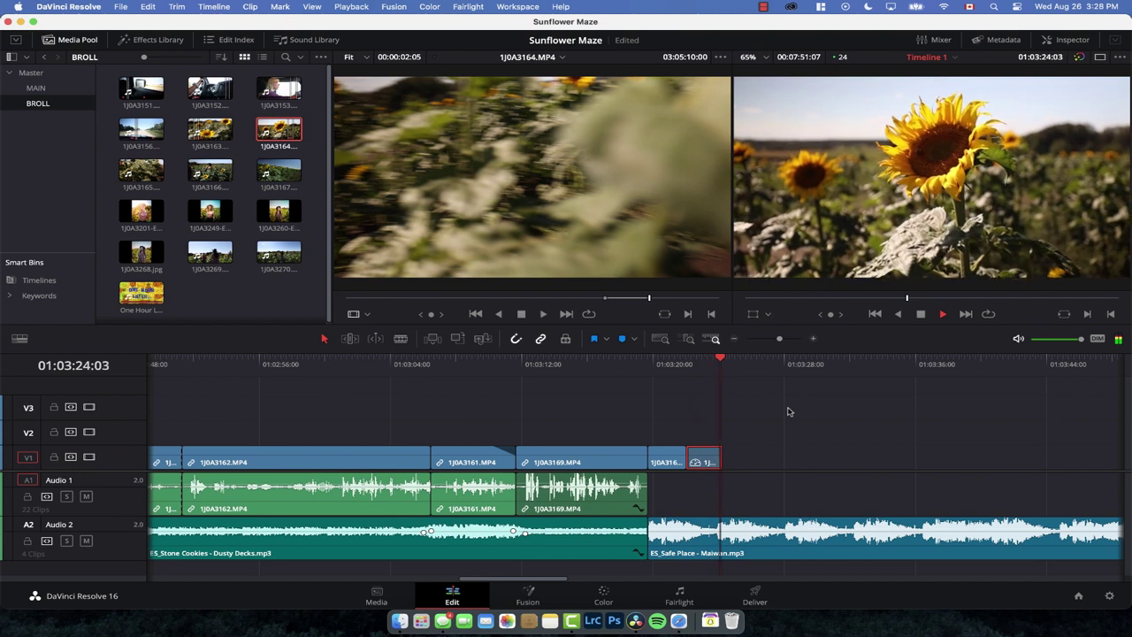
{"action": "key", "text": "space"}
{"action": "left_click_drag", "start_coordinate": [718, 459], "coordinate": [782, 461]}
{"action": "key", "text": "space"}
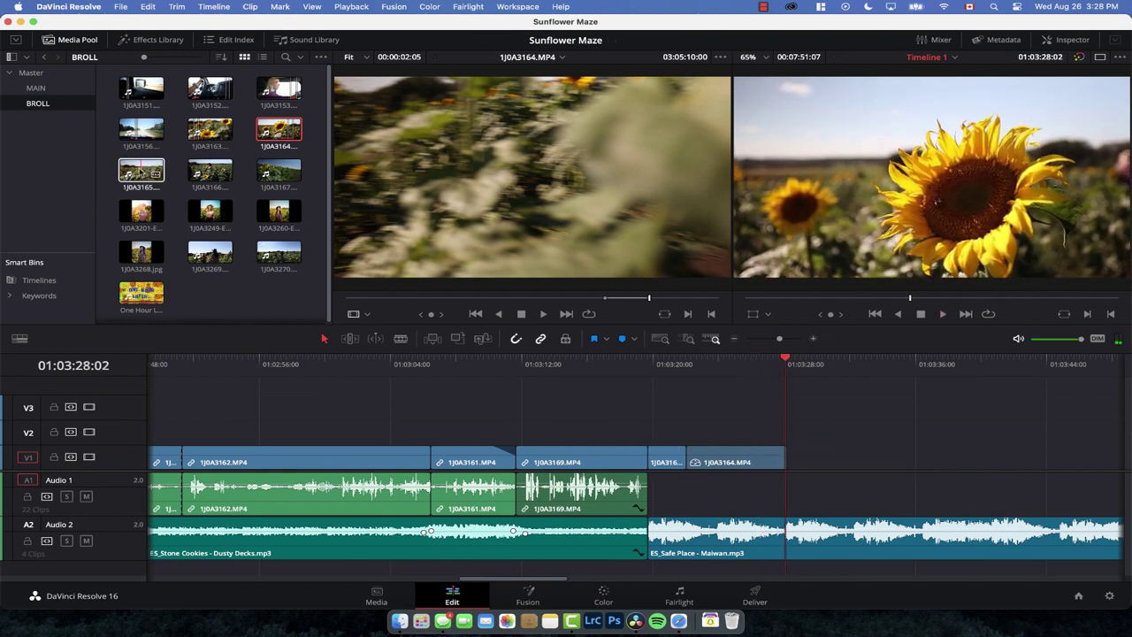
Load 1J0A3165 at the woman-among-sunflowers frame and add it to the timeline end.
{"action": "double_click", "coordinate": [139, 169]}
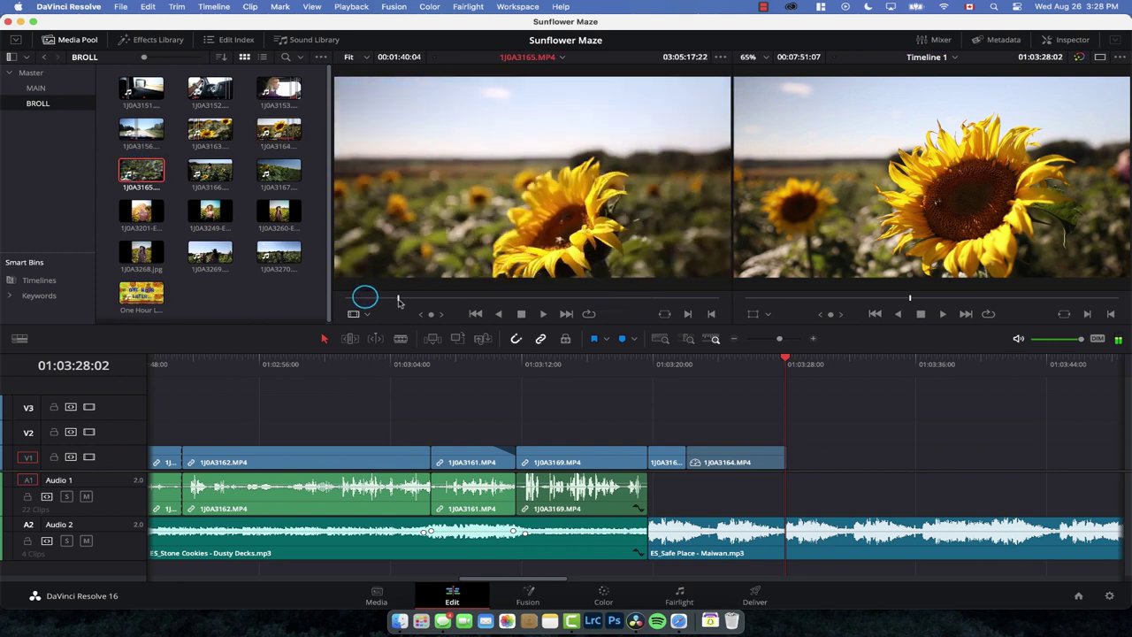
{"action": "mouse_move", "coordinate": [361, 298]}
{"action": "left_mouse_down"}
{"action": "mouse_move", "coordinate": [601, 306]}
{"action": "mouse_move", "coordinate": [349, 298]}
{"action": "left_mouse_up"}
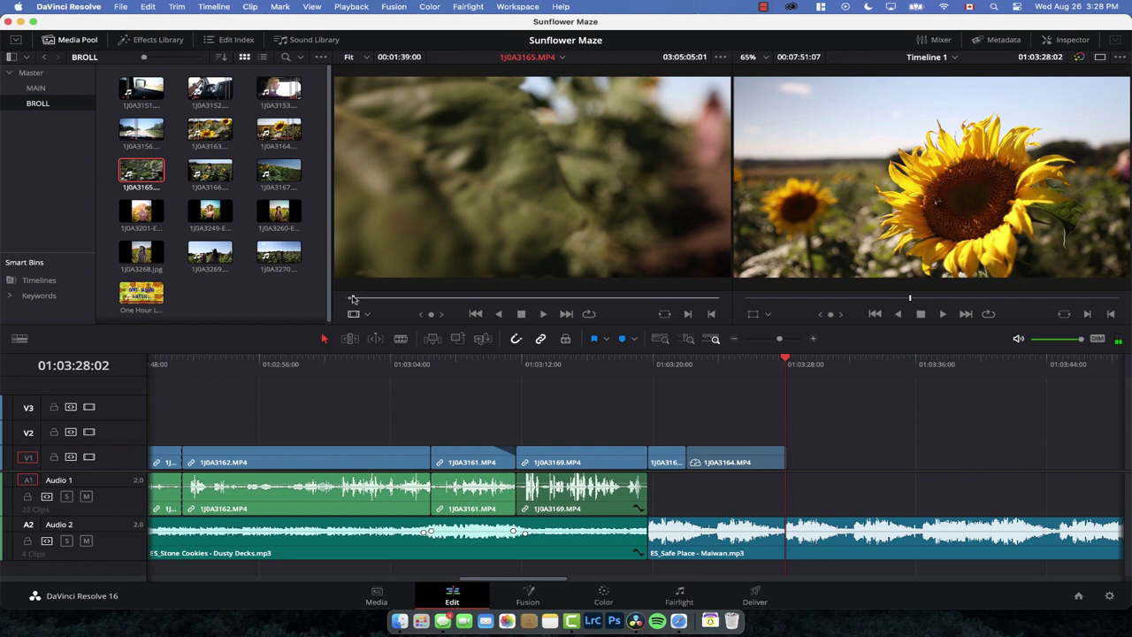
{"action": "left_click_drag", "start_coordinate": [353, 299], "coordinate": [376, 300]}
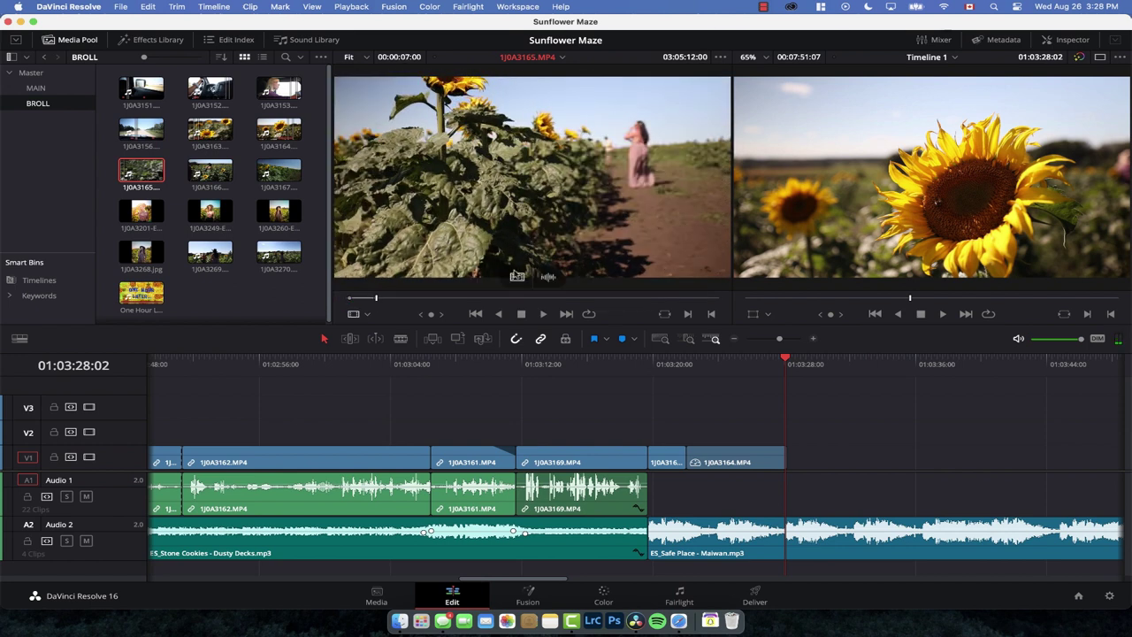
{"action": "left_click_drag", "start_coordinate": [759, 364], "coordinate": [806, 445]}
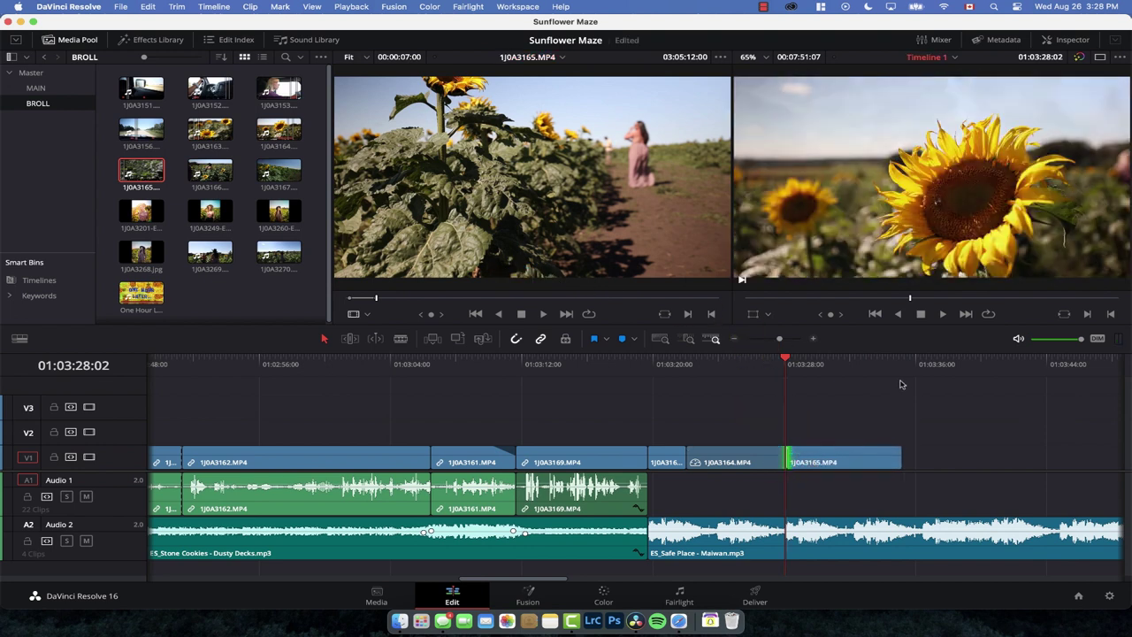
Review the 1J0A3165 section and extend its end to about 01:03:35.
{"action": "left_click", "coordinate": [773, 364]}
{"action": "key", "text": "space"}
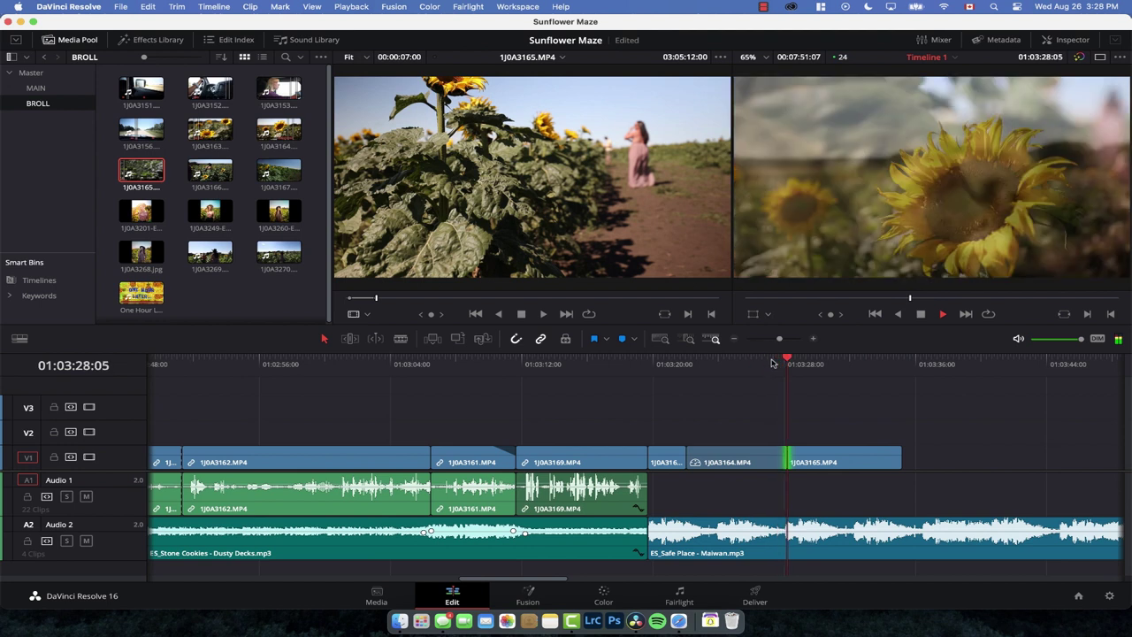
{"action": "scroll", "coordinate": [911, 411], "scroll_direction": "right", "scroll_amount": 5}
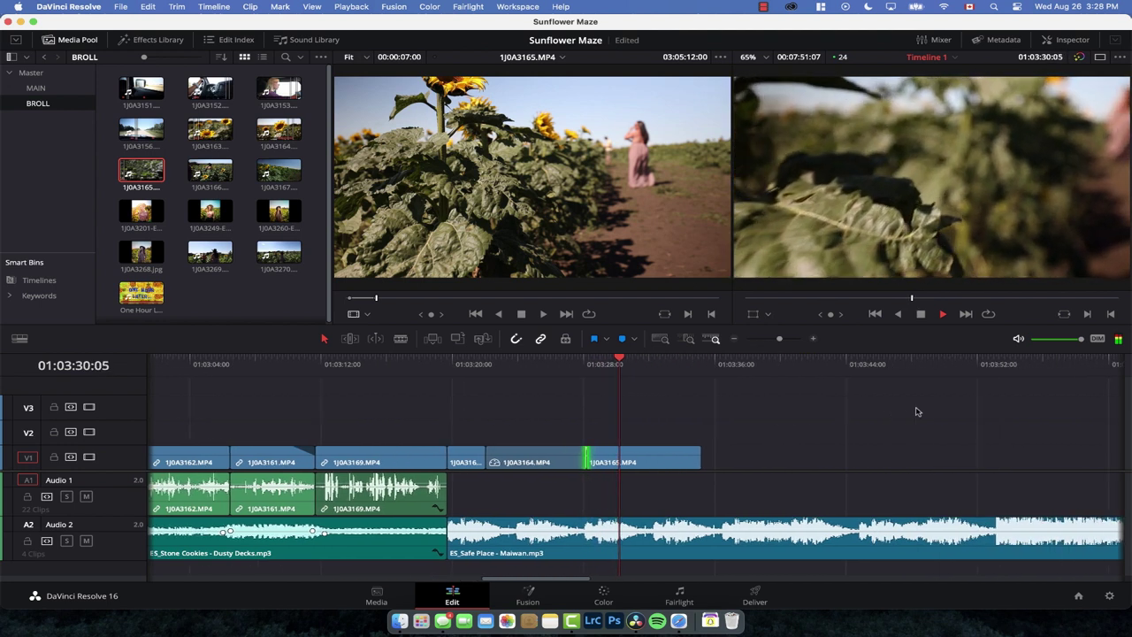
{"action": "key", "text": "space"}
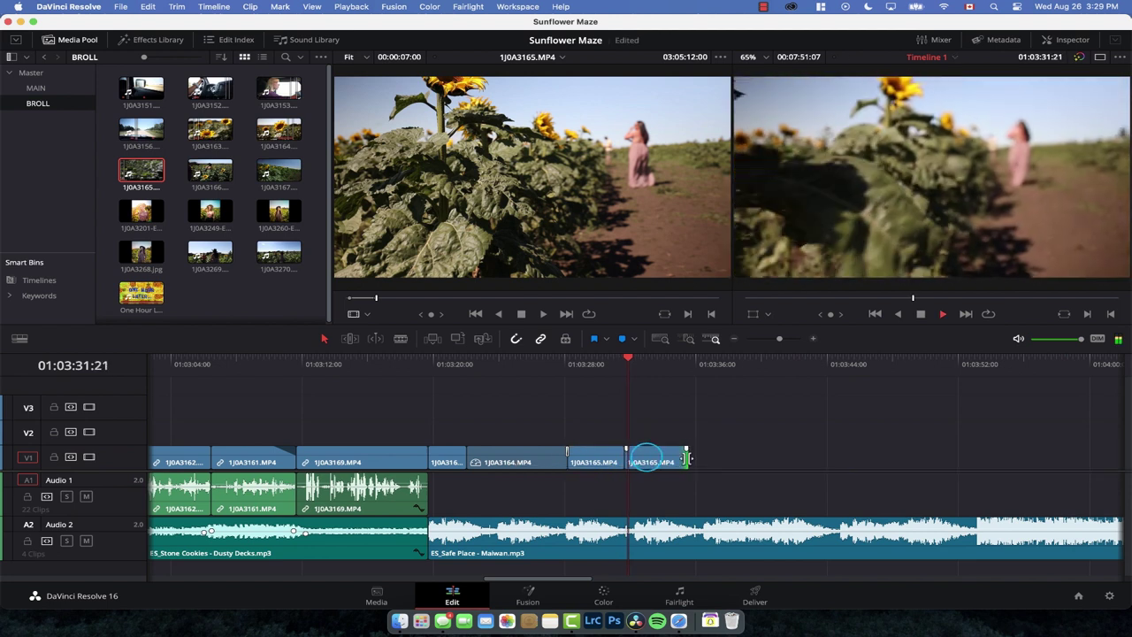
{"action": "left_click", "coordinate": [613, 369]}
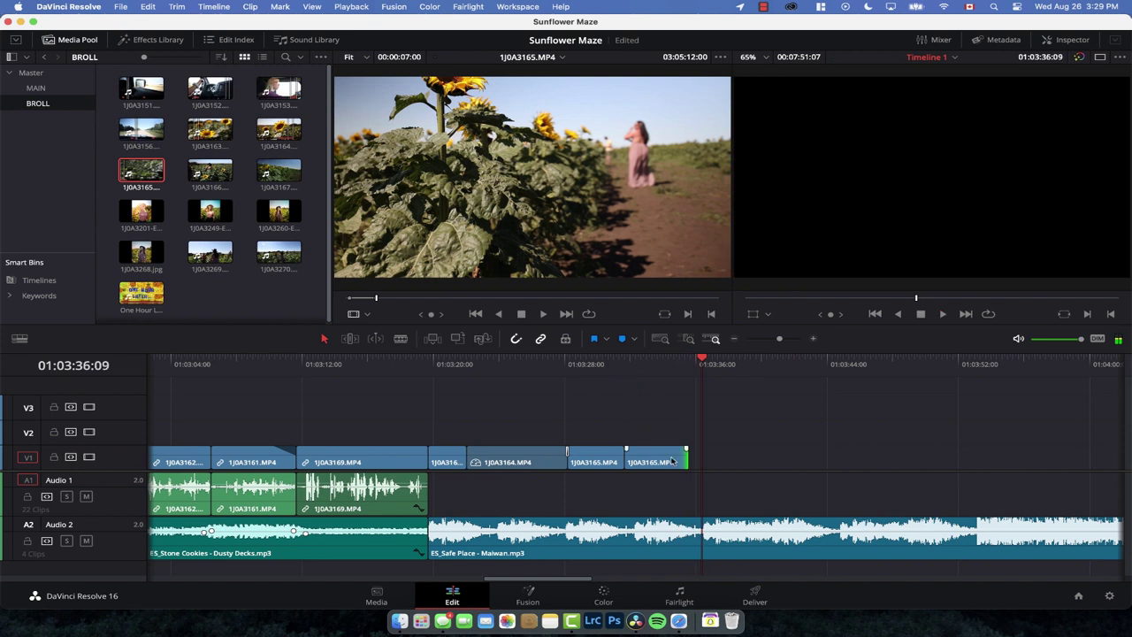
{"action": "left_click_drag", "start_coordinate": [685, 461], "coordinate": [692, 464]}
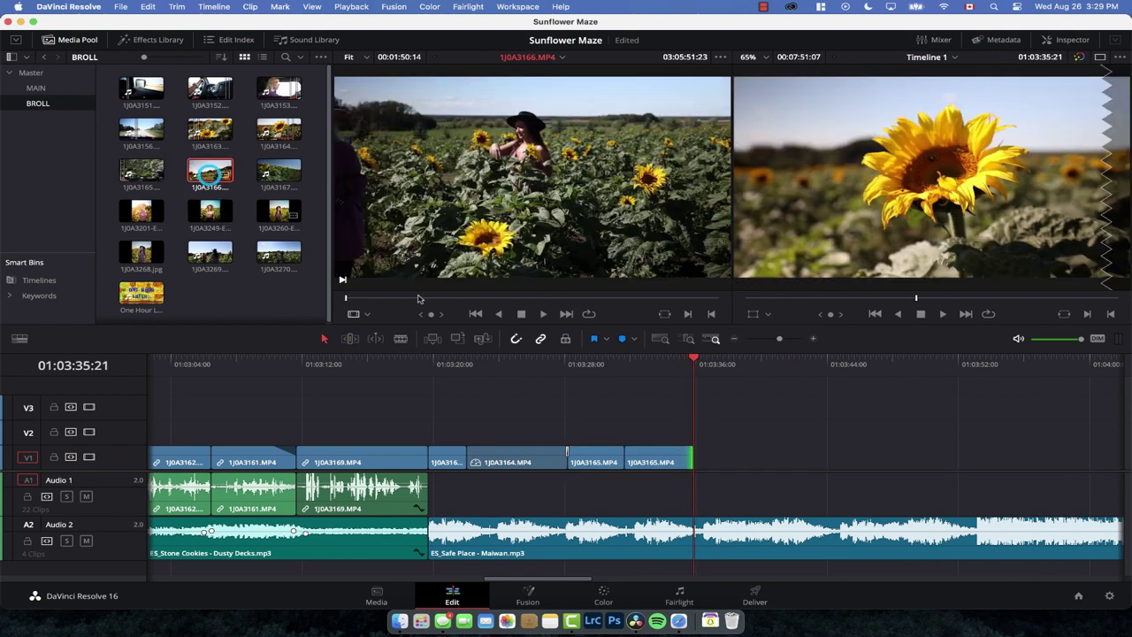
Place 1J0A3166 video-only after 1J0A3165 and trim its end back to about 01:03:43.
{"action": "left_click_drag", "start_coordinate": [387, 297], "coordinate": [695, 300]}
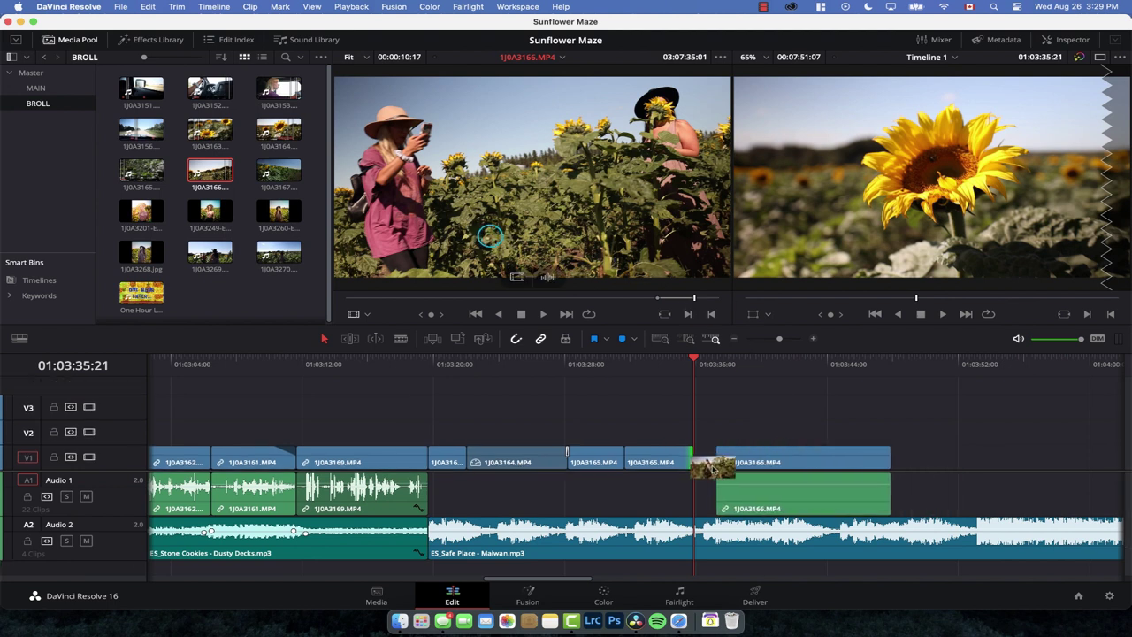
{"action": "left_click_drag", "start_coordinate": [698, 464], "coordinate": [730, 494]}
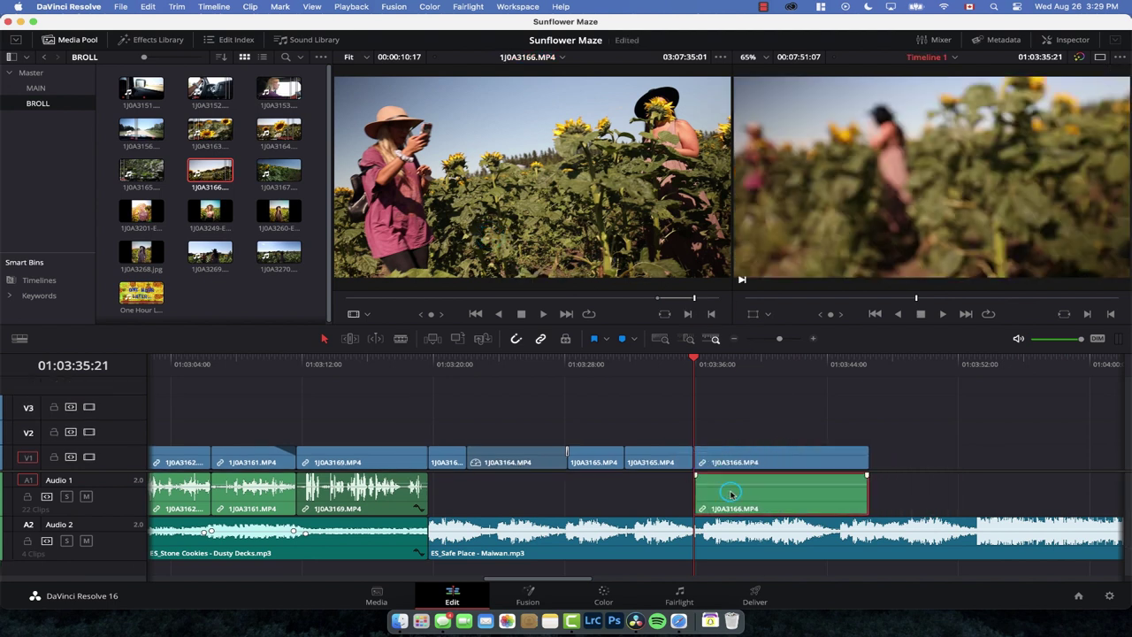
{"action": "left_click", "coordinate": [659, 366]}
{"action": "key", "text": "space"}
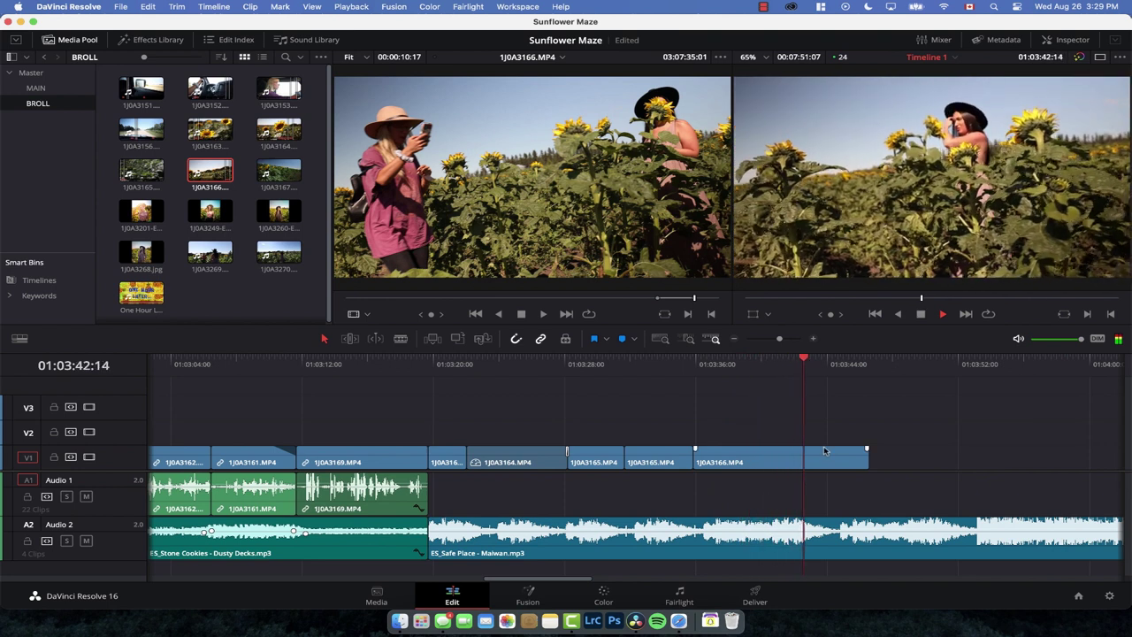
{"action": "left_click_drag", "start_coordinate": [863, 458], "coordinate": [815, 459]}
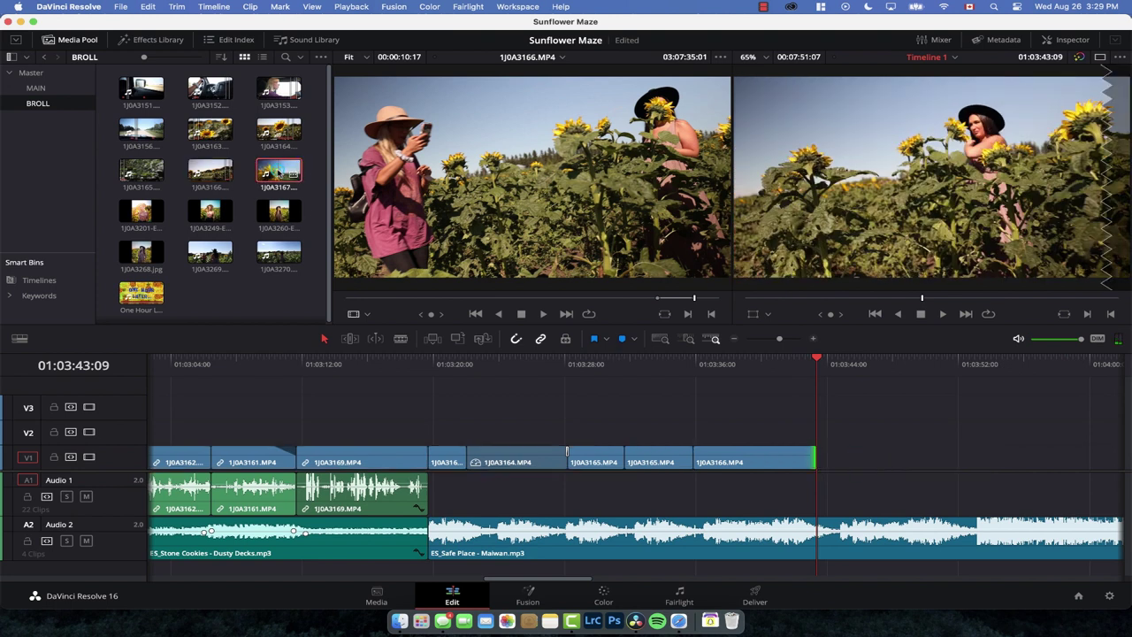
Preview 1J0A3167, then place 1J0A3270 on V1 after 1J0A3166.
{"action": "double_click", "coordinate": [279, 172]}
{"action": "mouse_move", "coordinate": [390, 297]}
{"action": "left_mouse_down"}
{"action": "mouse_move", "coordinate": [730, 309]}
{"action": "mouse_move", "coordinate": [672, 307]}
{"action": "left_mouse_up"}
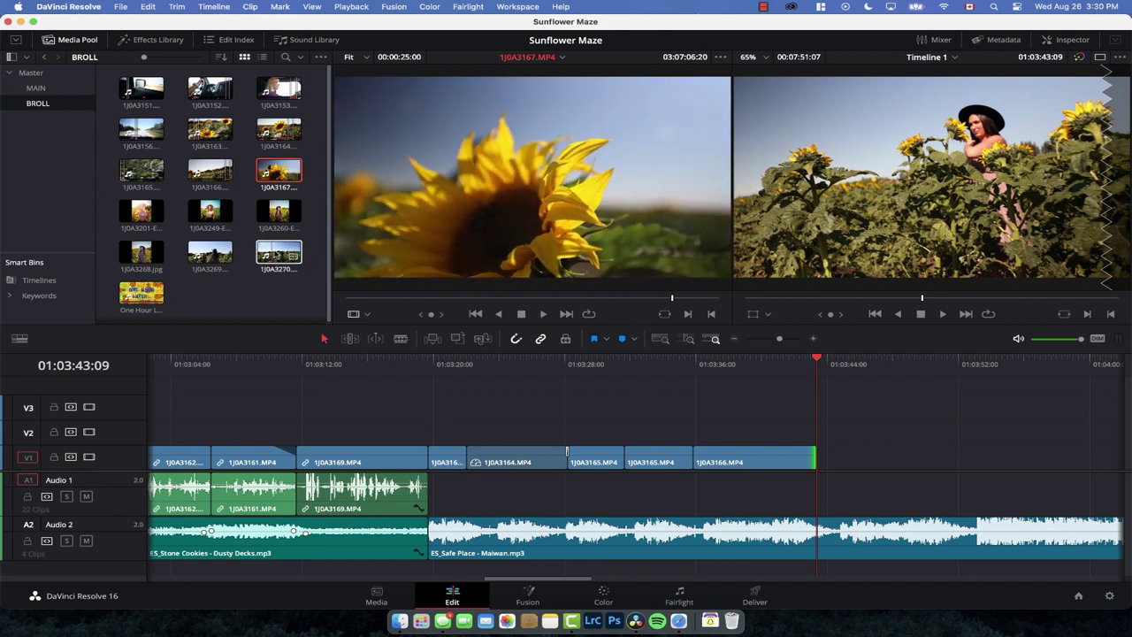
{"action": "left_click_drag", "start_coordinate": [385, 299], "coordinate": [693, 300]}
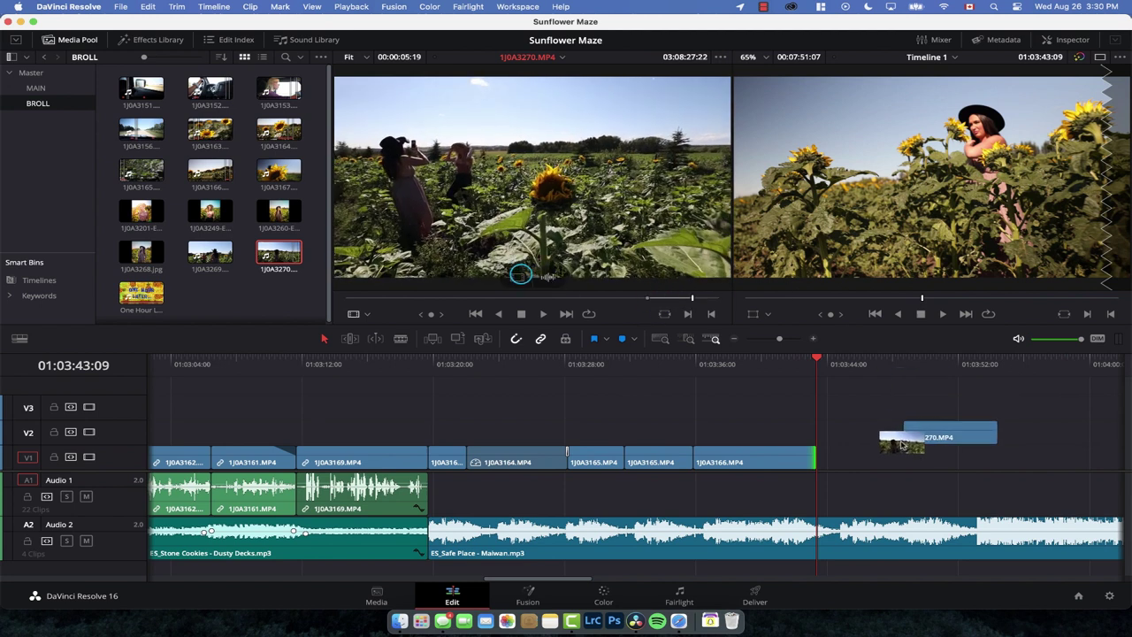
{"action": "left_click_drag", "start_coordinate": [814, 467], "coordinate": [815, 464]}
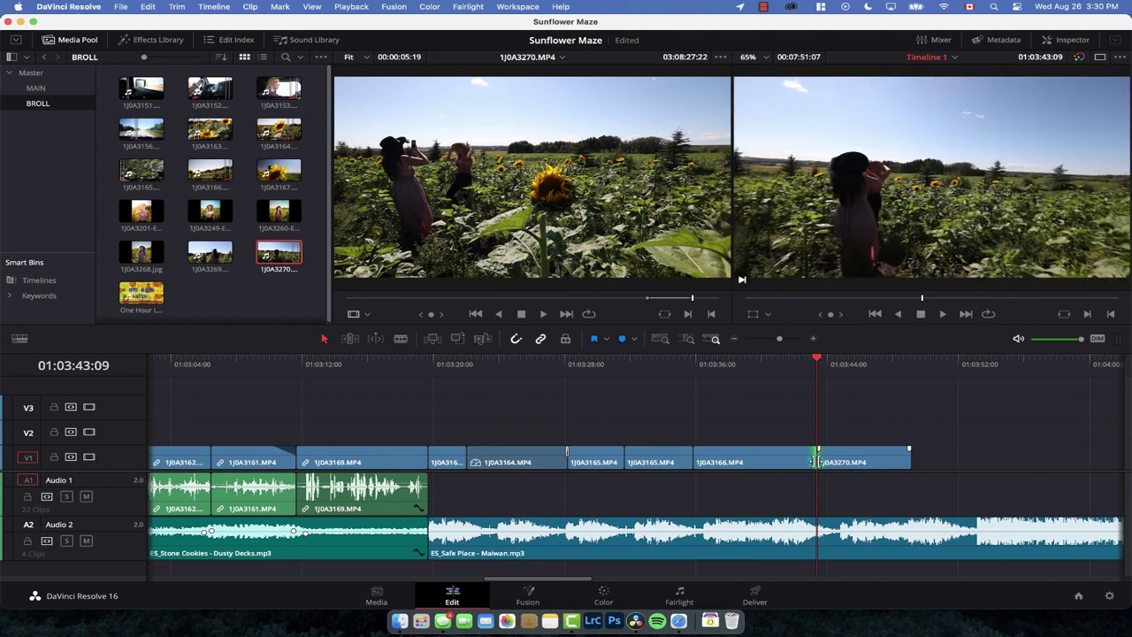
Lengthen the dissolve between 1J0A3166 and 1J0A3270 and play it back.
{"action": "left_click", "coordinate": [814, 460]}
{"action": "key", "text": "super+equal"}
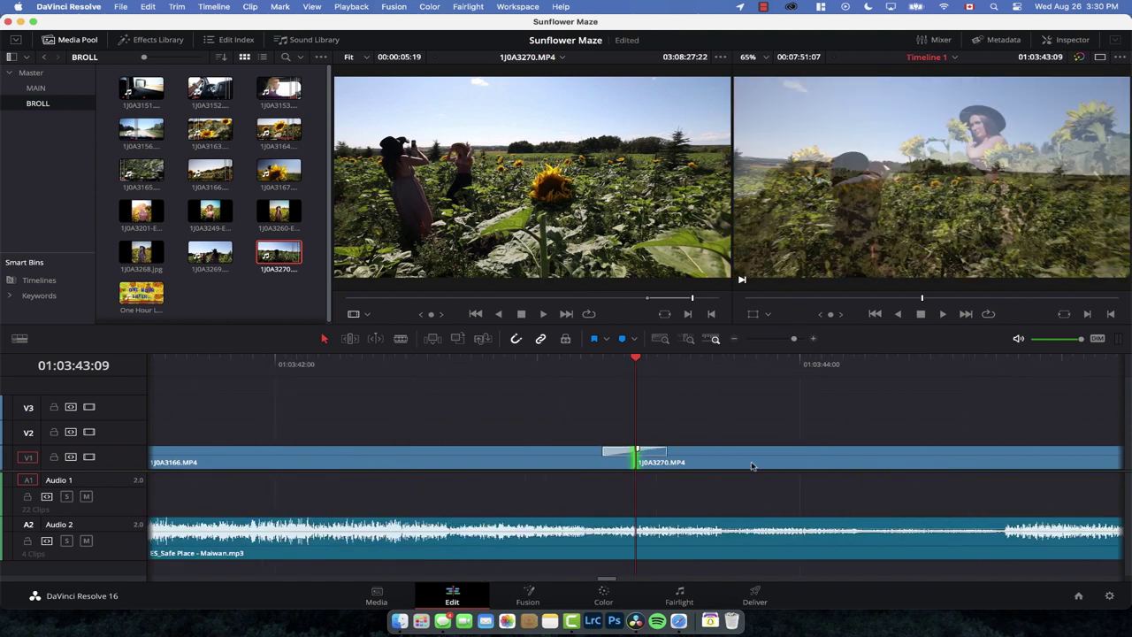
{"action": "left_click_drag", "start_coordinate": [667, 450], "coordinate": [769, 461]}
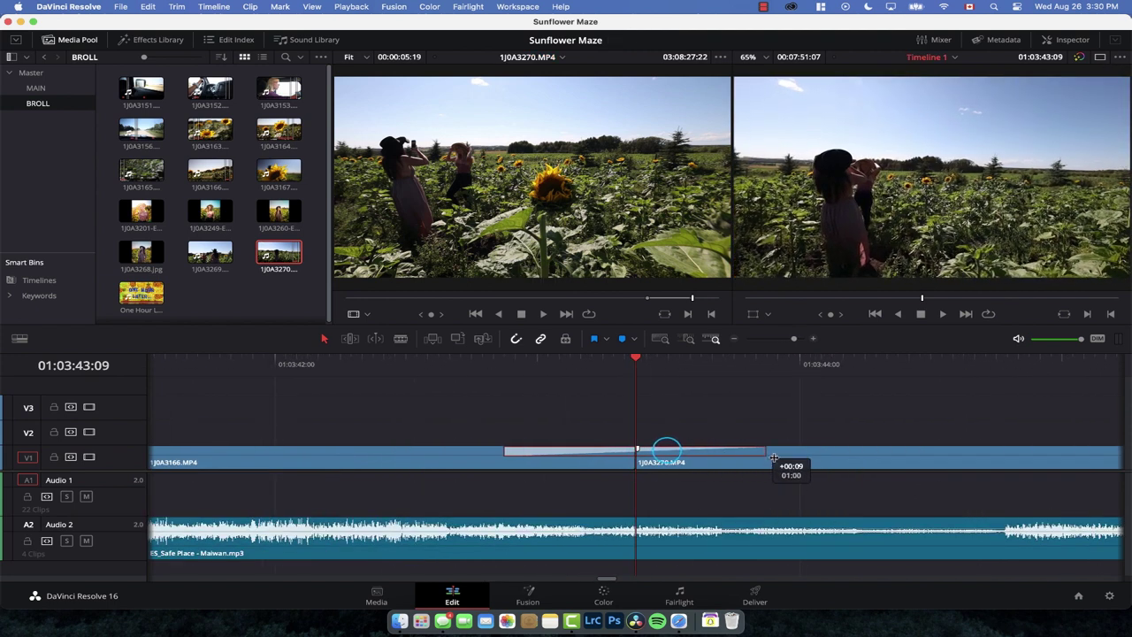
{"action": "key", "text": "super+minus"}
{"action": "key", "text": "super+minus"}
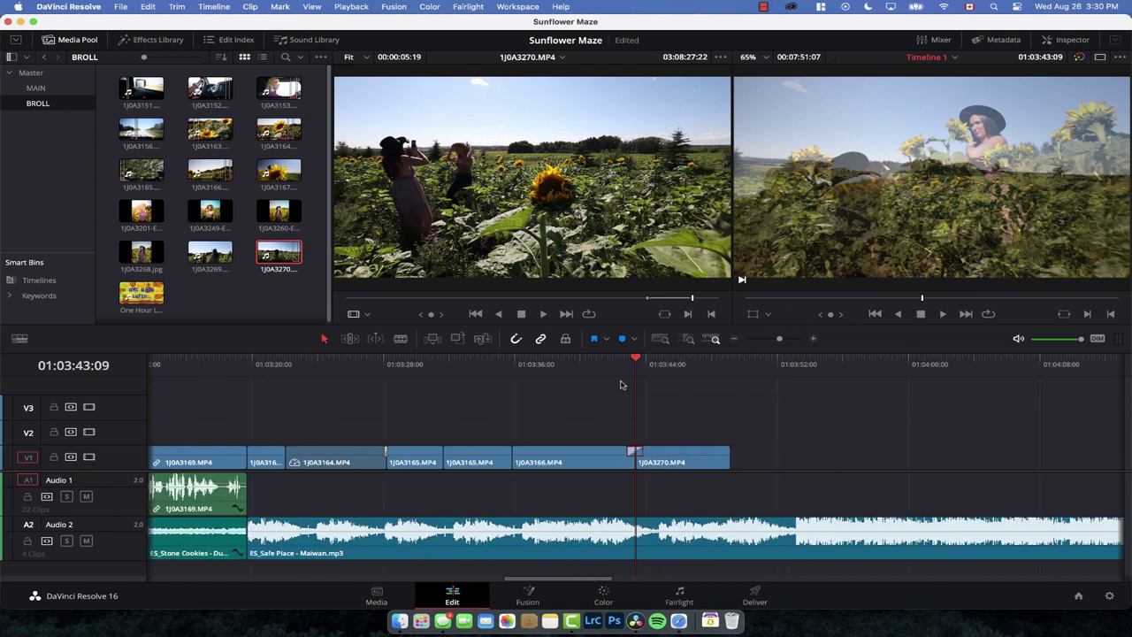
{"action": "left_click", "coordinate": [614, 361]}
{"action": "key", "text": "space"}
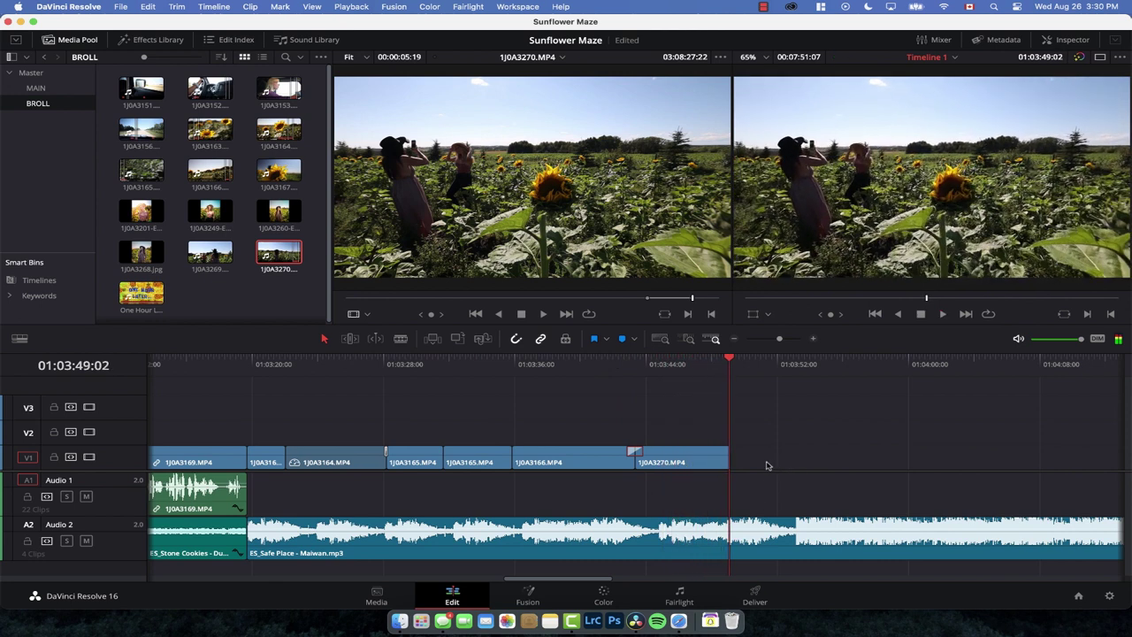
Add 1J0A3269 after 1J0A3270 and trim its end to about 01:03:52.
{"action": "left_click", "coordinate": [216, 259]}
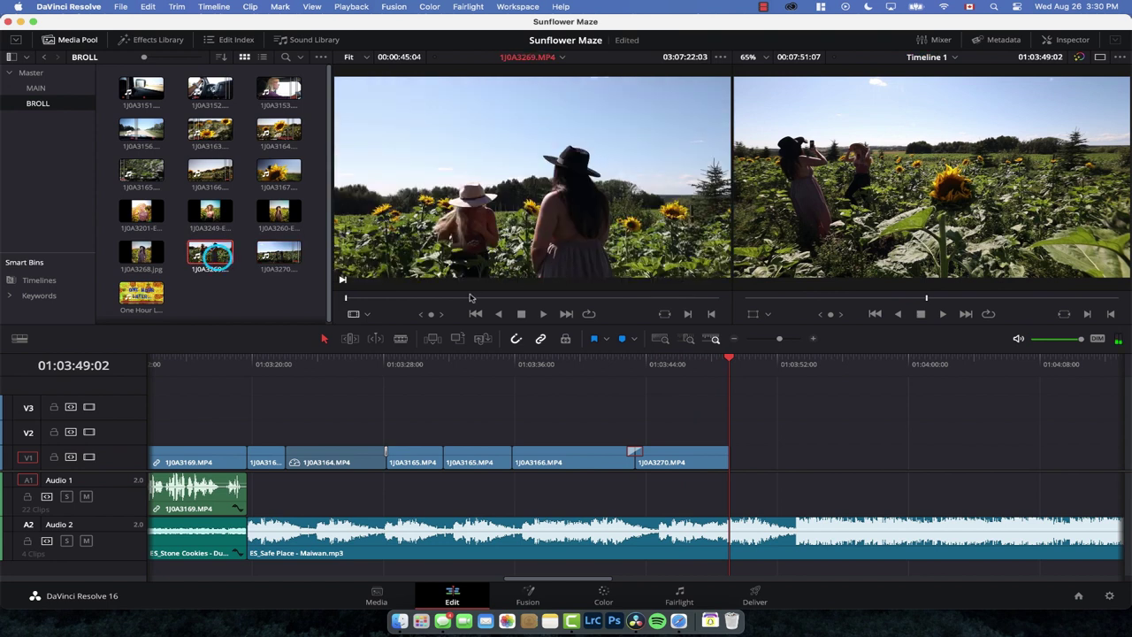
{"action": "mouse_move", "coordinate": [470, 298]}
{"action": "left_mouse_down"}
{"action": "mouse_move", "coordinate": [697, 309]}
{"action": "mouse_move", "coordinate": [676, 310]}
{"action": "left_mouse_up"}
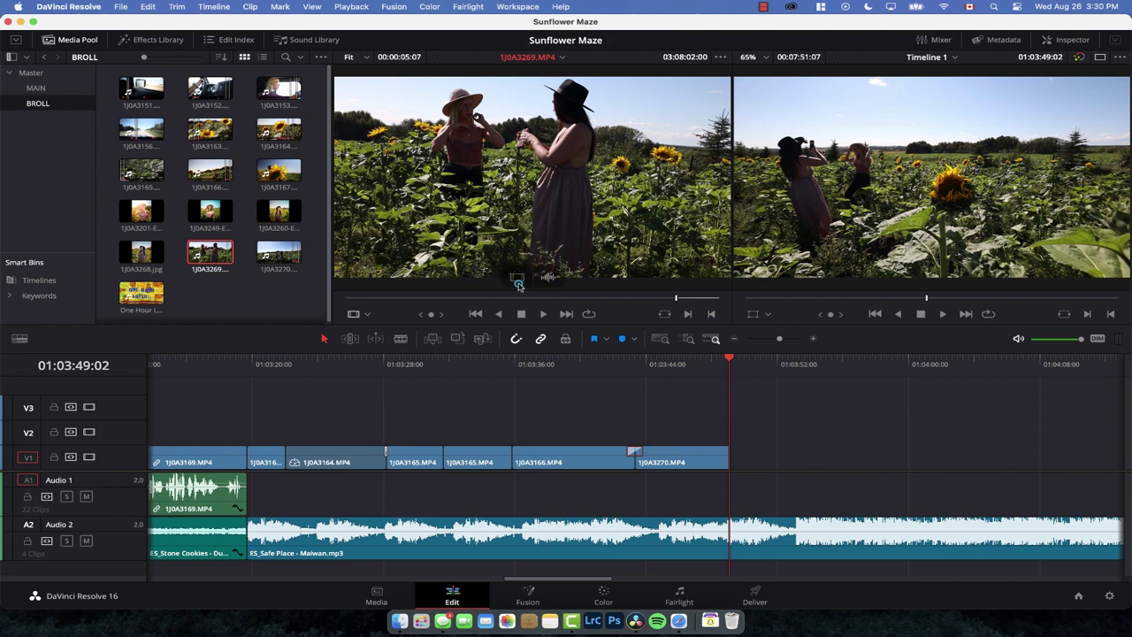
{"action": "key", "text": "space"}
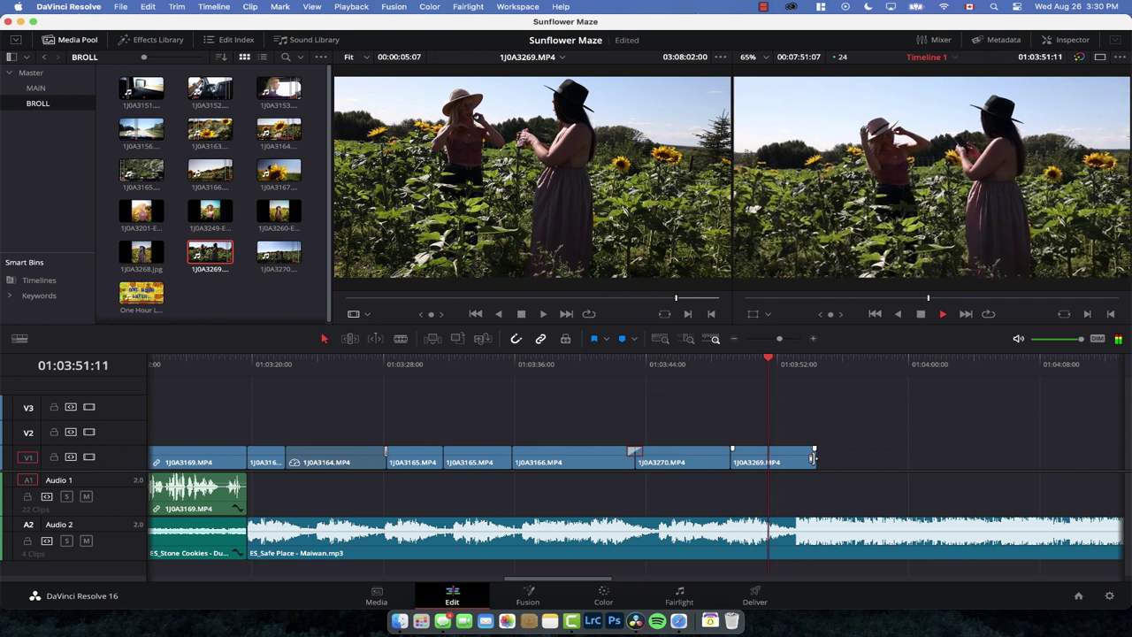
{"action": "left_click_drag", "start_coordinate": [812, 458], "coordinate": [793, 458]}
{"action": "key", "text": "space"}
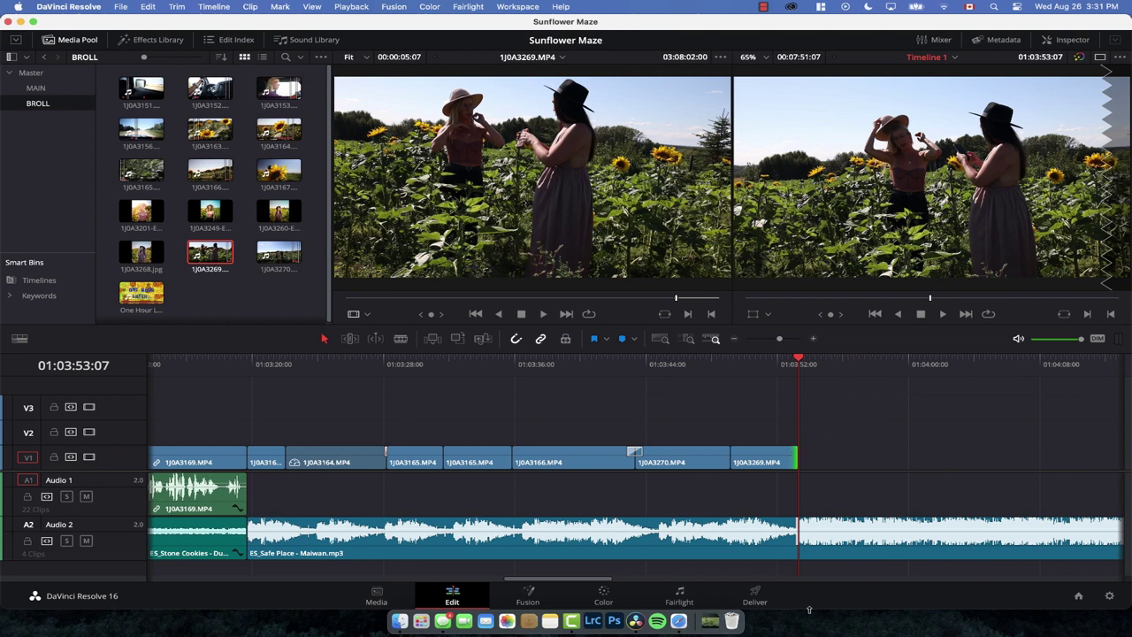
Move IMG_1346, IMG_1355 and IMG_1358 from Downloads into Sunflower Maze VLOG > Media > BROLL.
{"action": "left_click", "coordinate": [393, 617]}
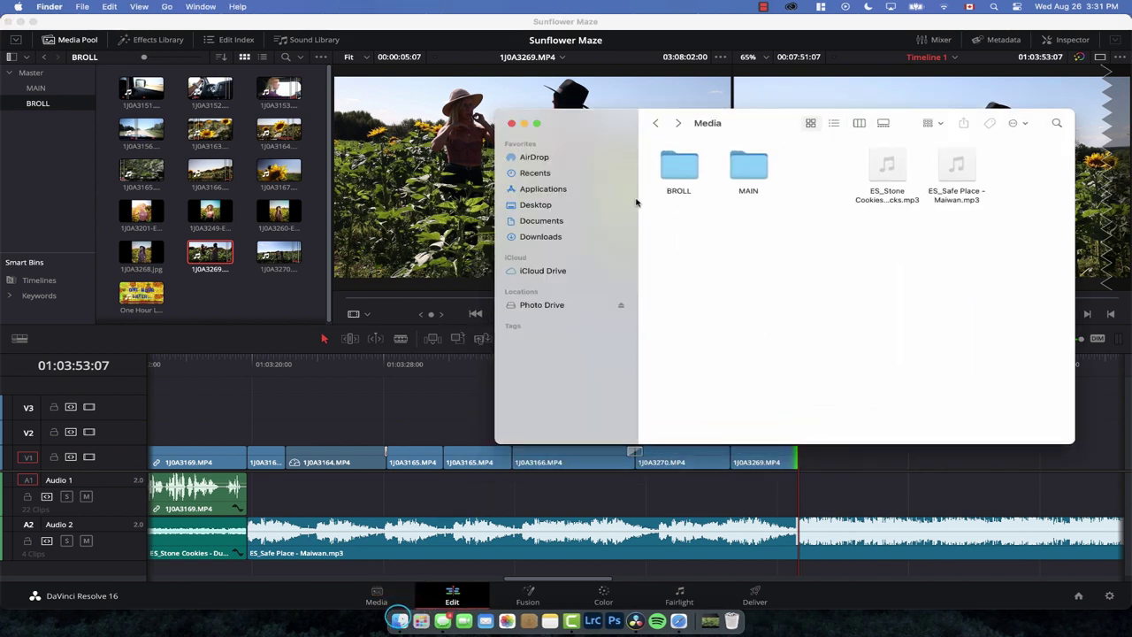
{"action": "left_click", "coordinate": [548, 246]}
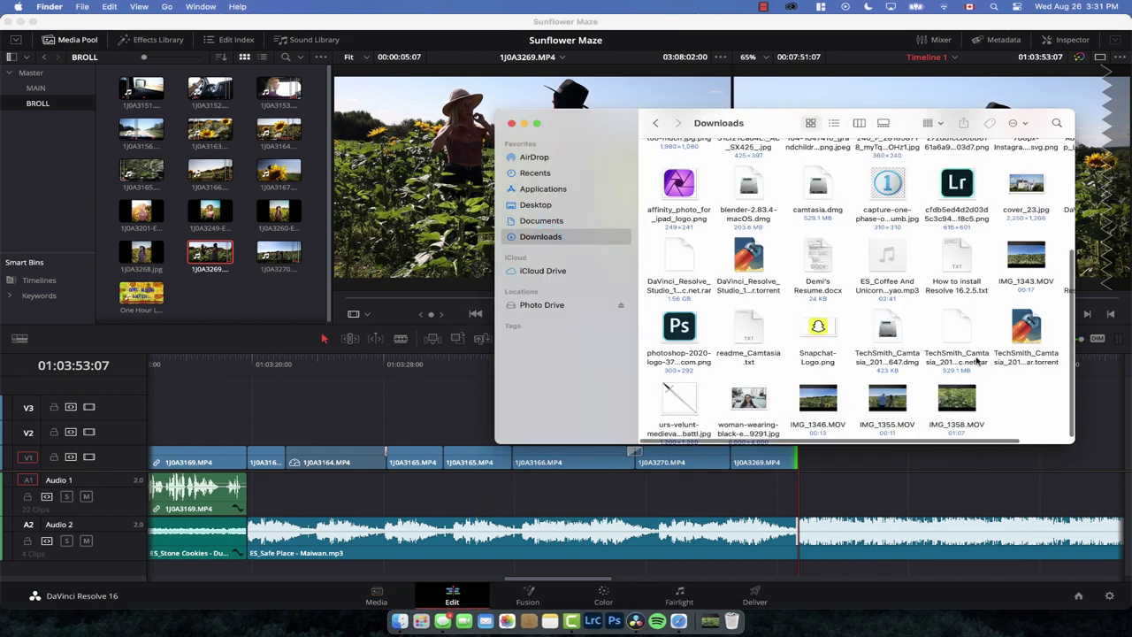
{"action": "left_click_drag", "start_coordinate": [1031, 407], "coordinate": [824, 402]}
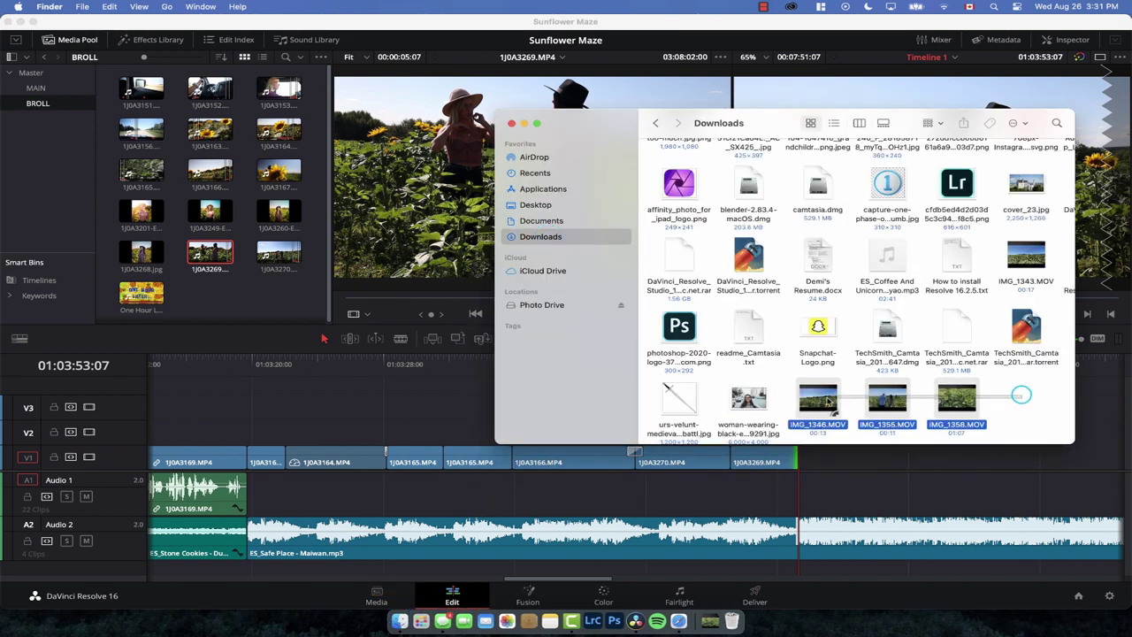
{"action": "left_click", "coordinate": [569, 221]}
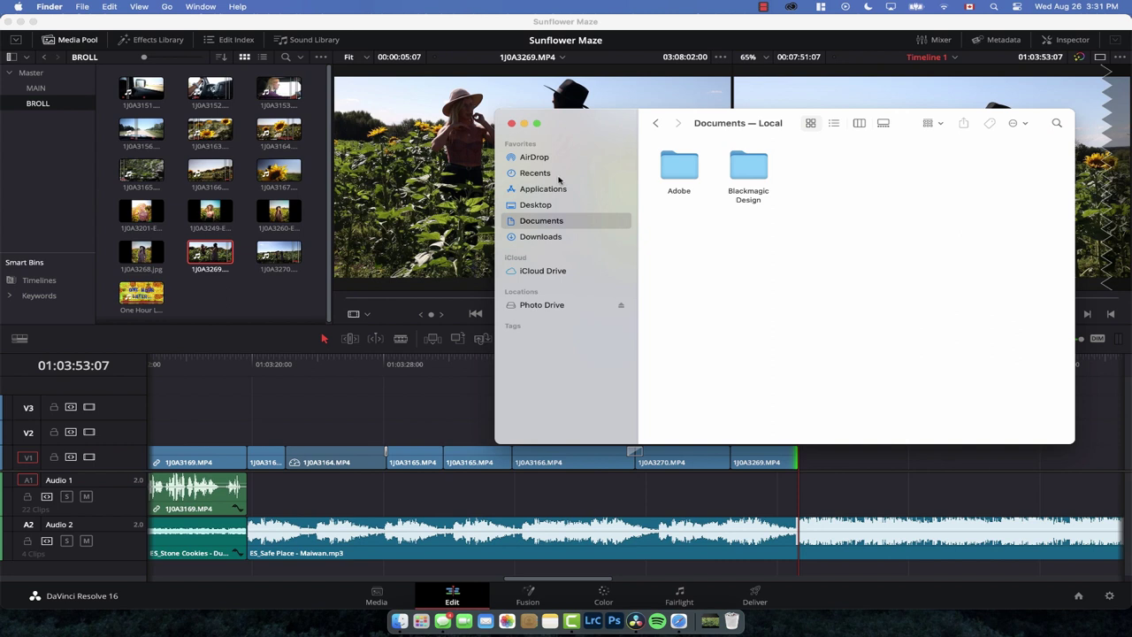
{"action": "left_click", "coordinate": [547, 206]}
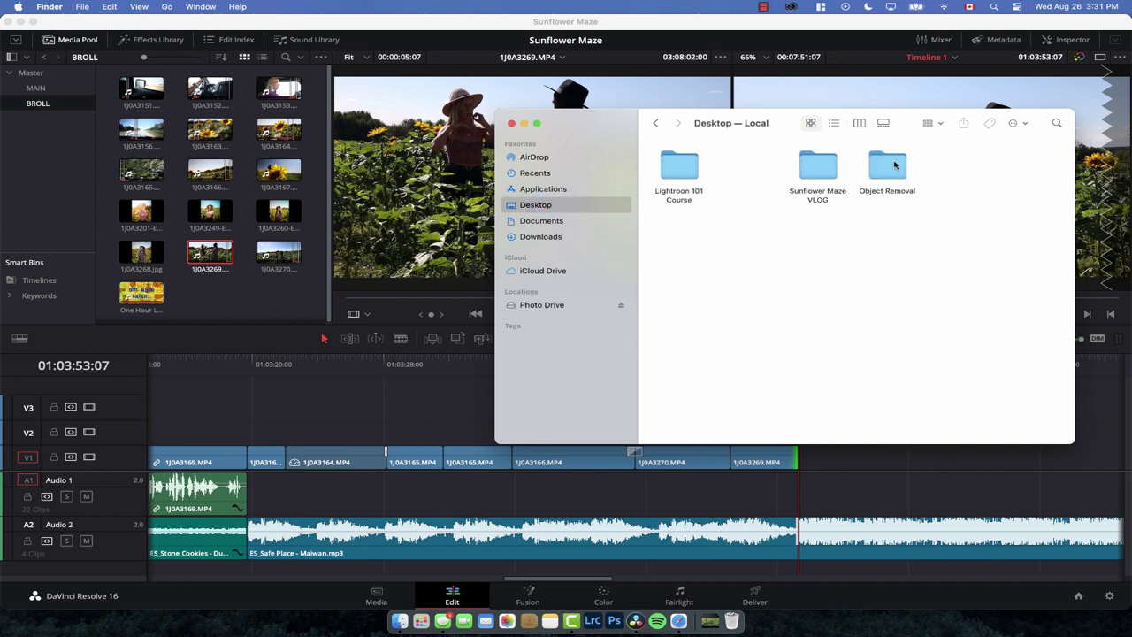
{"action": "double_click", "coordinate": [836, 166]}
{"action": "double_click", "coordinate": [826, 163]}
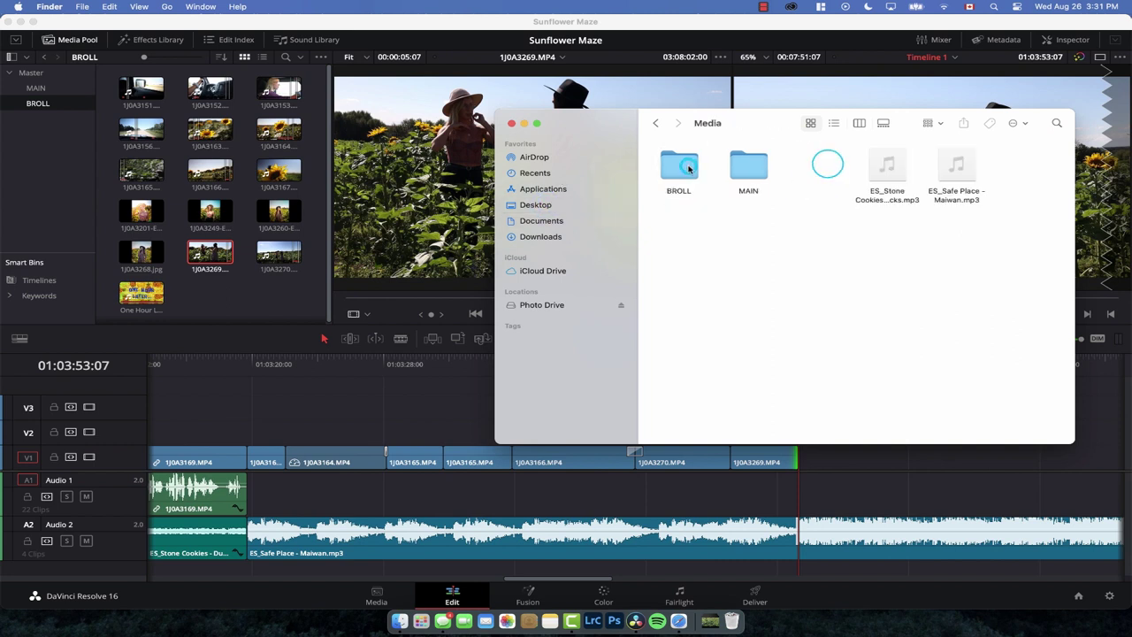
{"action": "left_click", "coordinate": [688, 177]}
{"action": "double_click", "coordinate": [688, 177]}
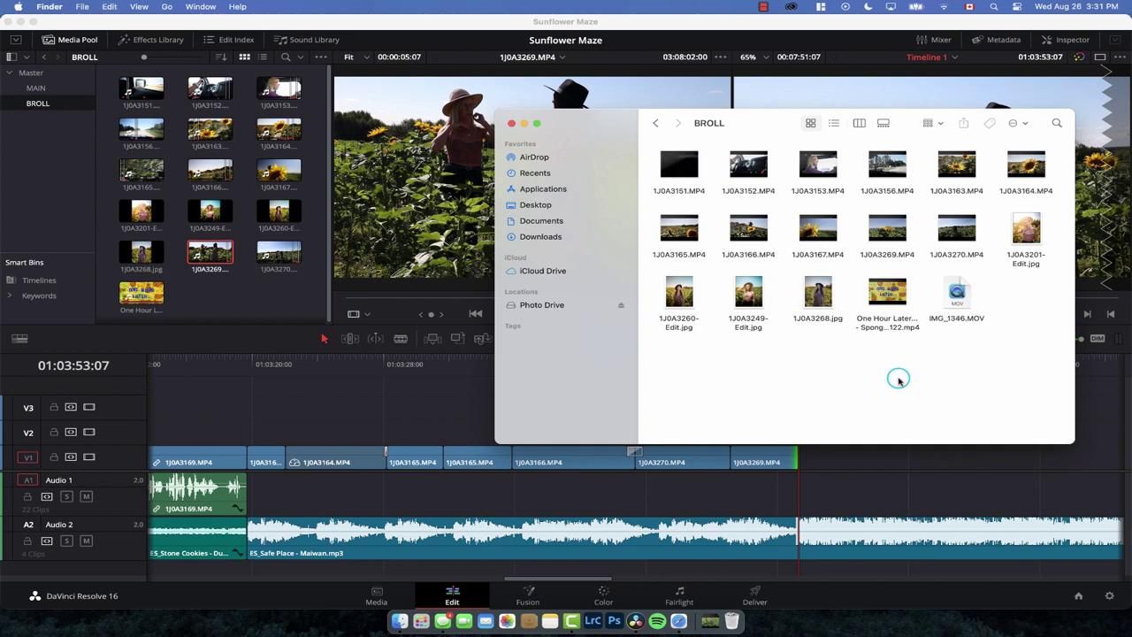
{"action": "key", "text": "super+w"}
Import IMG_1346, IMG_1355 and IMG_1358 .MOV files from the BROLL folder into the bin.
{"action": "left_click", "coordinate": [231, 301]}
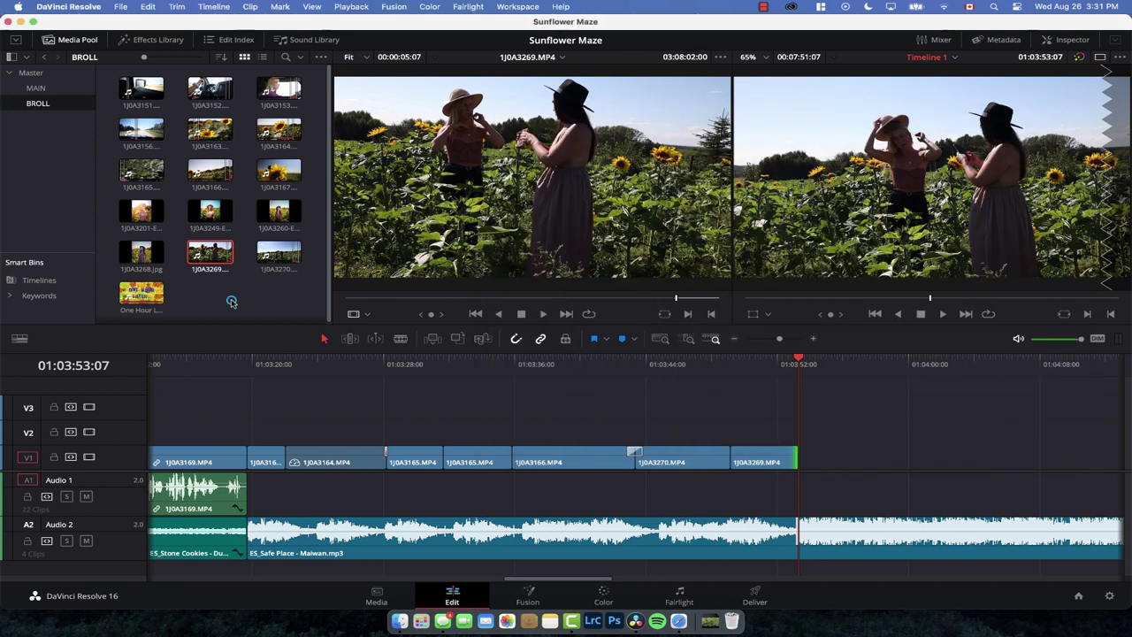
{"action": "double_click", "coordinate": [231, 301]}
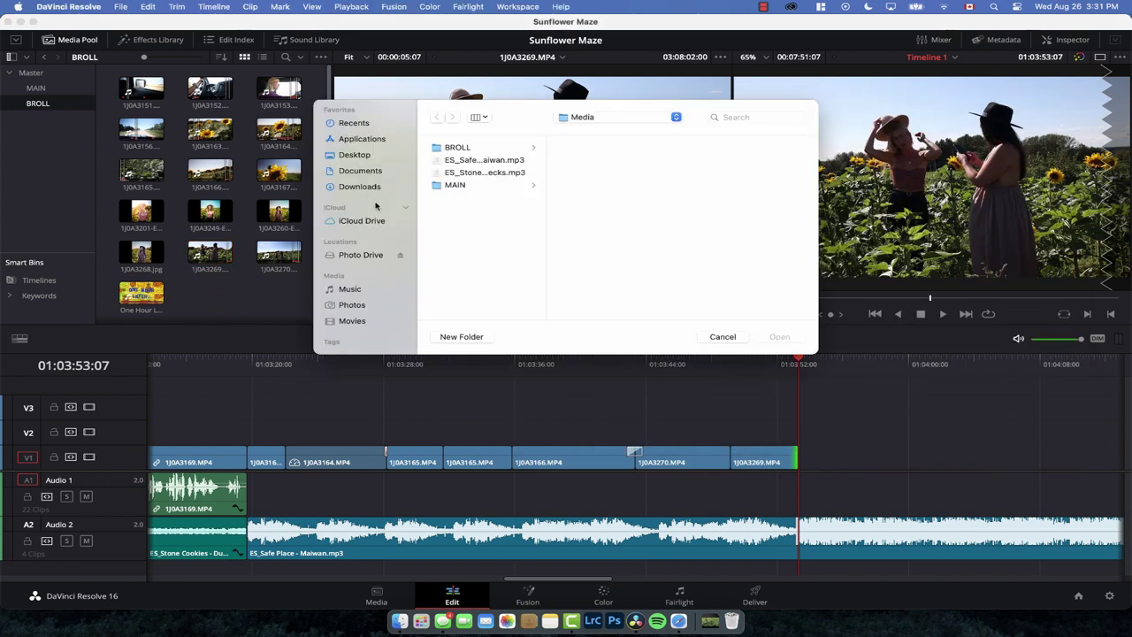
{"action": "left_click", "coordinate": [457, 148]}
{"action": "scroll", "coordinate": [650, 247], "scroll_direction": "down", "scroll_amount": 3}
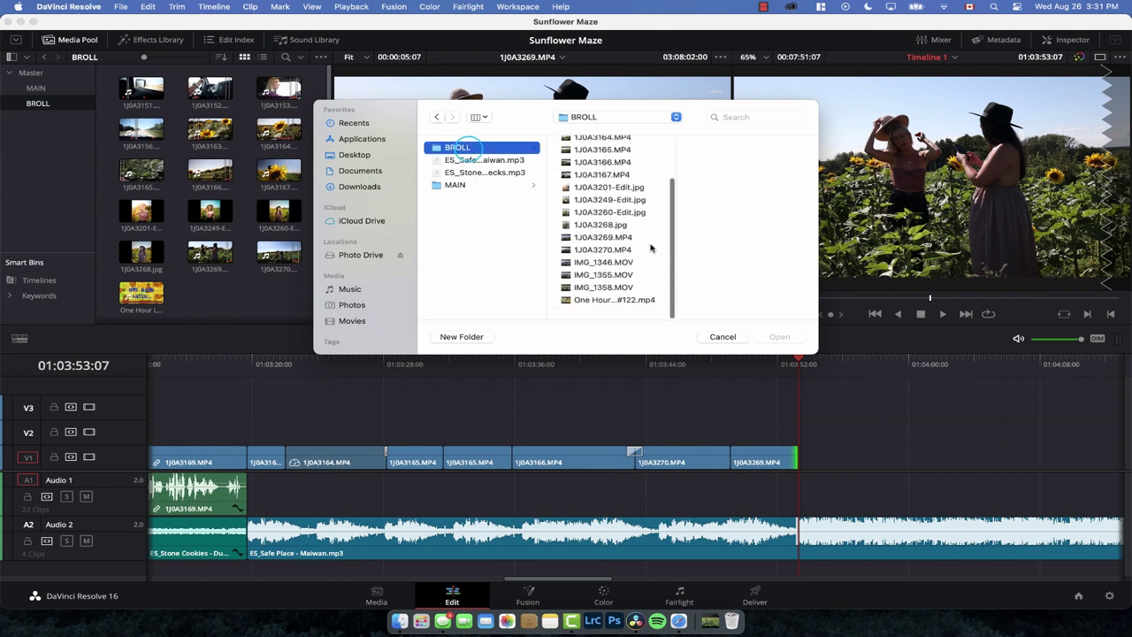
{"action": "left_click", "coordinate": [618, 270]}
{"action": "left_click", "coordinate": [609, 295], "text": "shift"}
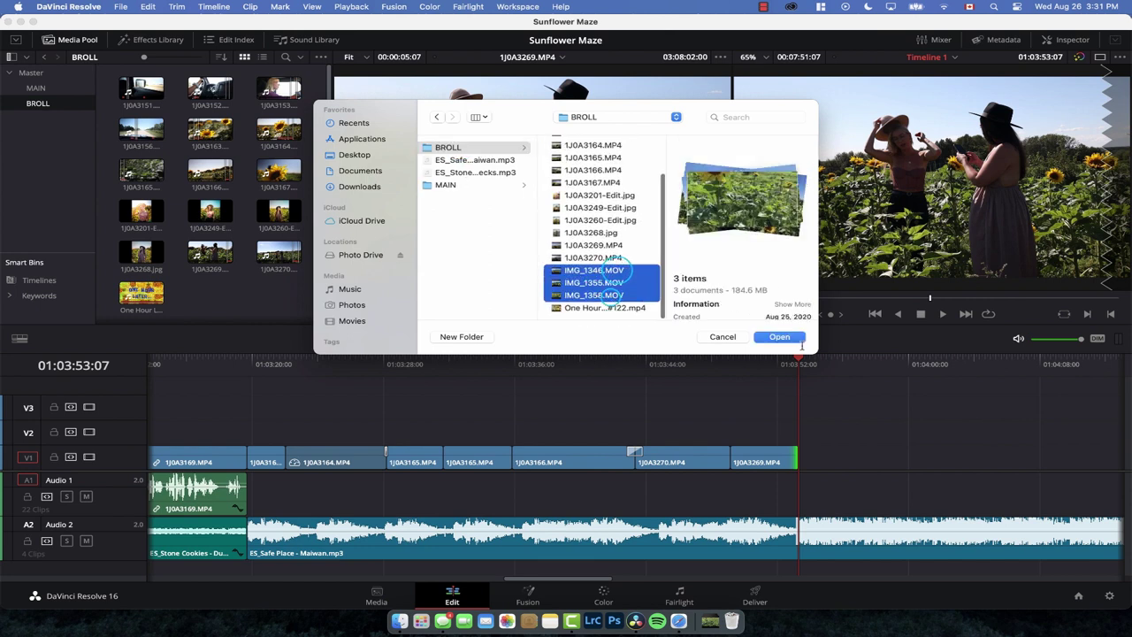
{"action": "left_click", "coordinate": [763, 342]}
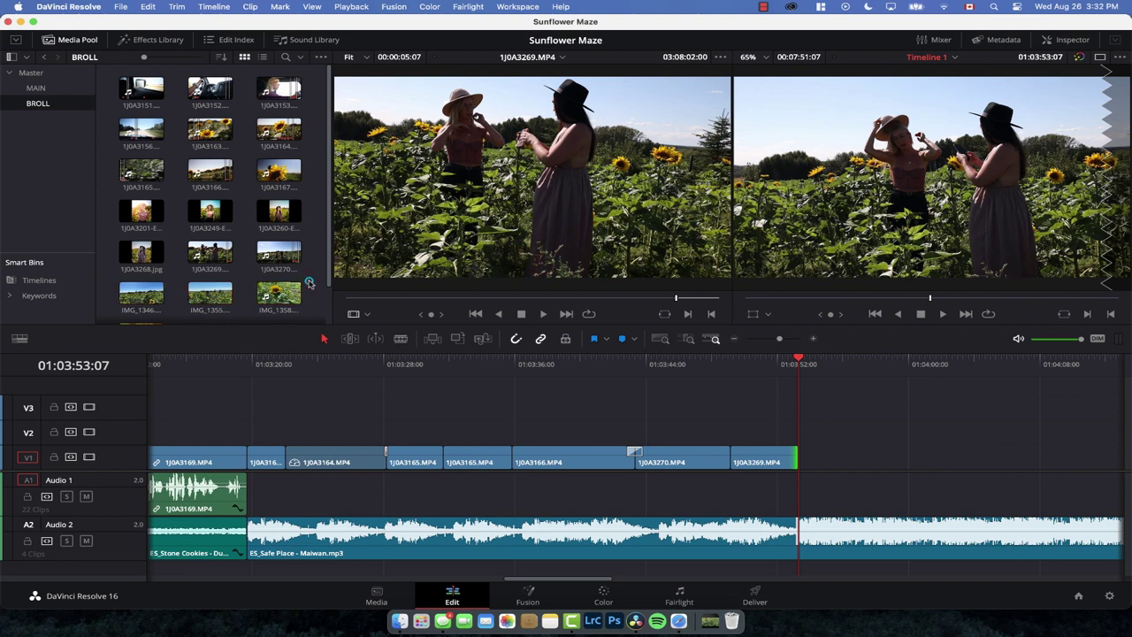
{"action": "scroll", "coordinate": [309, 281], "scroll_direction": "down", "scroll_amount": 1}
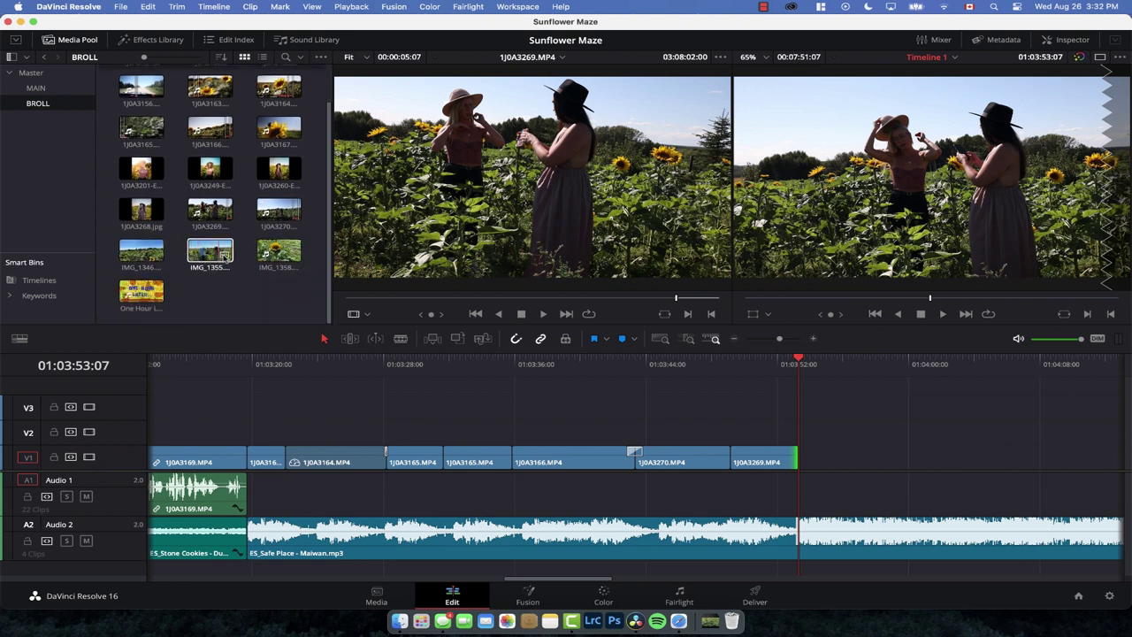
Mark an In point on IMG_1358 and place it video-only after 1J0A3269 on V1.
{"action": "left_click", "coordinate": [282, 253]}
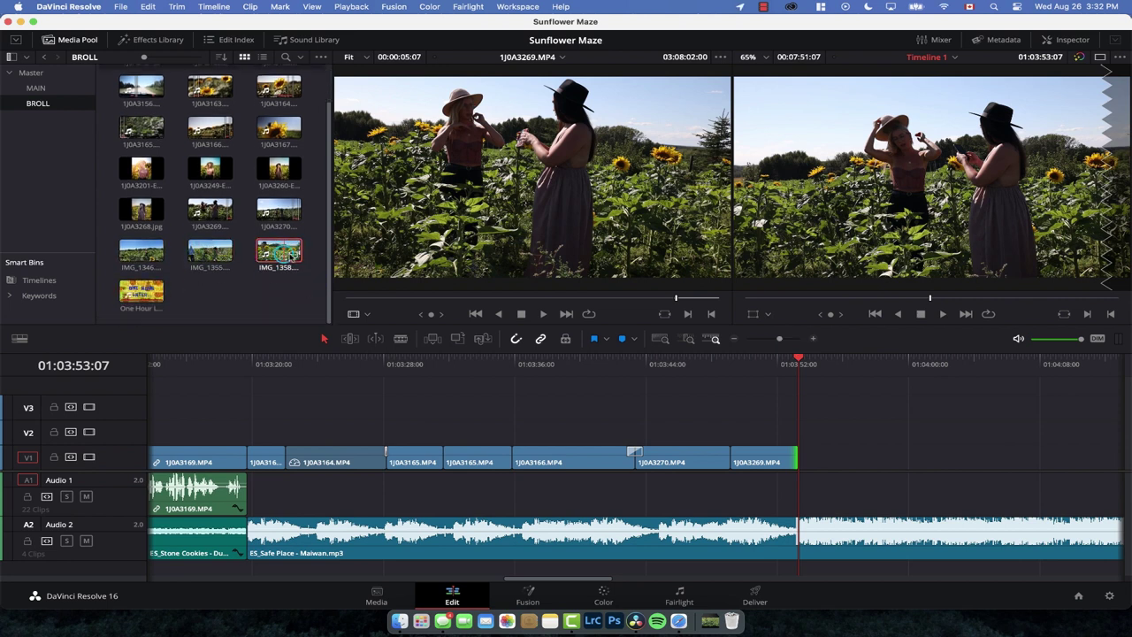
{"action": "double_click", "coordinate": [274, 252]}
{"action": "mouse_move", "coordinate": [371, 298]}
{"action": "left_mouse_down"}
{"action": "mouse_move", "coordinate": [454, 300]}
{"action": "mouse_move", "coordinate": [425, 298]}
{"action": "left_mouse_up"}
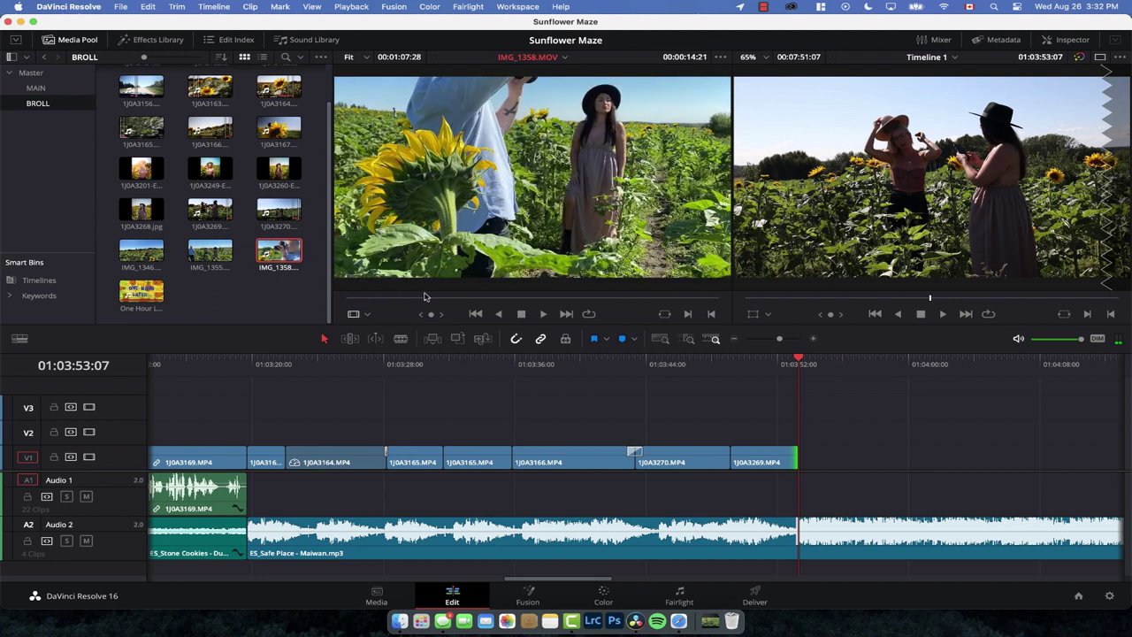
{"action": "key", "text": "i"}
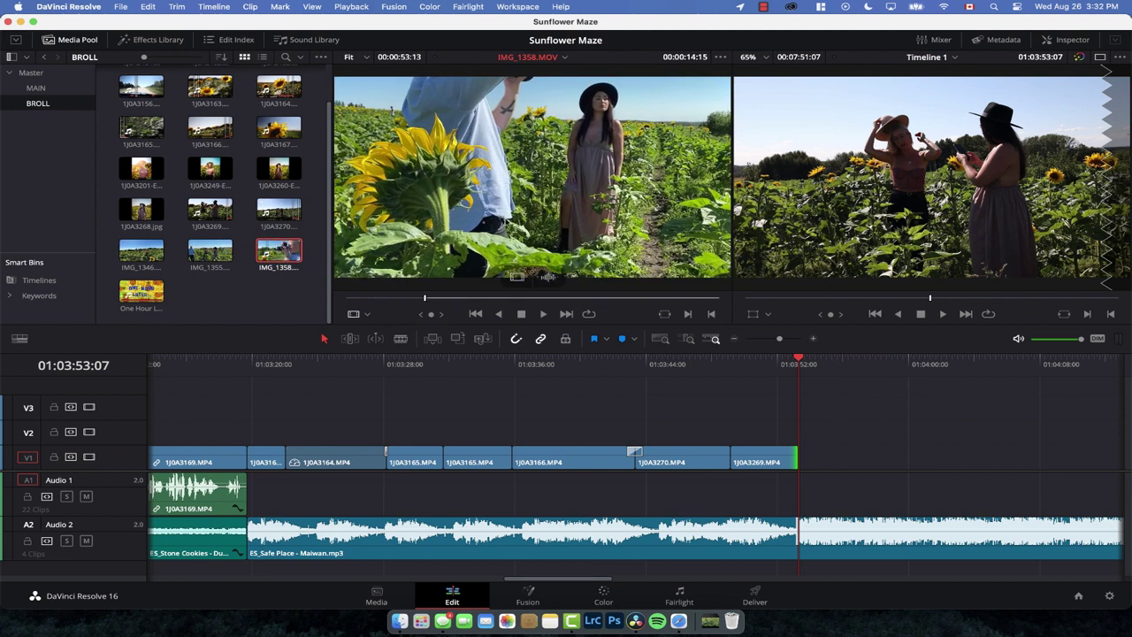
{"action": "left_click_drag", "start_coordinate": [505, 221], "coordinate": [810, 463]}
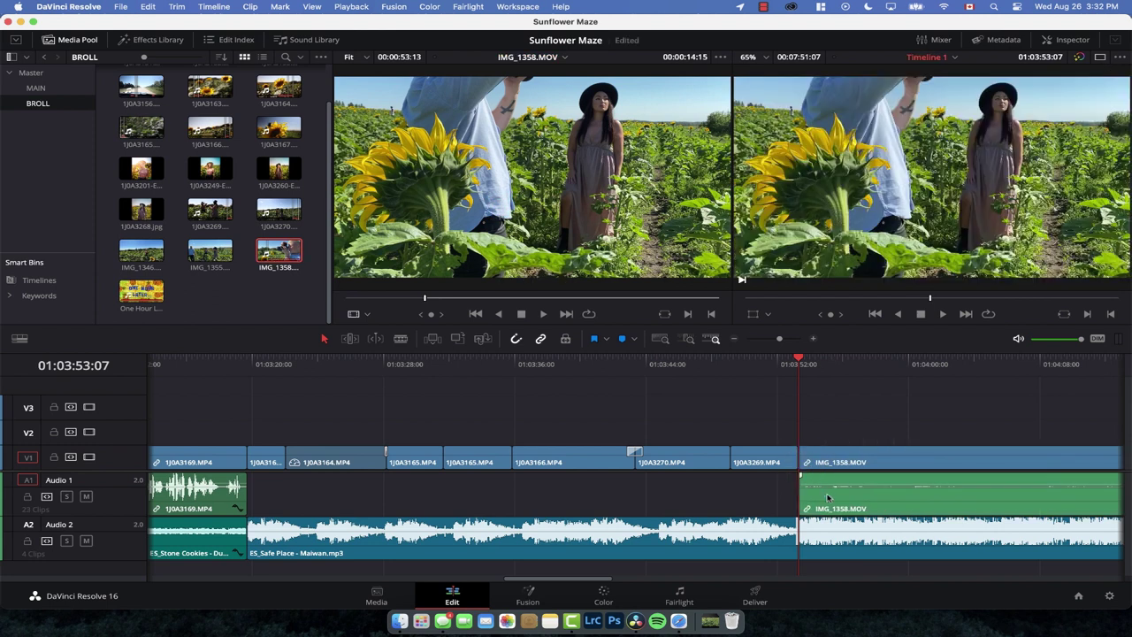
{"action": "left_click", "coordinate": [785, 364]}
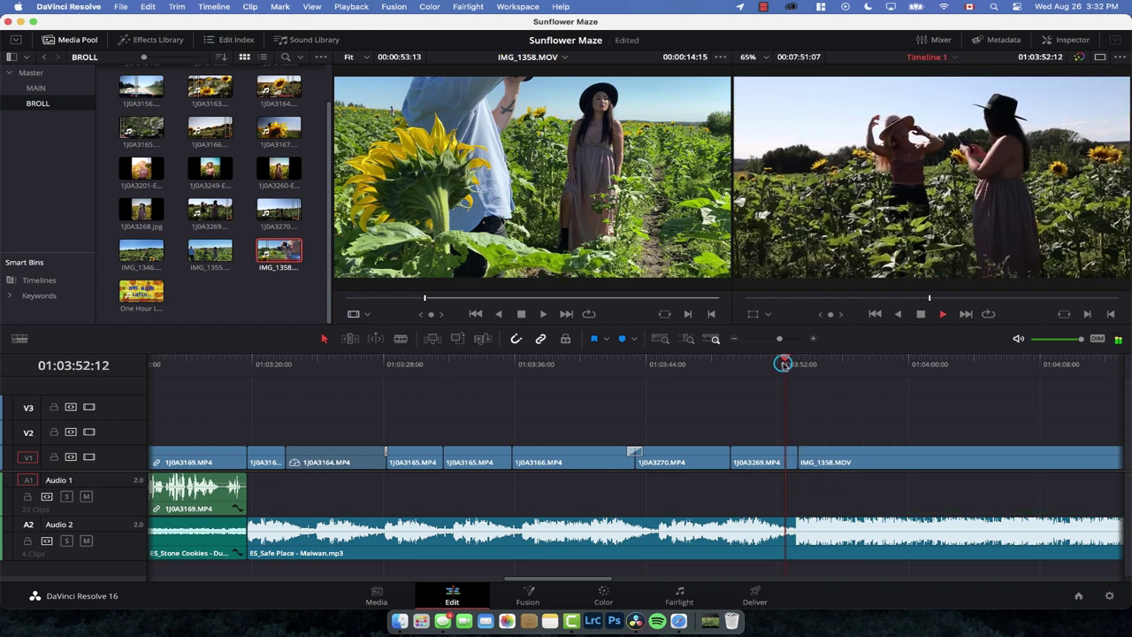
{"action": "key", "text": "space"}
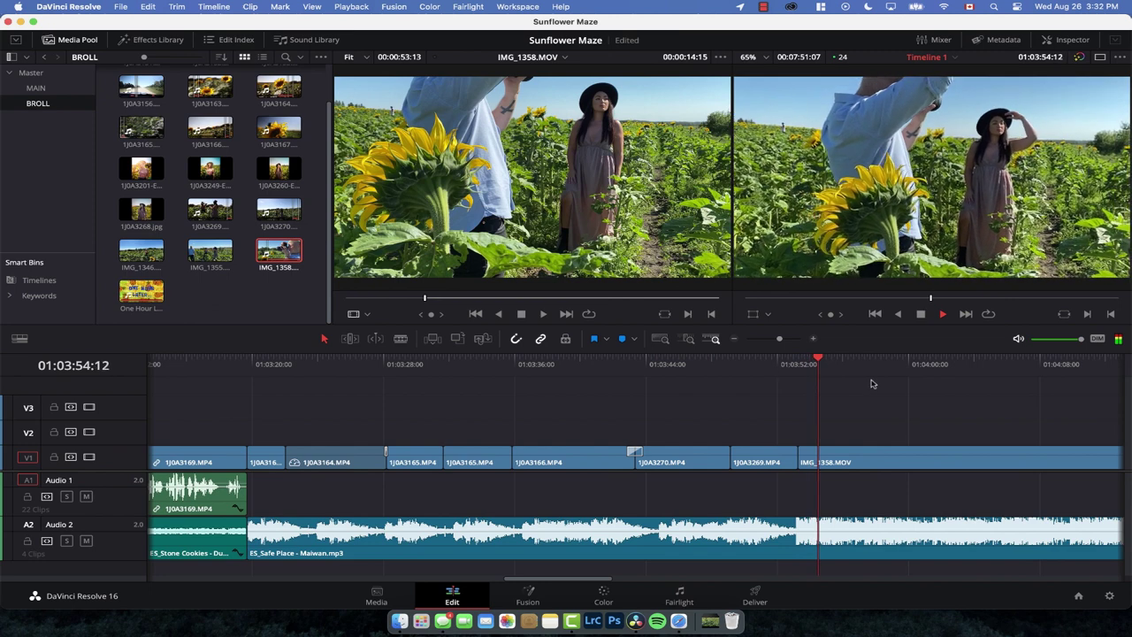
{"action": "scroll", "coordinate": [871, 383], "scroll_direction": "right", "scroll_amount": 4}
{"action": "scroll", "coordinate": [871, 383], "scroll_direction": "right", "scroll_amount": 4}
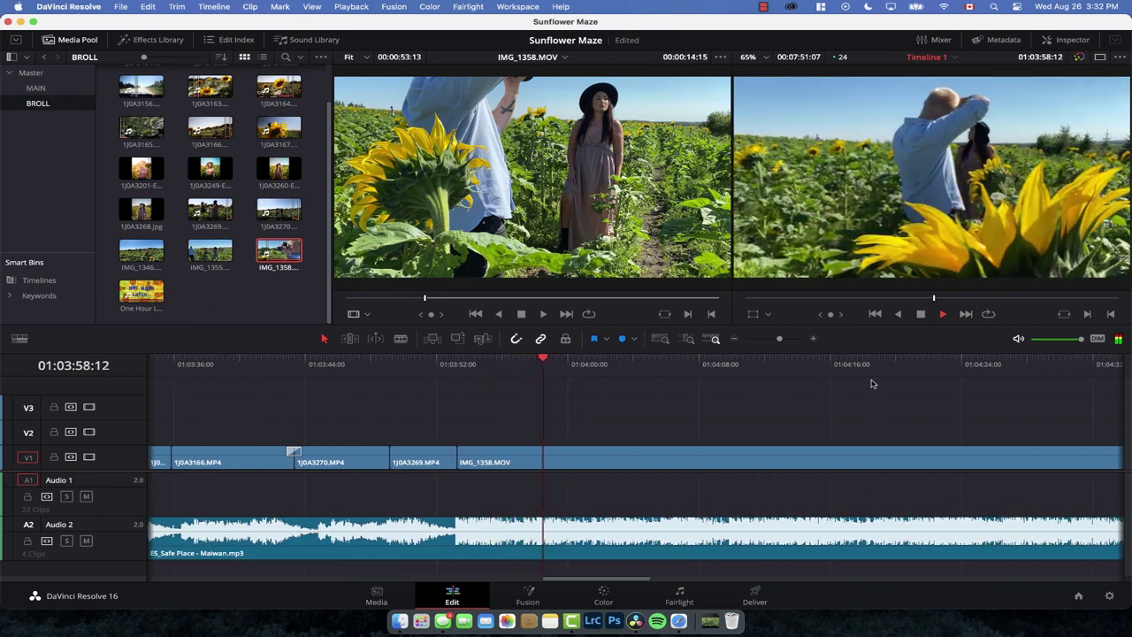
{"action": "key", "text": "space"}
Turn on stacked timeline tabs and show the Master bin's BROLL and MAIN bins.
{"action": "left_click", "coordinate": [21, 339]}
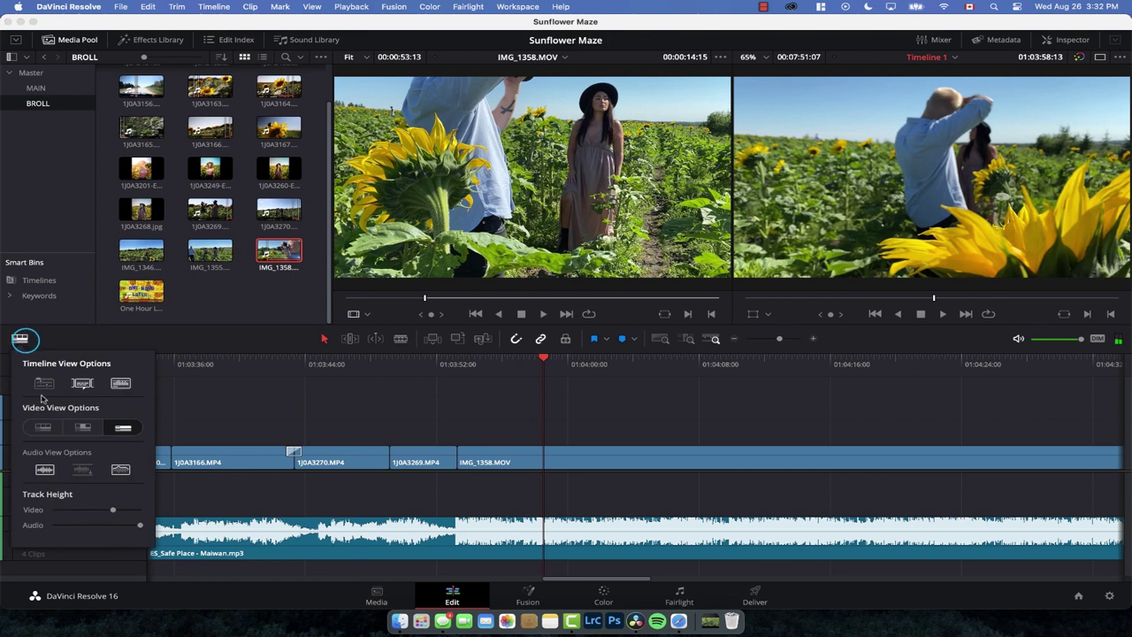
{"action": "left_click", "coordinate": [41, 387]}
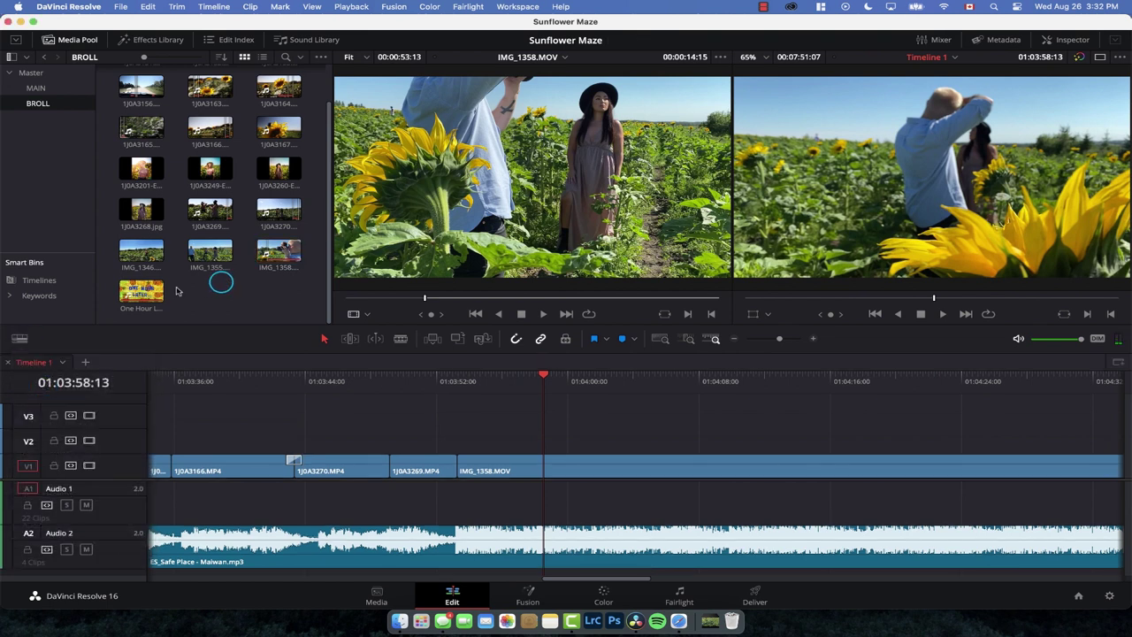
{"action": "left_click", "coordinate": [39, 76]}
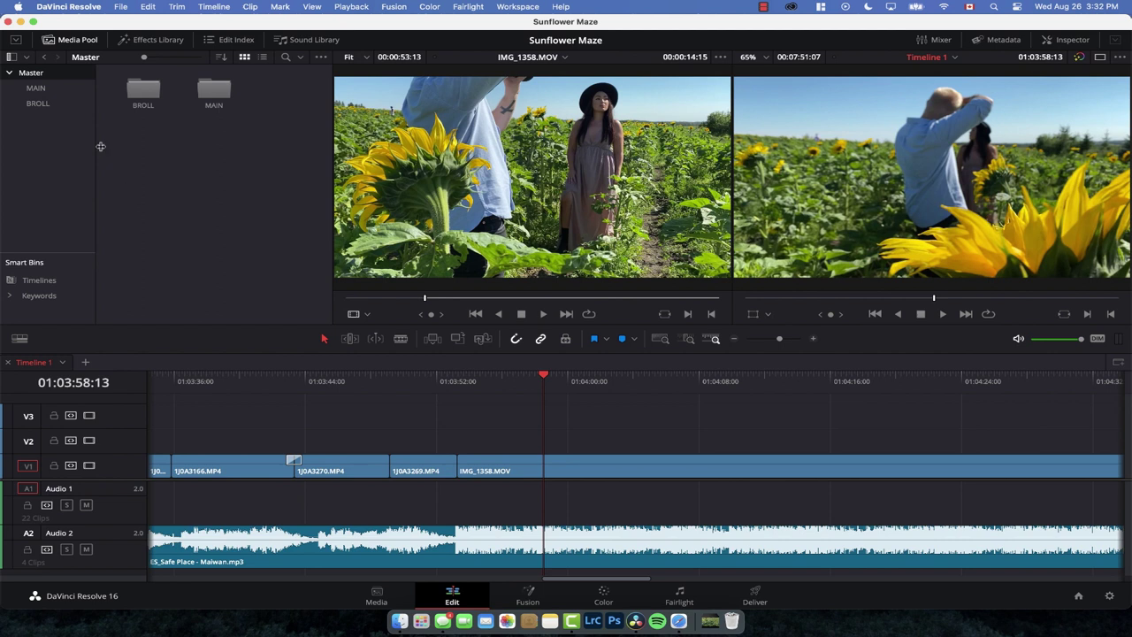
Create a new timeline named Photoedits from the bin's context menu.
{"action": "right_click", "coordinate": [175, 210]}
{"action": "mouse_move", "coordinate": [230, 222]}
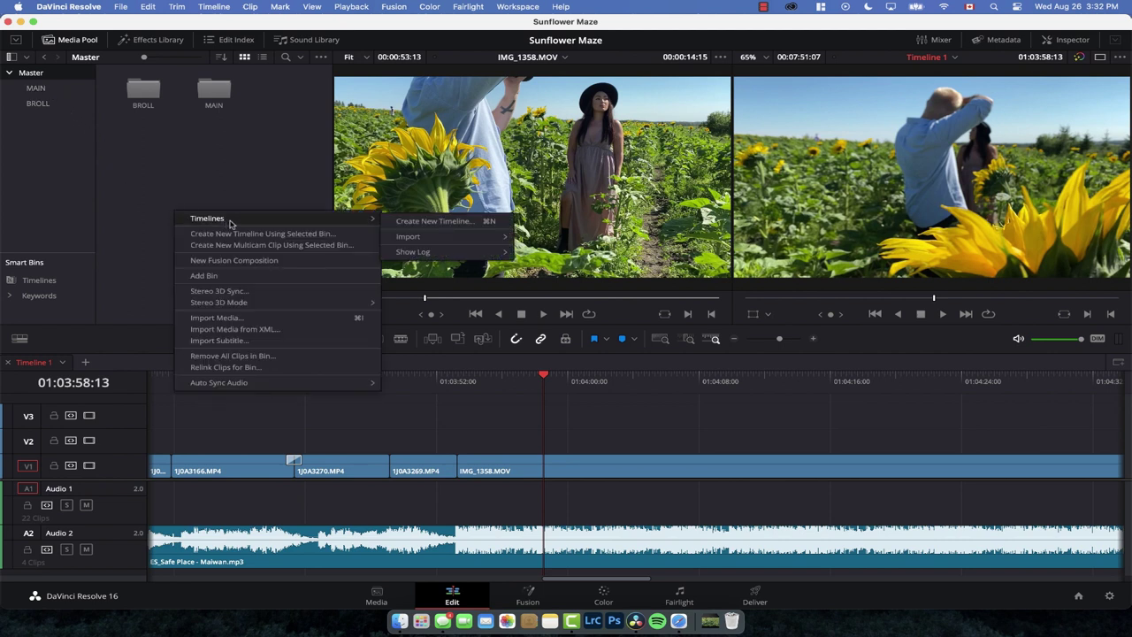
{"action": "left_click", "coordinate": [486, 221]}
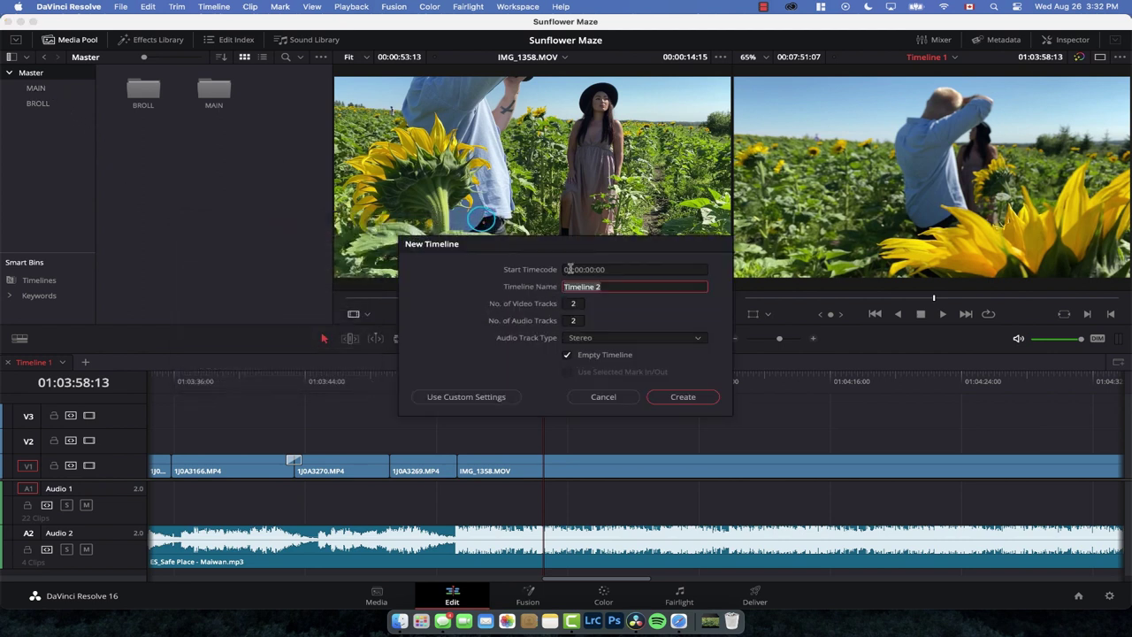
{"action": "type", "text": "Photoedits"}
{"action": "key", "text": "Return"}
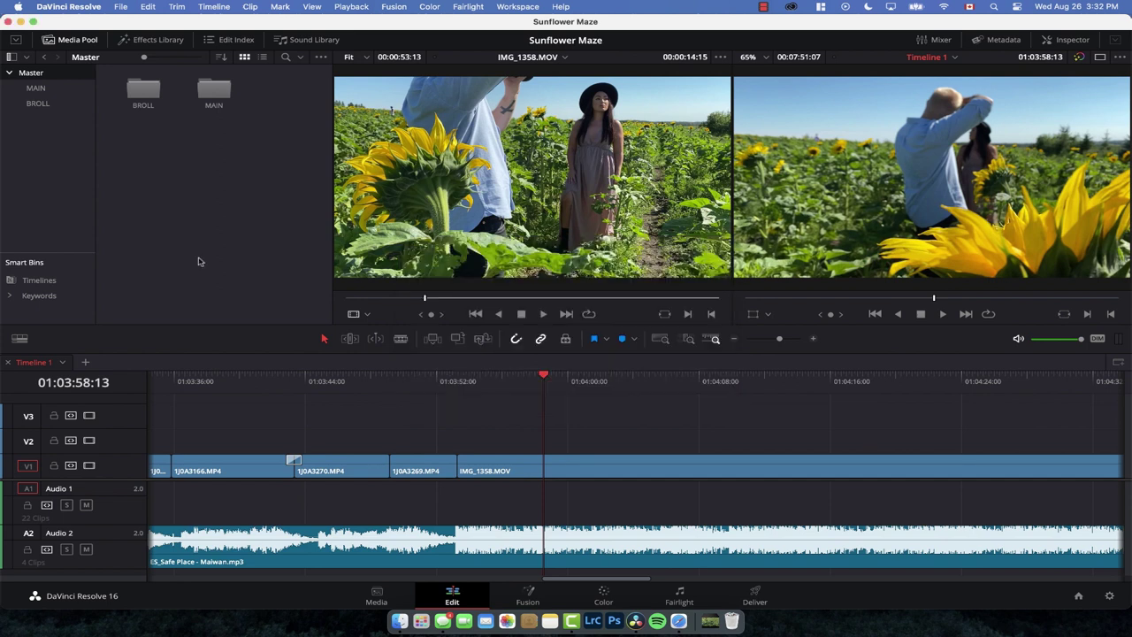
Put photo 1J0A3260-Edit.jpg from BROLL on V1 and set its Zoom to 0.740.
{"action": "double_click", "coordinate": [144, 91]}
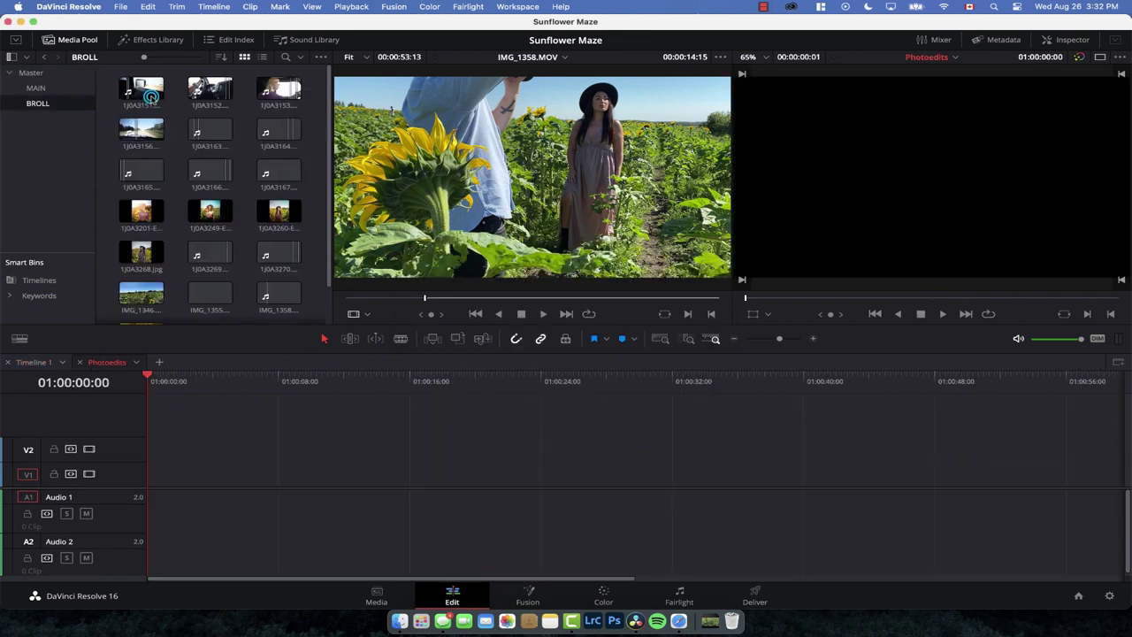
{"action": "scroll", "coordinate": [235, 191], "scroll_direction": "down", "scroll_amount": 2}
{"action": "left_click_drag", "start_coordinate": [277, 170], "coordinate": [154, 475]}
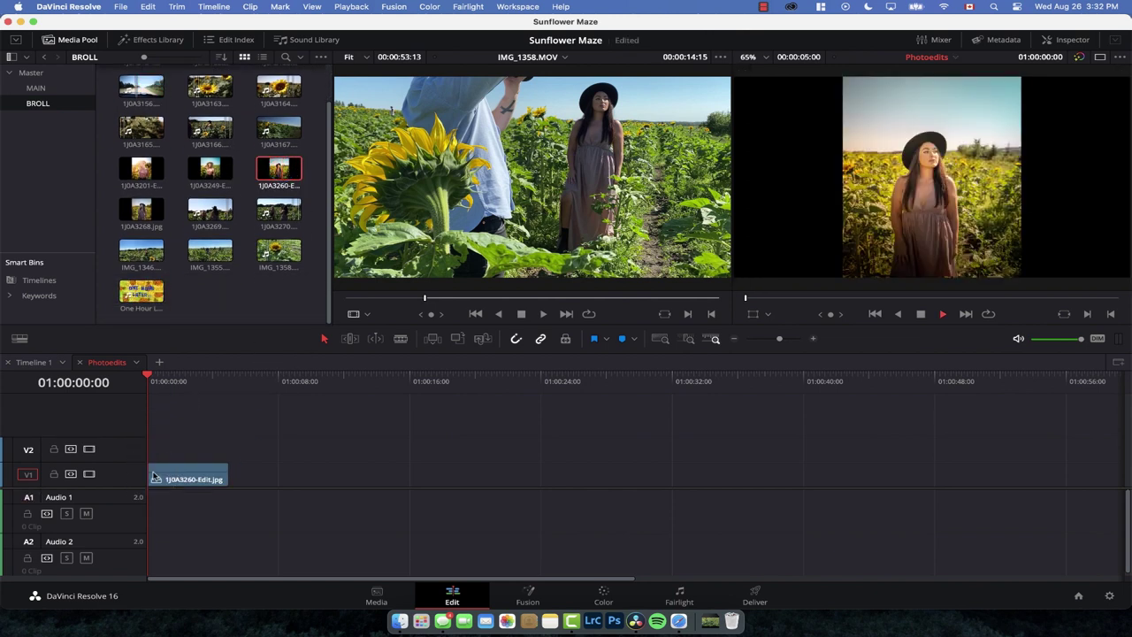
{"action": "left_click", "coordinate": [180, 479]}
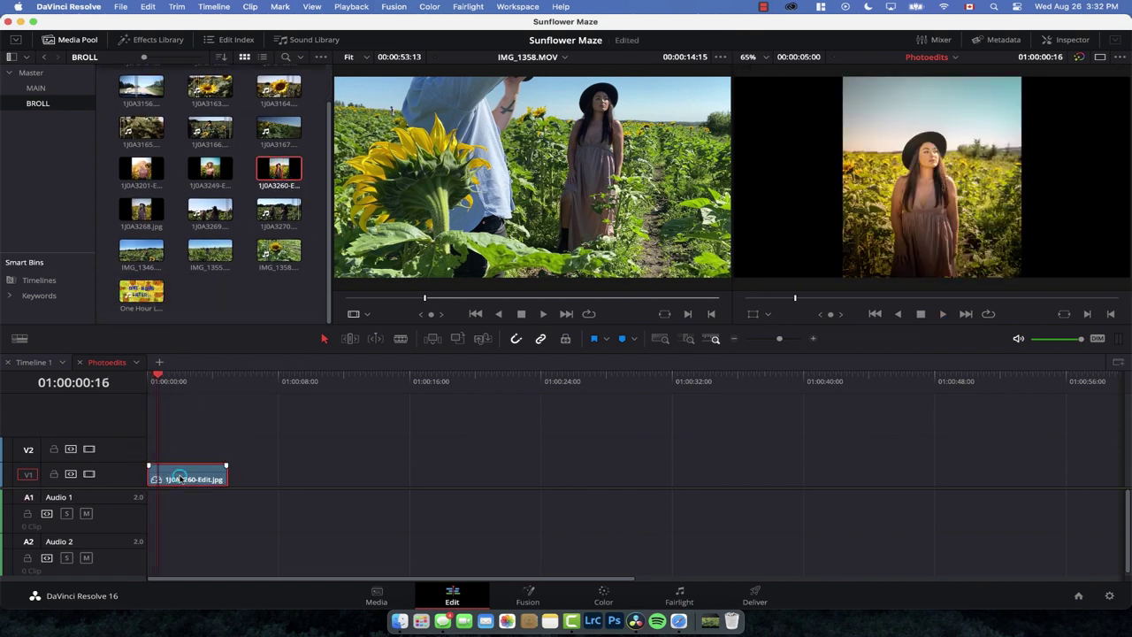
{"action": "left_click", "coordinate": [1068, 38]}
{"action": "scroll", "coordinate": [1000, 142], "scroll_direction": "up", "scroll_amount": 3}
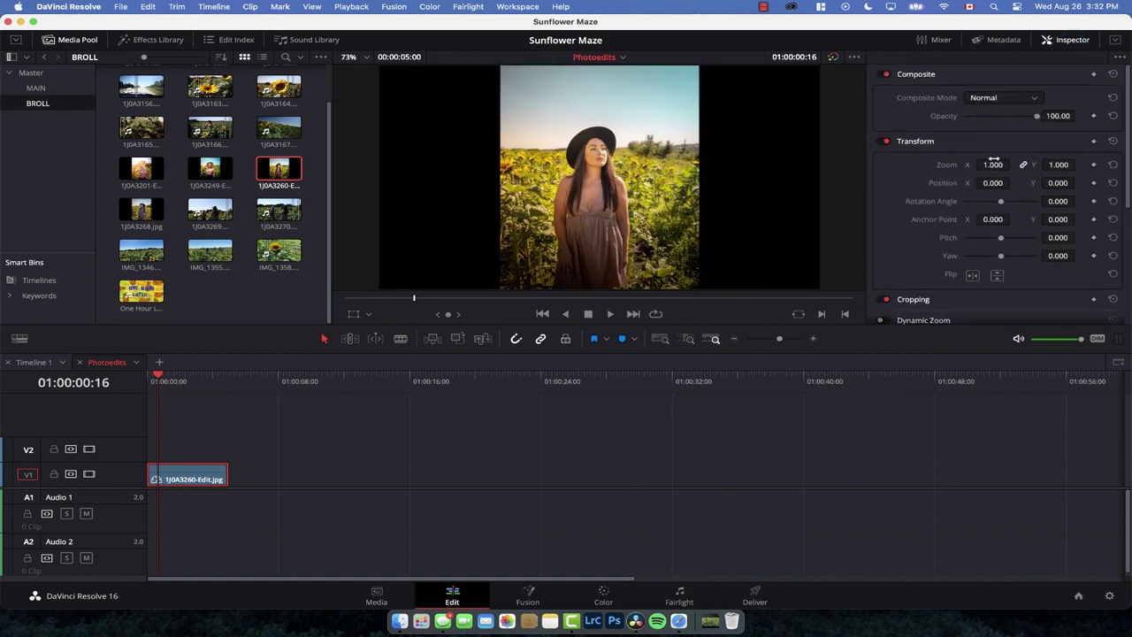
{"action": "left_click_drag", "start_coordinate": [992, 164], "coordinate": [991, 164]}
{"action": "type", "text": "0.740"}
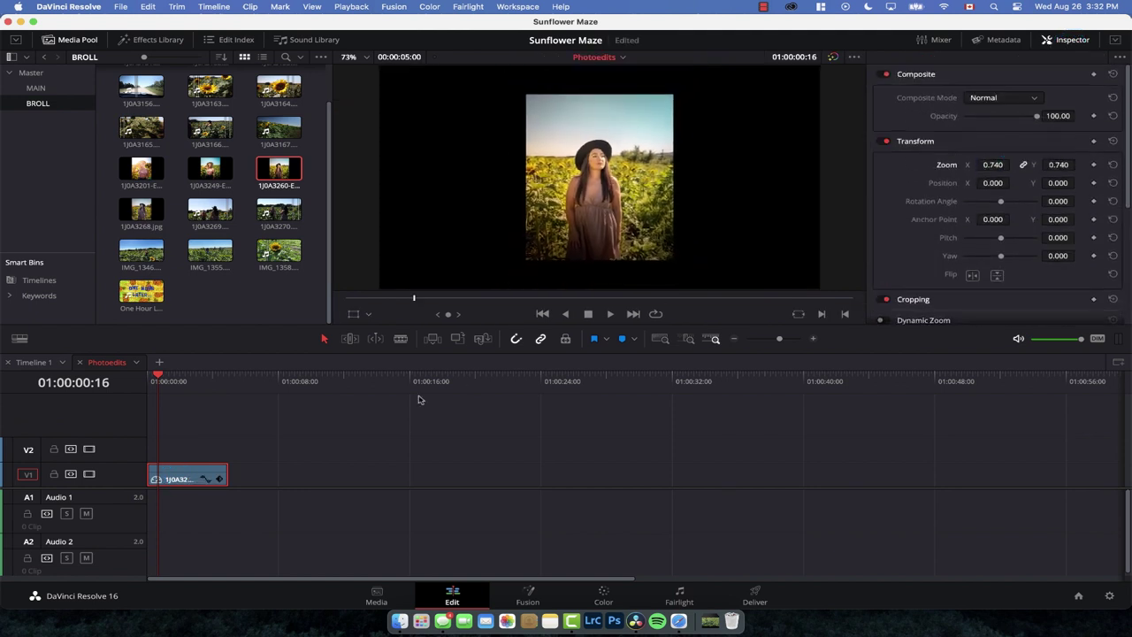
Move the photo clip up to V2, aligned with the timeline start.
{"action": "mouse_move", "coordinate": [199, 475]}
{"action": "left_mouse_down"}
{"action": "mouse_move", "coordinate": [151, 459]}
{"action": "mouse_move", "coordinate": [183, 452]}
{"action": "left_mouse_up"}
{"action": "left_click", "coordinate": [156, 379]}
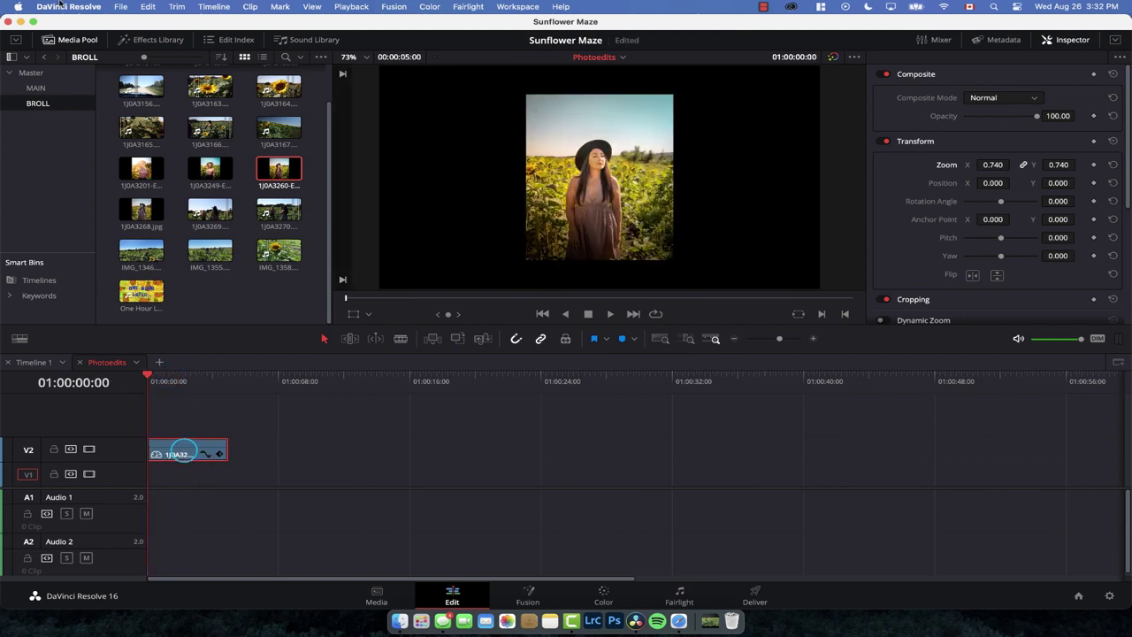
{"action": "left_click", "coordinate": [146, 39]}
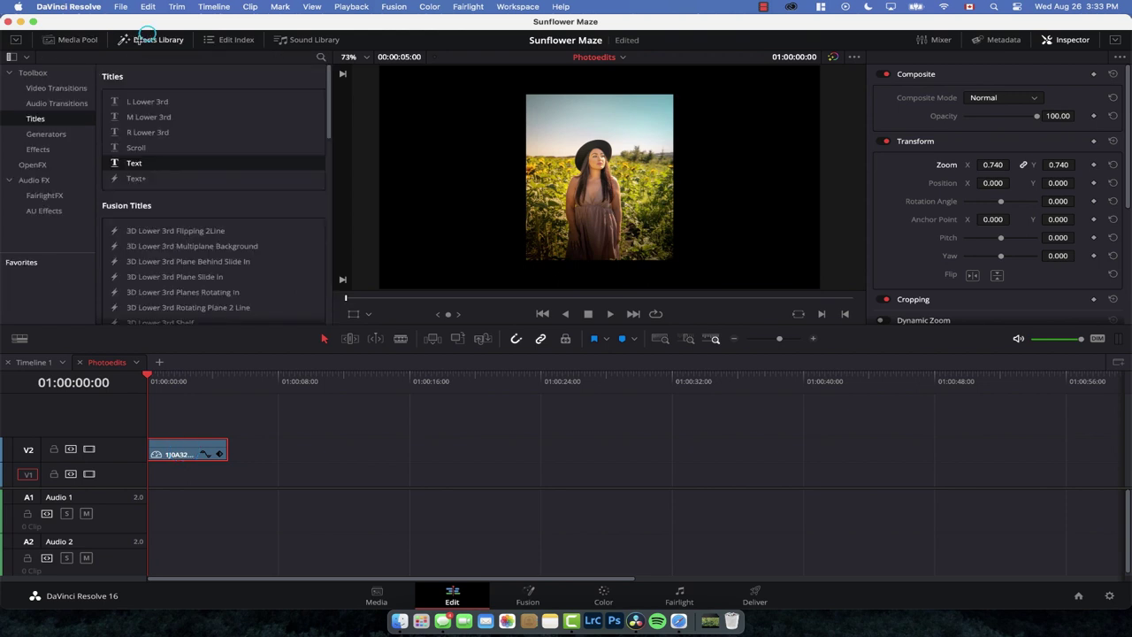
Add a Solid Color generator to V1 beneath the shrunken portrait photo.
{"action": "left_click", "coordinate": [49, 134]}
{"action": "left_click", "coordinate": [50, 147]}
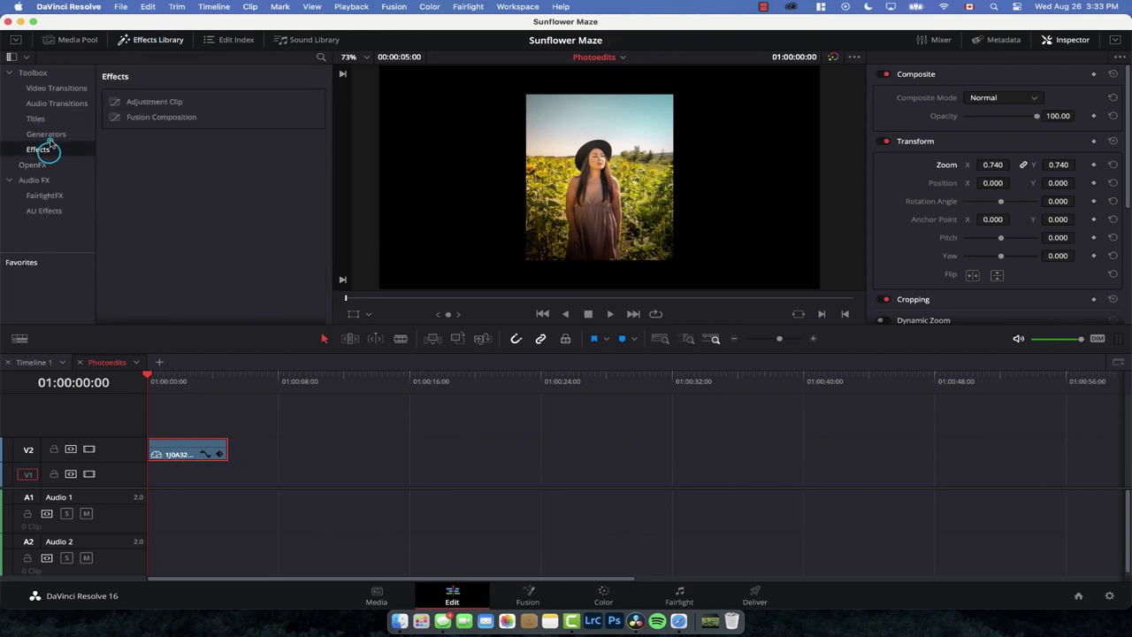
{"action": "left_click", "coordinate": [46, 133]}
{"action": "left_click_drag", "start_coordinate": [153, 195], "coordinate": [221, 477]}
{"action": "left_click", "coordinate": [202, 477]}
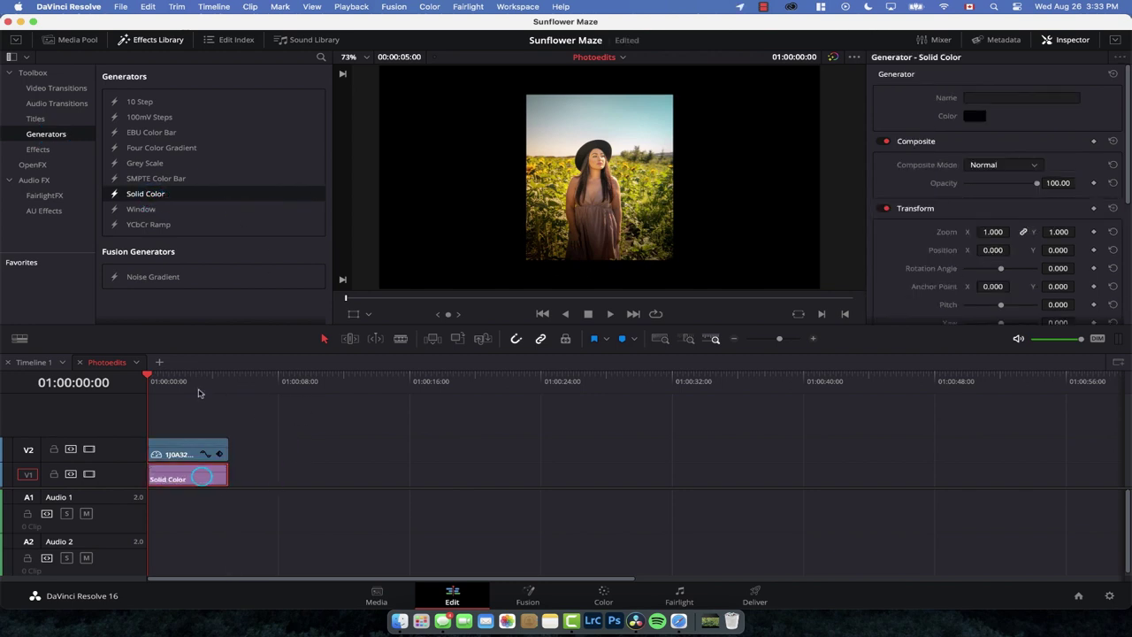
{"action": "left_click", "coordinate": [198, 389]}
Change the solid's colour from black to a light beige.
{"action": "left_click", "coordinate": [975, 121]}
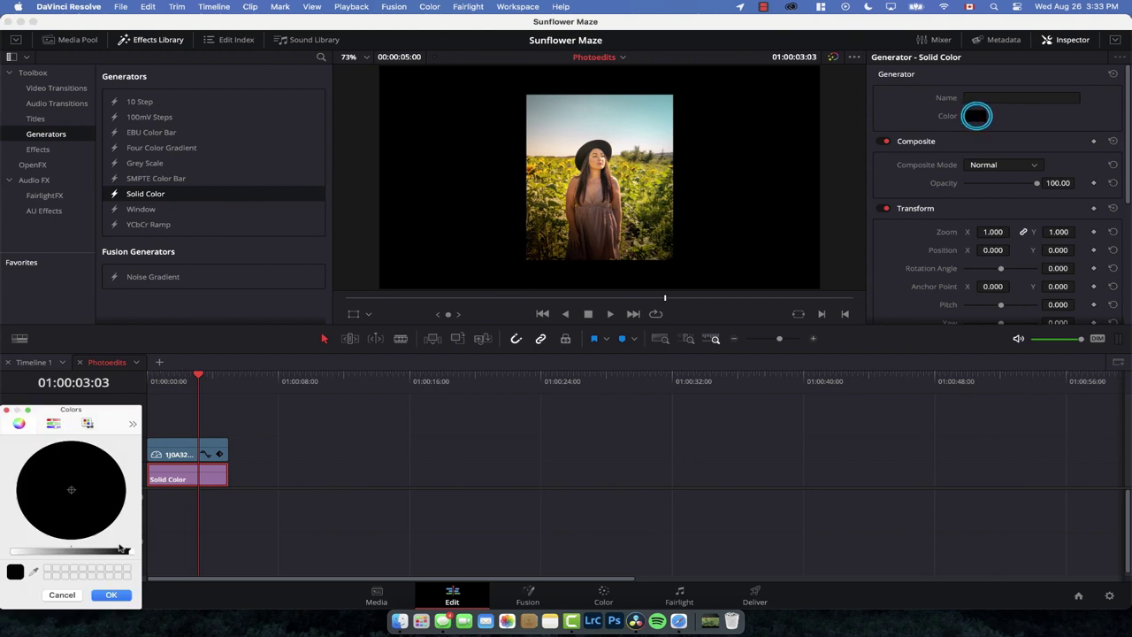
{"action": "left_click", "coordinate": [28, 551]}
{"action": "left_click_drag", "start_coordinate": [70, 495], "coordinate": [75, 489]}
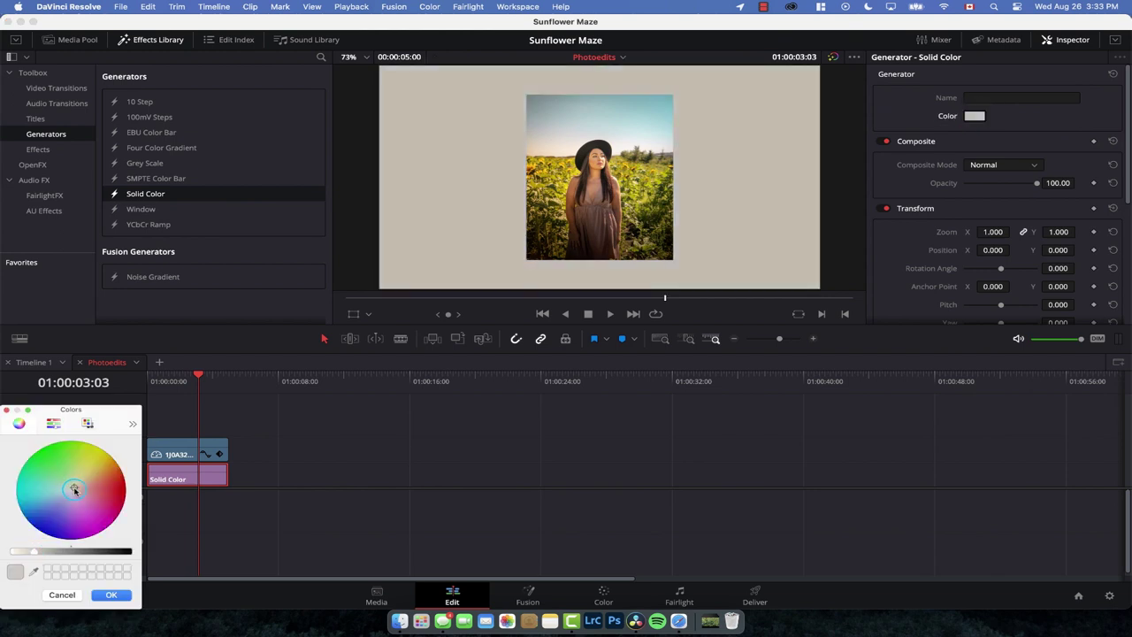
{"action": "left_click_drag", "start_coordinate": [28, 555], "coordinate": [23, 554]}
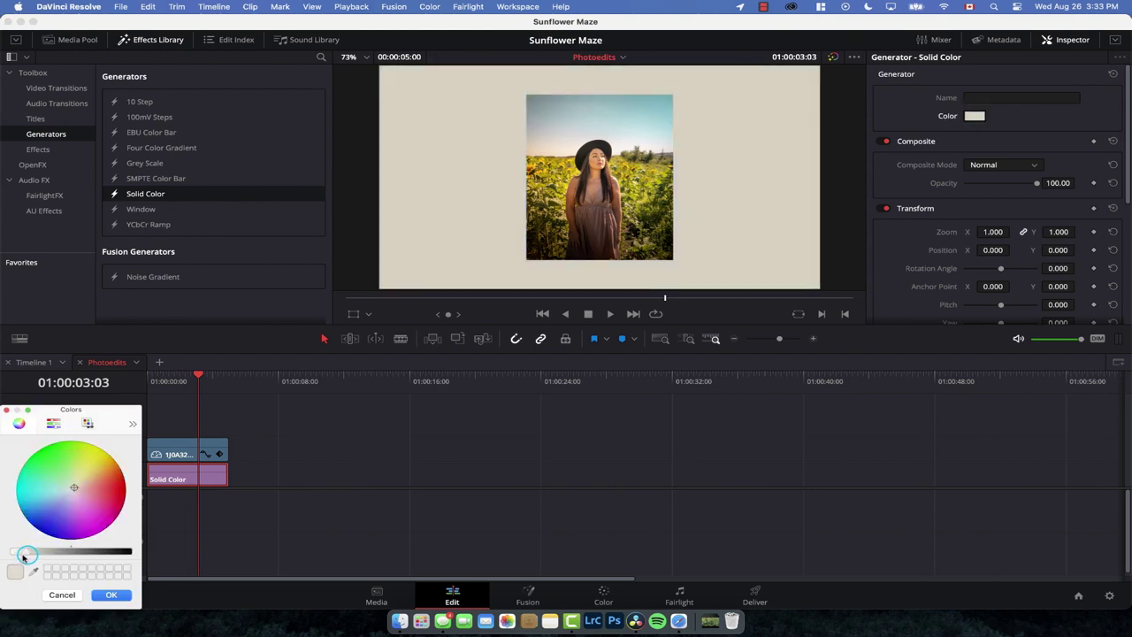
{"action": "left_click", "coordinate": [110, 595]}
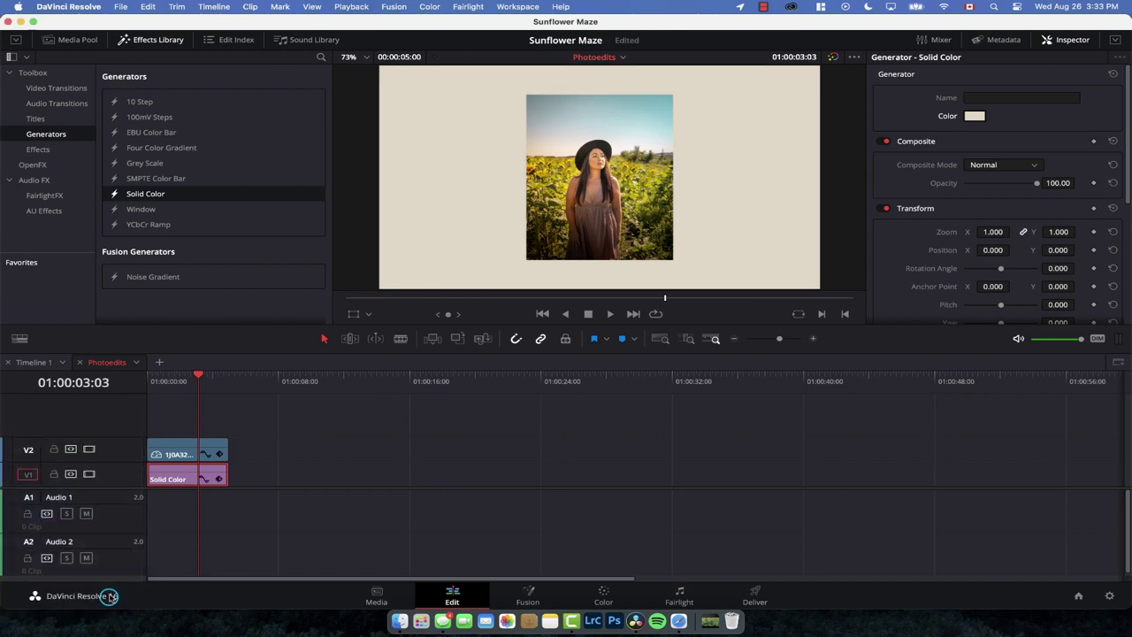
Select the photo on V2 and check its Inspector cropping settings, leaving them unchanged.
{"action": "left_click", "coordinate": [176, 454]}
{"action": "scroll", "coordinate": [973, 228], "scroll_direction": "down", "scroll_amount": 3}
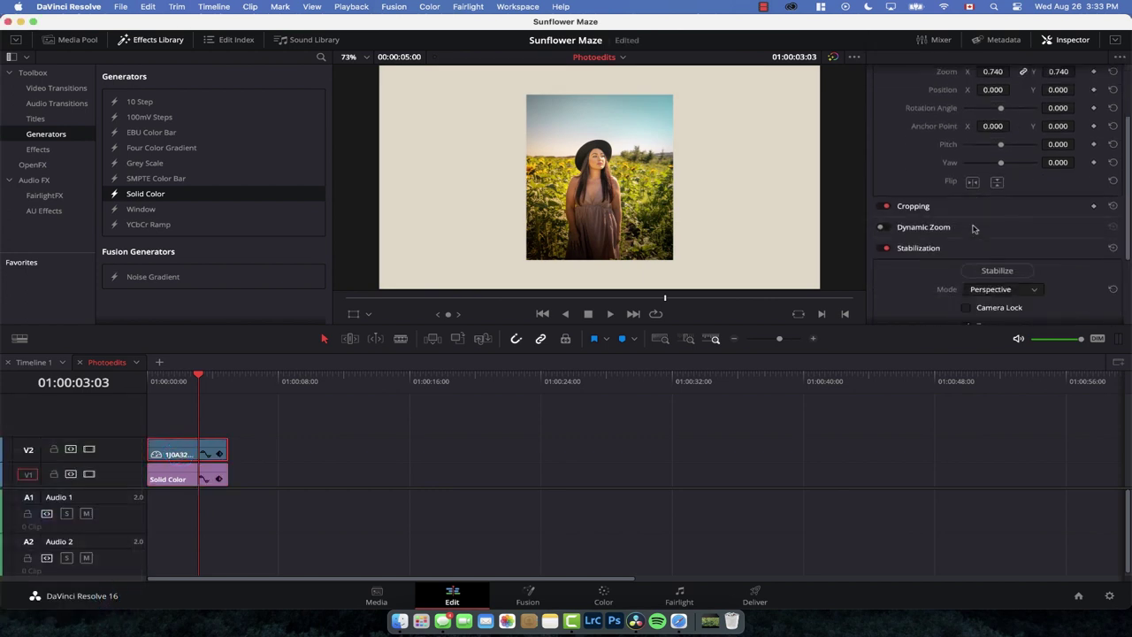
{"action": "scroll", "coordinate": [972, 228], "scroll_direction": "down", "scroll_amount": 3}
{"action": "scroll", "coordinate": [973, 228], "scroll_direction": "down", "scroll_amount": 1}
{"action": "scroll", "coordinate": [973, 228], "scroll_direction": "up", "scroll_amount": 5}
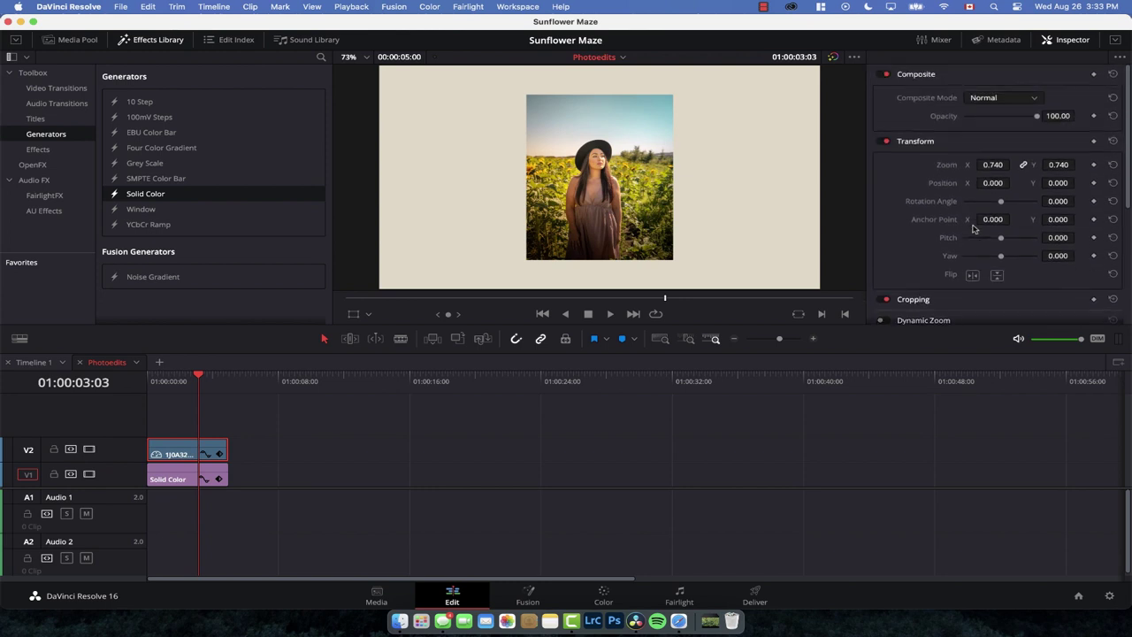
{"action": "scroll", "coordinate": [973, 228], "scroll_direction": "down", "scroll_amount": 5}
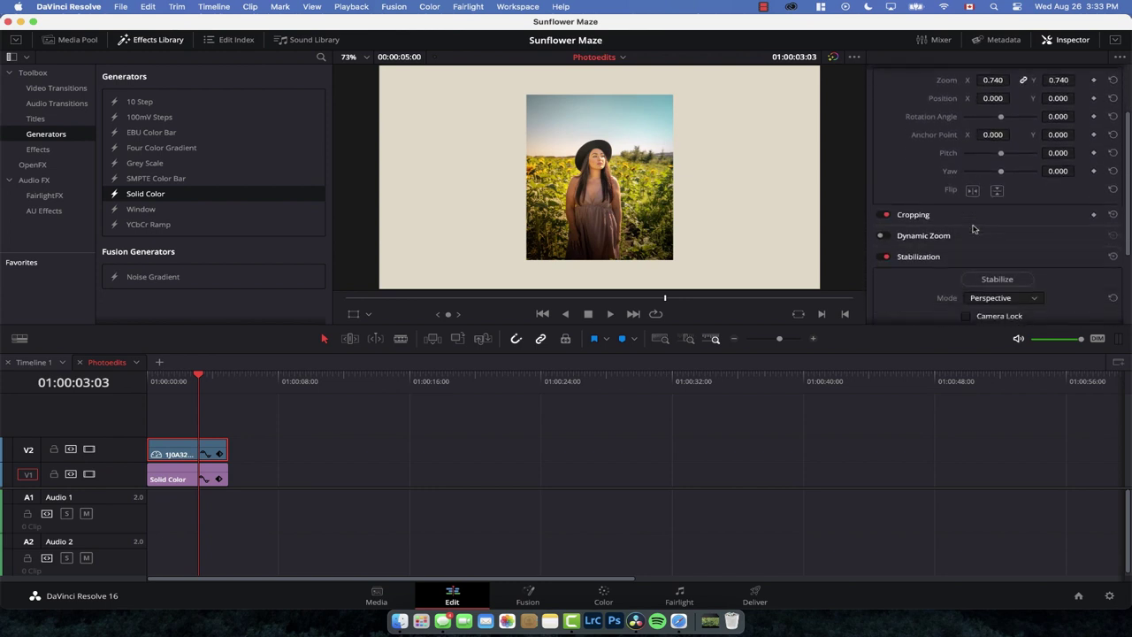
{"action": "left_click", "coordinate": [916, 143]}
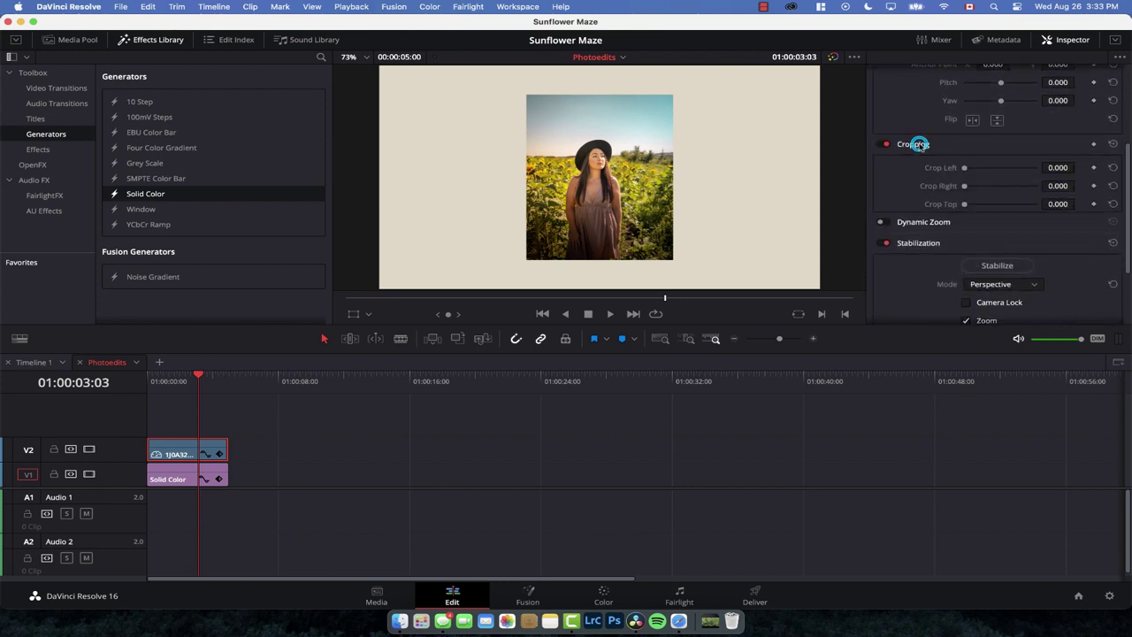
{"action": "left_click", "coordinate": [915, 143]}
{"action": "scroll", "coordinate": [966, 250], "scroll_direction": "down", "scroll_amount": 2}
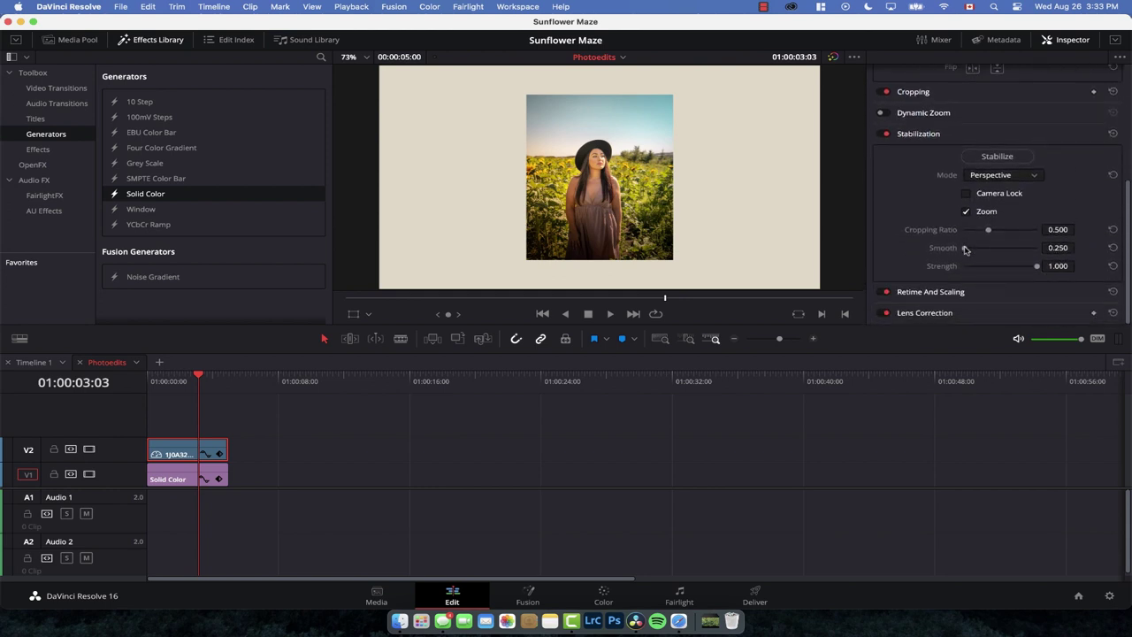
{"action": "scroll", "coordinate": [965, 251], "scroll_direction": "up", "scroll_amount": 6}
Move the photo to V3, then add a second Solid Color on V2 with unlinked zoom, about 0.360 wide.
{"action": "left_click_drag", "start_coordinate": [190, 455], "coordinate": [189, 430]}
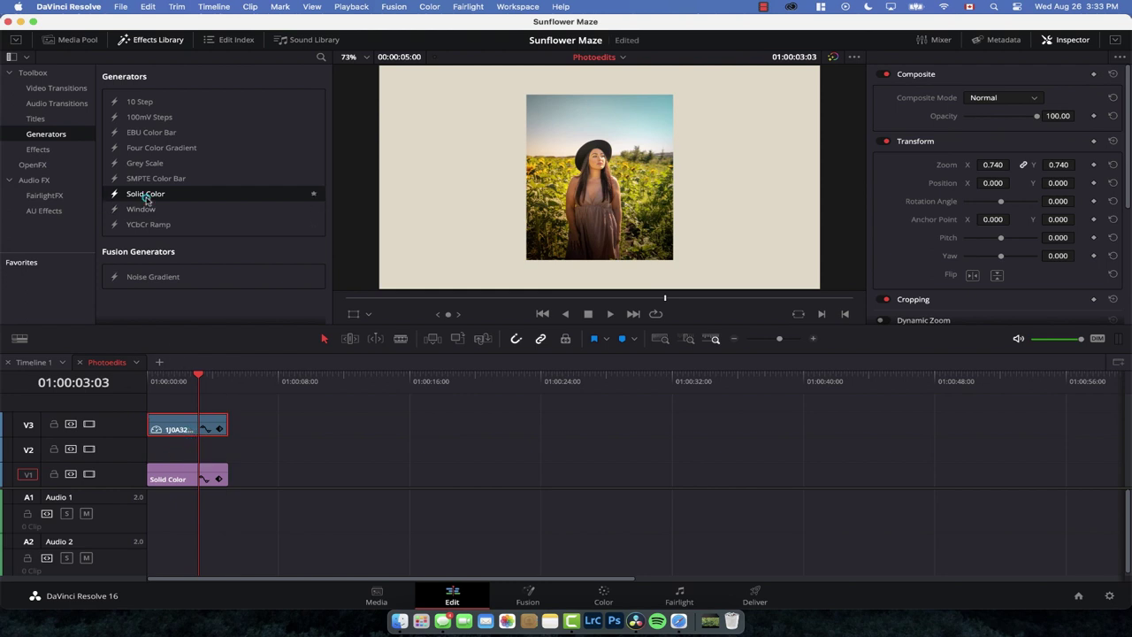
{"action": "left_click_drag", "start_coordinate": [146, 197], "coordinate": [181, 453]}
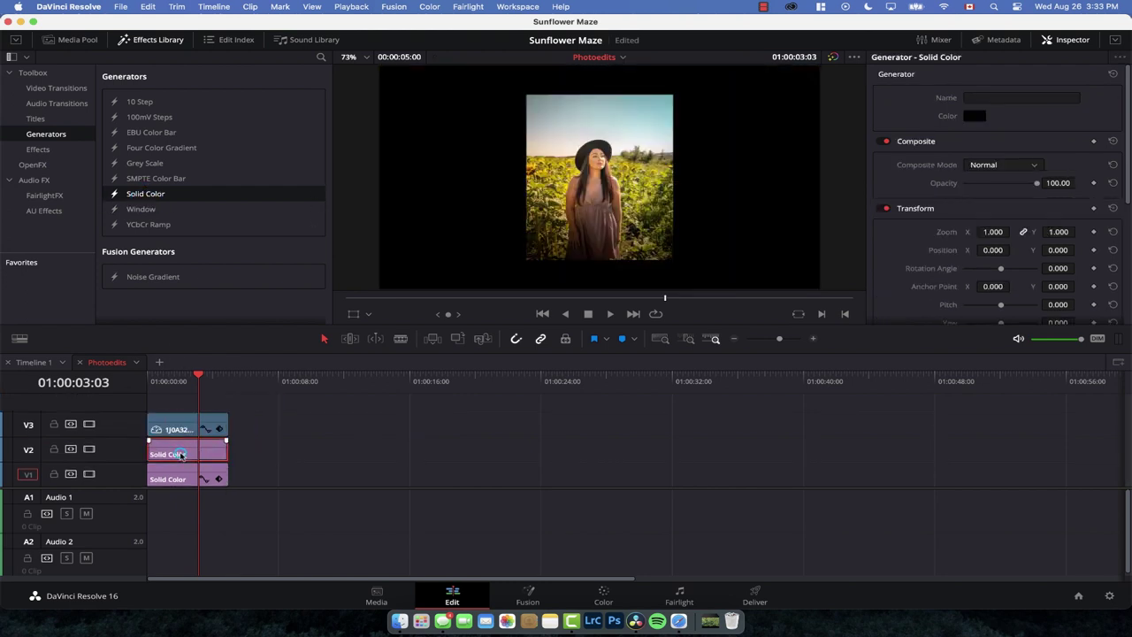
{"action": "left_click_drag", "start_coordinate": [999, 231], "coordinate": [995, 231]}
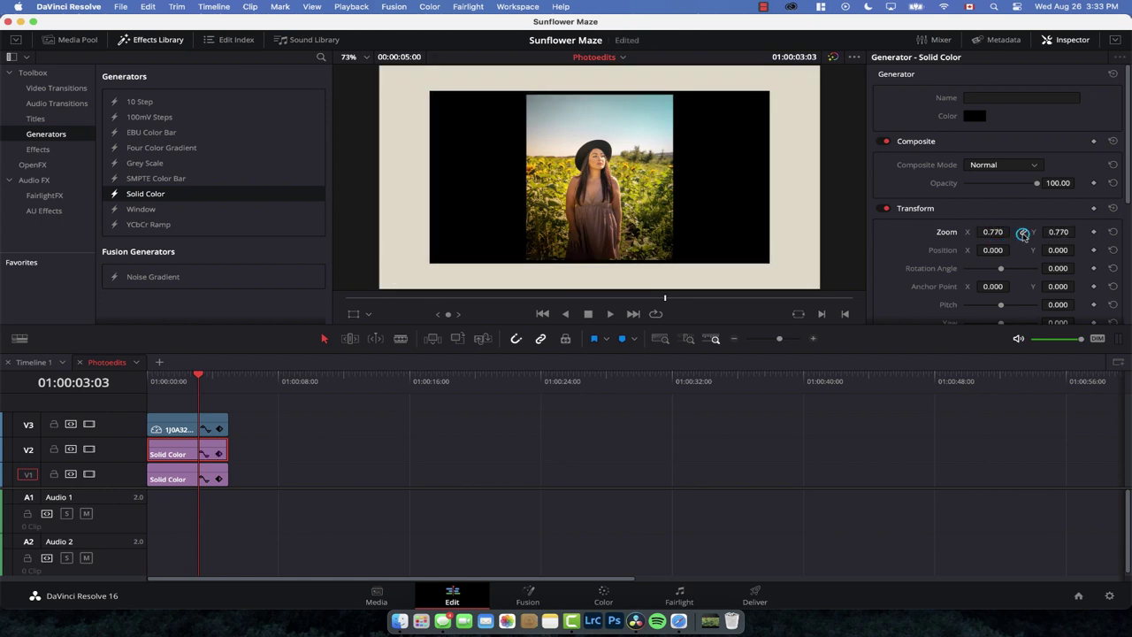
{"action": "left_click", "coordinate": [1022, 234]}
{"action": "mouse_move", "coordinate": [1060, 231]}
{"action": "left_mouse_down"}
{"action": "mouse_move", "coordinate": [1070, 232]}
{"action": "mouse_move", "coordinate": [1060, 232]}
{"action": "left_mouse_up"}
{"action": "left_click_drag", "start_coordinate": [992, 231], "coordinate": [995, 232]}
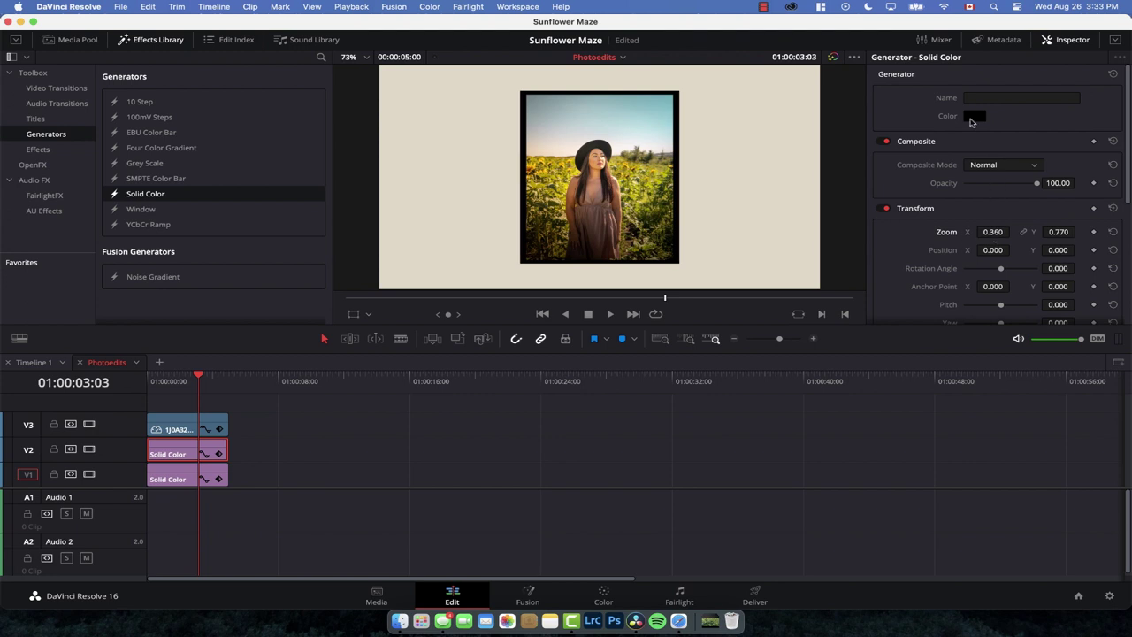
Make the frame solid white and fine-tune its size to about 0.360 by 0.790.
{"action": "left_click", "coordinate": [970, 119]}
{"action": "left_click_drag", "start_coordinate": [46, 552], "coordinate": [3, 556]}
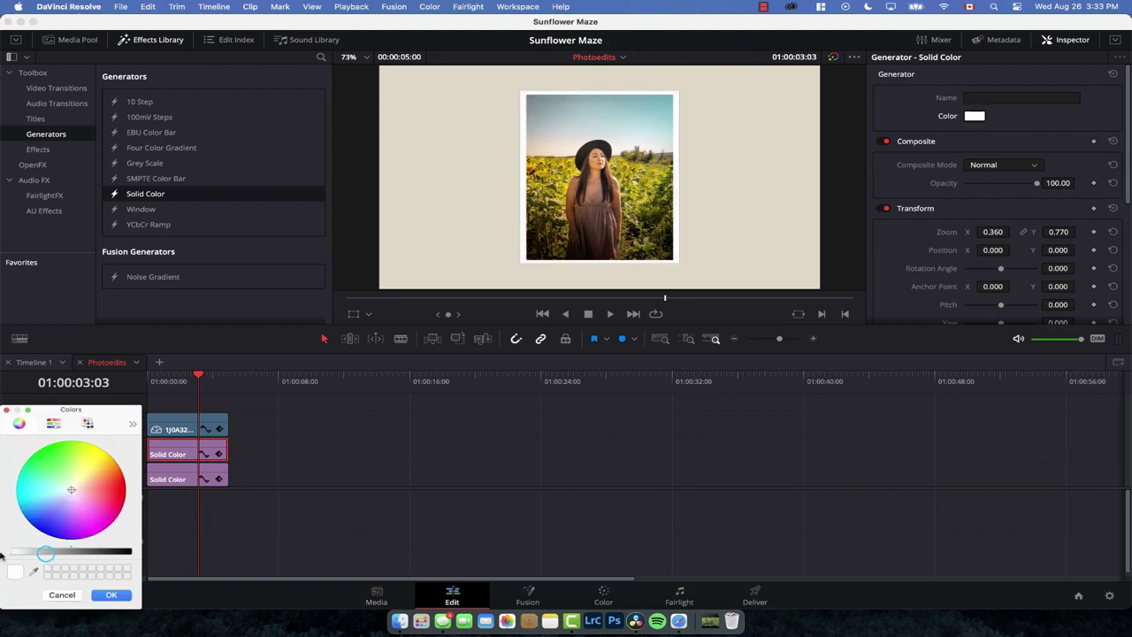
{"action": "left_click", "coordinate": [112, 594]}
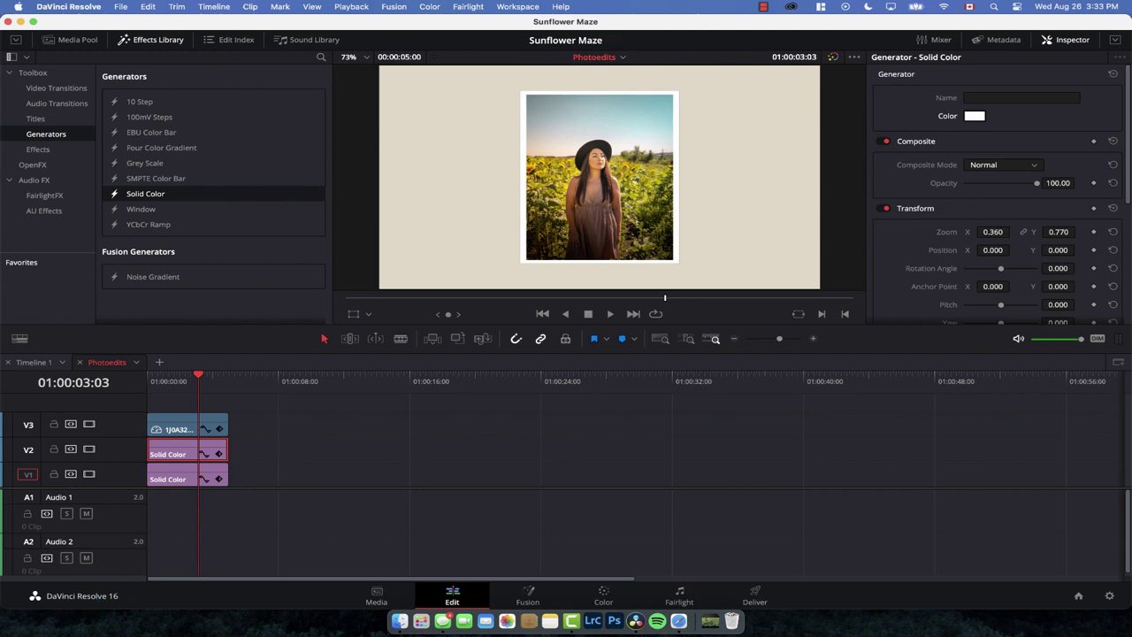
{"action": "left_click_drag", "start_coordinate": [993, 232], "coordinate": [1013, 231]}
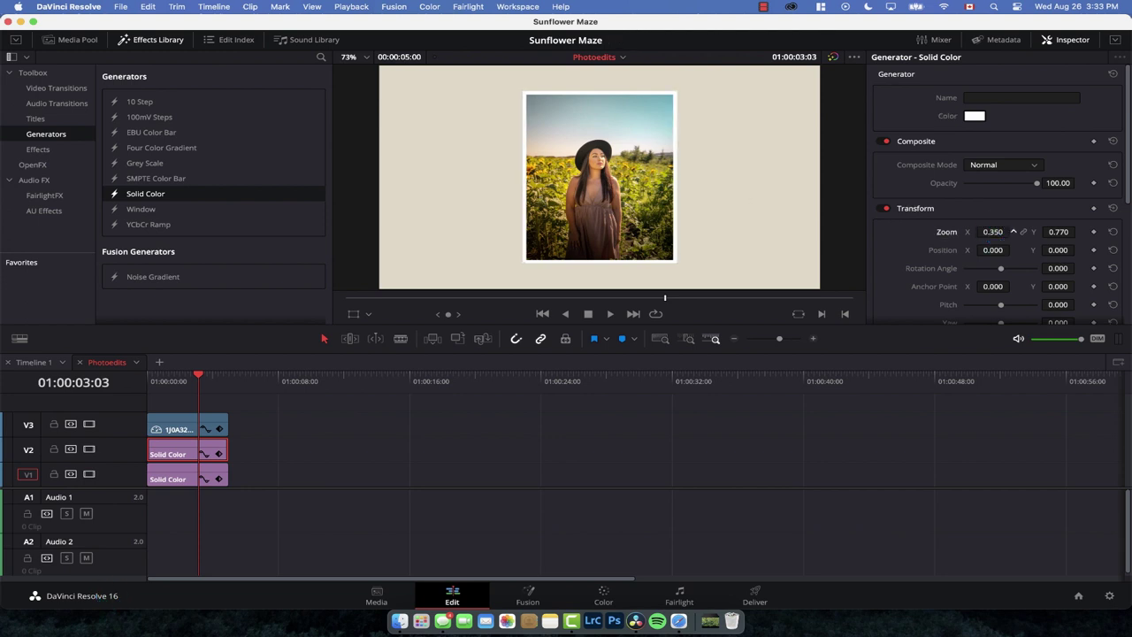
{"action": "left_click_drag", "start_coordinate": [1014, 232], "coordinate": [1015, 231]}
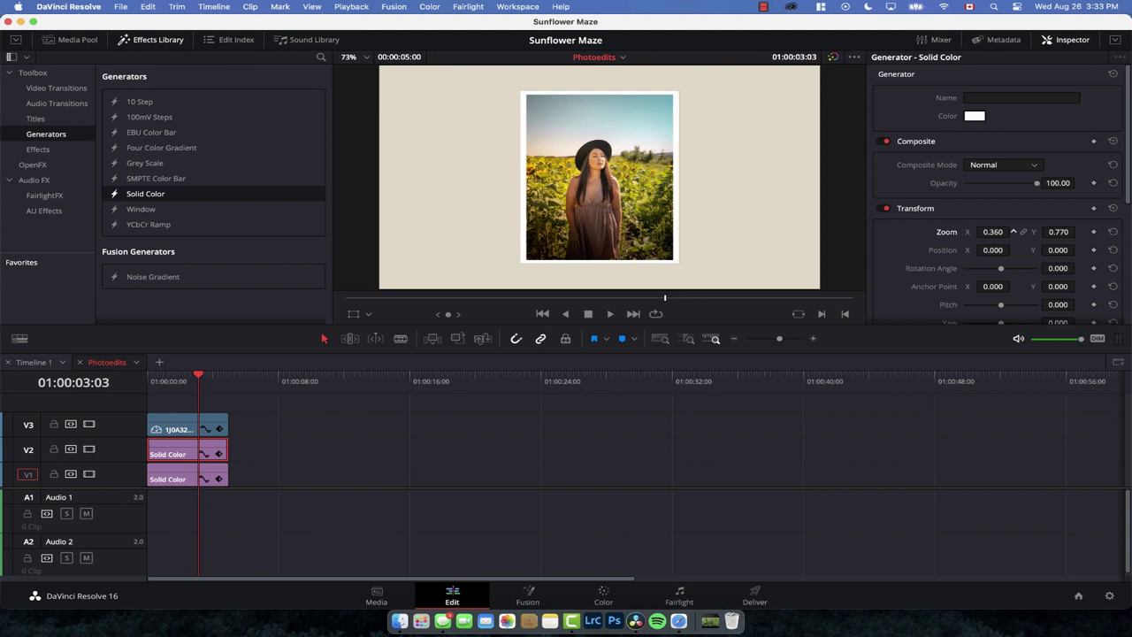
{"action": "left_click_drag", "start_coordinate": [1057, 232], "coordinate": [1055, 231]}
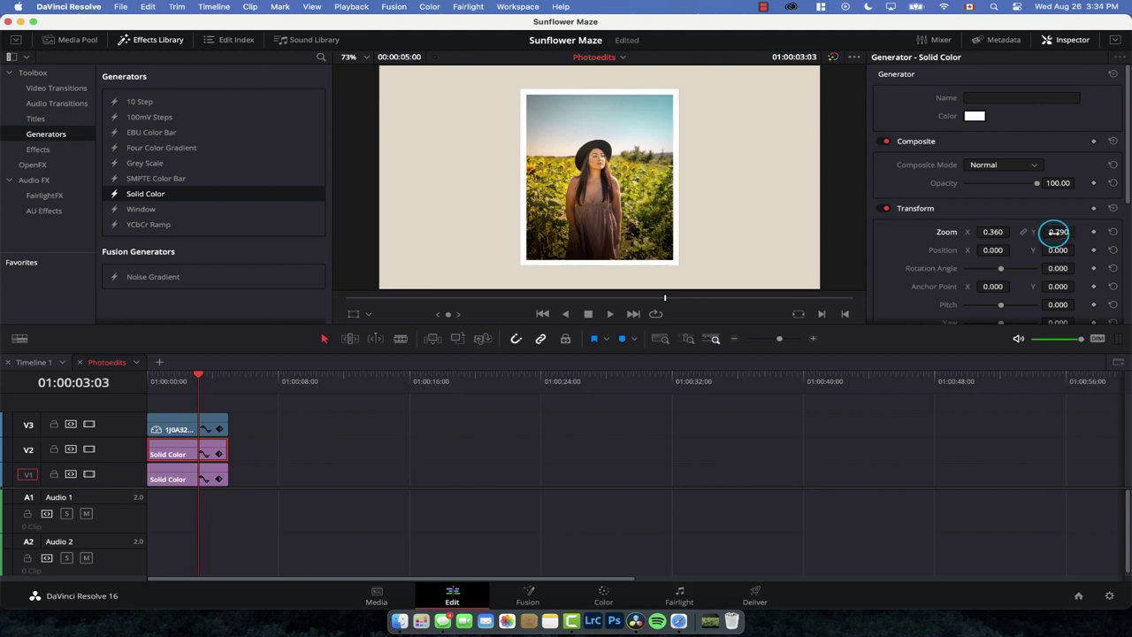
Play the Photoedits timeline from the start to review the first framed photo.
{"action": "left_click", "coordinate": [534, 458]}
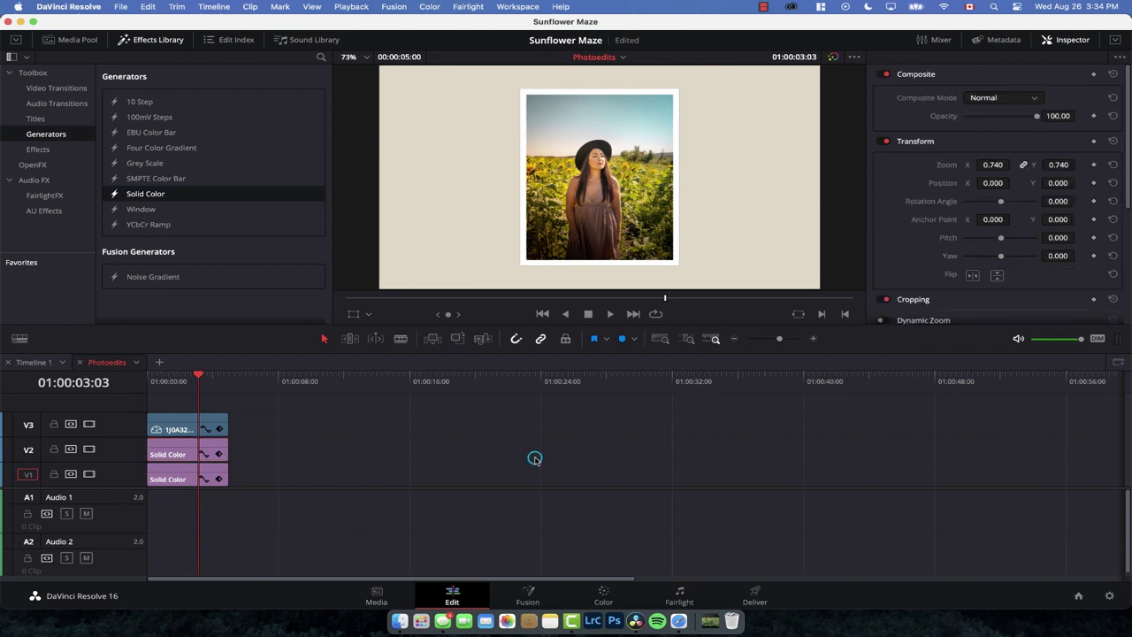
{"action": "left_click", "coordinate": [156, 383]}
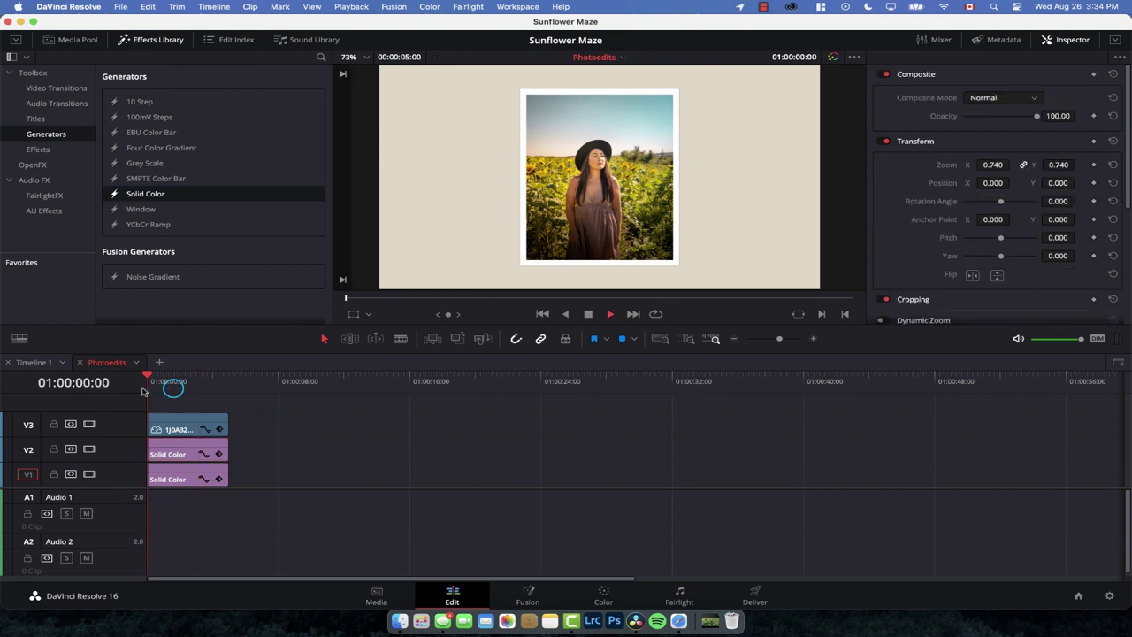
{"action": "key", "text": "space"}
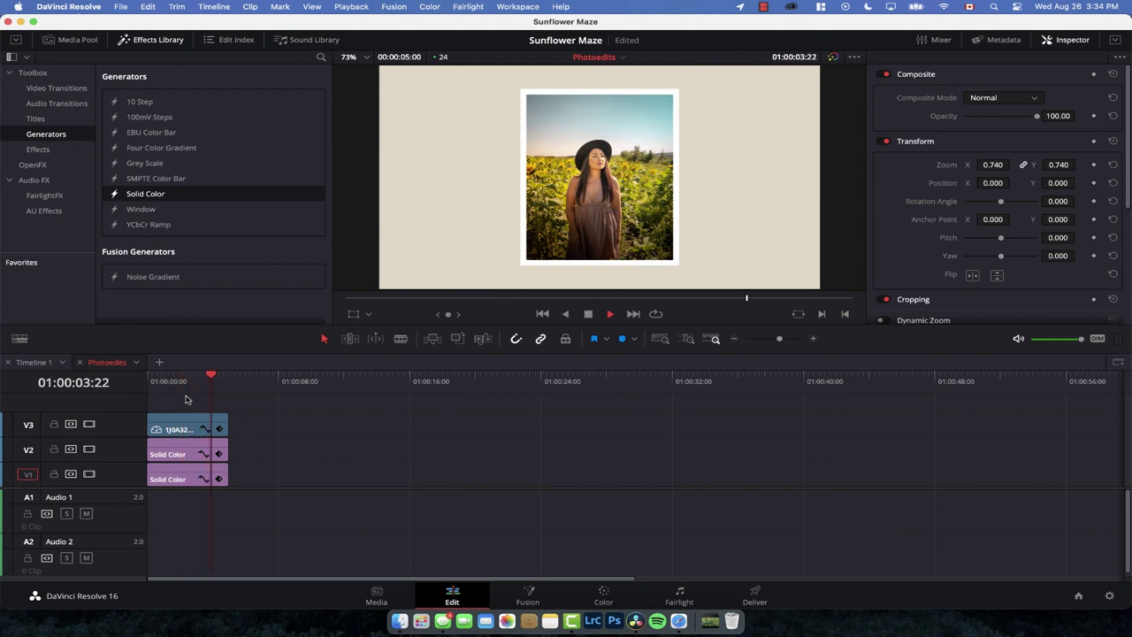
{"action": "key", "text": "space"}
Make a compound clip from all three stacked clips, then undo it.
{"action": "left_click", "coordinate": [205, 421]}
{"action": "key", "text": "super+a"}
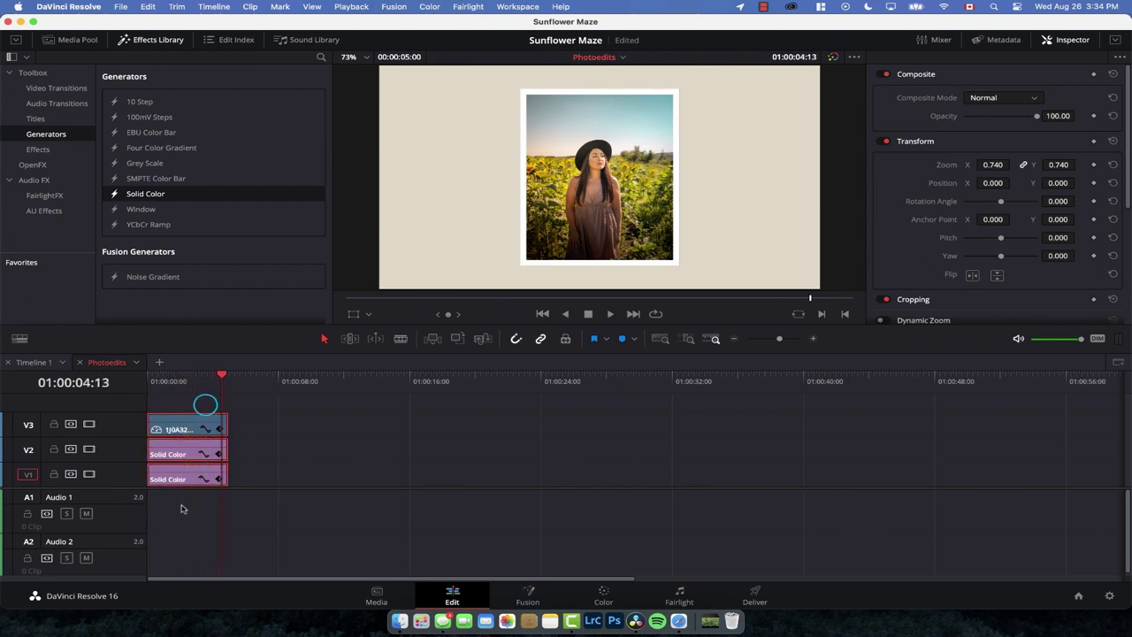
{"action": "right_click", "coordinate": [182, 476]}
{"action": "left_click", "coordinate": [283, 335]}
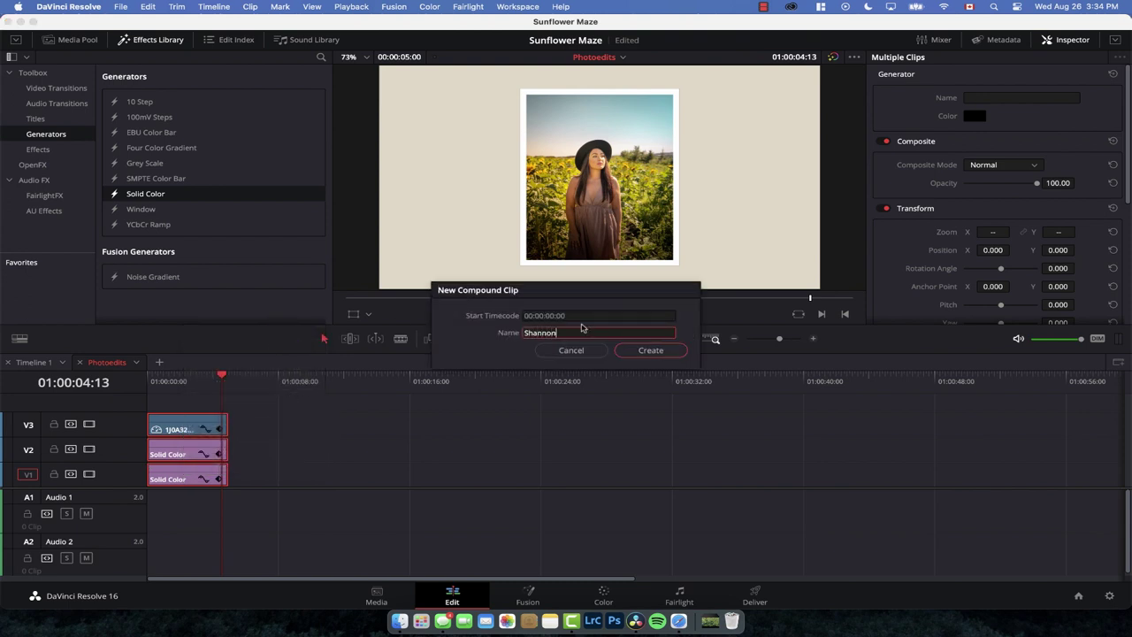
{"action": "type", "text": "to"}
{"action": "key", "text": "Return"}
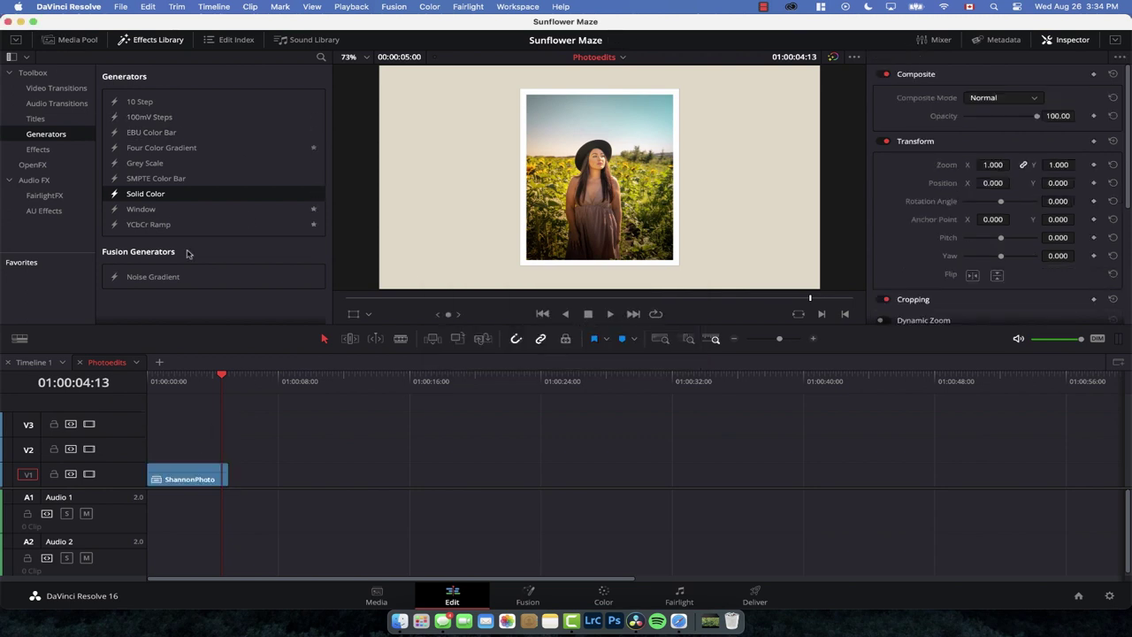
{"action": "key", "text": "super+z"}
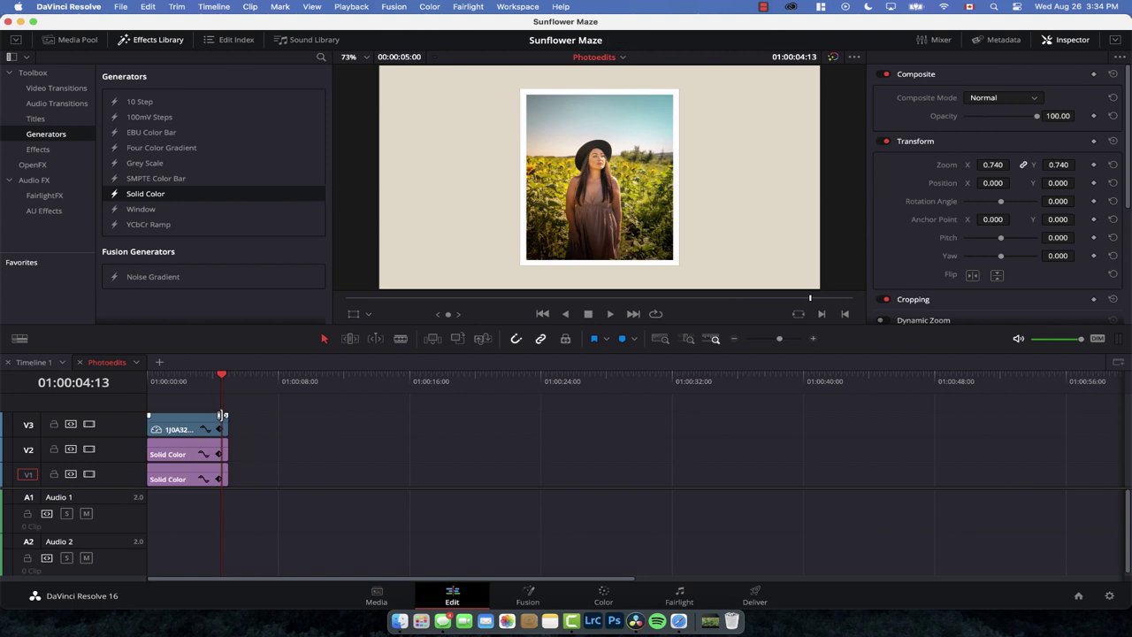
Paste the pair of beige backing clips at three later points along the timeline.
{"action": "left_click_drag", "start_coordinate": [246, 447], "coordinate": [170, 480]}
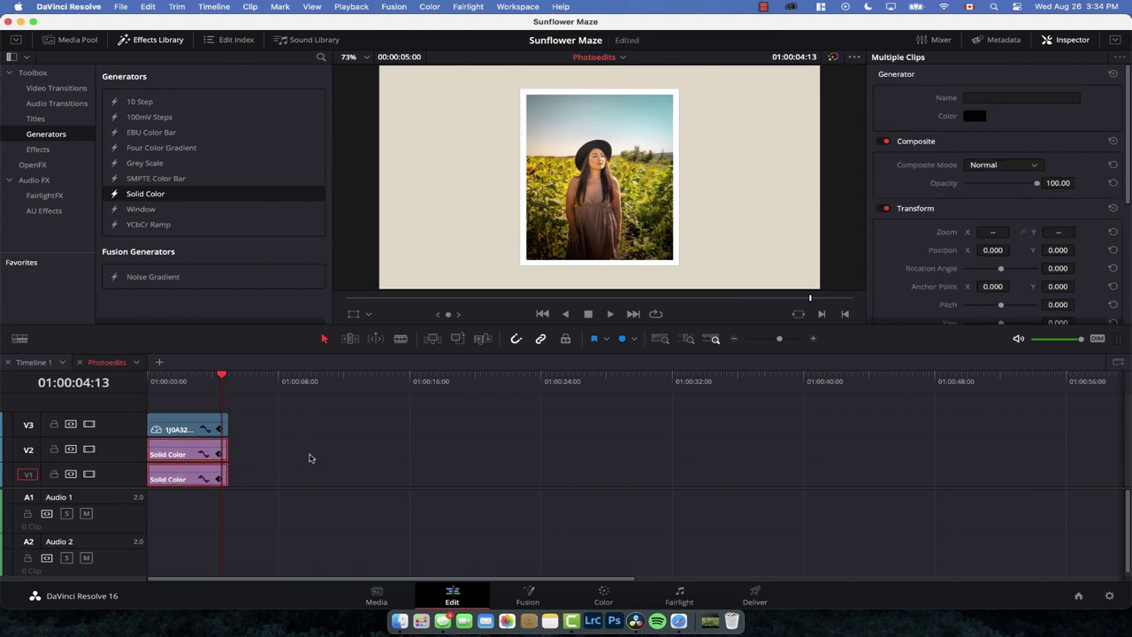
{"action": "left_click", "coordinate": [310, 382]}
{"action": "key", "text": "super+v"}
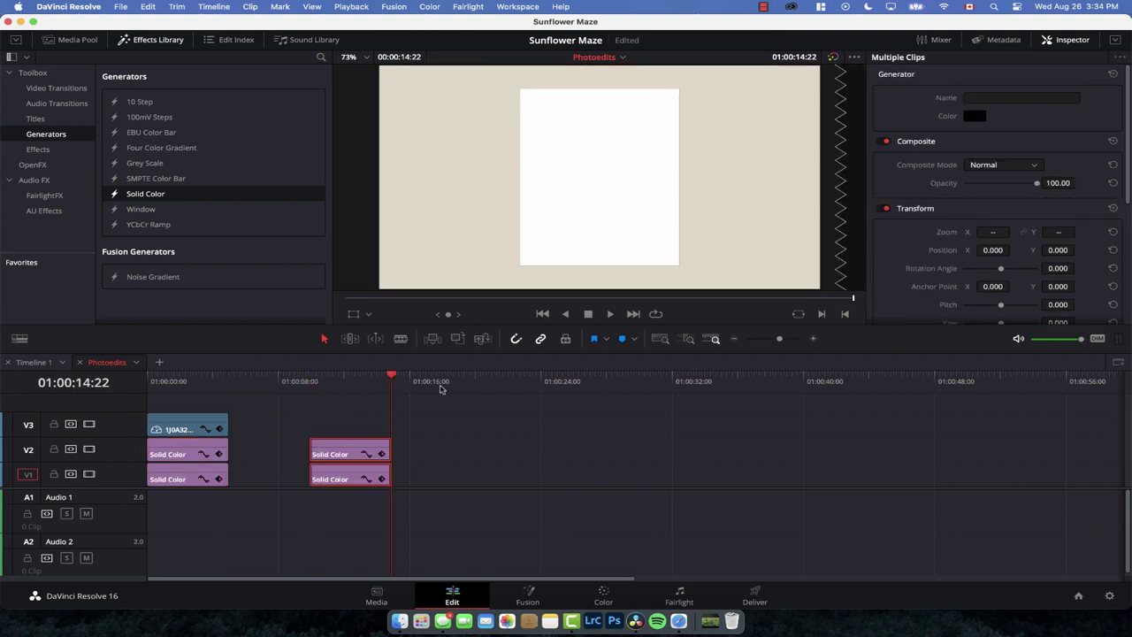
{"action": "left_click", "coordinate": [497, 376]}
{"action": "key", "text": "super+v"}
{"action": "left_click", "coordinate": [671, 380]}
{"action": "key", "text": "super+v"}
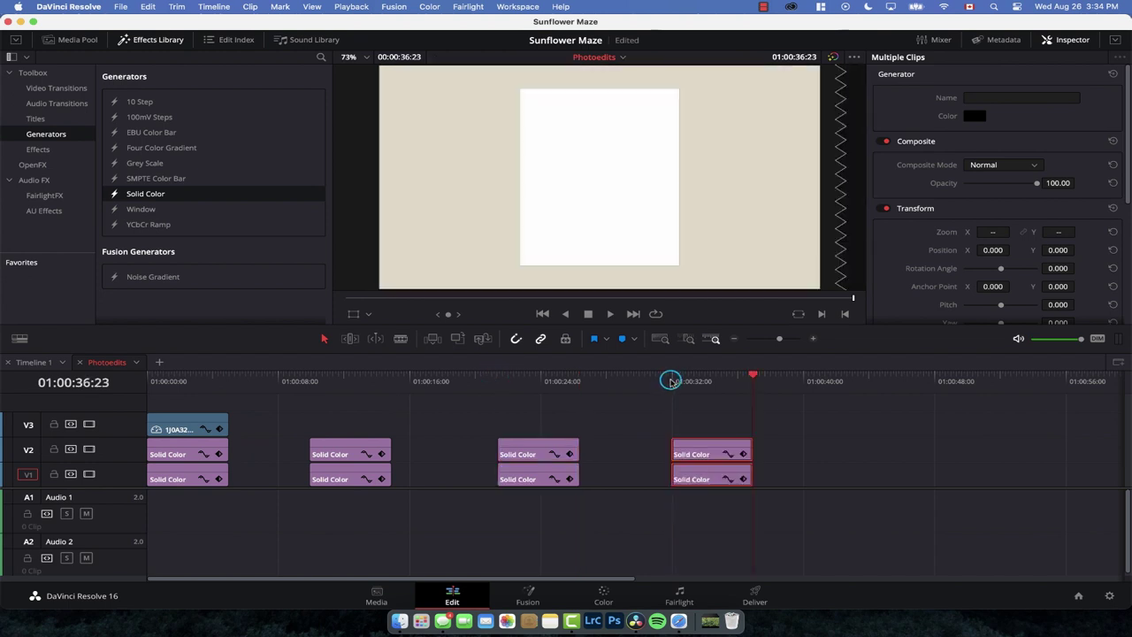
Merge the first photo and its two backings into a compound clip, then show the BROLL bin.
{"action": "left_click_drag", "start_coordinate": [248, 402], "coordinate": [150, 464]}
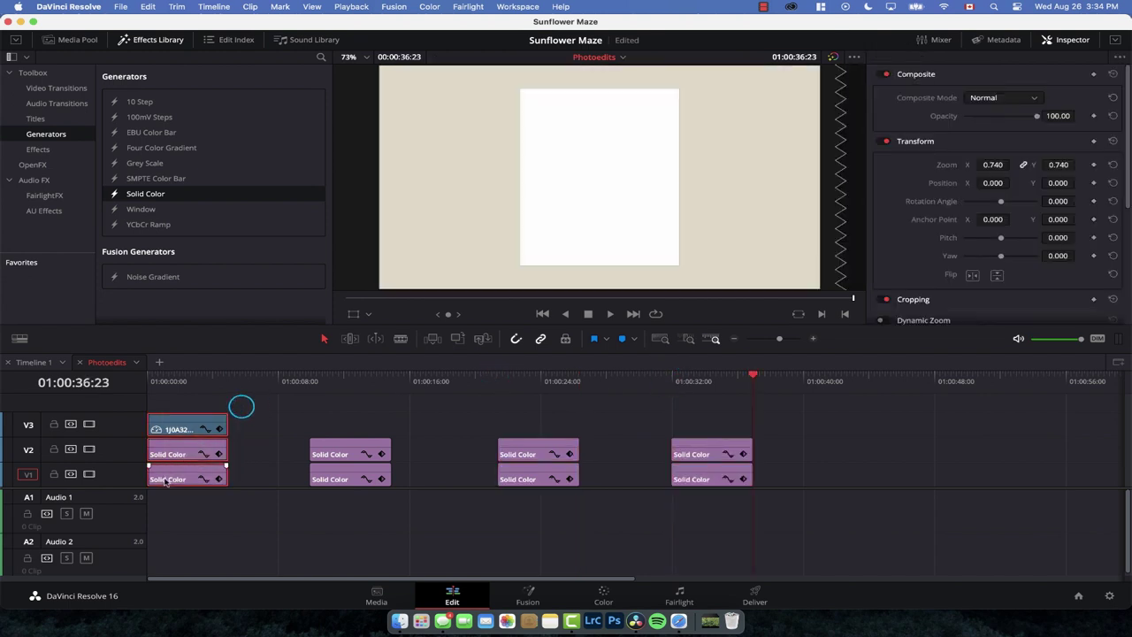
{"action": "right_click", "coordinate": [242, 404]}
{"action": "left_click", "coordinate": [262, 301]}
{"action": "type", "text": "ShannonPhoto1"}
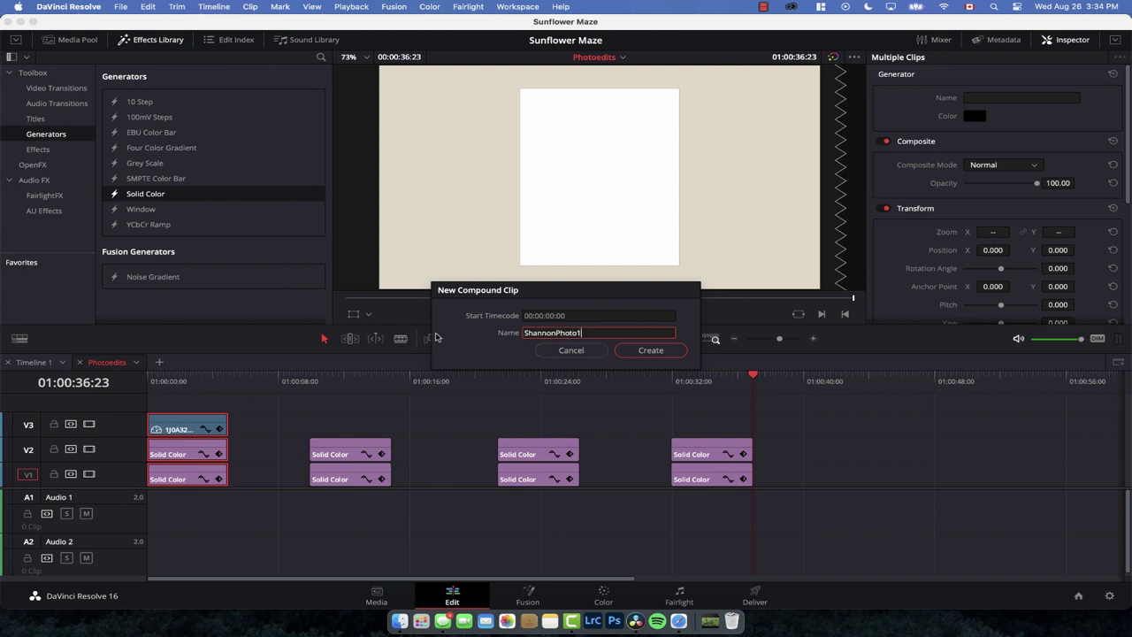
{"action": "key", "text": "Return"}
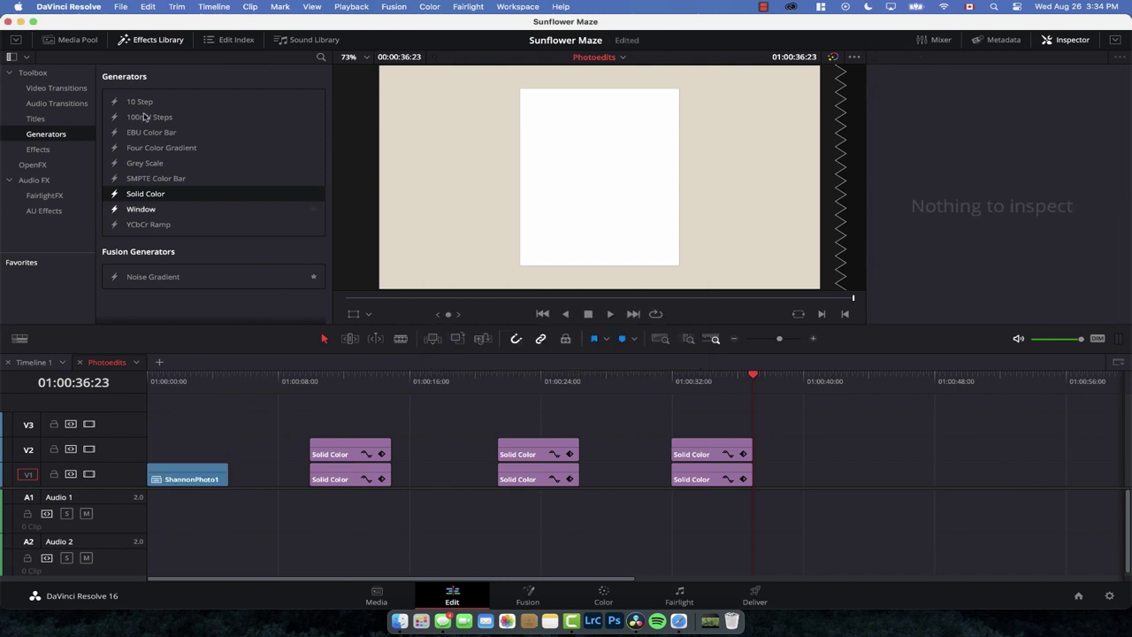
{"action": "left_click", "coordinate": [88, 42]}
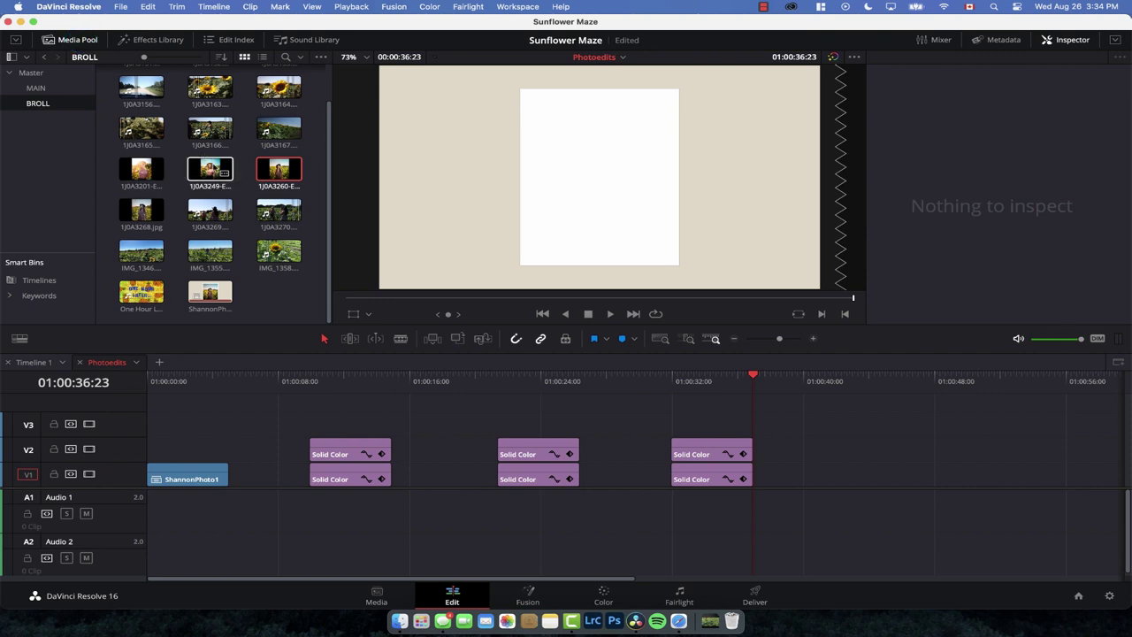
Place 1J0A3201-Edit.jpg on V3 over the second backing pair, zoom it to 0.75, and merge the stack into a compound clip.
{"action": "left_click_drag", "start_coordinate": [146, 174], "coordinate": [343, 395]}
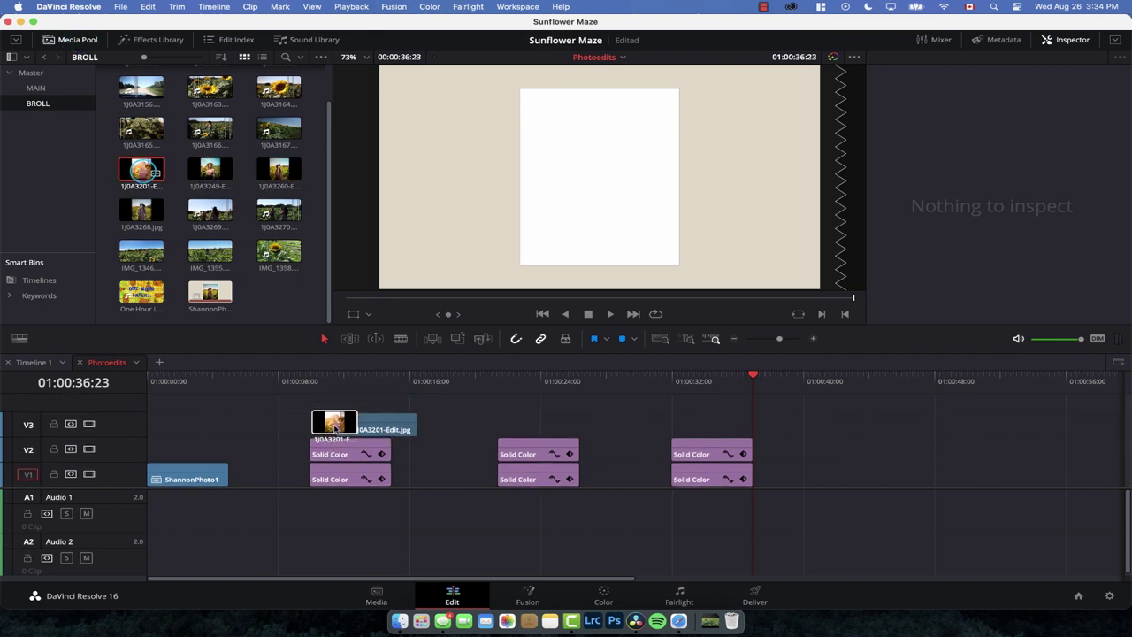
{"action": "left_click", "coordinate": [344, 390]}
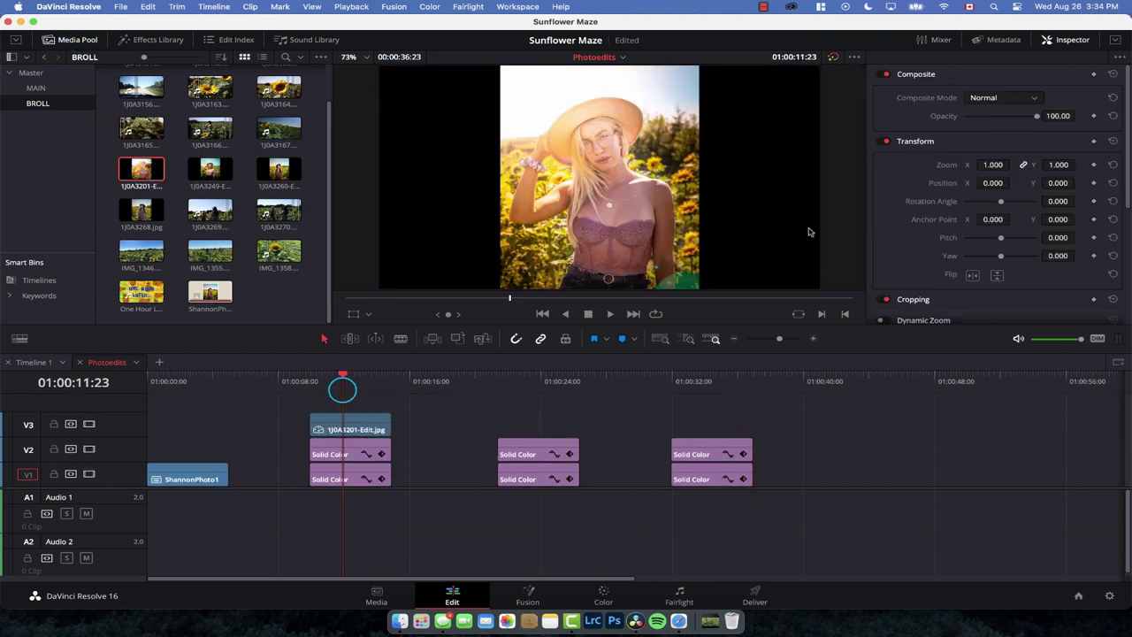
{"action": "left_click_drag", "start_coordinate": [996, 164], "coordinate": [1013, 165]}
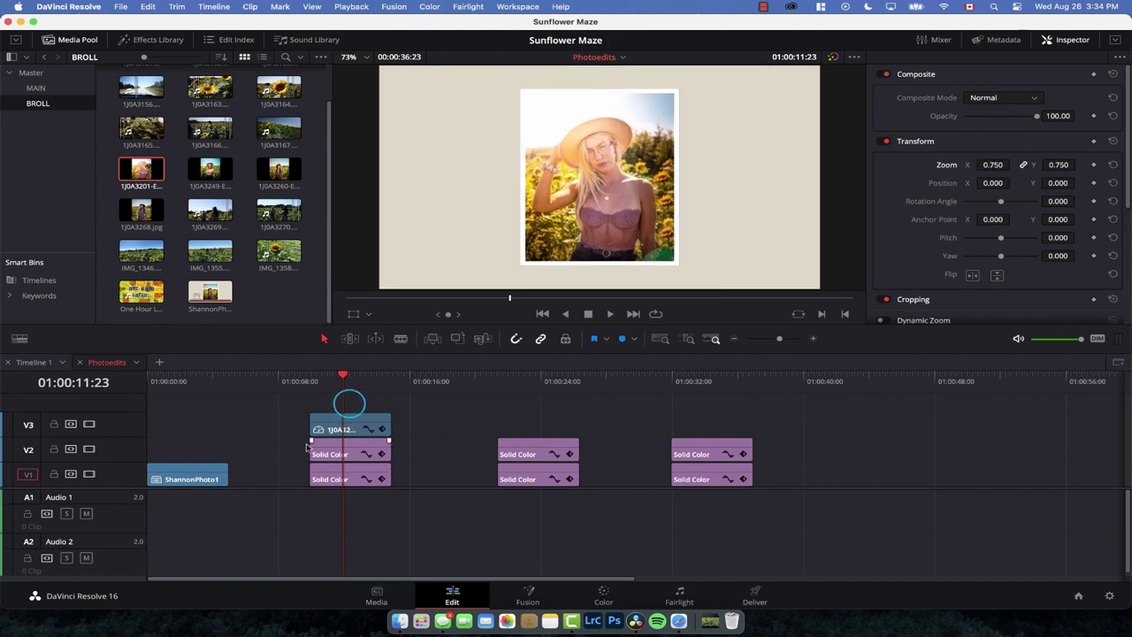
{"action": "left_click_drag", "start_coordinate": [283, 400], "coordinate": [391, 485]}
{"action": "right_click", "coordinate": [356, 455]}
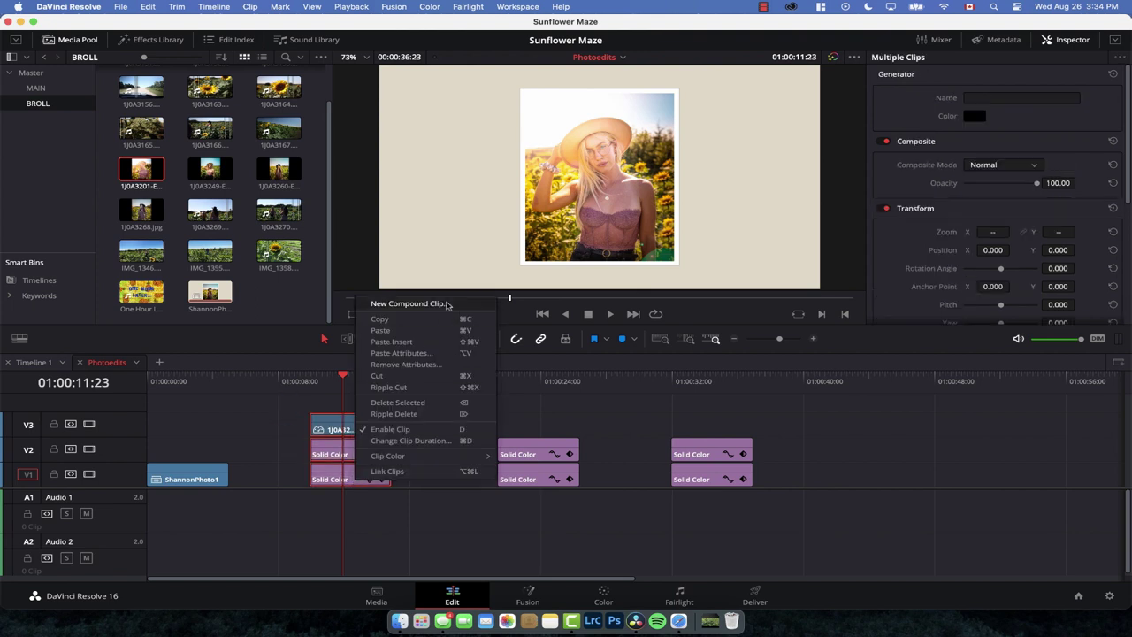
{"action": "left_click", "coordinate": [448, 304]}
{"action": "type", "text": "Paige"}
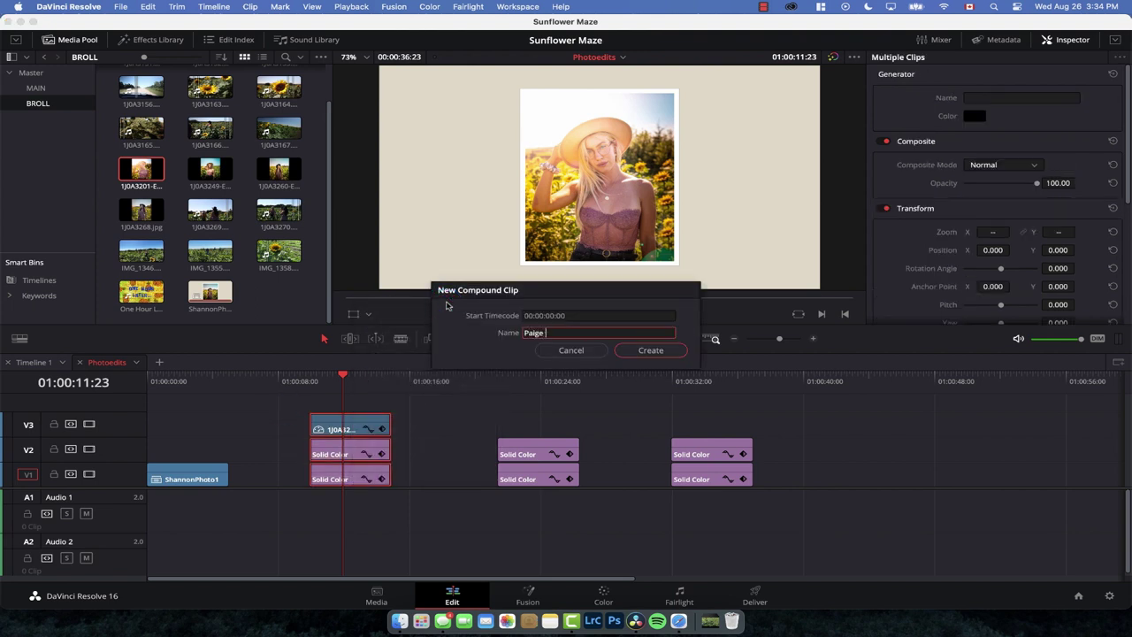
{"action": "type", "text": "1"}
{"action": "key", "text": "Return"}
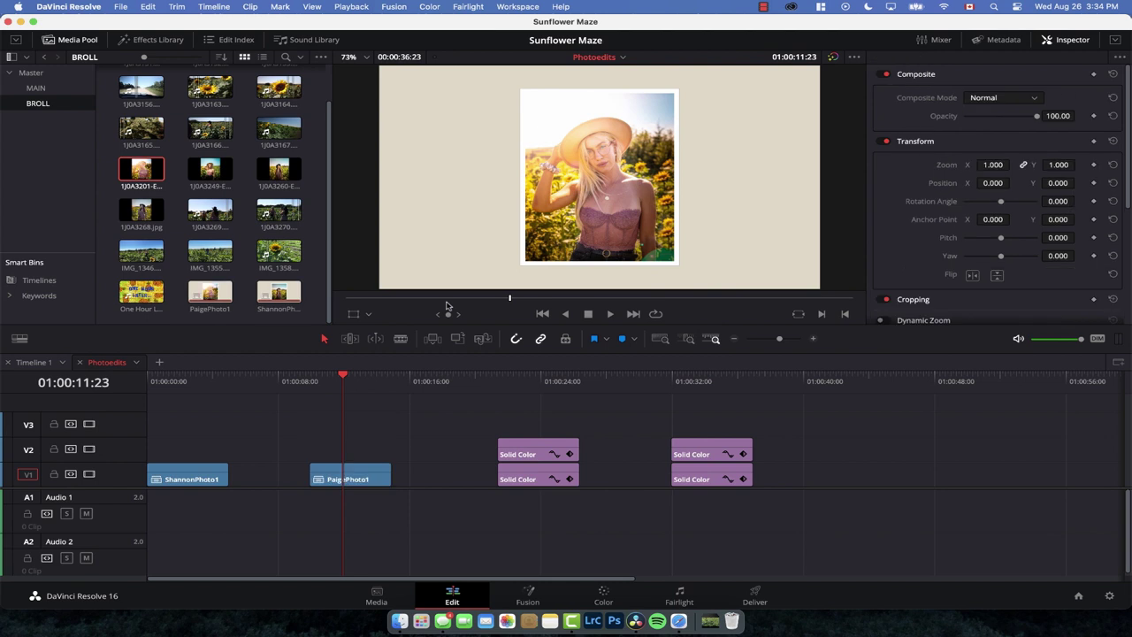
Place 1J0A3268.jpg over the third backing pair, zoom it to 0.740, and merge the stack into a compound clip.
{"action": "left_click_drag", "start_coordinate": [142, 210], "coordinate": [521, 429]}
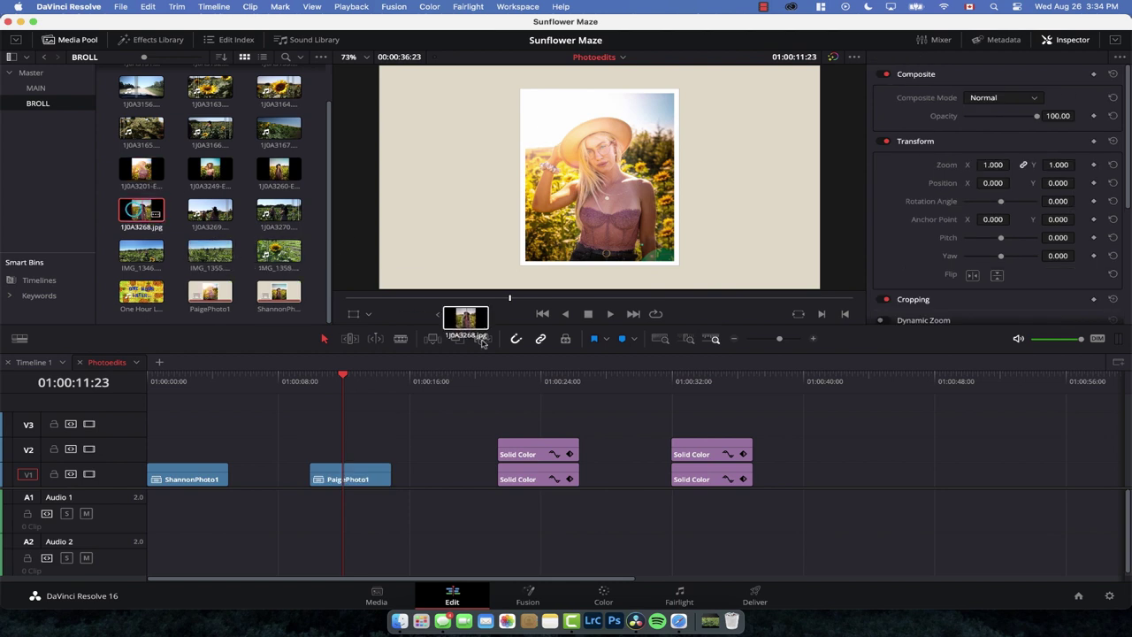
{"action": "left_click", "coordinate": [525, 379]}
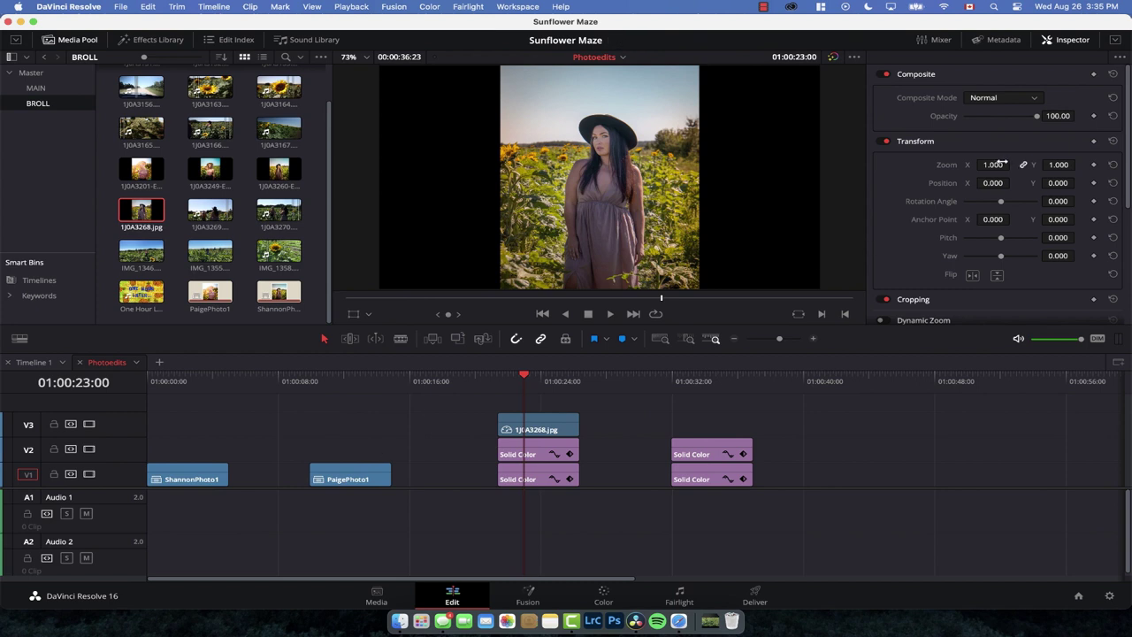
{"action": "left_click_drag", "start_coordinate": [1003, 164], "coordinate": [1014, 164]}
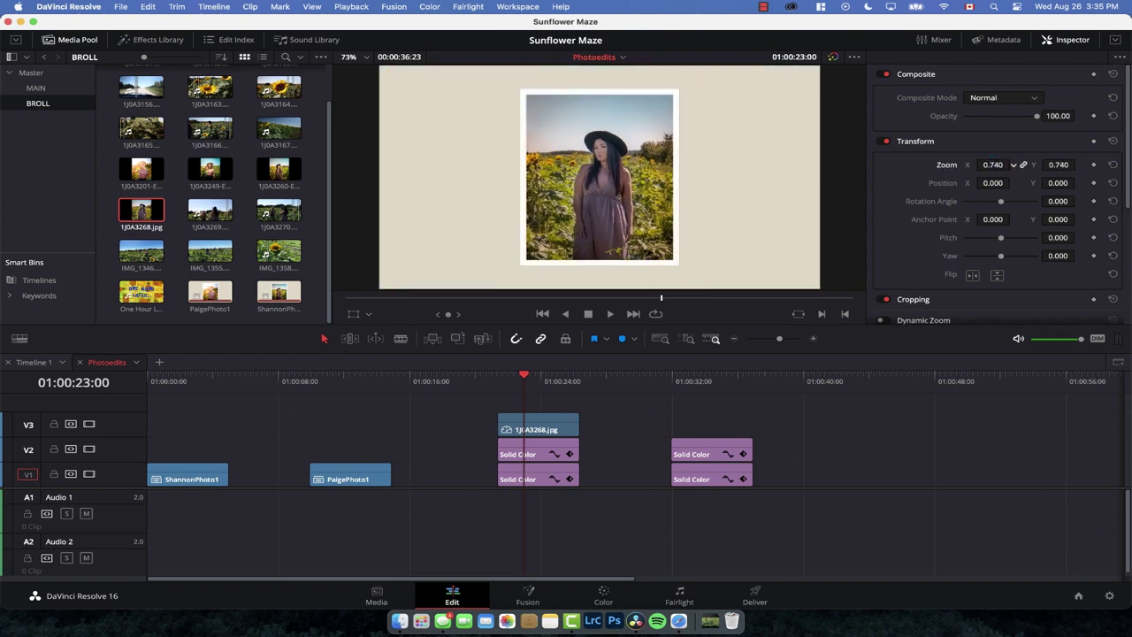
{"action": "left_click_drag", "start_coordinate": [530, 400], "coordinate": [557, 530]}
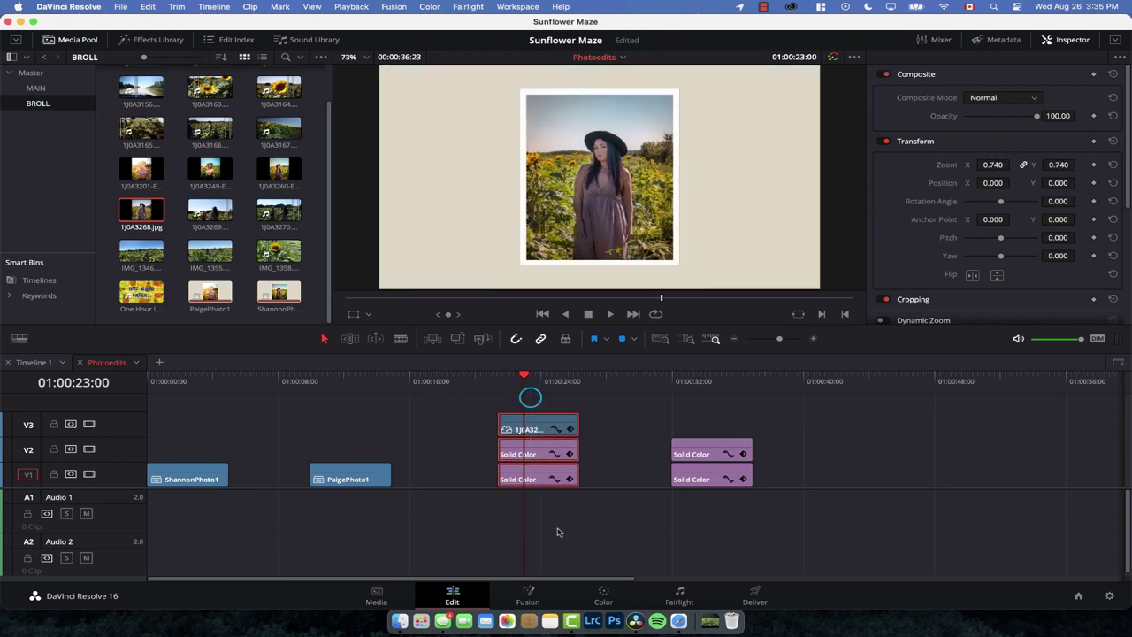
{"action": "right_click", "coordinate": [531, 398]}
{"action": "left_click", "coordinate": [603, 305]}
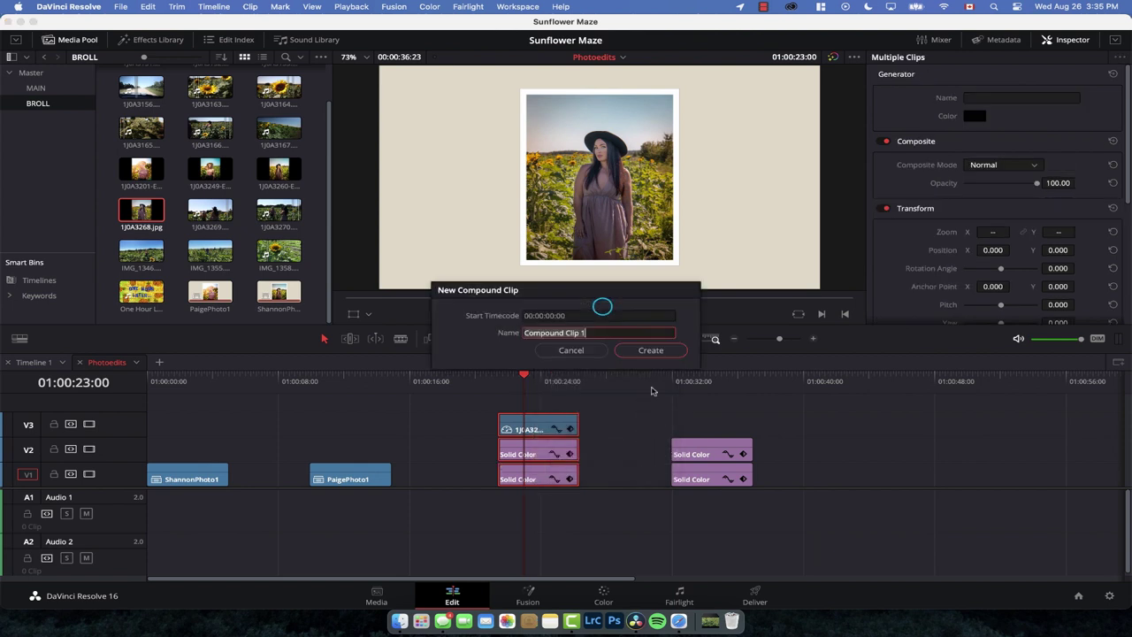
{"action": "type", "text": "ShannonPhoto2"}
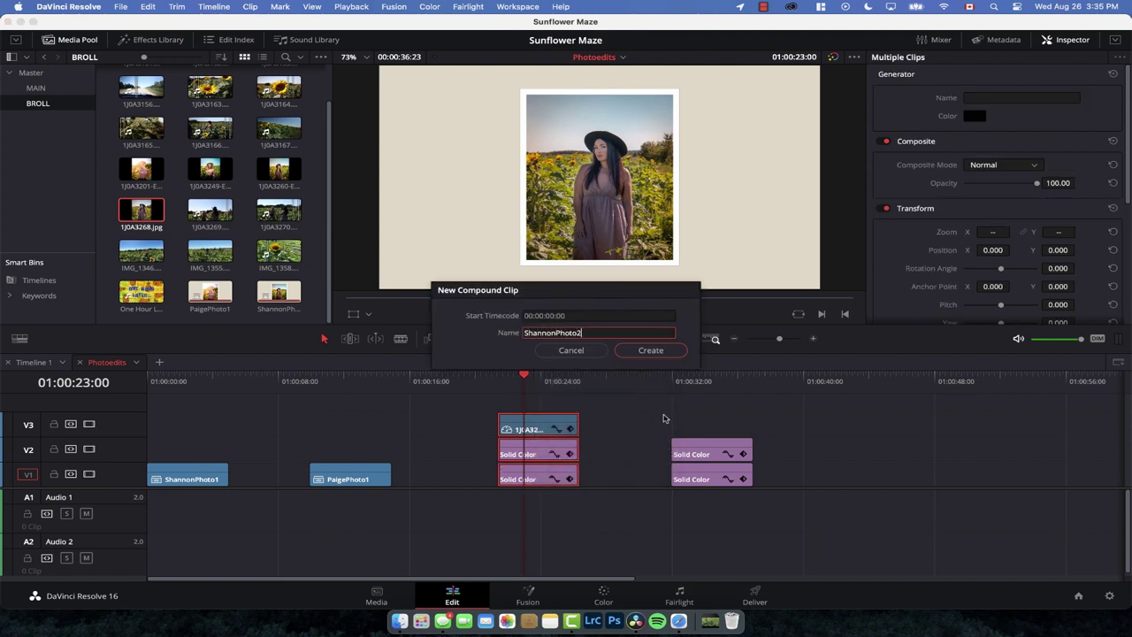
{"action": "key", "text": "Return"}
Place 1J0A3249-Edit.jpg over the last backing pair at 0.740 zoom and merge it into compound clip PaigePhoto2.
{"action": "mouse_move", "coordinate": [210, 169]}
{"action": "left_mouse_down"}
{"action": "mouse_move", "coordinate": [715, 393]}
{"action": "mouse_move", "coordinate": [707, 429]}
{"action": "left_mouse_up"}
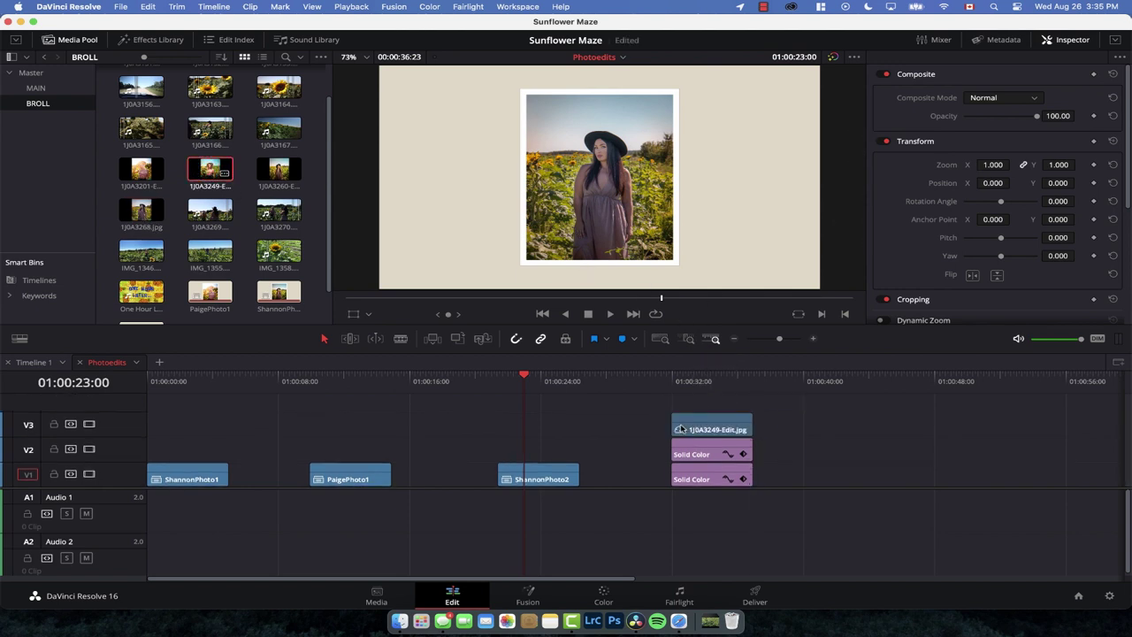
{"action": "left_click", "coordinate": [709, 382]}
{"action": "left_click_drag", "start_coordinate": [993, 164], "coordinate": [973, 164]}
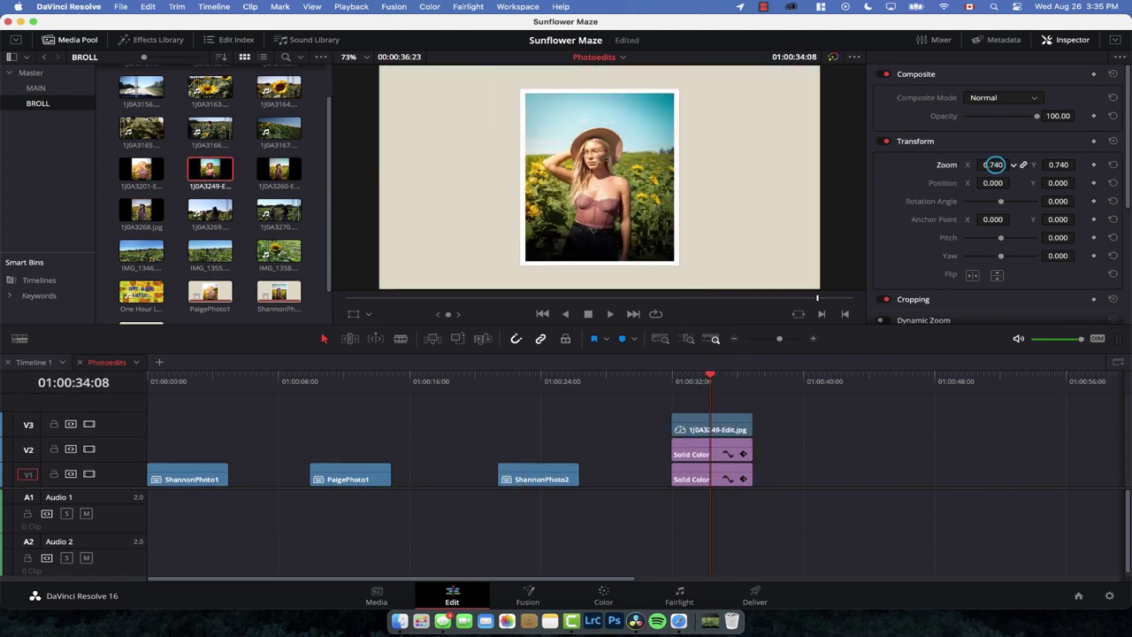
{"action": "left_click_drag", "start_coordinate": [757, 398], "coordinate": [672, 484]}
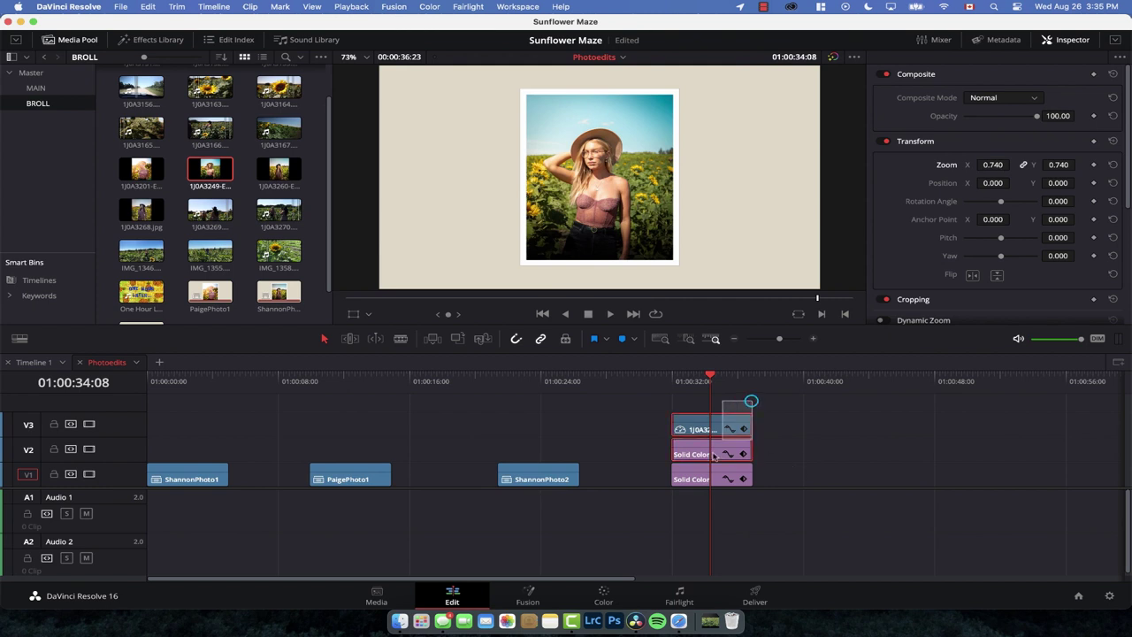
{"action": "right_click", "coordinate": [750, 399]}
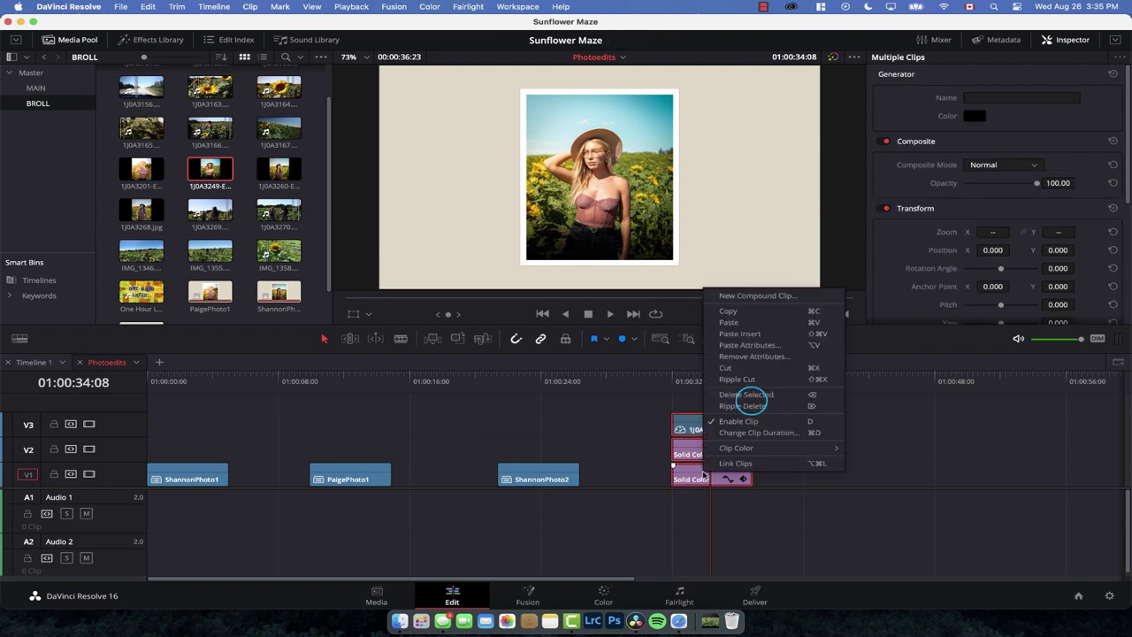
{"action": "left_click", "coordinate": [792, 298]}
{"action": "type", "text": "PaigePhoto2"}
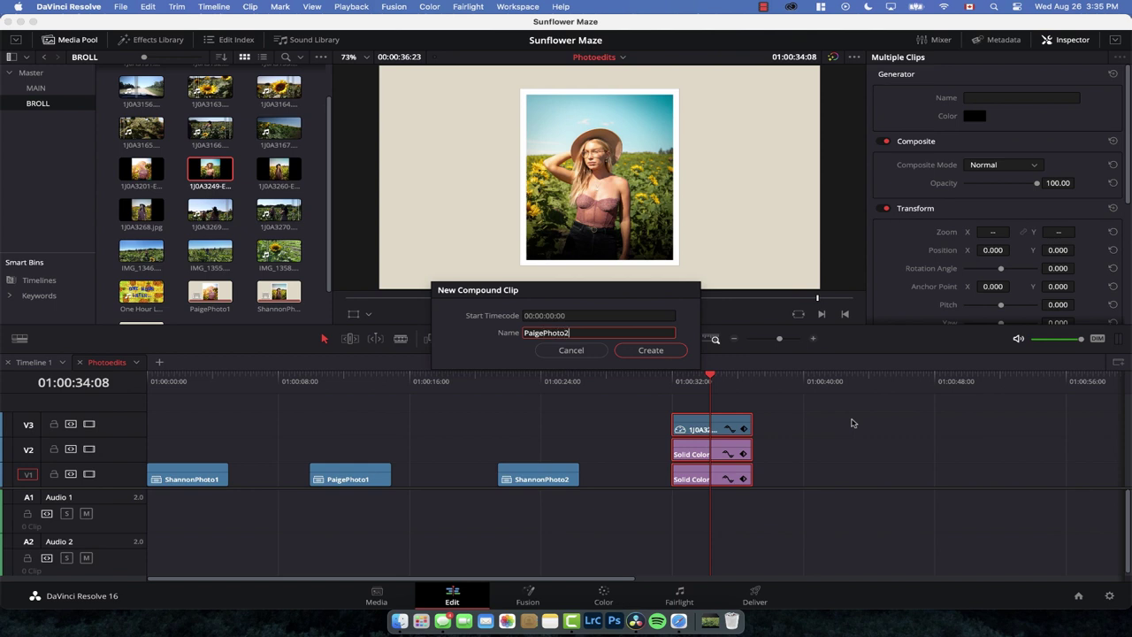
{"action": "key", "text": "Return"}
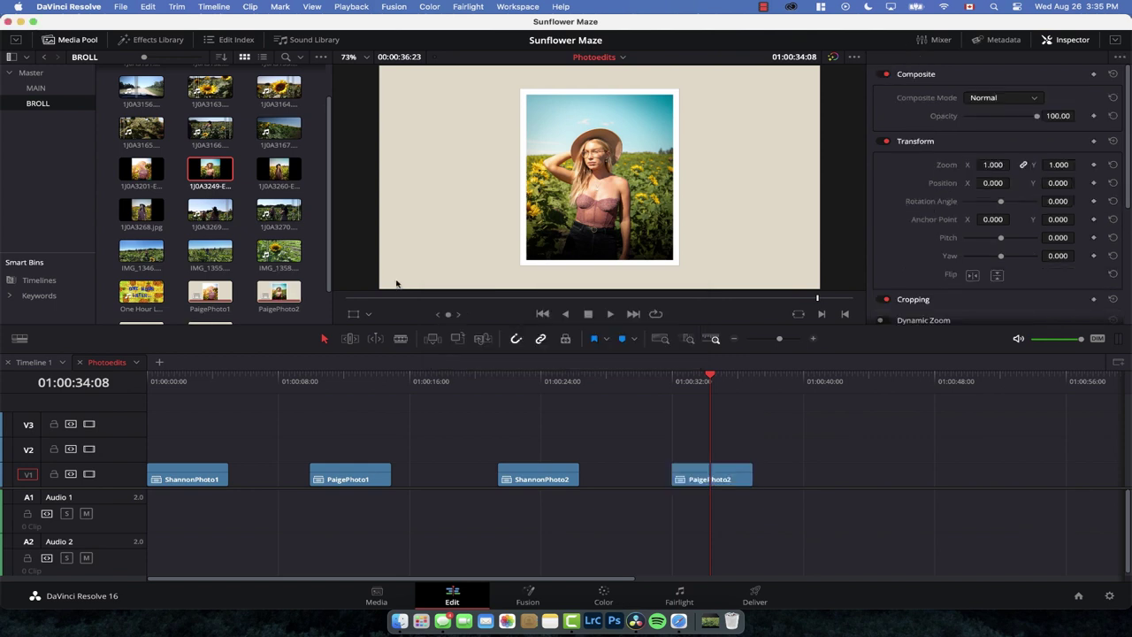
{"action": "scroll", "coordinate": [297, 303], "scroll_direction": "down", "scroll_amount": 2}
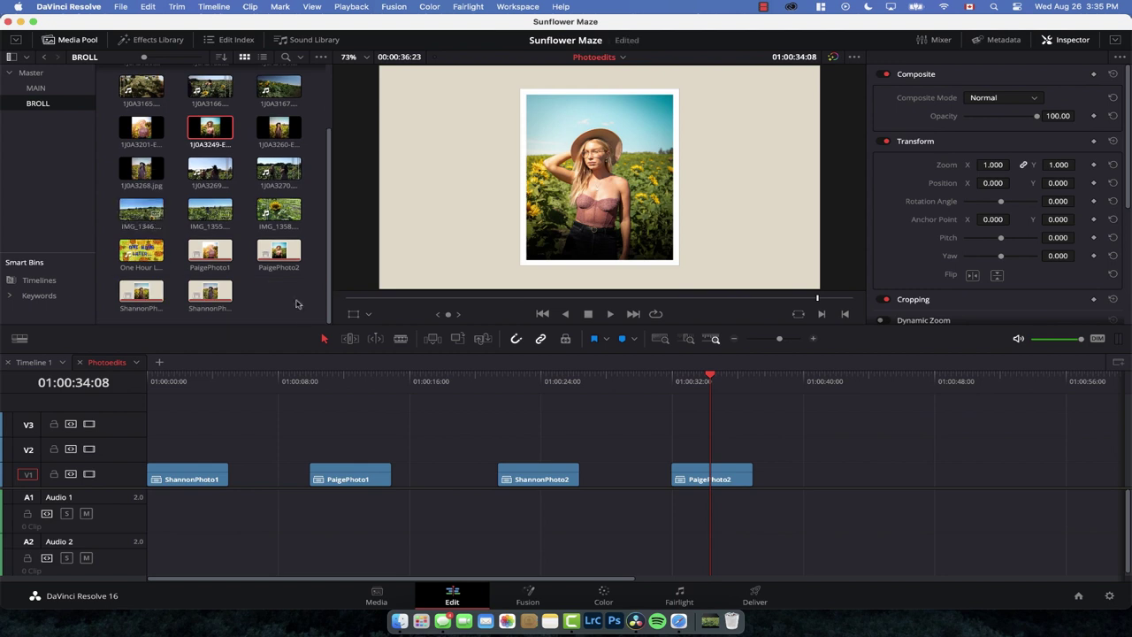
Clear the Media Pool selection, switch to Timeline 1, and play the footage near its end.
{"action": "left_click", "coordinate": [310, 247]}
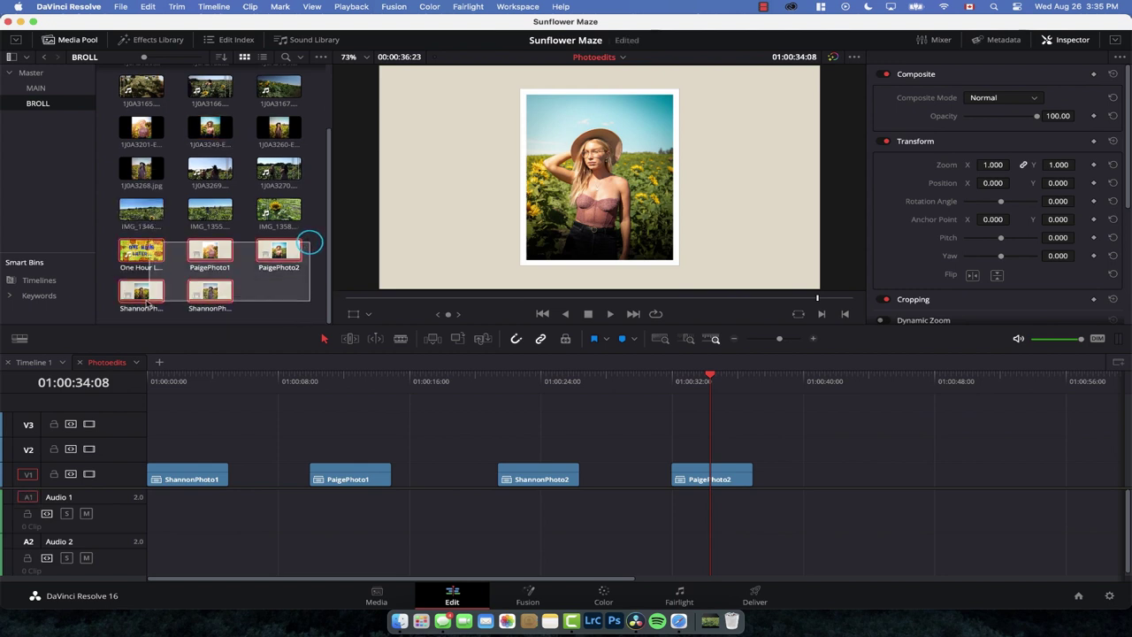
{"action": "left_click", "coordinate": [254, 291]}
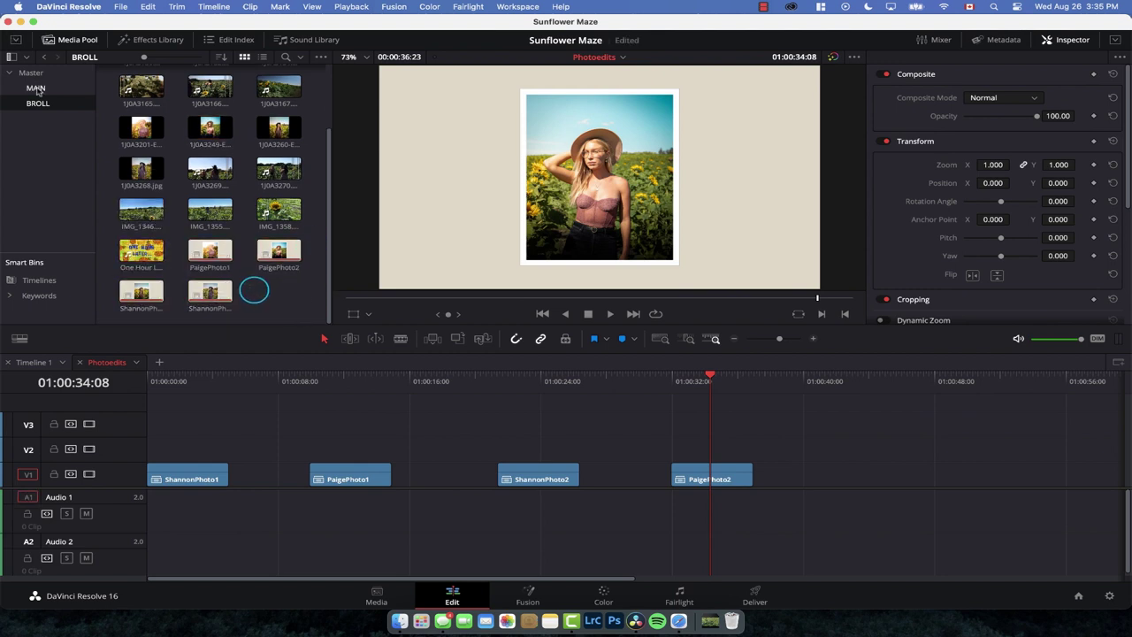
{"action": "left_click", "coordinate": [31, 362]}
{"action": "left_click", "coordinate": [19, 339]}
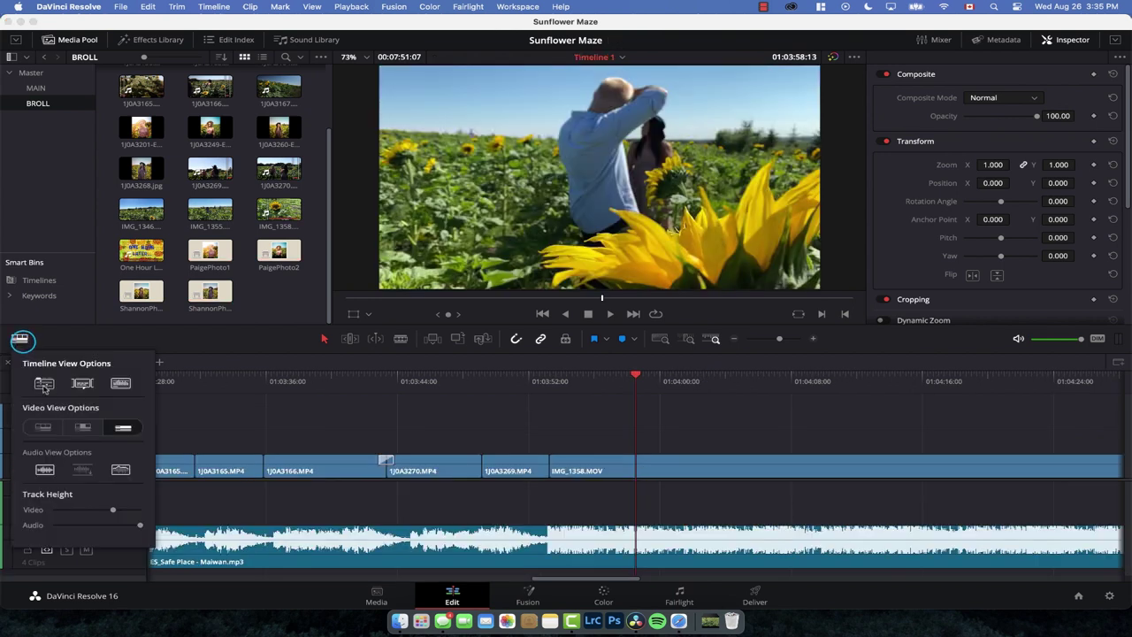
{"action": "left_click", "coordinate": [552, 380]}
{"action": "key", "text": "space"}
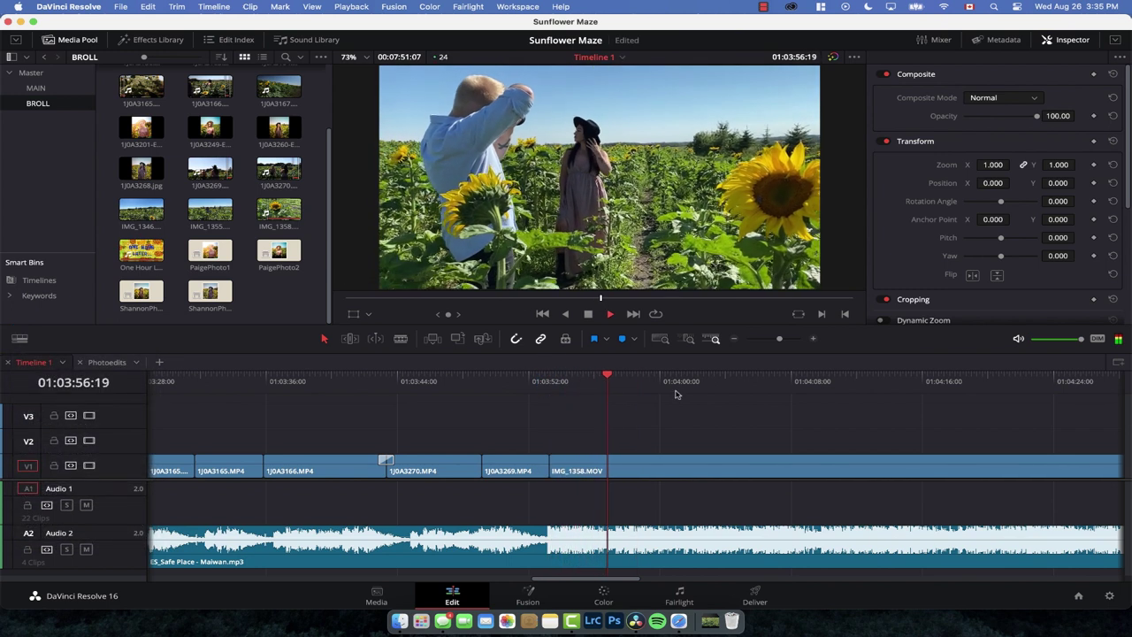
{"action": "key", "text": "space"}
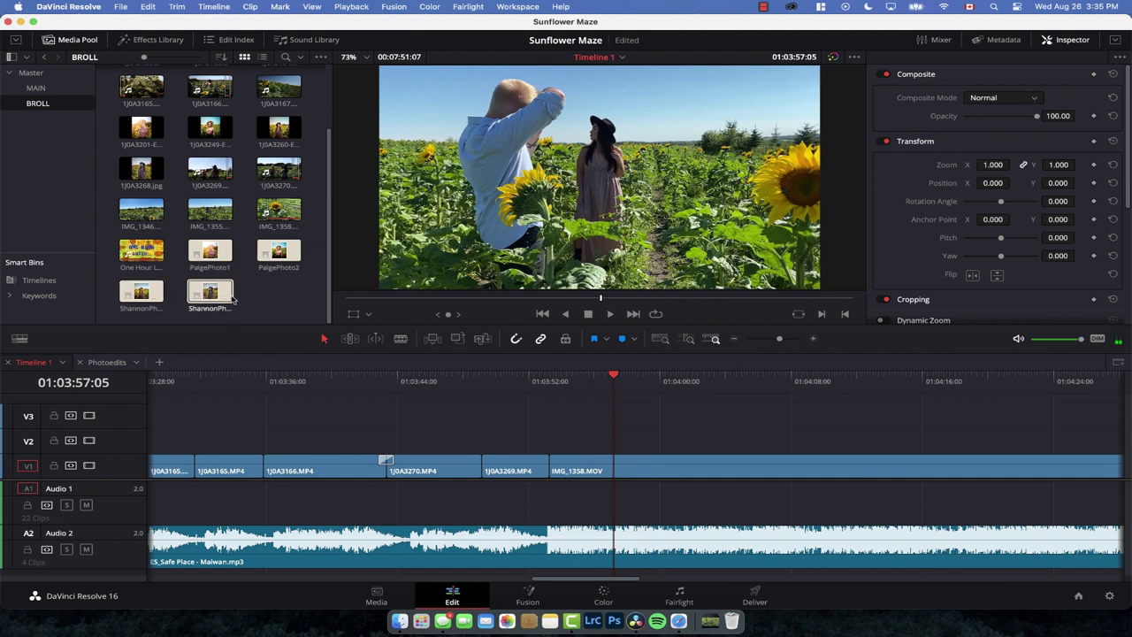
Place ShannonPhoto2 on V2 above IMG_1358.MOV at the playhead, trim it shorter, and review it.
{"action": "left_click_drag", "start_coordinate": [210, 292], "coordinate": [618, 438]}
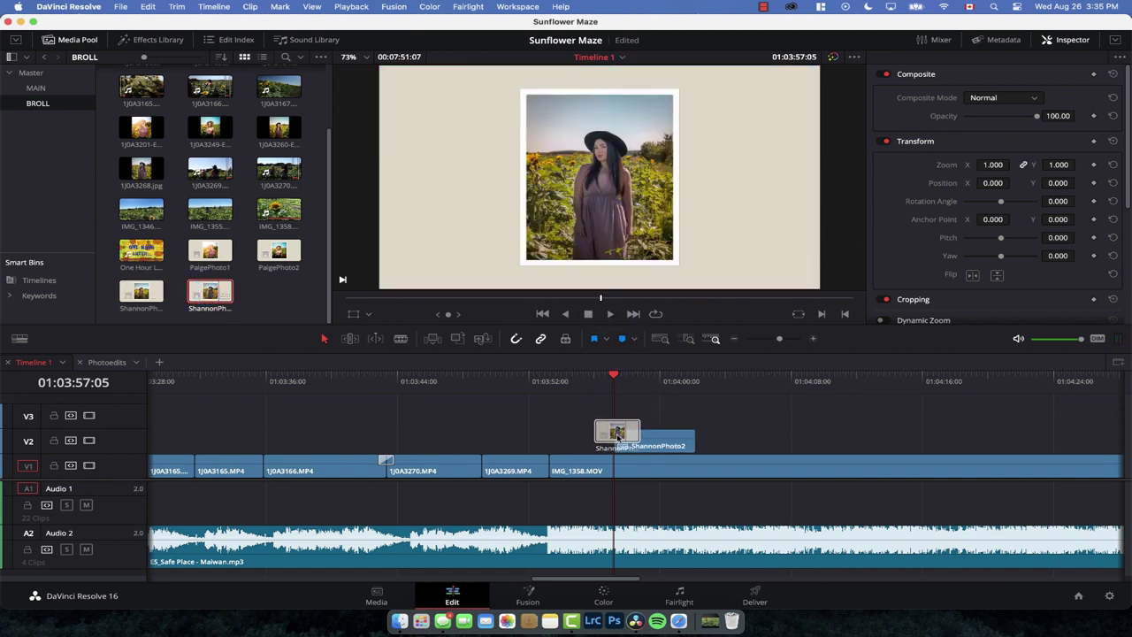
{"action": "key", "text": "space"}
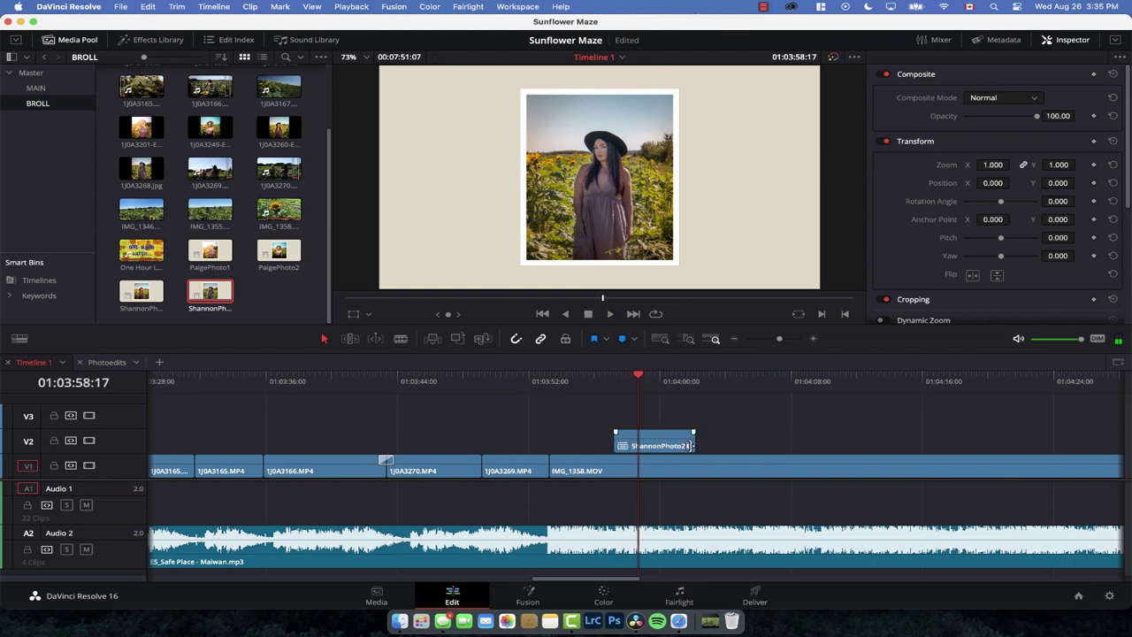
{"action": "left_click_drag", "start_coordinate": [691, 446], "coordinate": [667, 446]}
{"action": "left_click", "coordinate": [645, 444]}
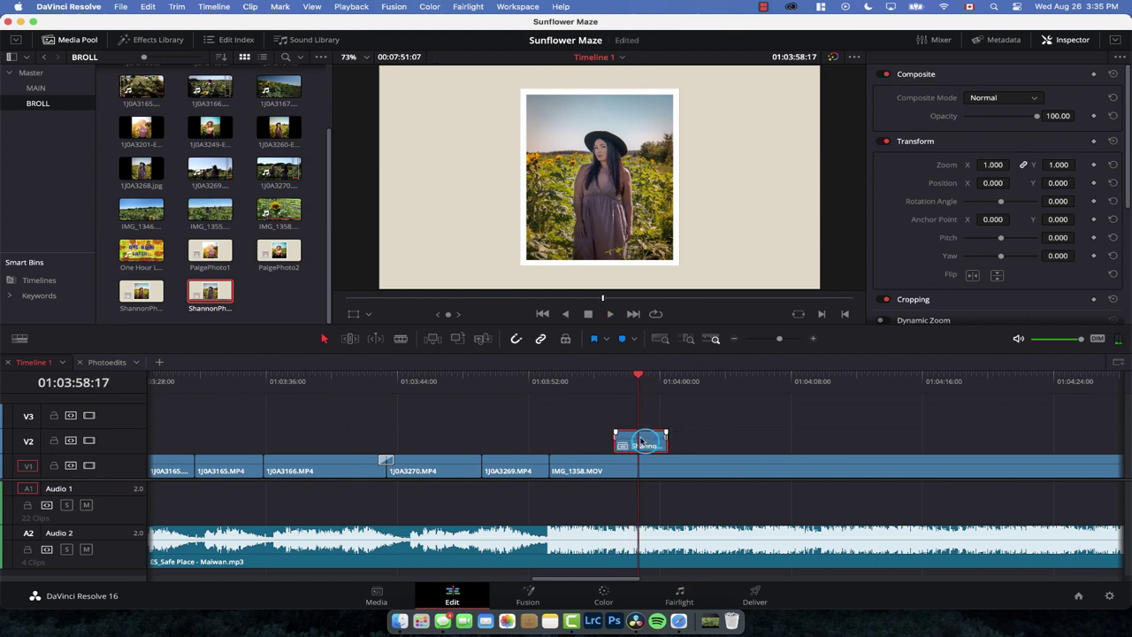
{"action": "key", "text": "super+equal"}
{"action": "key", "text": "super+equal"}
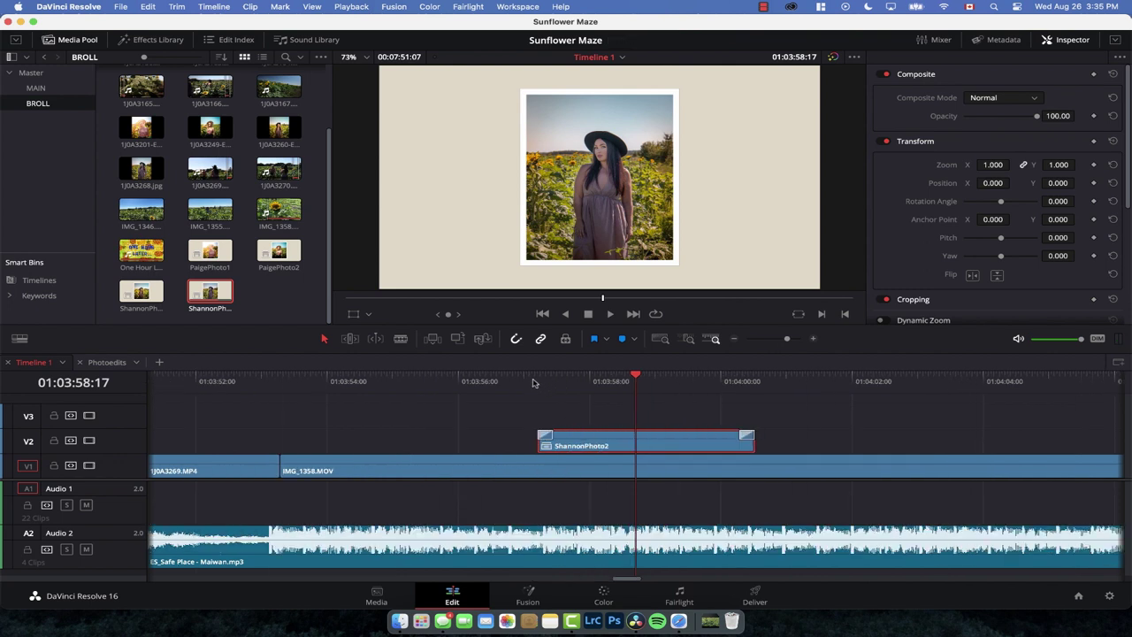
{"action": "left_click", "coordinate": [533, 382]}
{"action": "key", "text": "space"}
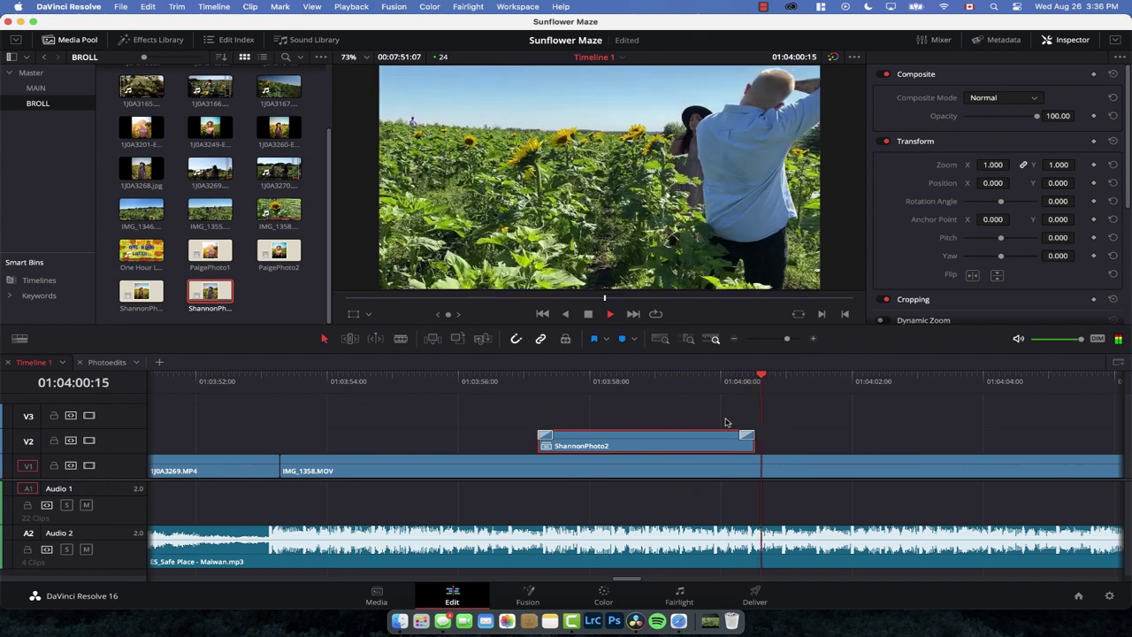
{"action": "key", "text": "space"}
Shorten ShannonPhoto2's opening Cross Dissolve to 0.1 seconds and trim its end further.
{"action": "left_click", "coordinate": [739, 434]}
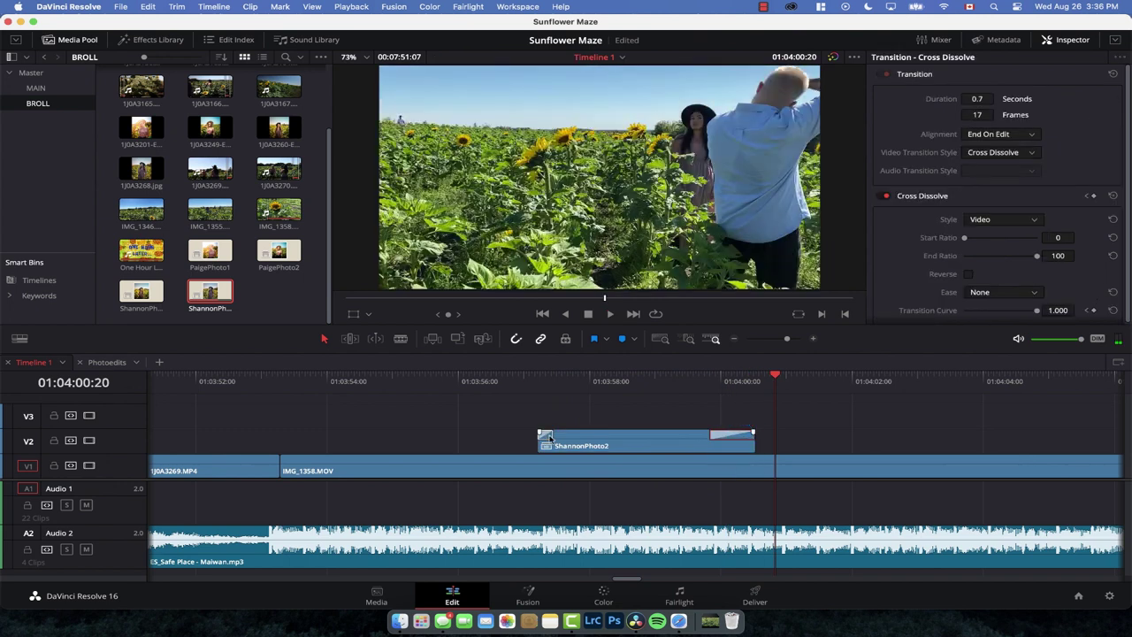
{"action": "left_click", "coordinate": [547, 435]}
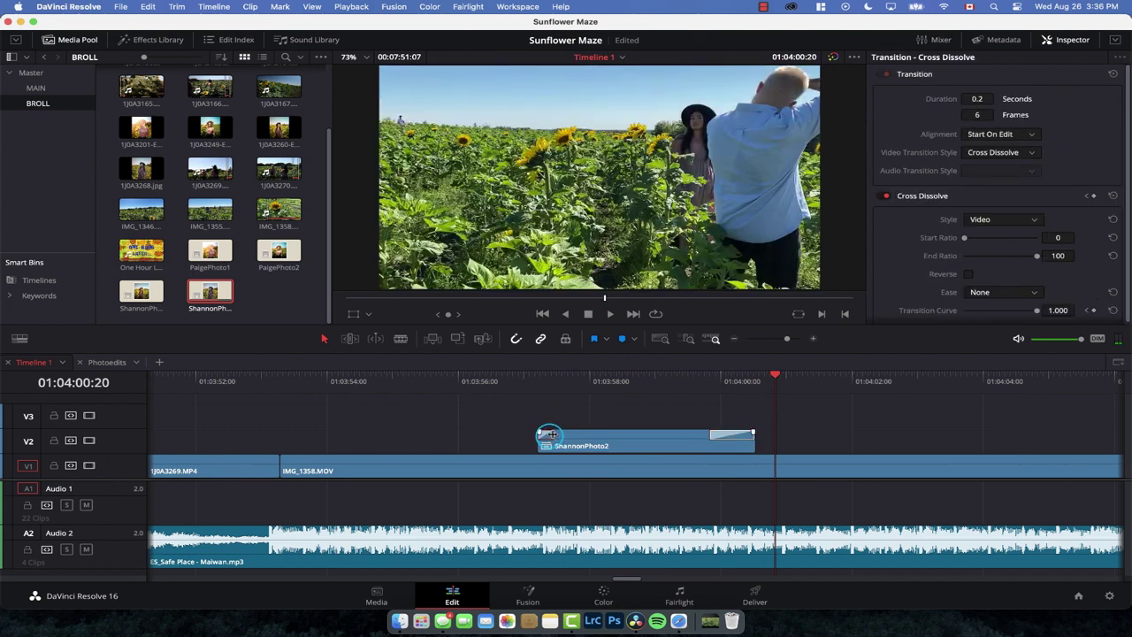
{"action": "left_click_drag", "start_coordinate": [549, 434], "coordinate": [541, 435]}
{"action": "left_click", "coordinate": [533, 383]}
{"action": "key", "text": "space"}
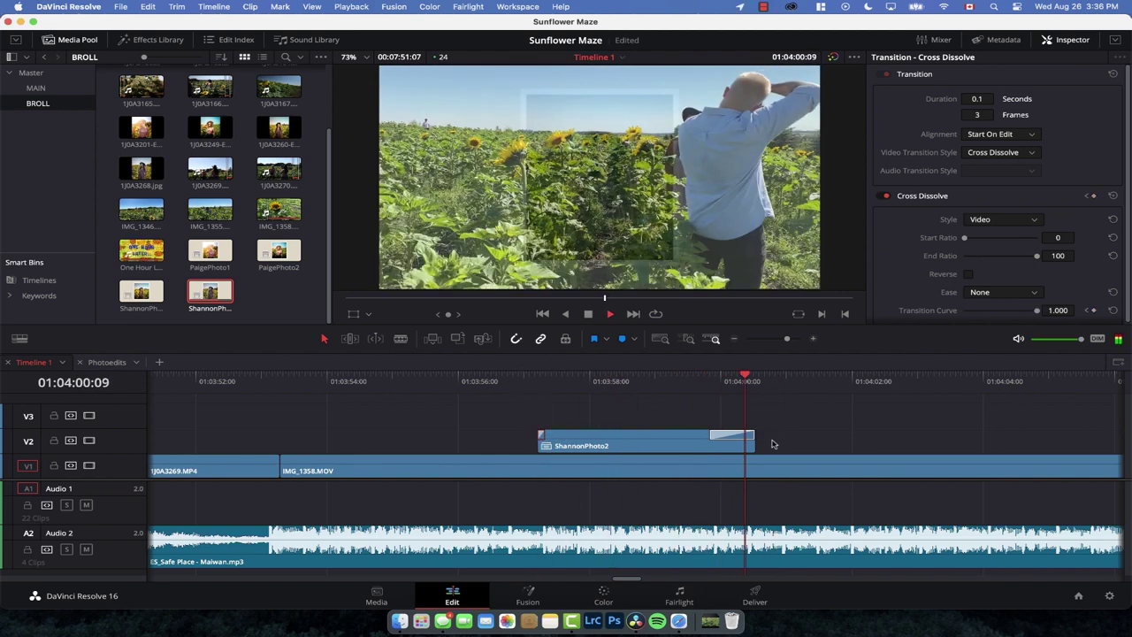
{"action": "key", "text": "space"}
{"action": "left_click_drag", "start_coordinate": [750, 446], "coordinate": [718, 446]}
{"action": "key", "text": "space"}
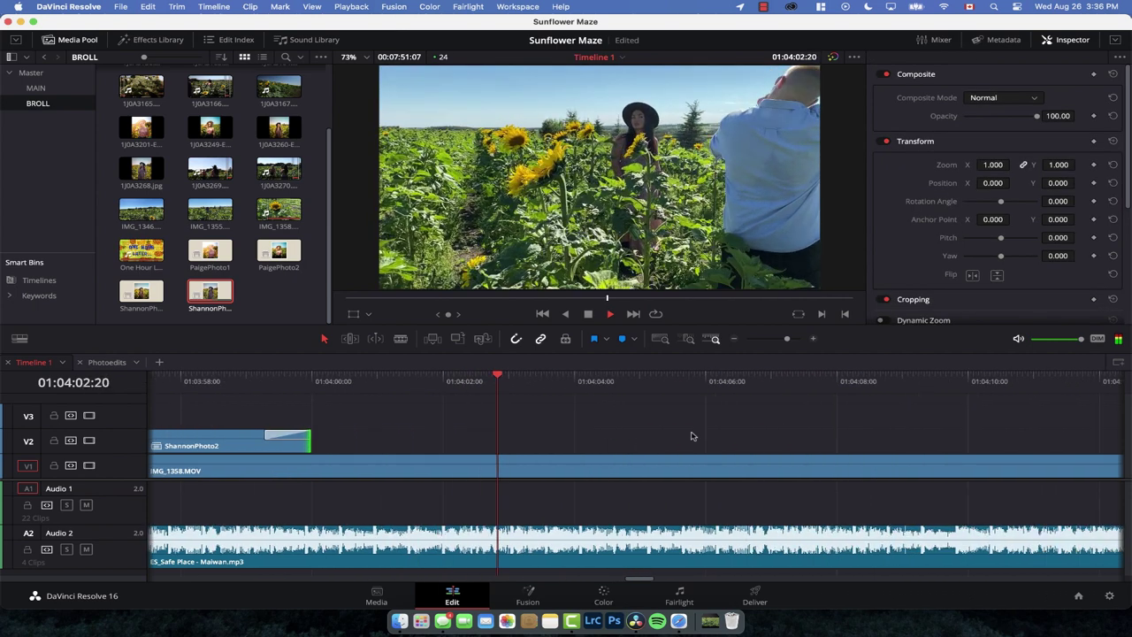
Split IMG_1358.MOV on V1 at the playhead and find a later cut point.
{"action": "key", "text": "space"}
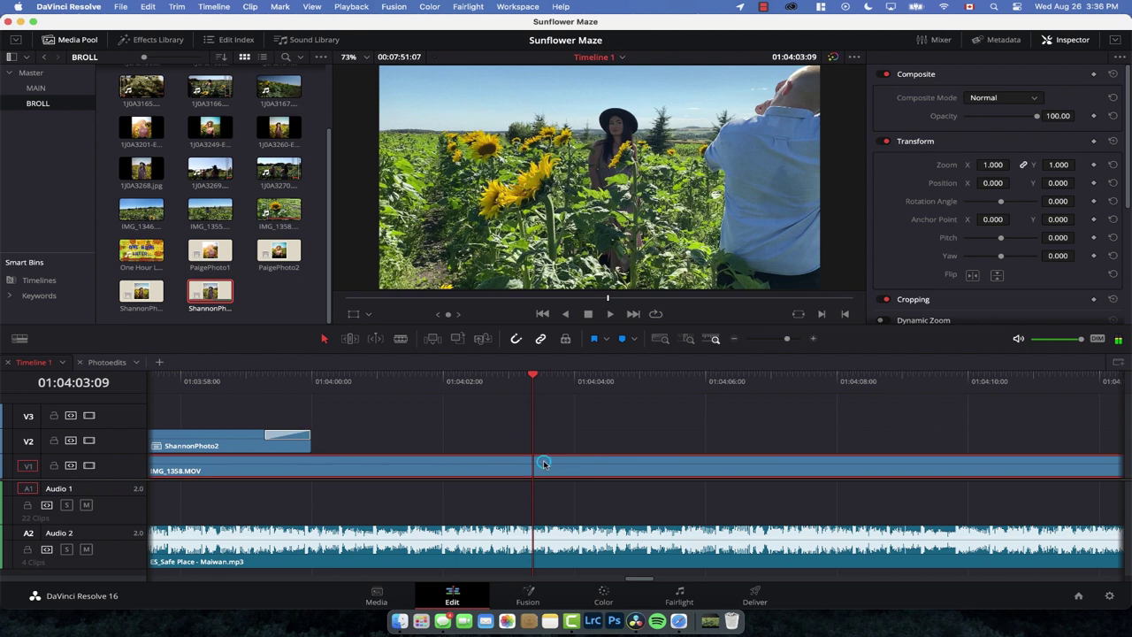
{"action": "left_click", "coordinate": [537, 462]}
{"action": "key", "text": "super+b"}
{"action": "left_click_drag", "start_coordinate": [722, 380], "coordinate": [947, 383]}
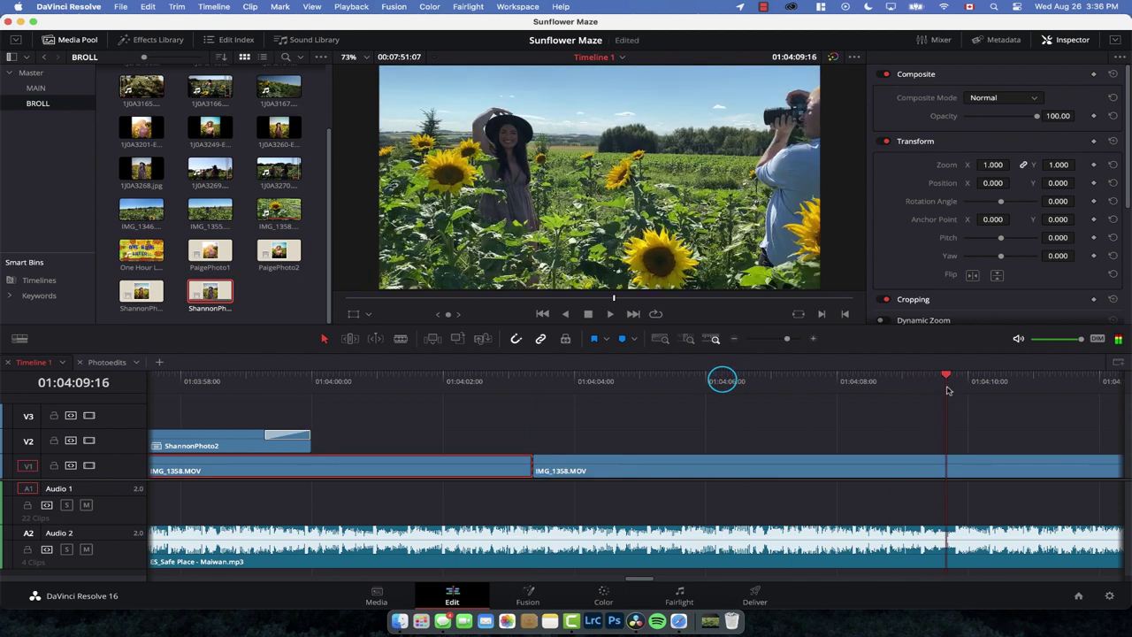
{"action": "scroll", "coordinate": [884, 389], "scroll_direction": "right", "scroll_amount": 10}
{"action": "left_click", "coordinate": [882, 393]}
{"action": "left_click_drag", "start_coordinate": [881, 393], "coordinate": [1061, 390]}
{"action": "key", "text": "super+minus"}
{"action": "key", "text": "super+minus"}
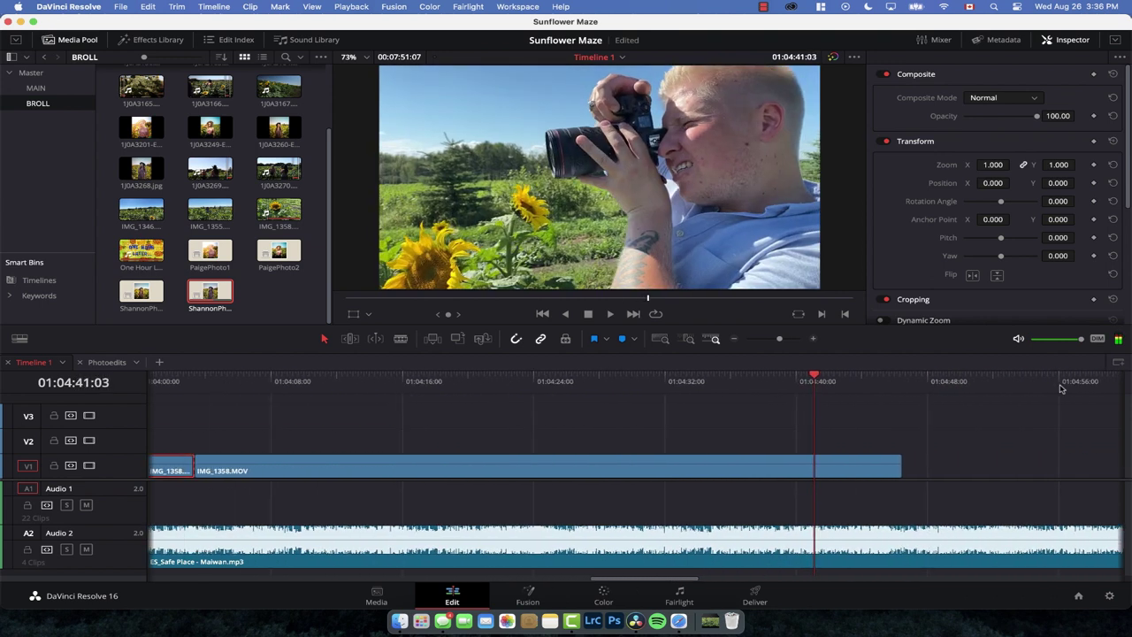
{"action": "left_click_drag", "start_coordinate": [933, 384], "coordinate": [841, 389]}
Cut out the unwanted IMG_1358.MOV section and slide the remaining clip left to close the gap.
{"action": "left_click", "coordinate": [853, 464]}
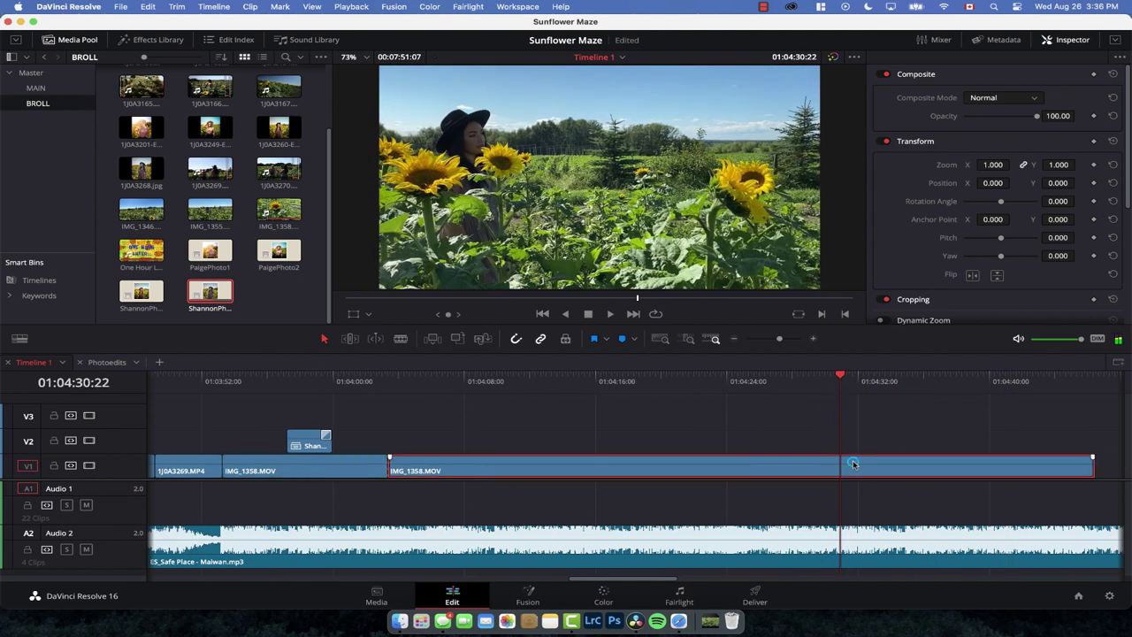
{"action": "key", "text": "super+b"}
{"action": "key", "text": "BackSpace"}
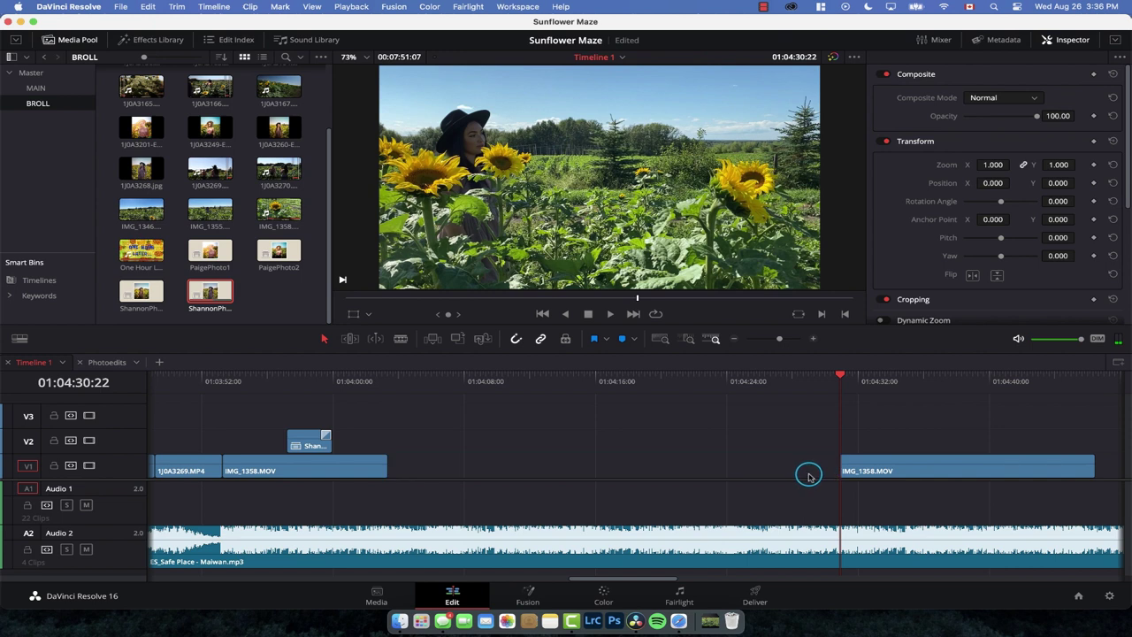
{"action": "left_click_drag", "start_coordinate": [872, 471], "coordinate": [428, 471]}
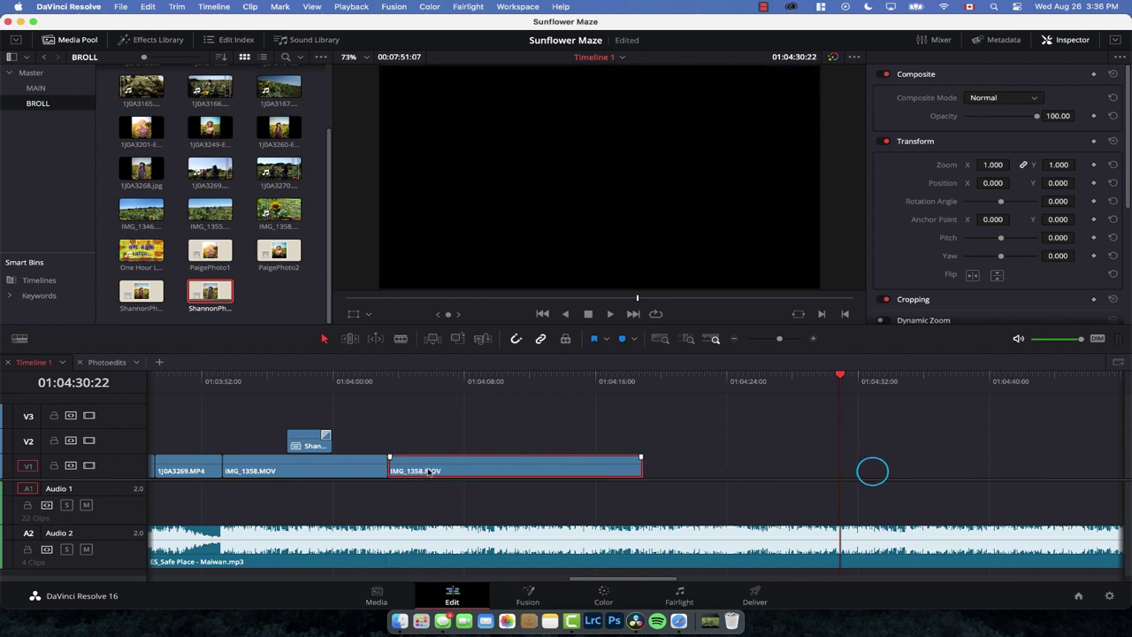
Trim the end of the earlier IMG_1358.MOV piece and review the join across the cut.
{"action": "left_click", "coordinate": [320, 382]}
{"action": "key", "text": "space"}
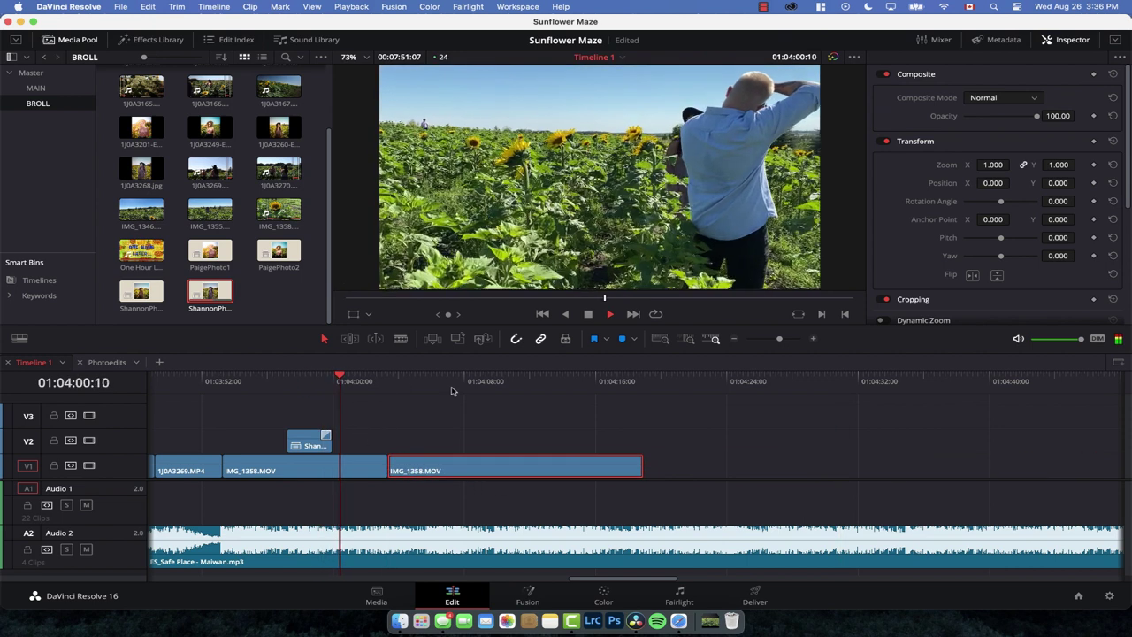
{"action": "mouse_move", "coordinate": [384, 462]}
{"action": "left_mouse_down"}
{"action": "mouse_move", "coordinate": [357, 466]}
{"action": "mouse_move", "coordinate": [373, 471]}
{"action": "left_mouse_up"}
{"action": "key", "text": "space"}
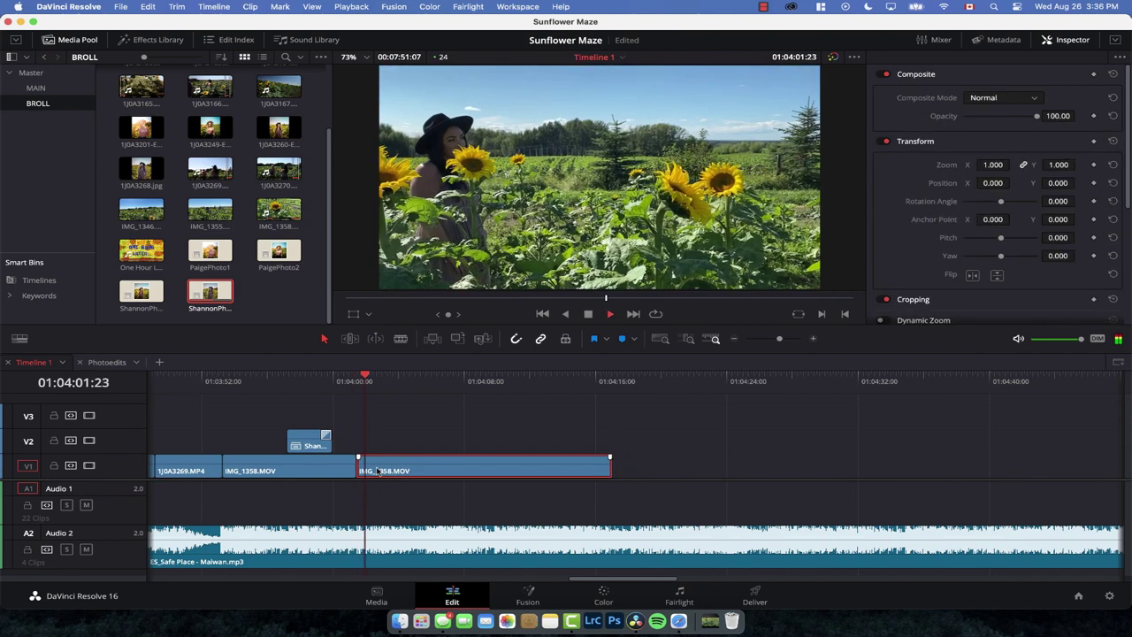
{"action": "left_click", "coordinate": [336, 382]}
{"action": "key", "text": "space"}
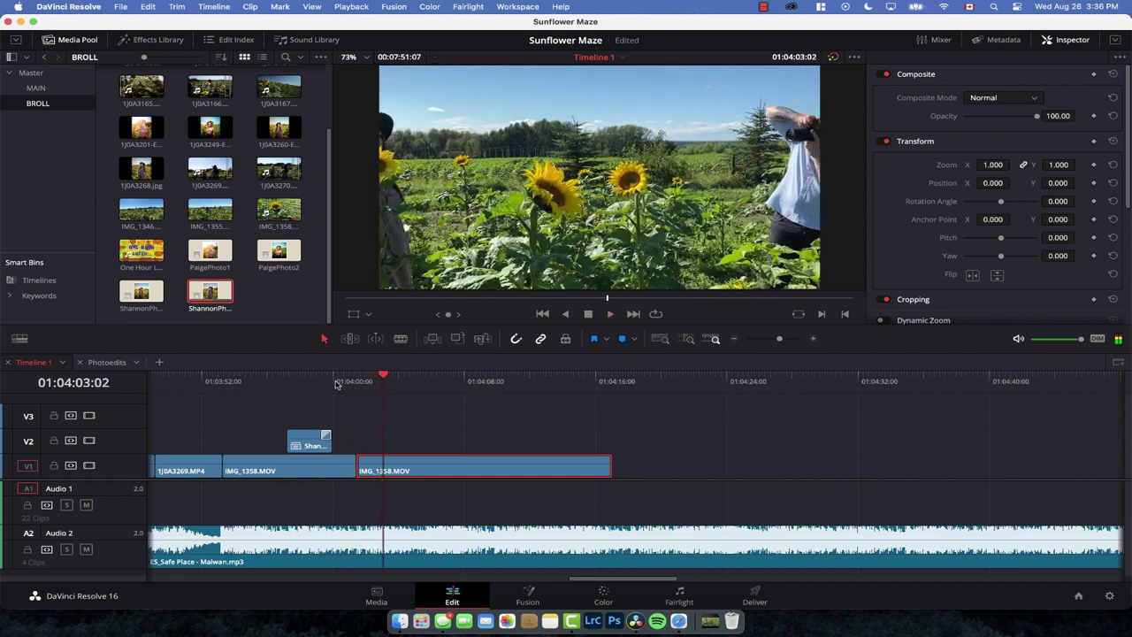
{"action": "key", "text": "space"}
Place ShannonPhoto1 on V2 over the second IMG_1358.MOV segment and trim it shorter.
{"action": "left_click_drag", "start_coordinate": [141, 294], "coordinate": [385, 442]}
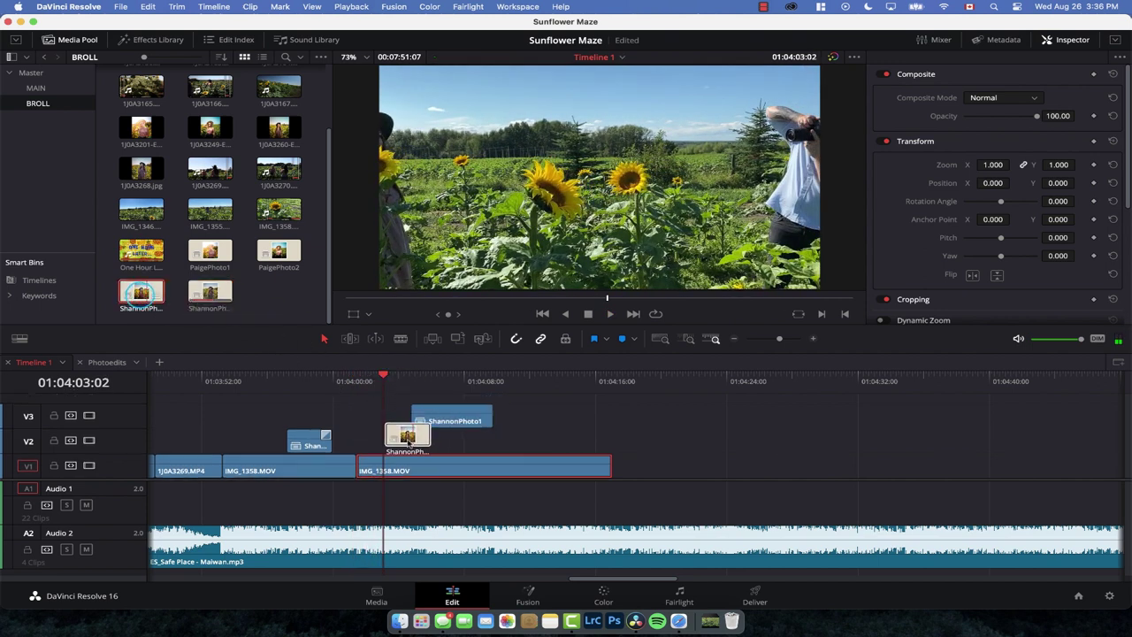
{"action": "left_click", "coordinate": [302, 379]}
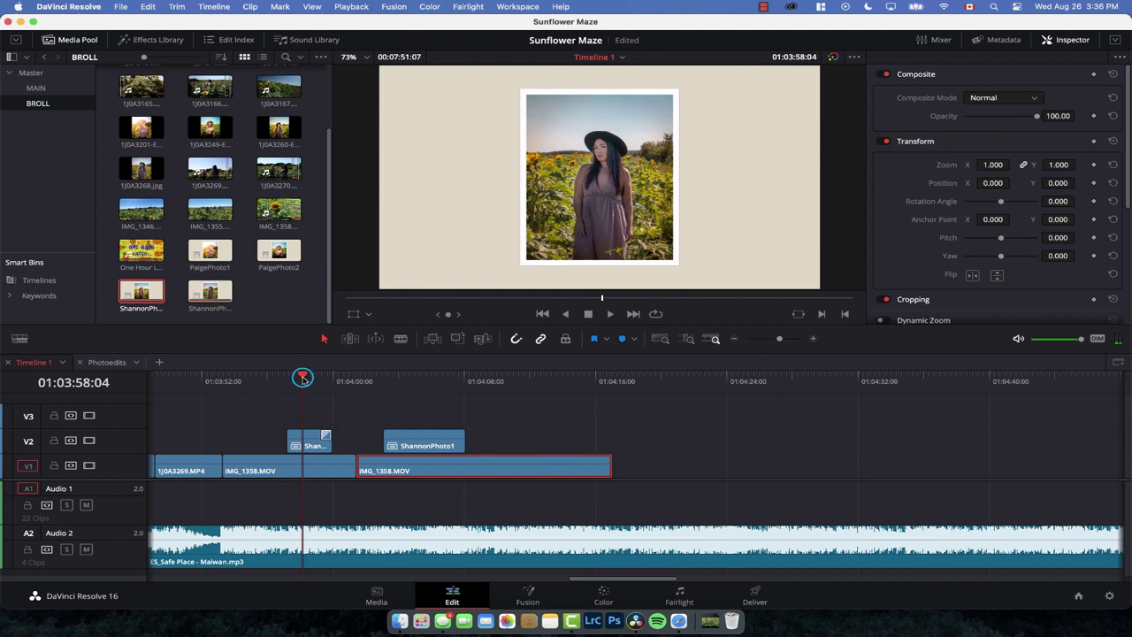
{"action": "left_click", "coordinate": [409, 445]}
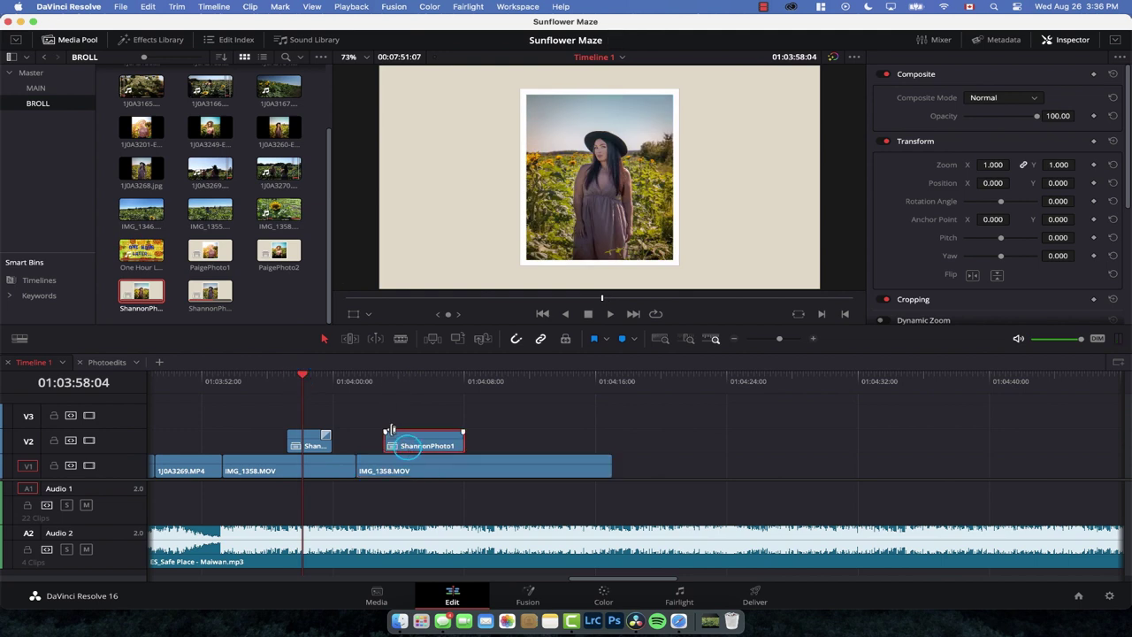
{"action": "left_click_drag", "start_coordinate": [460, 439], "coordinate": [420, 439]}
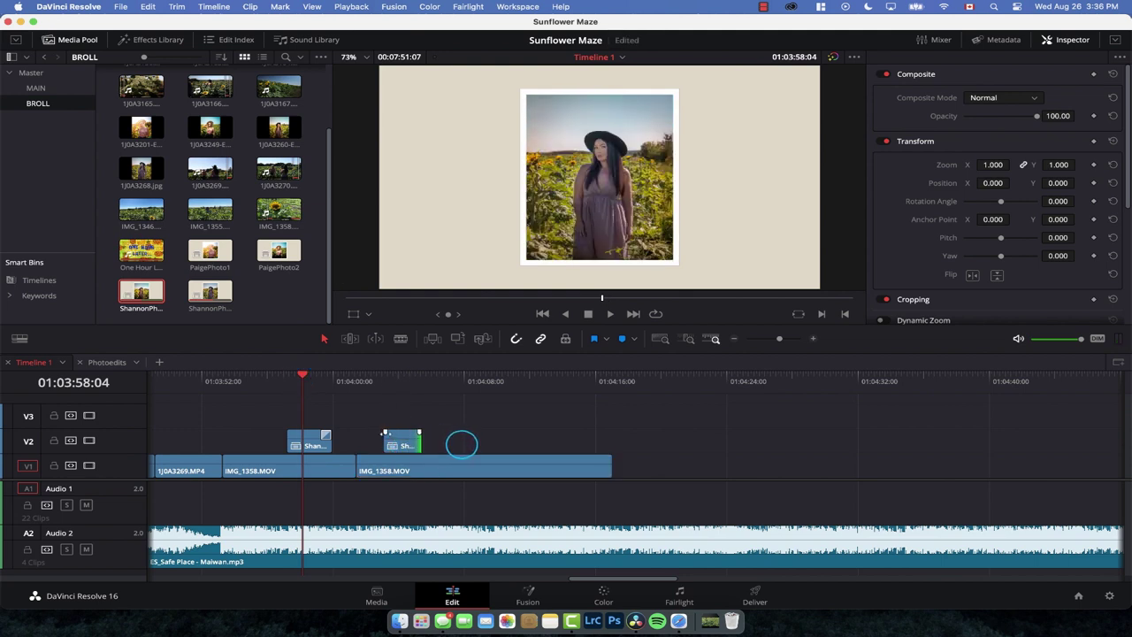
{"action": "left_click", "coordinate": [403, 439]}
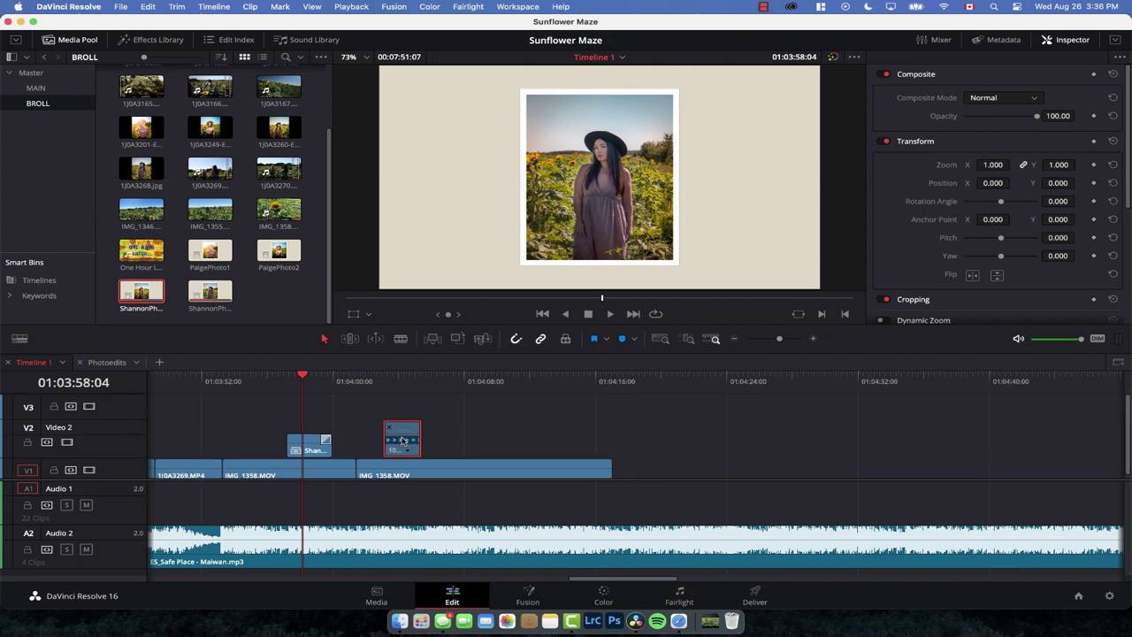
{"action": "key", "text": "super+z"}
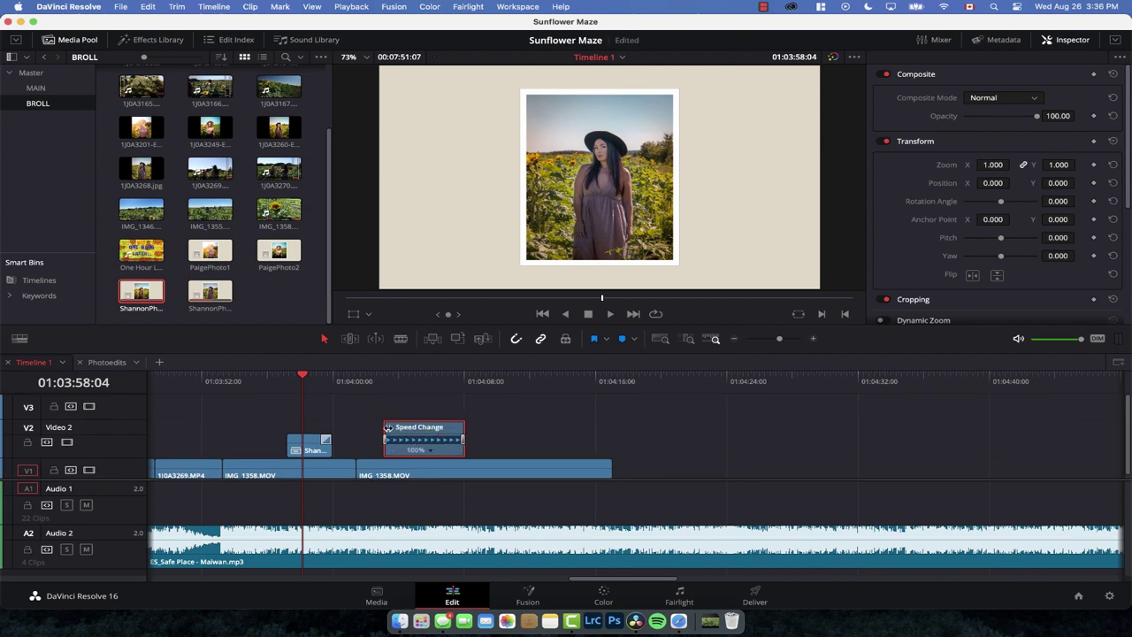
{"action": "key", "text": "super+r"}
{"action": "left_click_drag", "start_coordinate": [462, 446], "coordinate": [423, 446]}
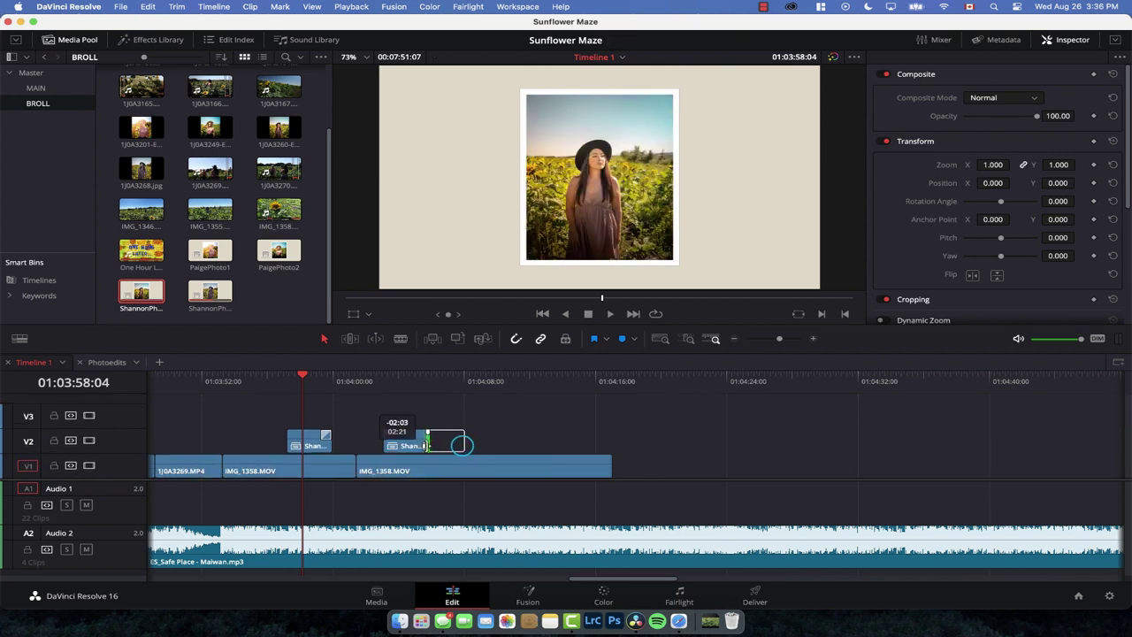
{"action": "left_click", "coordinate": [396, 379]}
{"action": "key", "text": "super+equal"}
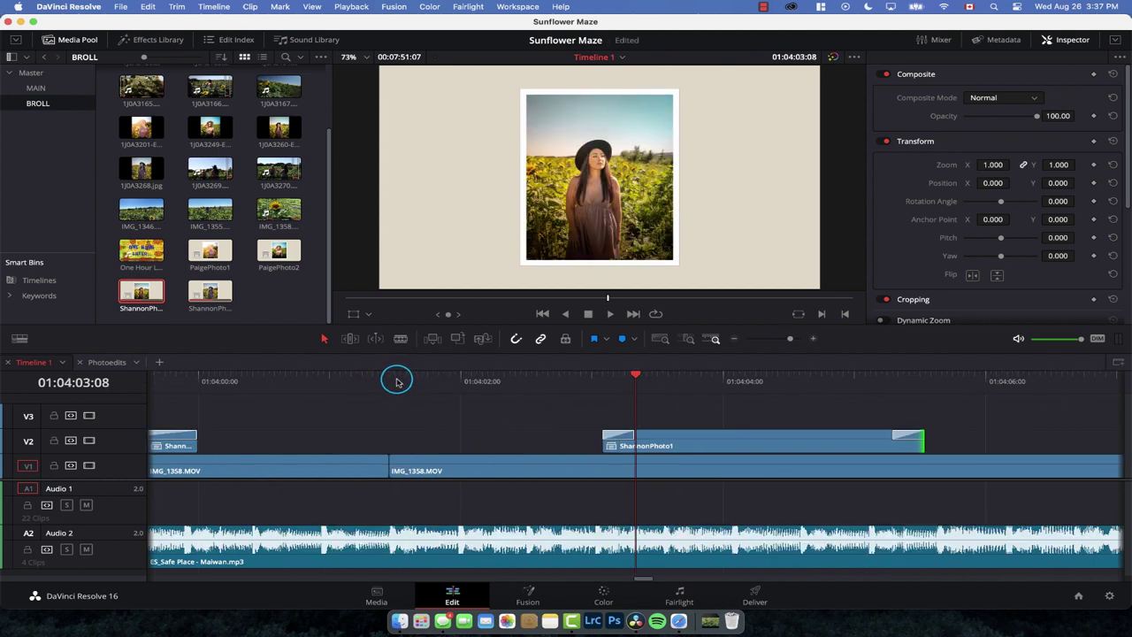
Shorten ShannonPhoto1's fade-in, lengthen its fade-out to 0.8 seconds, and preview the result.
{"action": "left_click_drag", "start_coordinate": [632, 435], "coordinate": [610, 434]}
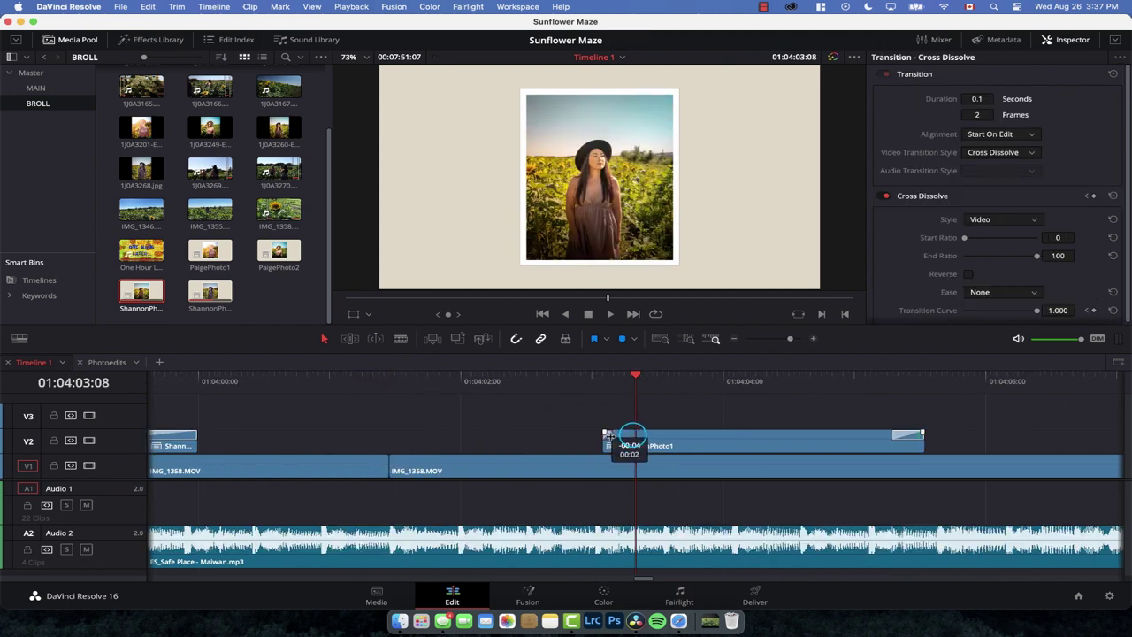
{"action": "left_click_drag", "start_coordinate": [892, 435], "coordinate": [821, 436]}
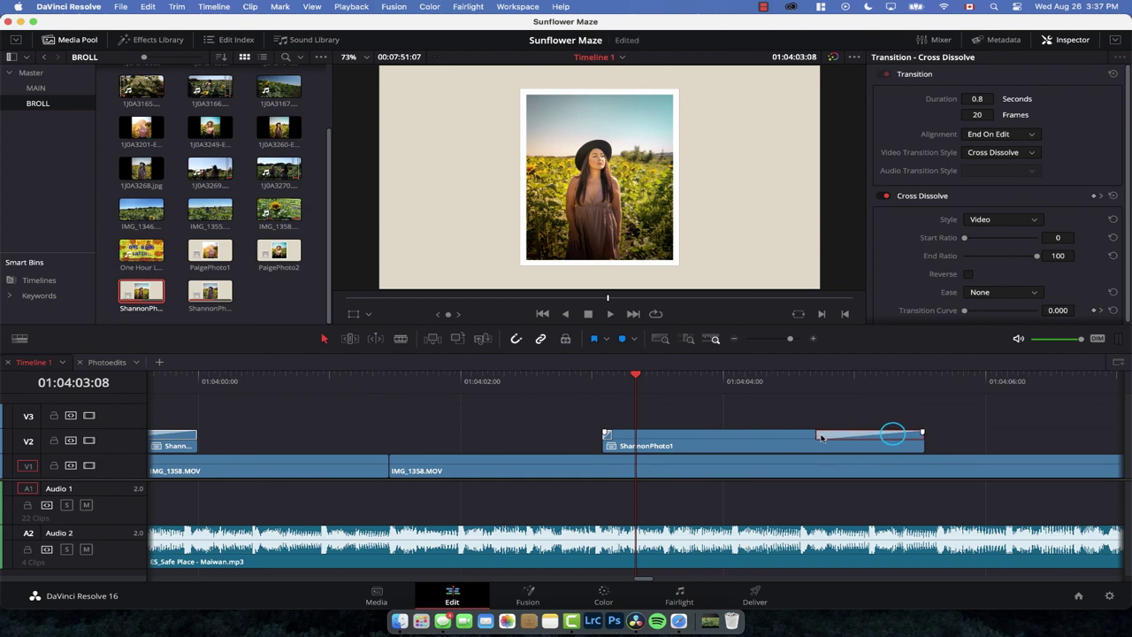
{"action": "left_click", "coordinate": [600, 381]}
{"action": "key", "text": "space"}
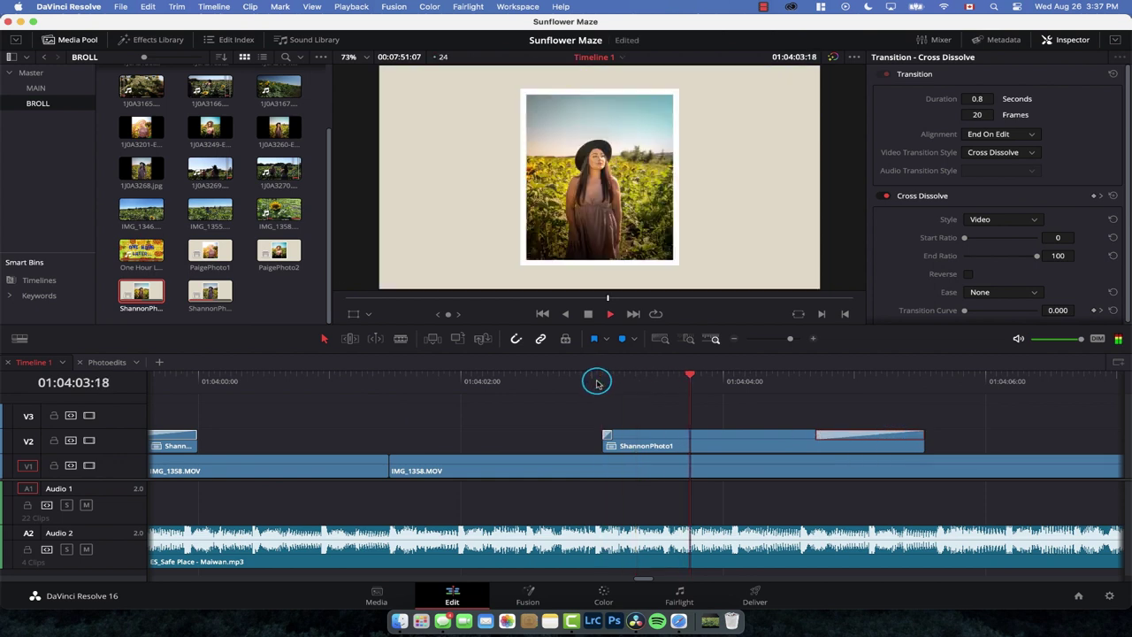
{"action": "key", "text": "super+minus"}
{"action": "key", "text": "super+minus"}
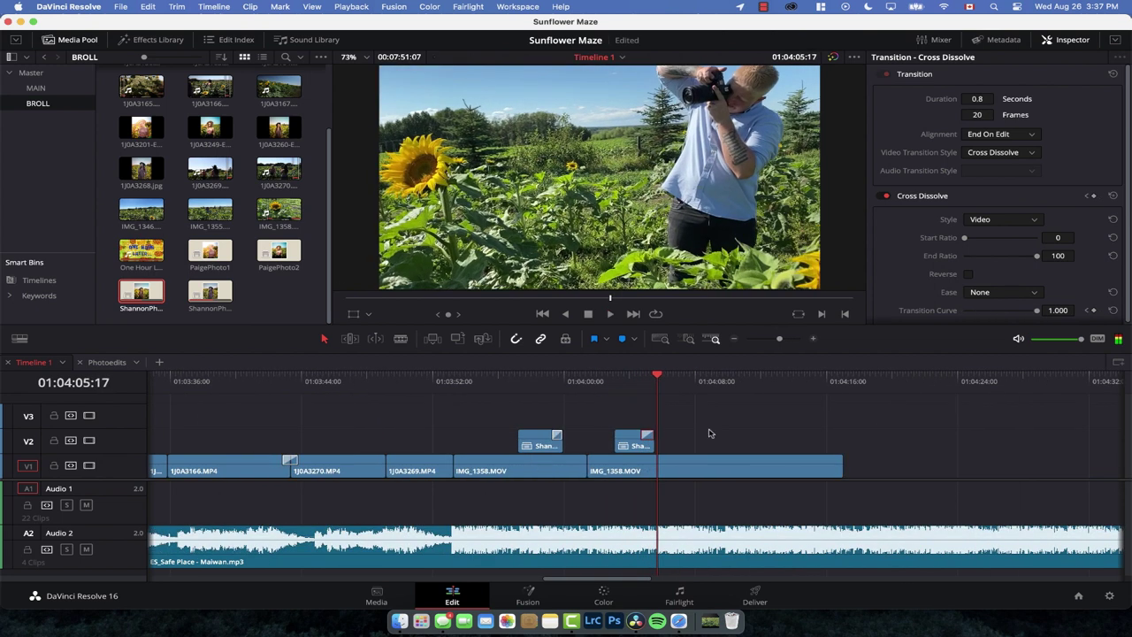
Shorten the last IMG_1358 clip and place IMG_1355 after it on V1 from a chosen start frame.
{"action": "left_click_drag", "start_coordinate": [841, 469], "coordinate": [679, 469]}
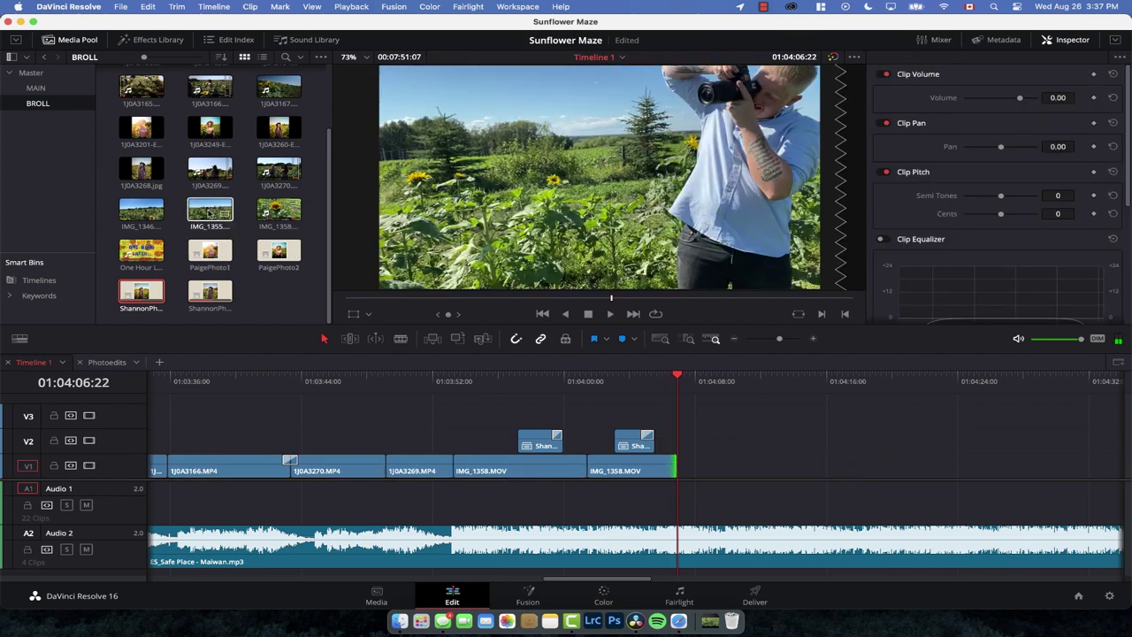
{"action": "left_click", "coordinate": [204, 212]}
{"action": "double_click", "coordinate": [204, 211]}
{"action": "mouse_move", "coordinate": [433, 301]}
{"action": "left_mouse_down"}
{"action": "mouse_move", "coordinate": [625, 301]}
{"action": "mouse_move", "coordinate": [605, 300]}
{"action": "left_mouse_up"}
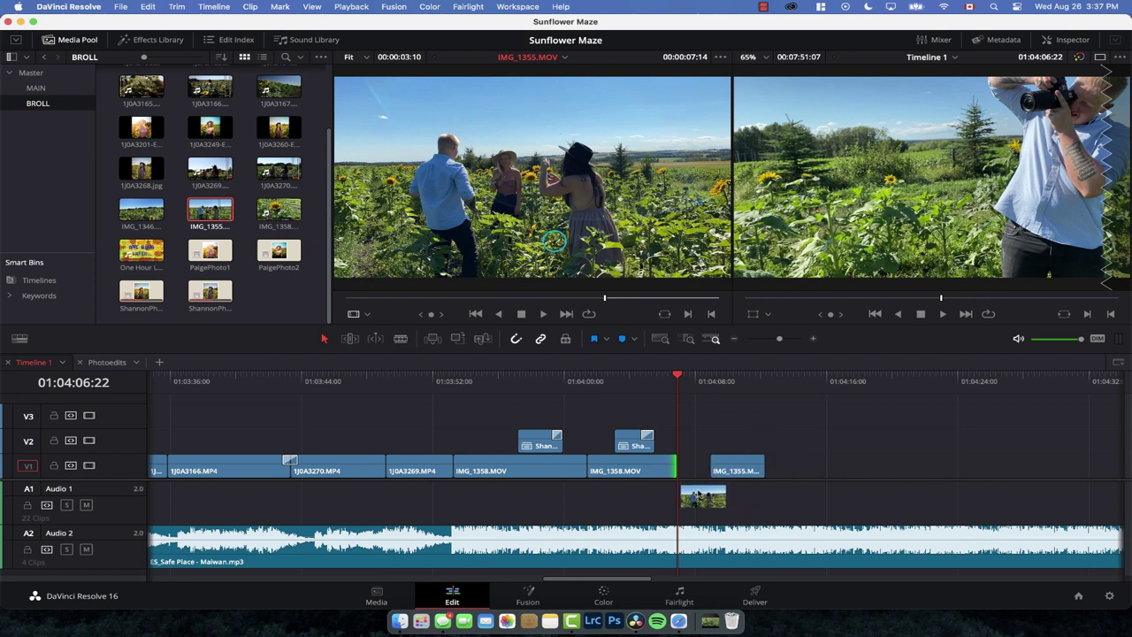
{"action": "left_click_drag", "start_coordinate": [552, 238], "coordinate": [675, 458]}
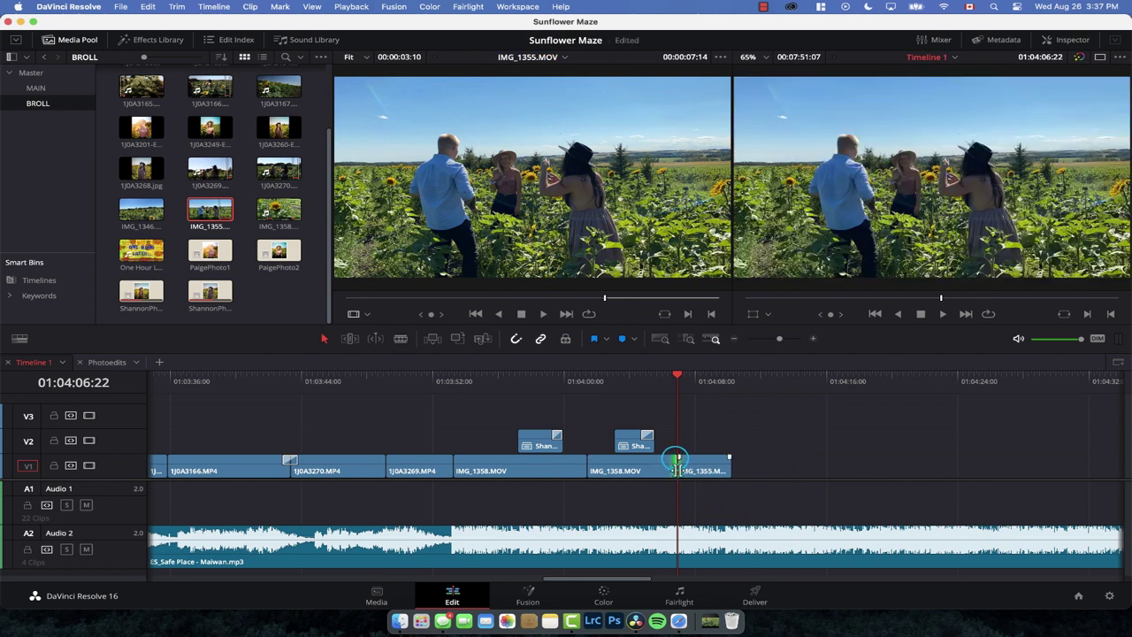
{"action": "key", "text": "space"}
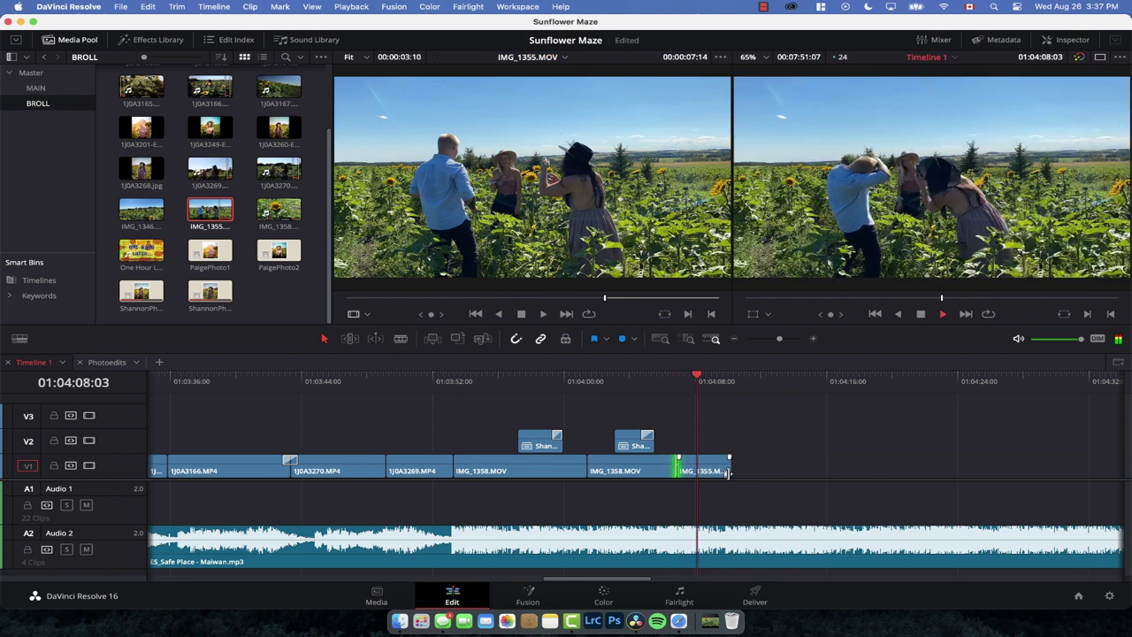
Review the IMG_1355 cut and preview IMG_1346 as an alternative clip.
{"action": "left_click", "coordinate": [727, 473]}
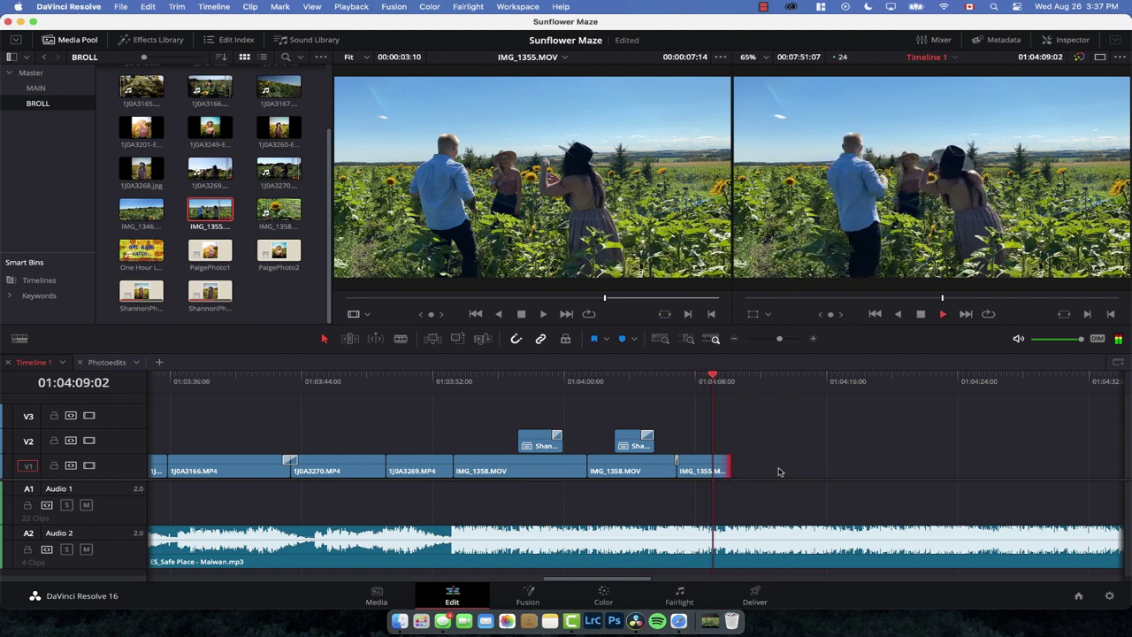
{"action": "key", "text": "space"}
{"action": "key", "text": "slash"}
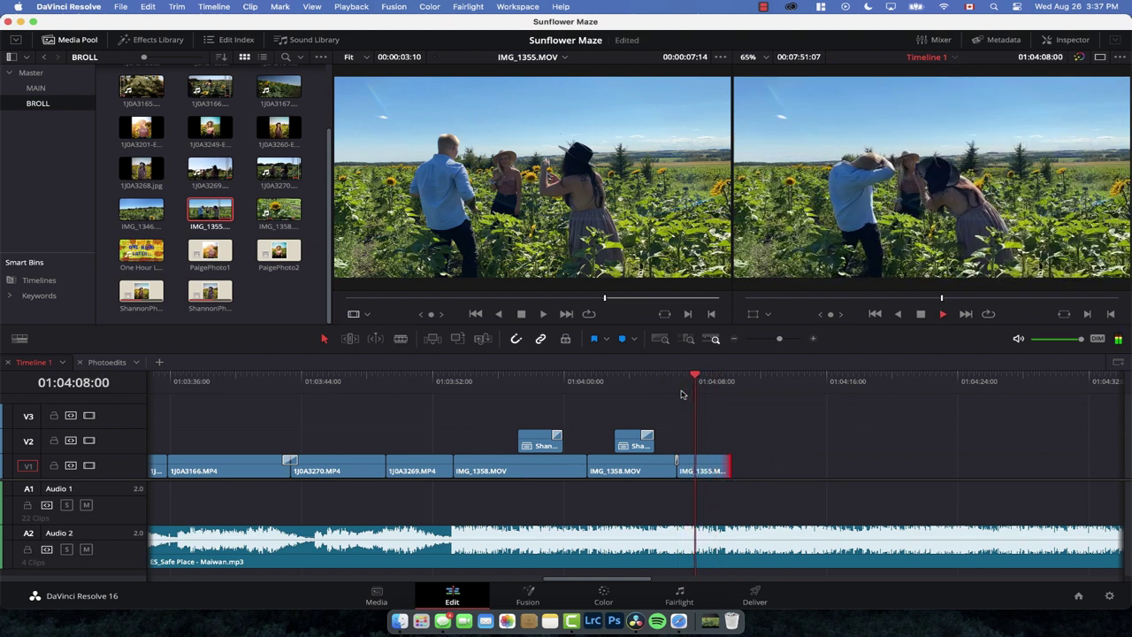
{"action": "key", "text": "space"}
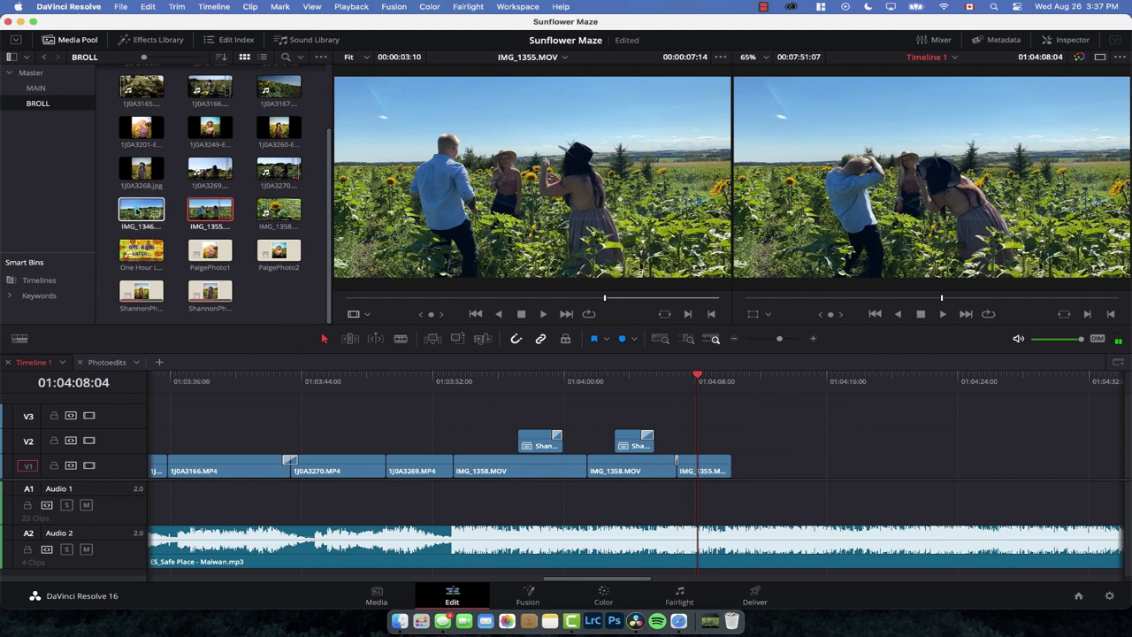
{"action": "left_click", "coordinate": [141, 209]}
{"action": "left_click_drag", "start_coordinate": [431, 297], "coordinate": [652, 299]}
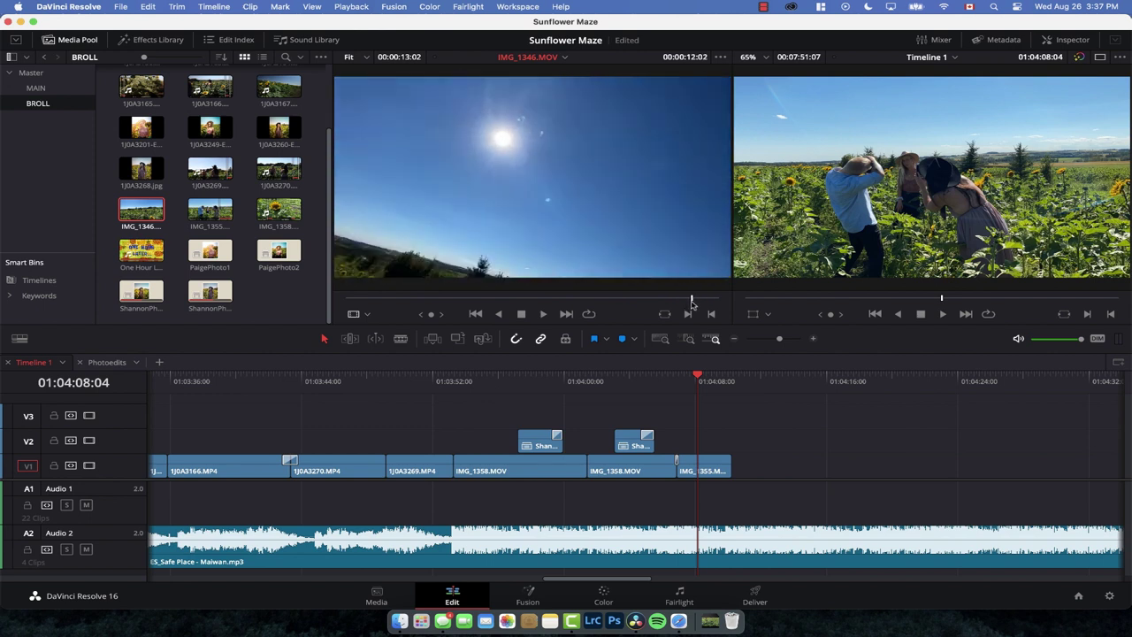
{"action": "left_click_drag", "start_coordinate": [653, 299], "coordinate": [469, 298]}
Replace the IMG_1355 placement on V1 with one from a new start point and play the cut.
{"action": "left_click", "coordinate": [209, 211]}
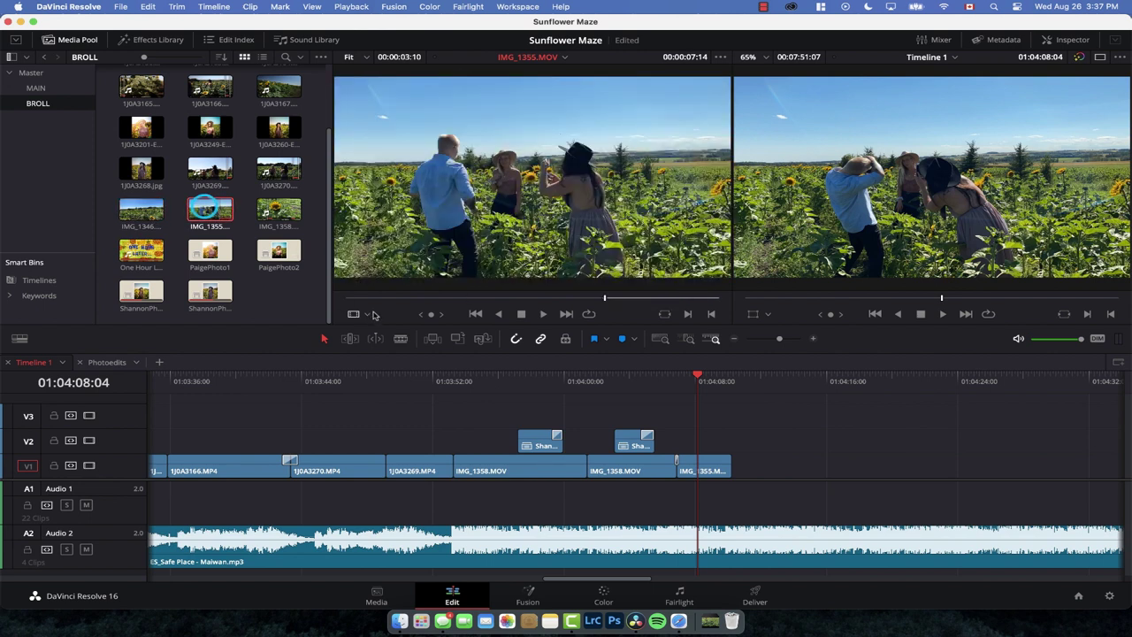
{"action": "left_click_drag", "start_coordinate": [354, 298], "coordinate": [531, 299]}
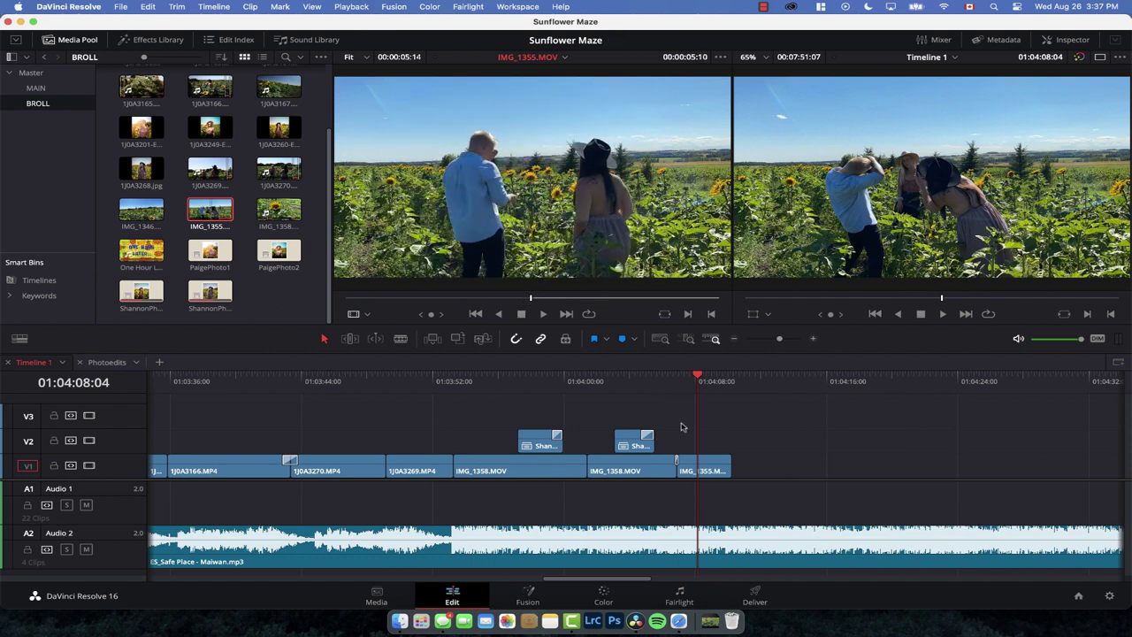
{"action": "key", "text": "Delete"}
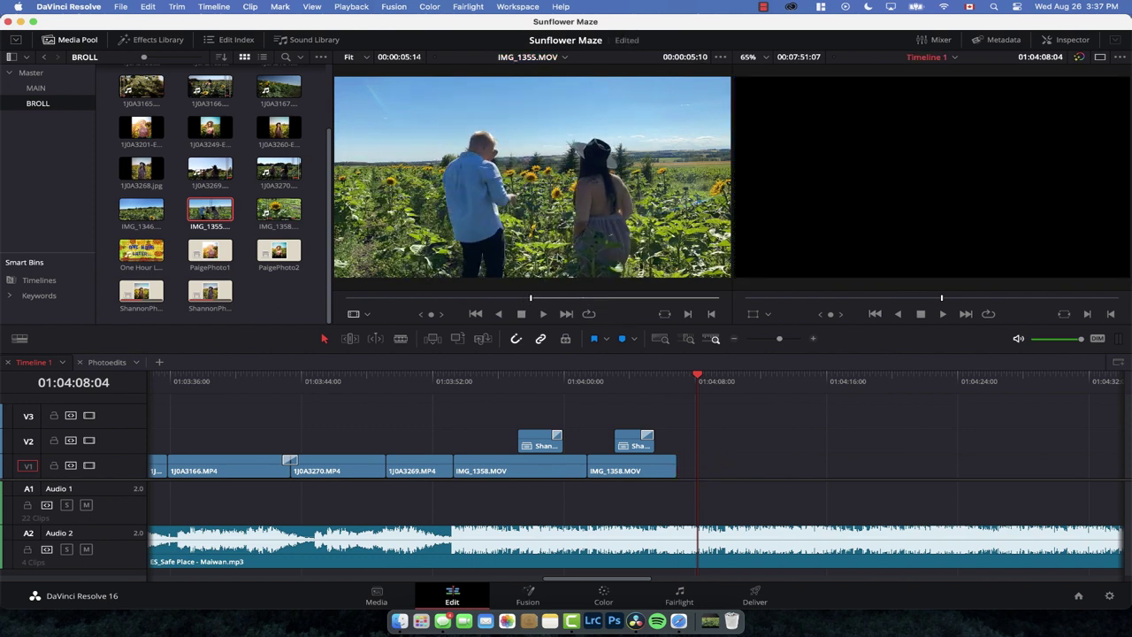
{"action": "left_click_drag", "start_coordinate": [506, 161], "coordinate": [676, 471]}
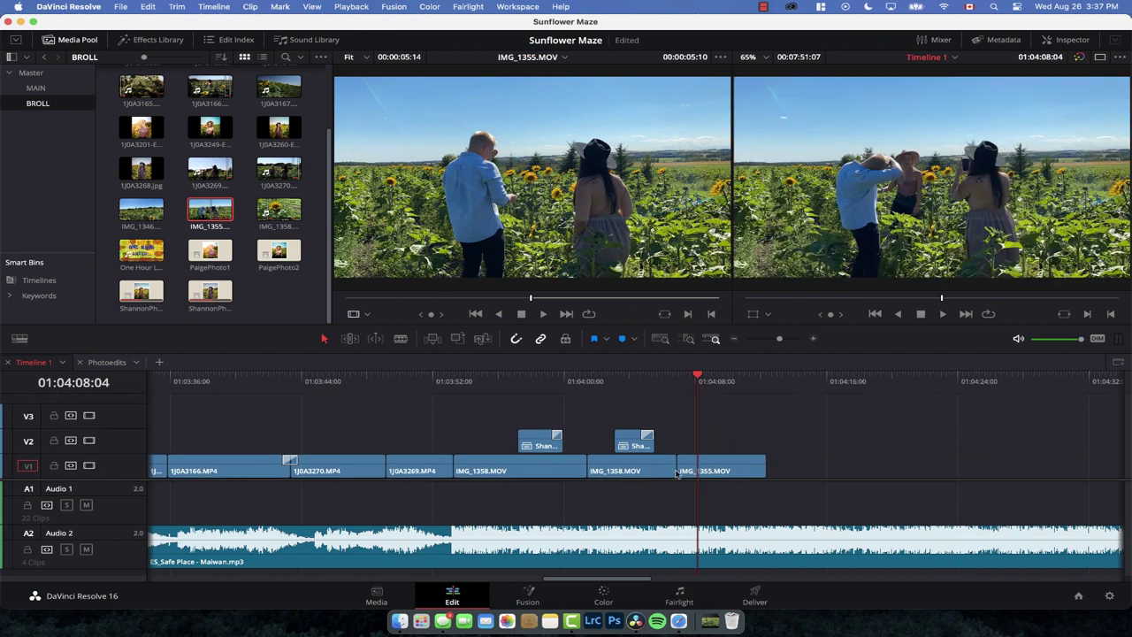
{"action": "left_click", "coordinate": [675, 382]}
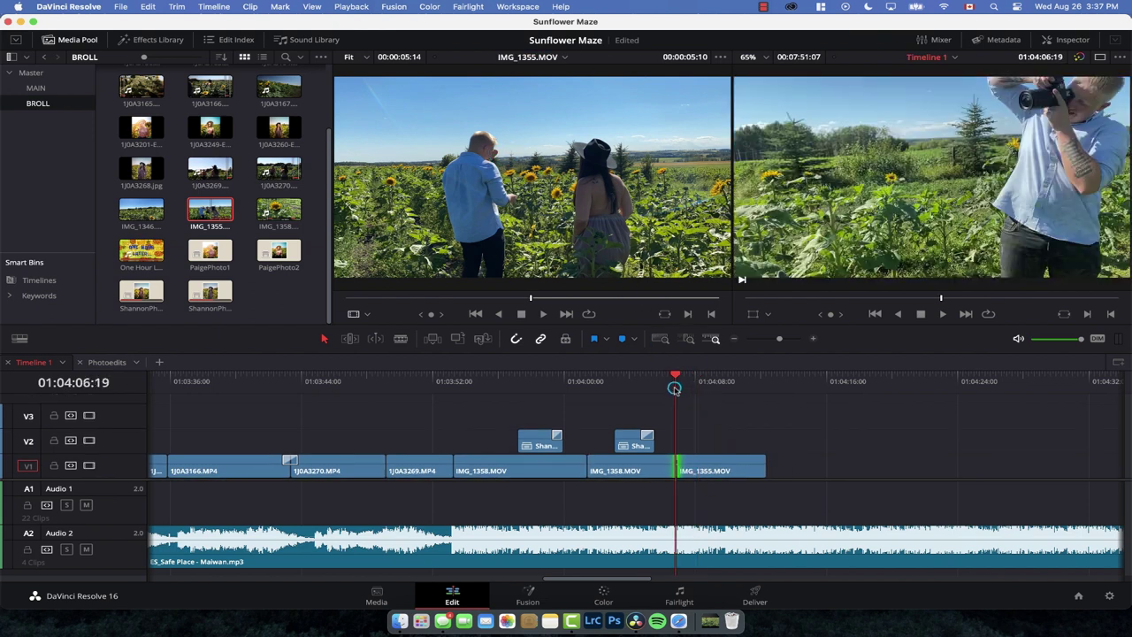
{"action": "key", "text": "space"}
{"action": "key", "text": "space"}
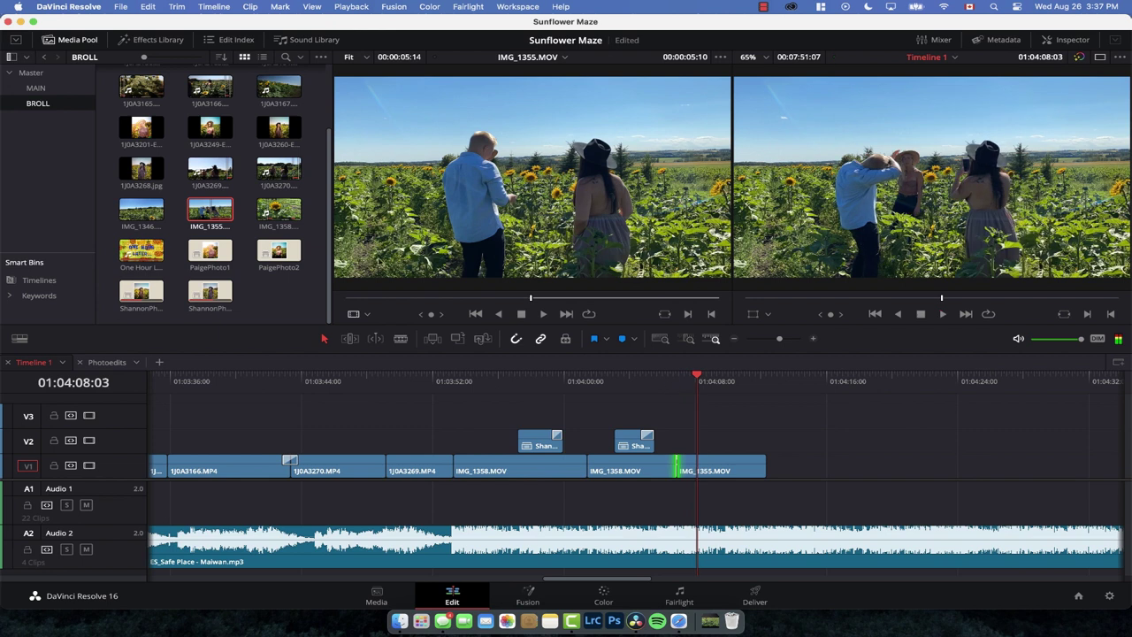
Overlay a shortened PaigePhoto1 on V2 above IMG_1355 with dissolves at both ends.
{"action": "left_click", "coordinate": [256, 281]}
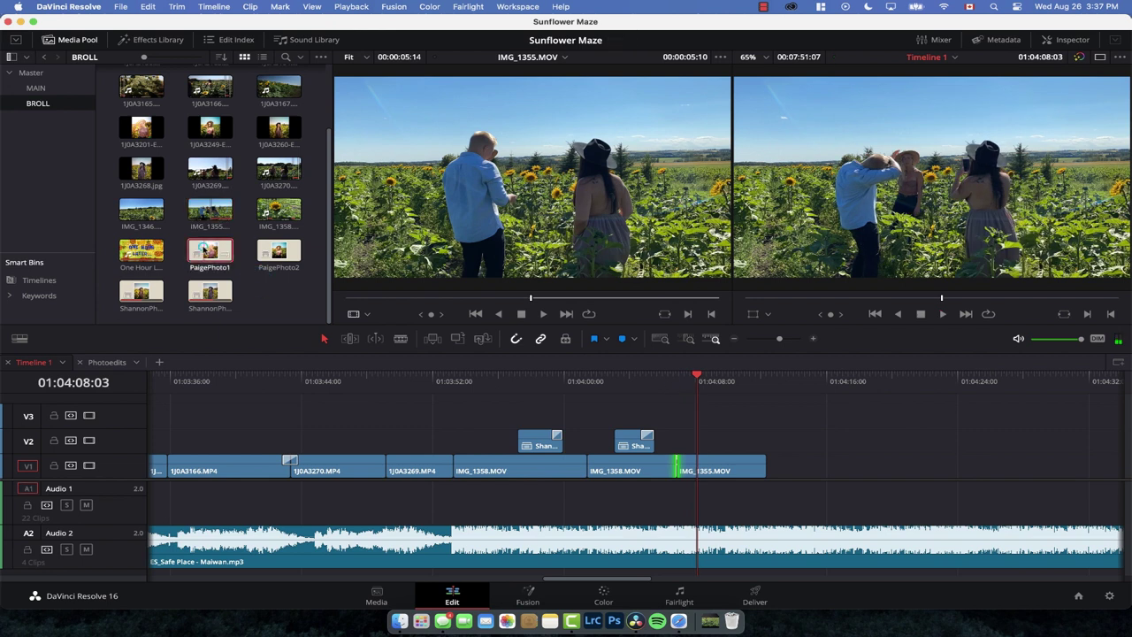
{"action": "left_click_drag", "start_coordinate": [205, 250], "coordinate": [779, 443]}
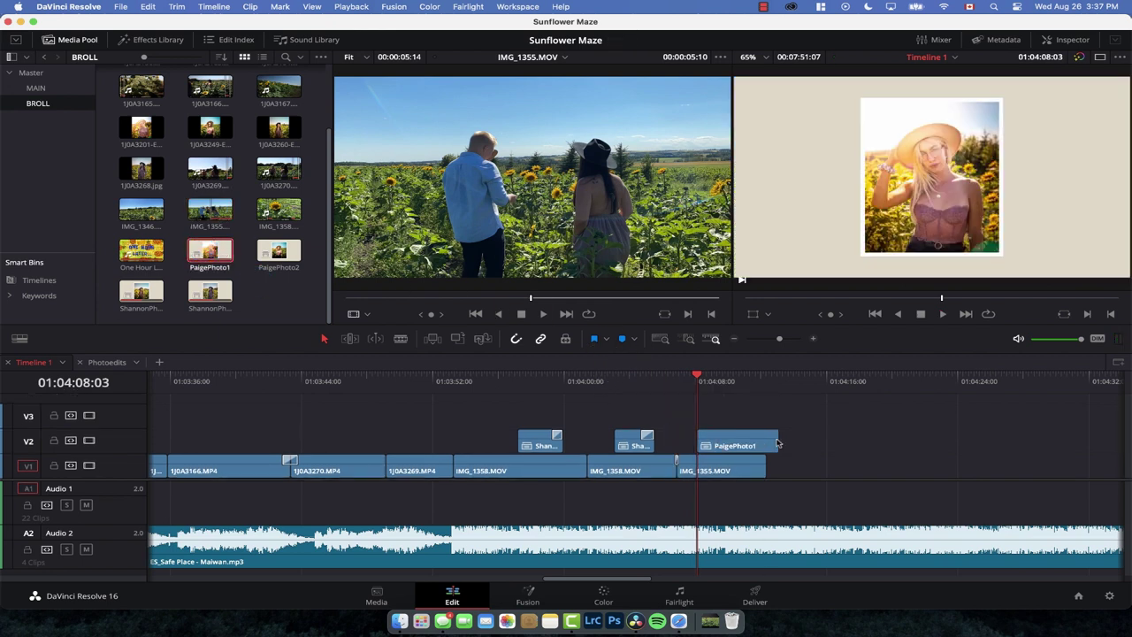
{"action": "left_click_drag", "start_coordinate": [780, 444], "coordinate": [739, 444]}
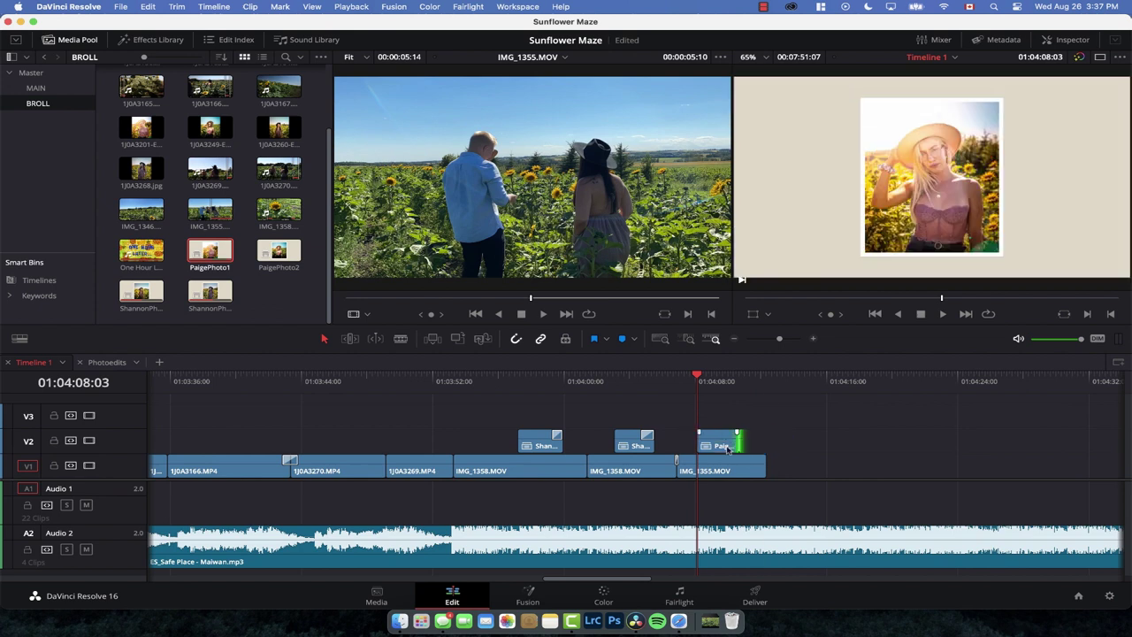
{"action": "key", "text": "super+t"}
Lengthen PaigePhoto1's fade-out dissolve and play back the section.
{"action": "key", "text": "super+equal"}
{"action": "key", "text": "super+equal"}
{"action": "key", "text": "super+equal"}
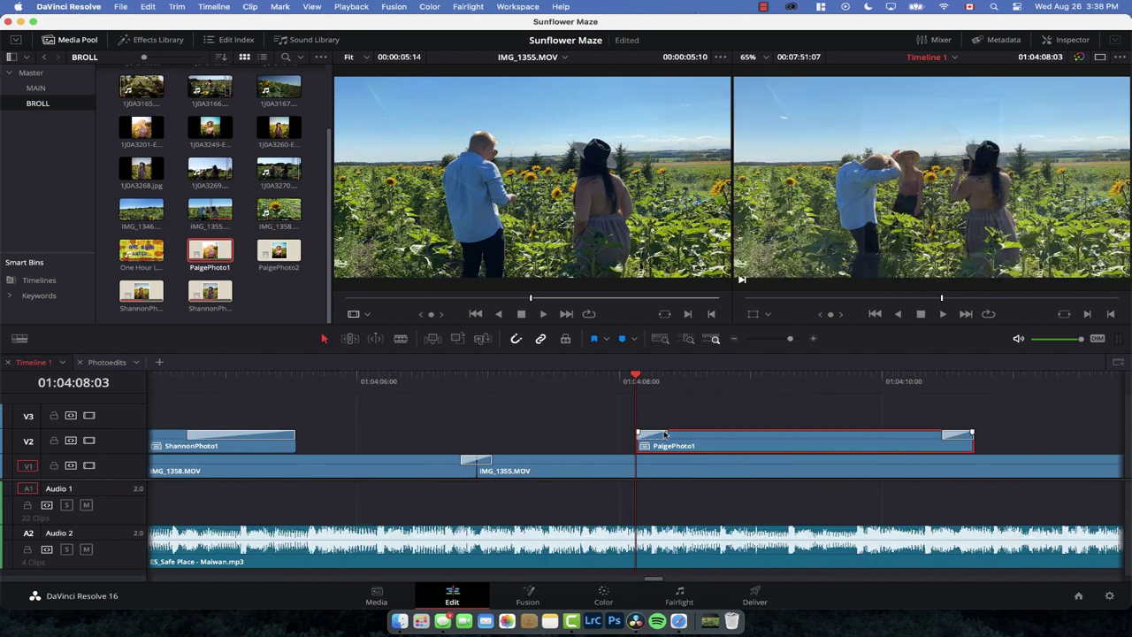
{"action": "left_click", "coordinate": [664, 434]}
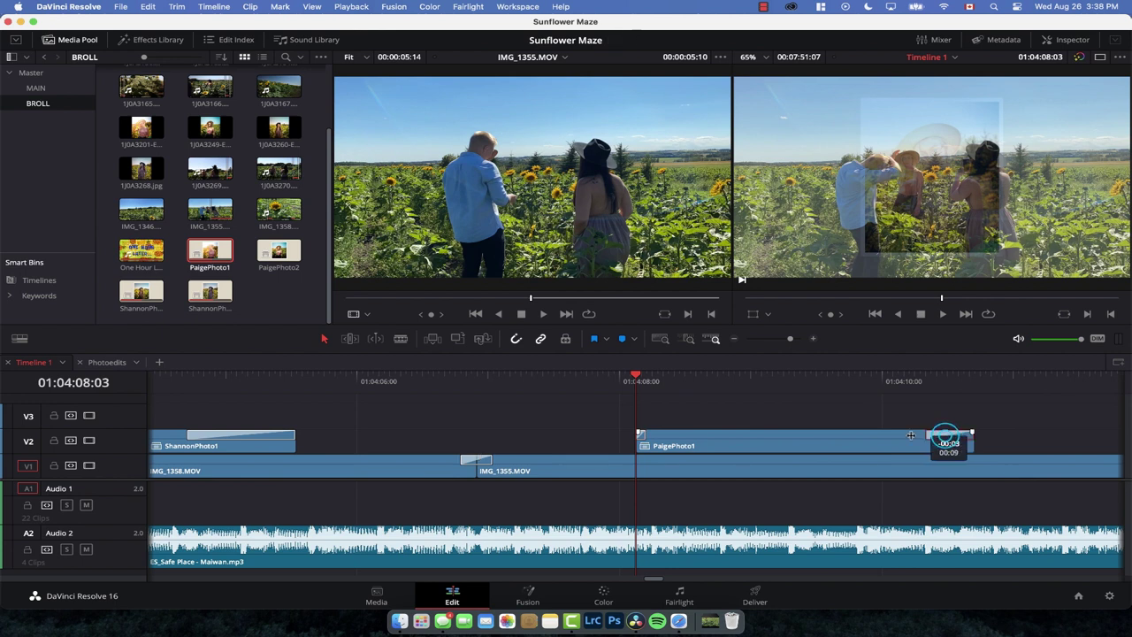
{"action": "left_click_drag", "start_coordinate": [945, 434], "coordinate": [894, 439]}
{"action": "key", "text": "space"}
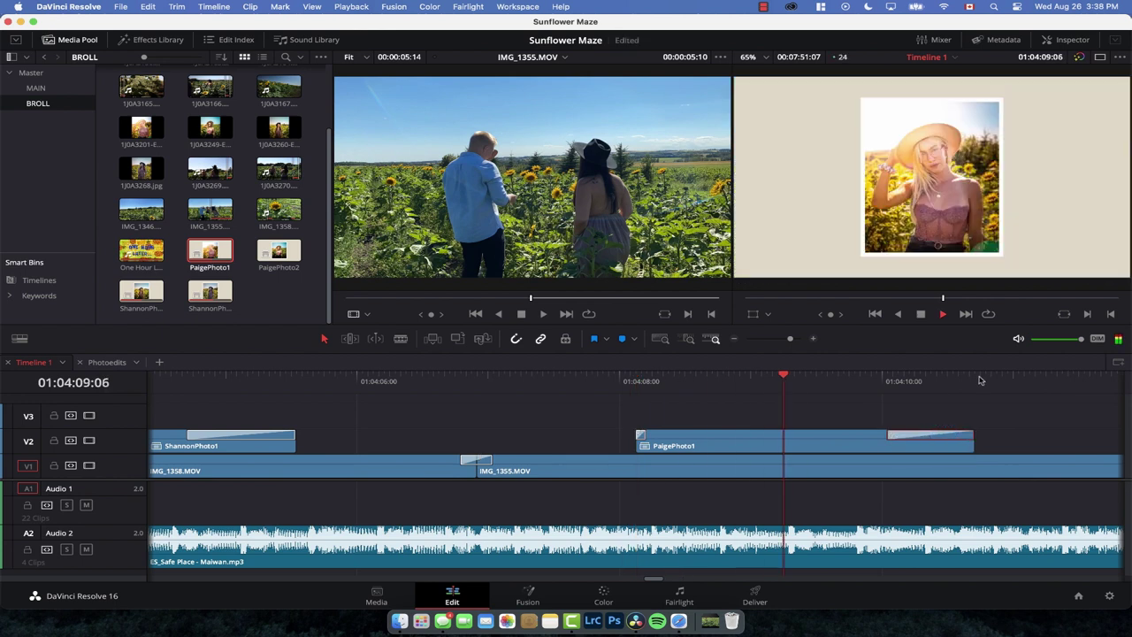
{"action": "key", "text": "space"}
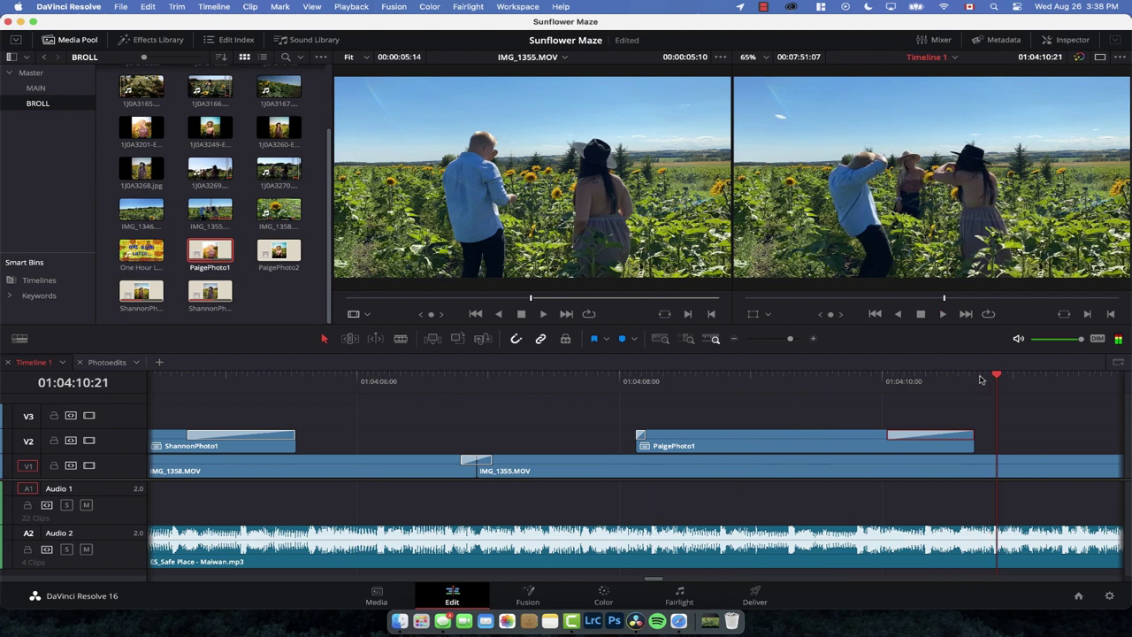
Trim IMG_1355's out point shorter to end near 01:04:12.
{"action": "key", "text": "super+minus"}
{"action": "key", "text": "super+minus"}
{"action": "key", "text": "space"}
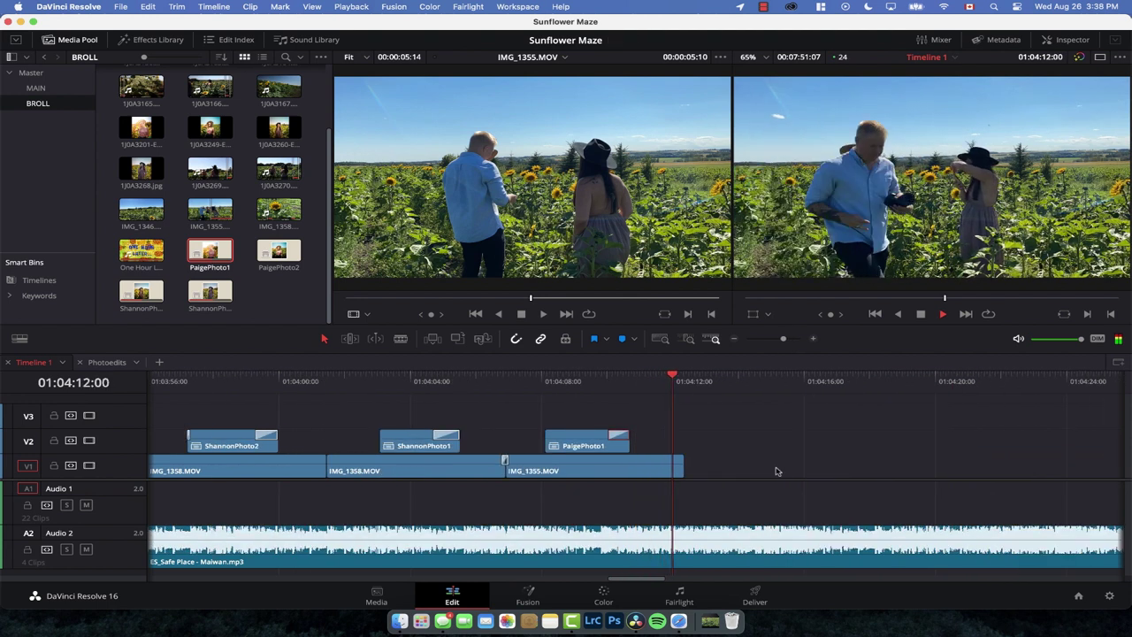
{"action": "key", "text": "space"}
{"action": "left_click_drag", "start_coordinate": [680, 464], "coordinate": [665, 468]}
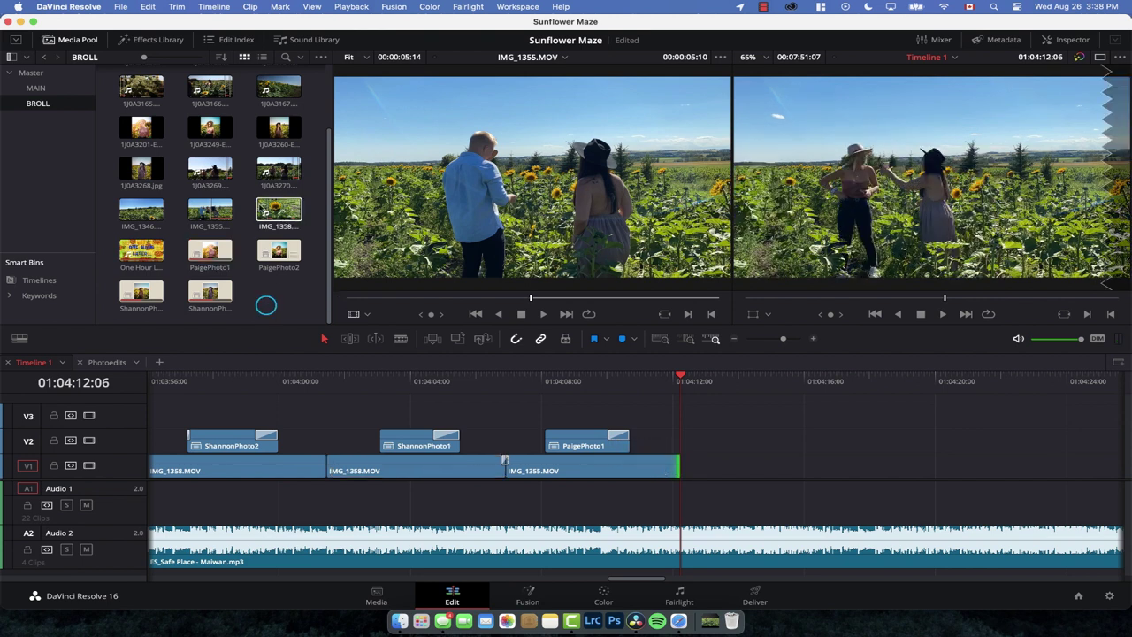
Add 1J0A3165.MP4 from a chosen start frame to V1 right after IMG_1355 and play it.
{"action": "scroll", "coordinate": [259, 196], "scroll_direction": "up", "scroll_amount": 3}
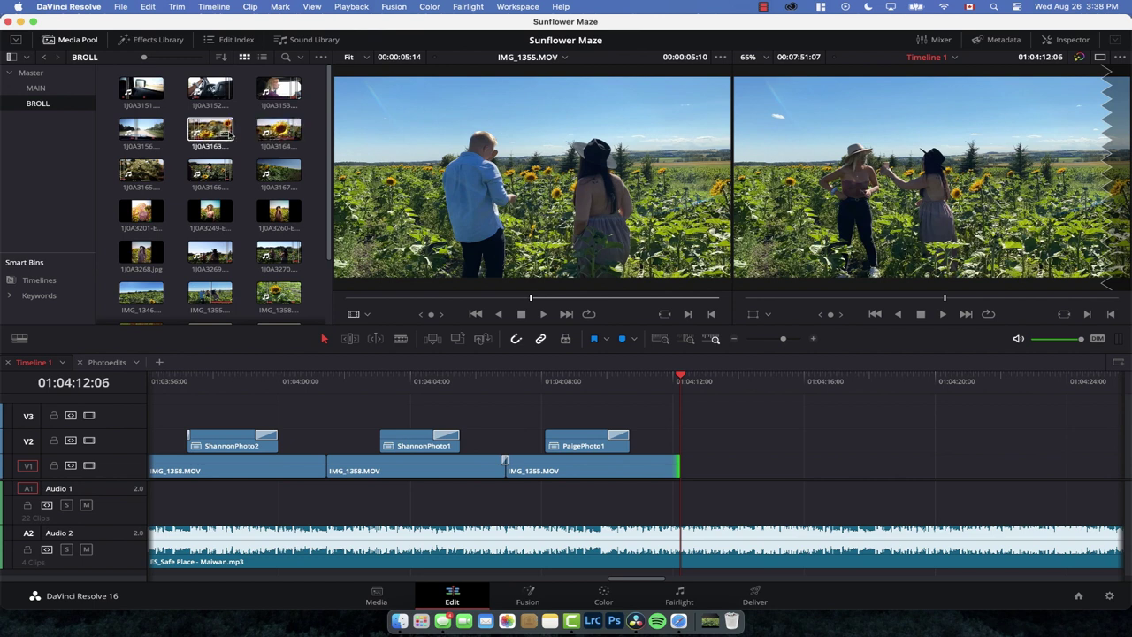
{"action": "double_click", "coordinate": [141, 171]}
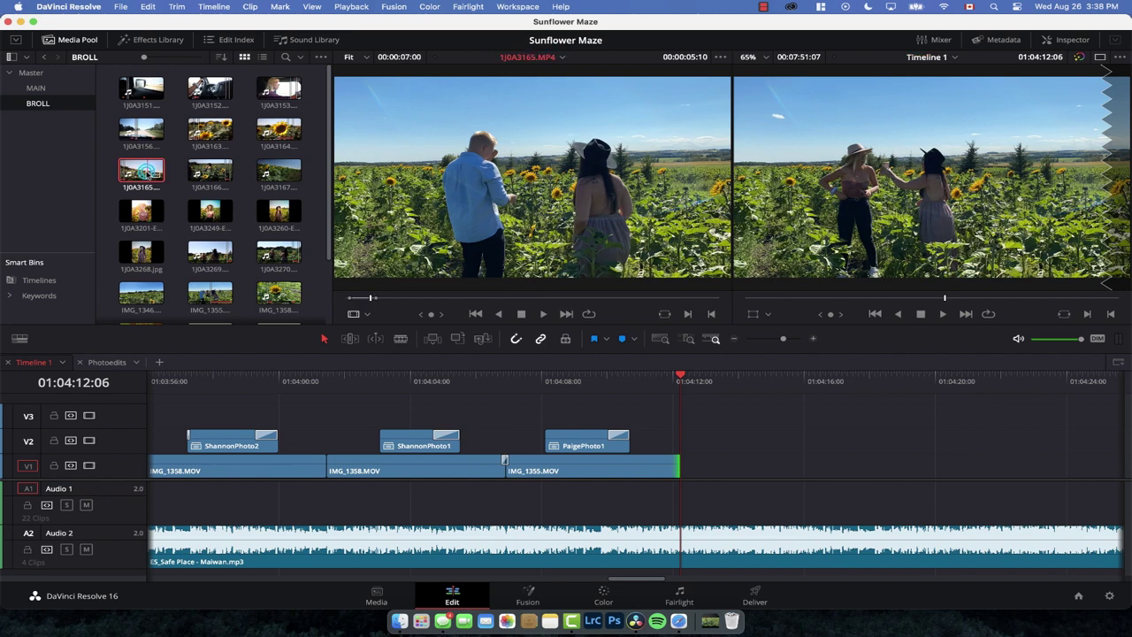
{"action": "mouse_move", "coordinate": [595, 302]}
{"action": "left_mouse_down"}
{"action": "mouse_move", "coordinate": [621, 304]}
{"action": "mouse_move", "coordinate": [594, 304]}
{"action": "left_mouse_up"}
{"action": "mouse_move", "coordinate": [586, 278]}
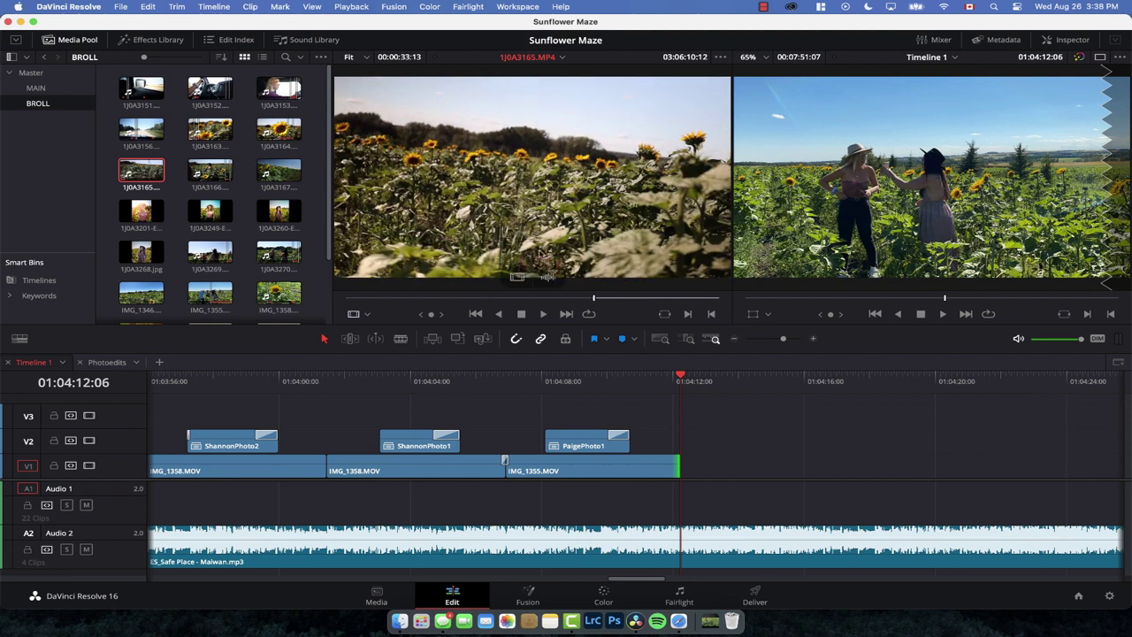
{"action": "left_click_drag", "start_coordinate": [519, 279], "coordinate": [682, 469]}
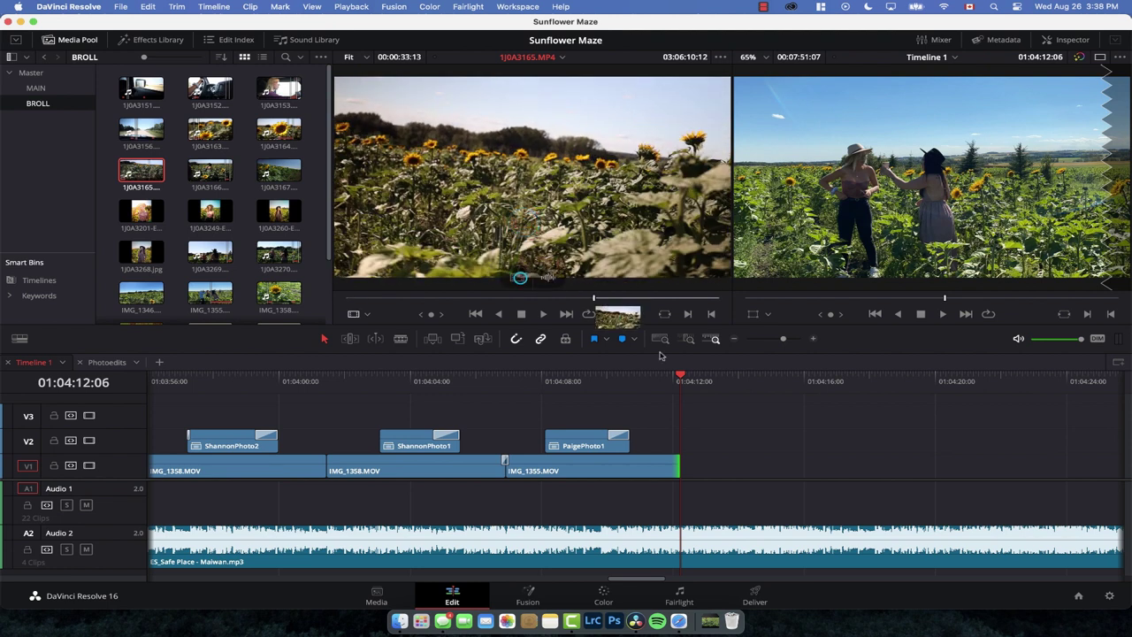
{"action": "key", "text": "space"}
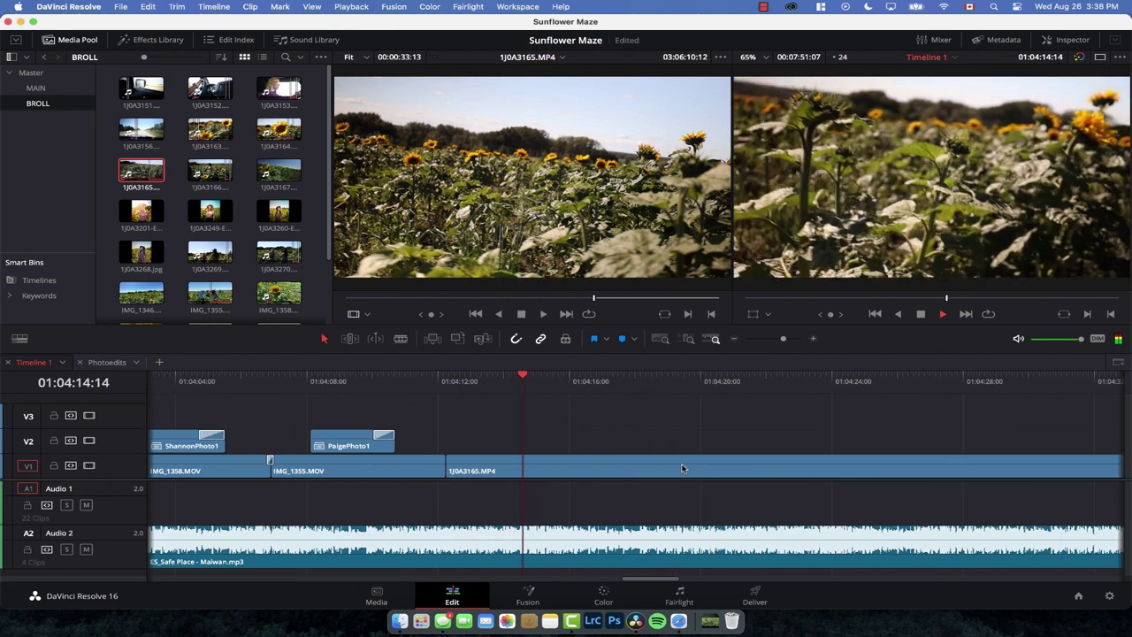
Cut a short stretch out of 1J0A3165.MP4 up to 01:04:17:15, close the gap, and review the join.
{"action": "key", "text": "space"}
{"action": "left_click", "coordinate": [605, 476]}
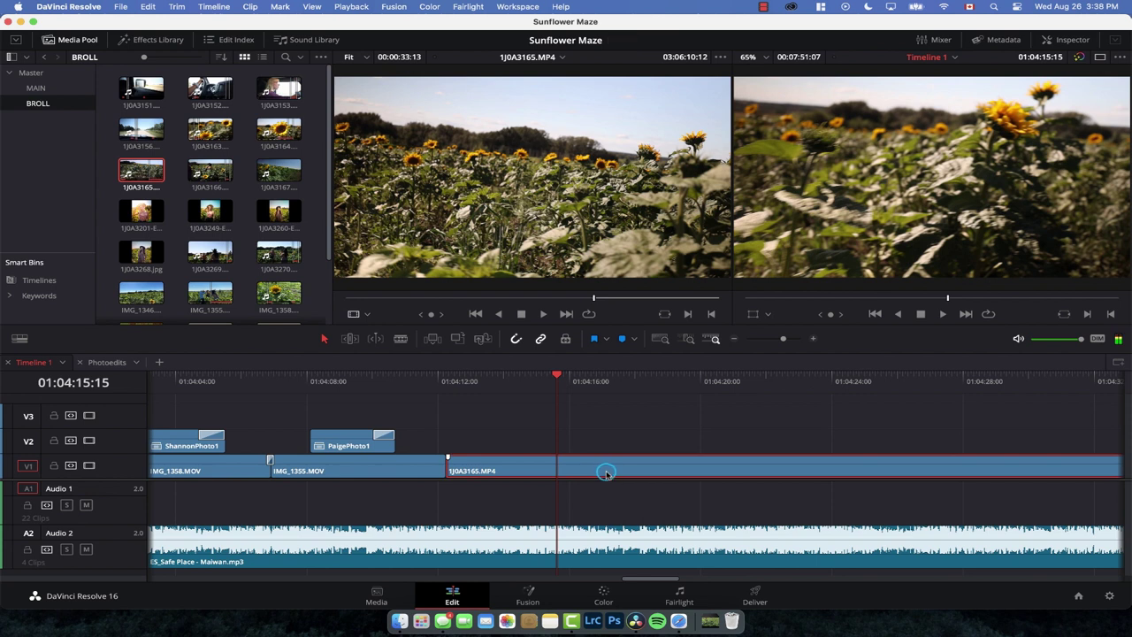
{"action": "key", "text": "super+b"}
{"action": "left_click_drag", "start_coordinate": [591, 382], "coordinate": [621, 387]}
{"action": "key", "text": "super+b"}
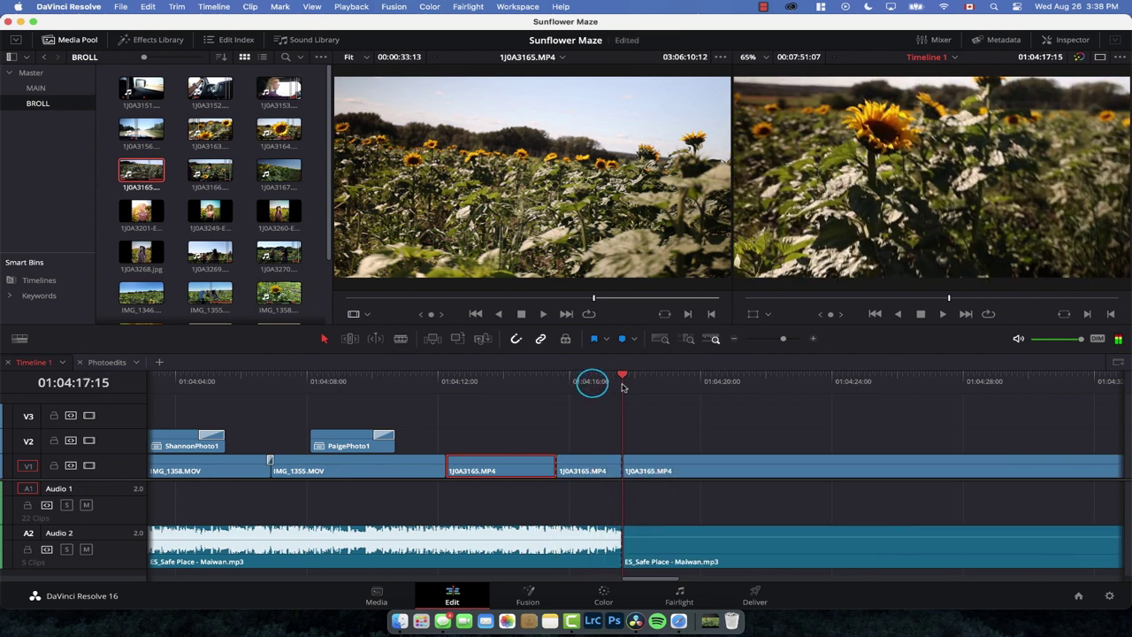
{"action": "left_click", "coordinate": [625, 471]}
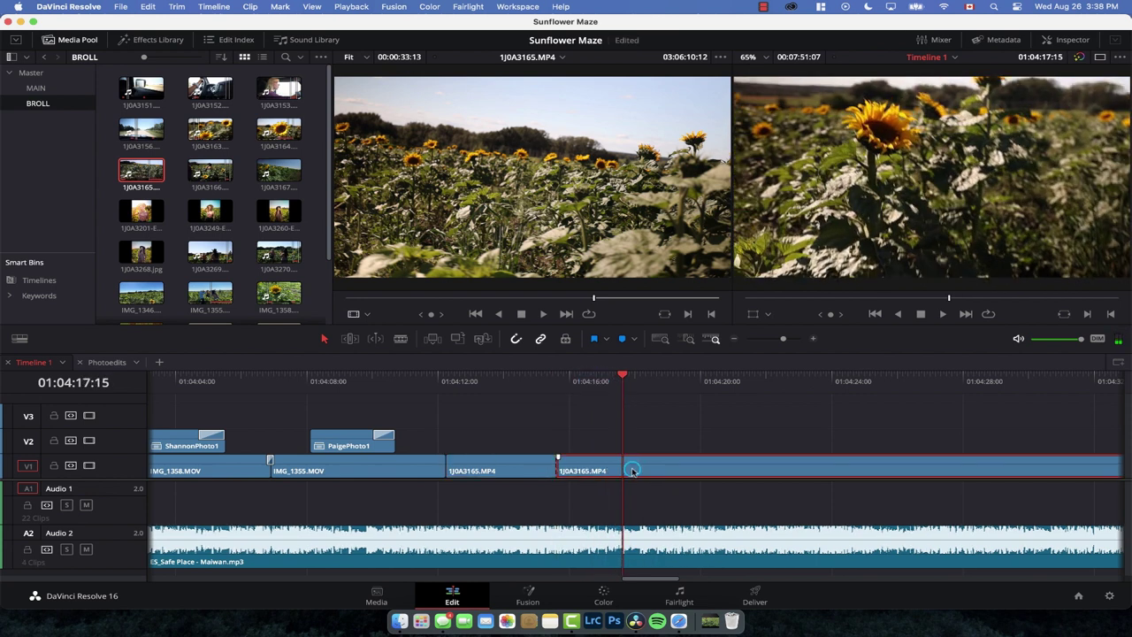
{"action": "key", "text": "BackSpace"}
{"action": "left_click", "coordinate": [604, 470]}
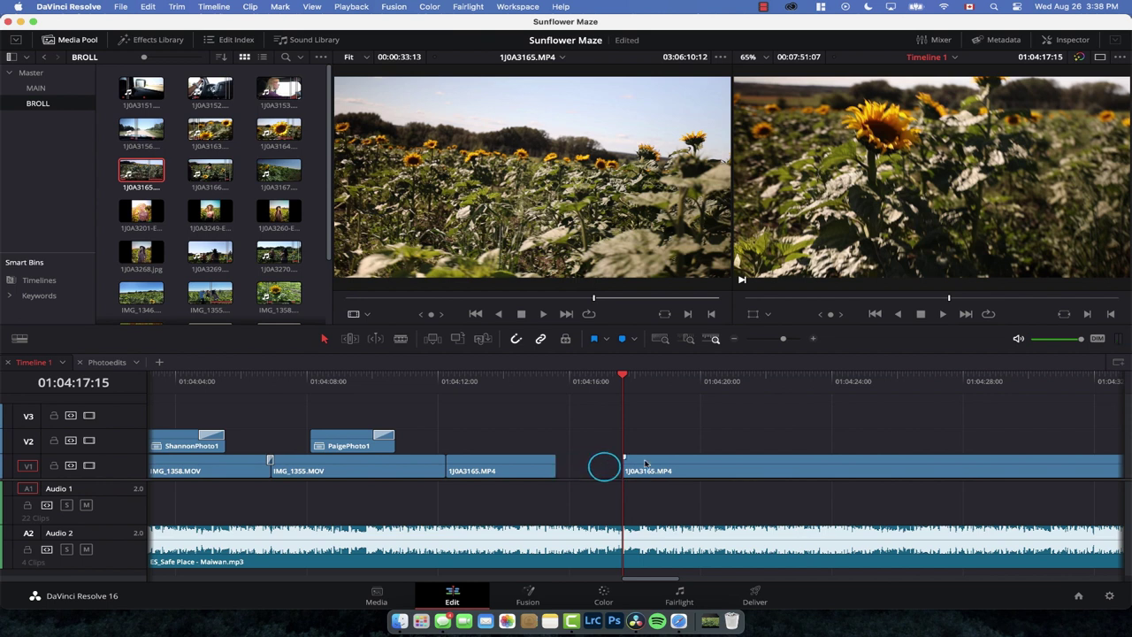
{"action": "key", "text": "BackSpace"}
{"action": "left_click", "coordinate": [654, 469]}
{"action": "left_click", "coordinate": [545, 383]}
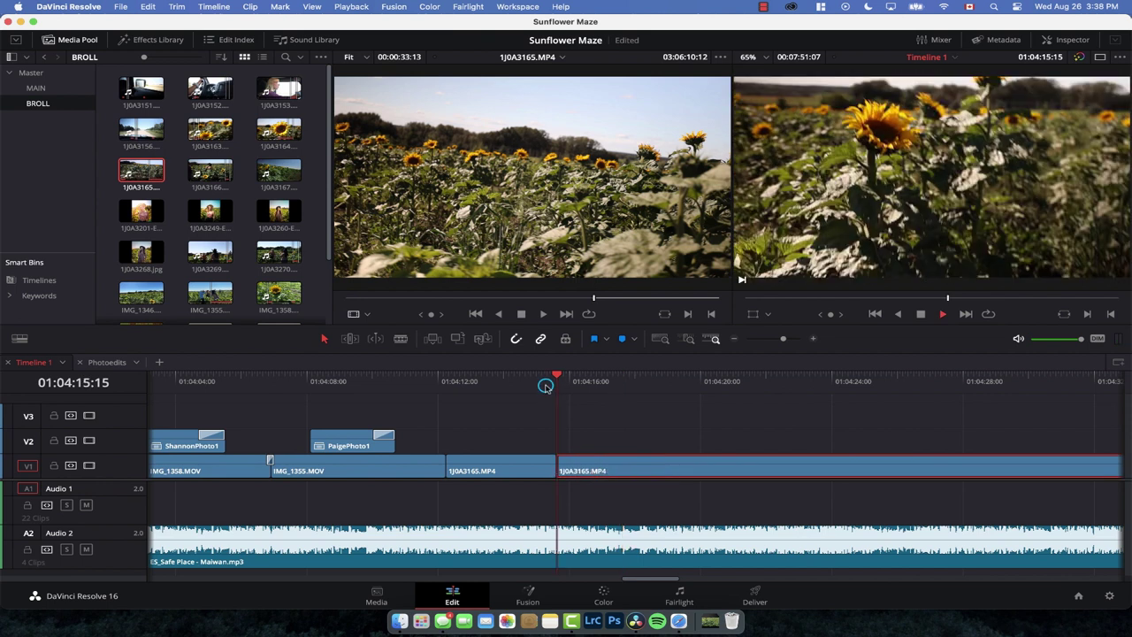
{"action": "key", "text": "space"}
{"action": "left_click", "coordinate": [493, 382]}
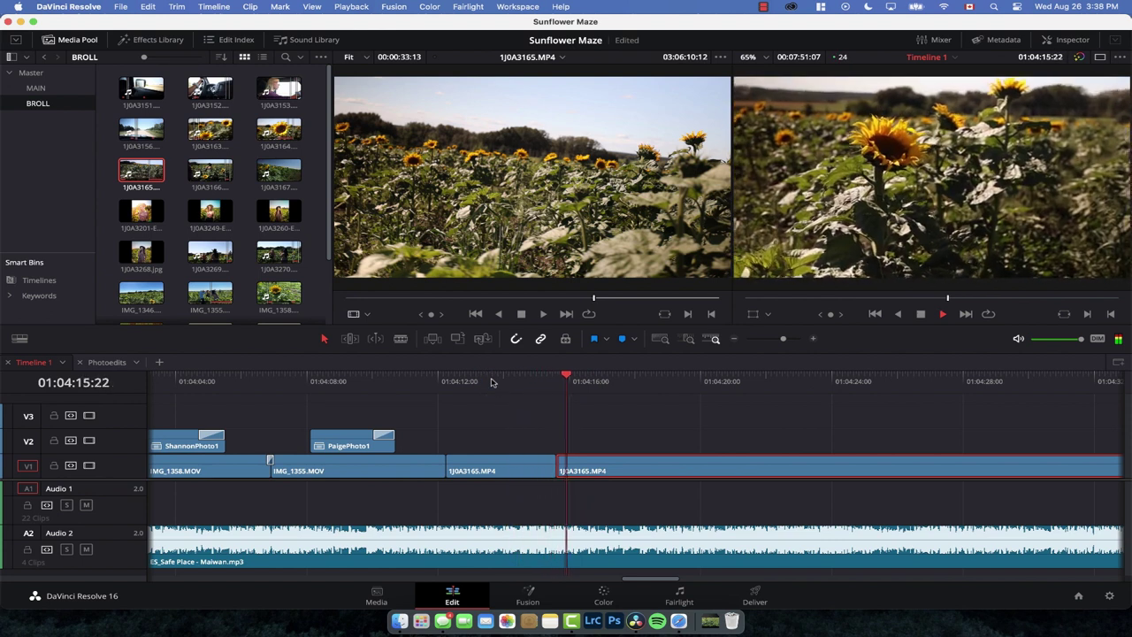
{"action": "key", "text": "space"}
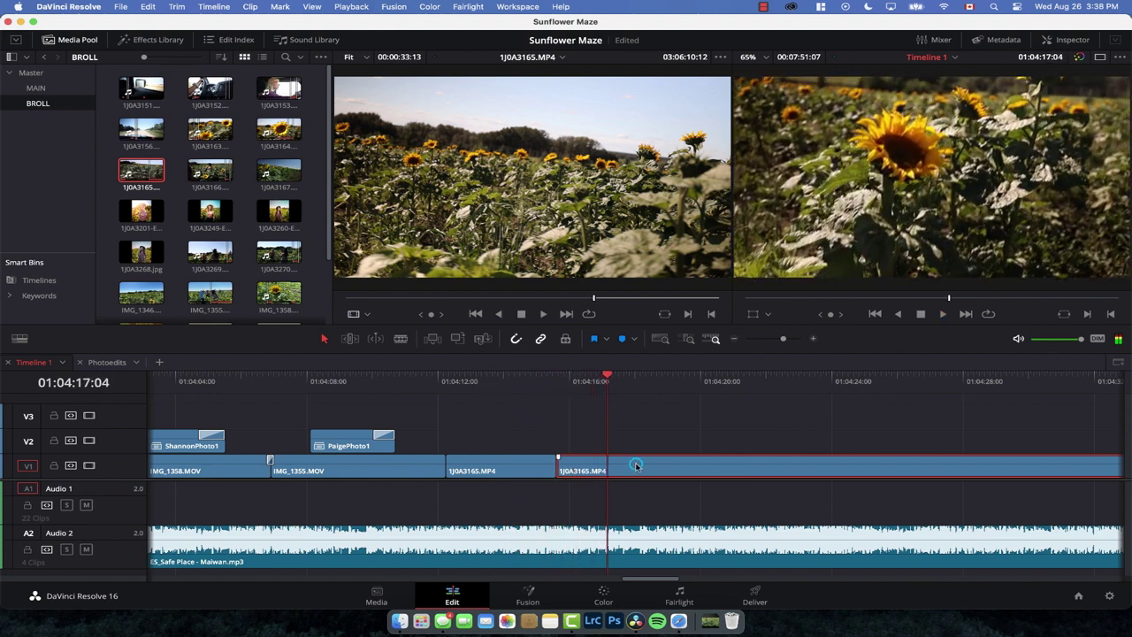
Cut a second stretch out of 1J0A3165.MP4 up to 01:04:19:04 and close the gap.
{"action": "key", "text": "super+b"}
{"action": "left_click_drag", "start_coordinate": [646, 382], "coordinate": [672, 387]}
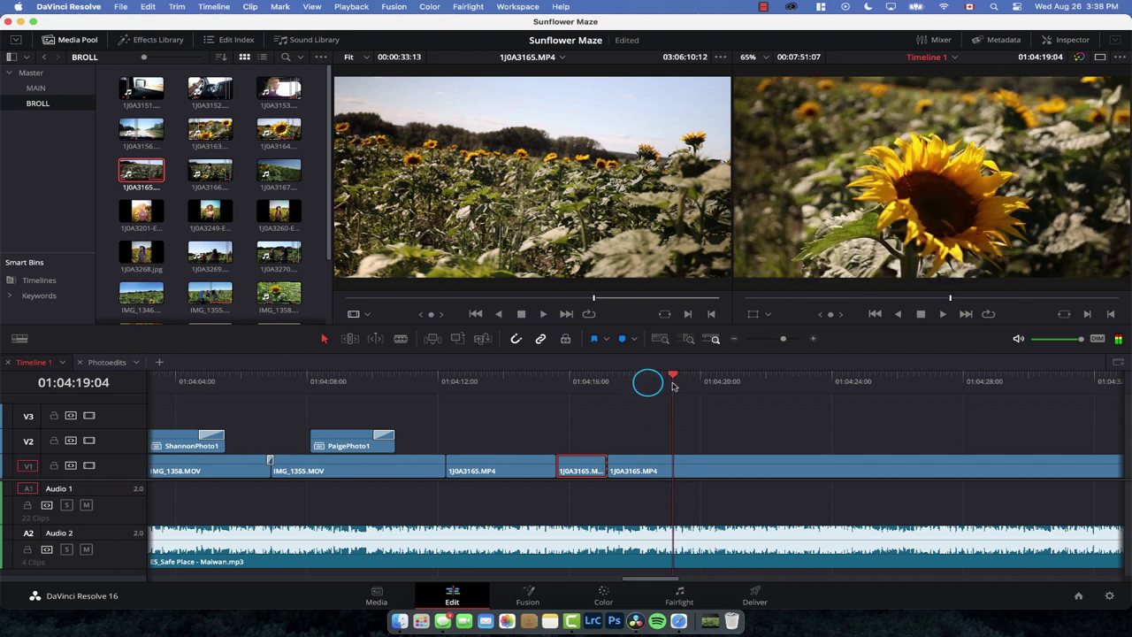
{"action": "left_click", "coordinate": [701, 470]}
{"action": "key", "text": "super+b"}
{"action": "key", "text": "BackSpace"}
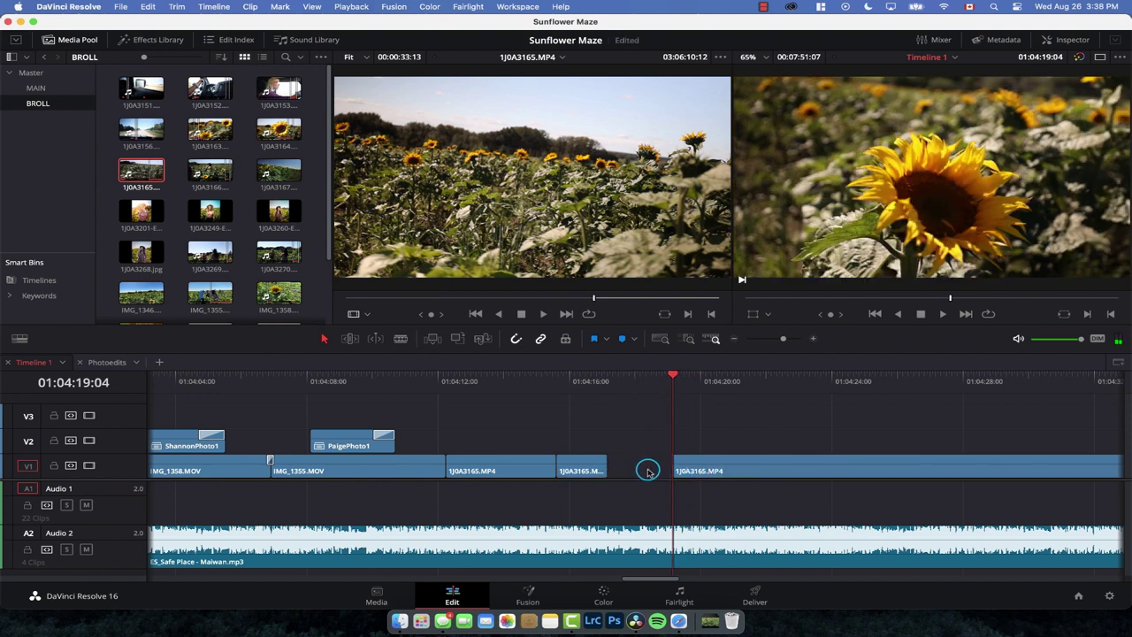
{"action": "left_click", "coordinate": [647, 469]}
{"action": "key", "text": "BackSpace"}
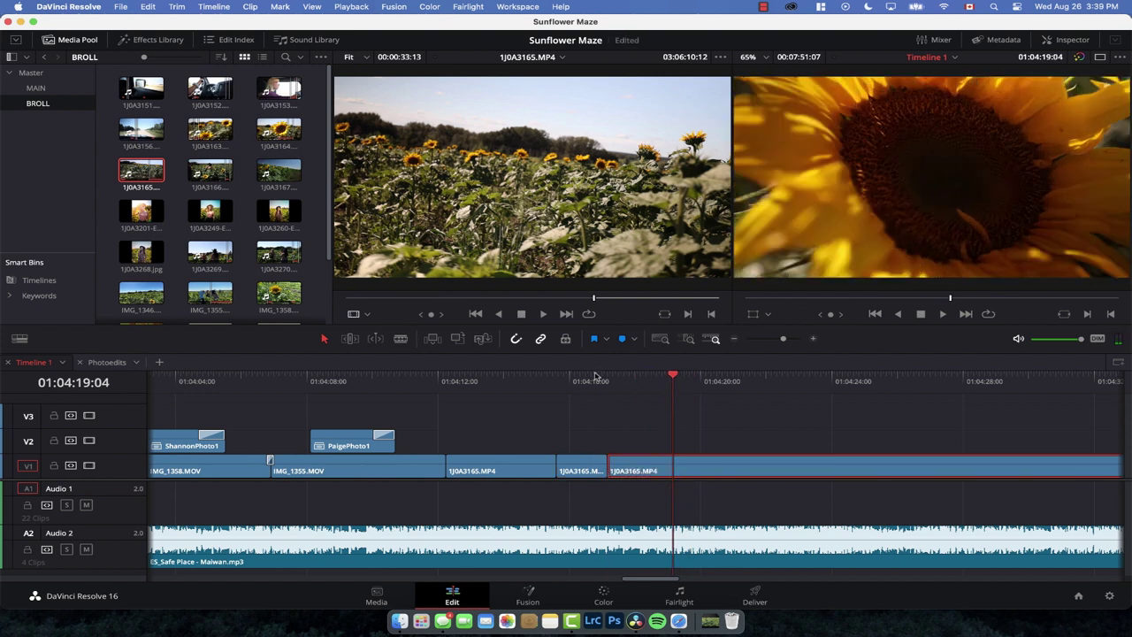
{"action": "left_click", "coordinate": [596, 373]}
{"action": "key", "text": "space"}
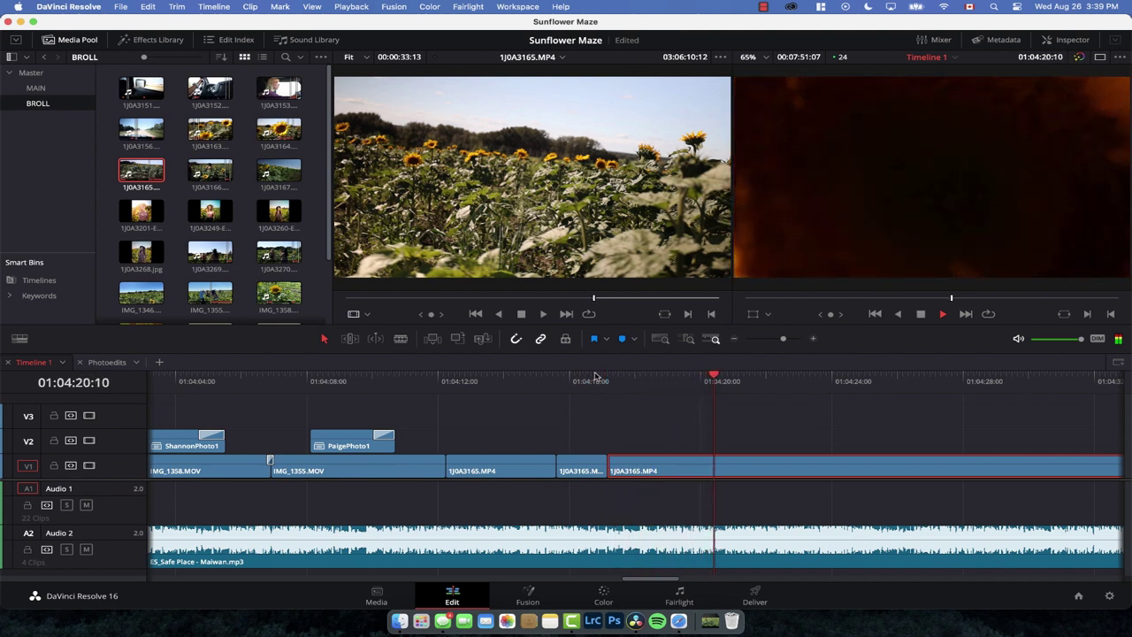
{"action": "key", "text": "space"}
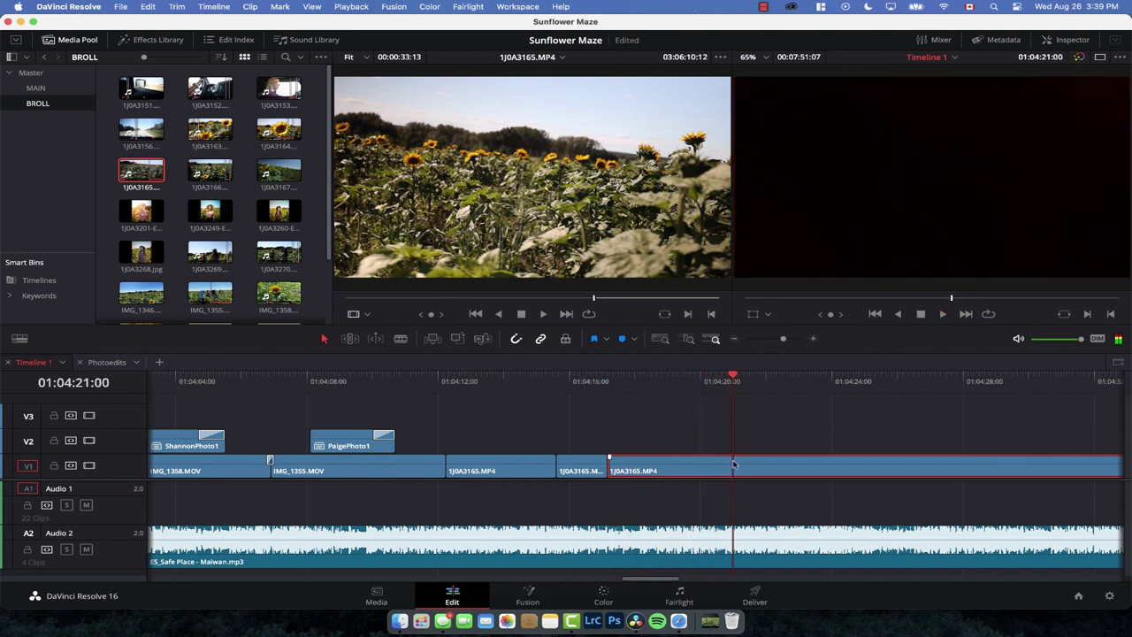
End 1J0A3165.MP4 at 01:04:21:08, then add YTEndScreen.jpg from the MAIN bin after it.
{"action": "scroll", "coordinate": [733, 464], "scroll_direction": "right", "scroll_amount": 5}
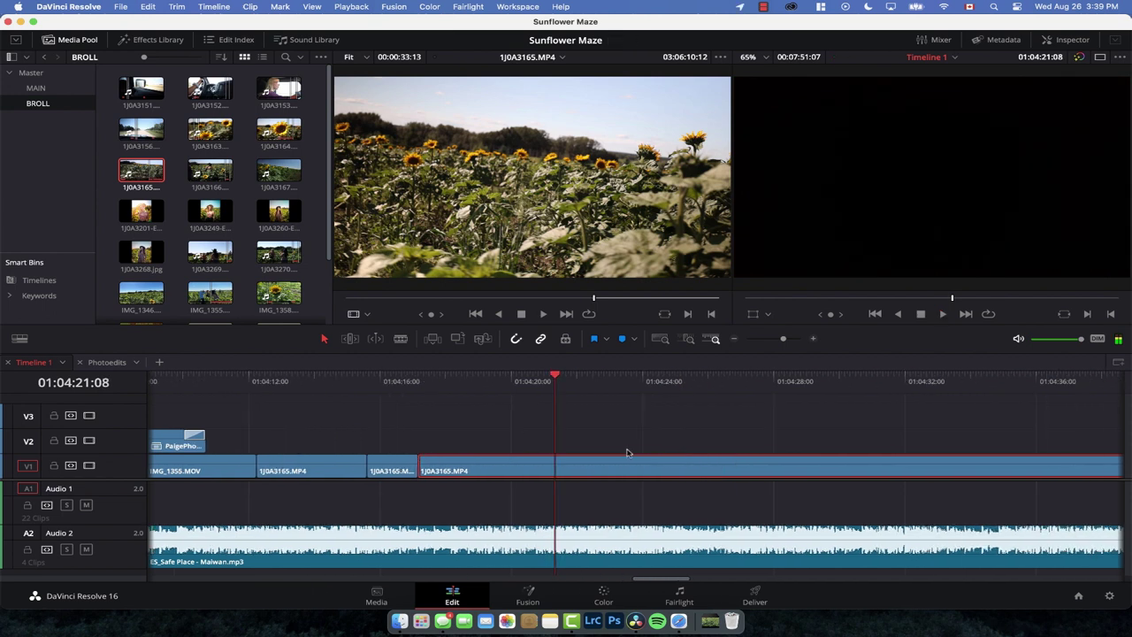
{"action": "key", "text": "super+b"}
{"action": "left_click", "coordinate": [646, 470]}
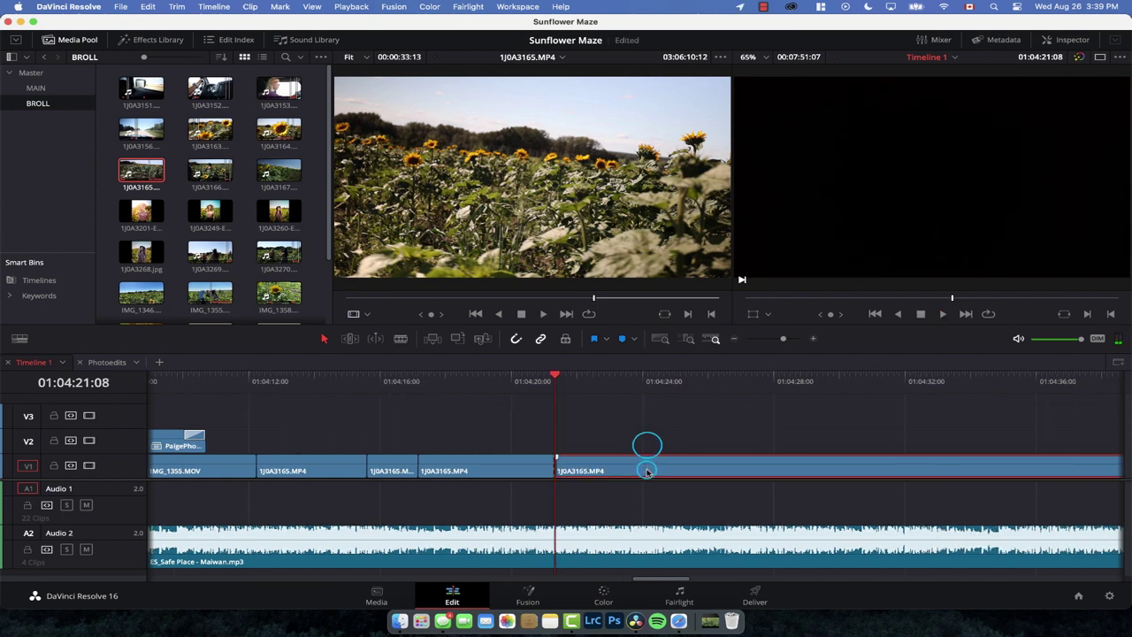
{"action": "key", "text": "BackSpace"}
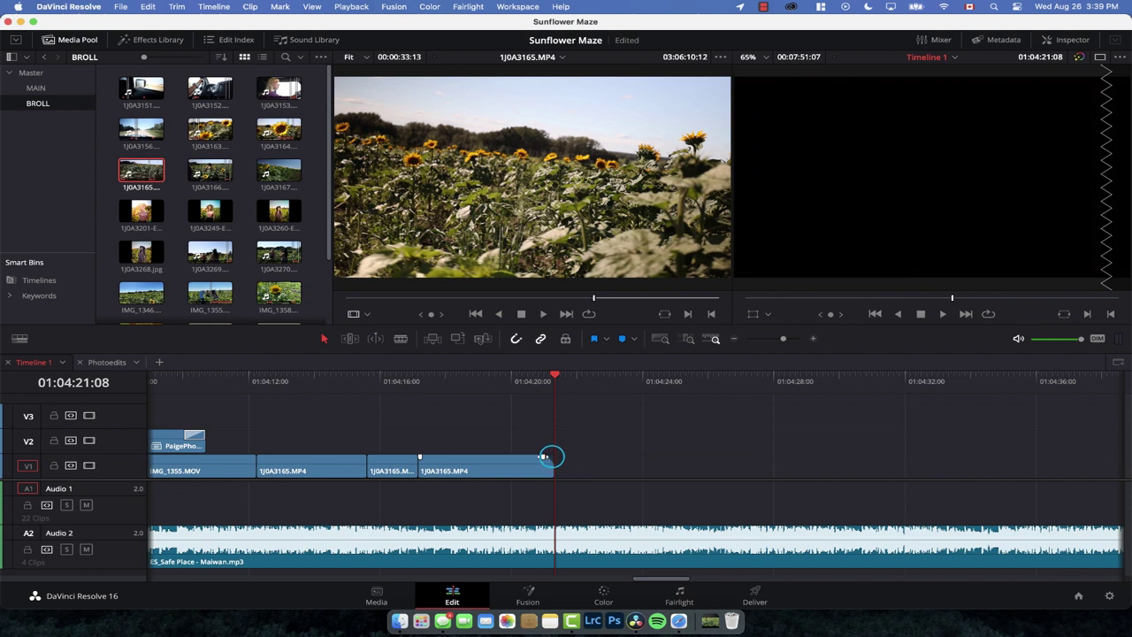
{"action": "key", "text": "space"}
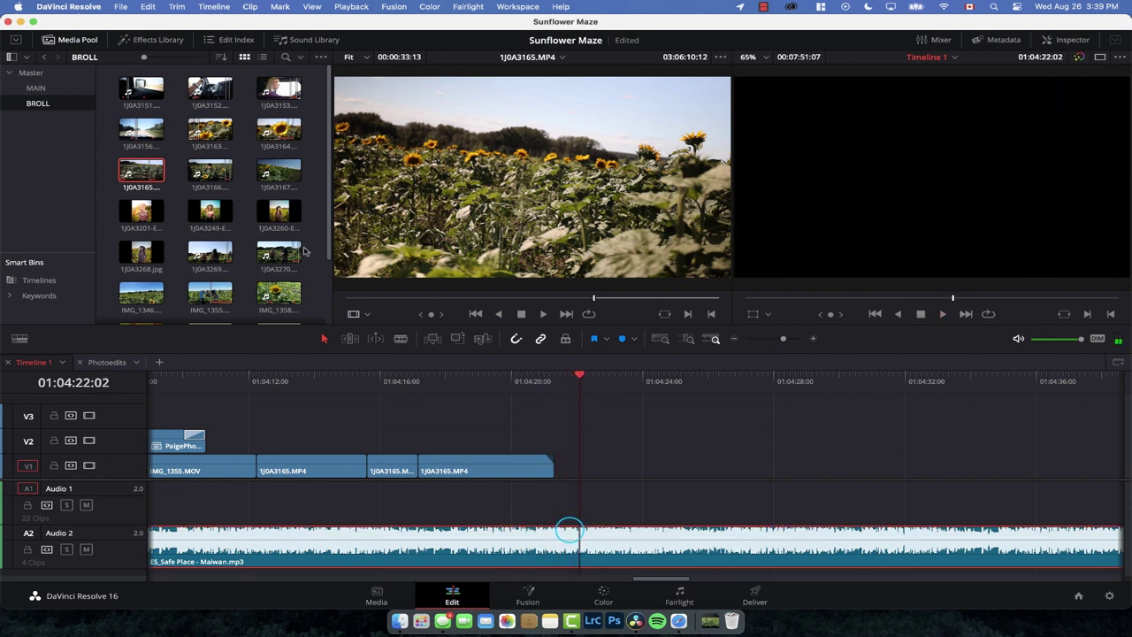
{"action": "scroll", "coordinate": [147, 231], "scroll_direction": "down", "scroll_amount": 2}
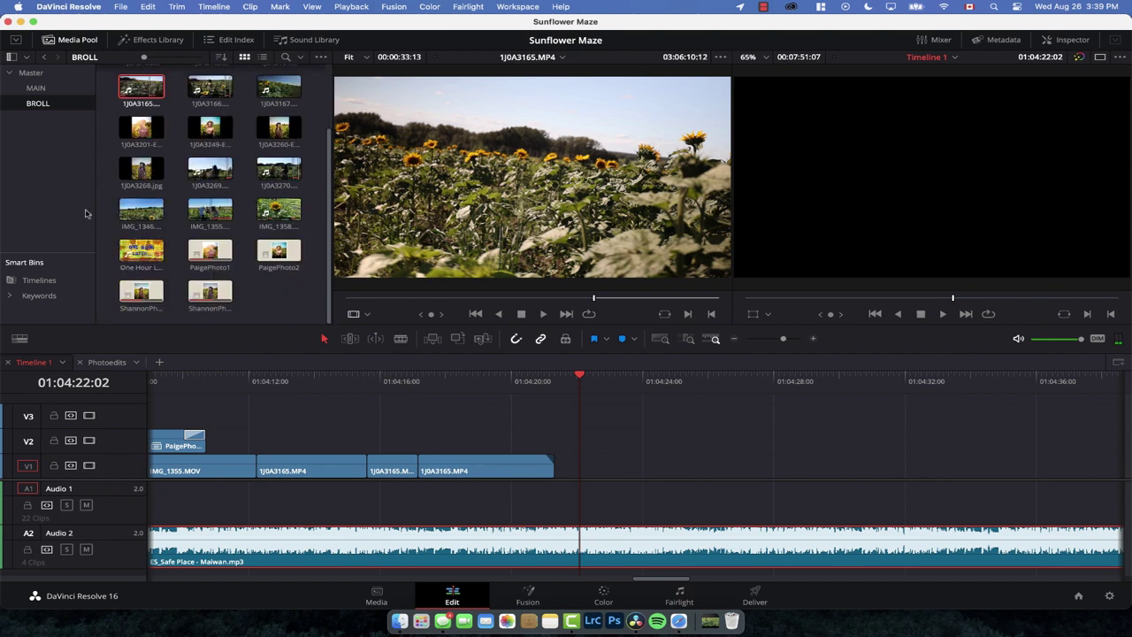
{"action": "scroll", "coordinate": [132, 133], "scroll_direction": "up", "scroll_amount": 2}
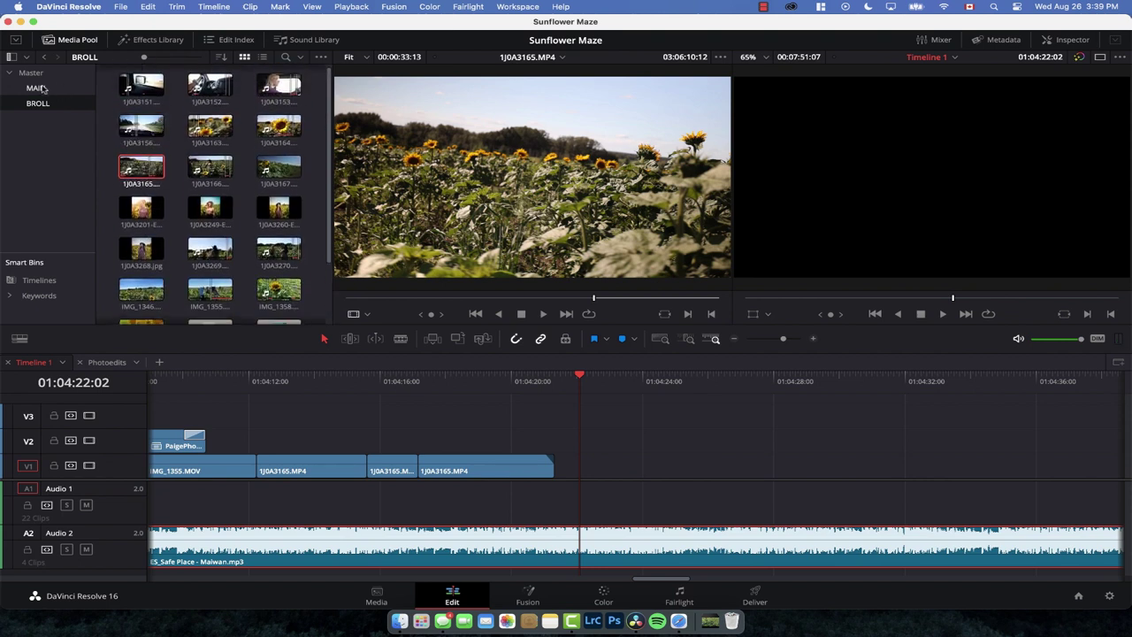
{"action": "left_click", "coordinate": [41, 88]}
{"action": "left_click_drag", "start_coordinate": [210, 292], "coordinate": [554, 478]}
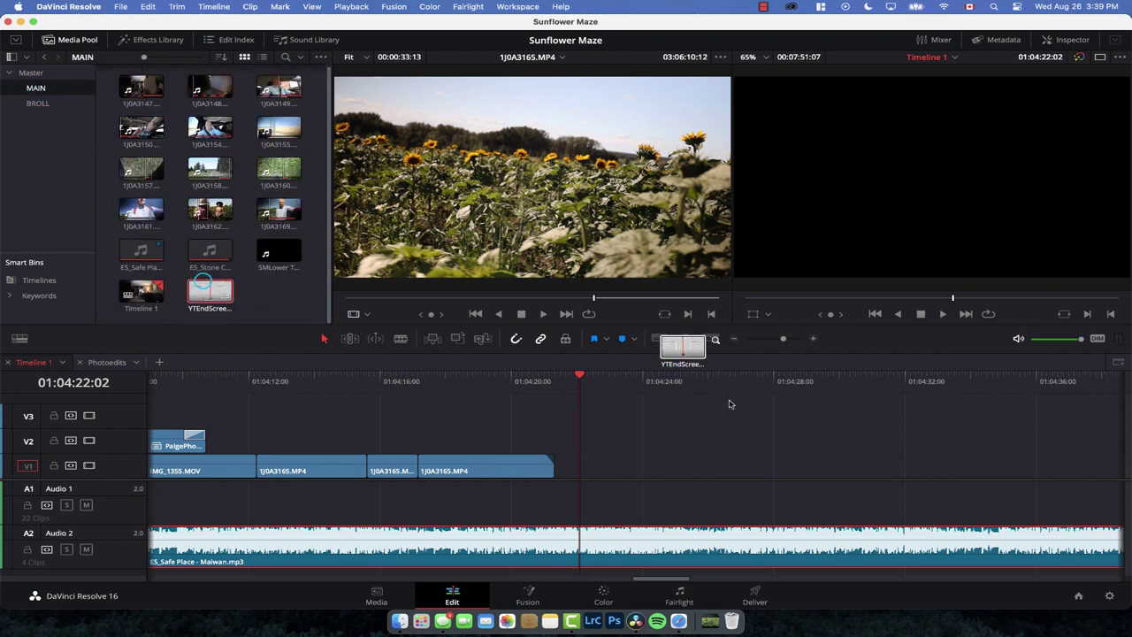
Colour the YTEndScreen.jpg clip Pink and extend it about six seconds to around 01:04:33.
{"action": "right_click", "coordinate": [579, 473]}
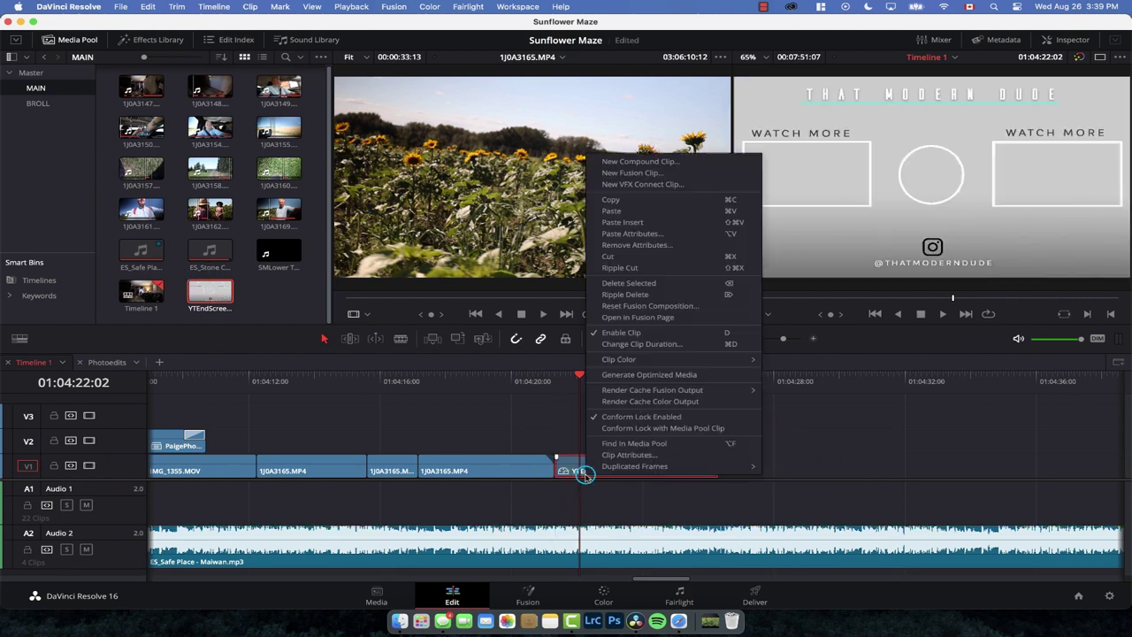
{"action": "mouse_move", "coordinate": [714, 363]}
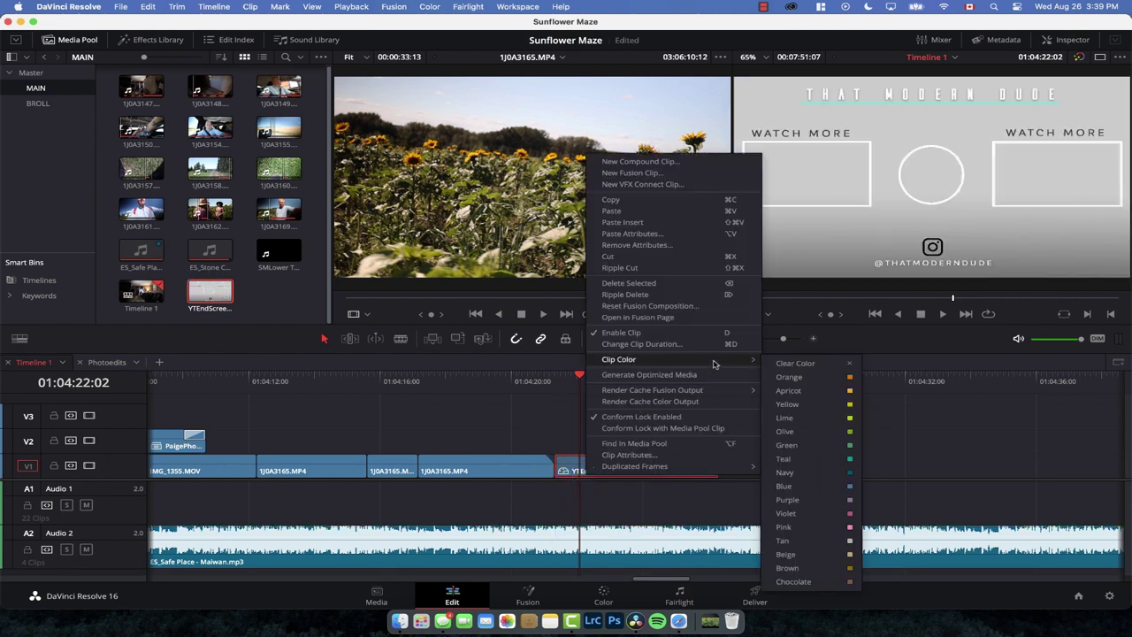
{"action": "left_click", "coordinate": [809, 525]}
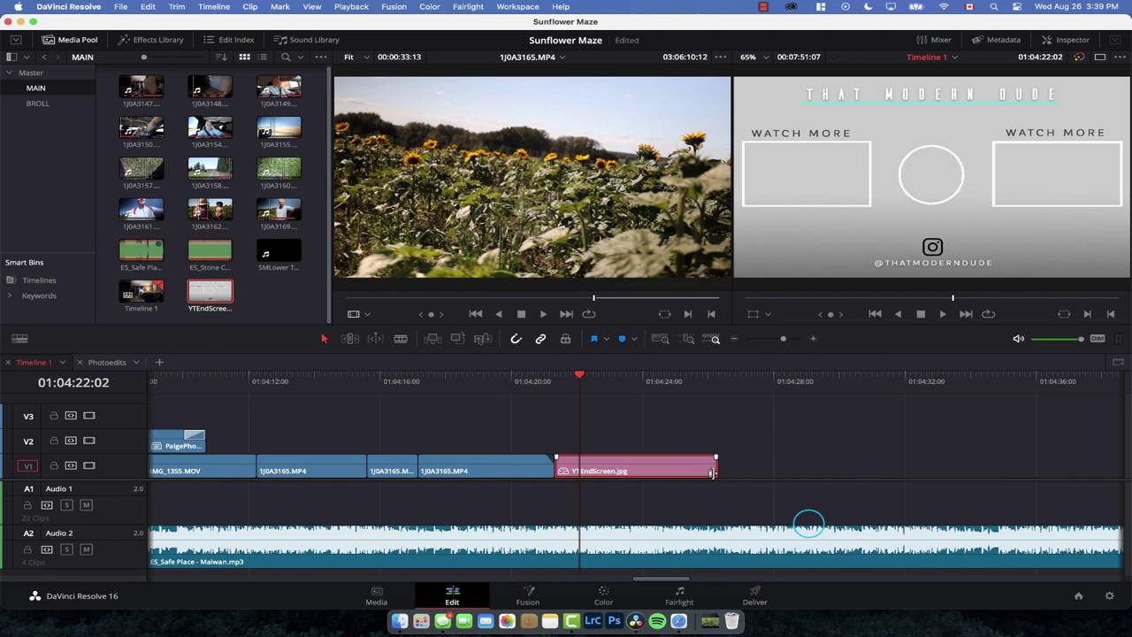
{"action": "left_click_drag", "start_coordinate": [710, 469], "coordinate": [964, 471]}
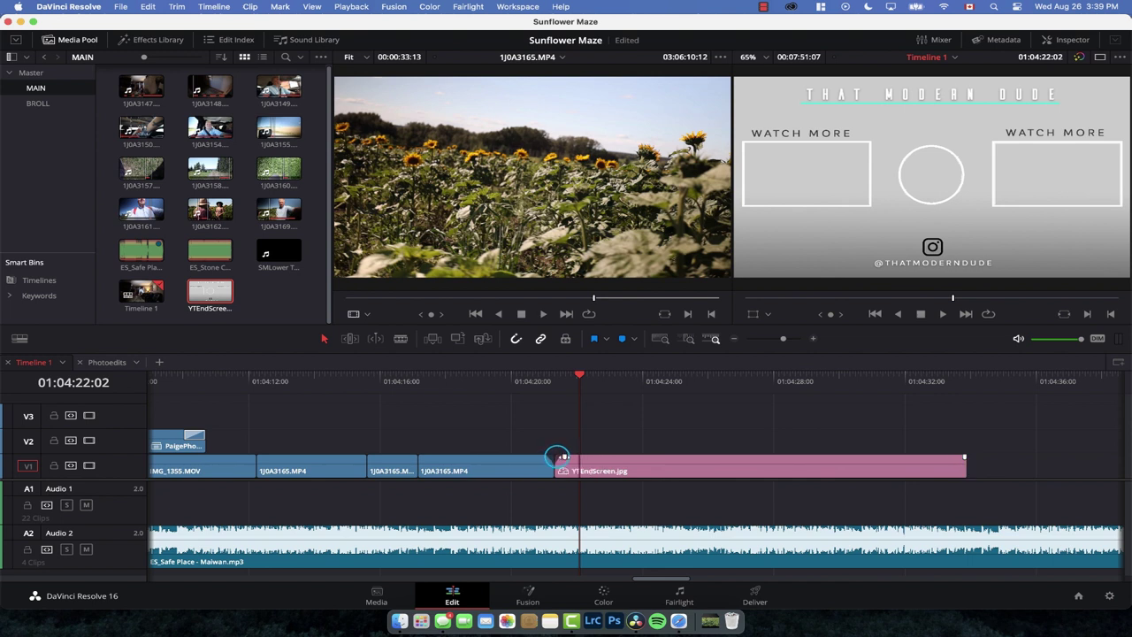
{"action": "left_click", "coordinate": [544, 387]}
{"action": "key", "text": "space"}
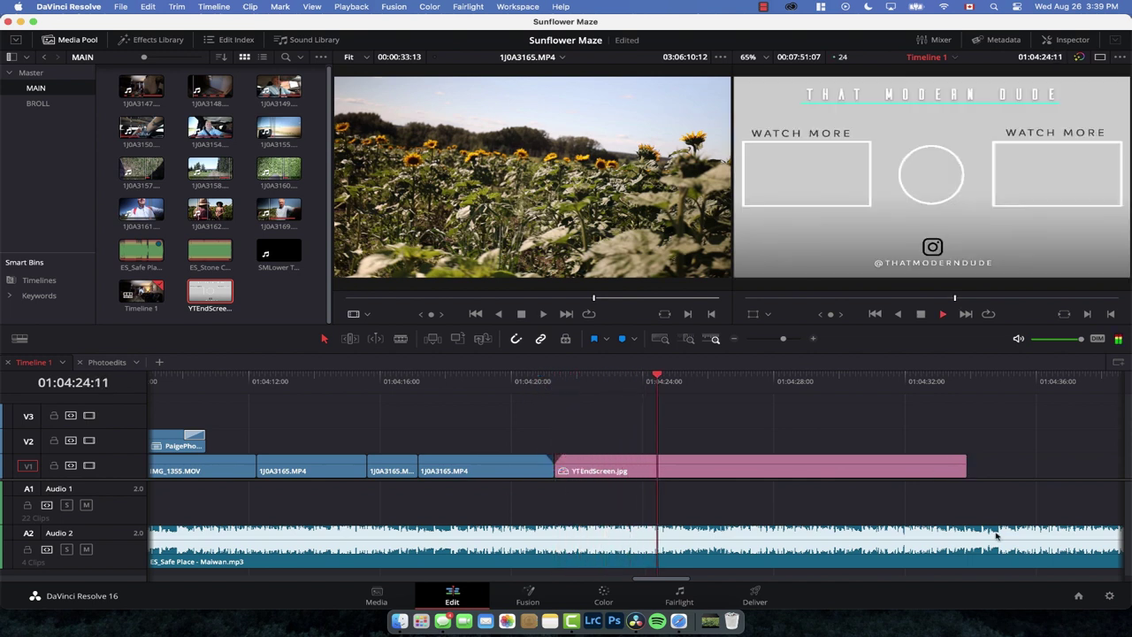
Cut the Audio 2 music off where the end screen ends.
{"action": "left_click", "coordinate": [966, 379]}
{"action": "key", "text": "super+b"}
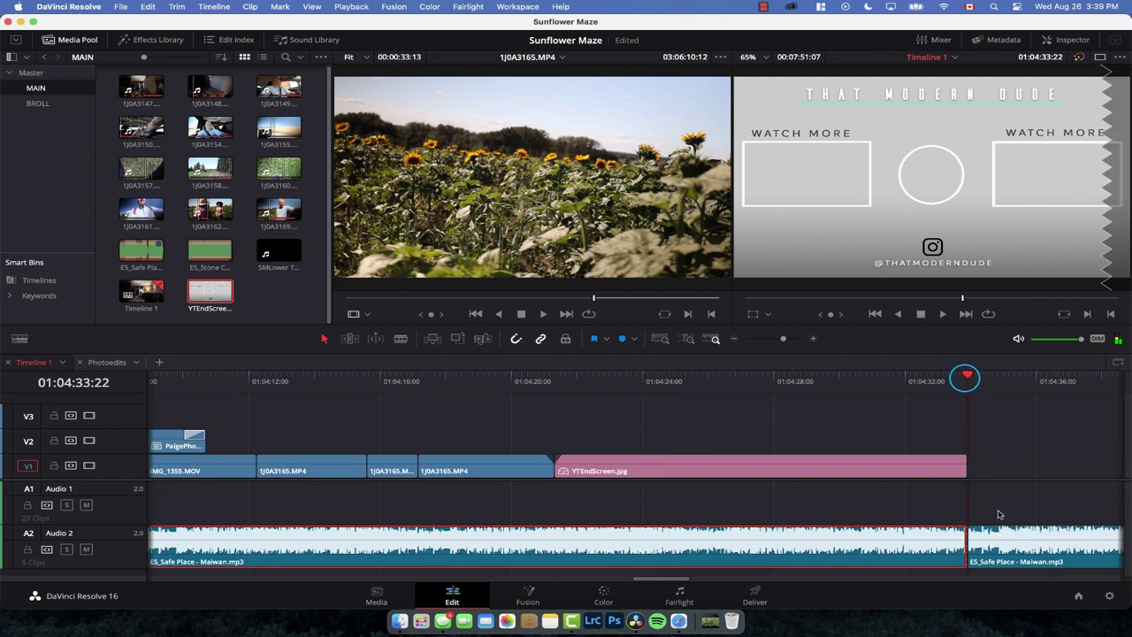
{"action": "key", "text": "Delete"}
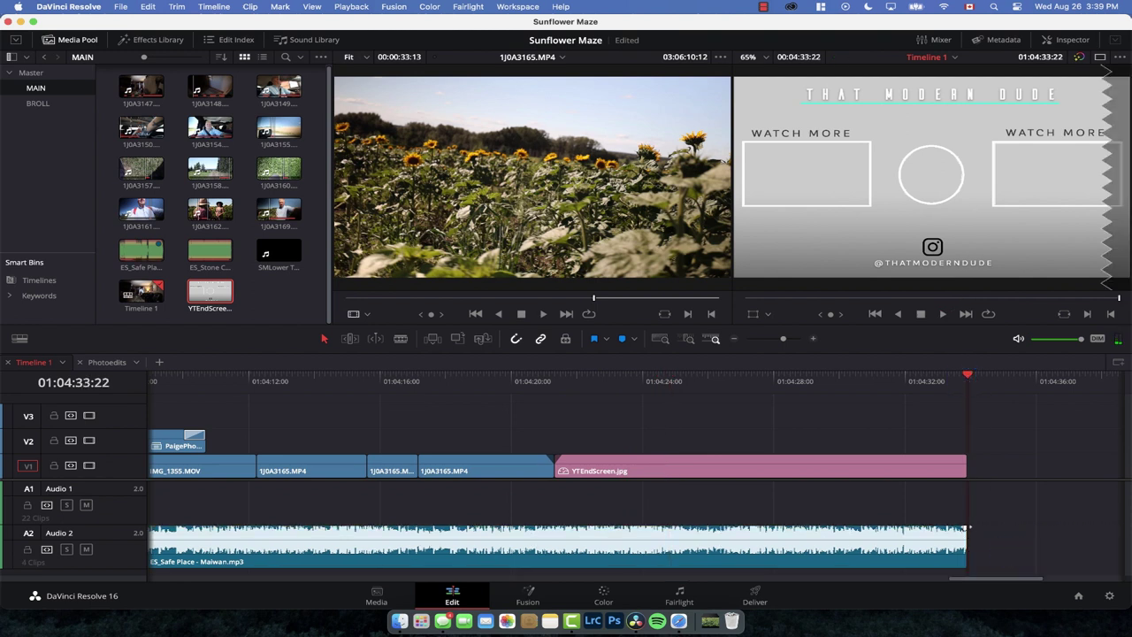
{"action": "key", "text": "shift+z"}
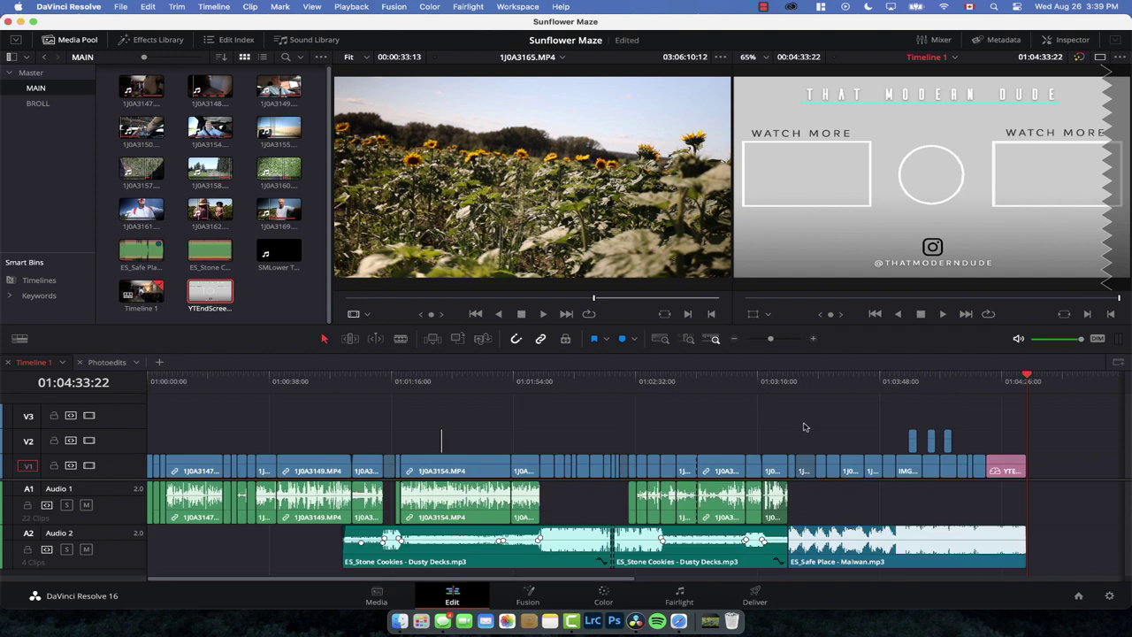
{"action": "left_click", "coordinate": [900, 381]}
{"action": "key", "text": "space"}
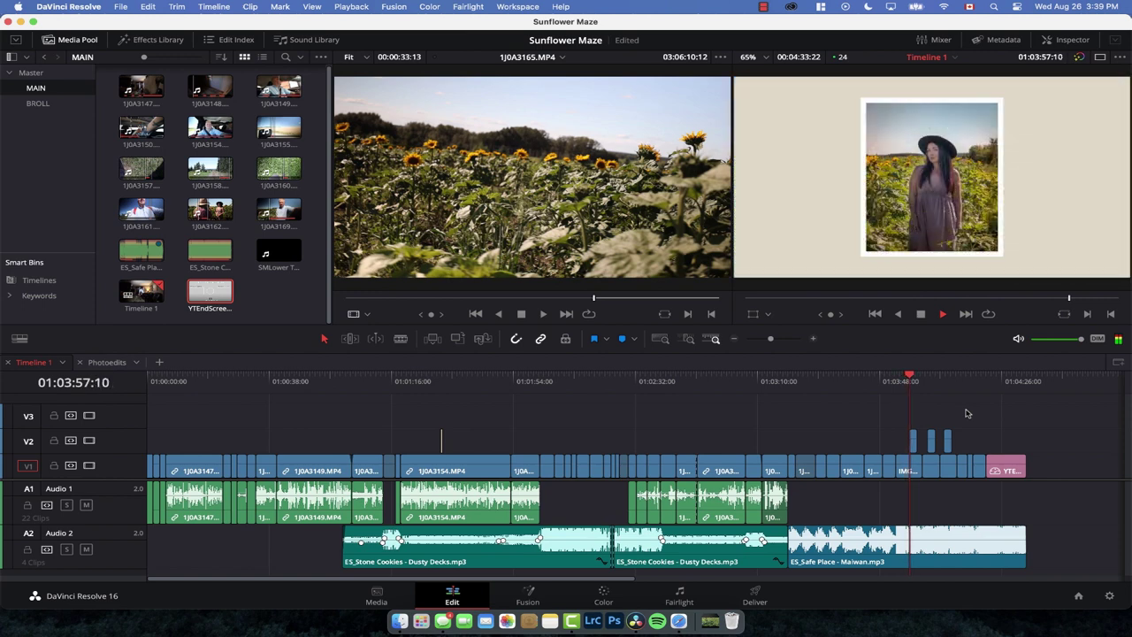
{"action": "key", "text": "shift+z"}
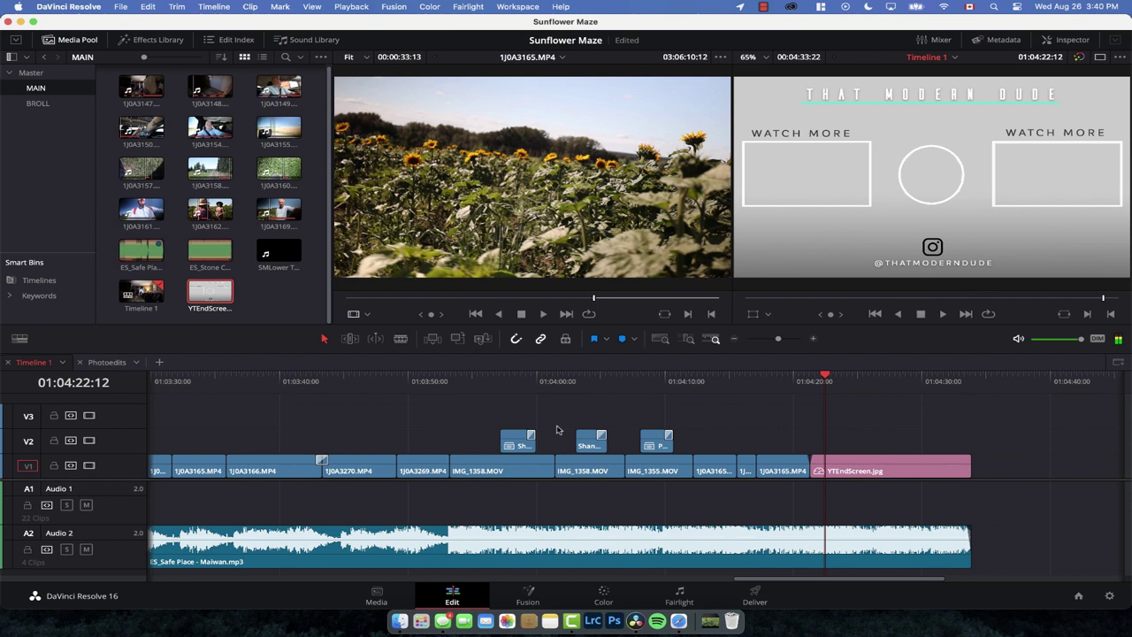
Search Epidemic Sound for camera sound effects and audition Camera Shutter 1, Camera Flash and Camera Case sounds.
{"action": "left_click", "coordinate": [678, 621]}
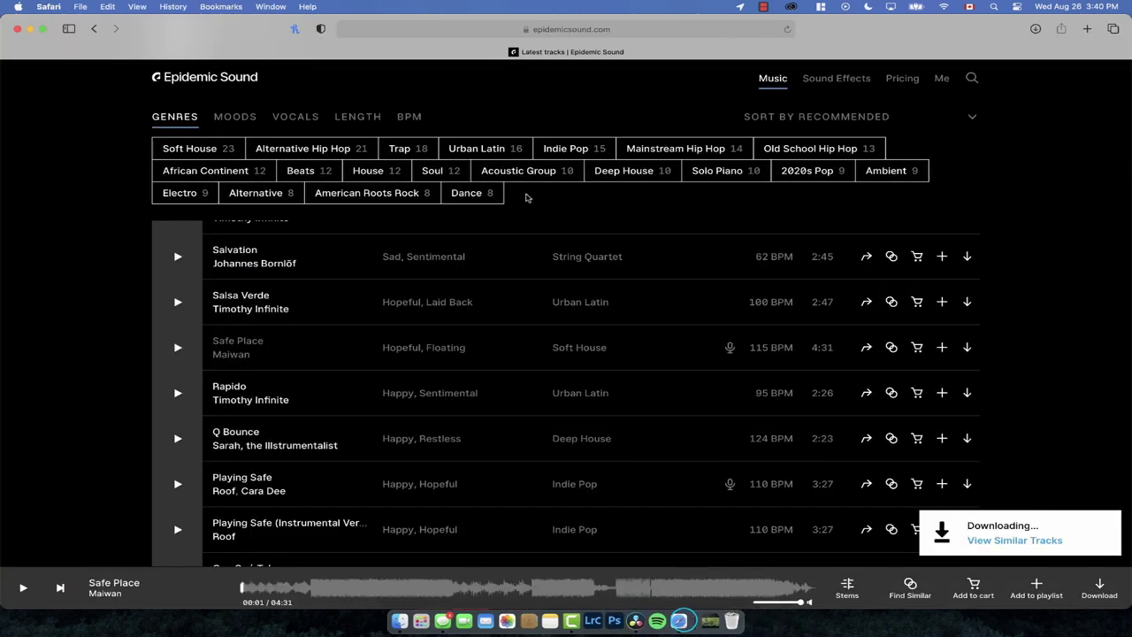
{"action": "left_click", "coordinate": [971, 78]}
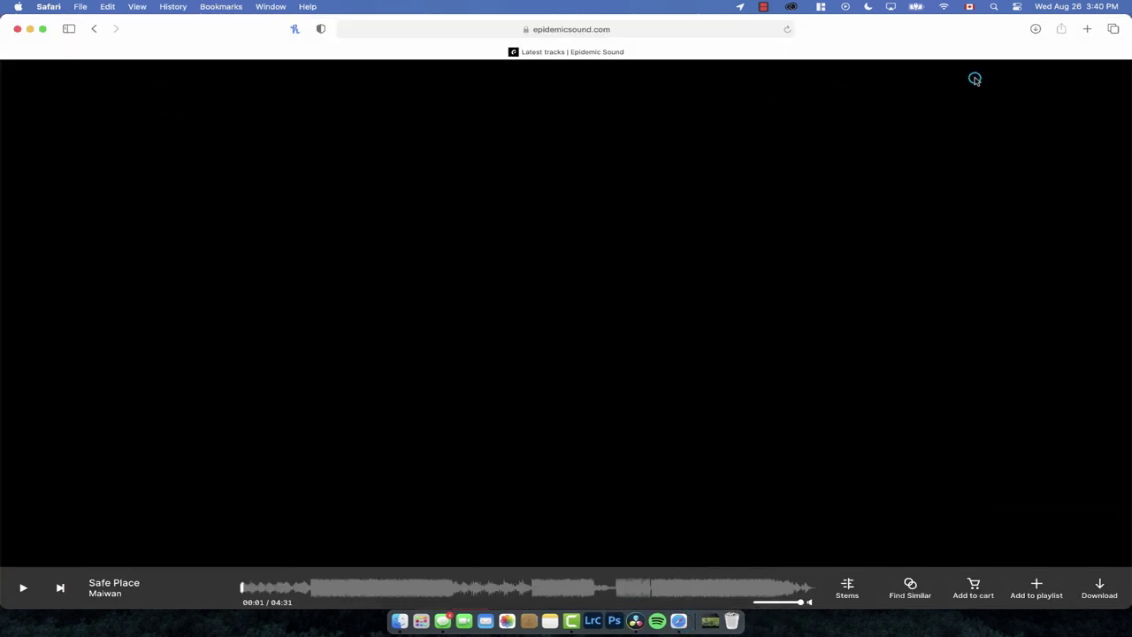
{"action": "type", "text": "camera"}
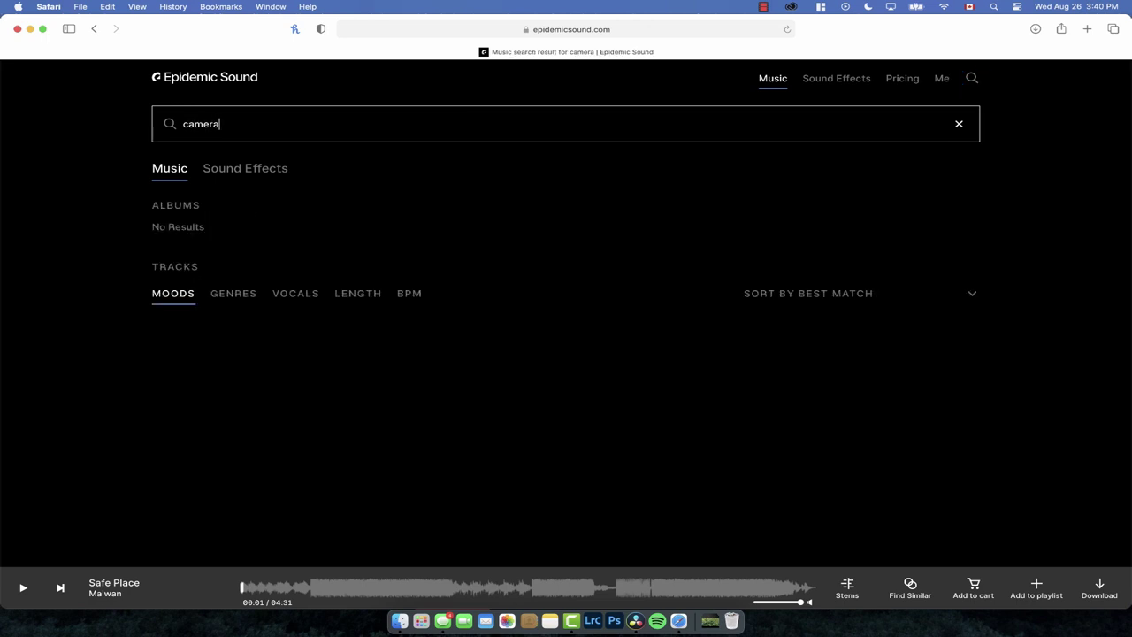
{"action": "left_click", "coordinate": [214, 171]}
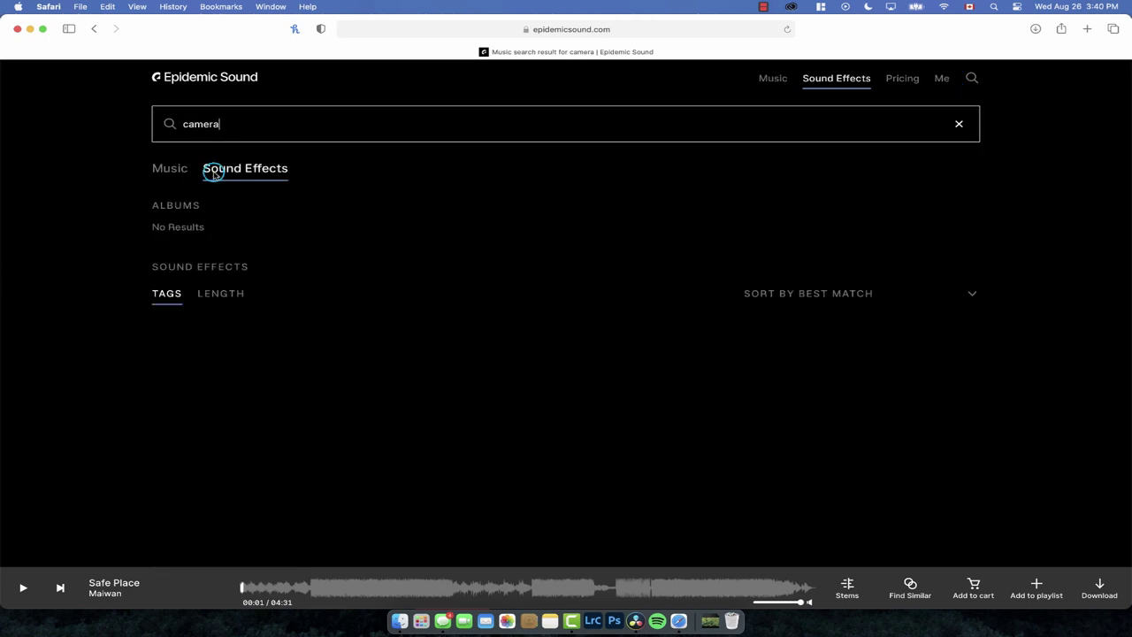
{"action": "scroll", "coordinate": [316, 318], "scroll_direction": "down", "scroll_amount": 3}
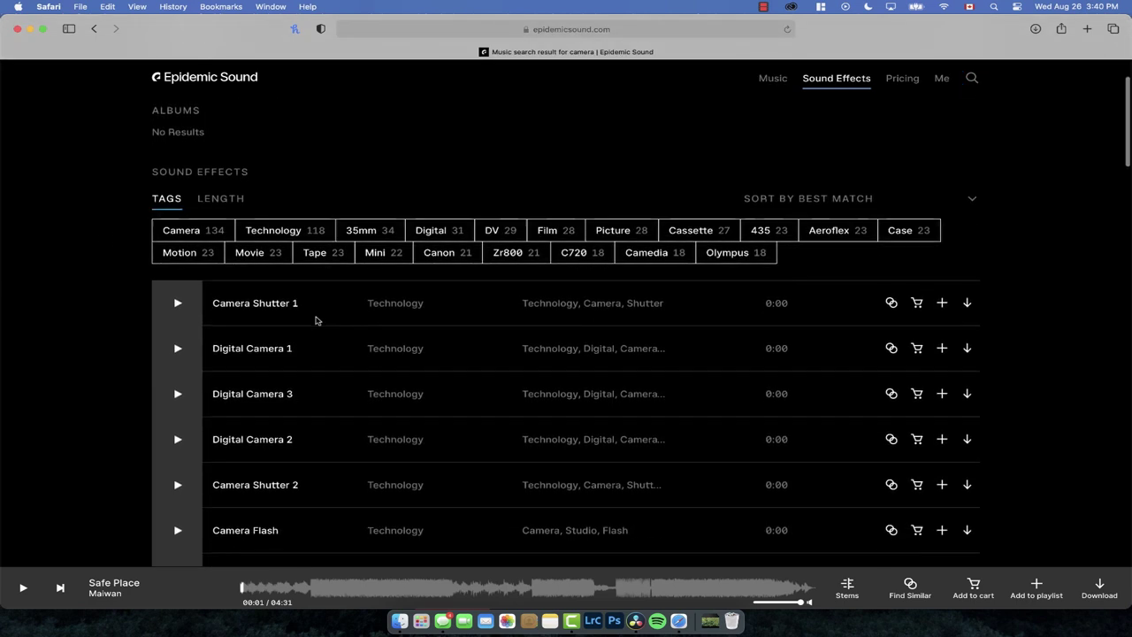
{"action": "left_click", "coordinate": [180, 259]}
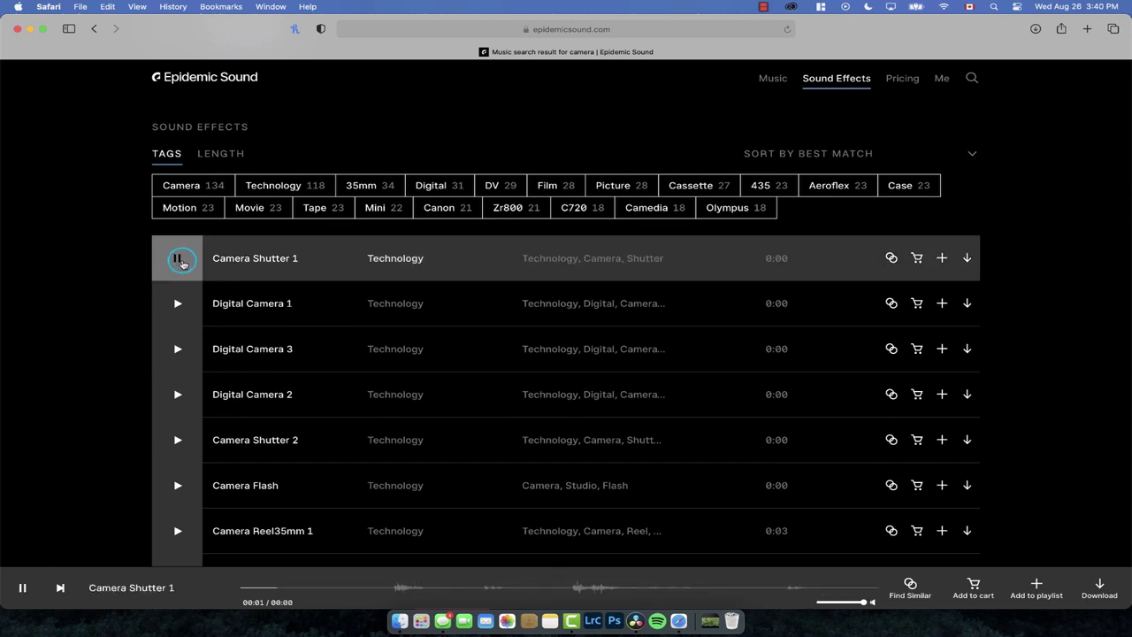
{"action": "scroll", "coordinate": [182, 362], "scroll_direction": "down", "scroll_amount": 3}
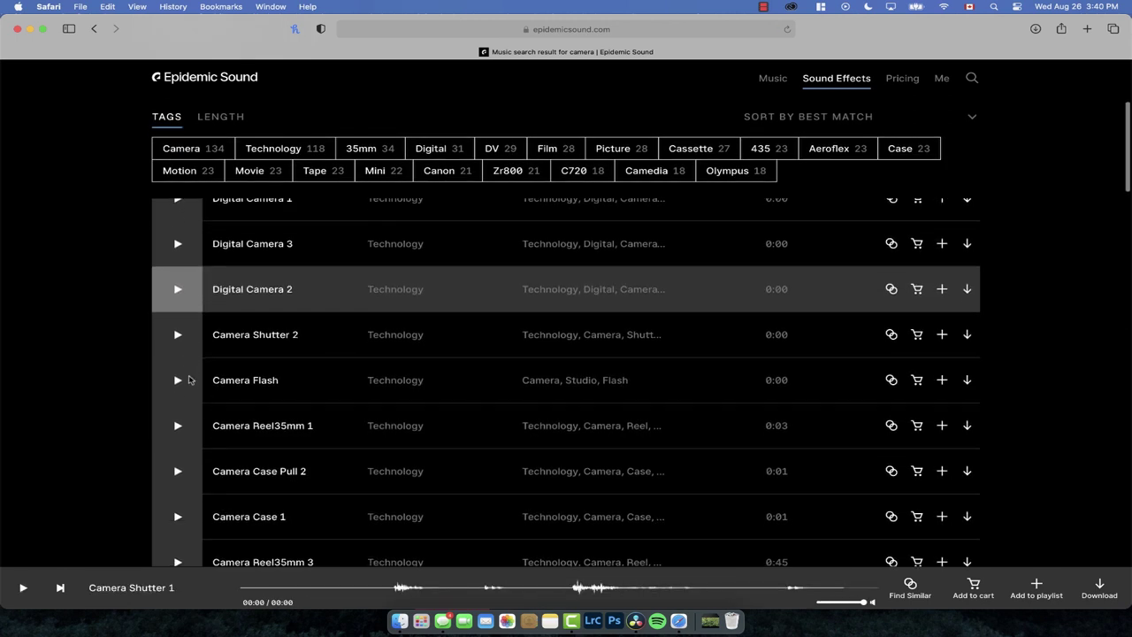
{"action": "left_click", "coordinate": [174, 382]}
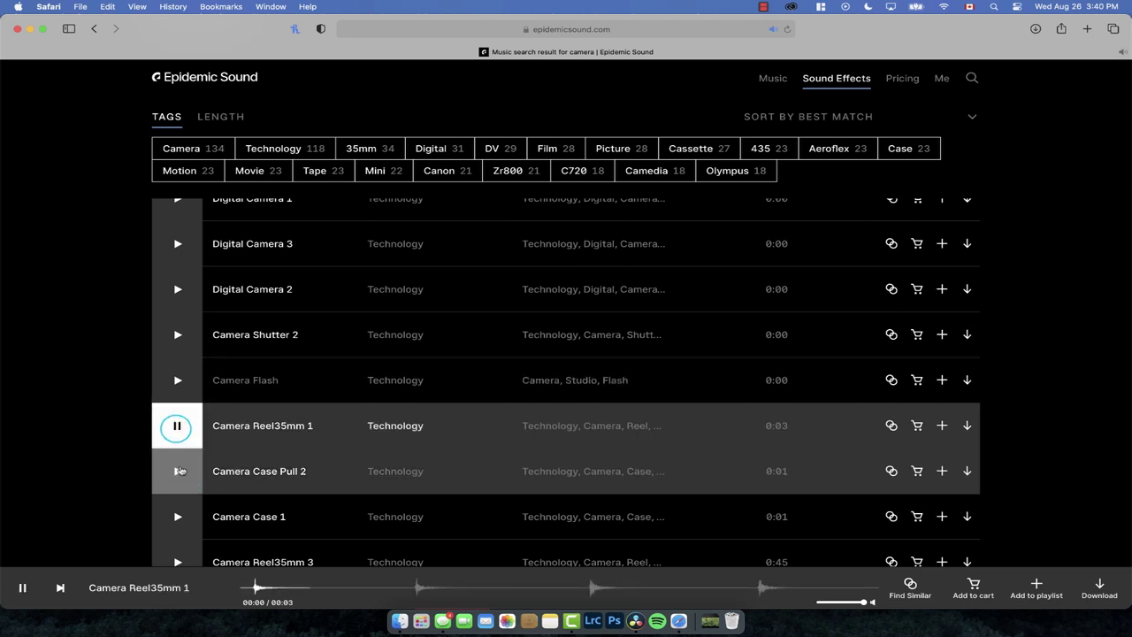
{"action": "left_click", "coordinate": [178, 471]}
{"action": "scroll", "coordinate": [179, 467], "scroll_direction": "down", "scroll_amount": 2}
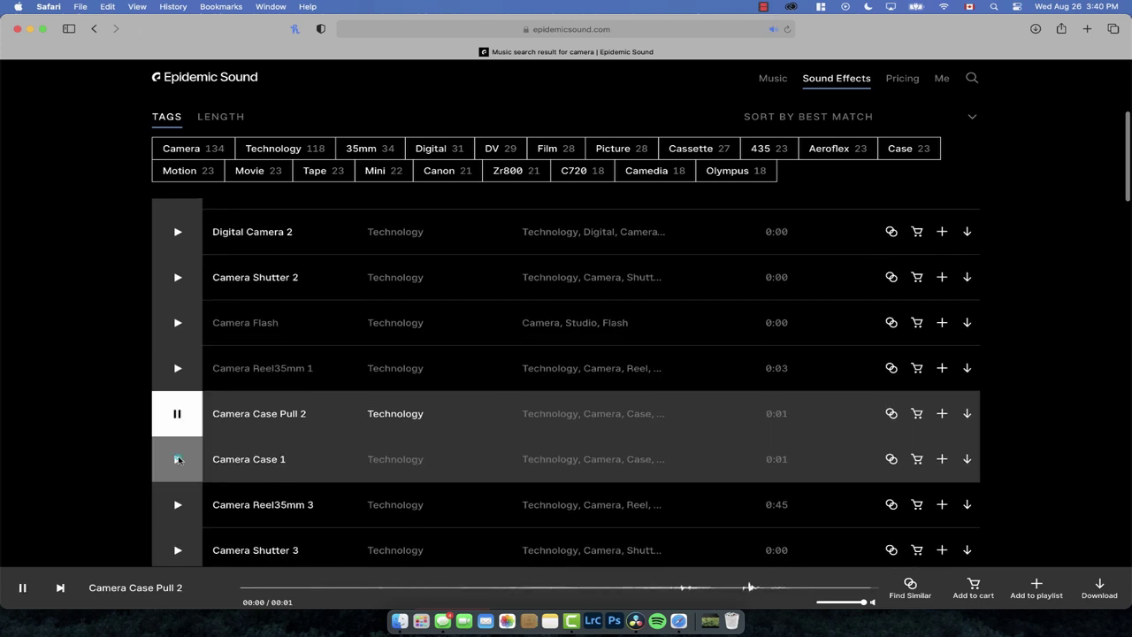
{"action": "left_click", "coordinate": [178, 459]}
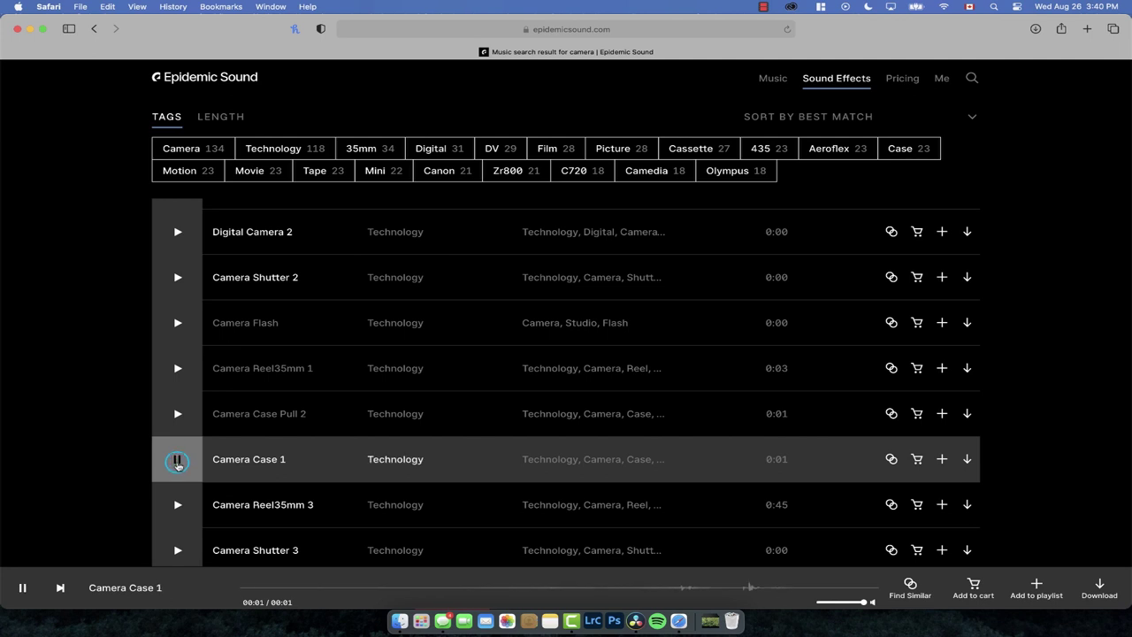
Audition Camera Shutter 3 and 5, then download Camera Shutter 5 as an mp3.
{"action": "scroll", "coordinate": [176, 468], "scroll_direction": "down", "scroll_amount": 1}
{"action": "scroll", "coordinate": [176, 477], "scroll_direction": "down", "scroll_amount": 3}
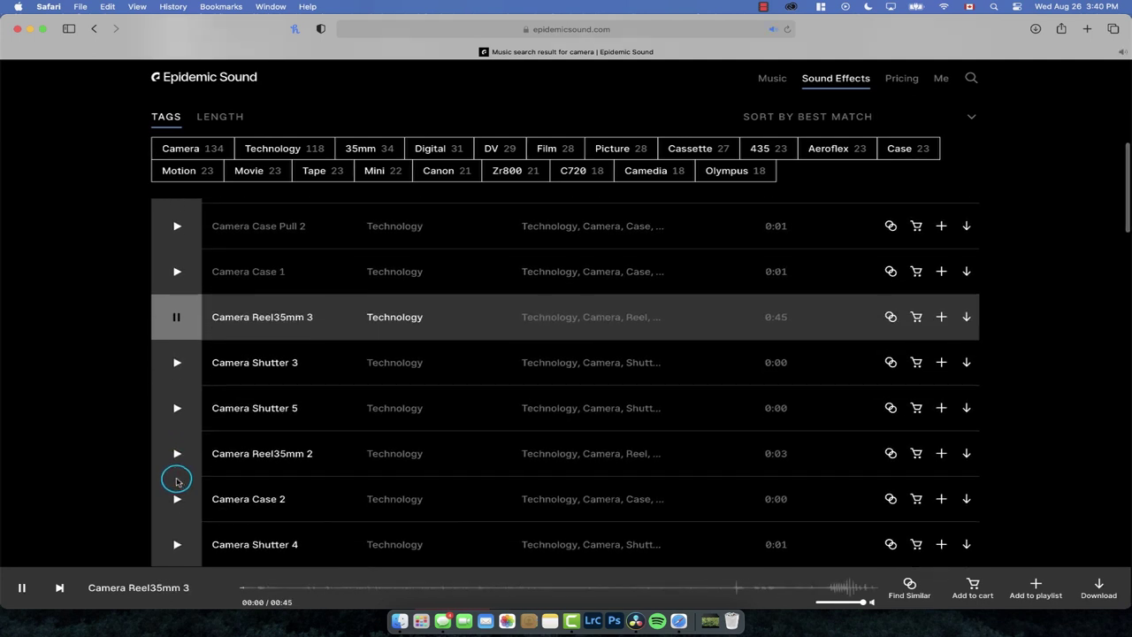
{"action": "left_click", "coordinate": [174, 361]}
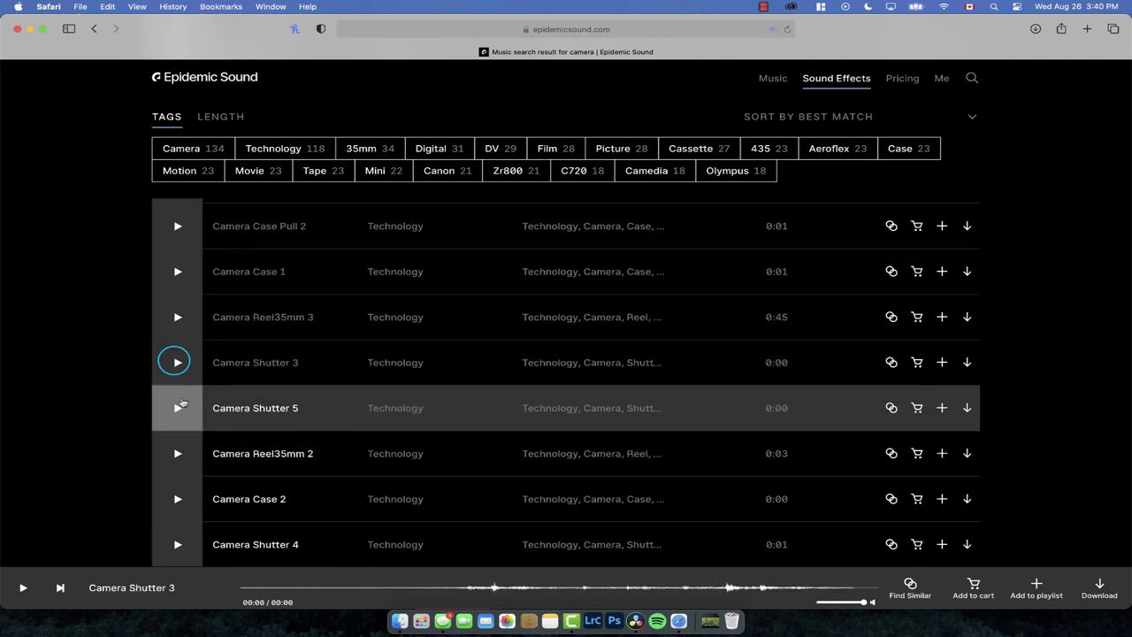
{"action": "left_click", "coordinate": [177, 406]}
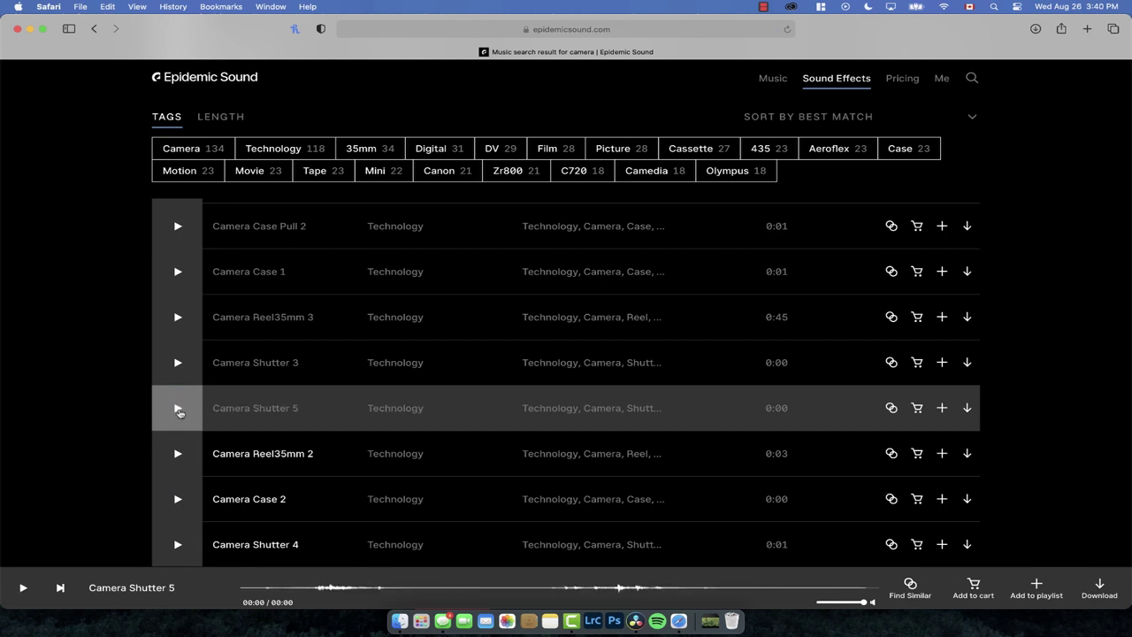
{"action": "left_click", "coordinate": [967, 408]}
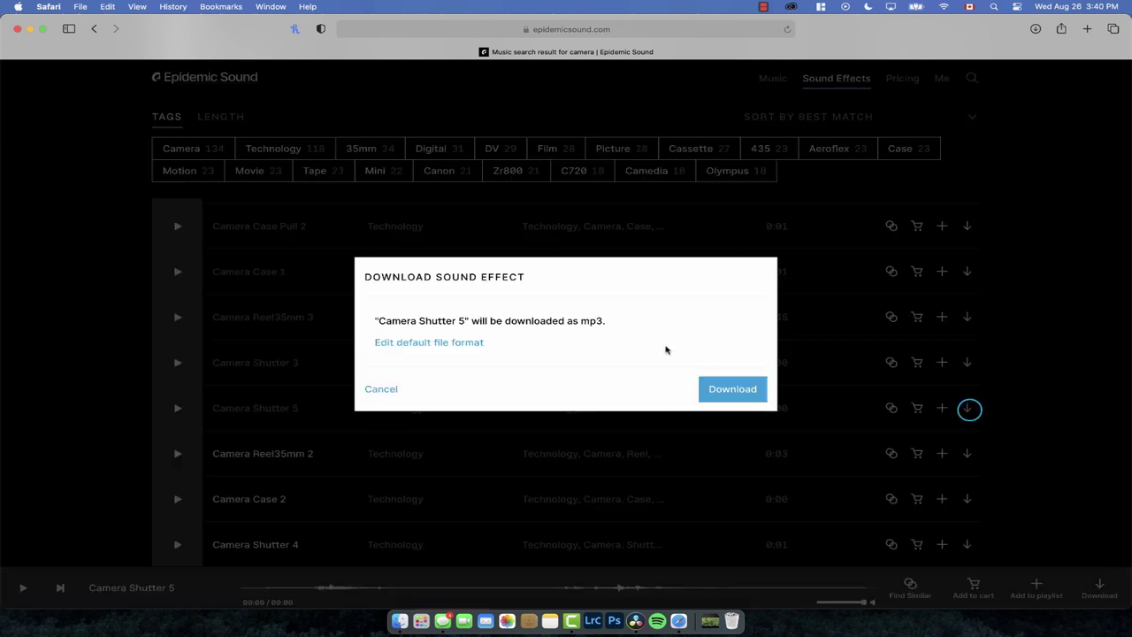
{"action": "left_click", "coordinate": [745, 400]}
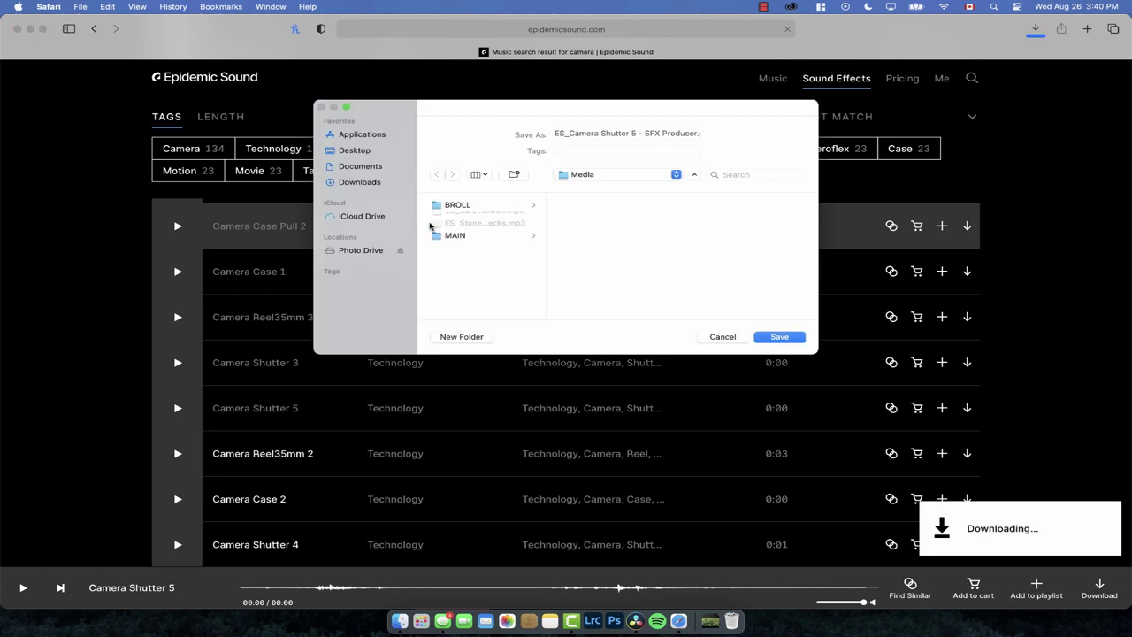
Save the Camera Shutter 5 mp3 into the Media folder and return to DaVinci Resolve.
{"action": "left_click", "coordinate": [783, 337]}
{"action": "key", "text": "ctrl+Up"}
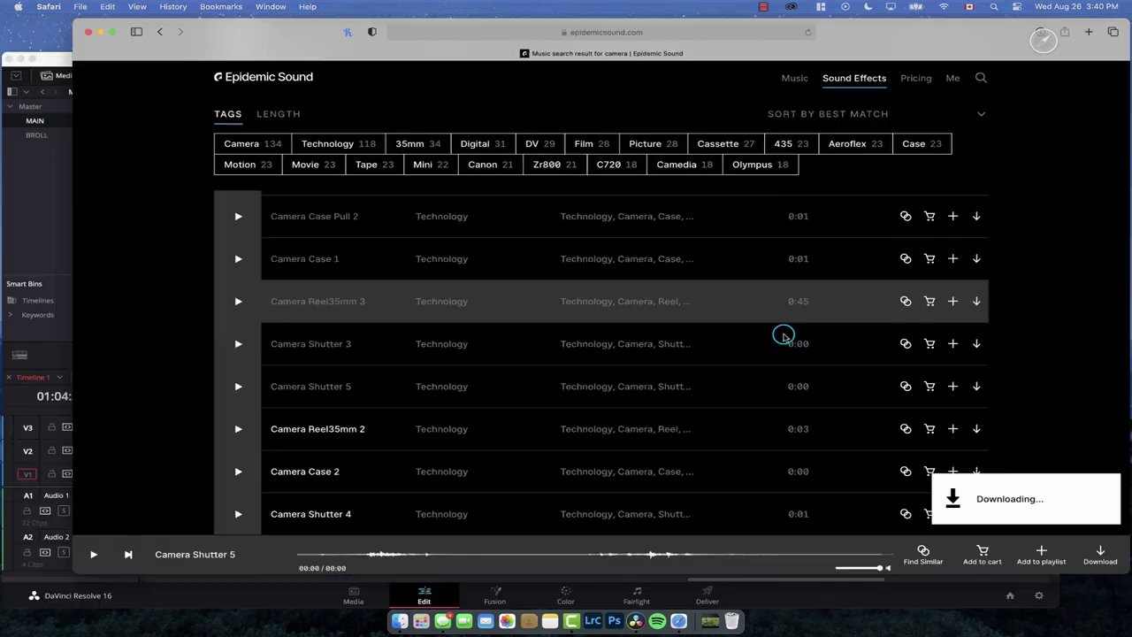
{"action": "left_click", "coordinate": [458, 394]}
Import the ES_Camera Shutter 5 mp3 from the Media folder into the Media Pool.
{"action": "double_click", "coordinate": [262, 296]}
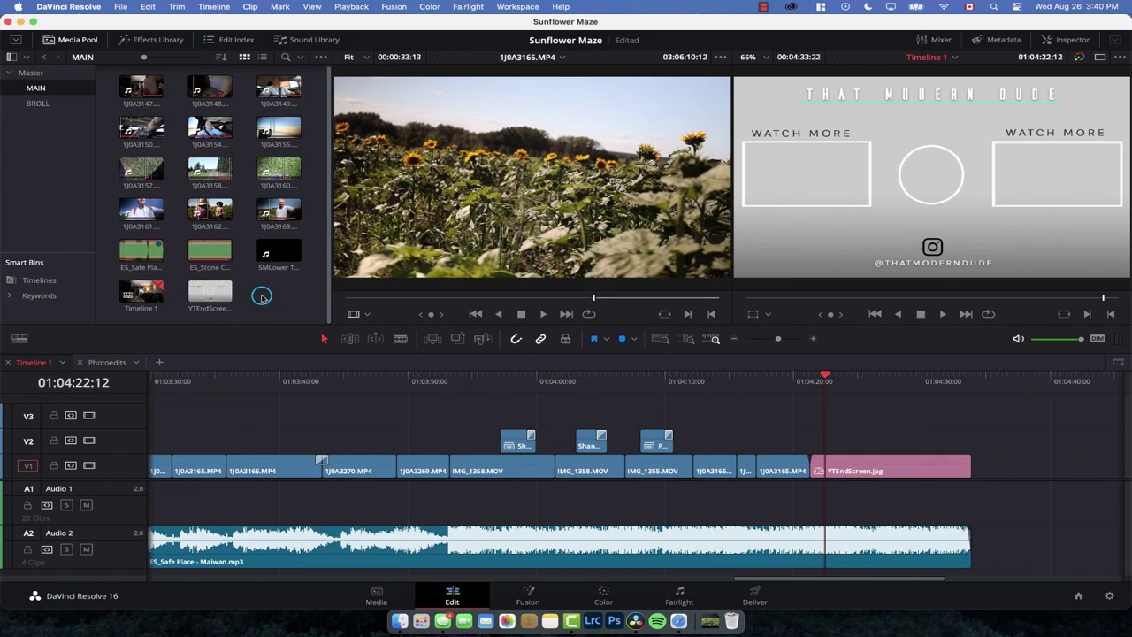
{"action": "left_click", "coordinate": [594, 122]}
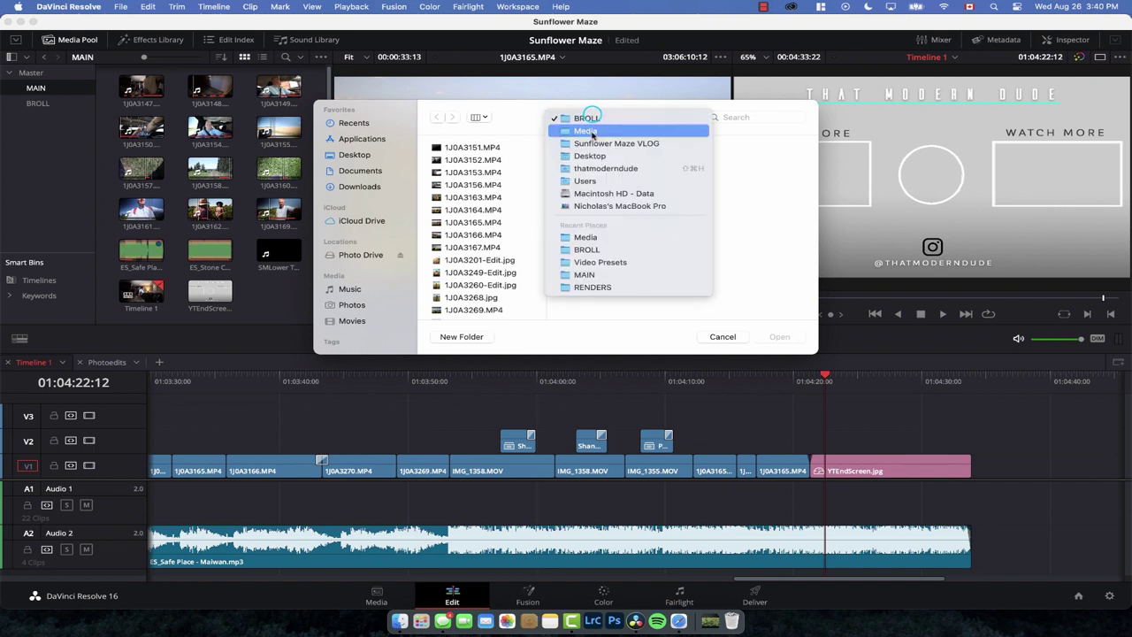
{"action": "left_click", "coordinate": [589, 129]}
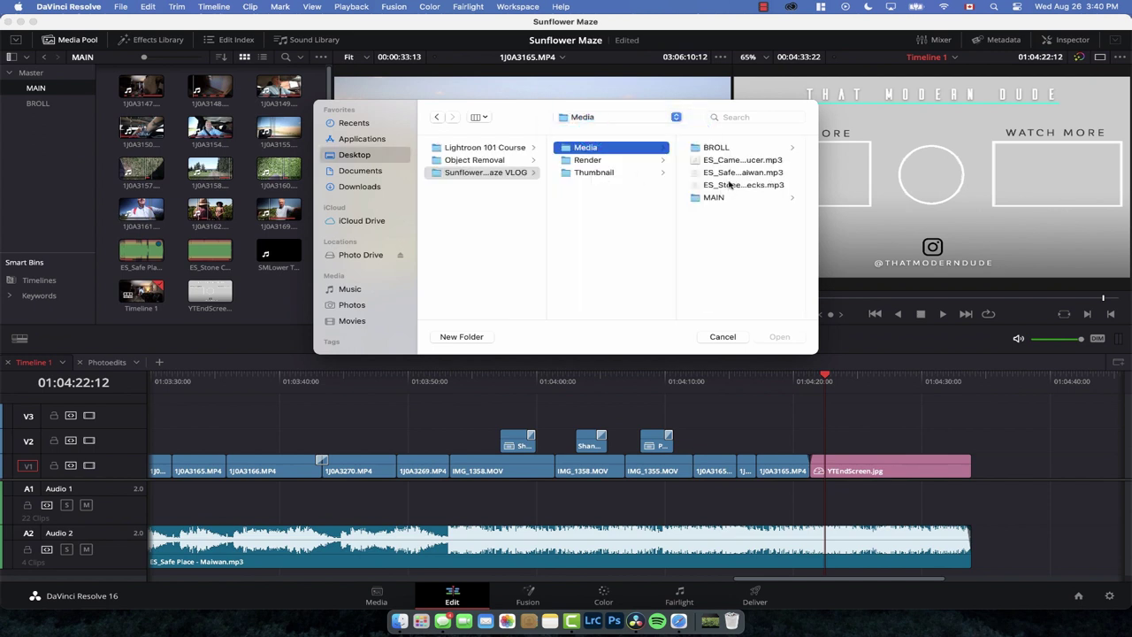
{"action": "double_click", "coordinate": [741, 160]}
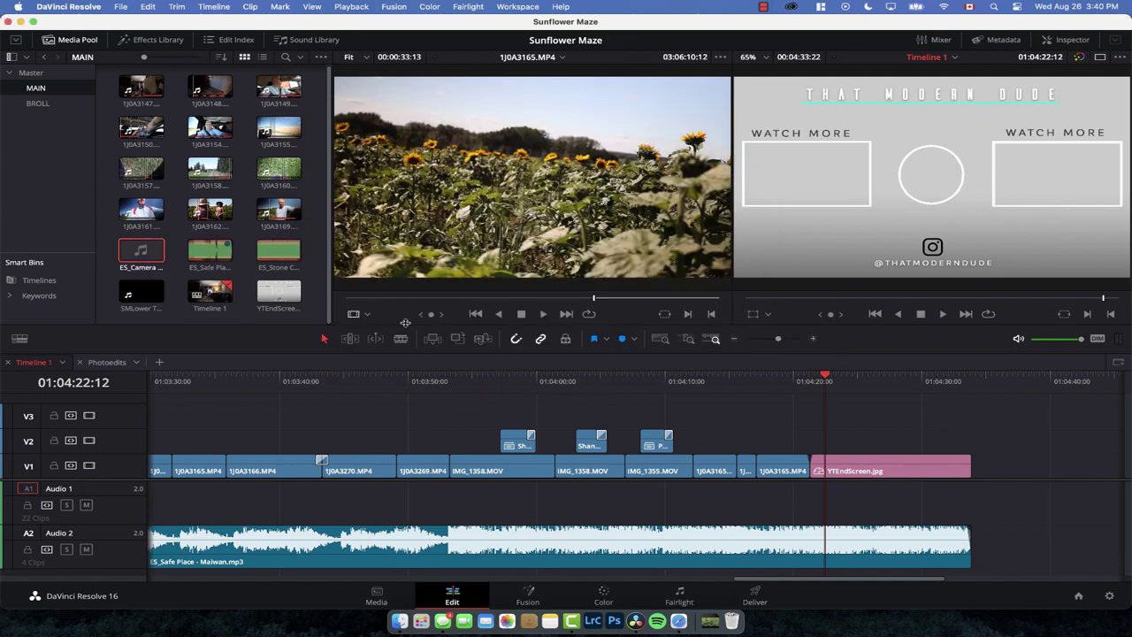
Colour the shutter clip orange, place it on Audio 1 under ShannonPhoto2, and lower its volume.
{"action": "right_click", "coordinate": [155, 257]}
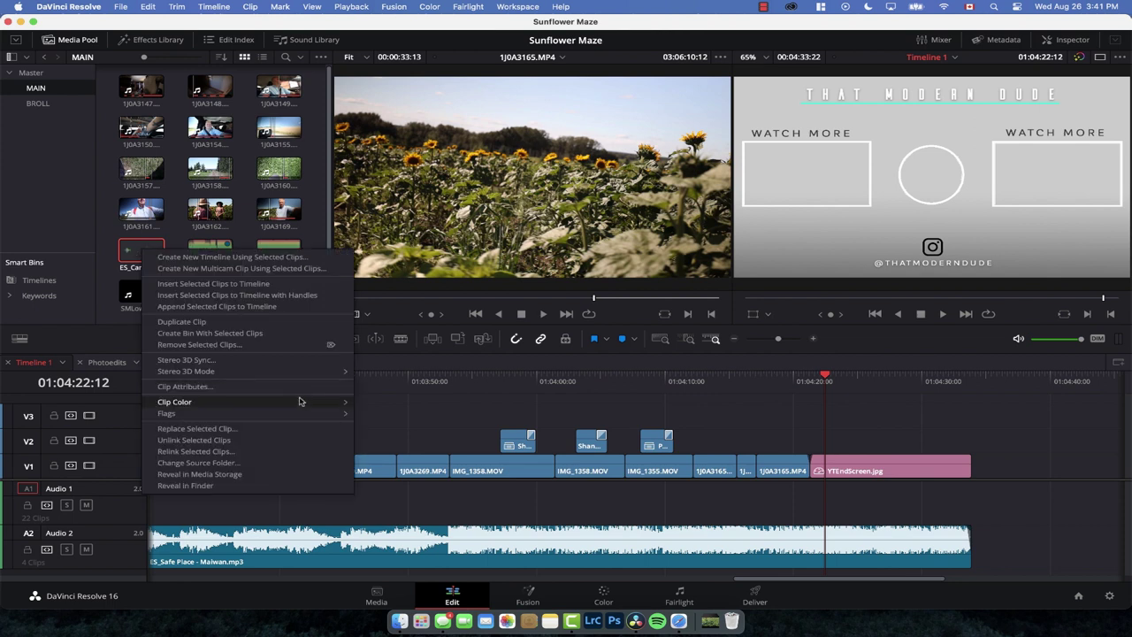
{"action": "mouse_move", "coordinate": [303, 402]}
{"action": "left_click", "coordinate": [410, 395]}
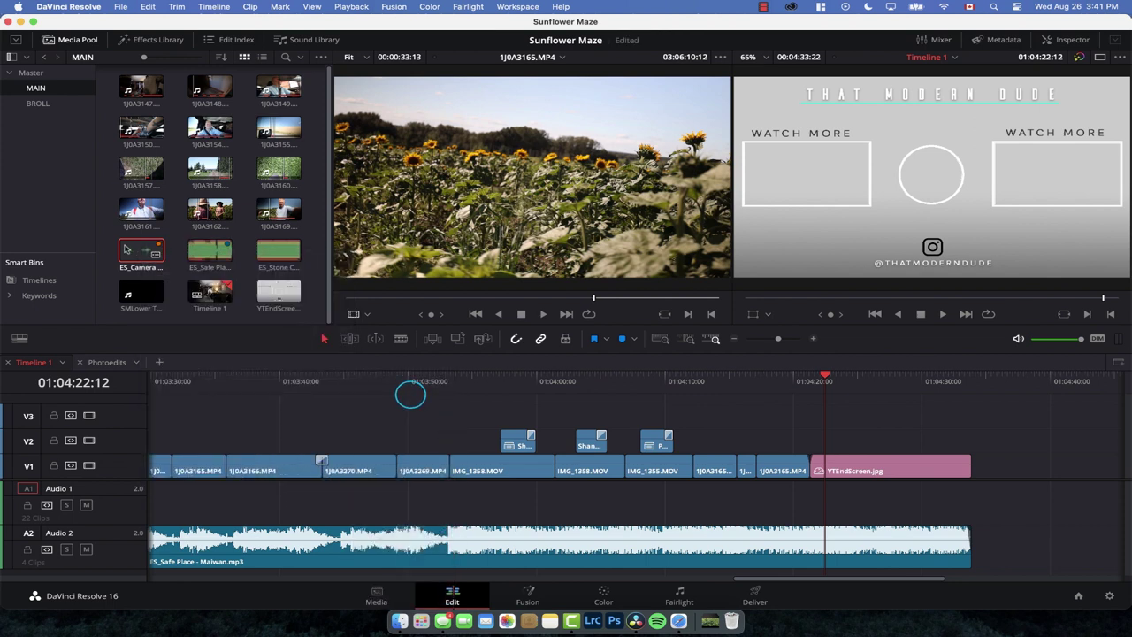
{"action": "left_click_drag", "start_coordinate": [127, 250], "coordinate": [507, 502]}
{"action": "mouse_move", "coordinate": [505, 376]}
{"action": "left_mouse_down"}
{"action": "mouse_move", "coordinate": [494, 376]}
{"action": "mouse_move", "coordinate": [508, 376]}
{"action": "left_mouse_up"}
{"action": "scroll", "coordinate": [495, 379], "scroll_direction": "up", "scroll_amount": 4}
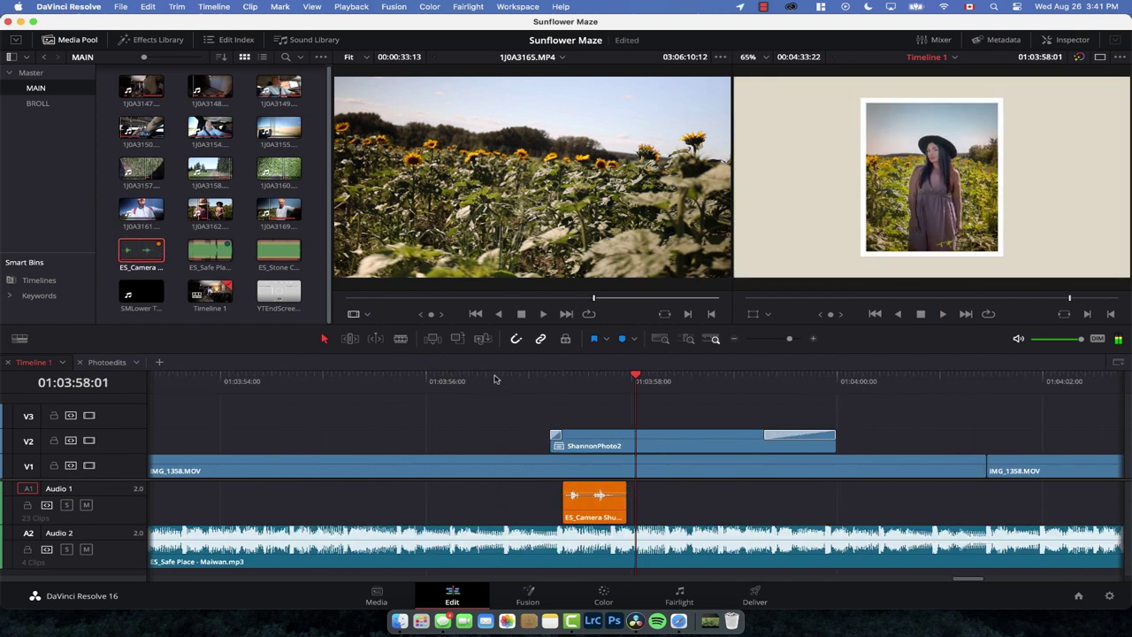
{"action": "left_click_drag", "start_coordinate": [587, 502], "coordinate": [577, 490]}
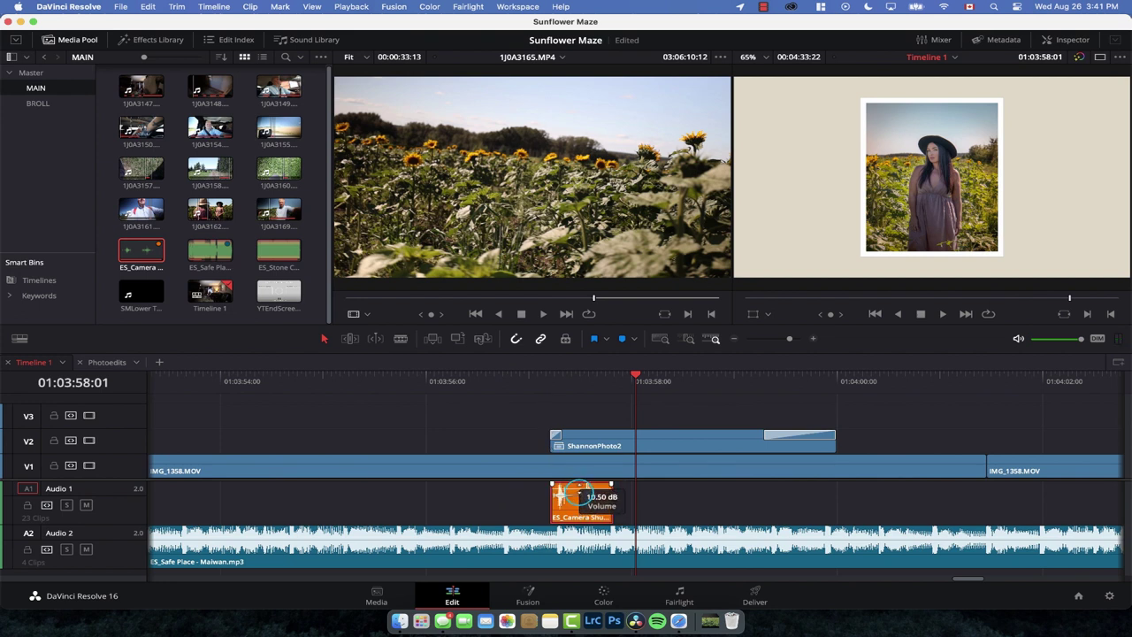
{"action": "left_click", "coordinate": [550, 380]}
{"action": "key", "text": "space"}
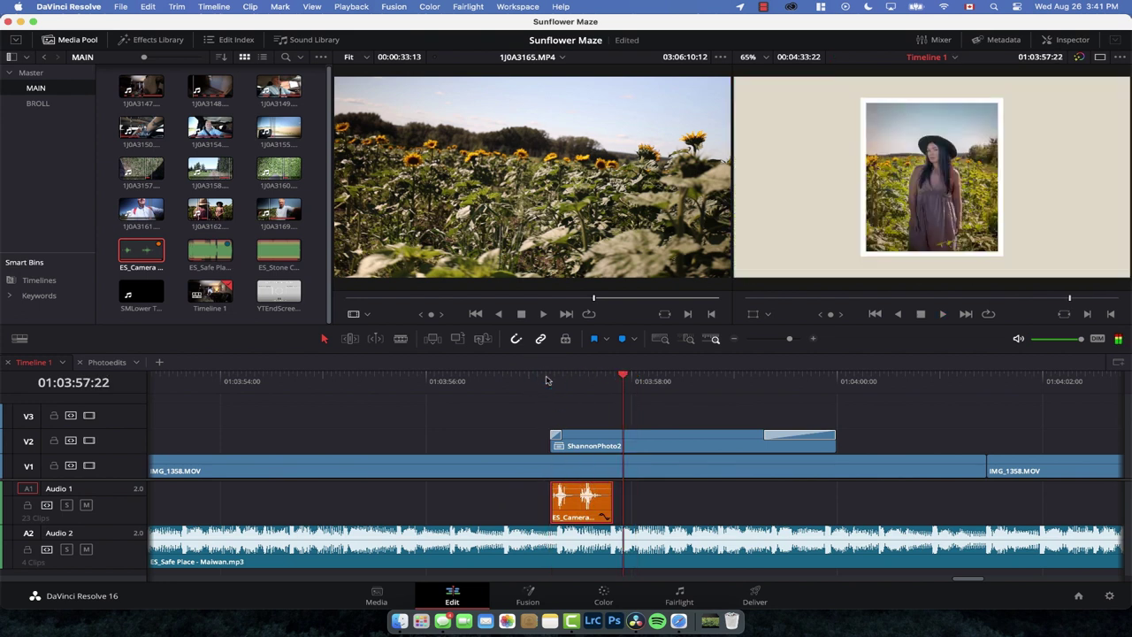
Copy the shutter sound under the next portrait photo and check its timing.
{"action": "scroll", "coordinate": [624, 465], "scroll_direction": "down", "scroll_amount": 6}
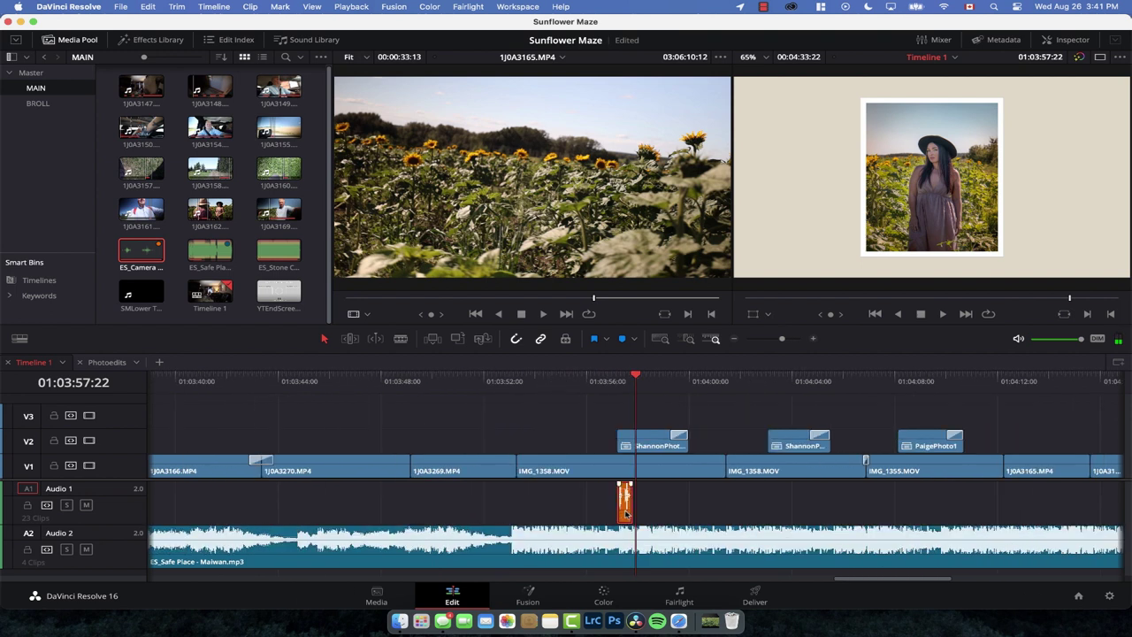
{"action": "left_click_drag", "start_coordinate": [626, 511], "coordinate": [902, 510]}
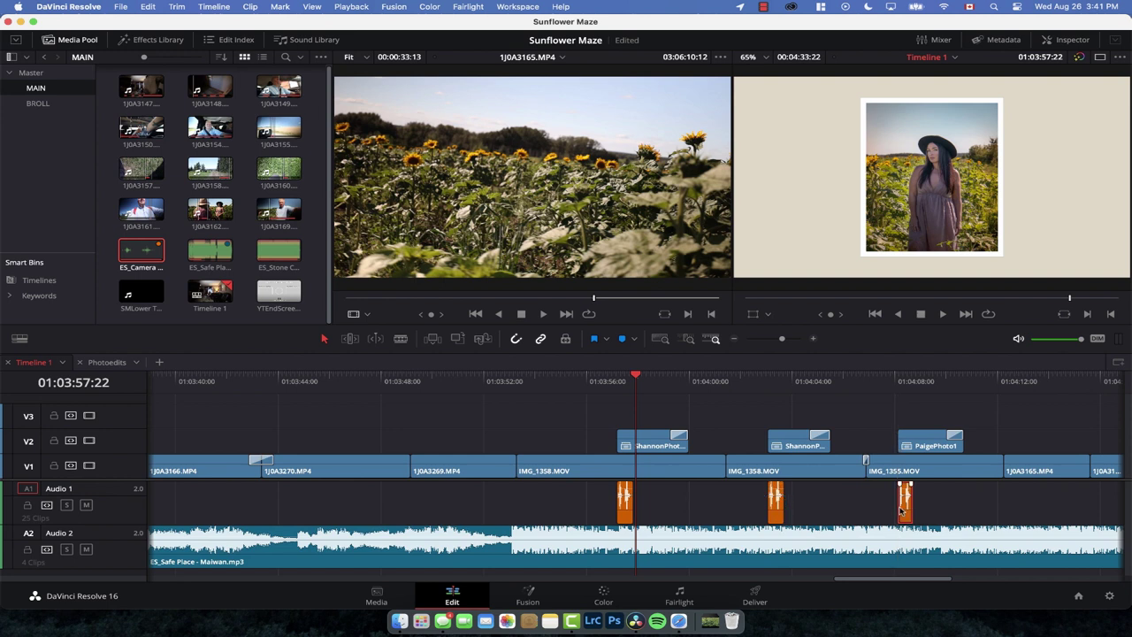
{"action": "left_click", "coordinate": [748, 379]}
{"action": "key", "text": "space"}
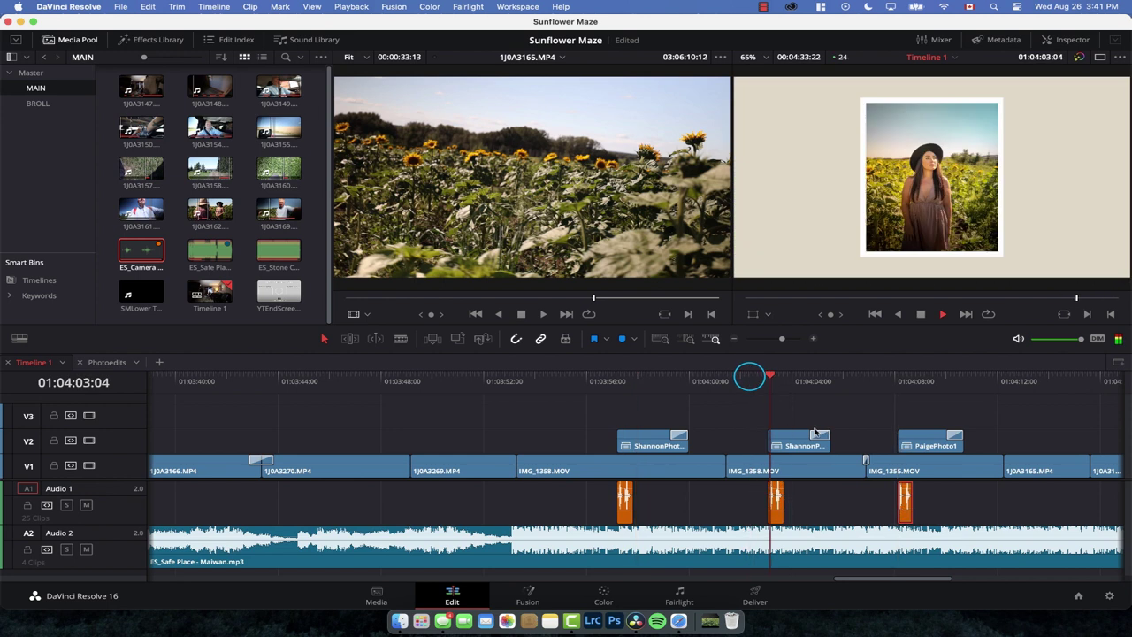
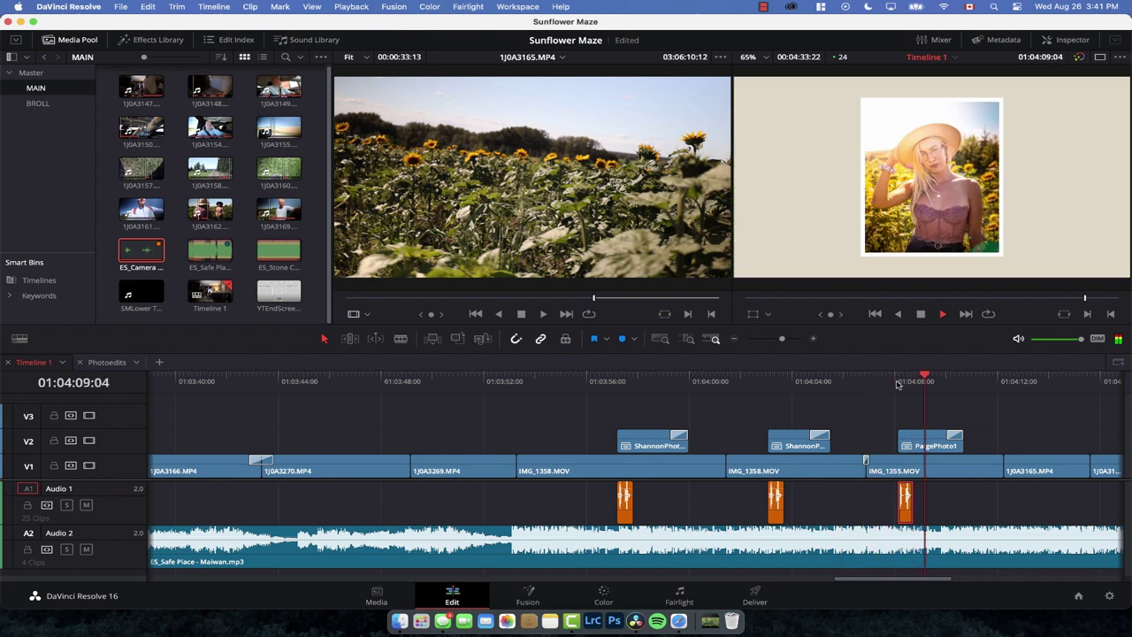
Replay the host's intro from near the start, stop at 01:00:15:09, and zoom in there.
{"action": "key", "text": "space"}
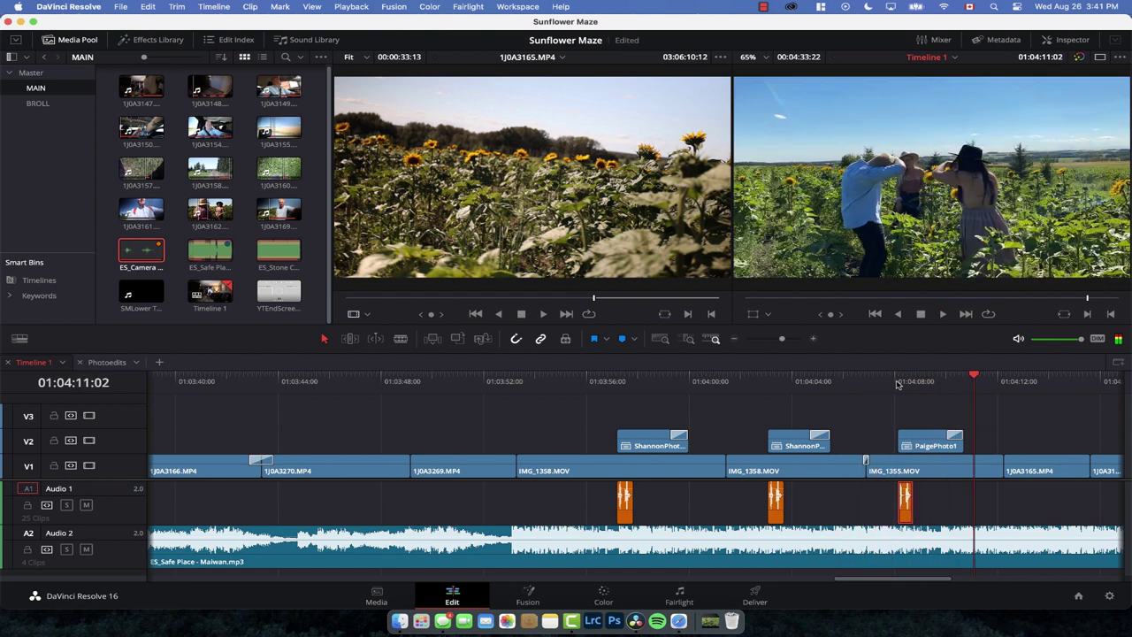
{"action": "key", "text": "shift+z"}
{"action": "left_click", "coordinate": [440, 381]}
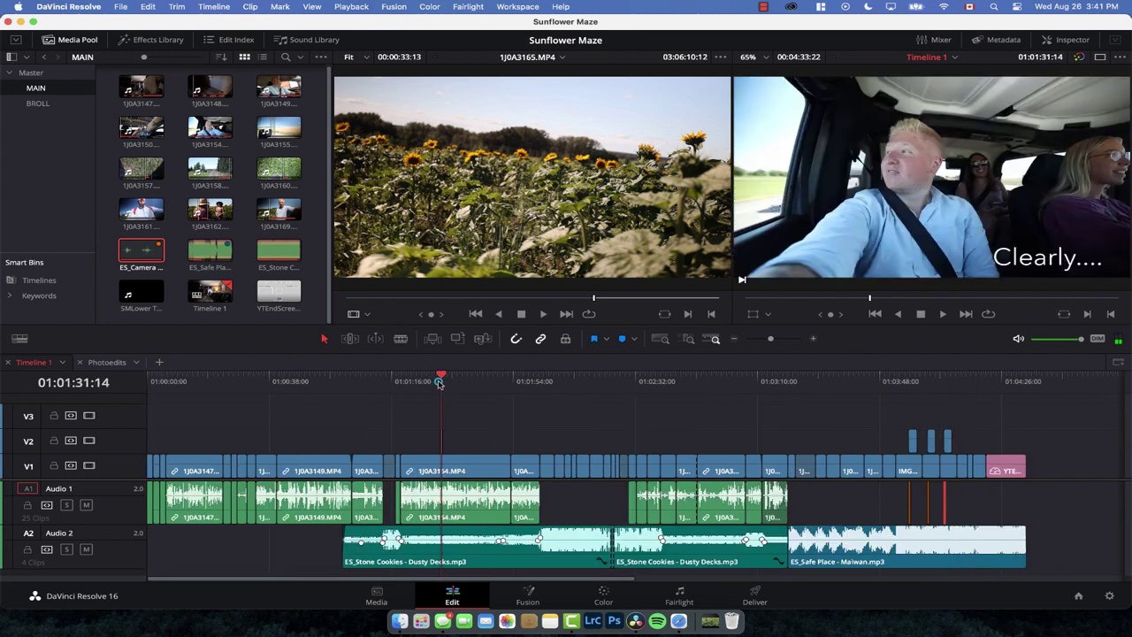
{"action": "left_click", "coordinate": [182, 380]}
{"action": "key", "text": "space"}
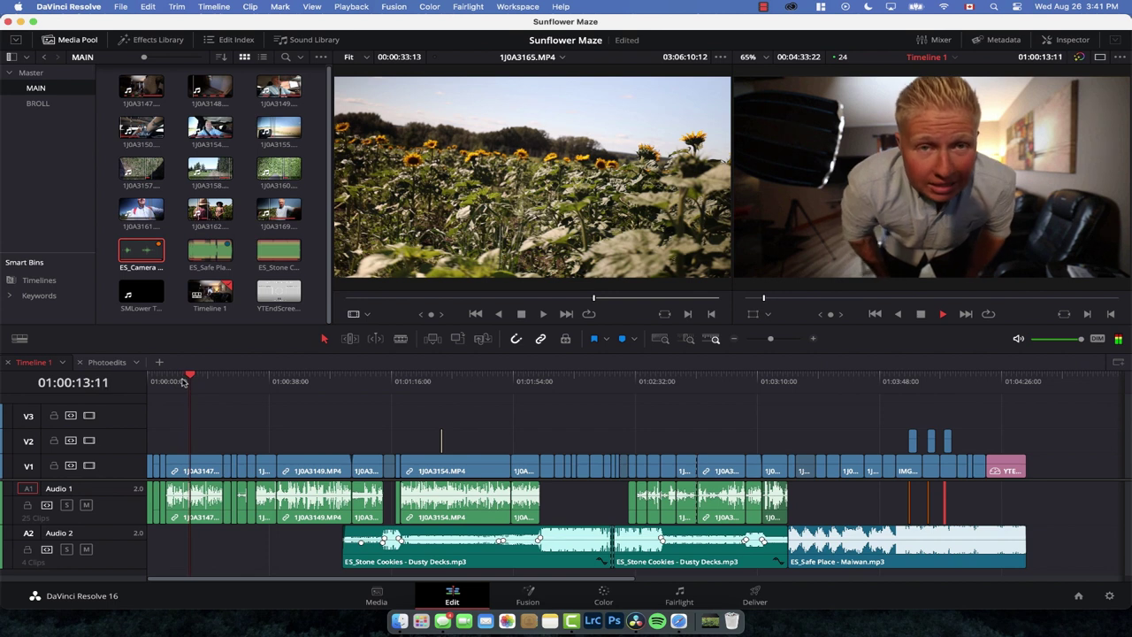
{"action": "key", "text": "XF86AudioRaiseVolume"}
{"action": "key", "text": "space"}
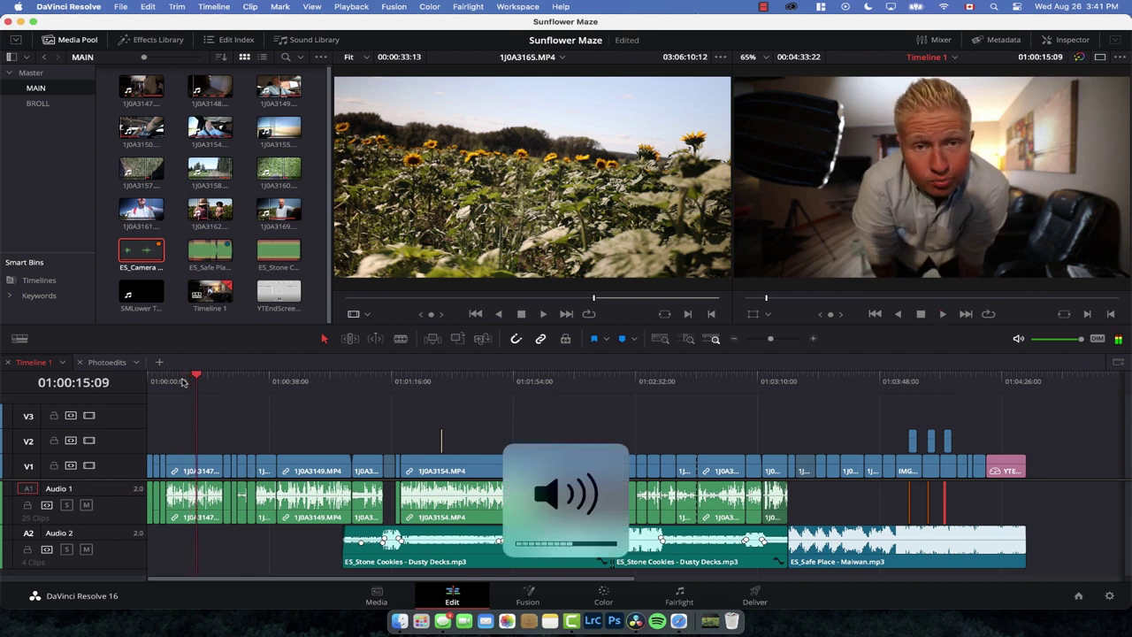
{"action": "key", "text": "shift+z"}
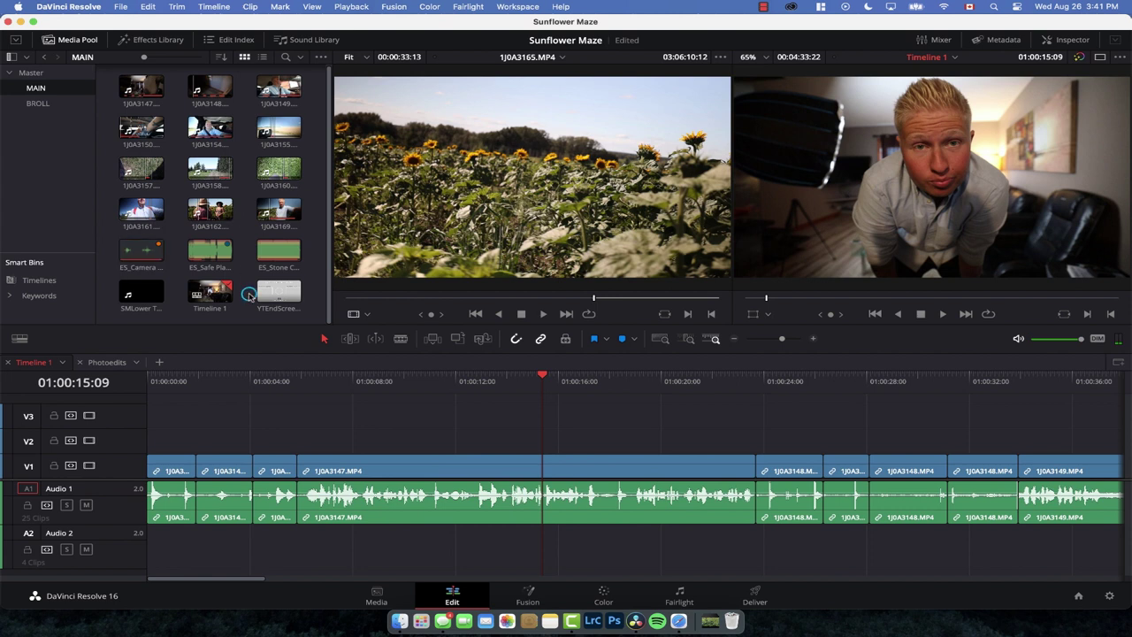
Place SMLower Third on V2 at the playhead, delete its audio, colour it Pink, and open it in Color.
{"action": "mouse_move", "coordinate": [141, 291]}
{"action": "left_mouse_down"}
{"action": "mouse_move", "coordinate": [536, 438]}
{"action": "mouse_move", "coordinate": [495, 550]}
{"action": "left_mouse_up"}
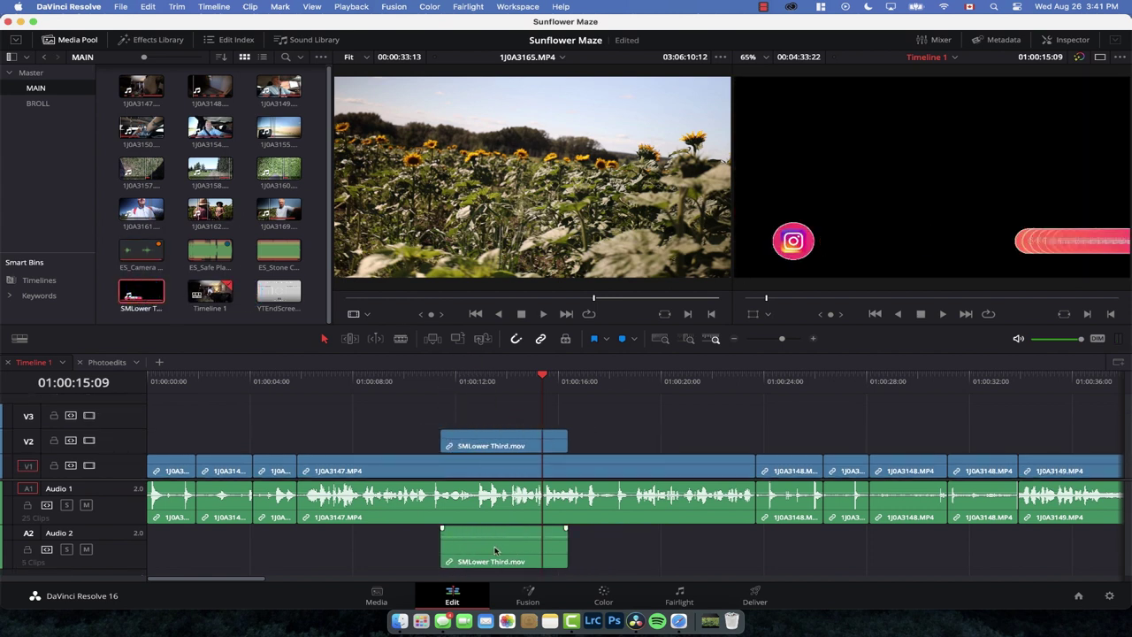
{"action": "key", "text": "Delete"}
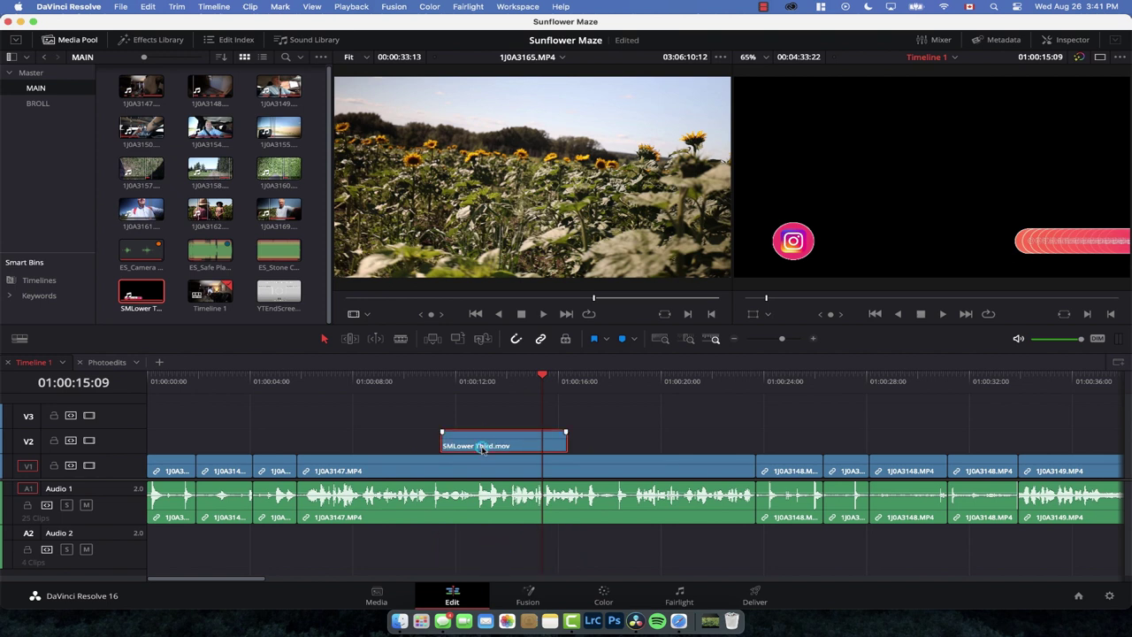
{"action": "right_click", "coordinate": [482, 448]}
{"action": "mouse_move", "coordinate": [601, 316]}
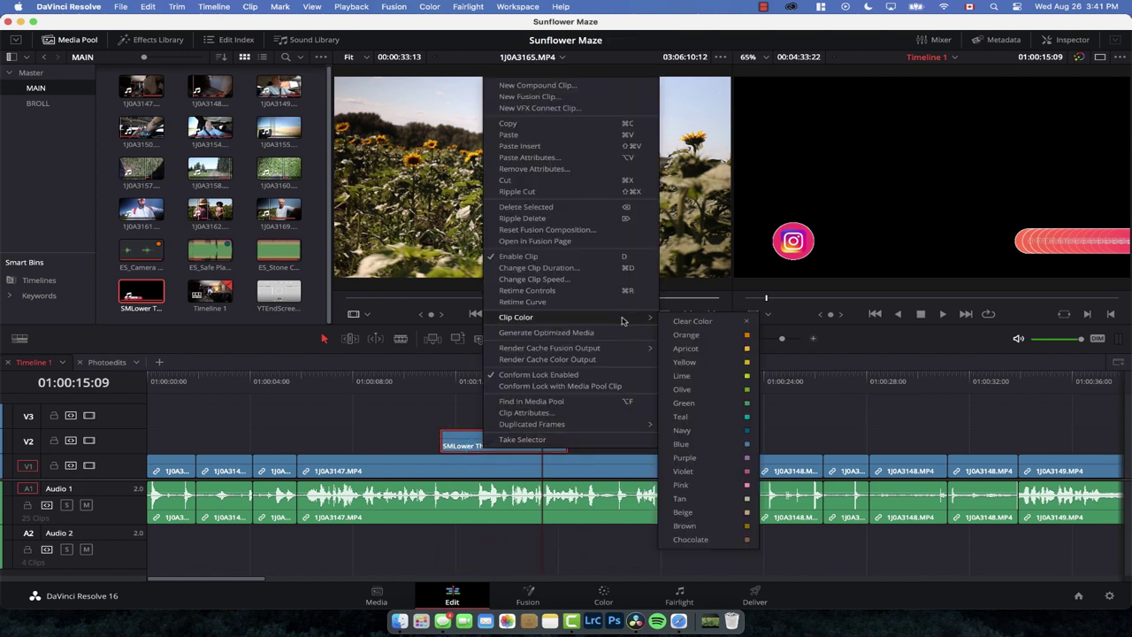
{"action": "left_click", "coordinate": [703, 486]}
{"action": "mouse_move", "coordinate": [475, 382]}
{"action": "left_mouse_down"}
{"action": "mouse_move", "coordinate": [450, 386]}
{"action": "mouse_move", "coordinate": [500, 387]}
{"action": "left_mouse_up"}
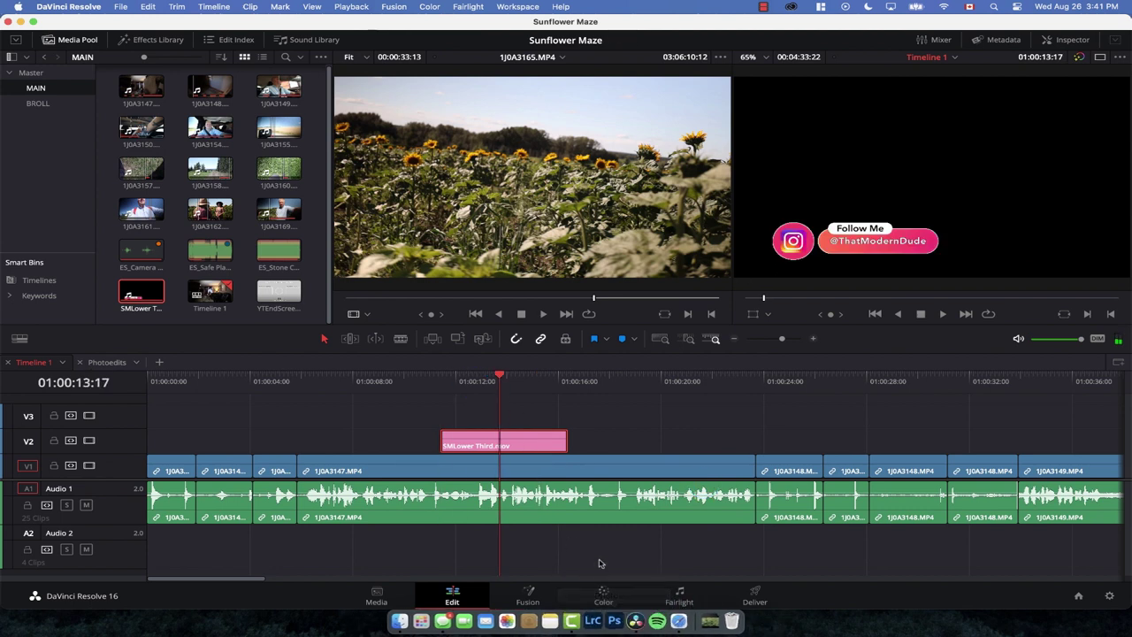
{"action": "left_click", "coordinate": [605, 594]}
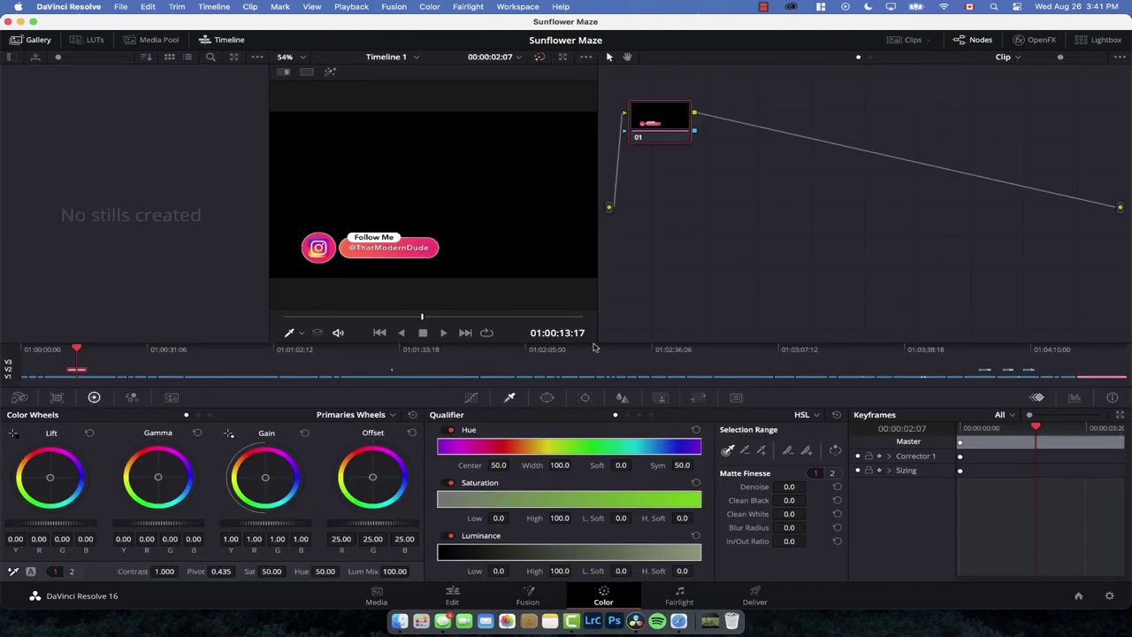
Qualify the lower third's black background and route the node's key into a new alpha output.
{"action": "left_click", "coordinate": [519, 221]}
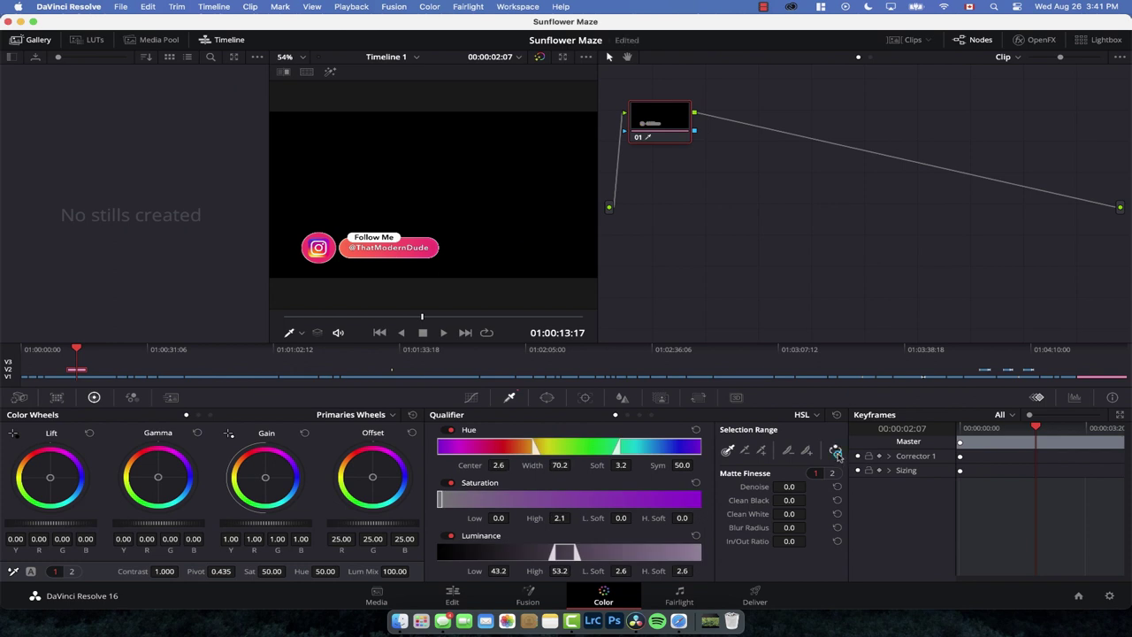
{"action": "left_click", "coordinate": [835, 452]}
{"action": "type", "text": "20"}
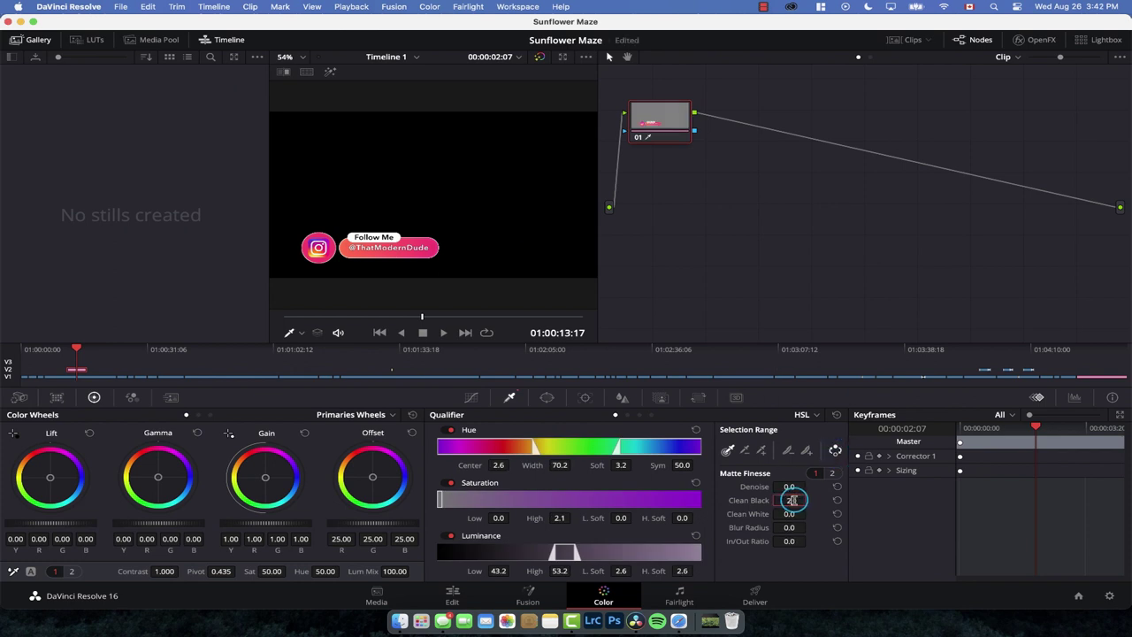
{"action": "right_click", "coordinate": [812, 283]}
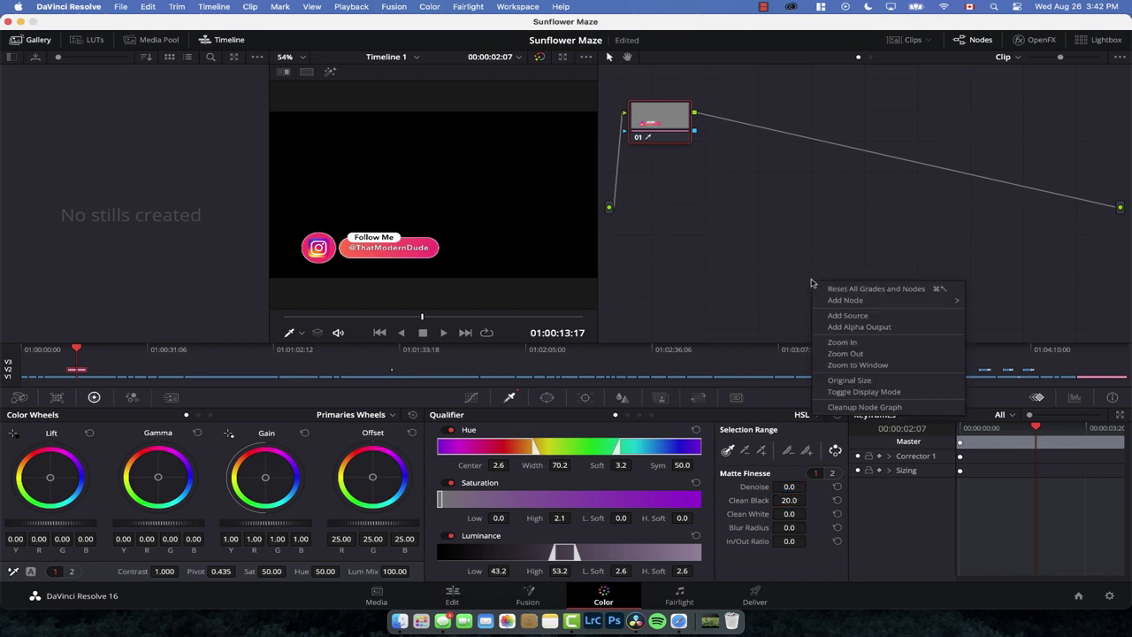
{"action": "left_click", "coordinate": [879, 327]}
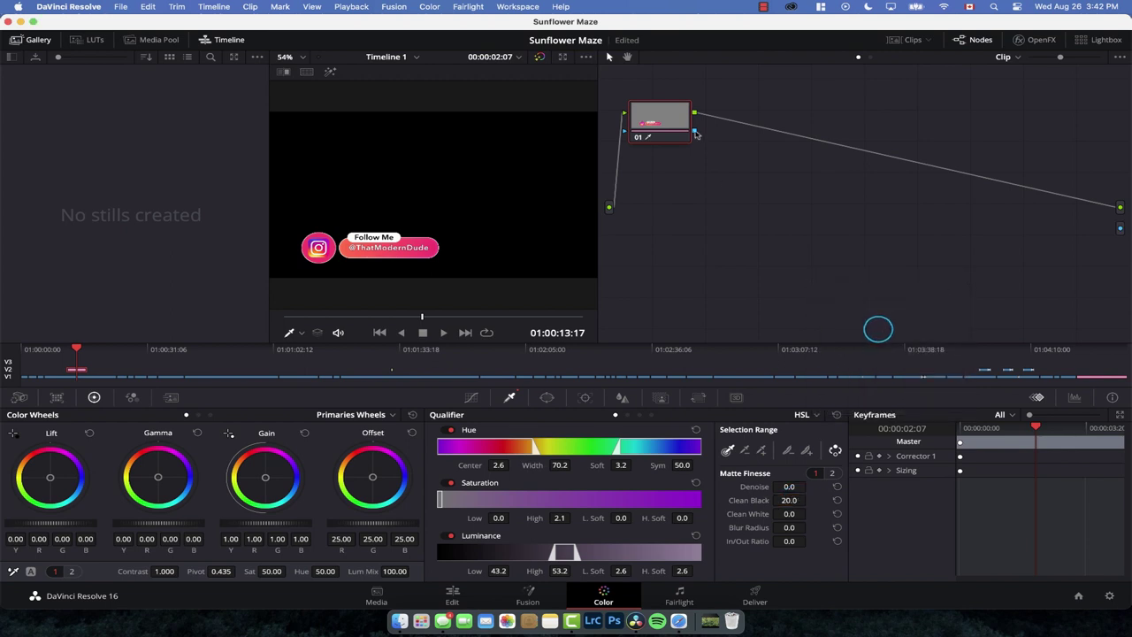
{"action": "left_click_drag", "start_coordinate": [1123, 232], "coordinate": [1120, 228]}
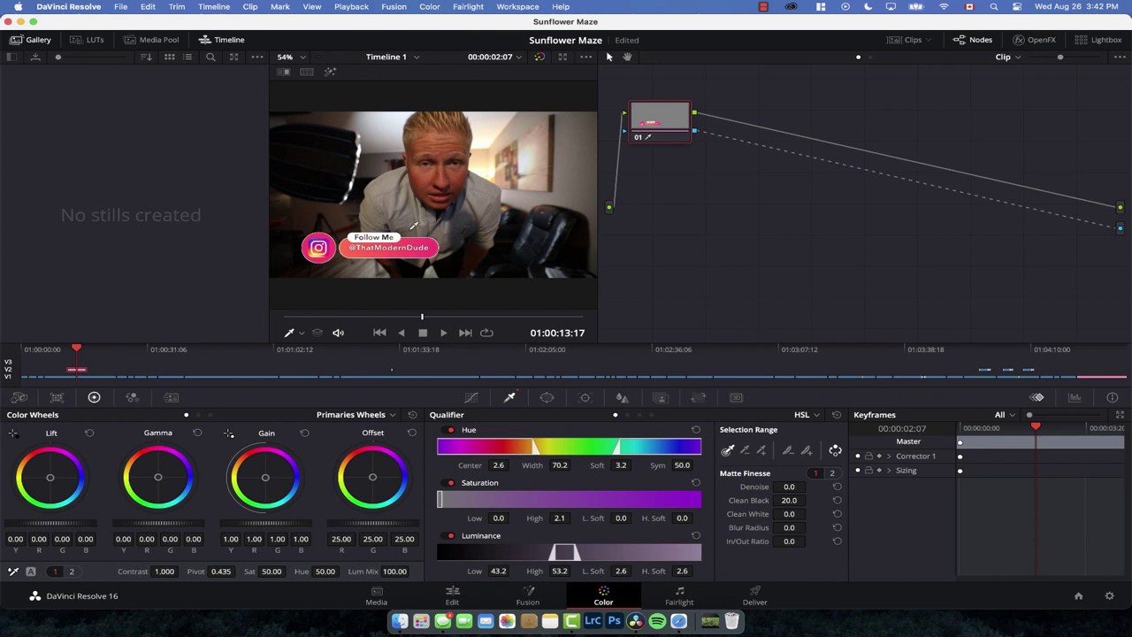
Return to the Edit page, zoom out, and play the edit from about one minute in.
{"action": "left_click", "coordinate": [452, 594]}
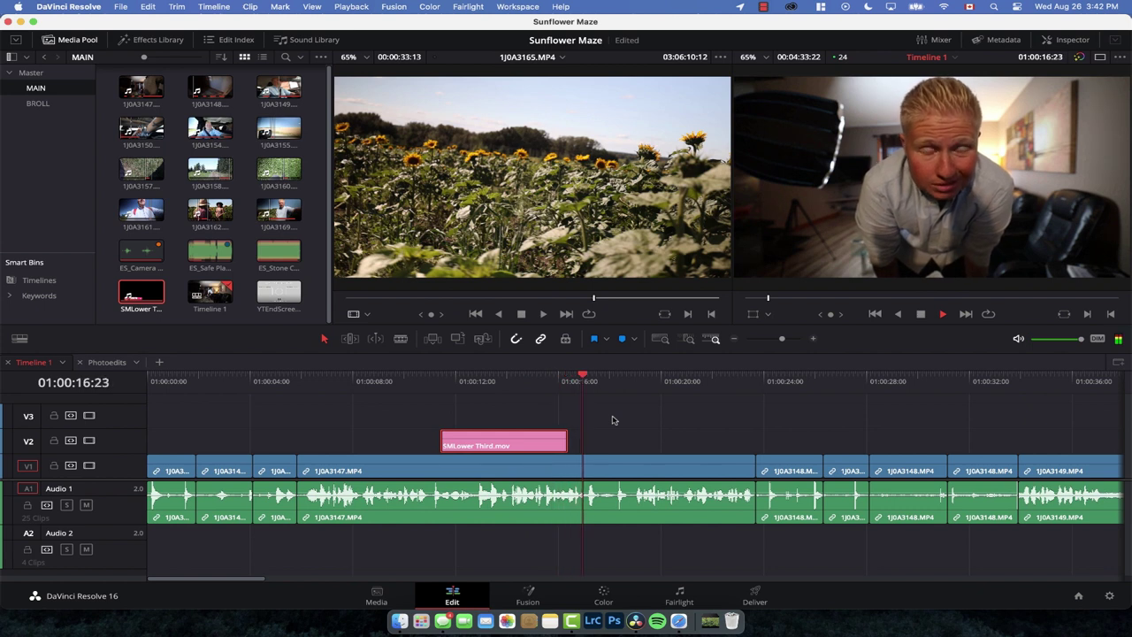
{"action": "key", "text": "space"}
{"action": "key", "text": "super+minus"}
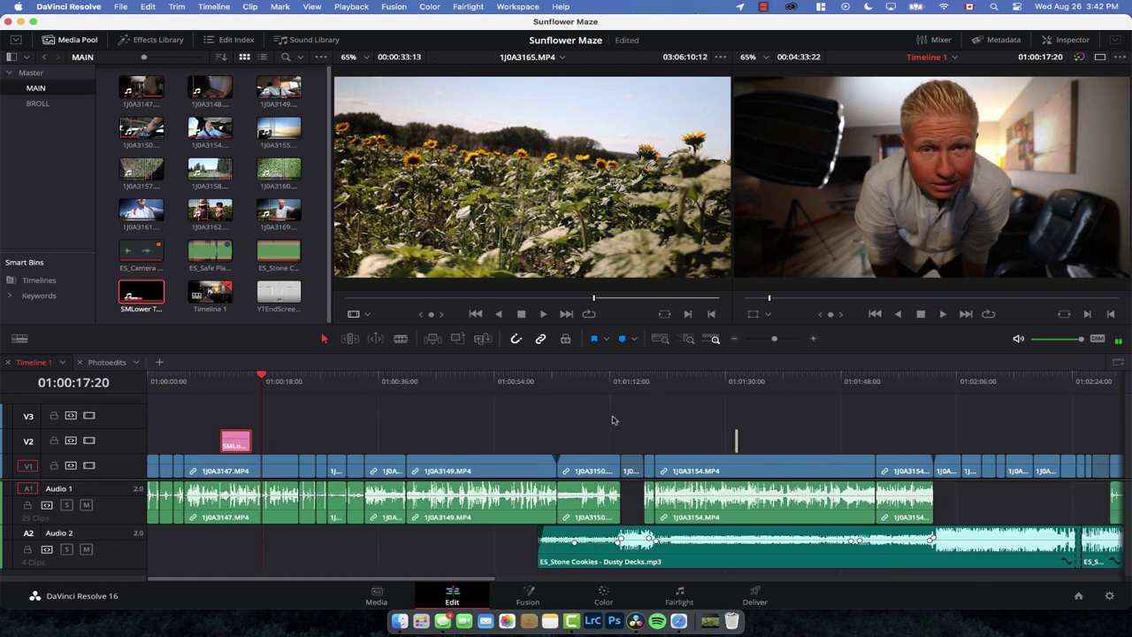
{"action": "left_click", "coordinate": [573, 381]}
{"action": "key", "text": "space"}
{"action": "scroll", "coordinate": [691, 381], "scroll_direction": "right", "scroll_amount": 5}
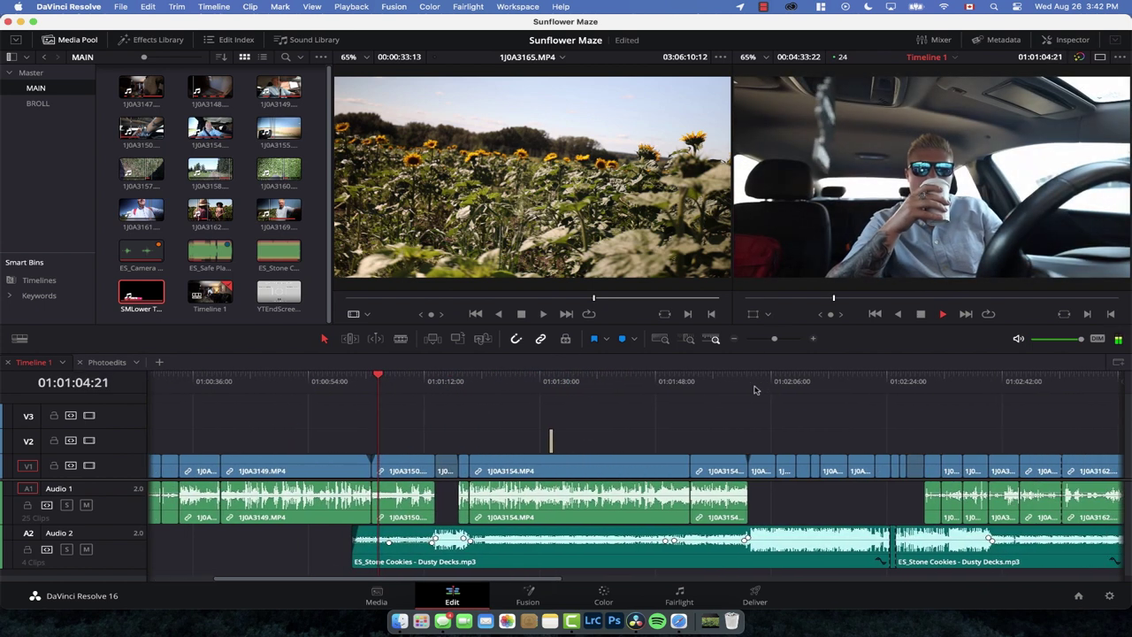
Skim the grass and cornfield shots and park the playhead at 01:03:19:17.
{"action": "left_click", "coordinate": [725, 381]}
{"action": "scroll", "coordinate": [725, 384], "scroll_direction": "right", "scroll_amount": 7}
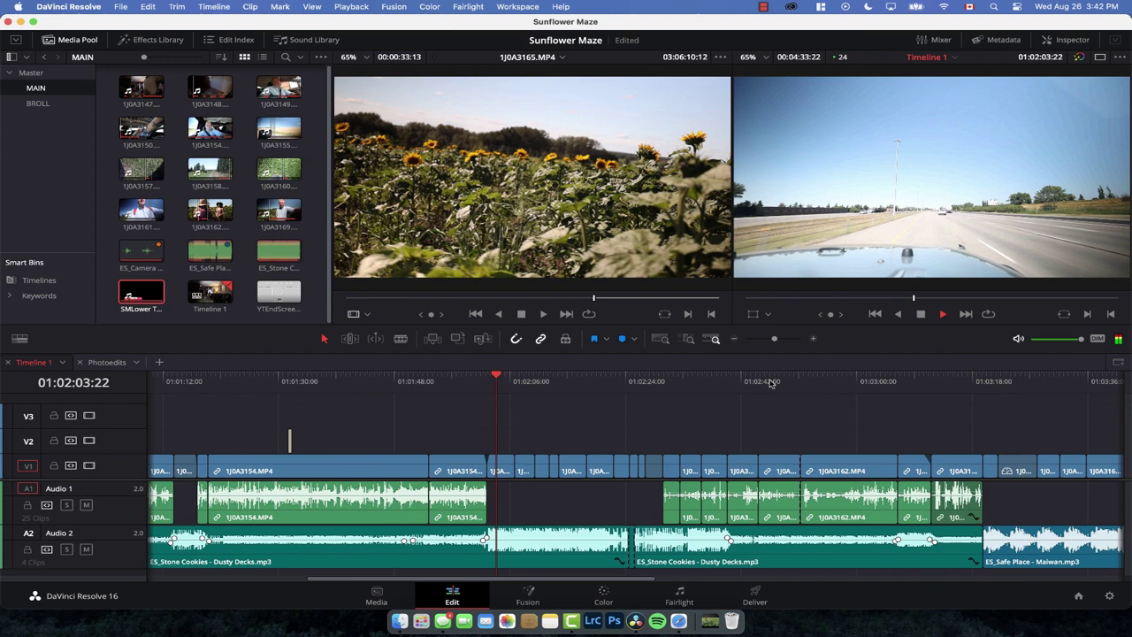
{"action": "left_click", "coordinate": [762, 381]}
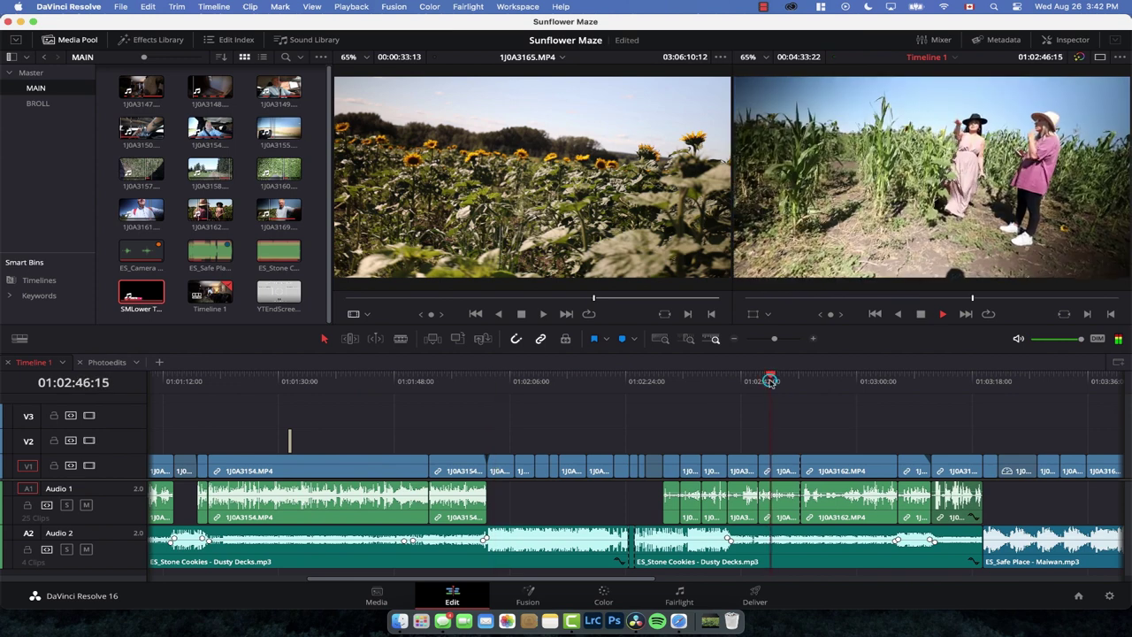
{"action": "left_click", "coordinate": [665, 381]}
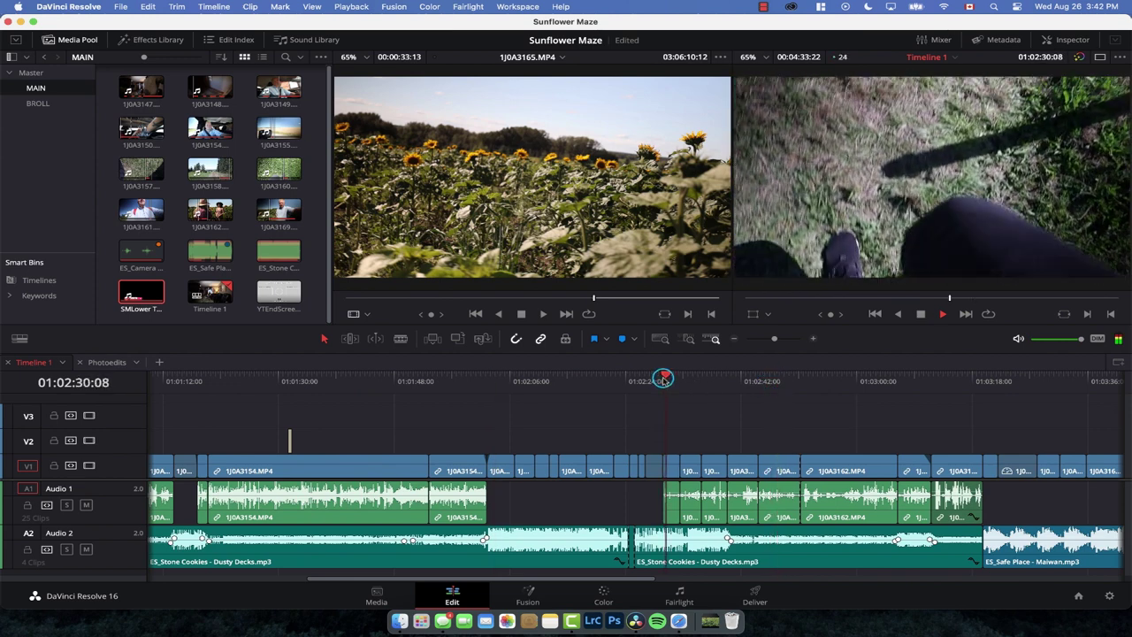
{"action": "left_click", "coordinate": [576, 381]}
{"action": "scroll", "coordinate": [576, 381], "scroll_direction": "right", "scroll_amount": 5}
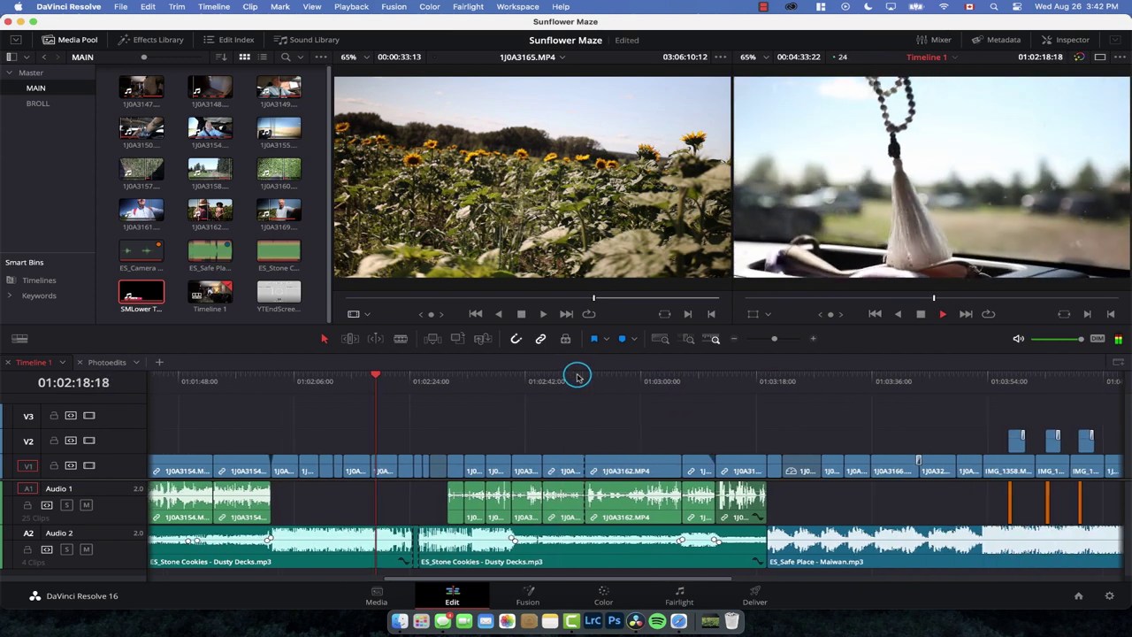
{"action": "left_click", "coordinate": [786, 381]}
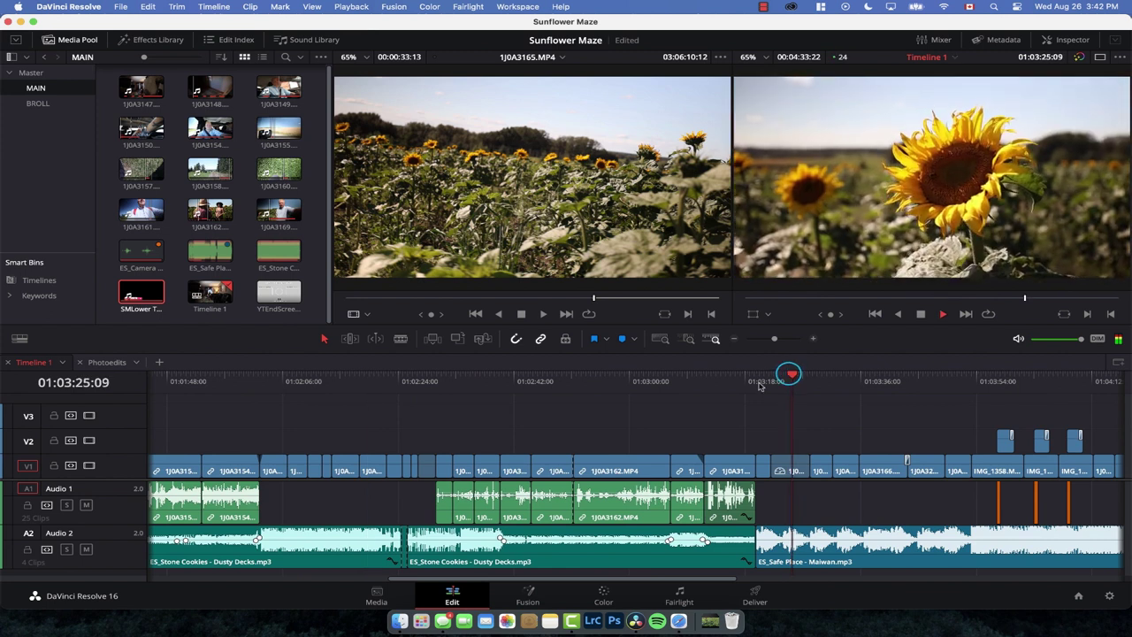
{"action": "left_click", "coordinate": [758, 381]}
{"action": "key", "text": "space"}
{"action": "left_click", "coordinate": [754, 382]}
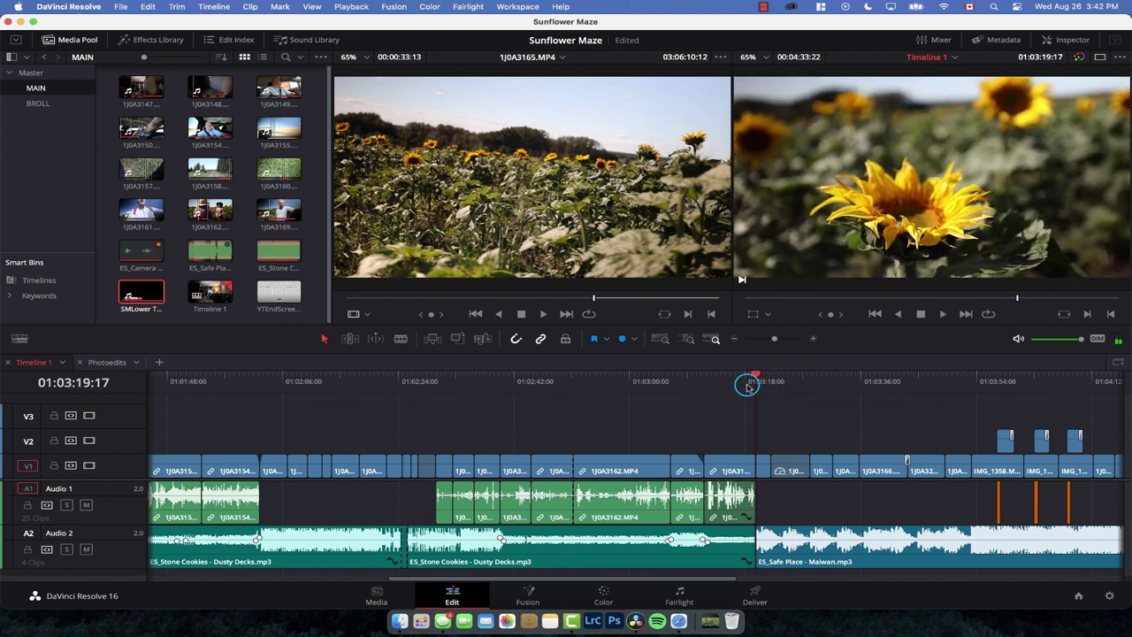
{"action": "scroll", "coordinate": [747, 386], "scroll_direction": "up", "scroll_amount": 4}
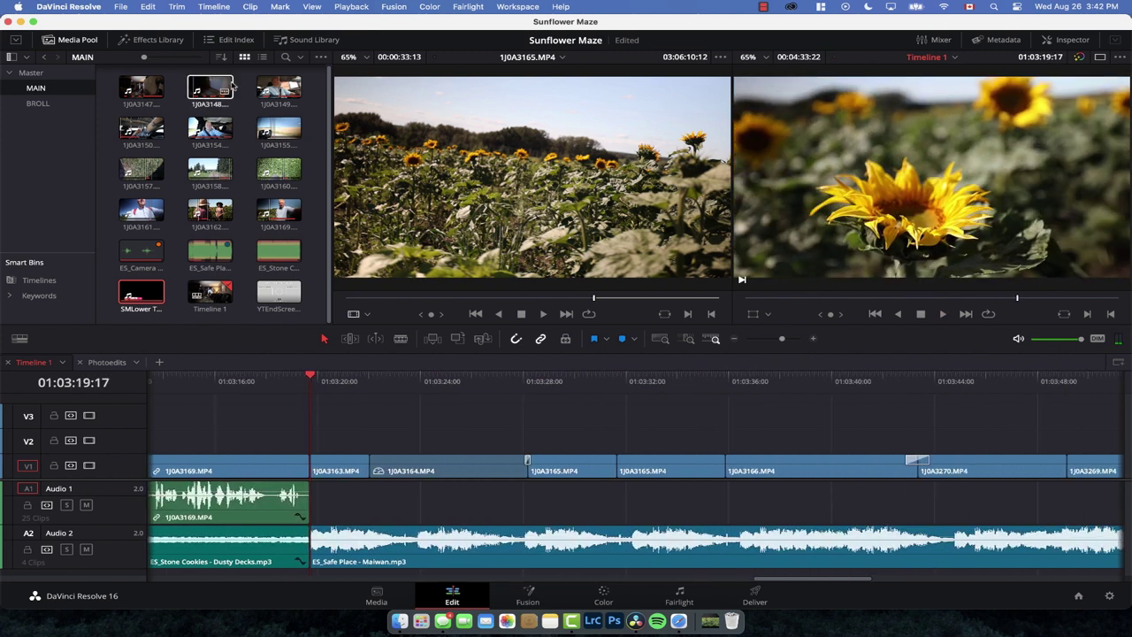
Try the Title Center Reveal preset on V2 at the playhead, preview it, and delete it.
{"action": "left_click", "coordinate": [176, 40]}
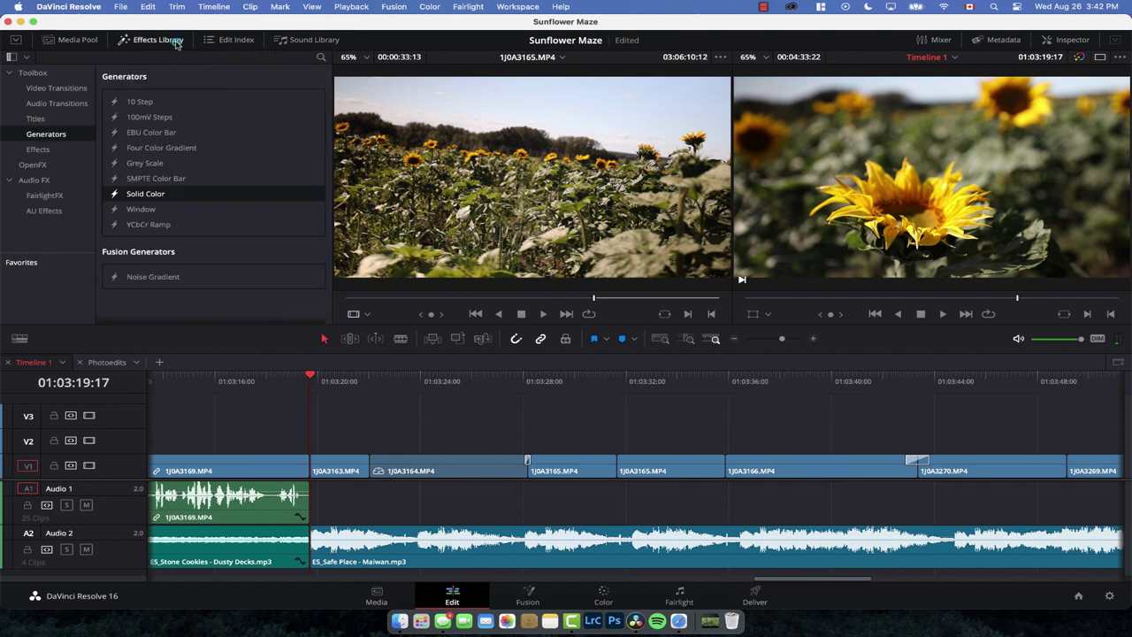
{"action": "left_click", "coordinate": [36, 119]}
{"action": "scroll", "coordinate": [143, 166], "scroll_direction": "down", "scroll_amount": 3}
{"action": "scroll", "coordinate": [141, 166], "scroll_direction": "down", "scroll_amount": 5}
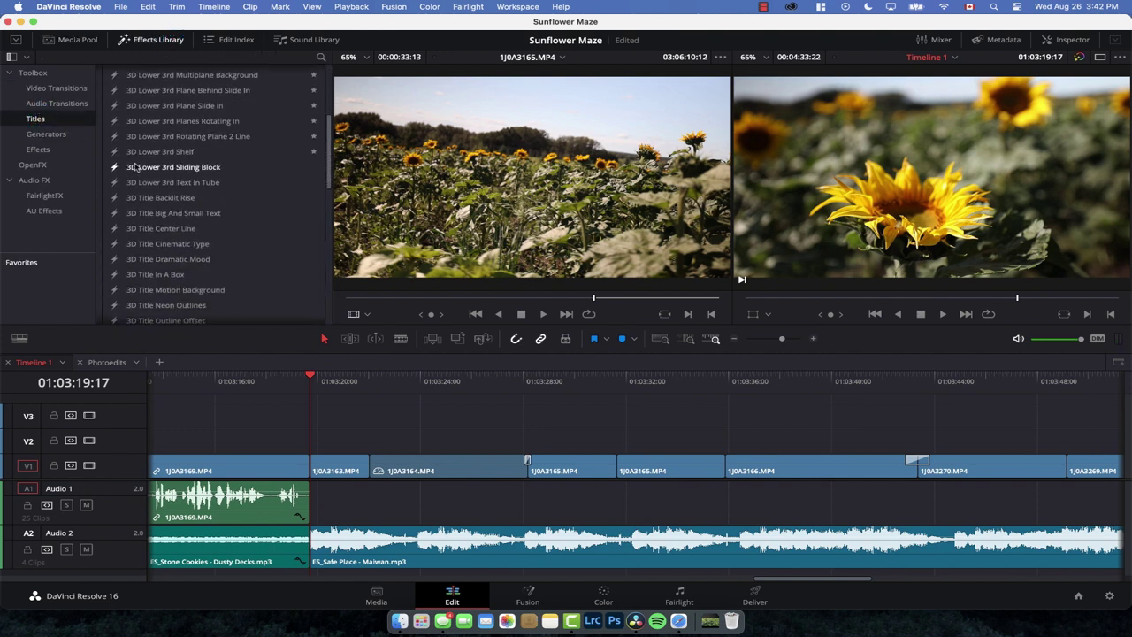
{"action": "scroll", "coordinate": [139, 166], "scroll_direction": "down", "scroll_amount": 5}
{"action": "scroll", "coordinate": [136, 166], "scroll_direction": "down", "scroll_amount": 5}
{"action": "scroll", "coordinate": [135, 166], "scroll_direction": "down", "scroll_amount": 1}
{"action": "left_click_drag", "start_coordinate": [135, 163], "coordinate": [308, 445]}
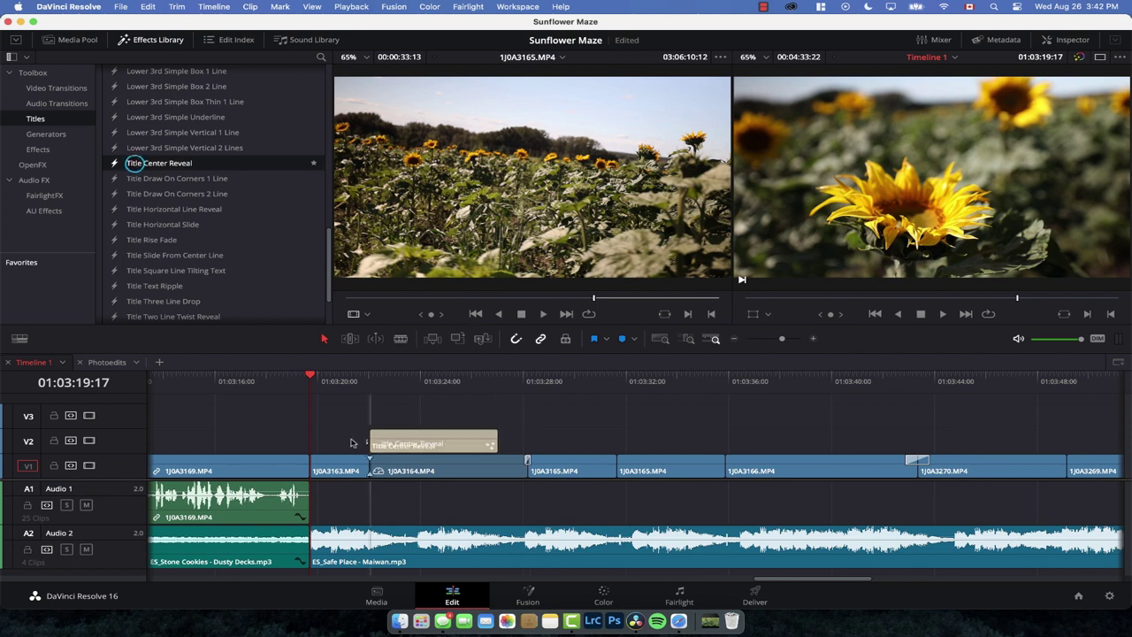
{"action": "key", "text": "space"}
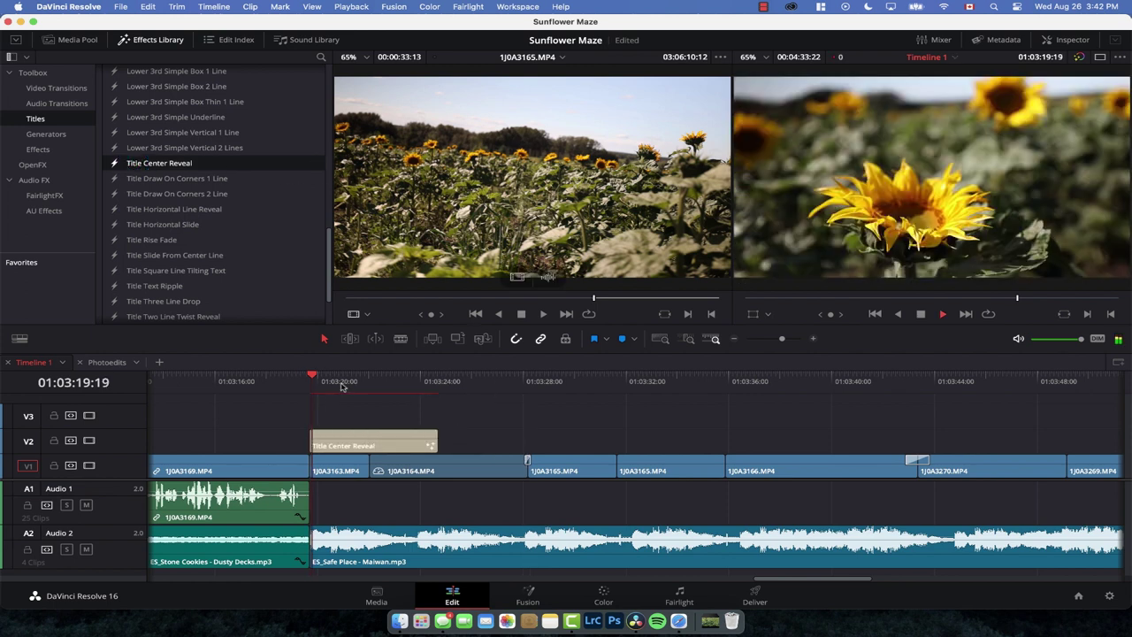
{"action": "key", "text": "space"}
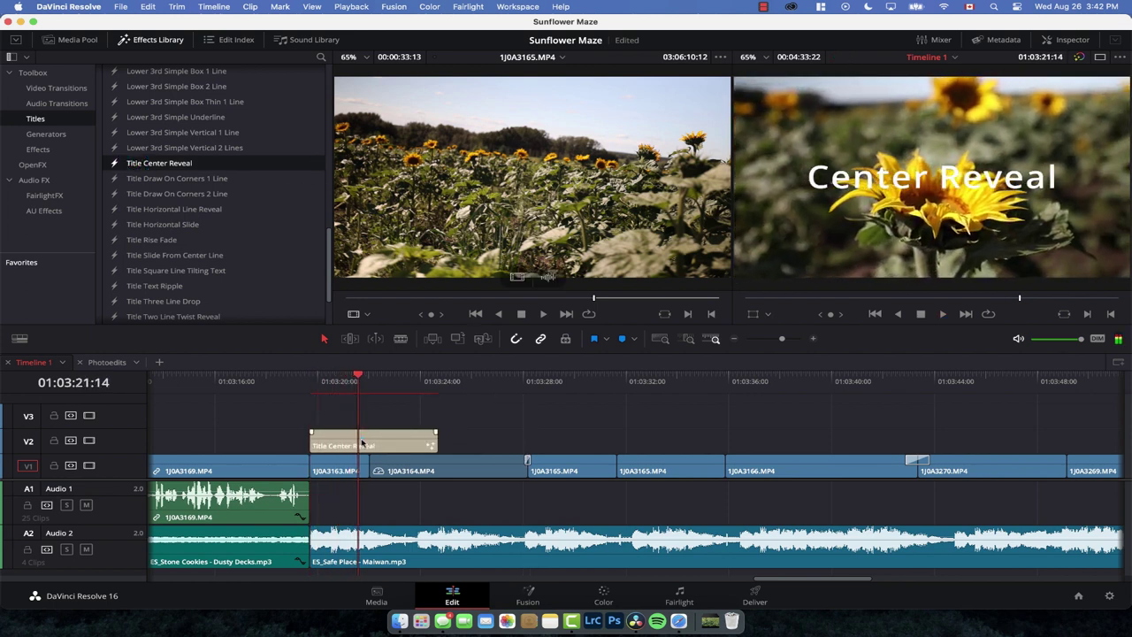
{"action": "left_click", "coordinate": [361, 442]}
{"action": "key", "text": "Delete"}
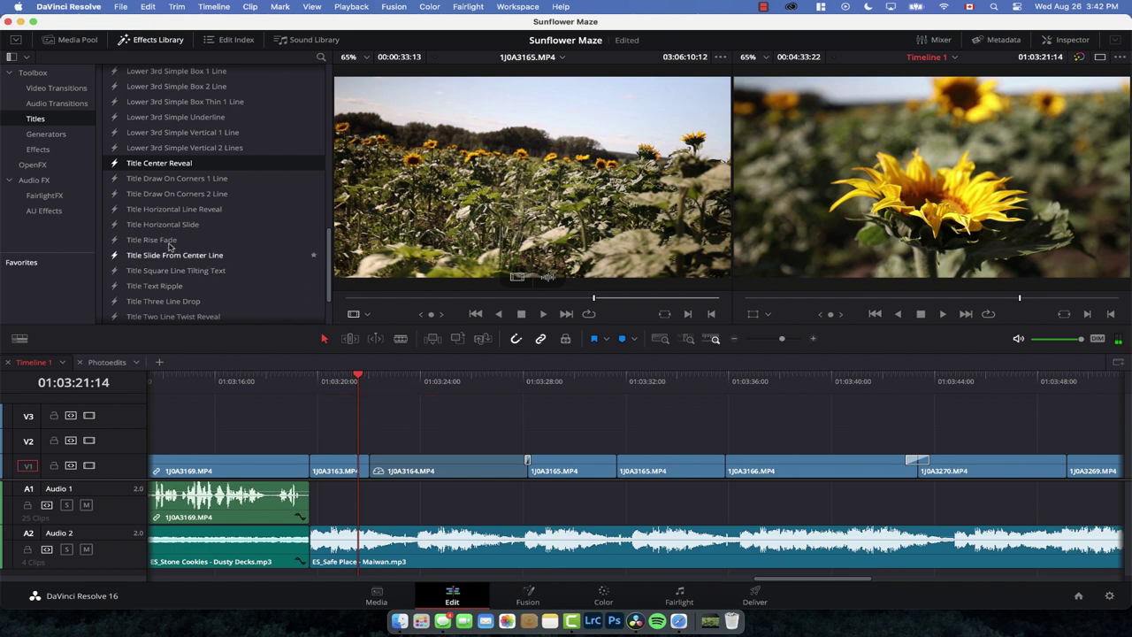
Try the Title Rise Fade preset on V2, preview it from its start, and delete it.
{"action": "left_click_drag", "start_coordinate": [151, 240], "coordinate": [317, 439]}
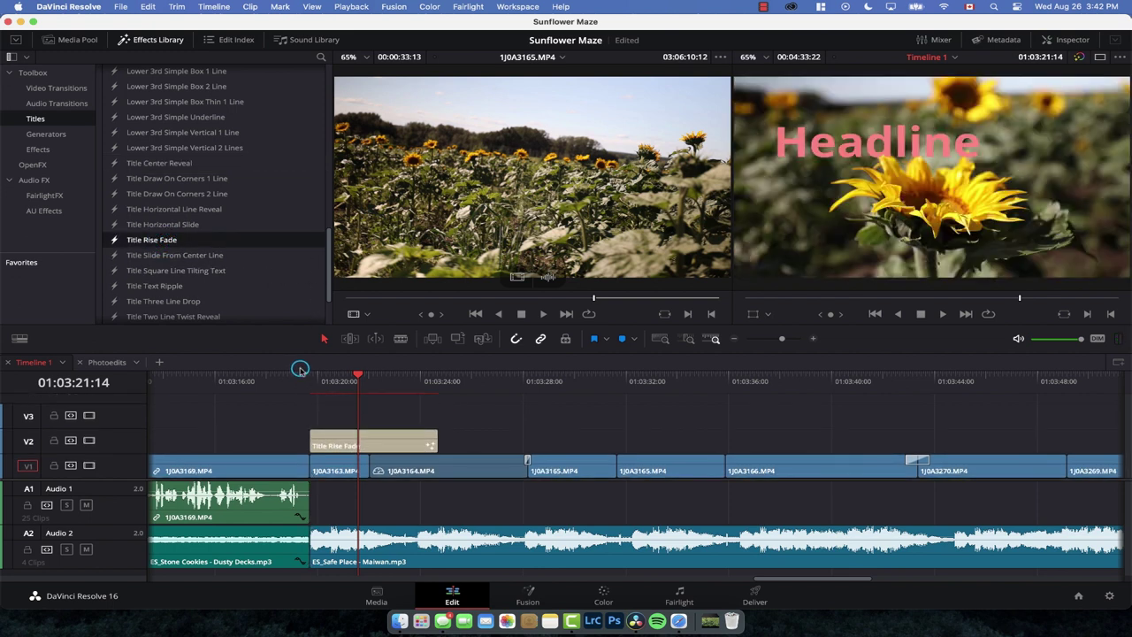
{"action": "left_click", "coordinate": [305, 380]}
{"action": "key", "text": "space"}
{"action": "key", "text": "space"}
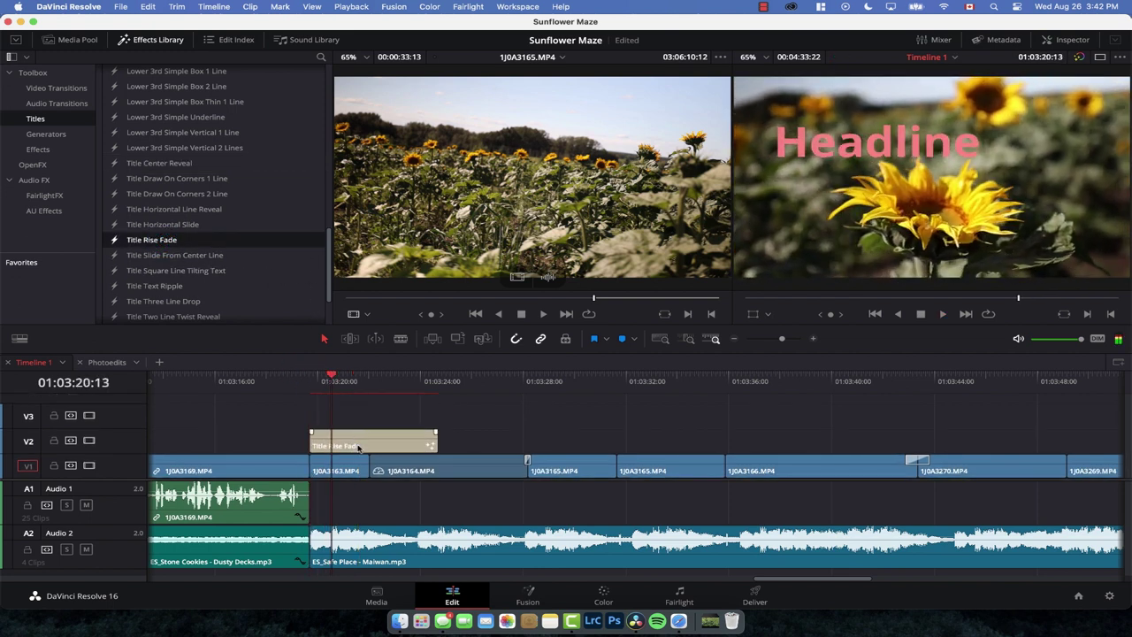
{"action": "left_click", "coordinate": [358, 446]}
{"action": "key", "text": "Delete"}
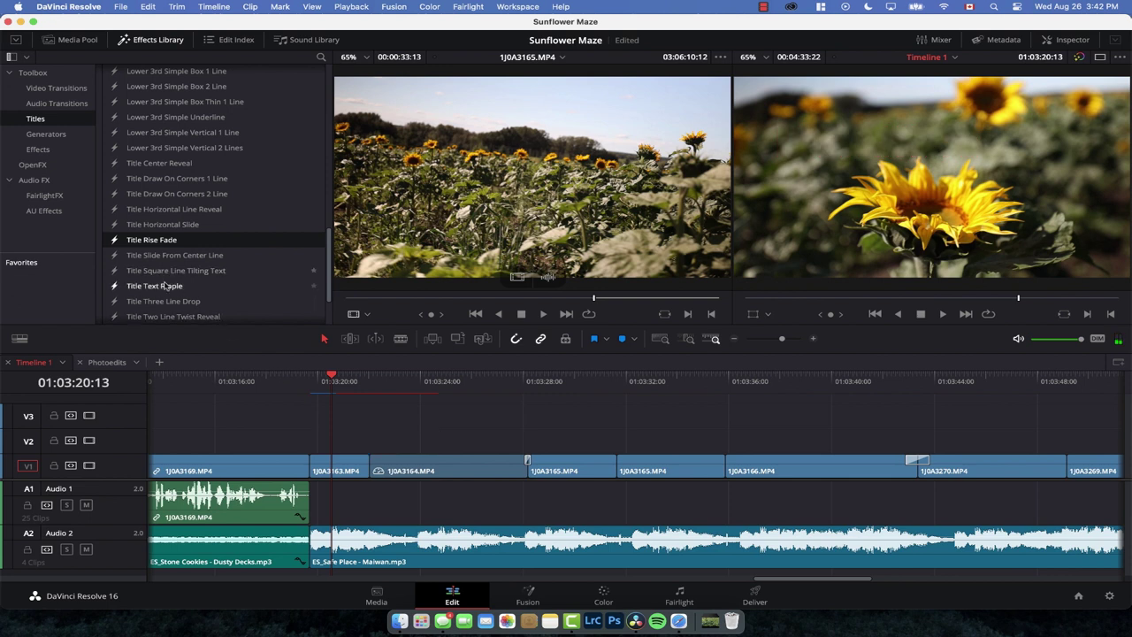
Preview and remove the Slide From Center Line and Horizontal Line Reveal titles, returning to 01:03:19:17.
{"action": "left_click_drag", "start_coordinate": [172, 256], "coordinate": [329, 442]}
{"action": "key", "text": "space"}
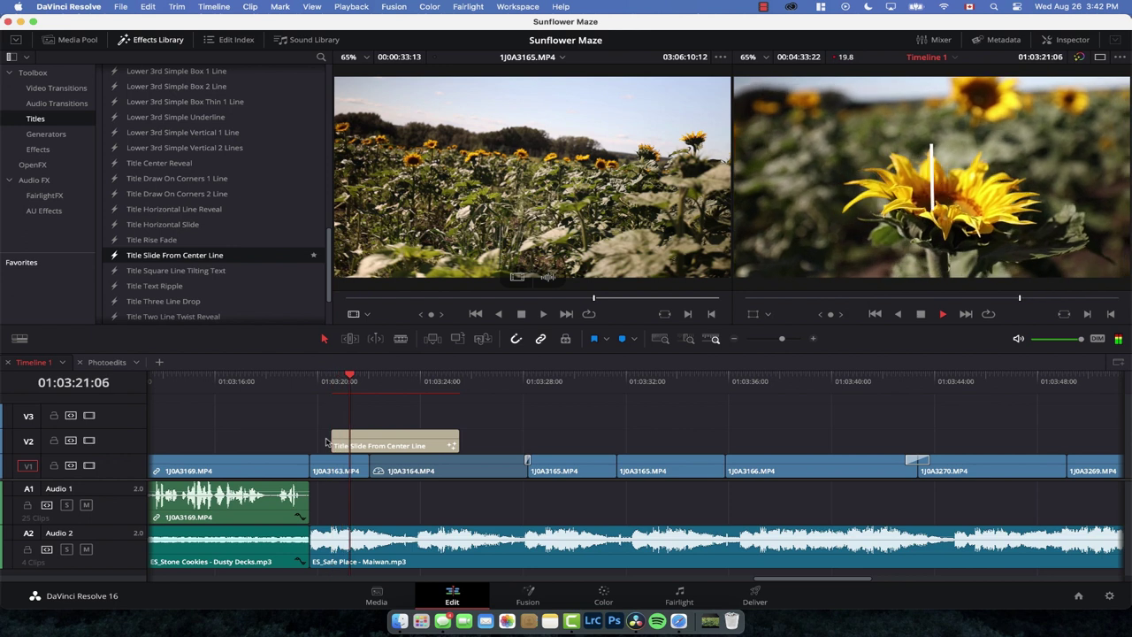
{"action": "key", "text": "BackSpace"}
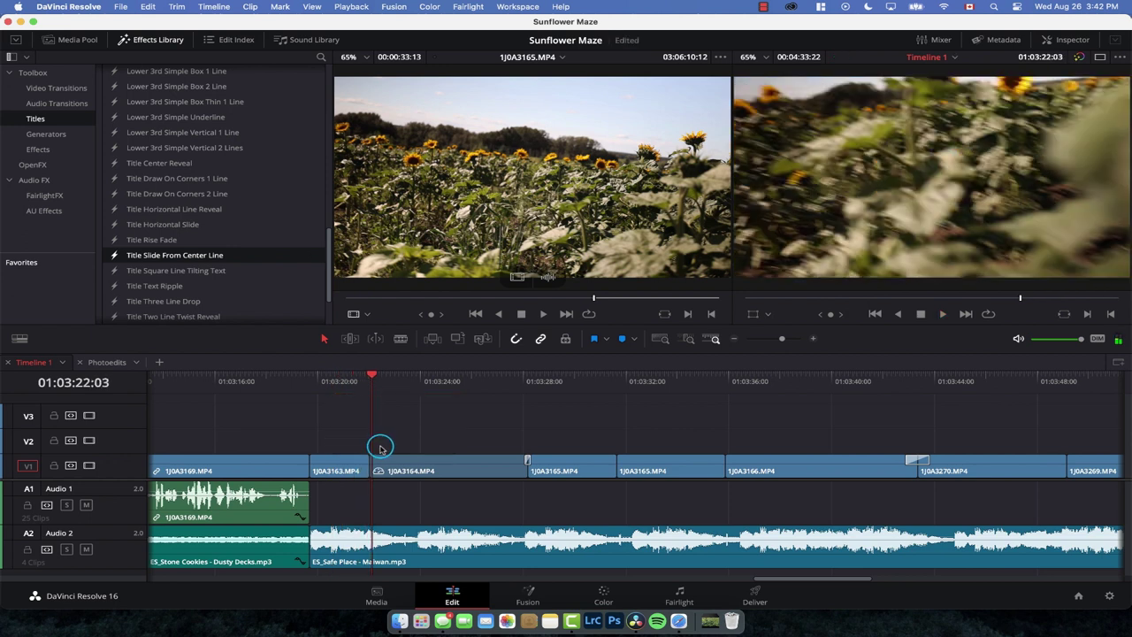
{"action": "left_click_drag", "start_coordinate": [188, 210], "coordinate": [370, 442]}
{"action": "key", "text": "space"}
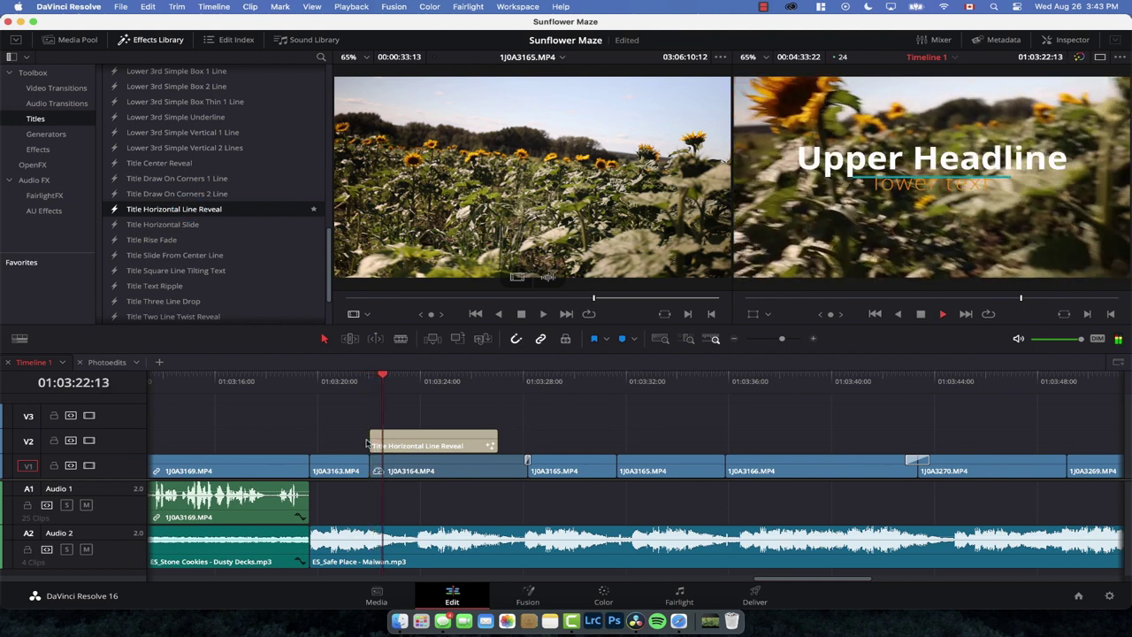
{"action": "key", "text": "BackSpace"}
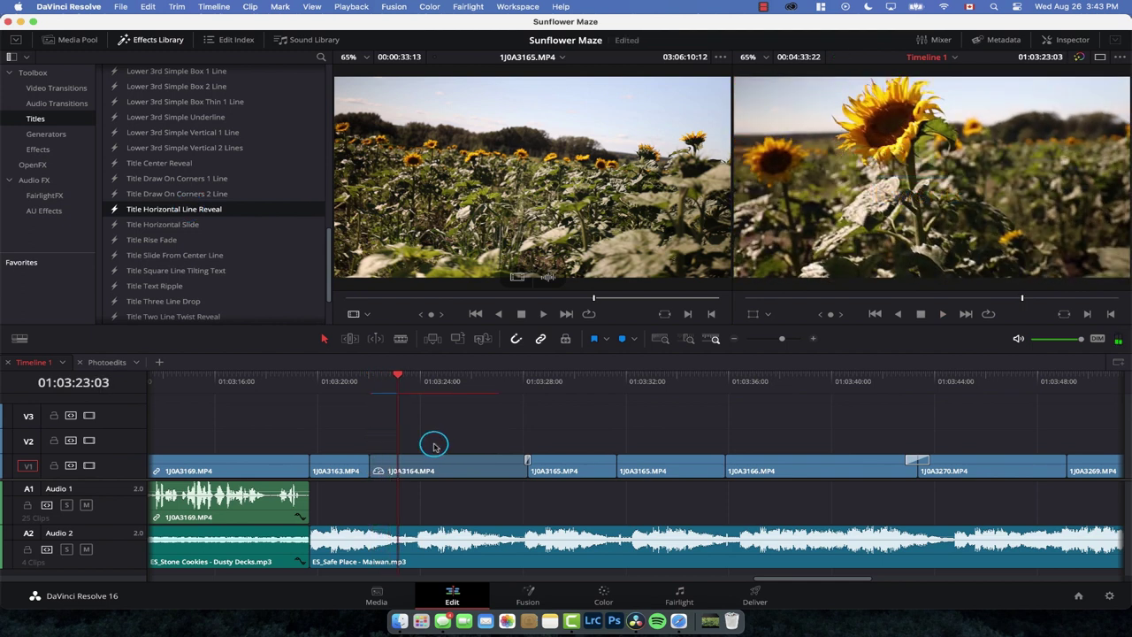
{"action": "left_click", "coordinate": [312, 380]}
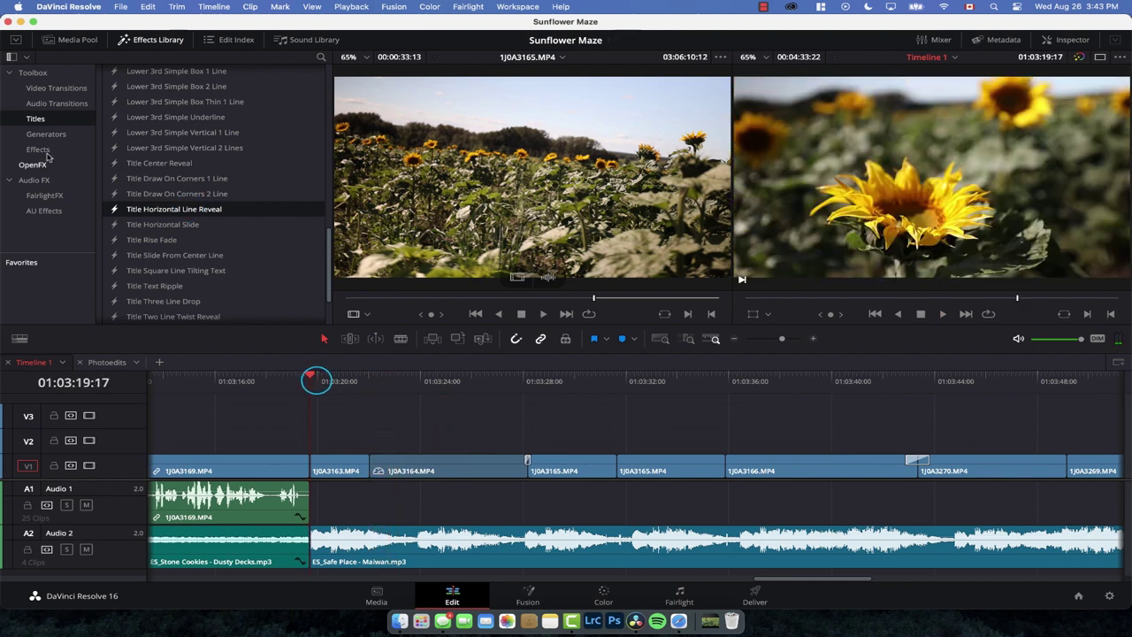
{"action": "scroll", "coordinate": [186, 159], "scroll_direction": "up", "scroll_amount": 3}
{"action": "scroll", "coordinate": [185, 159], "scroll_direction": "up", "scroll_amount": 10}
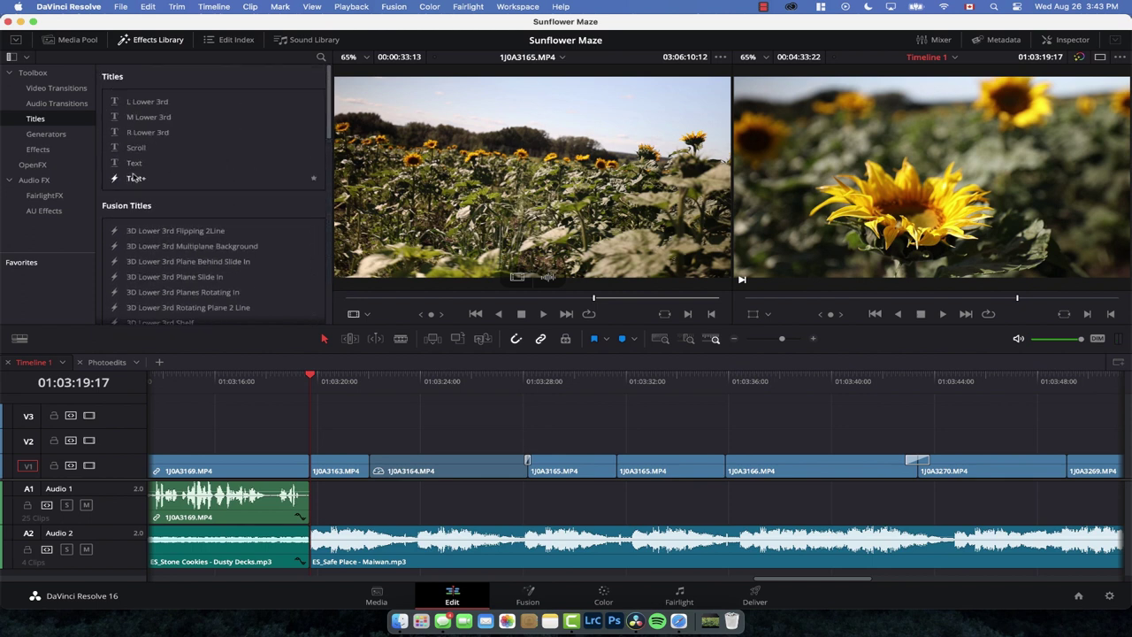
Drop a Text title on V2, snap its start to the 1J0A3163 cut, and preview it.
{"action": "left_click_drag", "start_coordinate": [134, 168], "coordinate": [325, 444]}
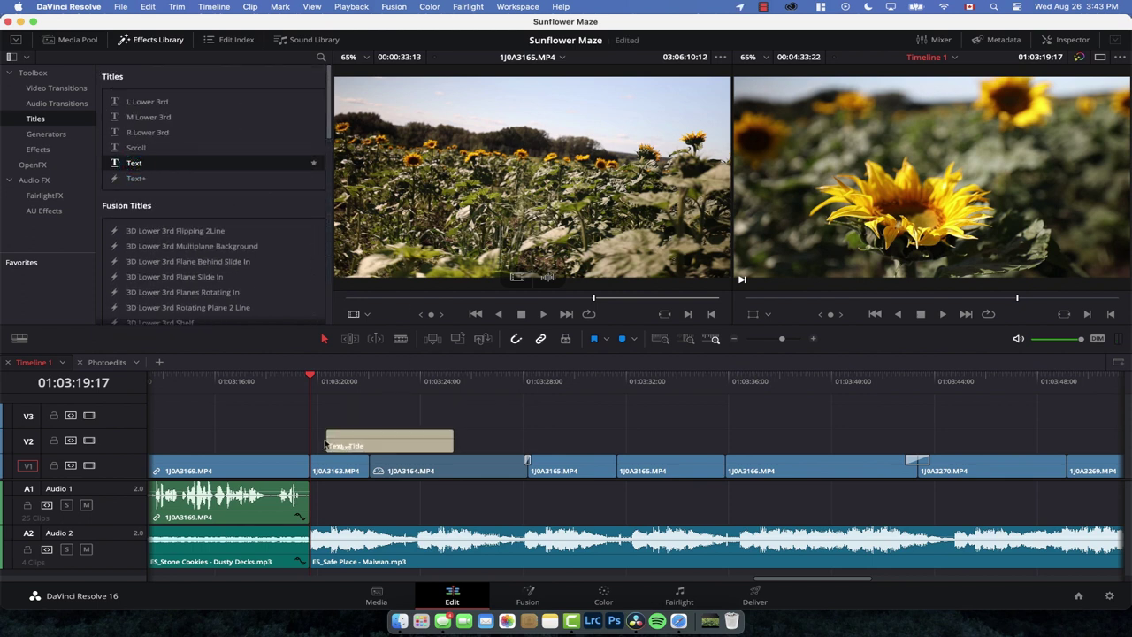
{"action": "left_click_drag", "start_coordinate": [350, 451], "coordinate": [334, 450]}
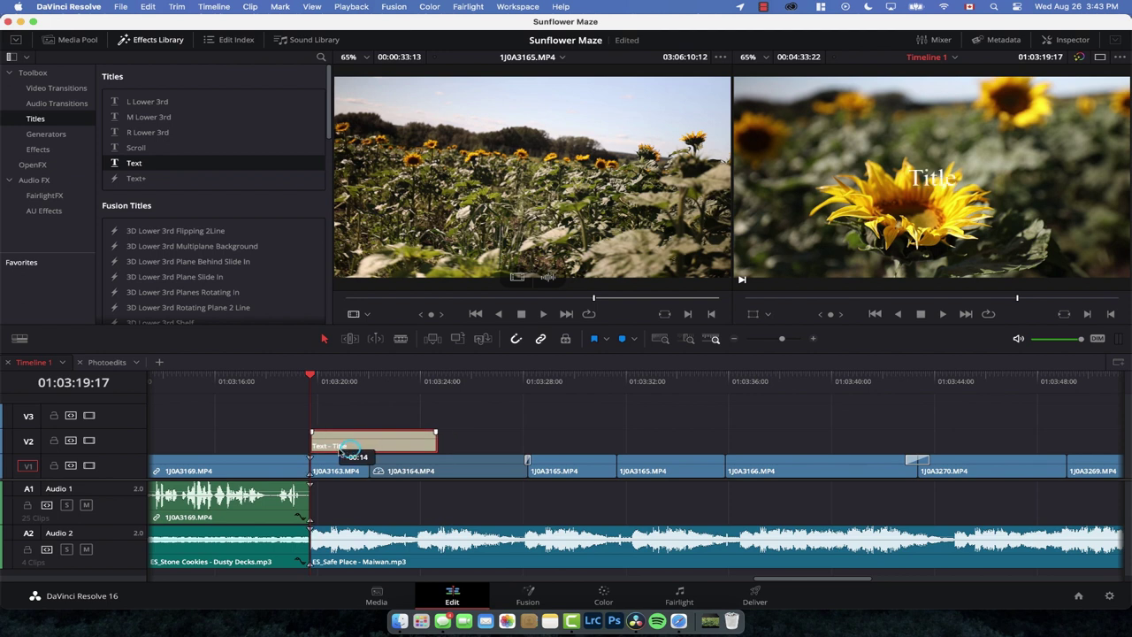
{"action": "left_click", "coordinate": [313, 426]}
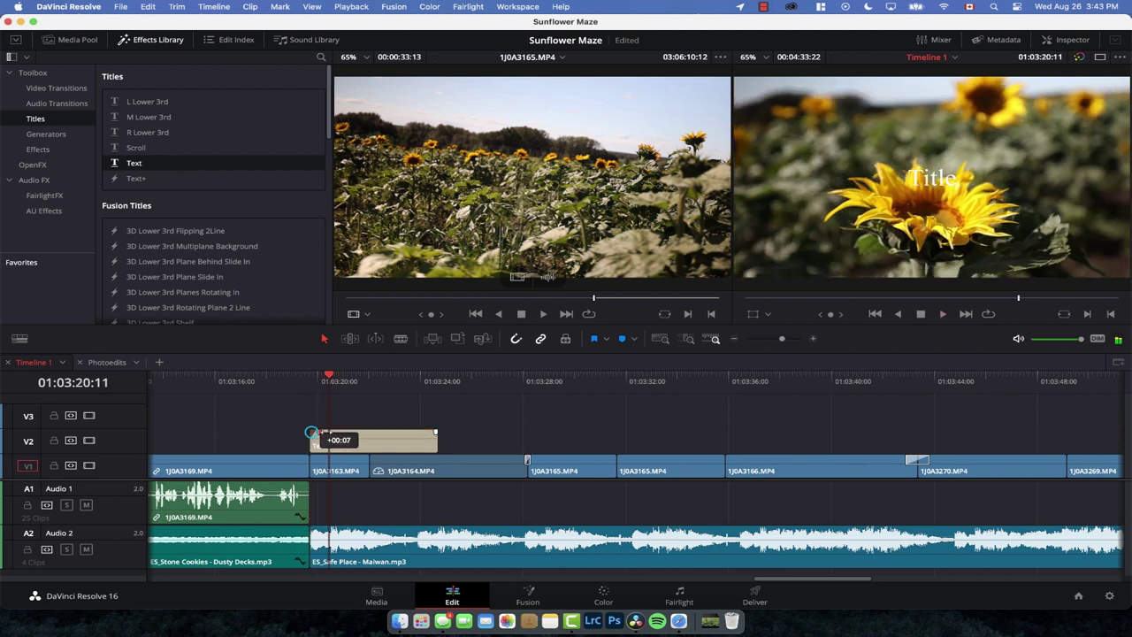
{"action": "left_click", "coordinate": [316, 382]}
{"action": "key", "text": "space"}
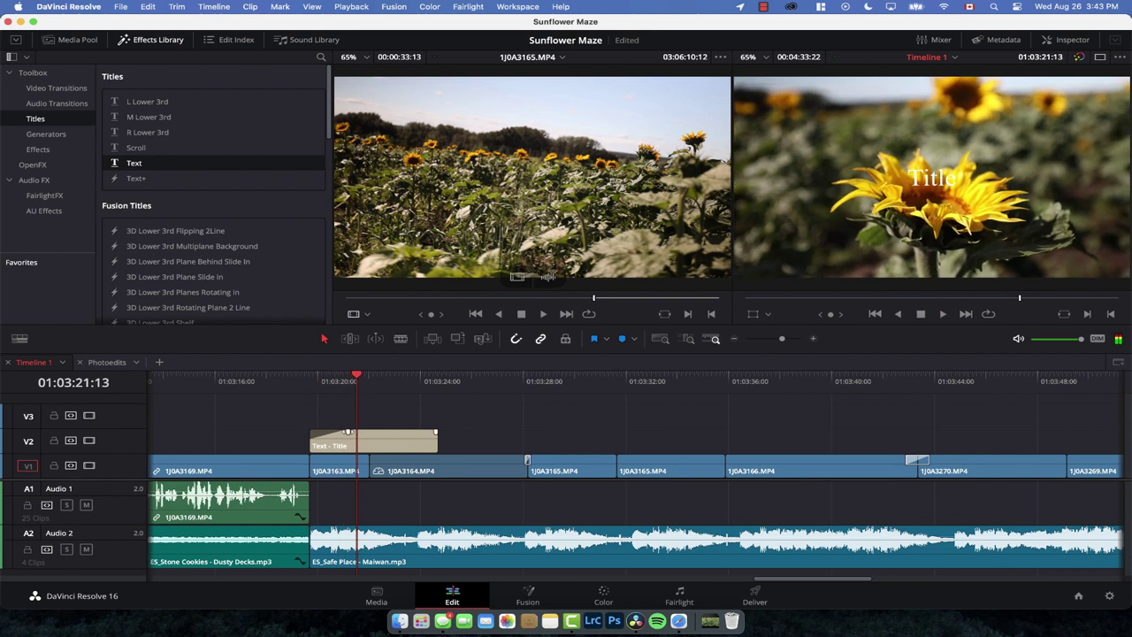
{"action": "left_click", "coordinate": [369, 435]}
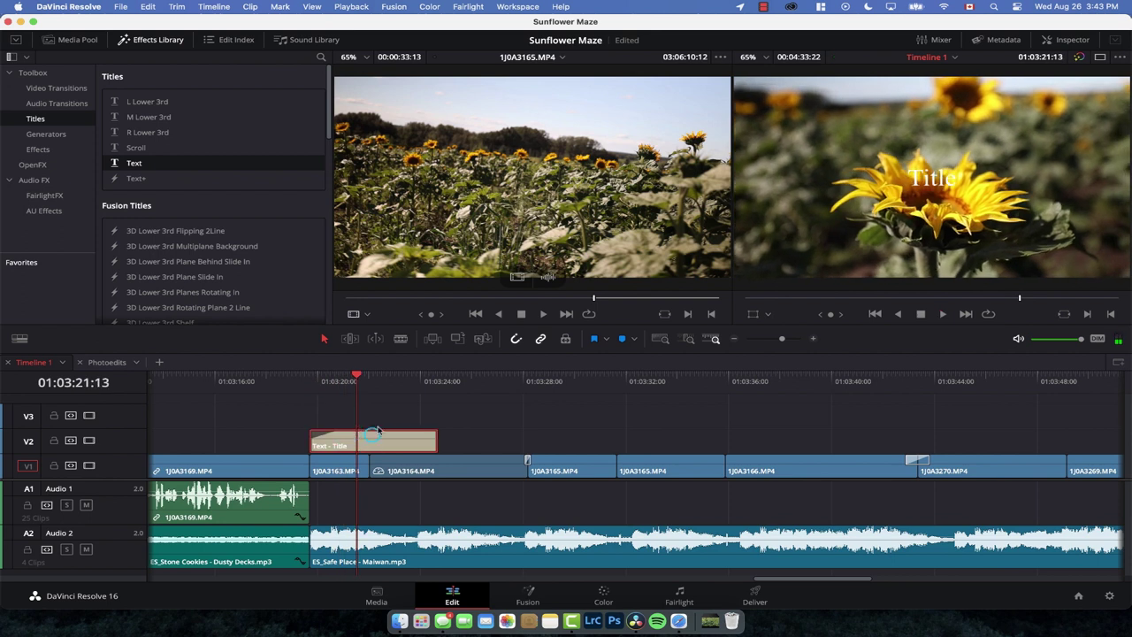
Change the title text to BOWDEN SUNFLOWER MAZE and centre-align it.
{"action": "left_click", "coordinate": [1063, 44]}
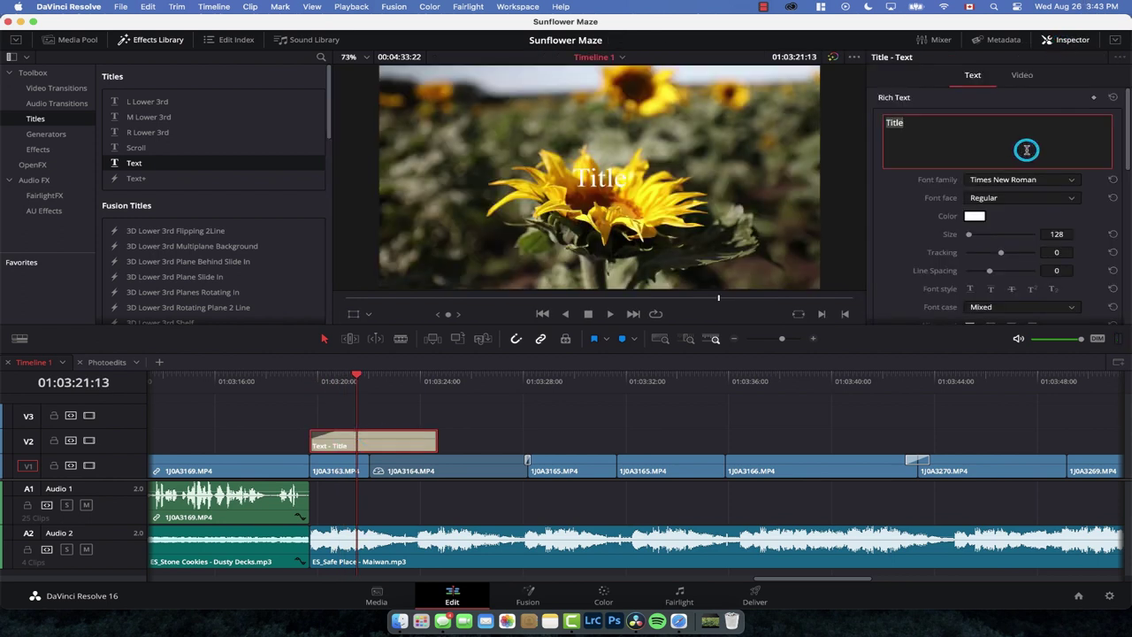
{"action": "type", "text": "BOWDEN SU"}
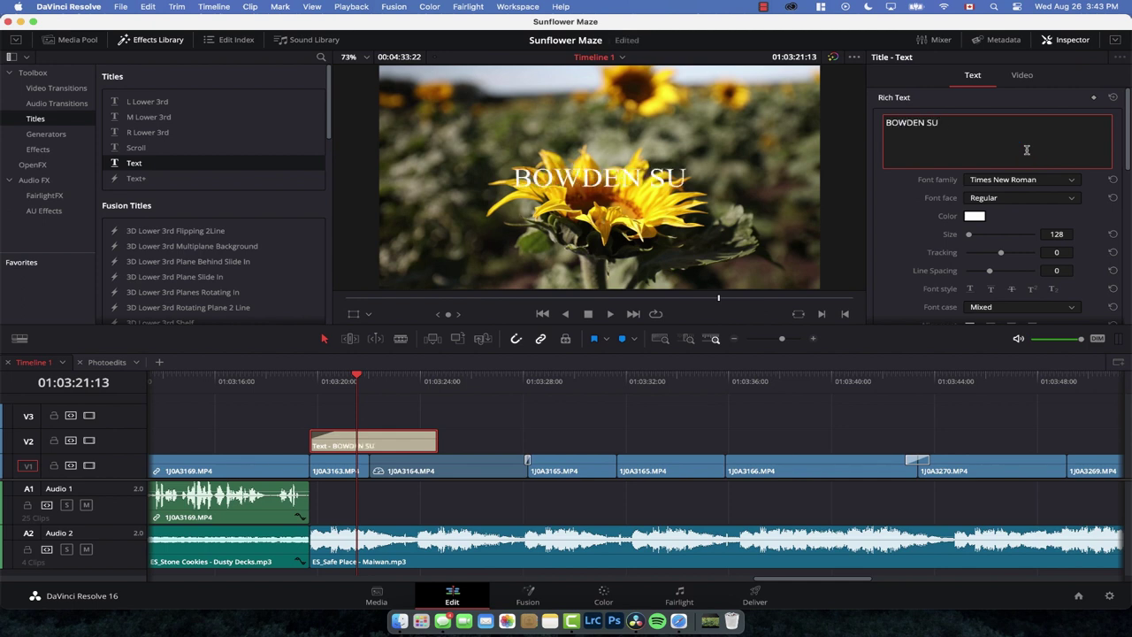
{"action": "type", "text": "NFLOWER"}
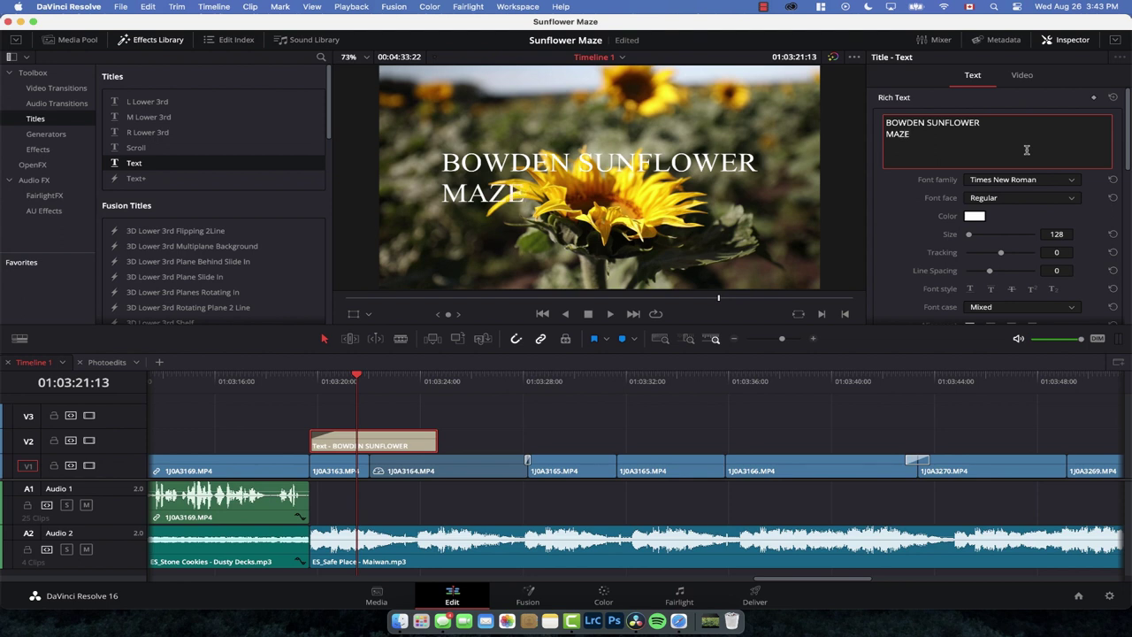
{"action": "scroll", "coordinate": [1026, 149], "scroll_direction": "down", "scroll_amount": 5}
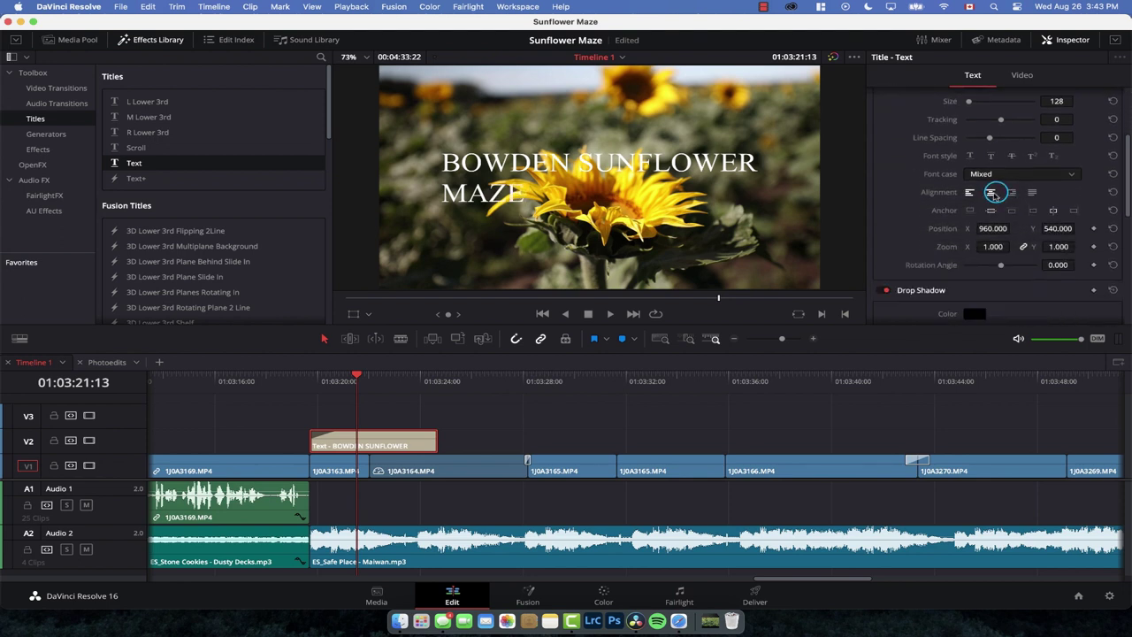
{"action": "left_click", "coordinate": [993, 193]}
{"action": "scroll", "coordinate": [988, 191], "scroll_direction": "up", "scroll_amount": 5}
Set the title font to Avenir Next with the Demi Bold face.
{"action": "left_click", "coordinate": [1024, 122]}
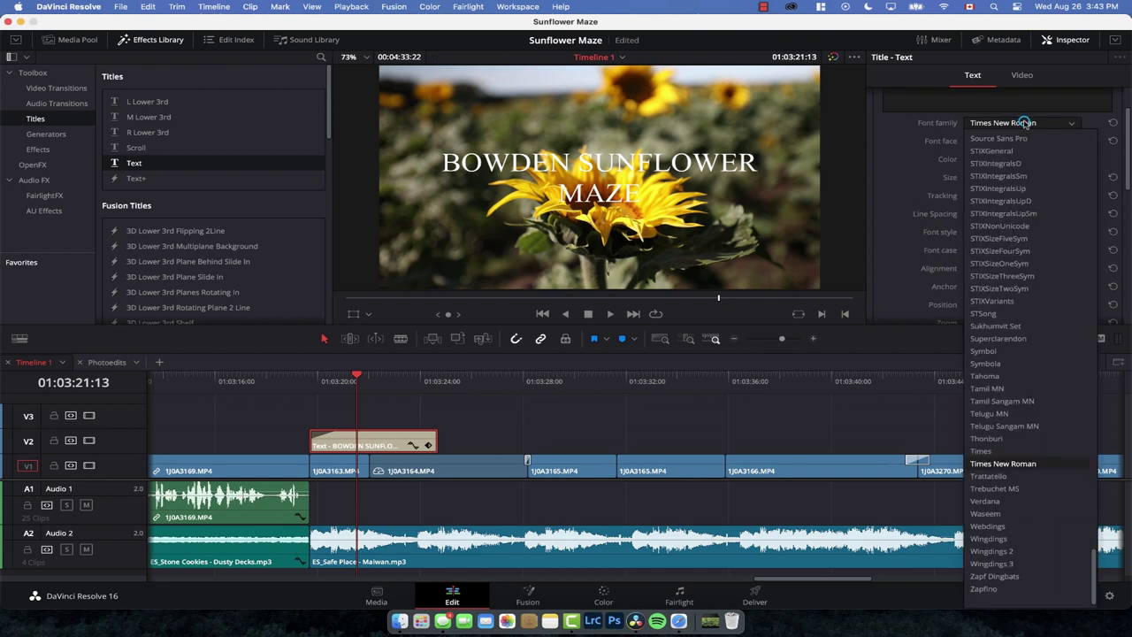
{"action": "scroll", "coordinate": [1001, 389], "scroll_direction": "up", "scroll_amount": 10}
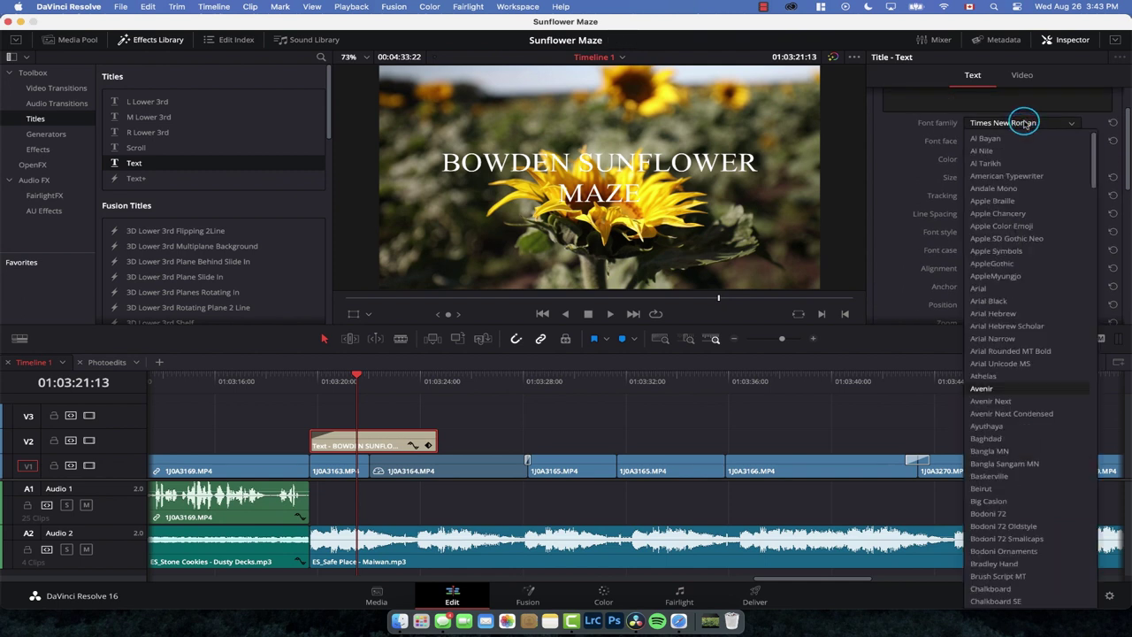
{"action": "left_click", "coordinate": [1001, 406]}
{"action": "left_click", "coordinate": [1039, 142]}
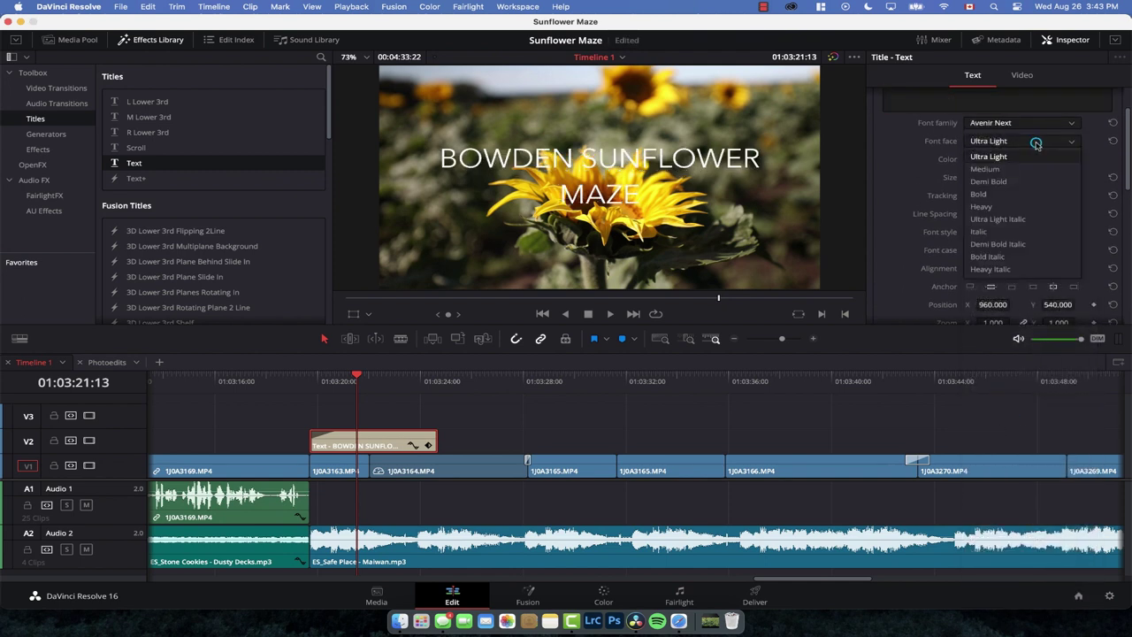
{"action": "left_click", "coordinate": [1023, 195]}
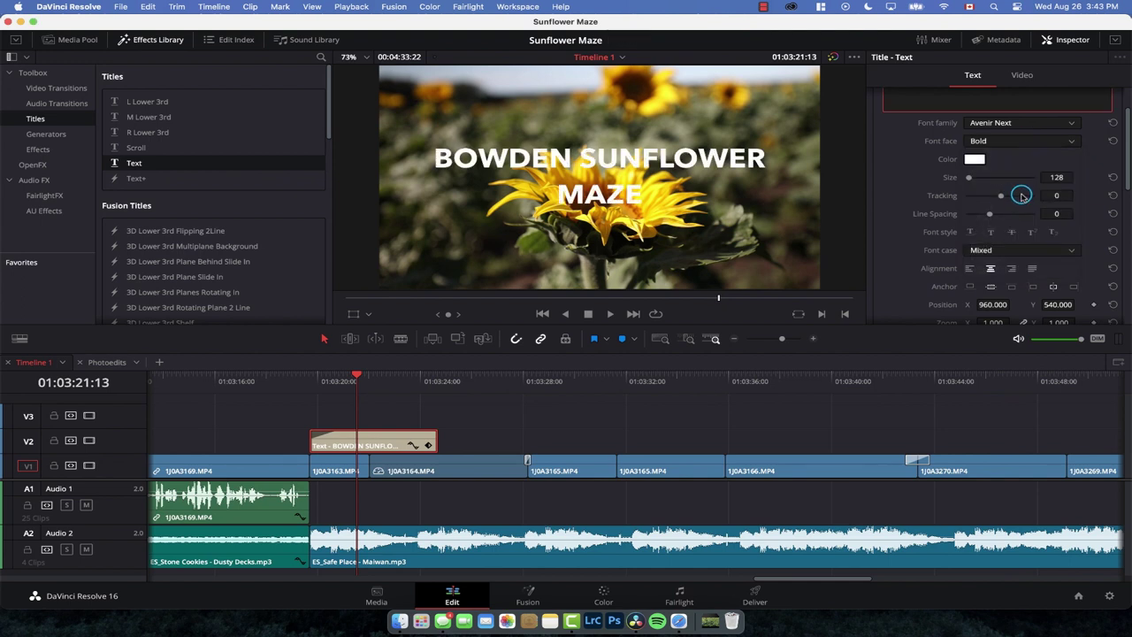
{"action": "left_click", "coordinate": [1023, 142]}
{"action": "left_click", "coordinate": [1024, 149]}
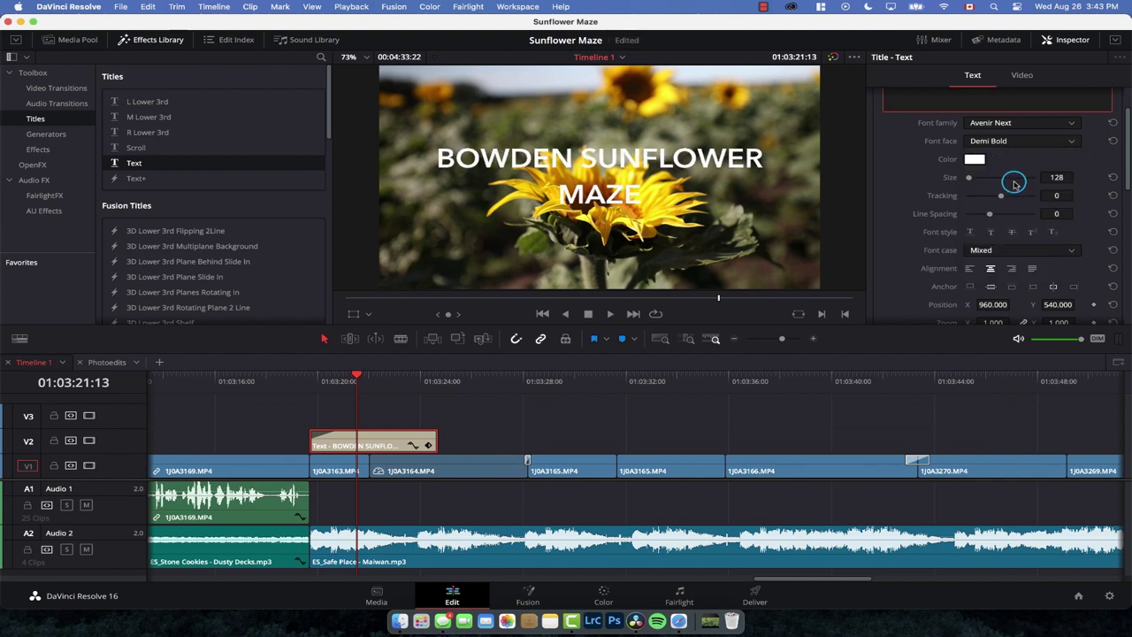
Set the title's drop-shadow offset to 0 and give the text a size 1 stroke.
{"action": "scroll", "coordinate": [998, 270], "scroll_direction": "down", "scroll_amount": 10}
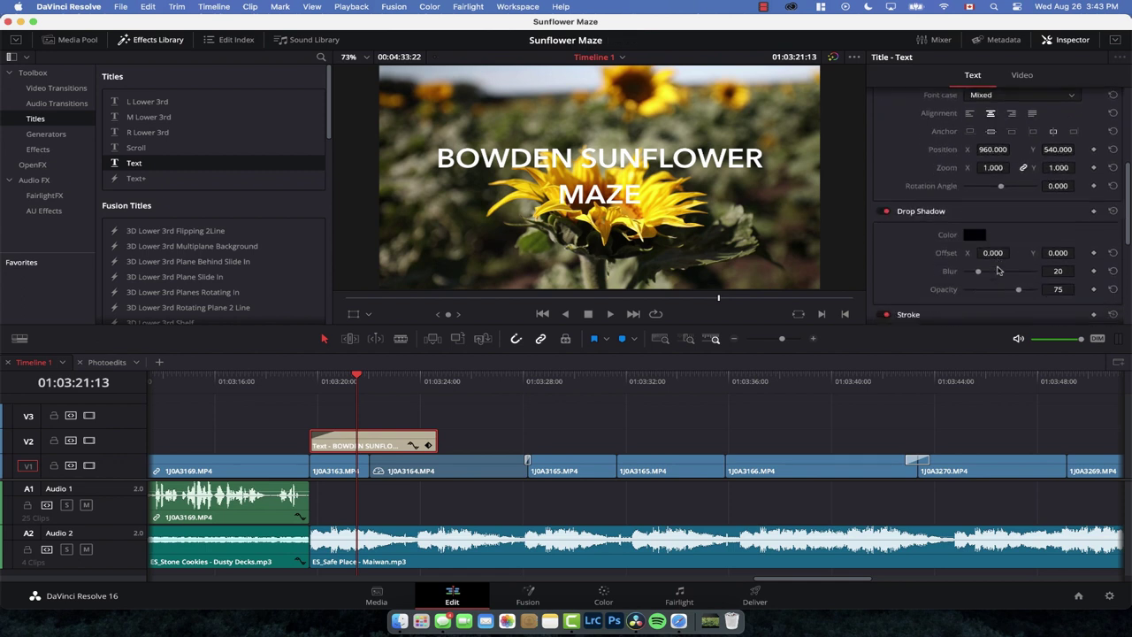
{"action": "scroll", "coordinate": [997, 269], "scroll_direction": "down", "scroll_amount": 5}
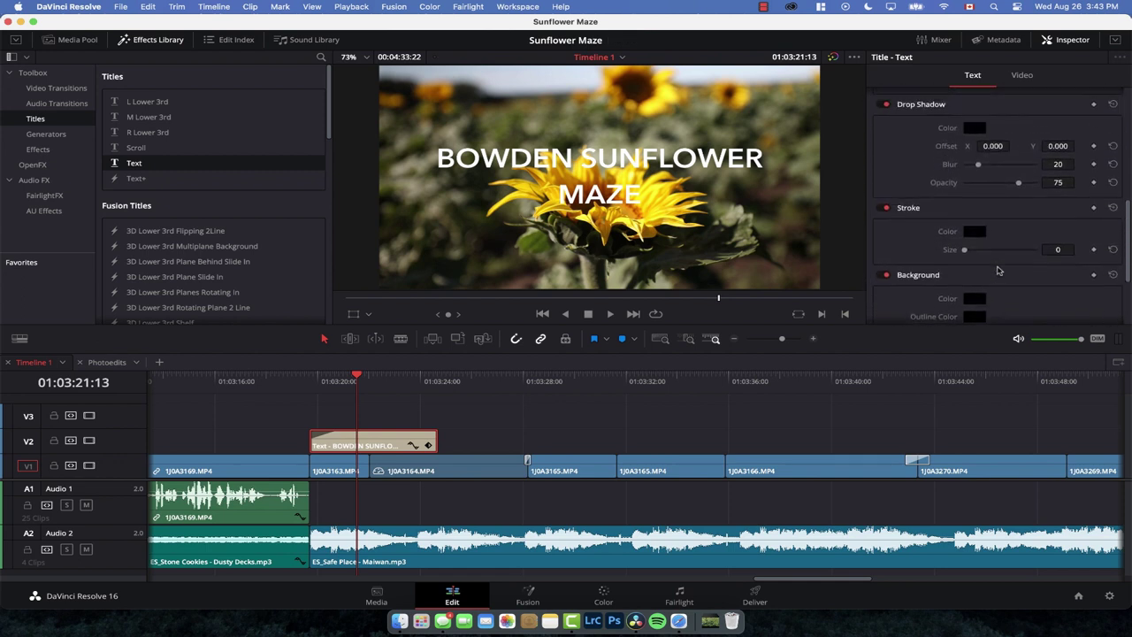
{"action": "left_click_drag", "start_coordinate": [990, 150], "coordinate": [991, 150]}
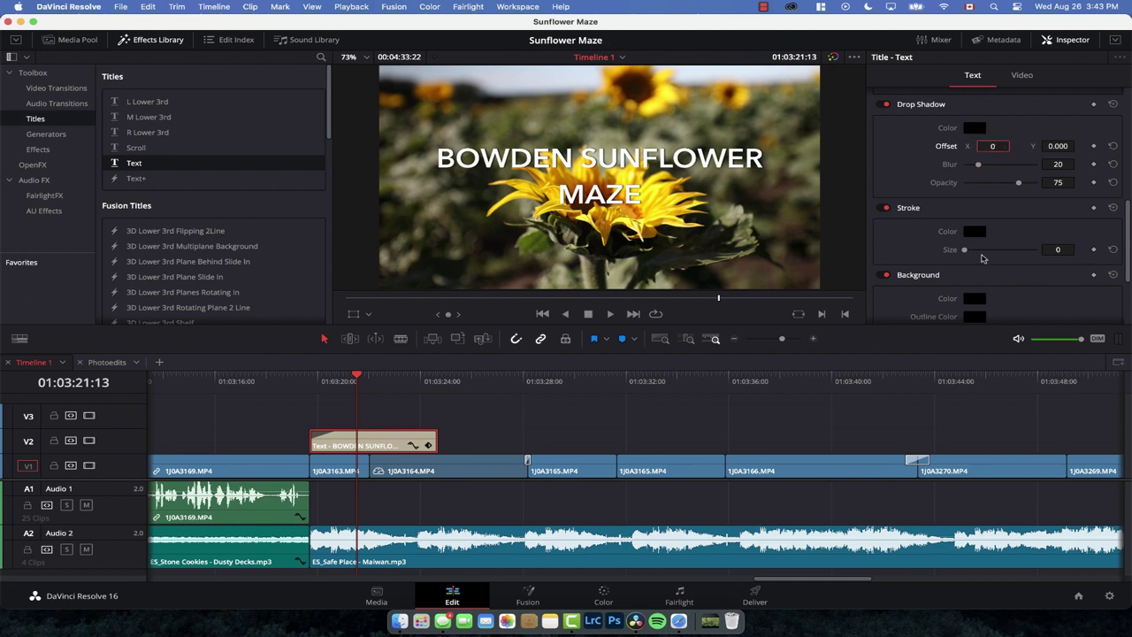
{"action": "left_click", "coordinate": [968, 250]}
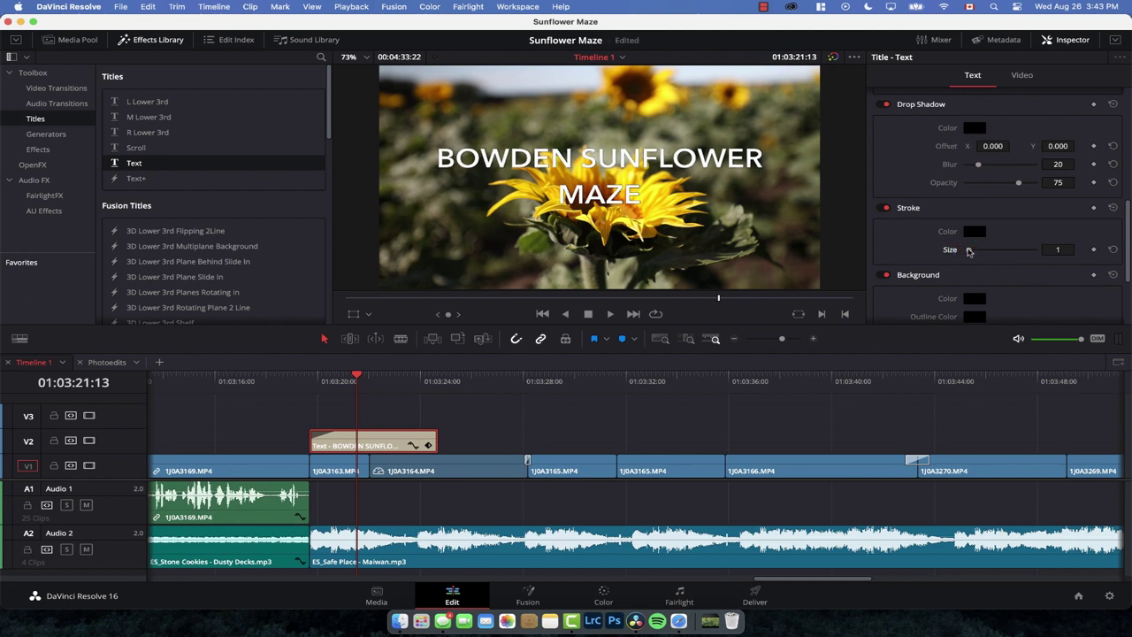
Preview the styled title from its start and trim the Text clip's end shorter.
{"action": "left_click", "coordinate": [331, 381]}
{"action": "key", "text": "space"}
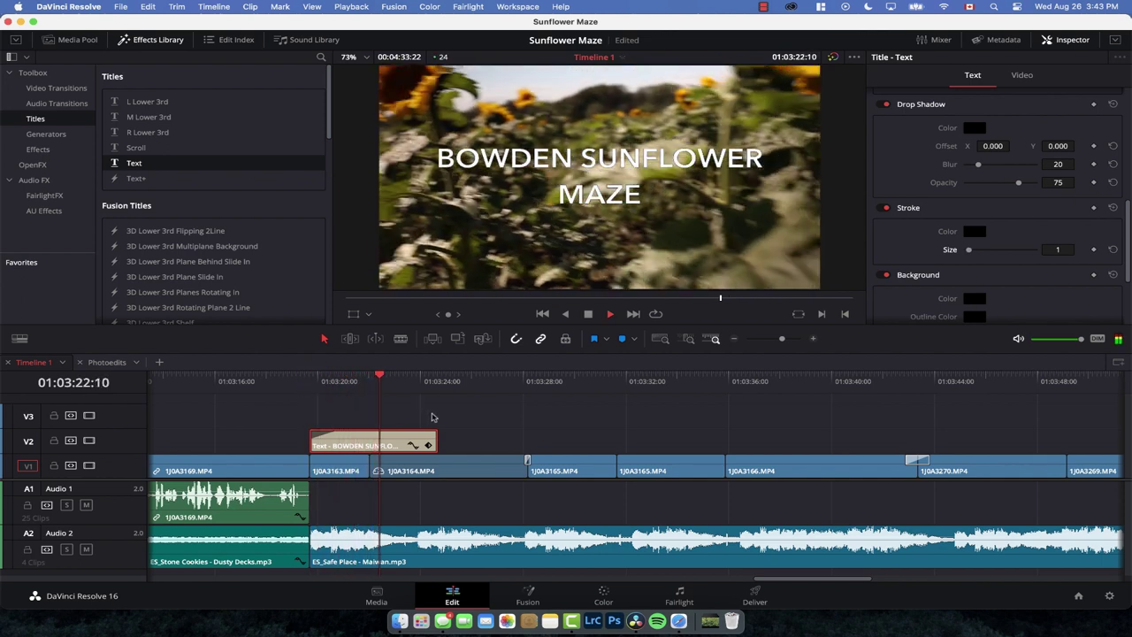
{"action": "key", "text": "space"}
{"action": "left_click_drag", "start_coordinate": [401, 440], "coordinate": [394, 439]}
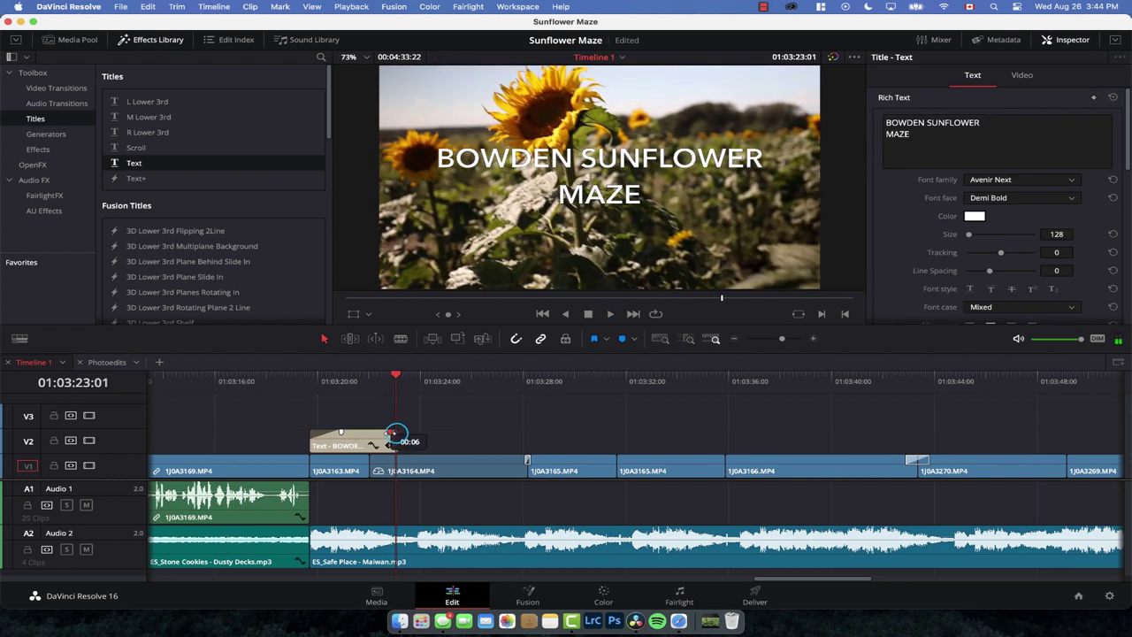
{"action": "key", "text": "space"}
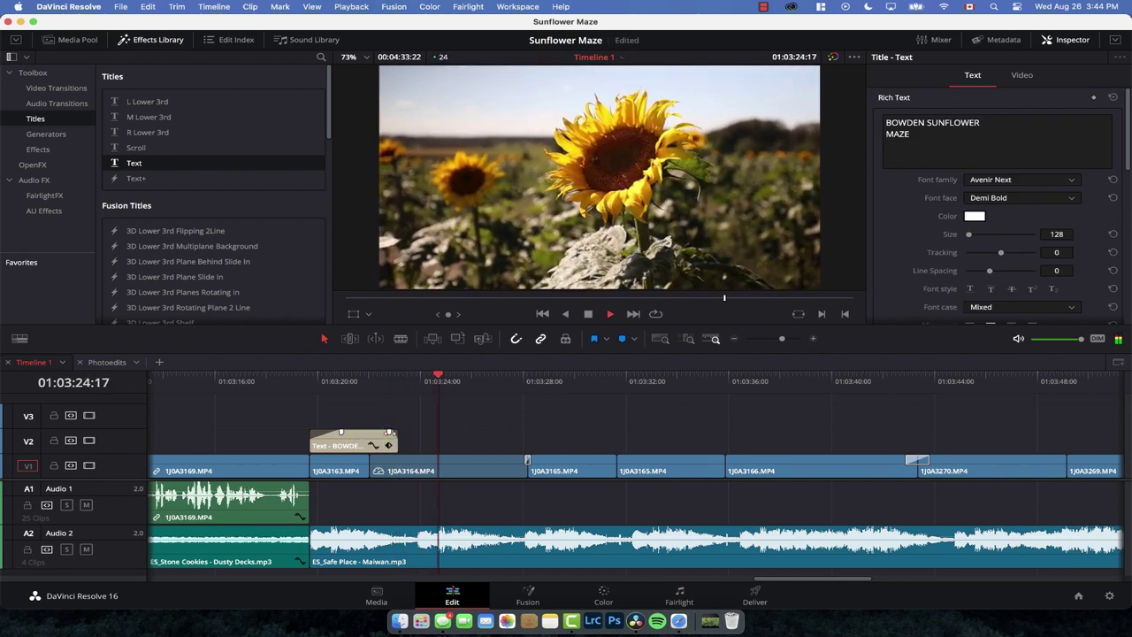
Zoom out, skim the later sunflower shots, and park at the start of IMG_1358.MOV.
{"action": "key", "text": "super+minus"}
{"action": "key", "text": "space"}
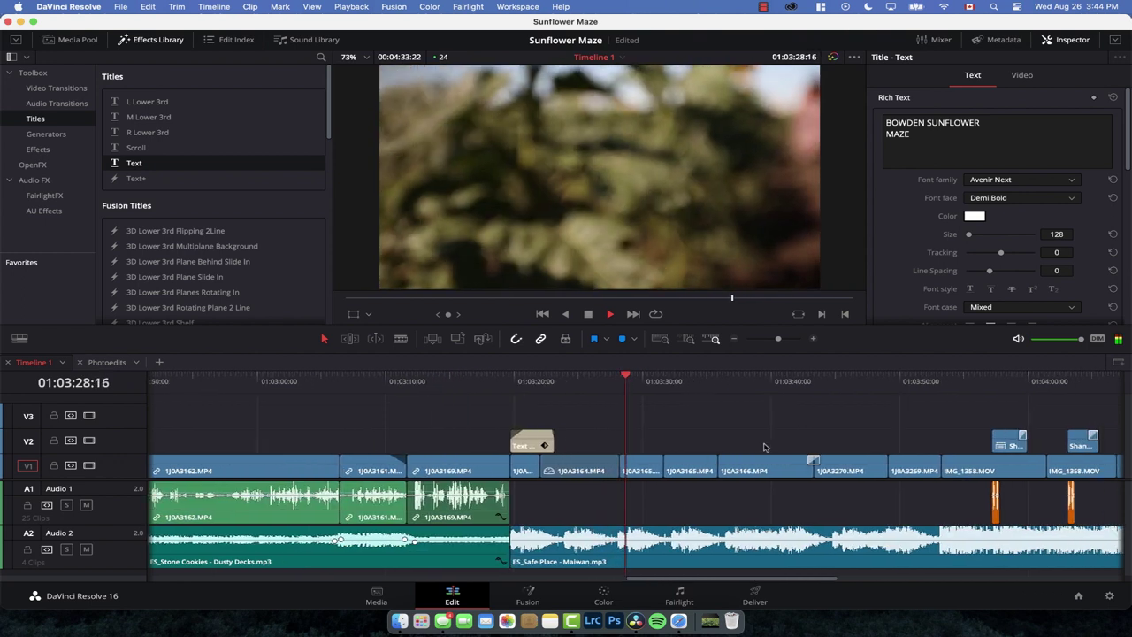
{"action": "left_click", "coordinate": [775, 384]}
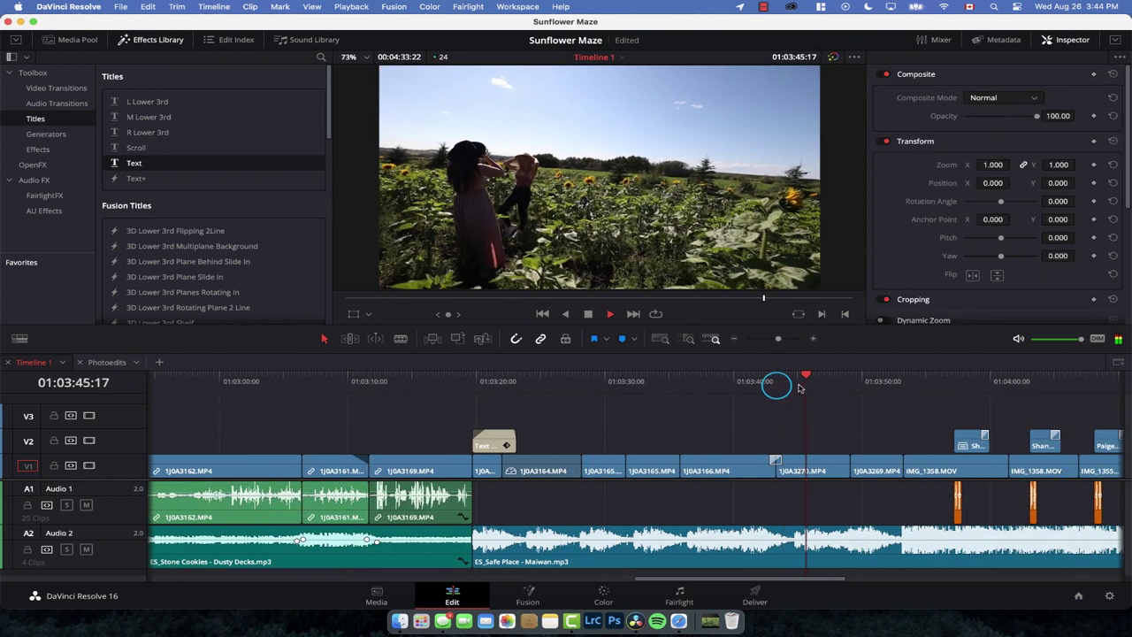
{"action": "left_click", "coordinate": [769, 382]}
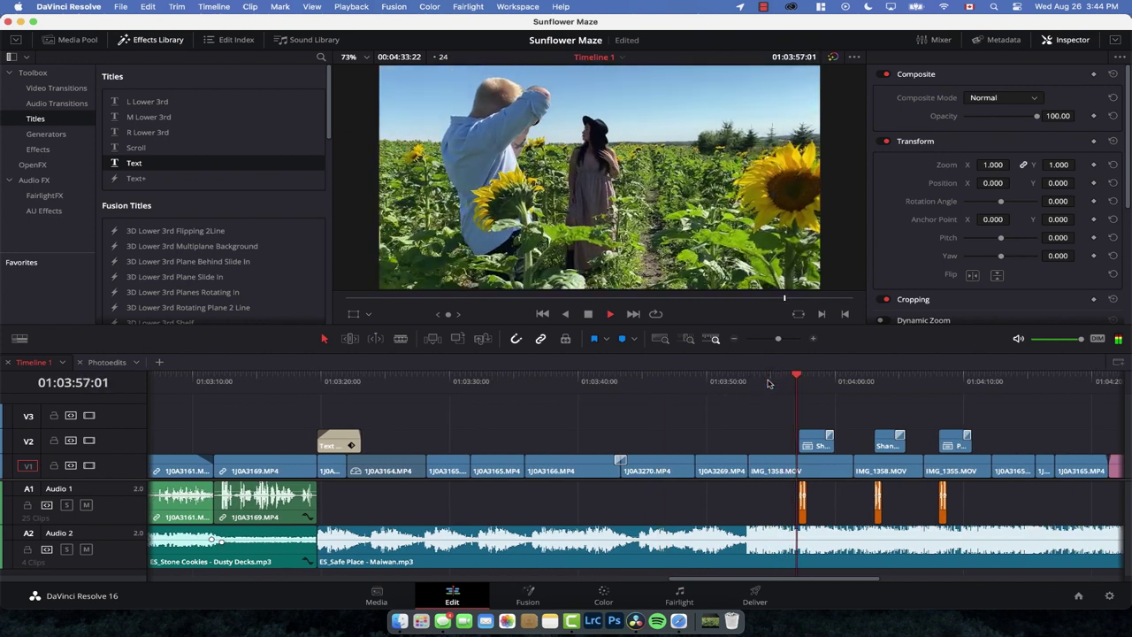
{"action": "left_click_drag", "start_coordinate": [753, 379], "coordinate": [701, 384]}
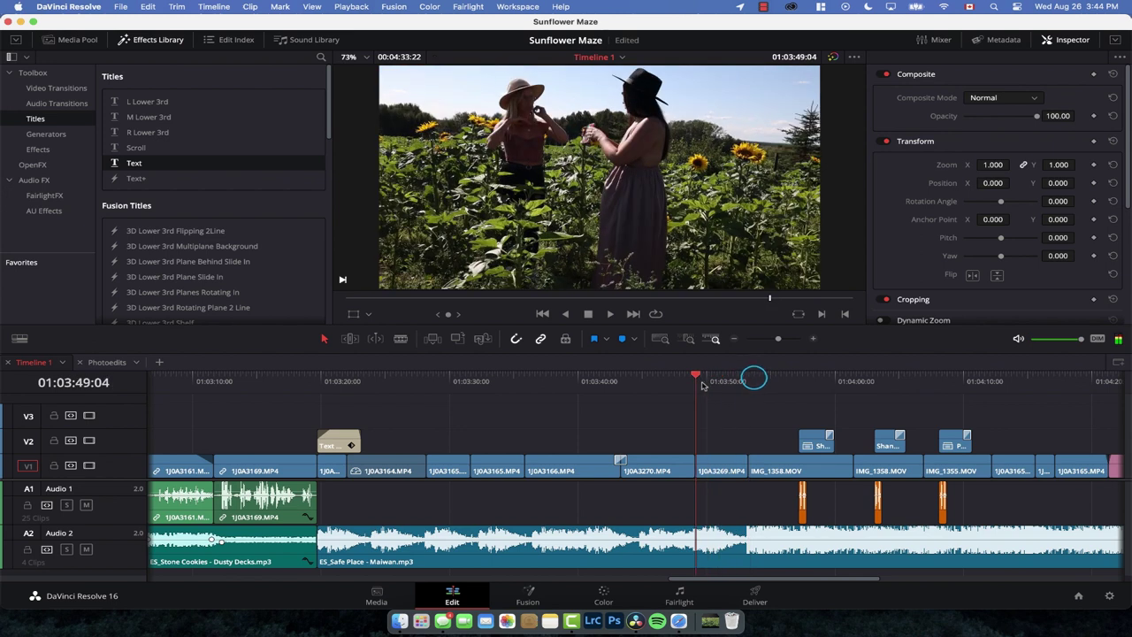
{"action": "left_click", "coordinate": [749, 385]}
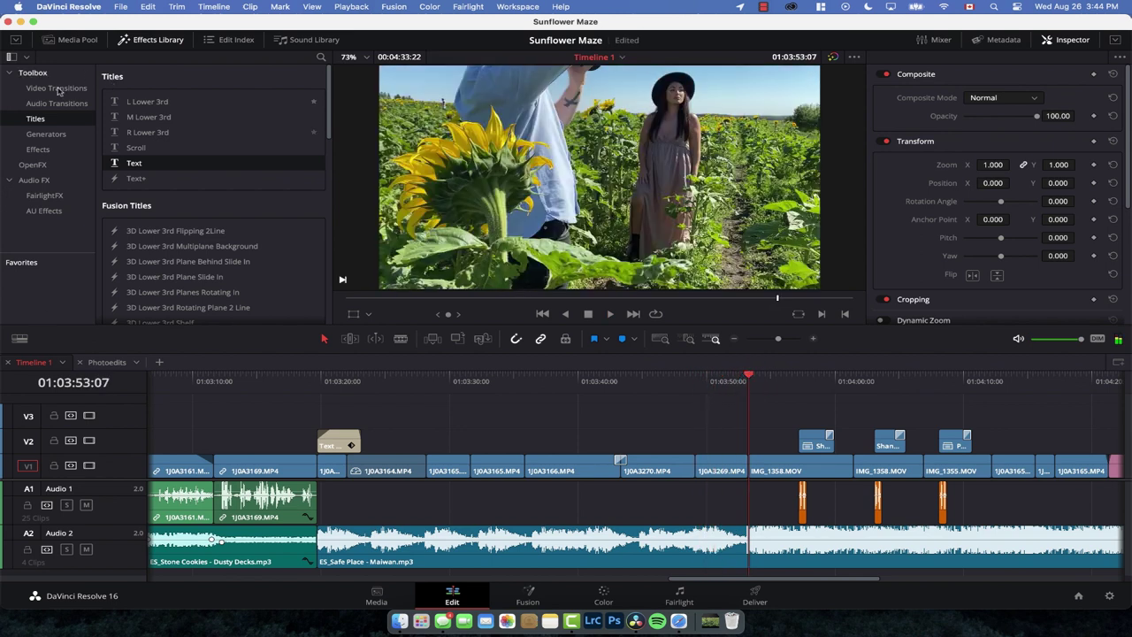
Place an Adjustment Clip on V3 above the title and extend it to the IMG_1358.MOV cut.
{"action": "left_click", "coordinate": [38, 148]}
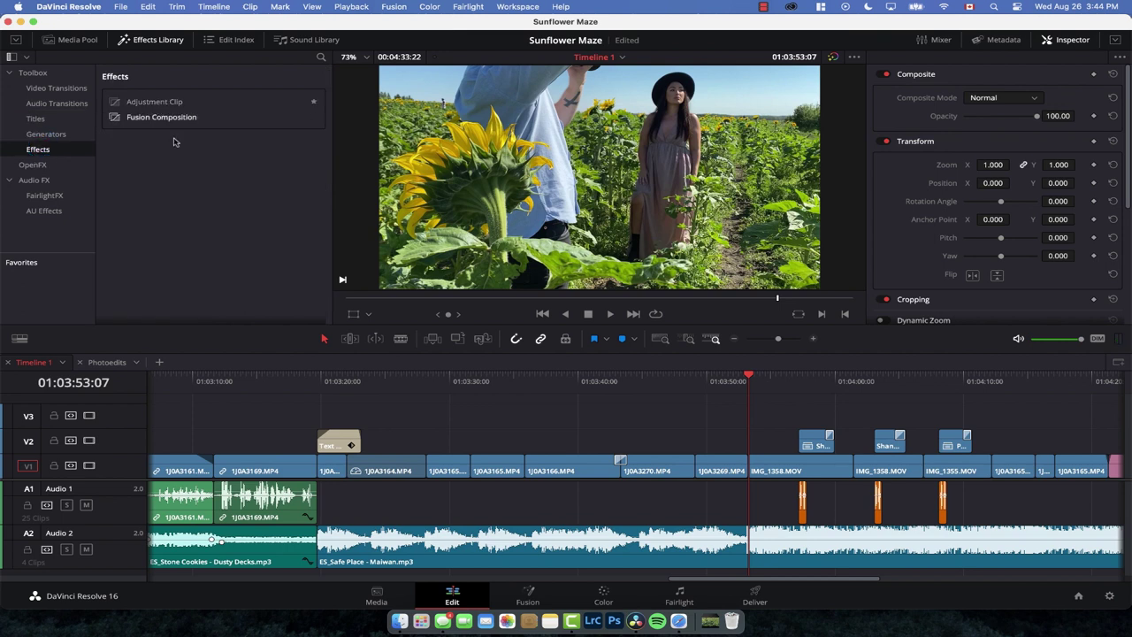
{"action": "left_click_drag", "start_coordinate": [155, 106], "coordinate": [316, 413]}
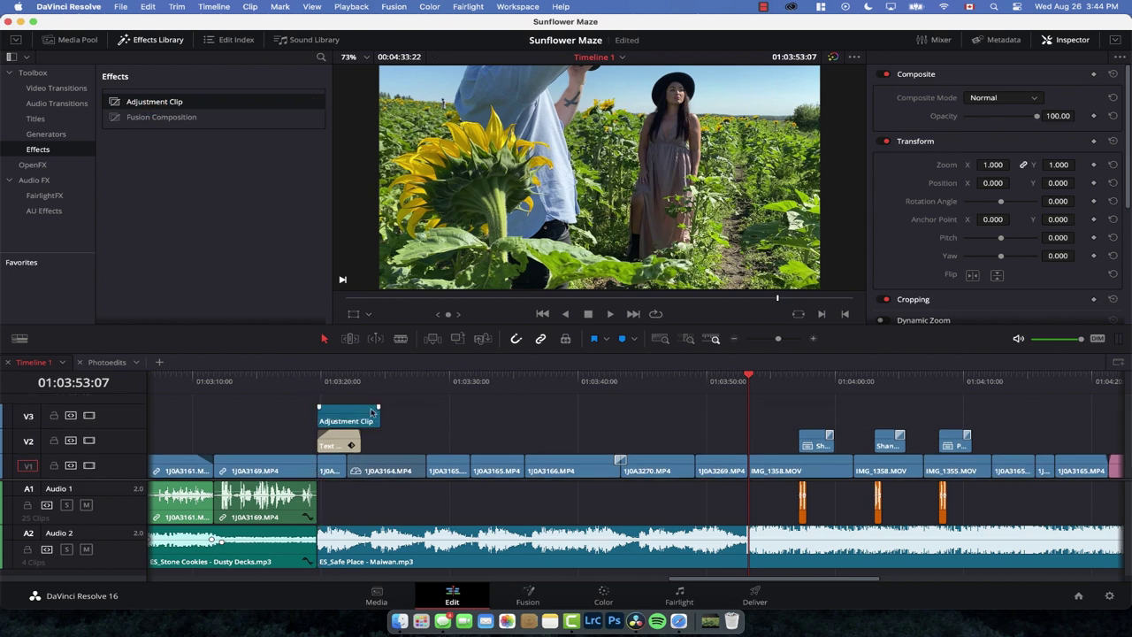
{"action": "left_click_drag", "start_coordinate": [376, 419], "coordinate": [746, 416]}
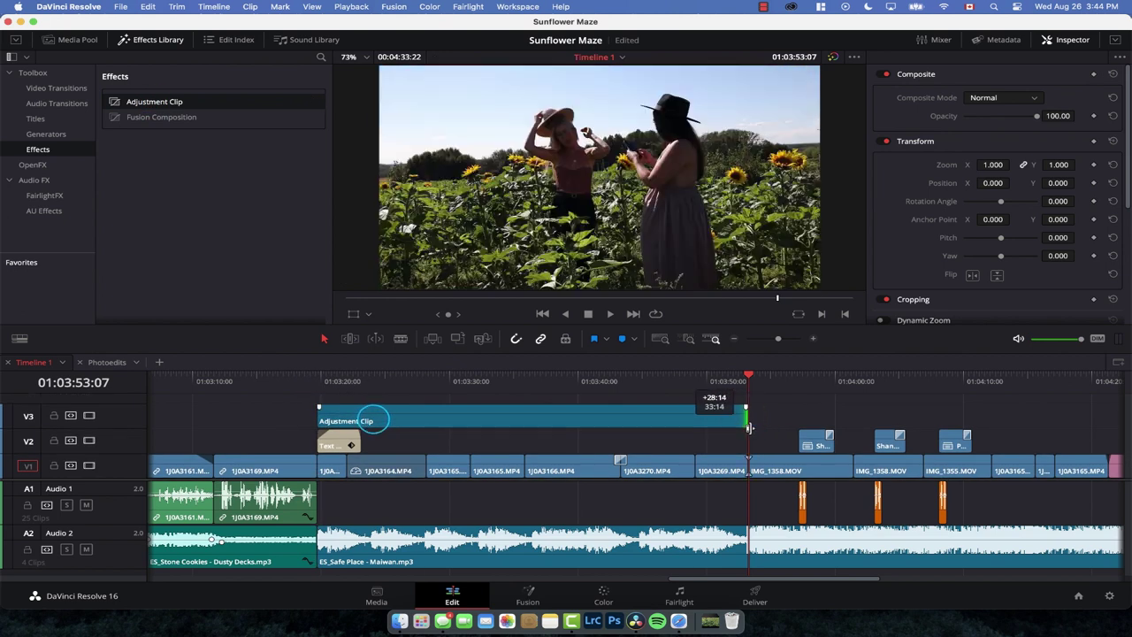
Open the adjustment clip's Cropping settings and drag Crop Top and Crop Bottom in.
{"action": "left_click", "coordinate": [621, 389]}
{"action": "left_click", "coordinate": [654, 411]}
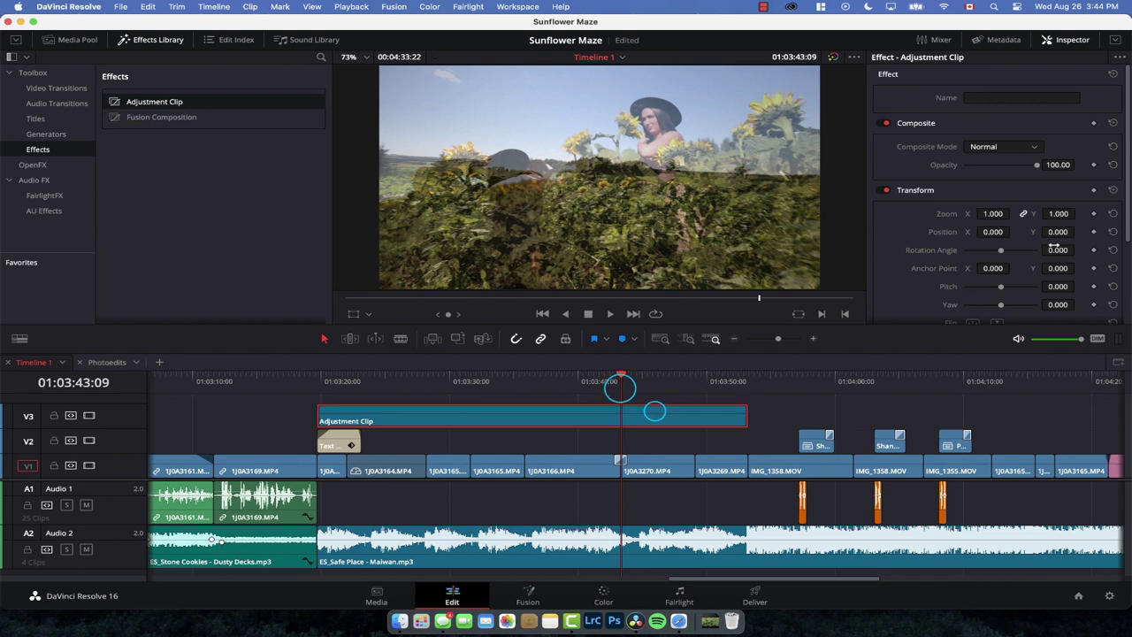
{"action": "scroll", "coordinate": [996, 250], "scroll_direction": "down", "scroll_amount": 3}
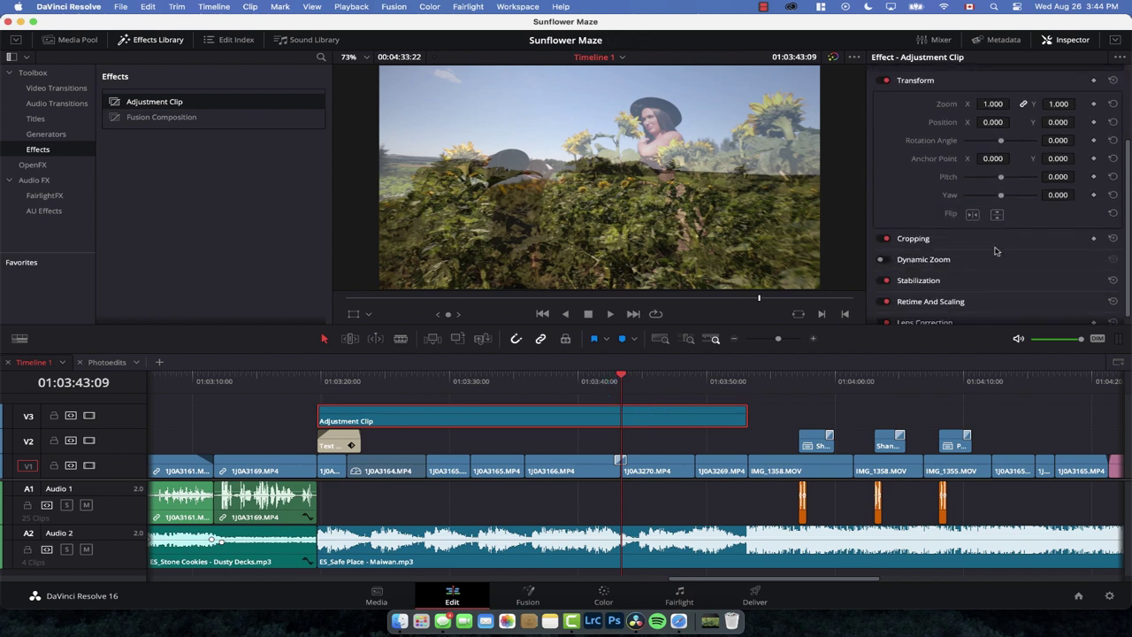
{"action": "left_click", "coordinate": [914, 237]}
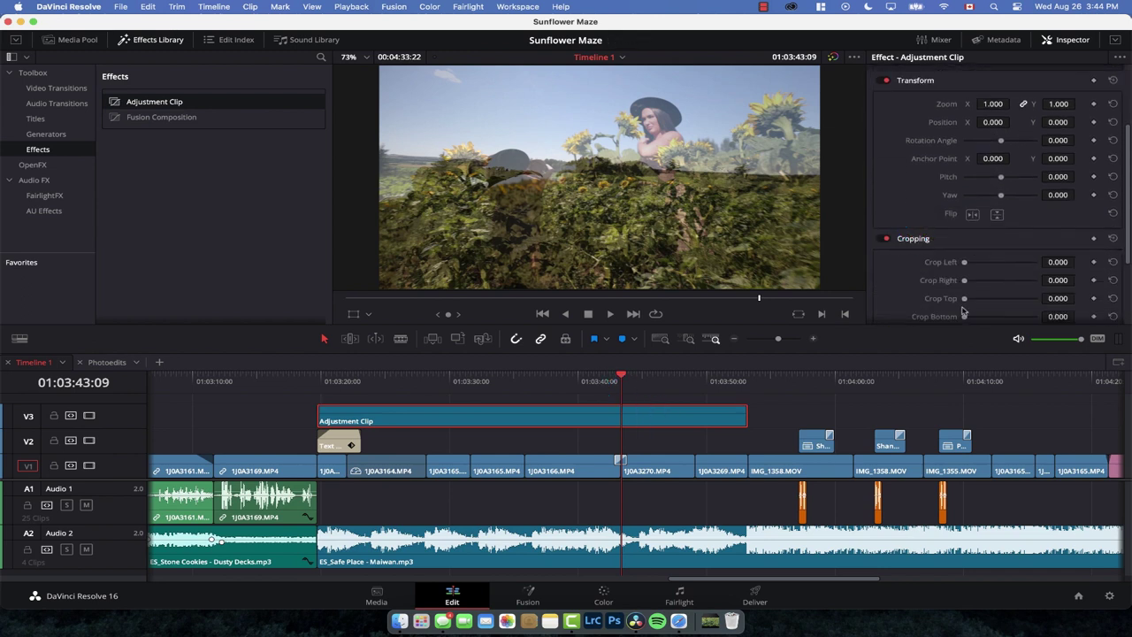
{"action": "left_click_drag", "start_coordinate": [964, 302], "coordinate": [970, 303]}
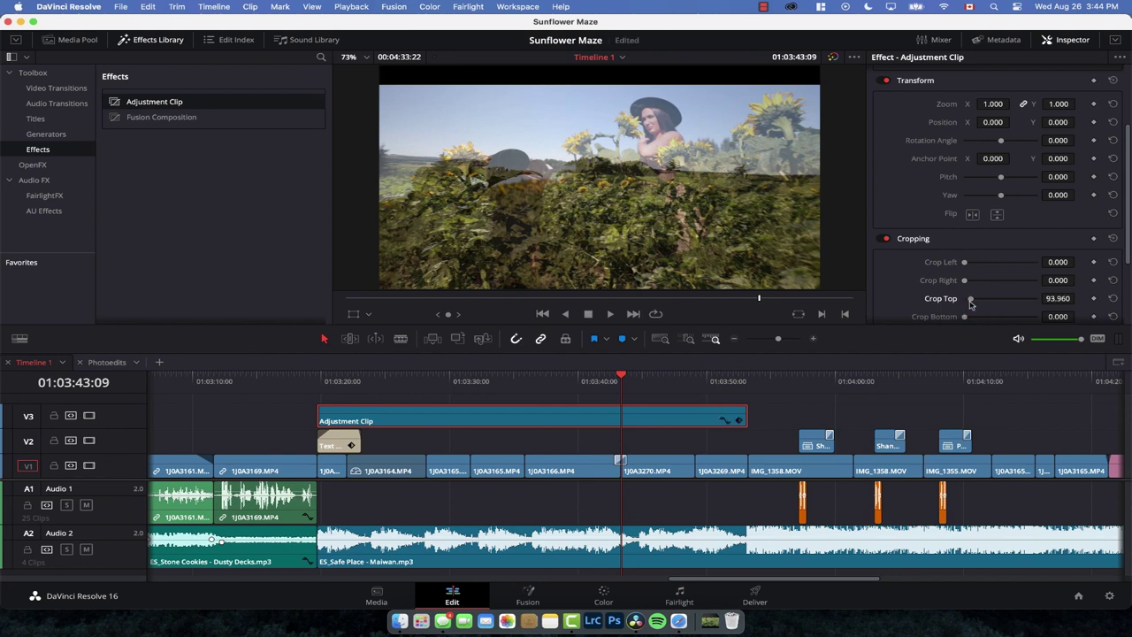
{"action": "left_click_drag", "start_coordinate": [964, 319], "coordinate": [972, 319]}
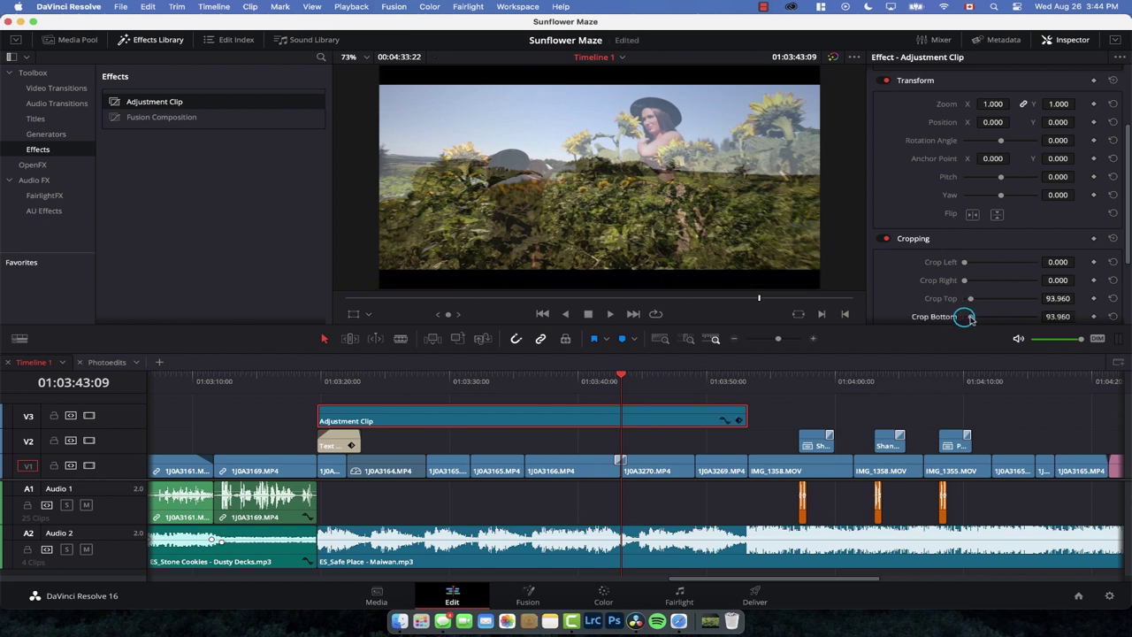
Set both Crop Top and Crop Bottom to 95 and play back the letterboxed title section.
{"action": "left_click", "coordinate": [316, 382]}
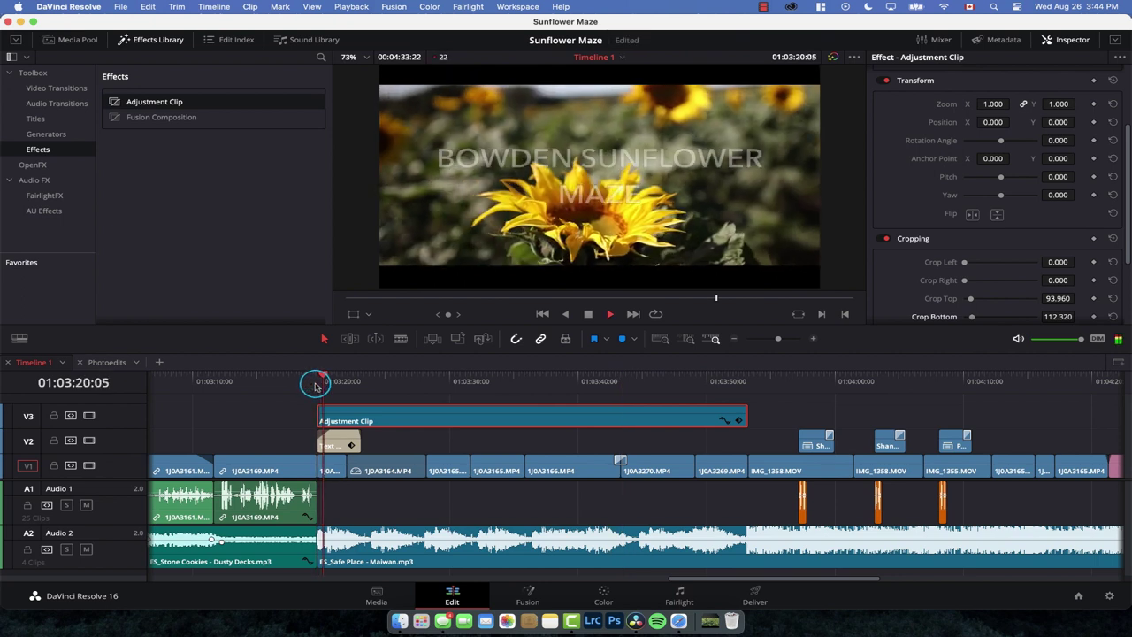
{"action": "key", "text": "space"}
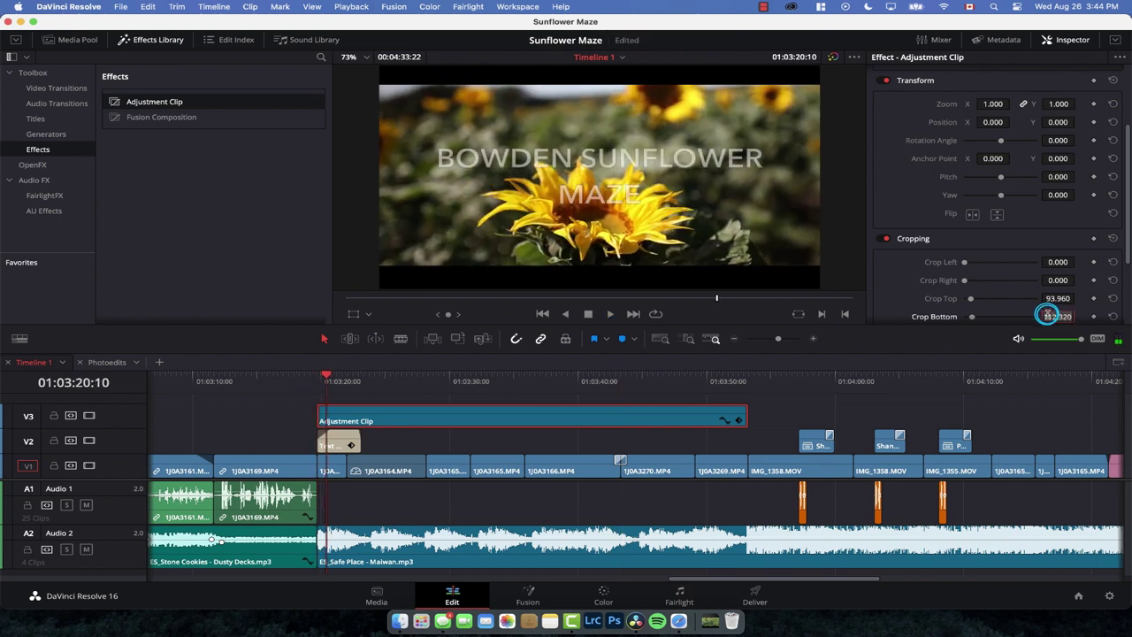
{"action": "left_click", "coordinate": [1058, 315]}
{"action": "type", "text": "95"}
{"action": "left_click", "coordinate": [1061, 298]}
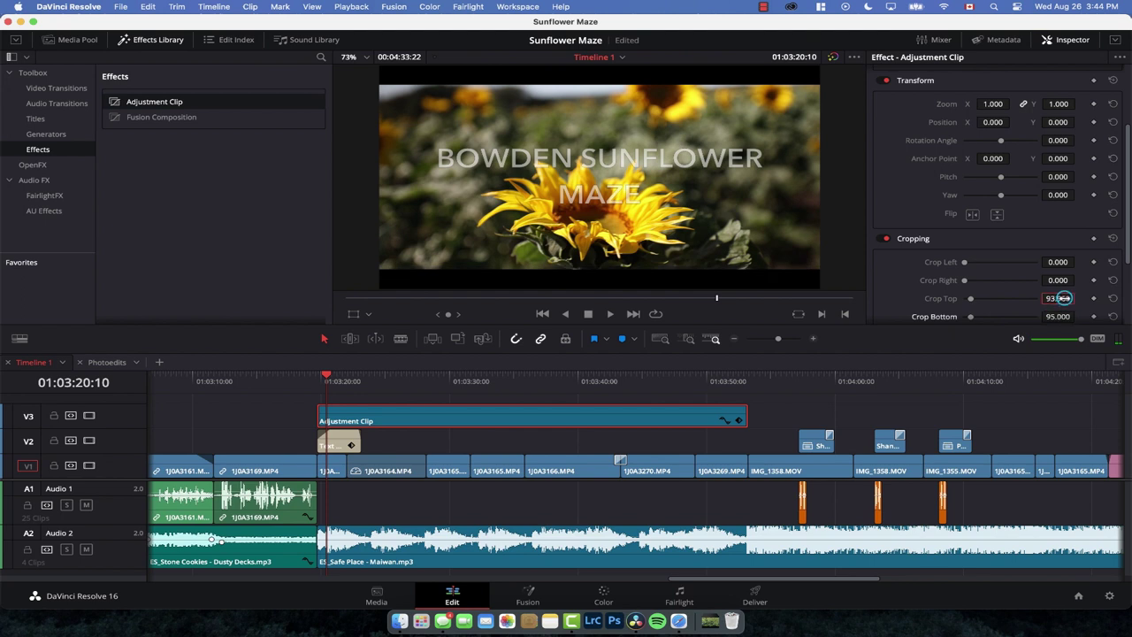
{"action": "type", "text": "95"}
{"action": "key", "text": "Return"}
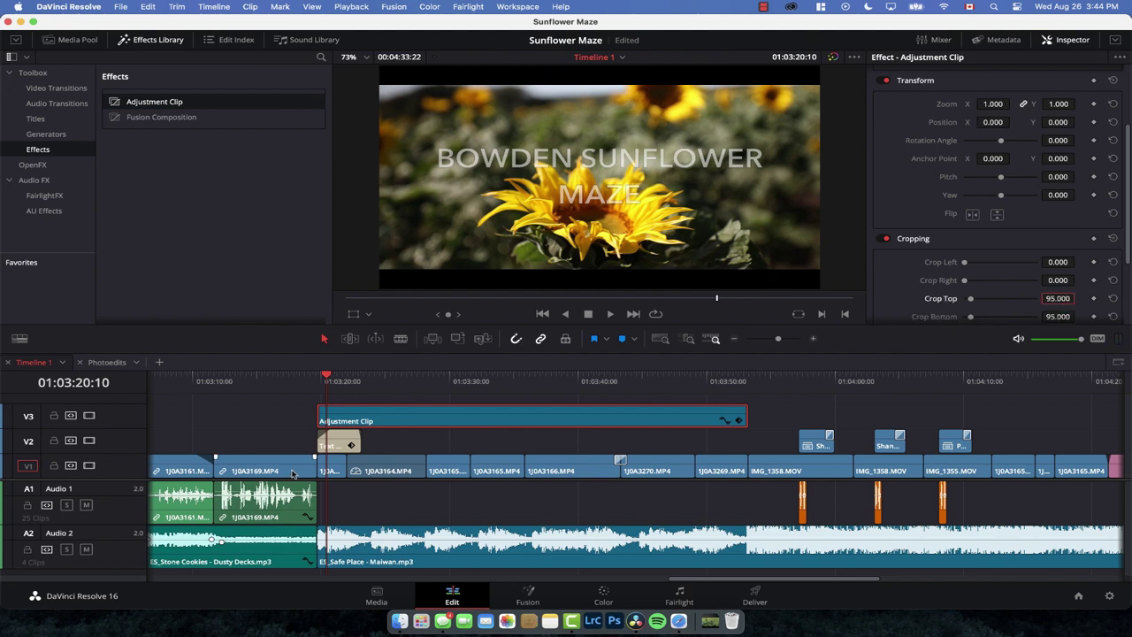
{"action": "left_click", "coordinate": [319, 378]}
{"action": "key", "text": "space"}
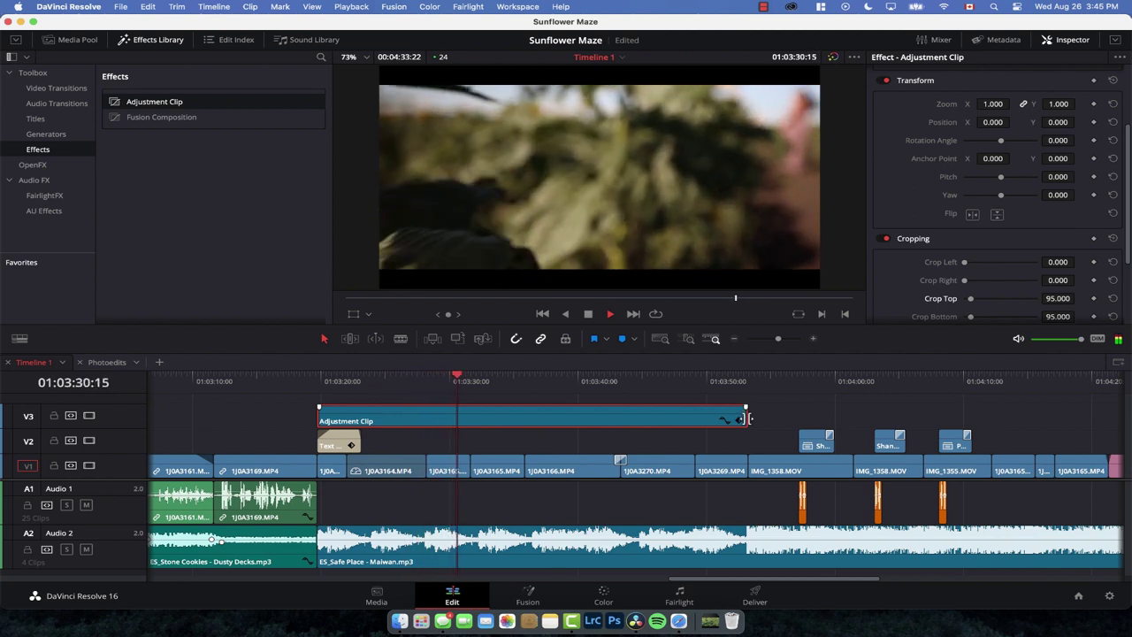
Extend the adjustment clip slightly past the cut and park the playhead at its end.
{"action": "key", "text": "space"}
{"action": "left_click", "coordinate": [741, 381]}
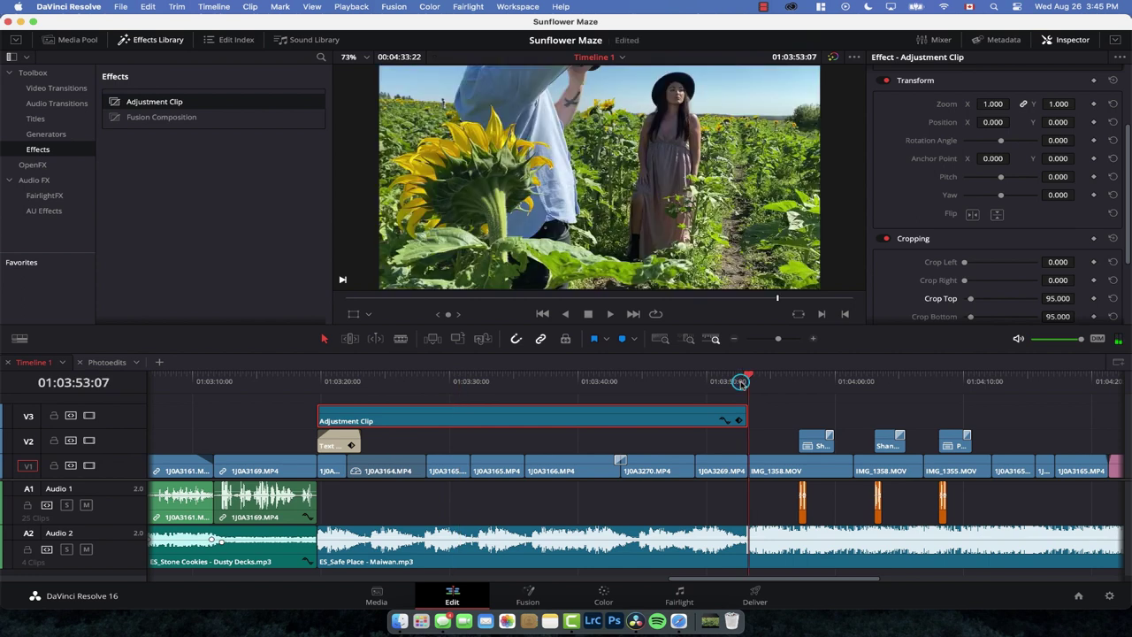
{"action": "scroll", "coordinate": [741, 383], "scroll_direction": "up", "scroll_amount": 3}
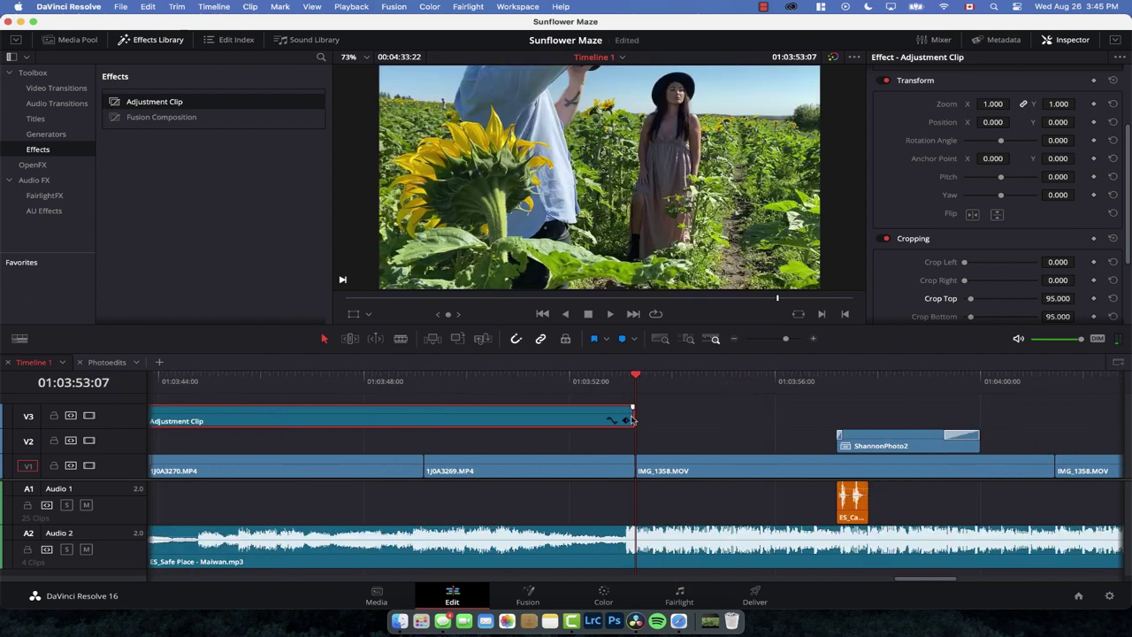
{"action": "left_click_drag", "start_coordinate": [630, 414], "coordinate": [657, 416]}
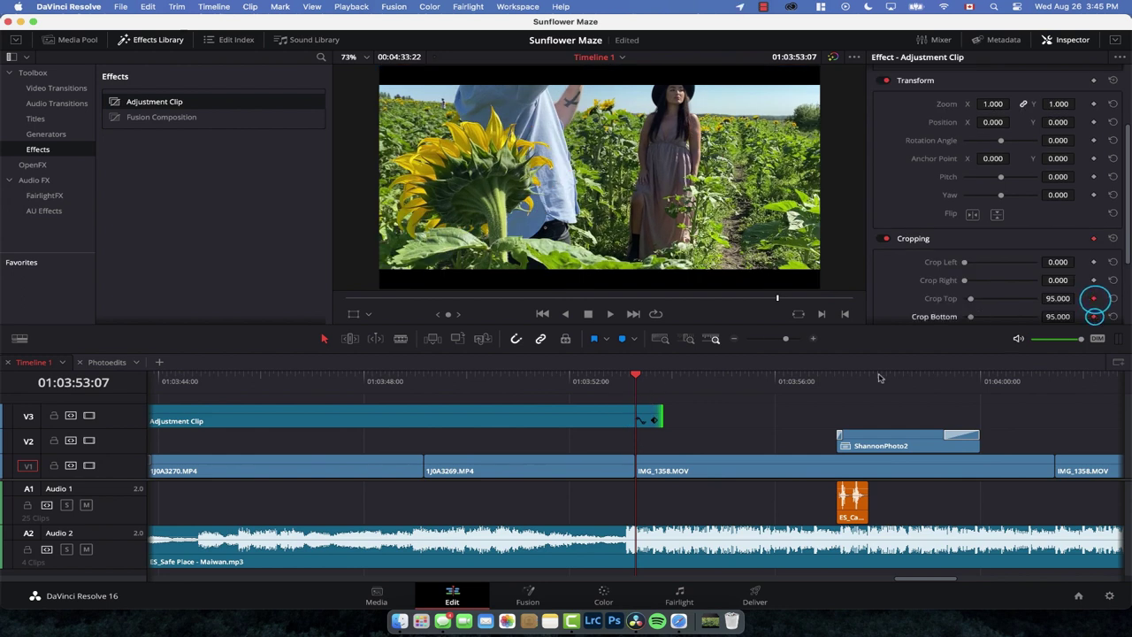
{"action": "left_click", "coordinate": [663, 381]}
{"action": "scroll", "coordinate": [1035, 310], "scroll_direction": "down", "scroll_amount": 2}
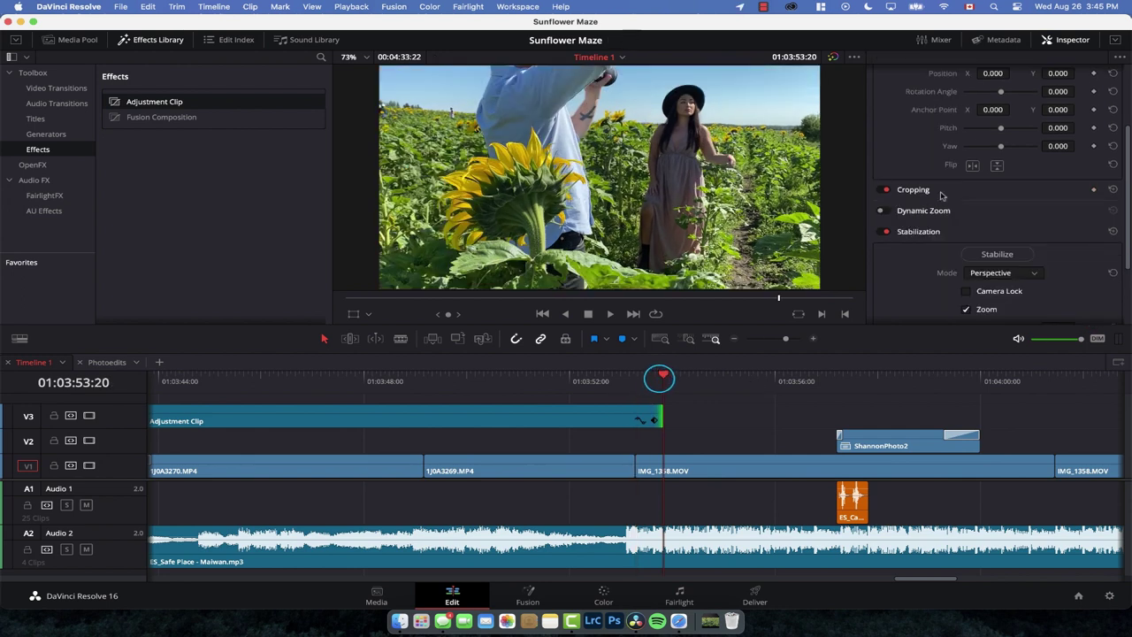
{"action": "scroll", "coordinate": [942, 196], "scroll_direction": "down", "scroll_amount": 1}
Set the crop to 0 at the clip's end so the 95 bars animate away, then preview.
{"action": "left_click", "coordinate": [589, 412]}
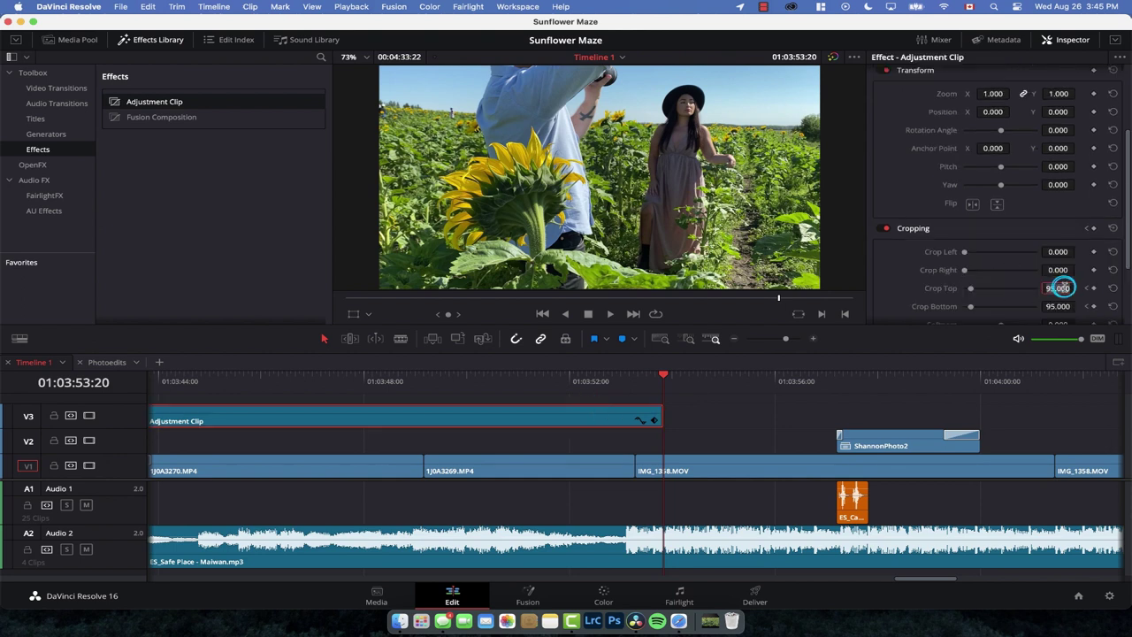
{"action": "type", "text": "0"}
{"action": "key", "text": "Return"}
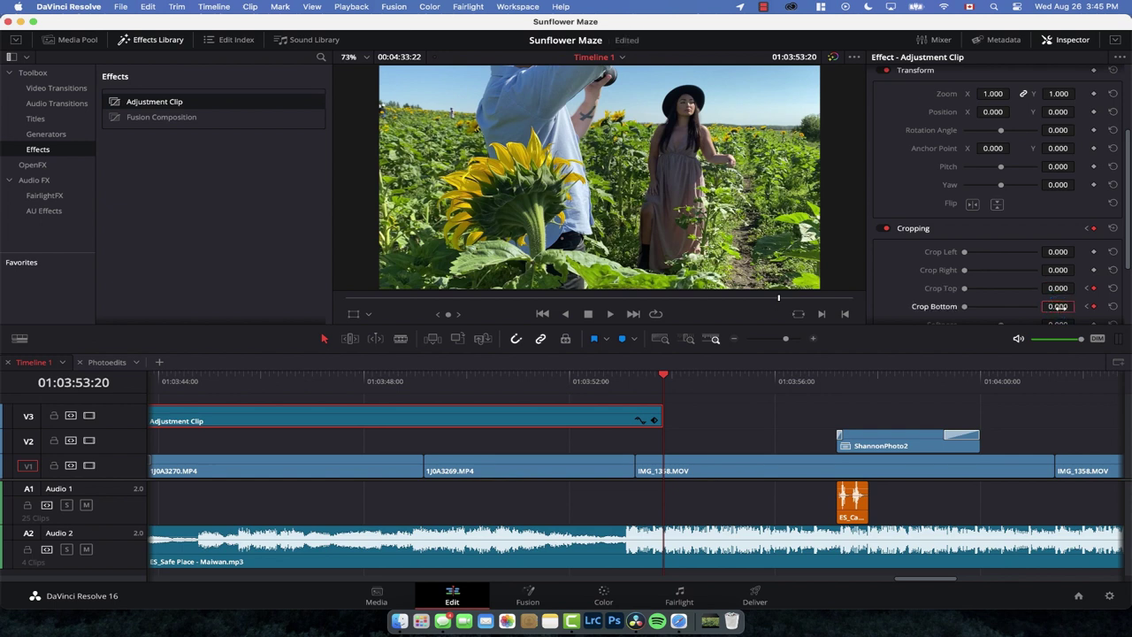
{"action": "left_click", "coordinate": [610, 381]}
{"action": "key", "text": "space"}
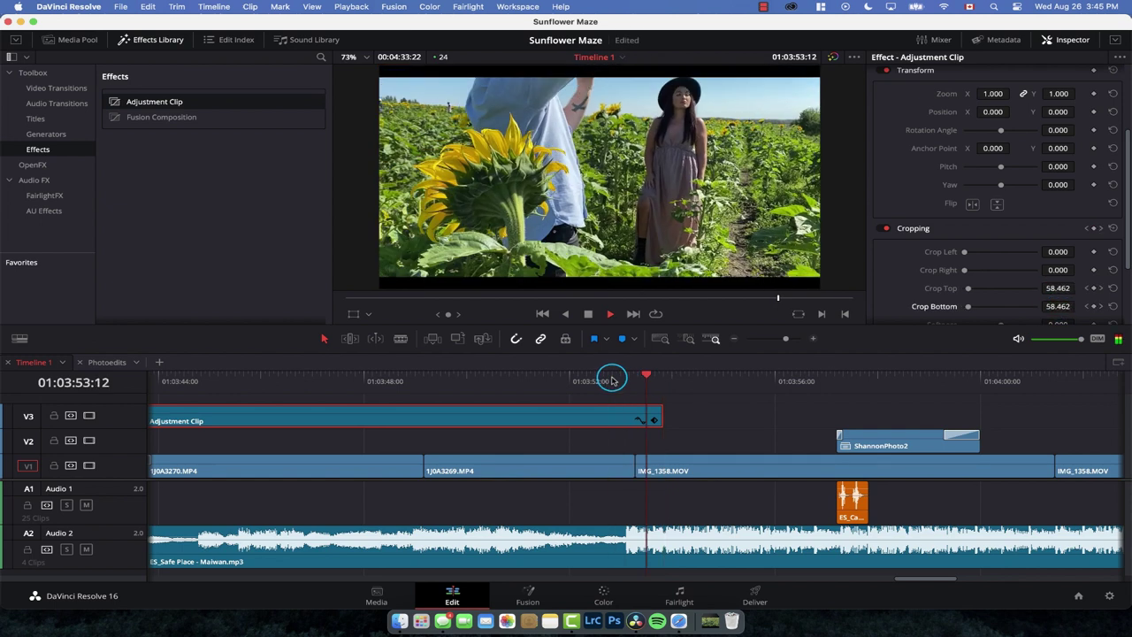
Keyframe the crop at the adjustment clip's start, start the clip 13 frames earlier with Crop Top 0.
{"action": "key", "text": "shift+z"}
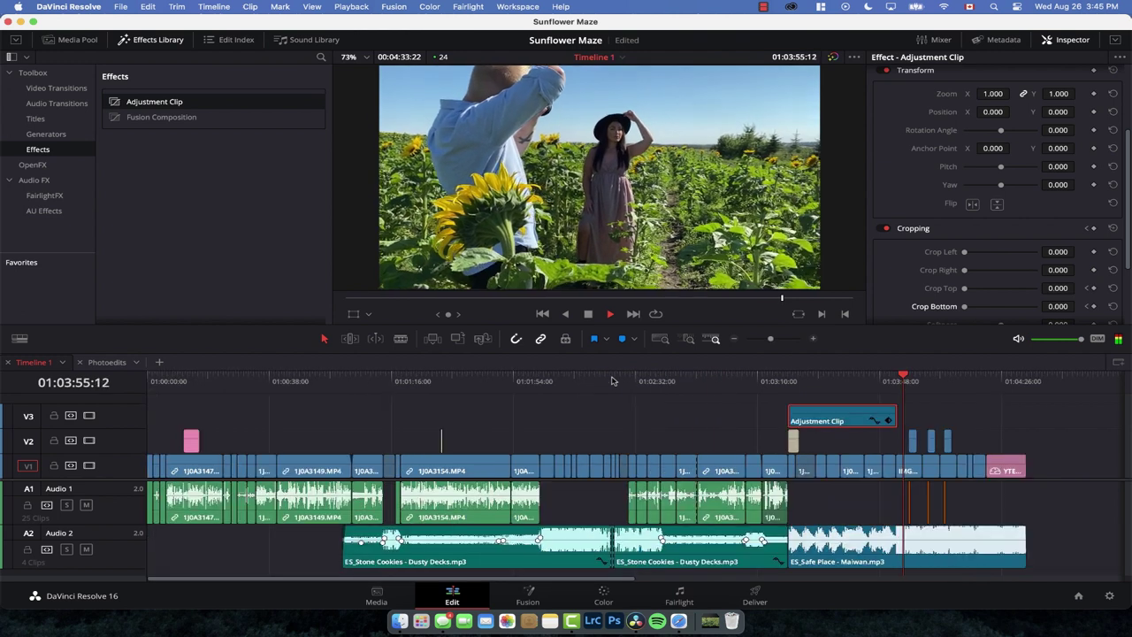
{"action": "key", "text": "space"}
{"action": "left_click", "coordinate": [783, 379]}
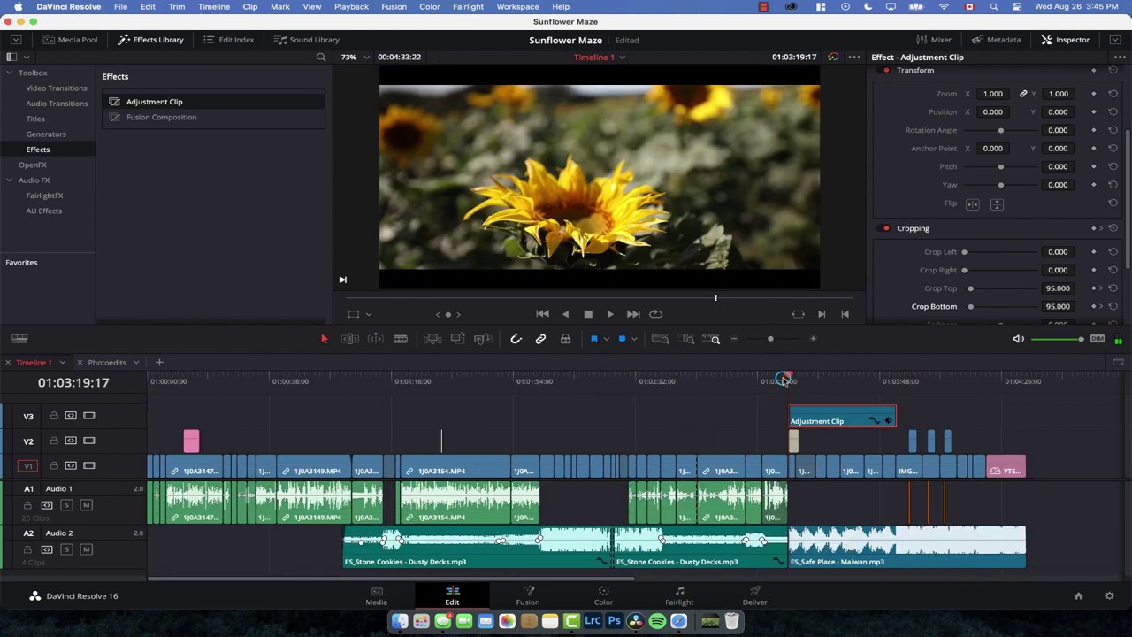
{"action": "key", "text": "shift+z"}
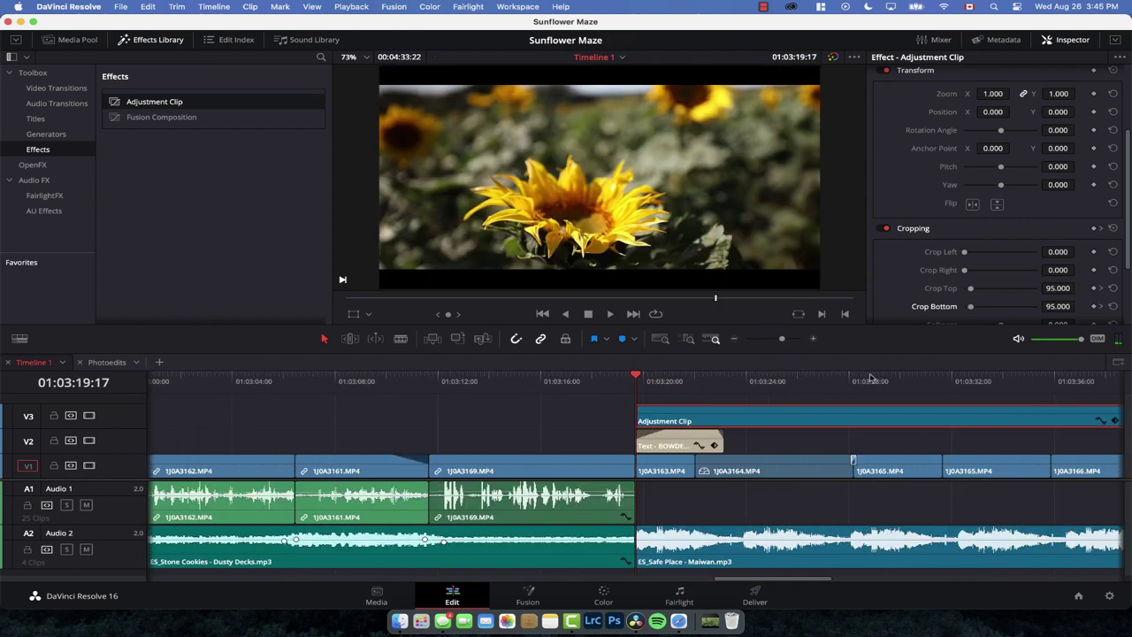
{"action": "left_click", "coordinate": [1094, 306]}
{"action": "left_click_drag", "start_coordinate": [638, 419], "coordinate": [623, 418]}
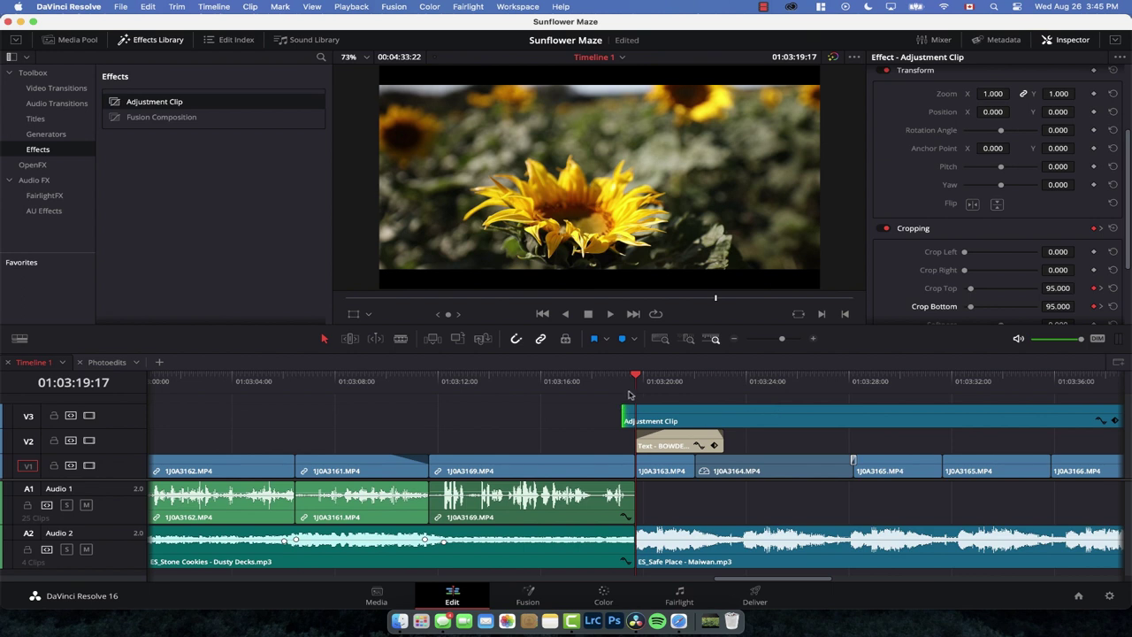
{"action": "left_click", "coordinate": [622, 382]}
{"action": "mouse_move", "coordinate": [970, 288]}
{"action": "left_mouse_down"}
{"action": "mouse_move", "coordinate": [944, 290]}
{"action": "mouse_move", "coordinate": [926, 311]}
{"action": "left_mouse_up"}
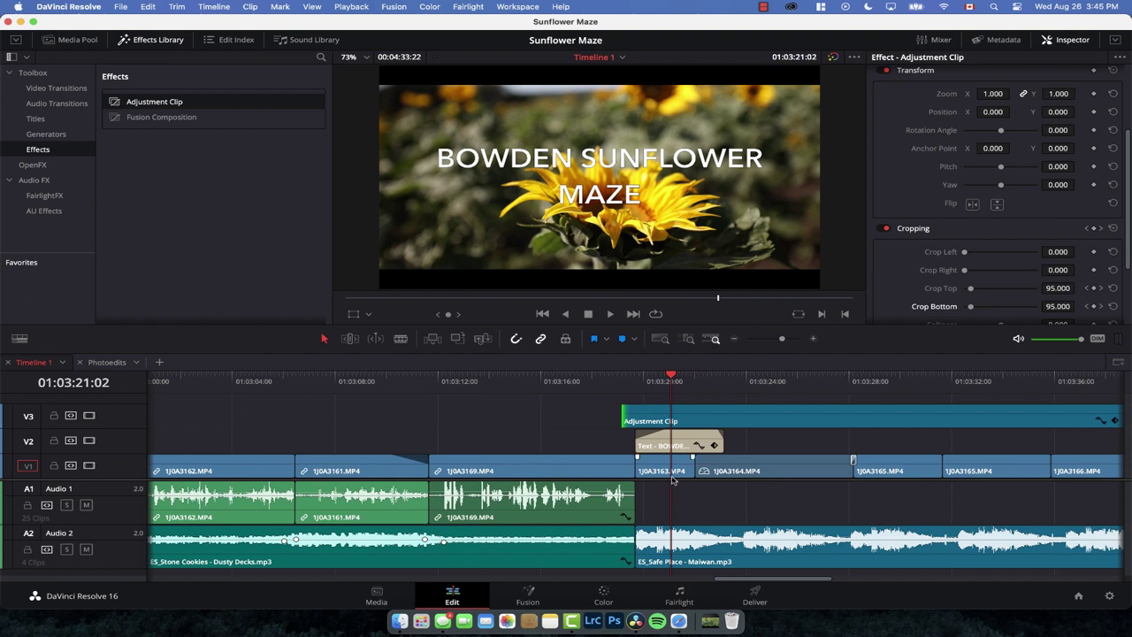
Move Safe Place onto Audio 3, preview the music transition in Trim mode, and zoom out to the whole edit.
{"action": "left_click_drag", "start_coordinate": [649, 554], "coordinate": [644, 549]}
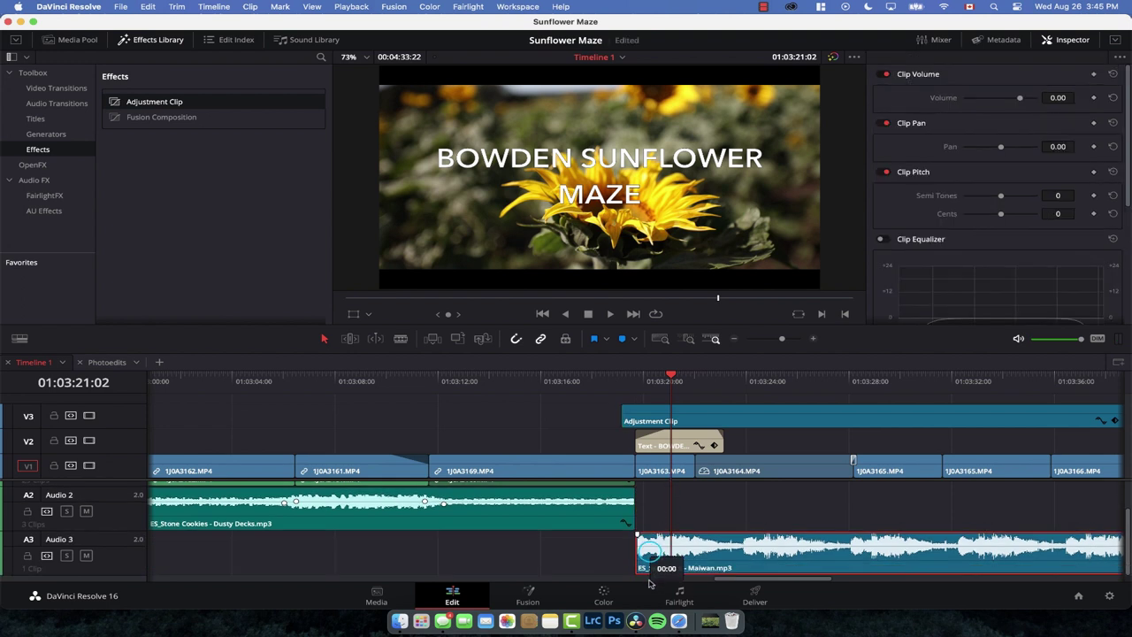
{"action": "key", "text": "t"}
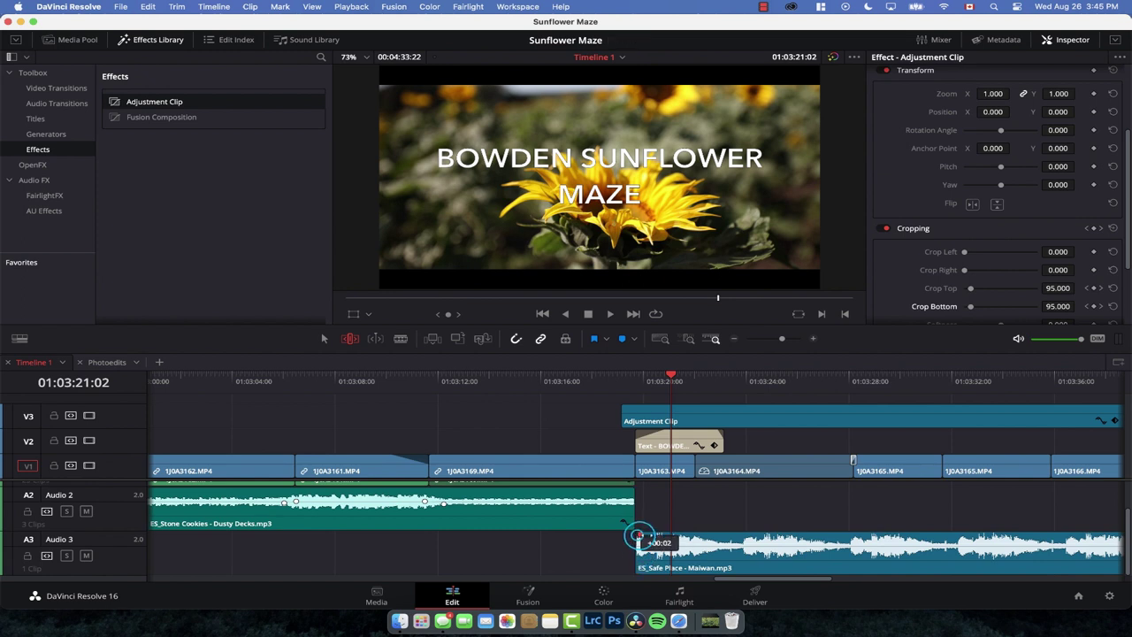
{"action": "left_click", "coordinate": [622, 380]}
{"action": "key", "text": "space"}
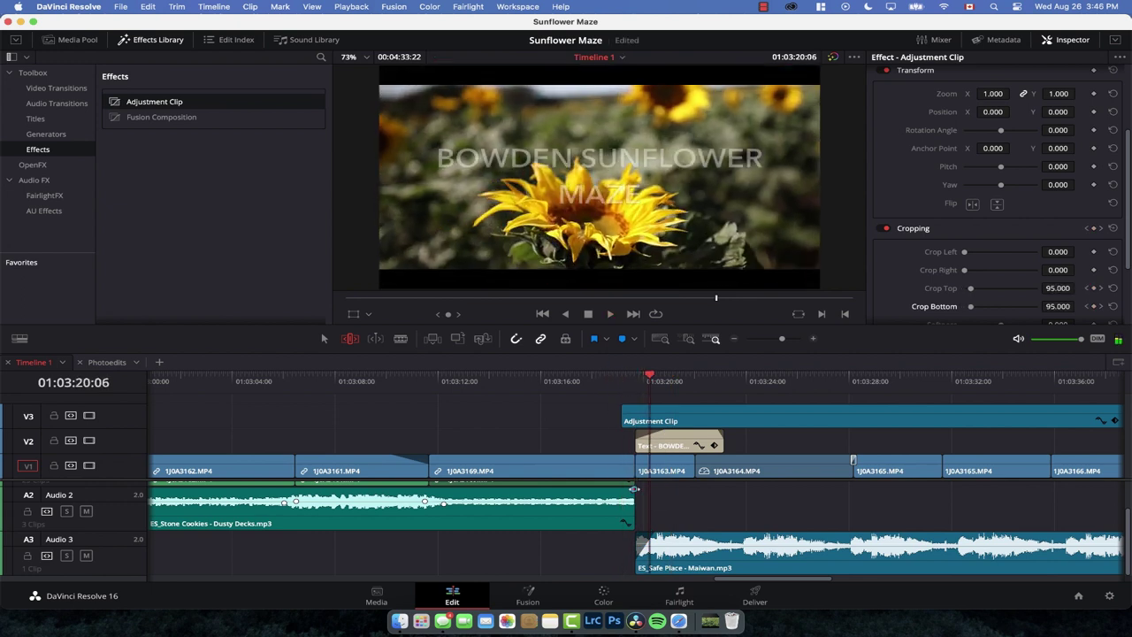
{"action": "left_click", "coordinate": [598, 384]}
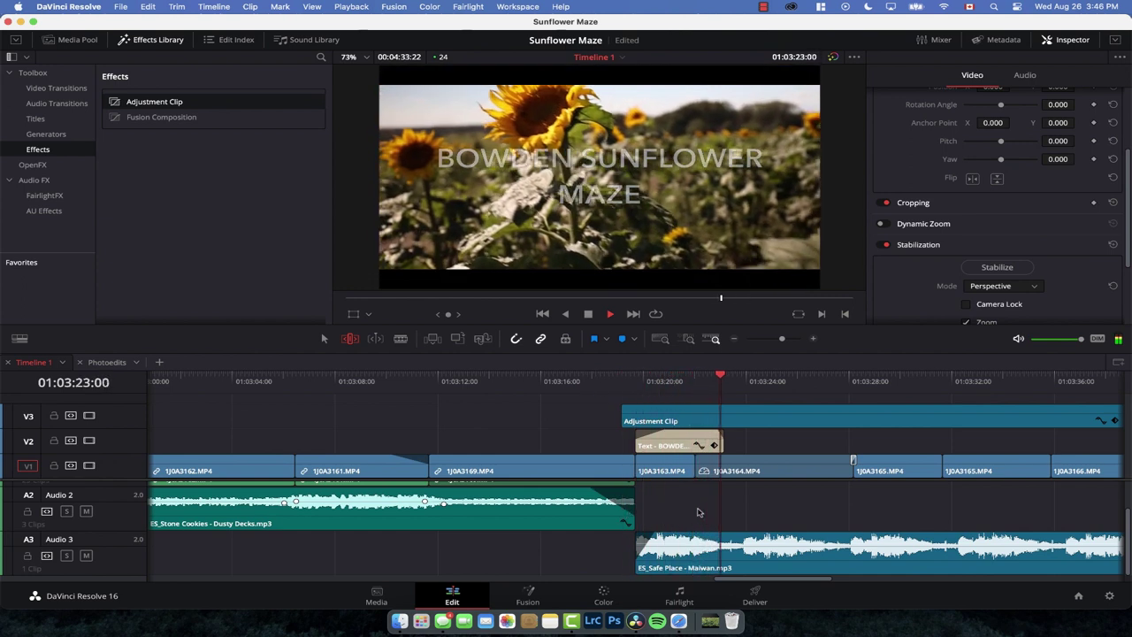
{"action": "key", "text": "super+minus"}
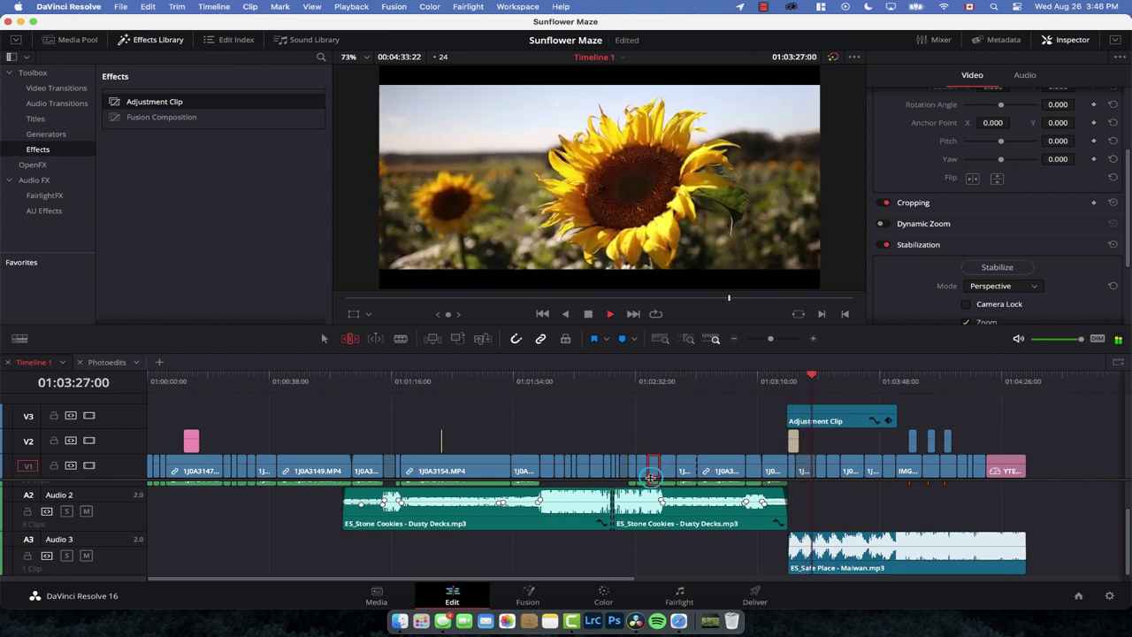
Lower the A3 Safe Place clip volume to -1.50 dB, then further to -4.00 dB.
{"action": "left_click_drag", "start_coordinate": [650, 471], "coordinate": [649, 502]}
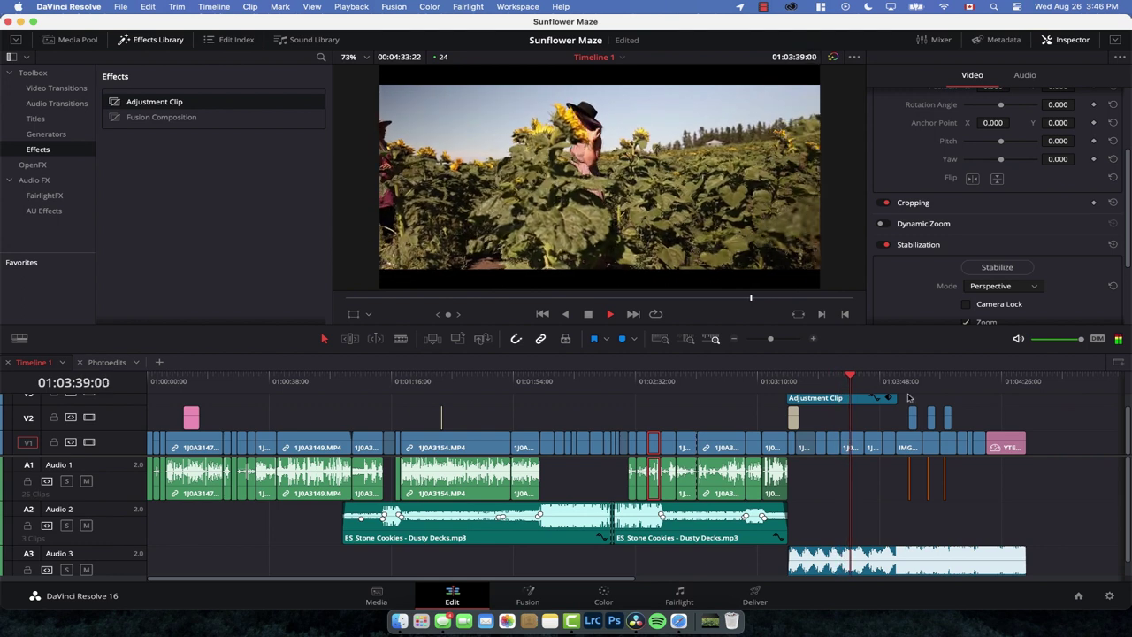
{"action": "key", "text": "space"}
{"action": "left_click", "coordinate": [980, 554]}
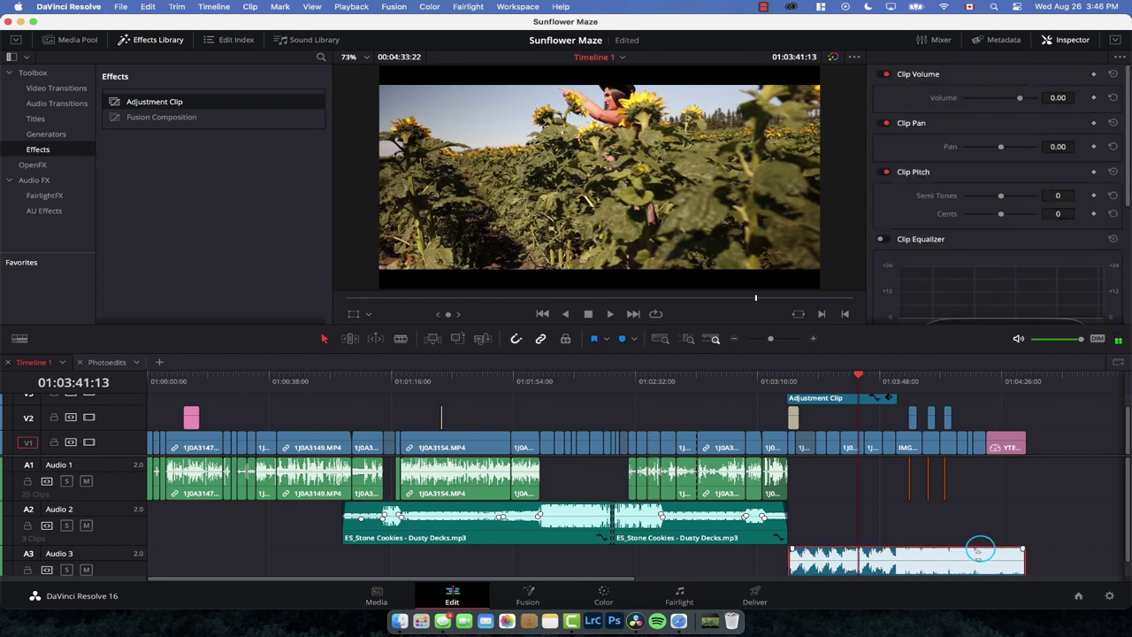
{"action": "left_click_drag", "start_coordinate": [977, 555], "coordinate": [976, 557]}
{"action": "key", "text": "space"}
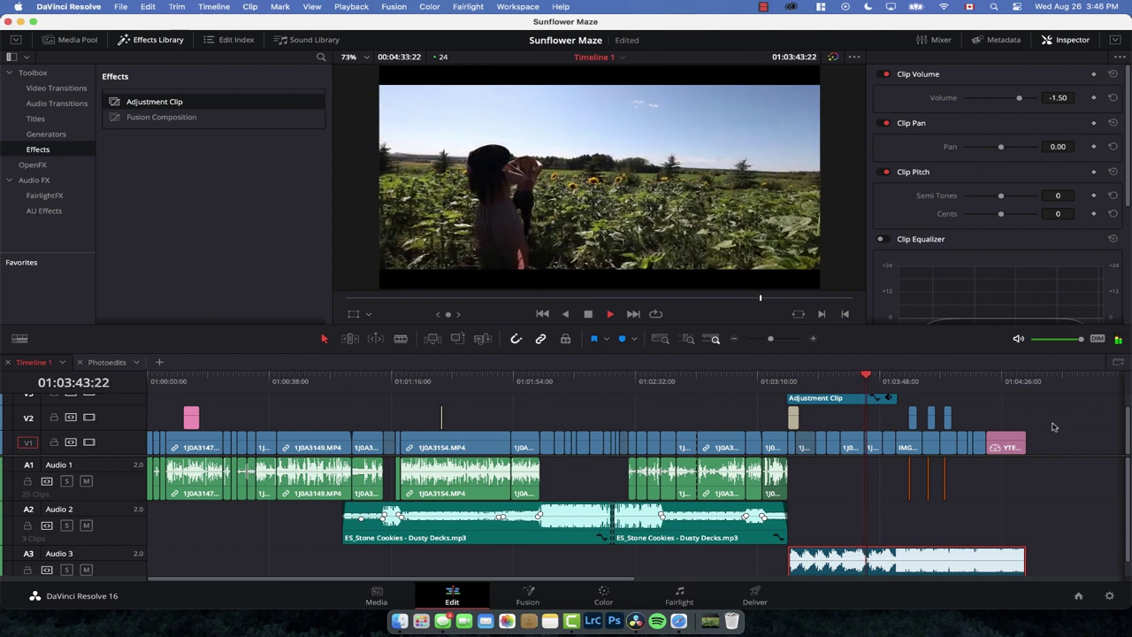
{"action": "left_click_drag", "start_coordinate": [1055, 98], "coordinate": [1054, 99]}
{"action": "type", "text": "-4"}
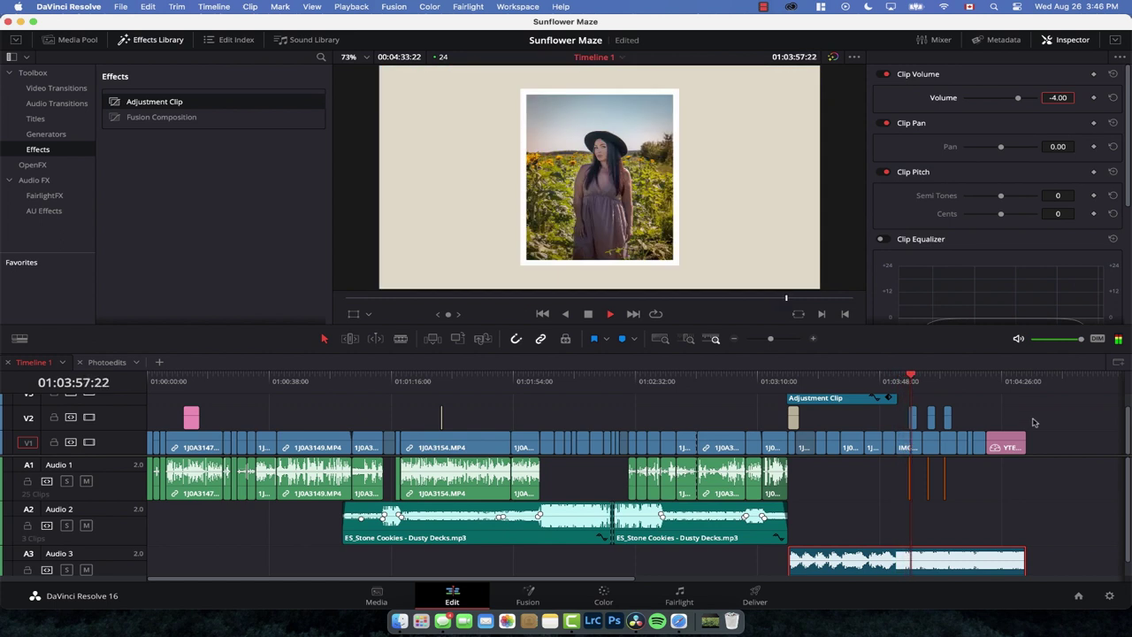
{"action": "left_click", "coordinate": [927, 379]}
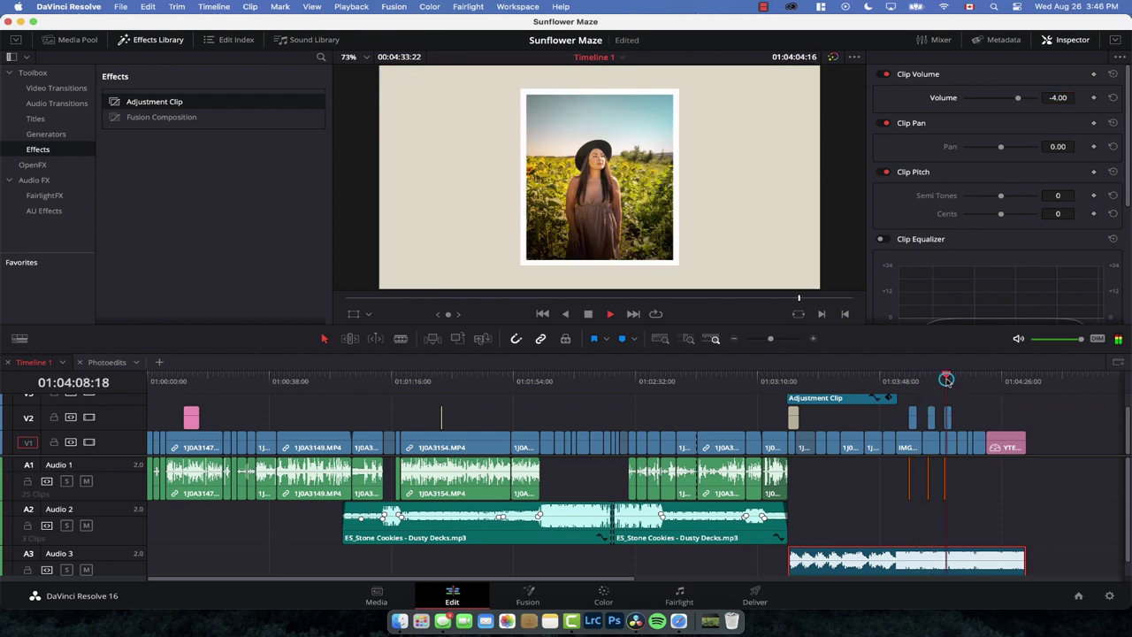
{"action": "left_click", "coordinate": [946, 378]}
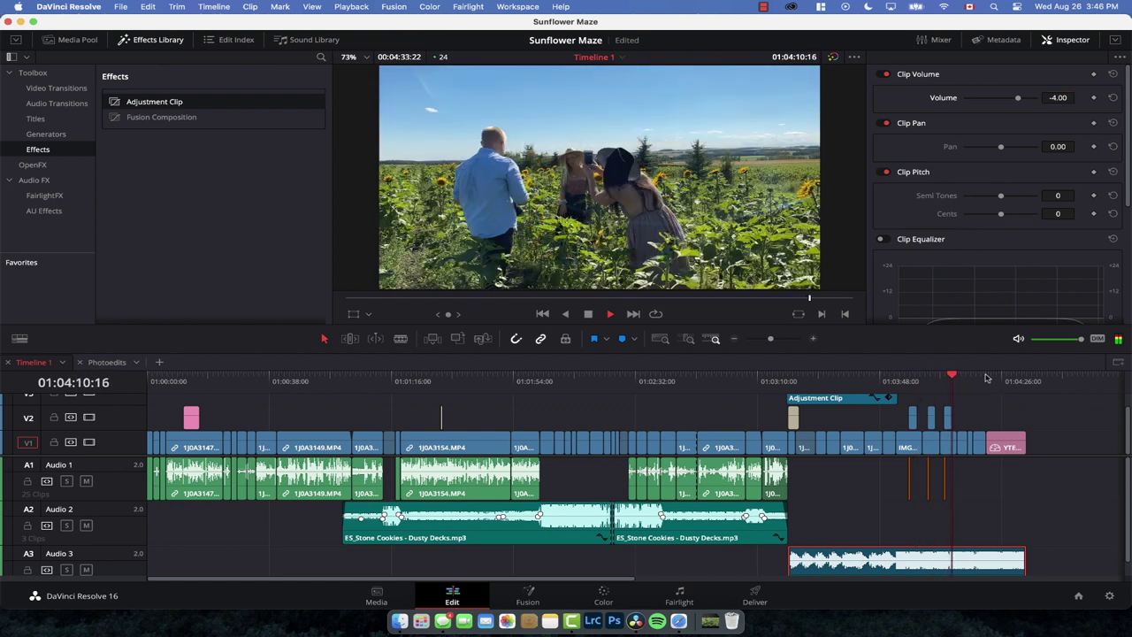
{"action": "left_click", "coordinate": [985, 372]}
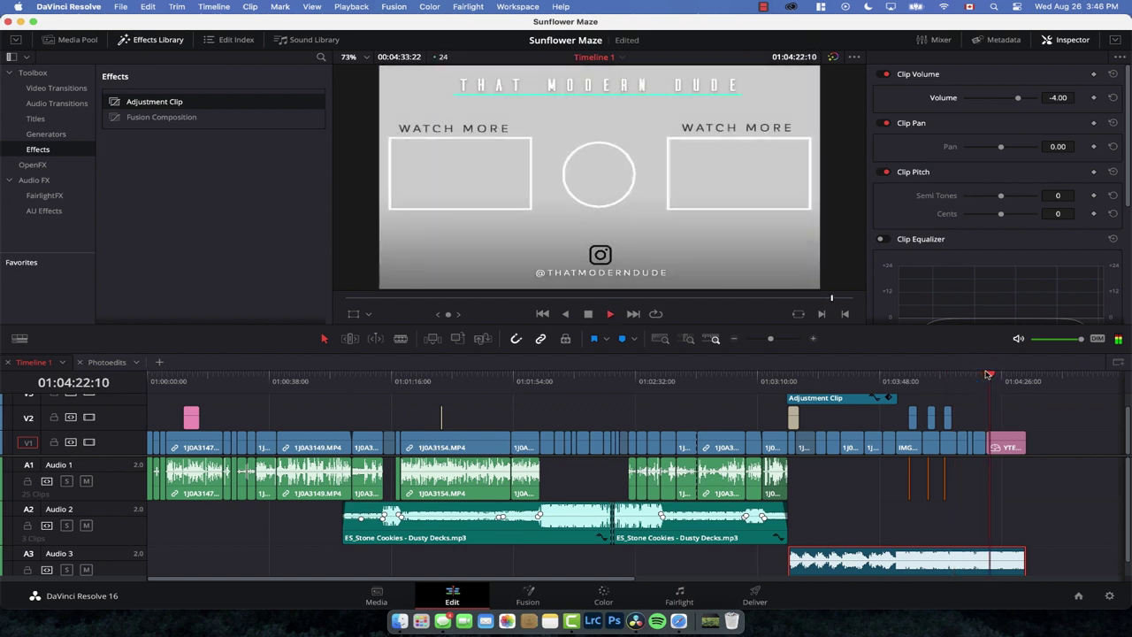
{"action": "left_click", "coordinate": [156, 382]}
{"action": "left_click", "coordinate": [151, 382]}
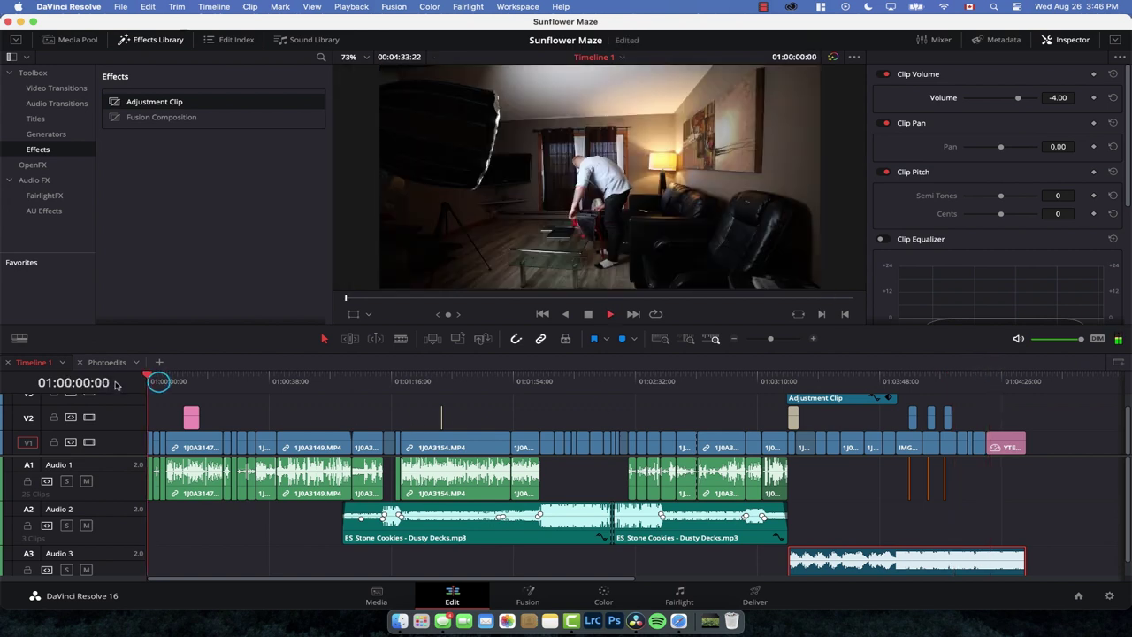
{"action": "left_click", "coordinate": [227, 381]}
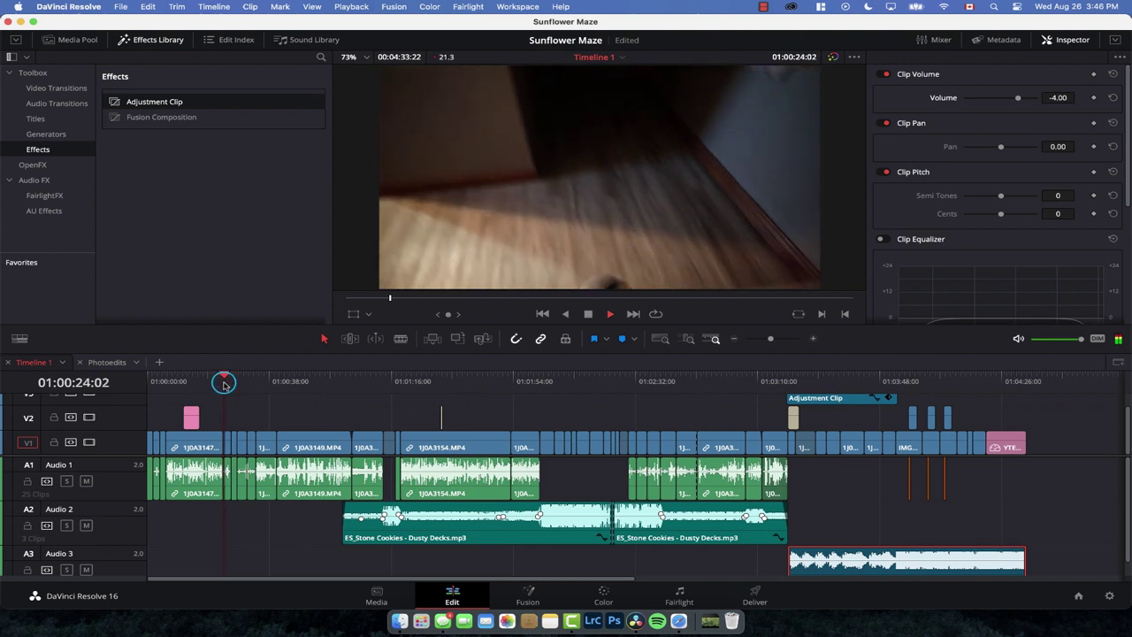
{"action": "left_click", "coordinate": [321, 381]}
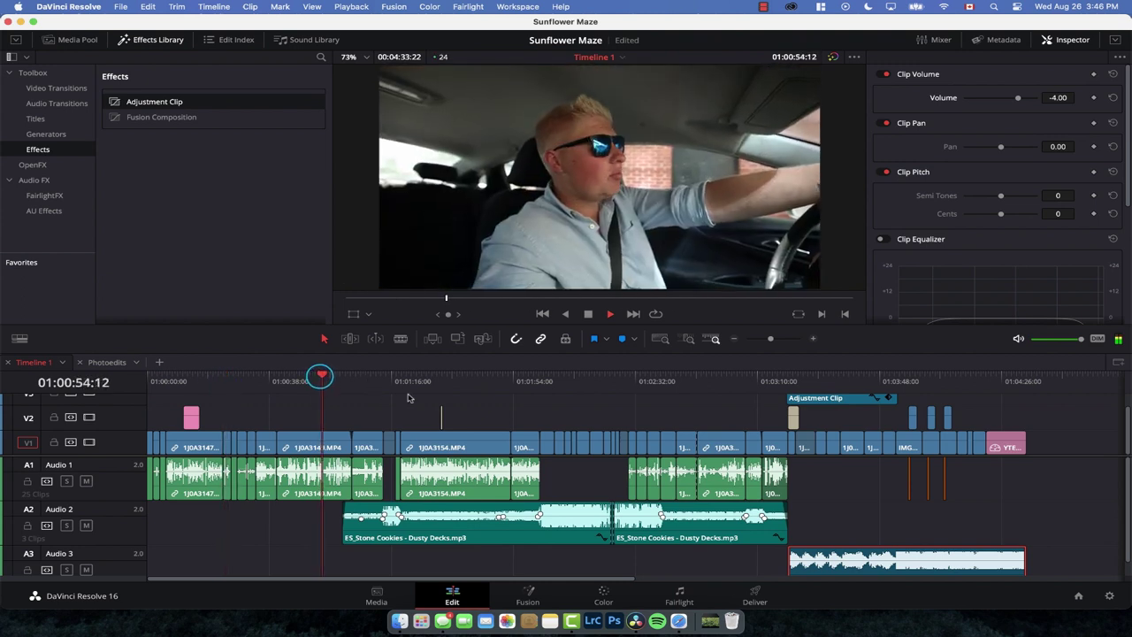
{"action": "left_click", "coordinate": [358, 382]}
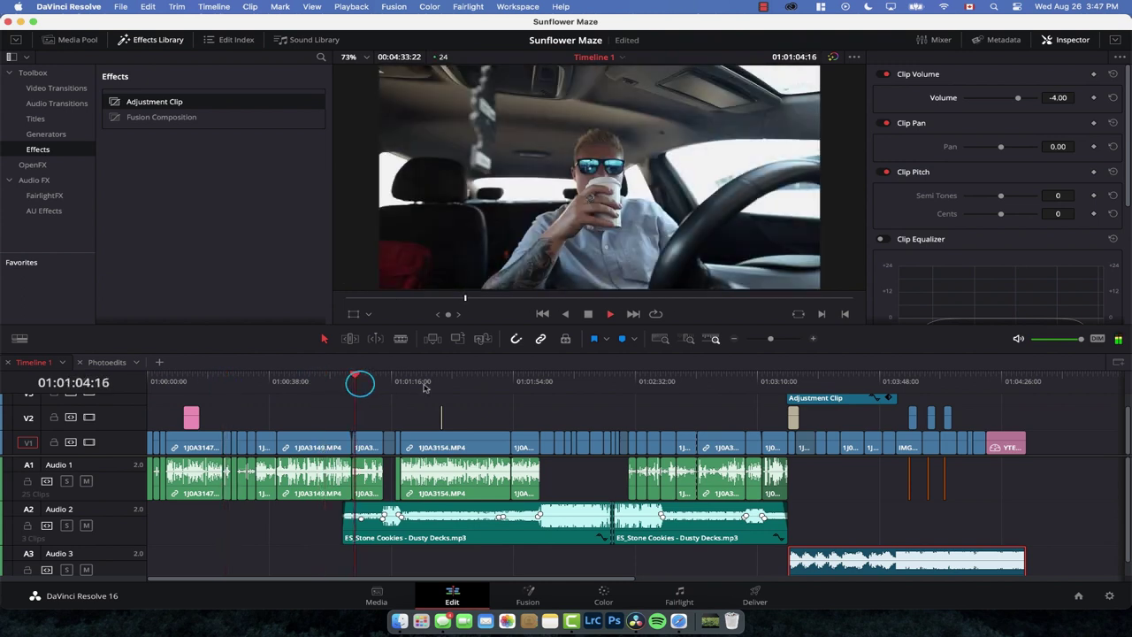
{"action": "left_click", "coordinate": [423, 382]}
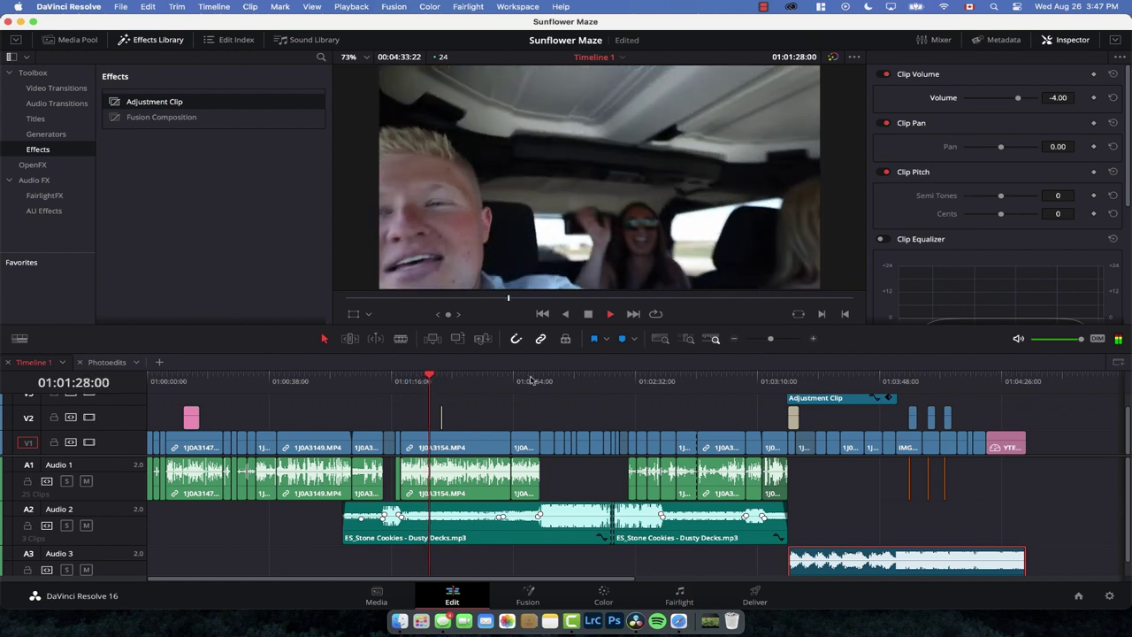
{"action": "left_click", "coordinate": [537, 380]}
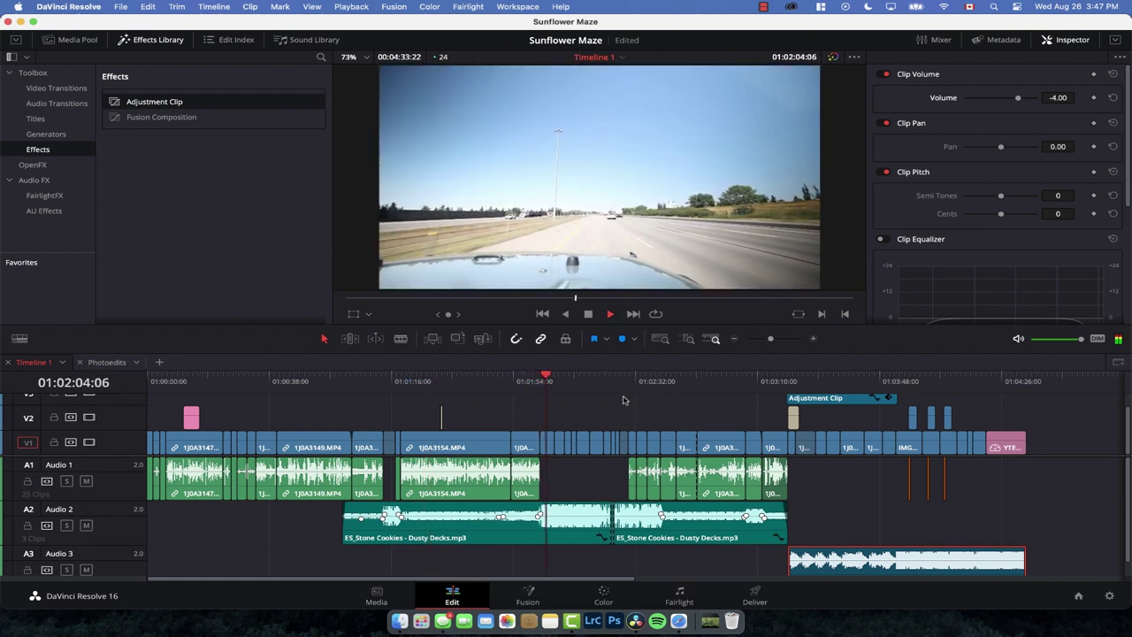
{"action": "left_click", "coordinate": [526, 383]}
{"action": "mouse_move", "coordinate": [527, 386]}
{"action": "left_mouse_down"}
{"action": "mouse_move", "coordinate": [163, 381]}
{"action": "mouse_move", "coordinate": [468, 402]}
{"action": "left_mouse_up"}
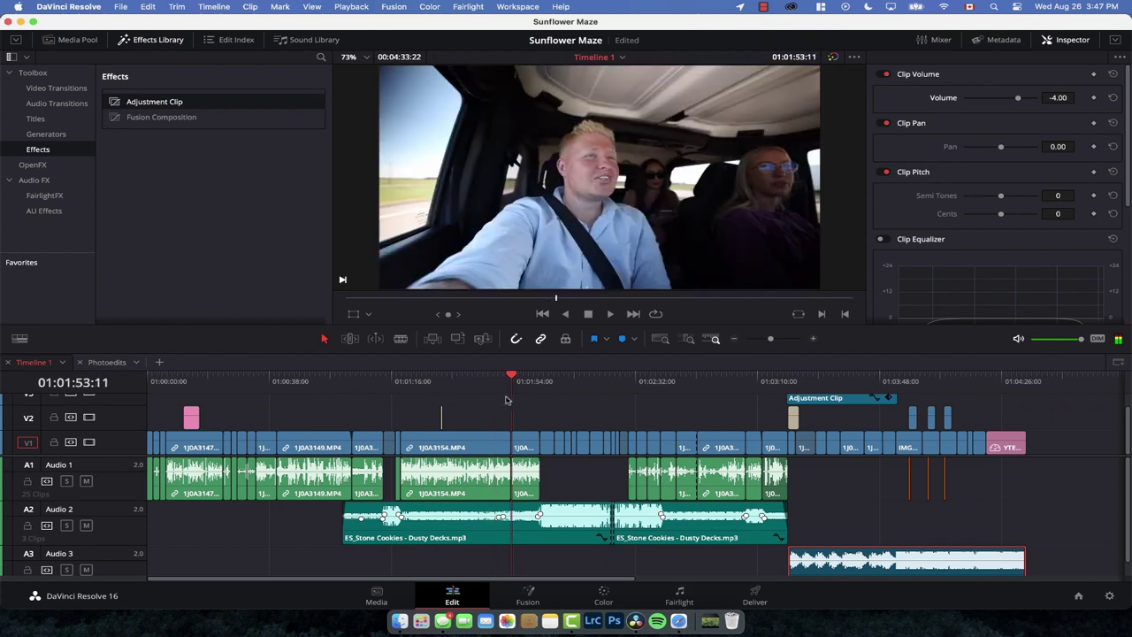
{"action": "left_click_drag", "start_coordinate": [468, 401], "coordinate": [550, 402]}
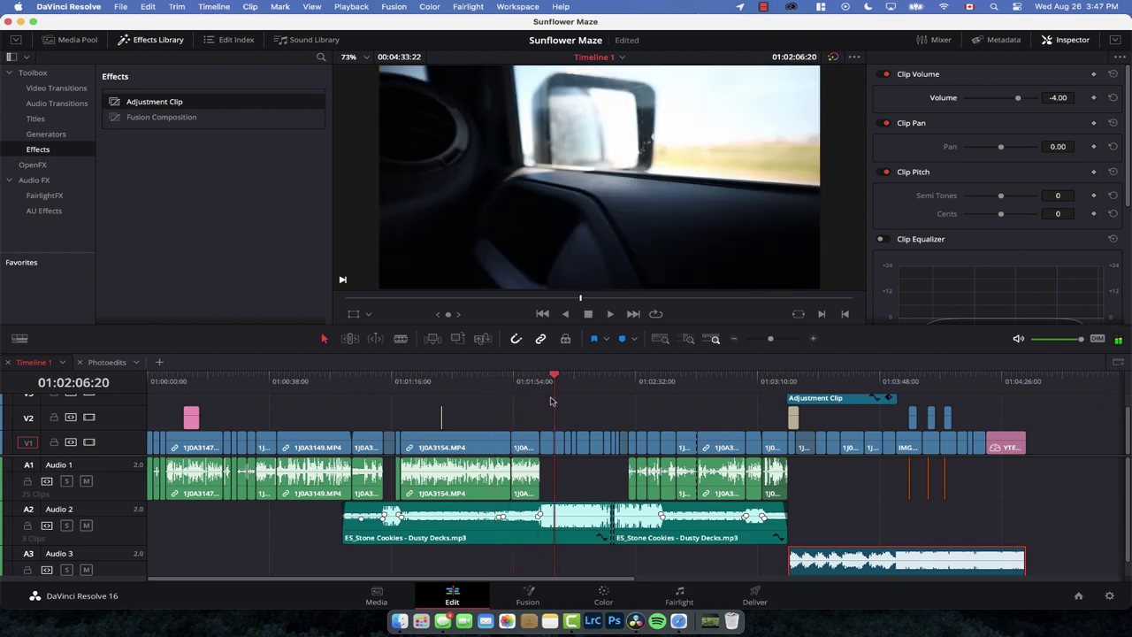
Open highway clip 1J0A3151.MP4 on the Color page, try darkening Log highlights, then reset them.
{"action": "key", "text": "super+equal"}
{"action": "left_click", "coordinate": [598, 387]}
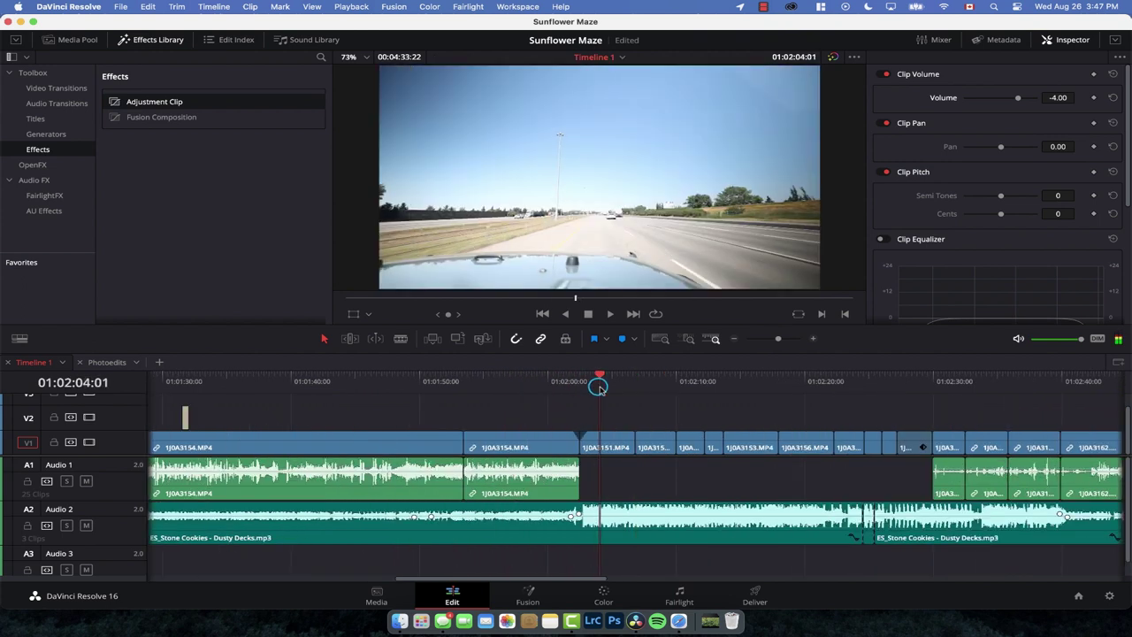
{"action": "left_click", "coordinate": [620, 448]}
{"action": "left_click", "coordinate": [604, 592]}
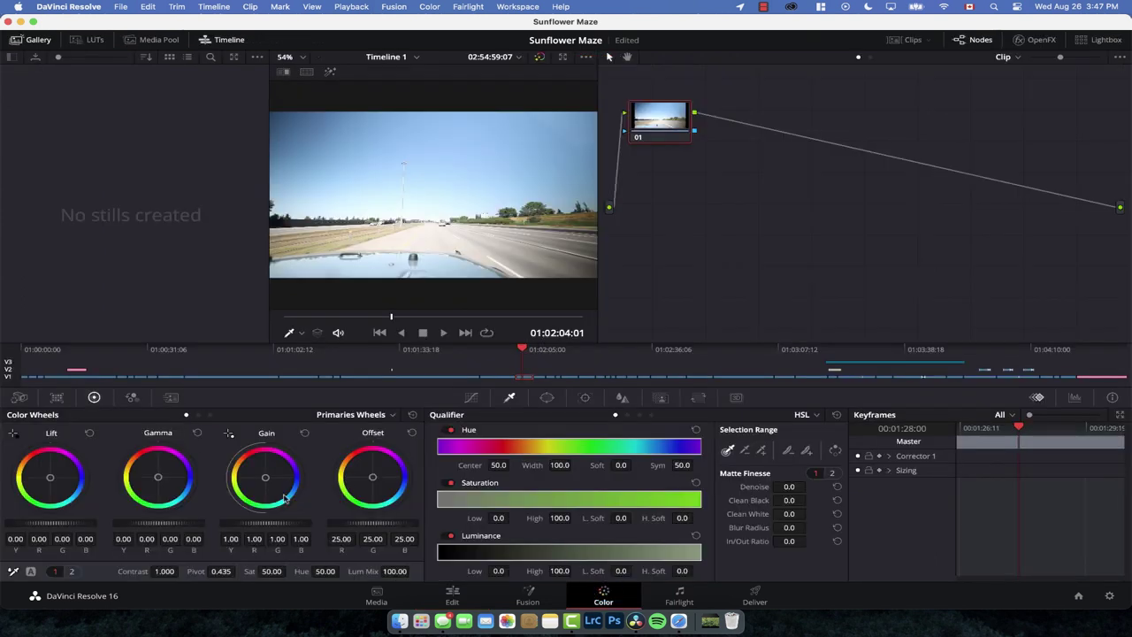
{"action": "left_click", "coordinate": [197, 414]}
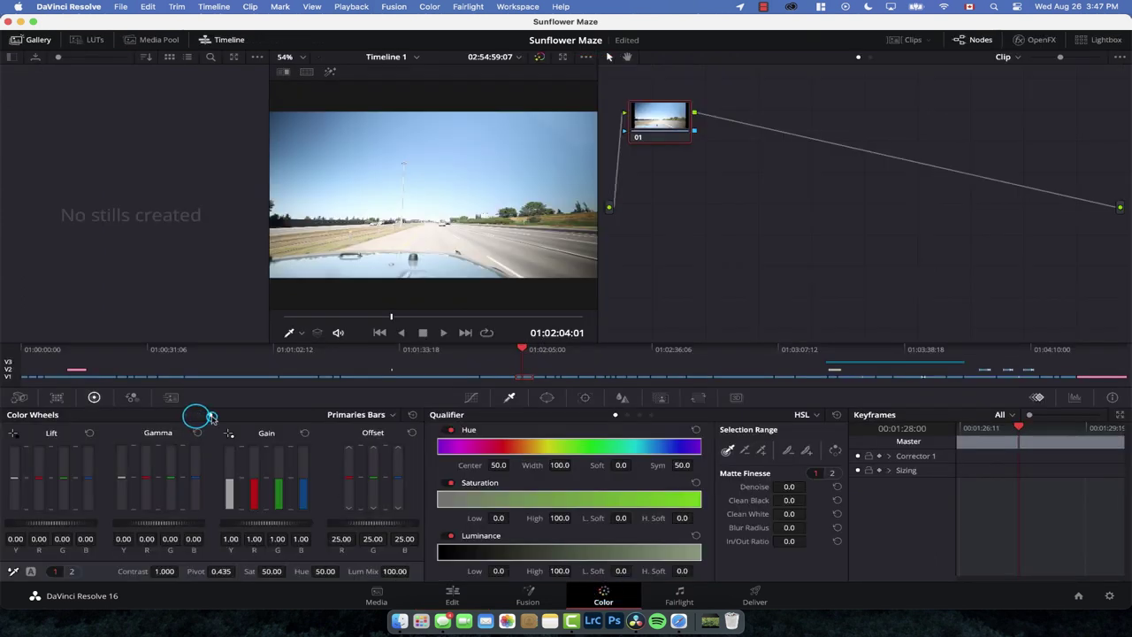
{"action": "left_click", "coordinate": [210, 415]}
{"action": "left_click_drag", "start_coordinate": [279, 522], "coordinate": [262, 522]}
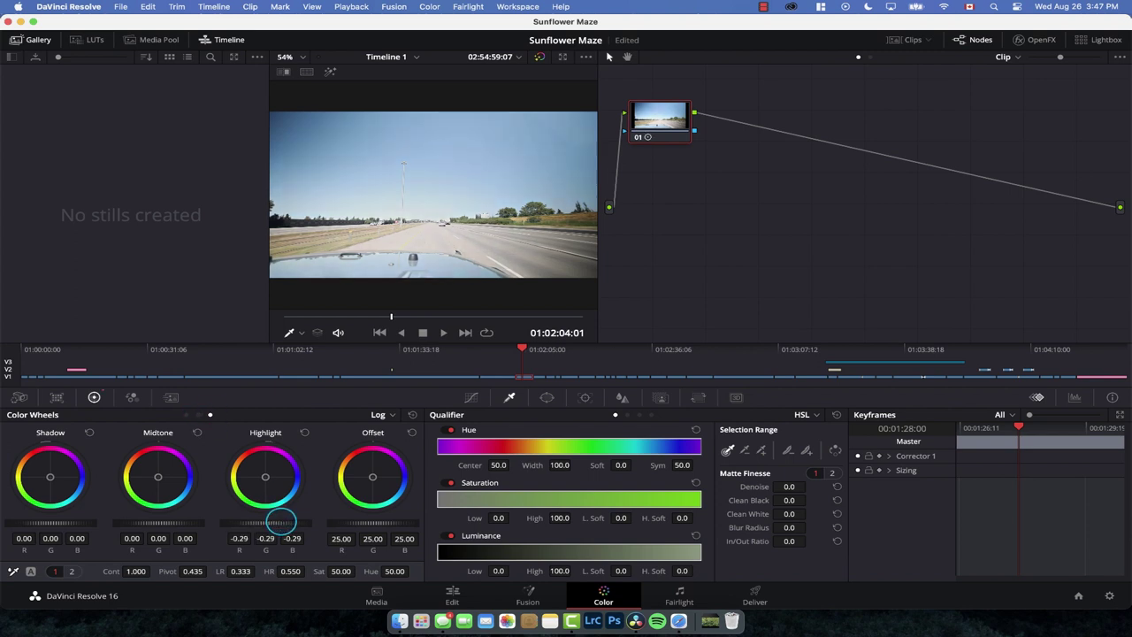
{"action": "double_click", "coordinate": [262, 523]}
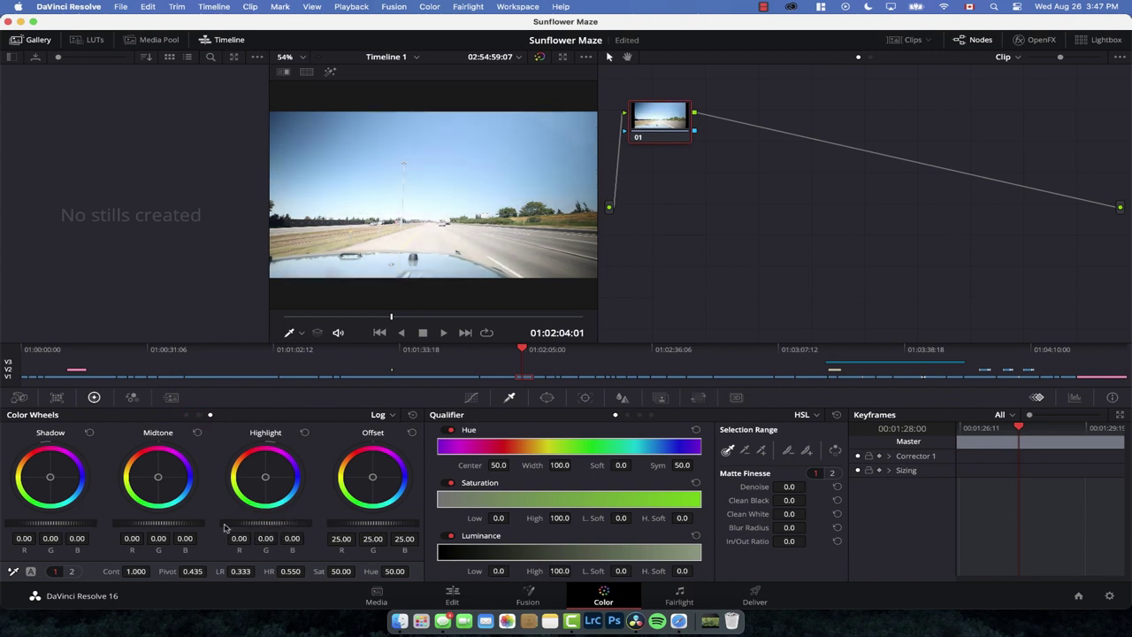
Lower Gain to 0.87 in the Primaries Wheels and play the graded clip.
{"action": "left_click", "coordinate": [186, 415]}
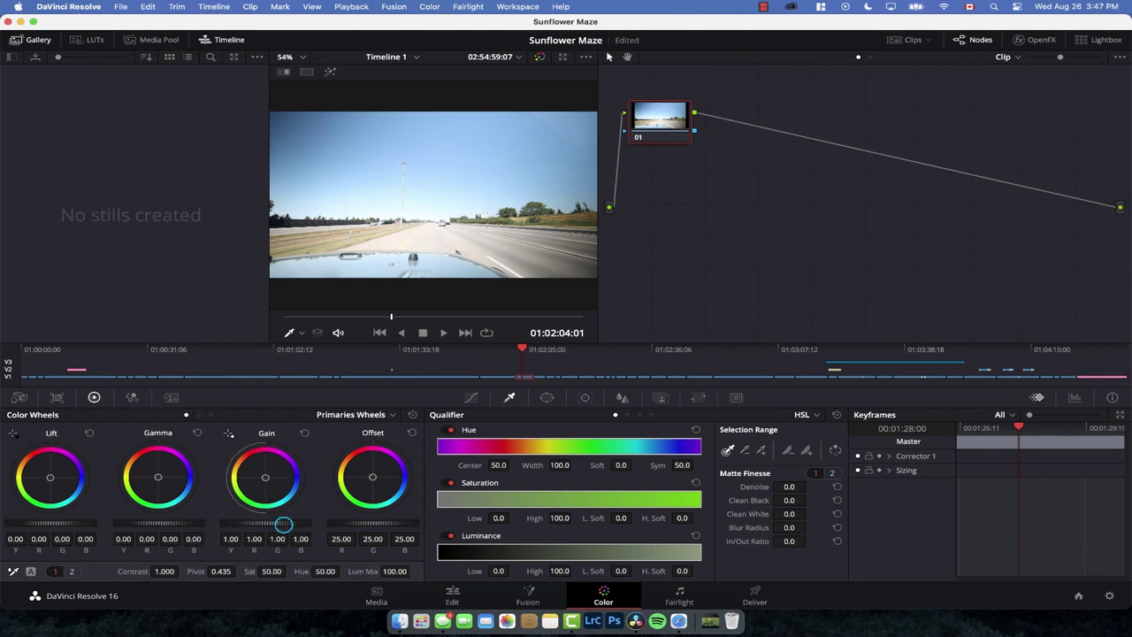
{"action": "left_click_drag", "start_coordinate": [288, 523], "coordinate": [277, 523]}
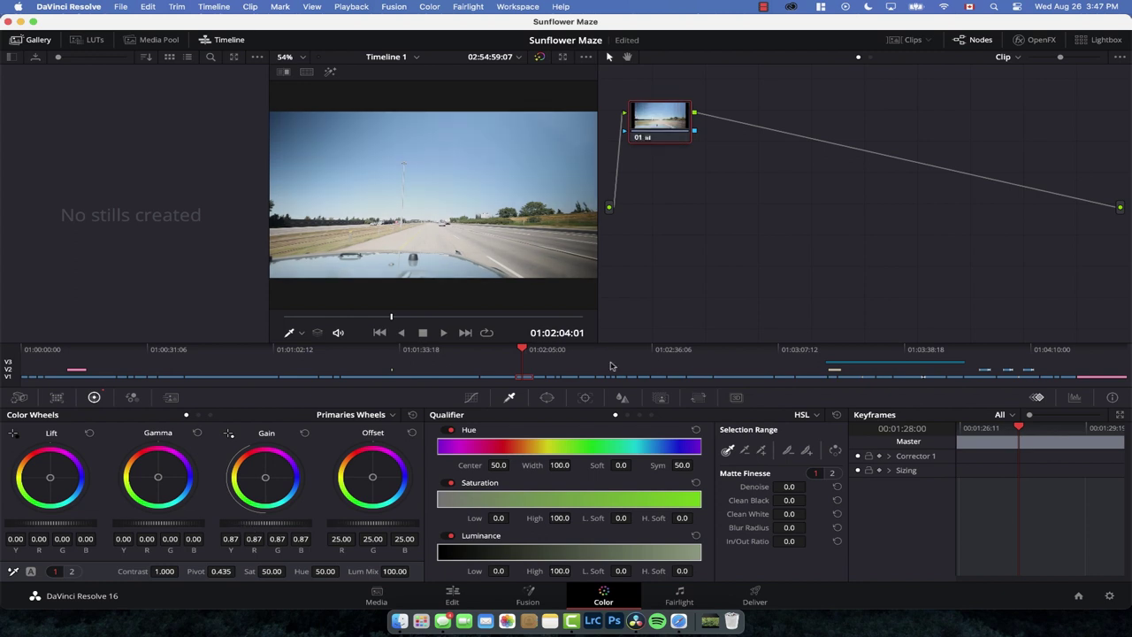
{"action": "key", "text": "space"}
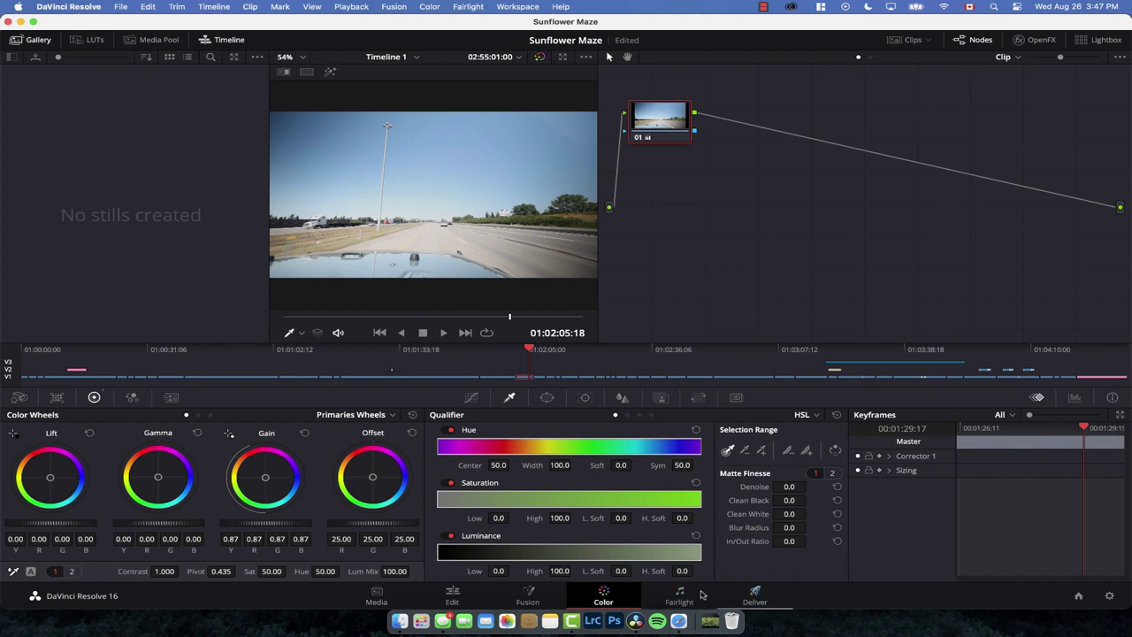
Place an Adjustment Clip on V2 over the driving footage, lengthened to end near 01:02:30.
{"action": "left_click", "coordinate": [452, 595]}
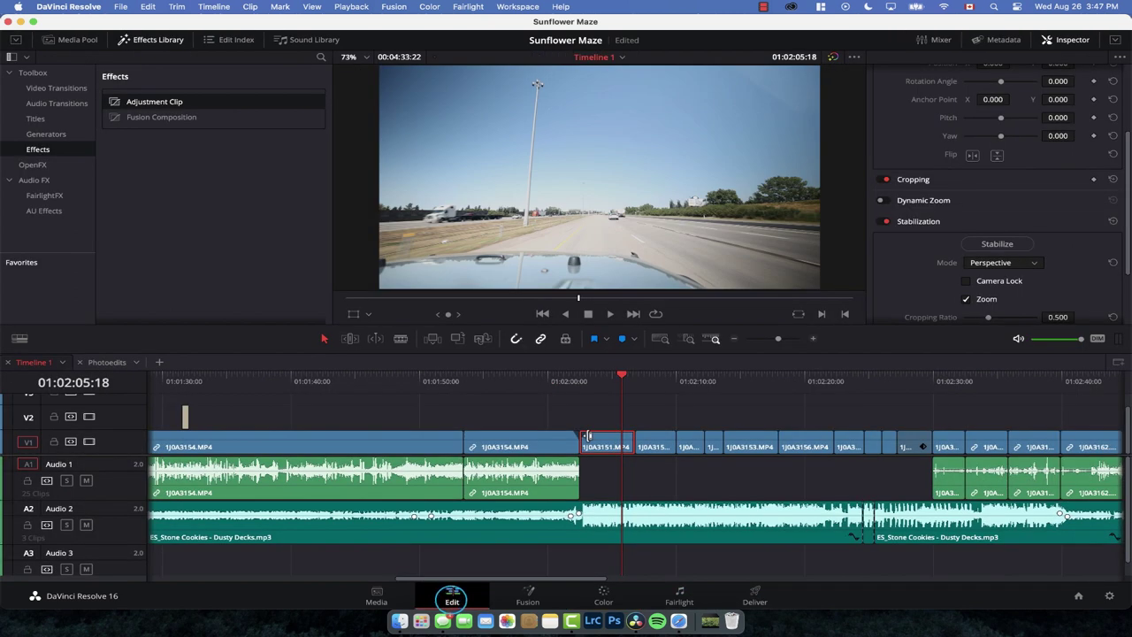
{"action": "key", "text": "space"}
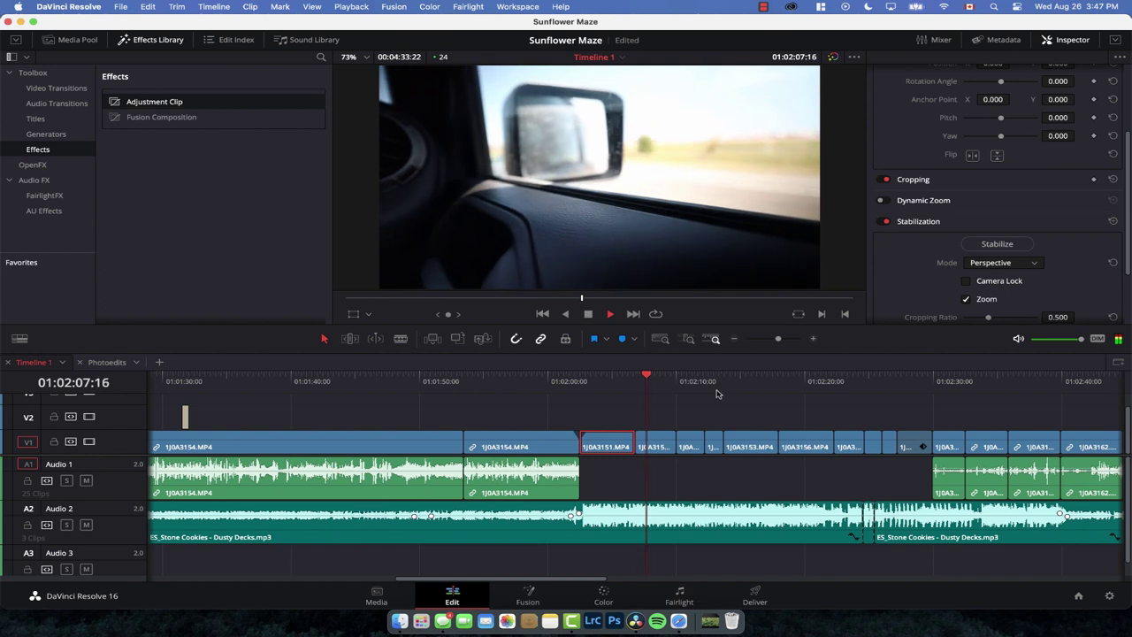
{"action": "key", "text": "space"}
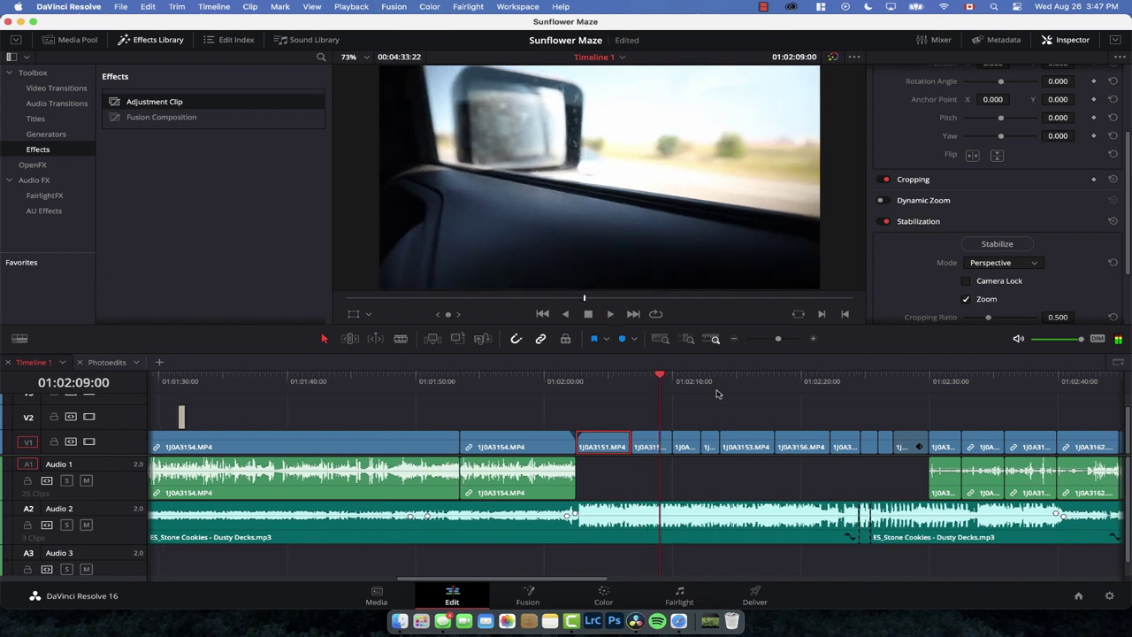
{"action": "scroll", "coordinate": [717, 394], "scroll_direction": "right", "scroll_amount": 5}
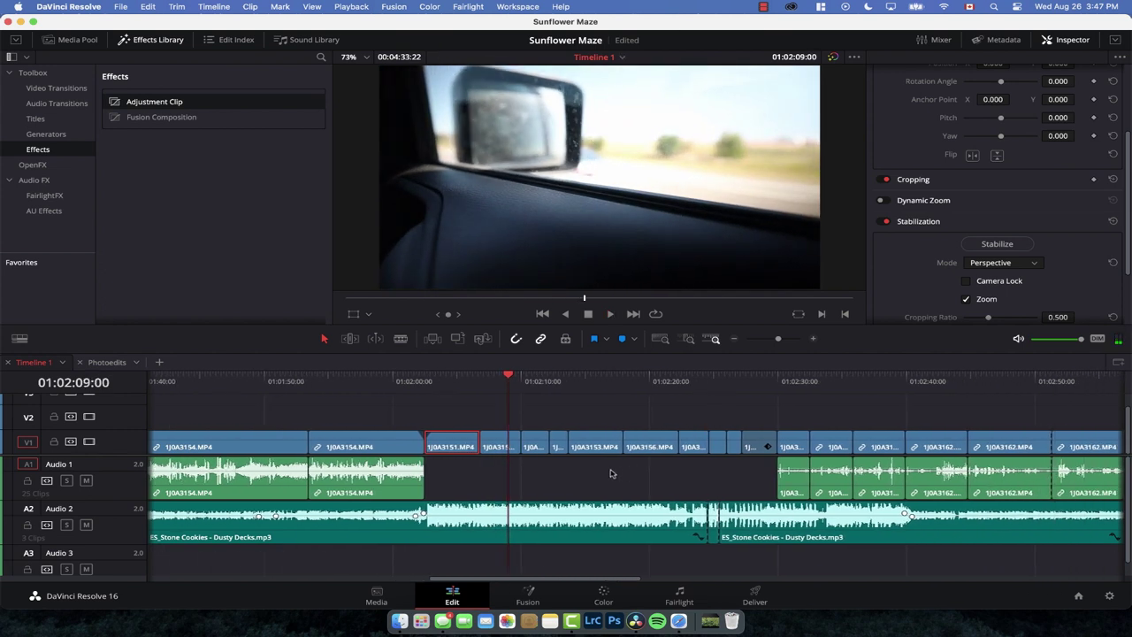
{"action": "scroll", "coordinate": [617, 454], "scroll_direction": "up", "scroll_amount": 1}
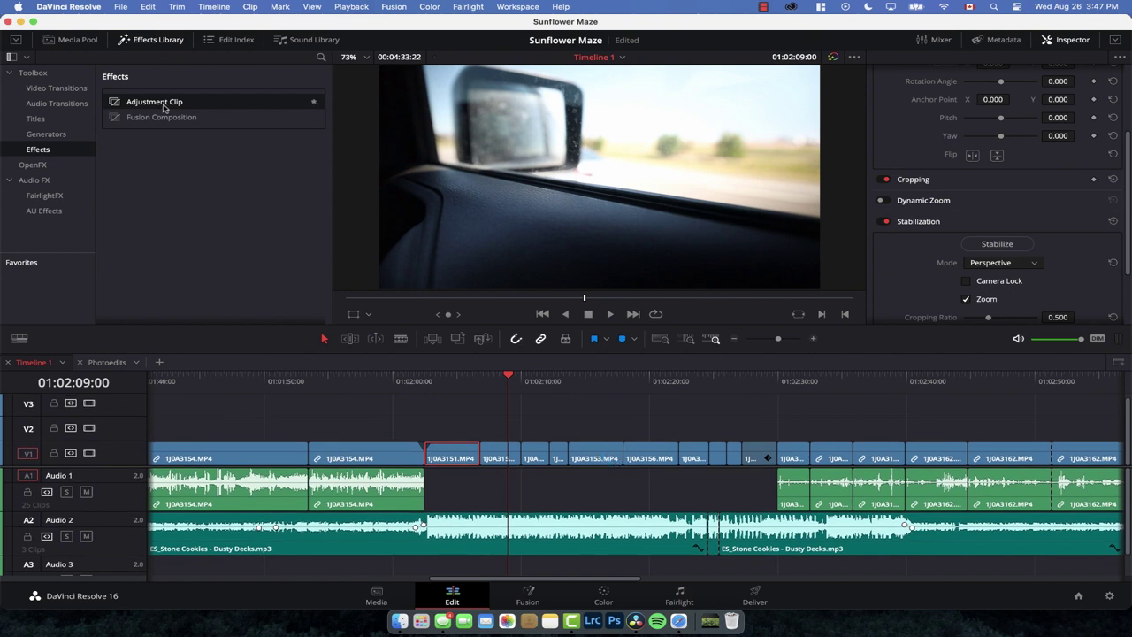
{"action": "mouse_move", "coordinate": [164, 102]}
{"action": "left_mouse_down"}
{"action": "mouse_move", "coordinate": [383, 307]}
{"action": "mouse_move", "coordinate": [423, 431]}
{"action": "mouse_move", "coordinate": [458, 435]}
{"action": "left_mouse_up"}
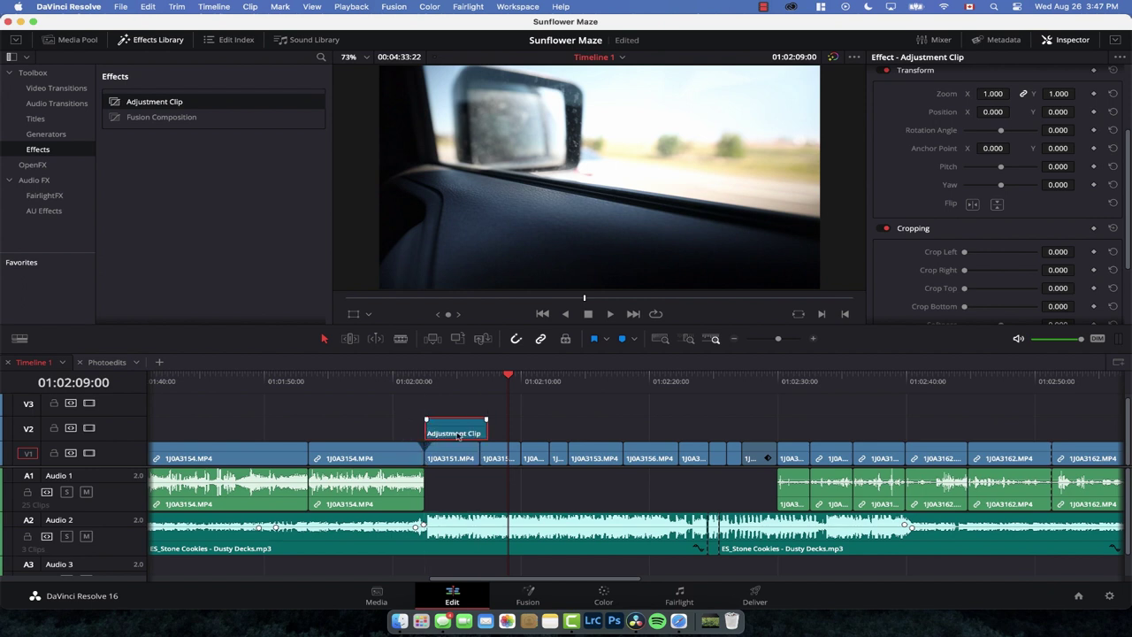
{"action": "left_click_drag", "start_coordinate": [504, 429], "coordinate": [786, 422]}
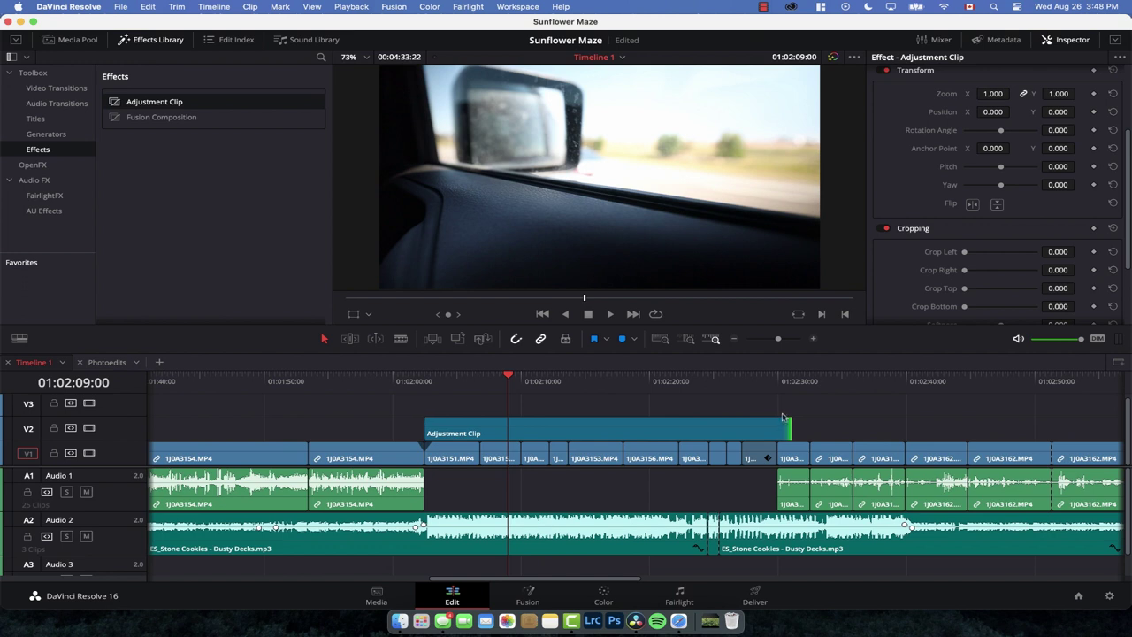
Set Crop Top and Crop Bottom to 95 and keyframe both.
{"action": "left_click", "coordinate": [775, 381]}
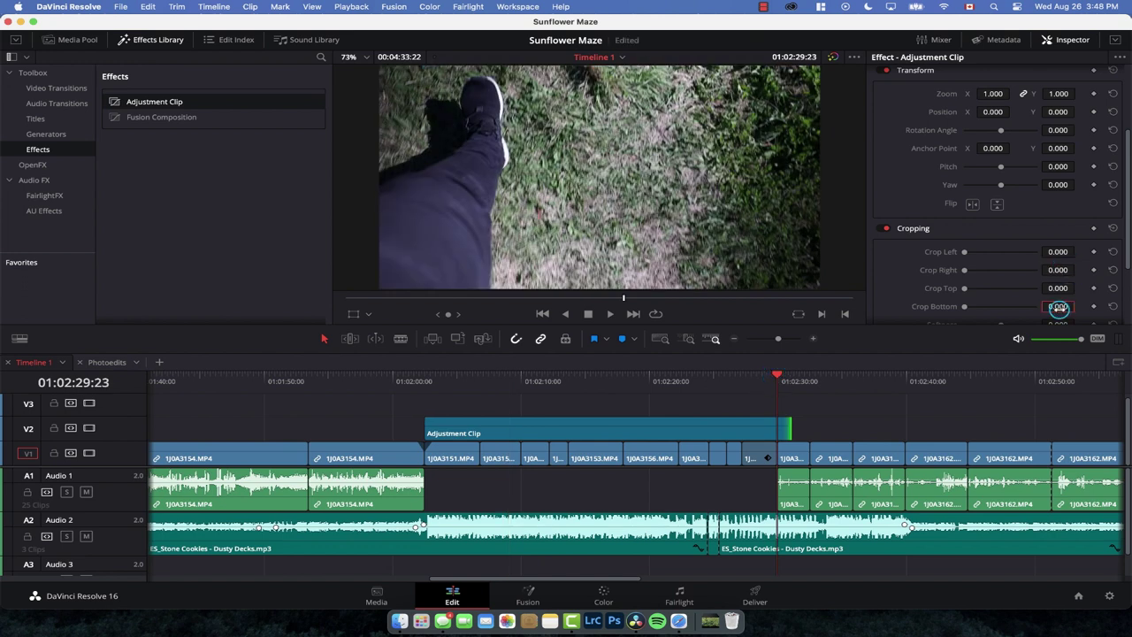
{"action": "type", "text": "95"}
{"action": "left_click", "coordinate": [1057, 288]}
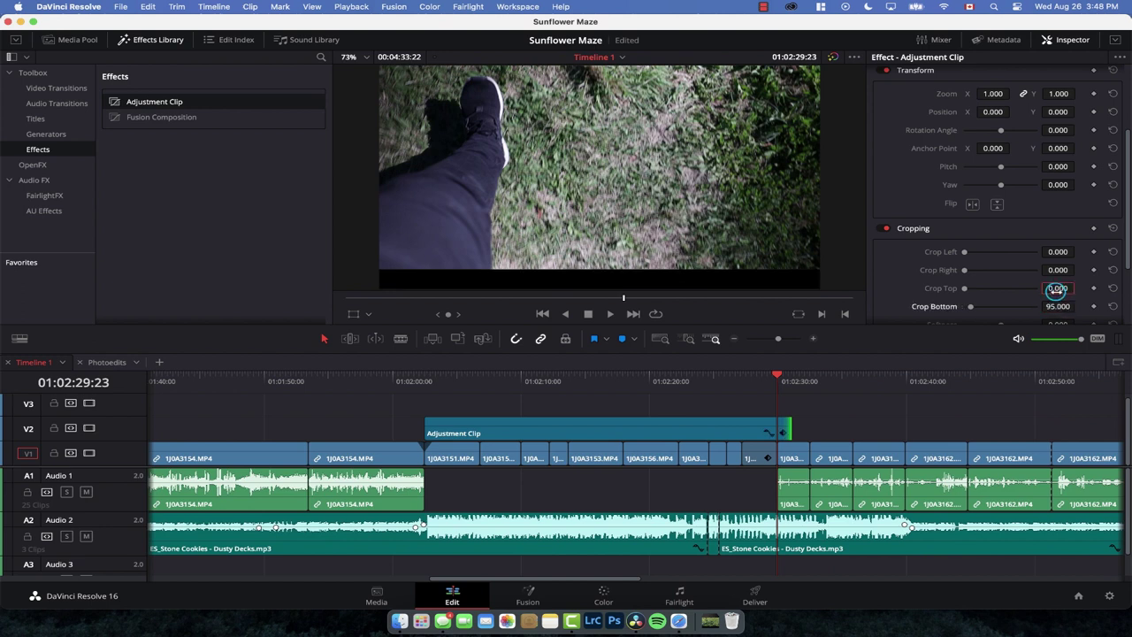
{"action": "type", "text": "95"}
{"action": "left_click", "coordinate": [1093, 288]}
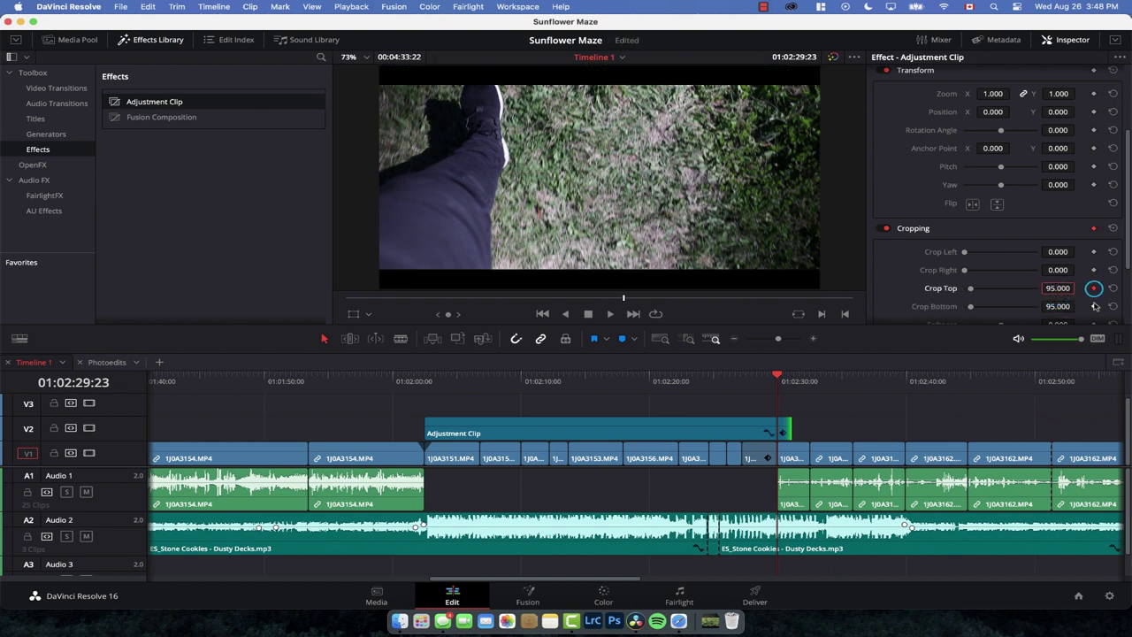
{"action": "left_click", "coordinate": [1094, 306]}
About a second later, reset both crops to 0 and preview the letterbox opening.
{"action": "left_click", "coordinate": [791, 380]}
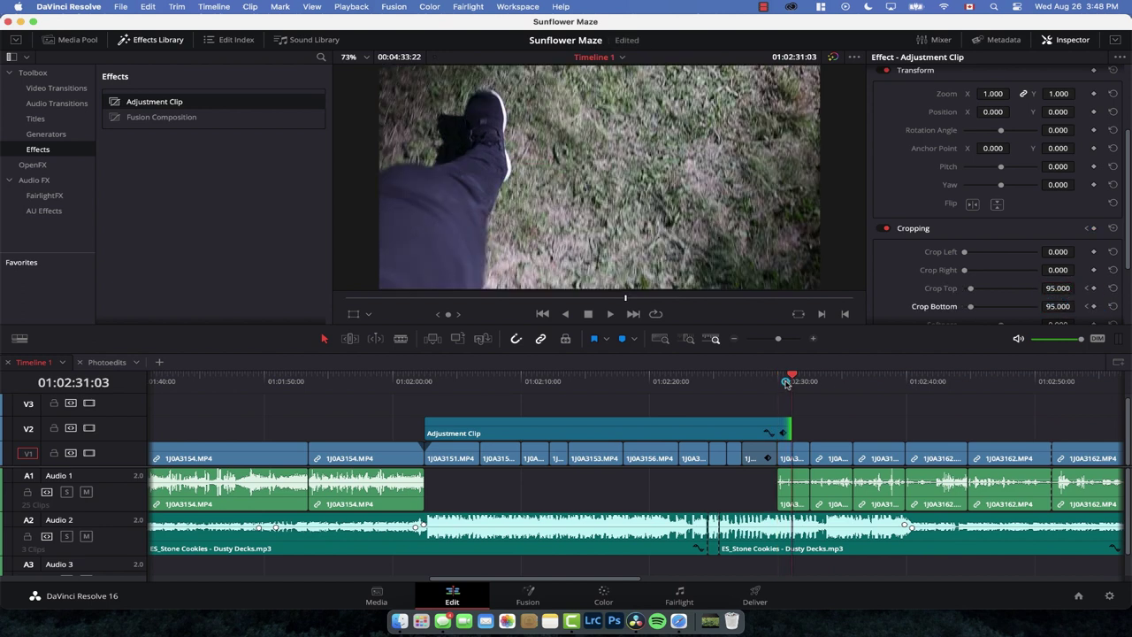
{"action": "left_click", "coordinate": [748, 429]}
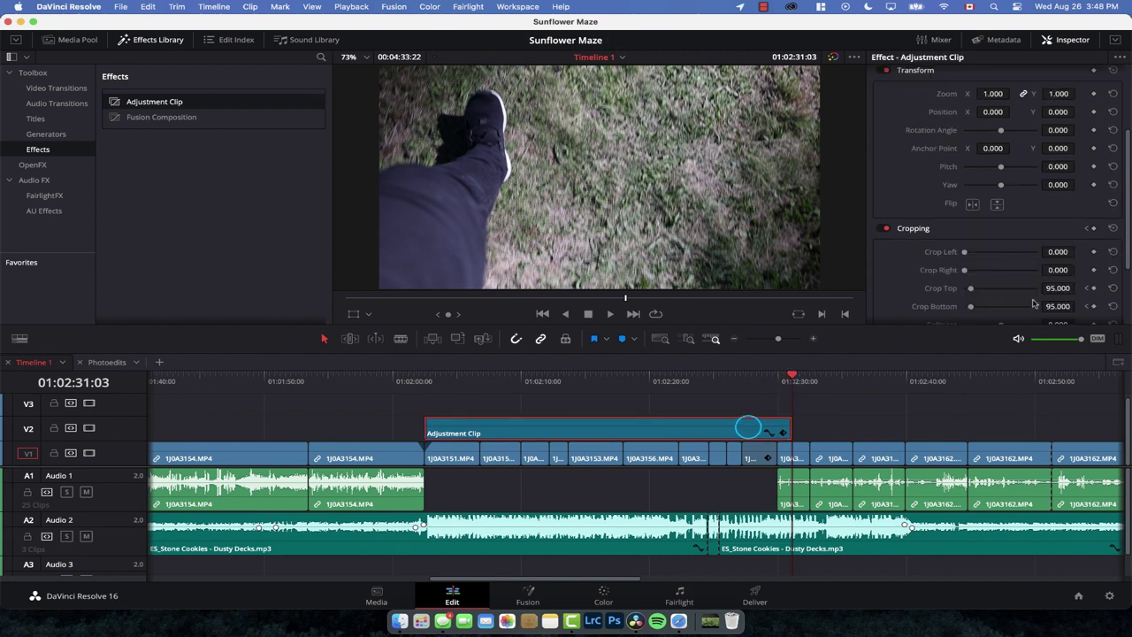
{"action": "double_click", "coordinate": [970, 289]}
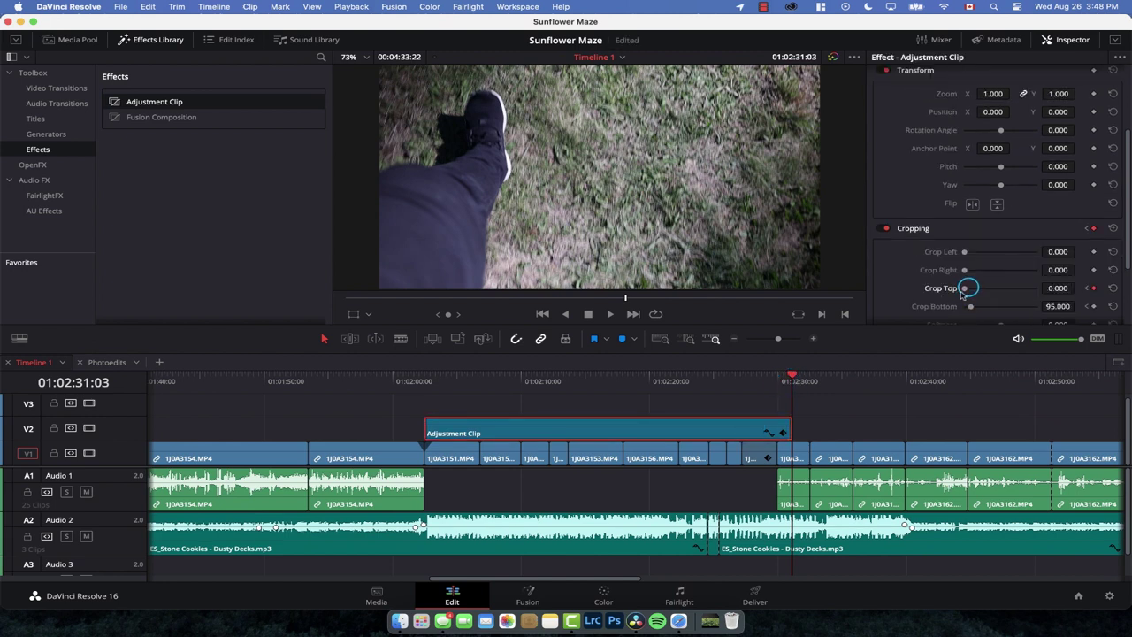
{"action": "double_click", "coordinate": [972, 306]}
{"action": "left_click", "coordinate": [758, 380]}
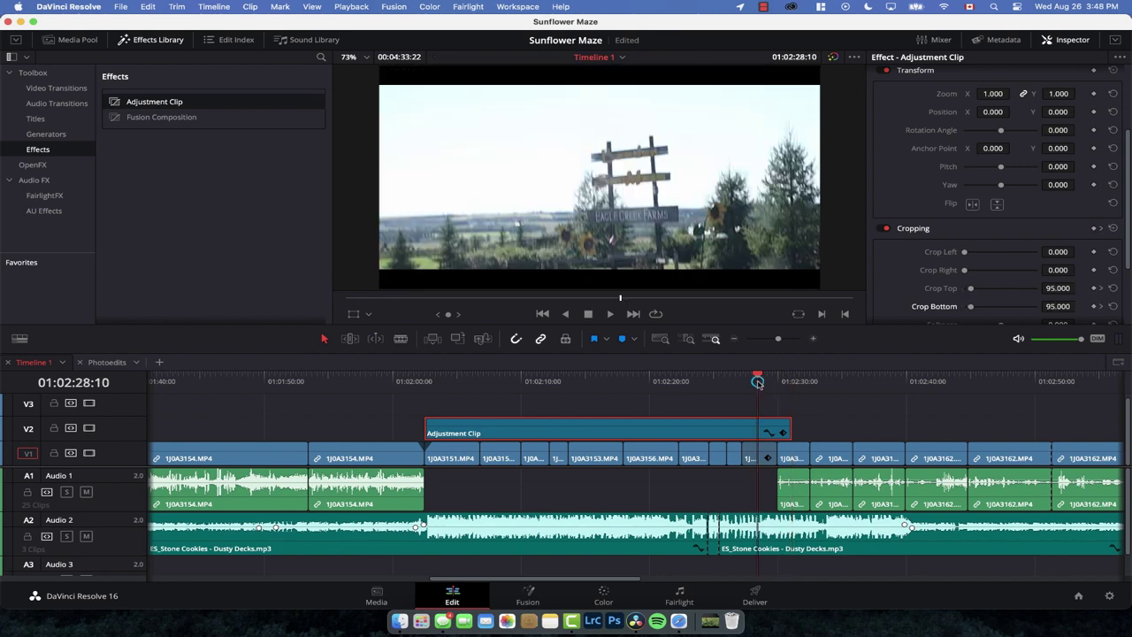
{"action": "key", "text": "space"}
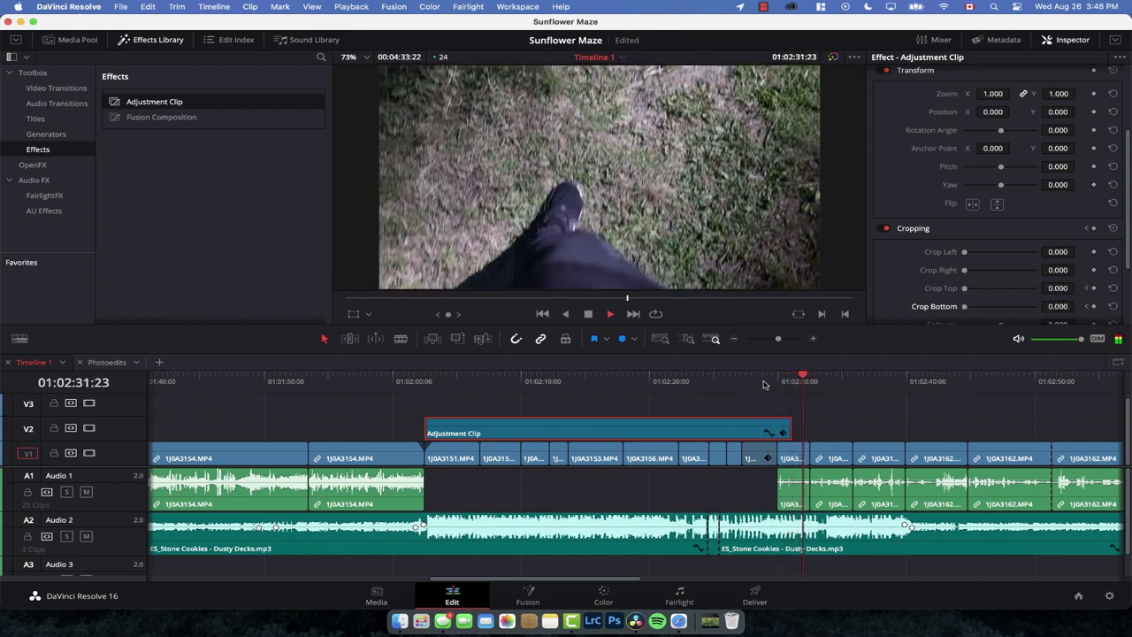
{"action": "key", "text": "shift+z"}
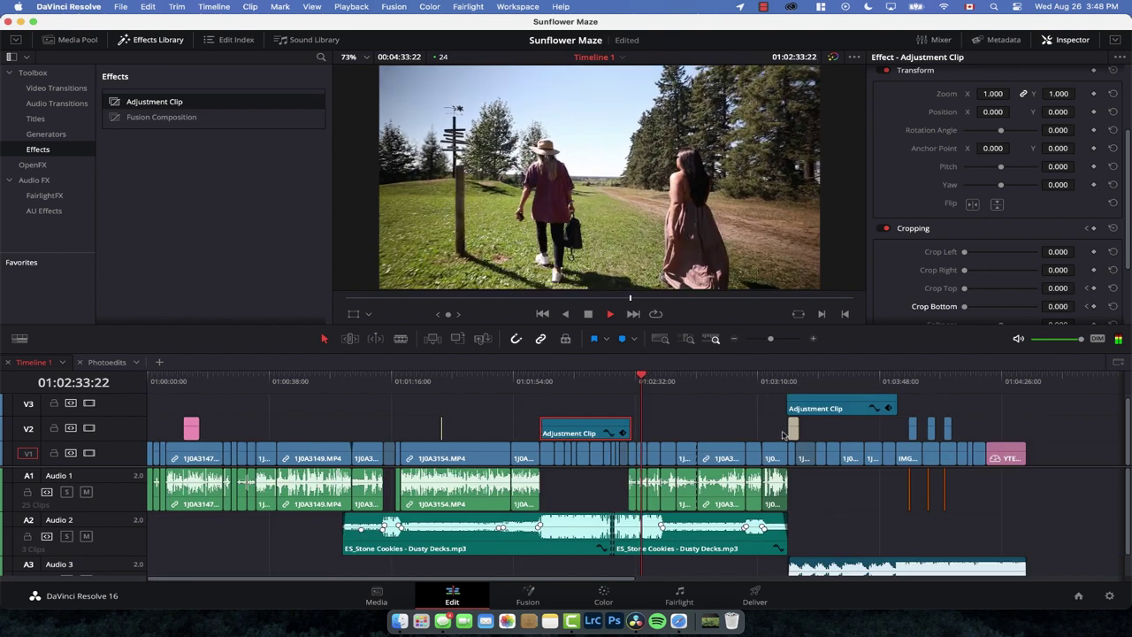
{"action": "left_click", "coordinate": [752, 419]}
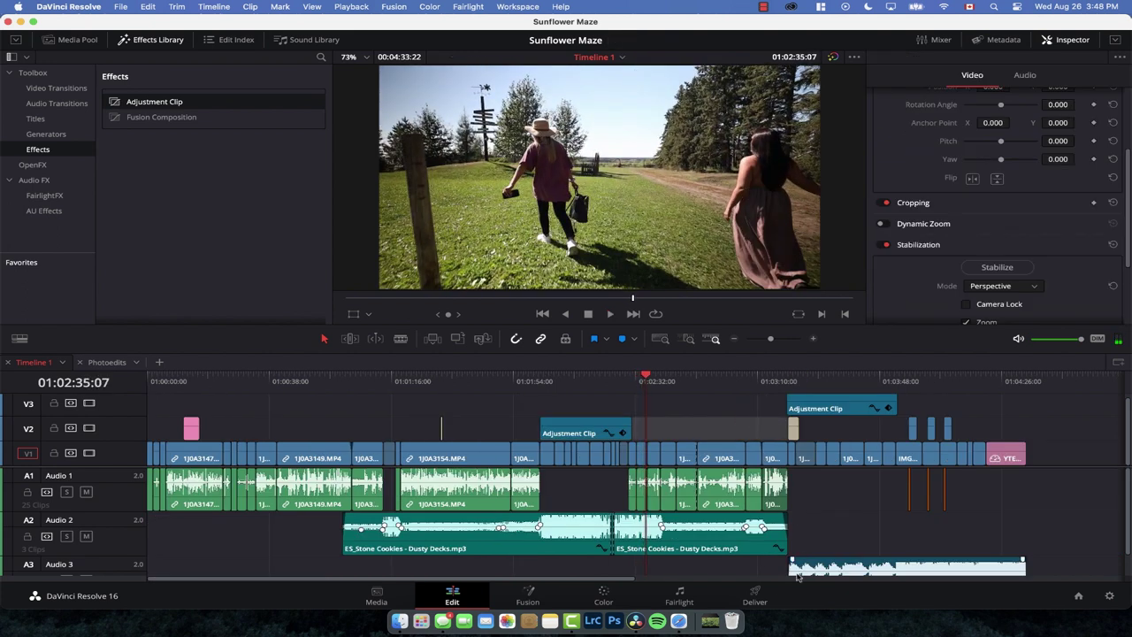
Choose the YouTube 2160p render preset and name the output SUNFLOWER MAZE.
{"action": "left_click", "coordinate": [755, 594]}
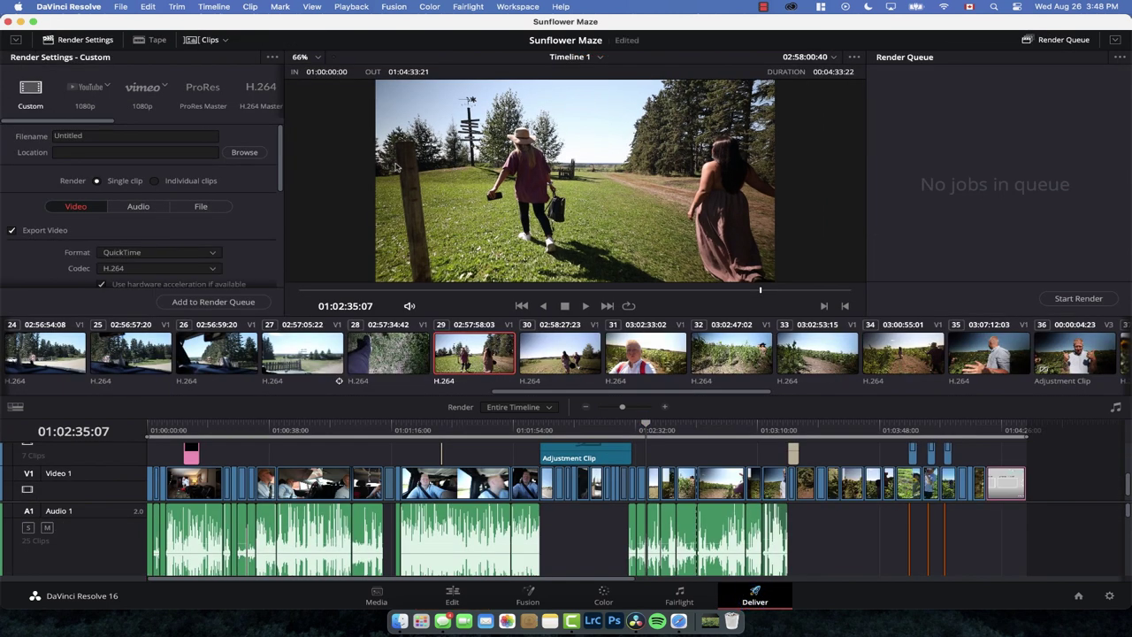
{"action": "left_click", "coordinate": [108, 86]}
{"action": "left_click", "coordinate": [86, 126]}
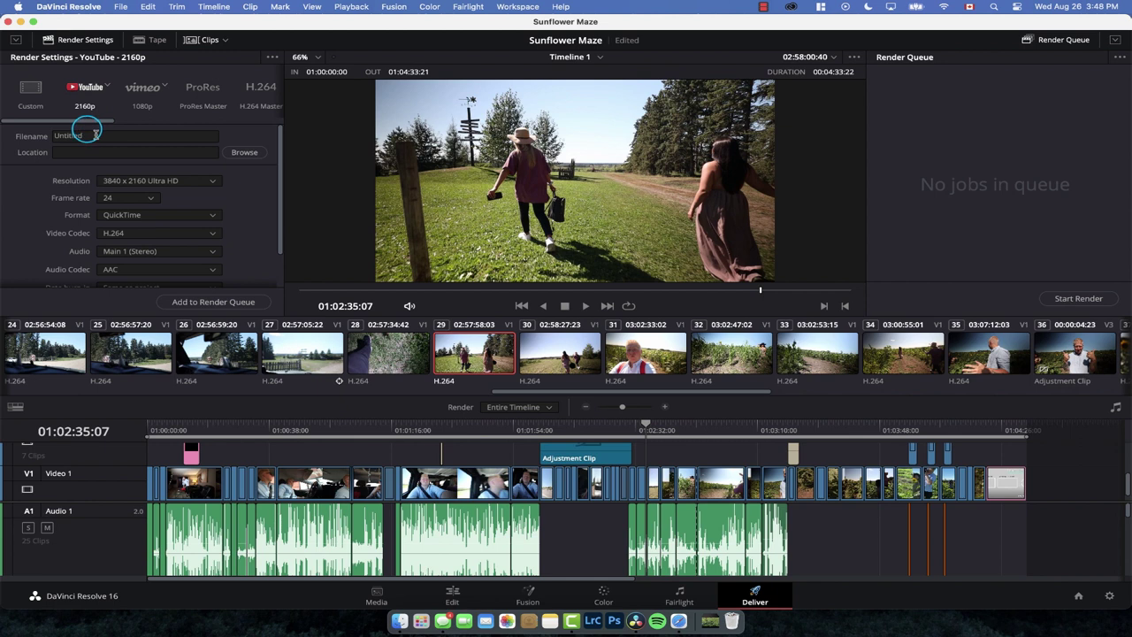
{"action": "double_click", "coordinate": [96, 135]}
{"action": "type", "text": "SUNFLOWER MAZE"}
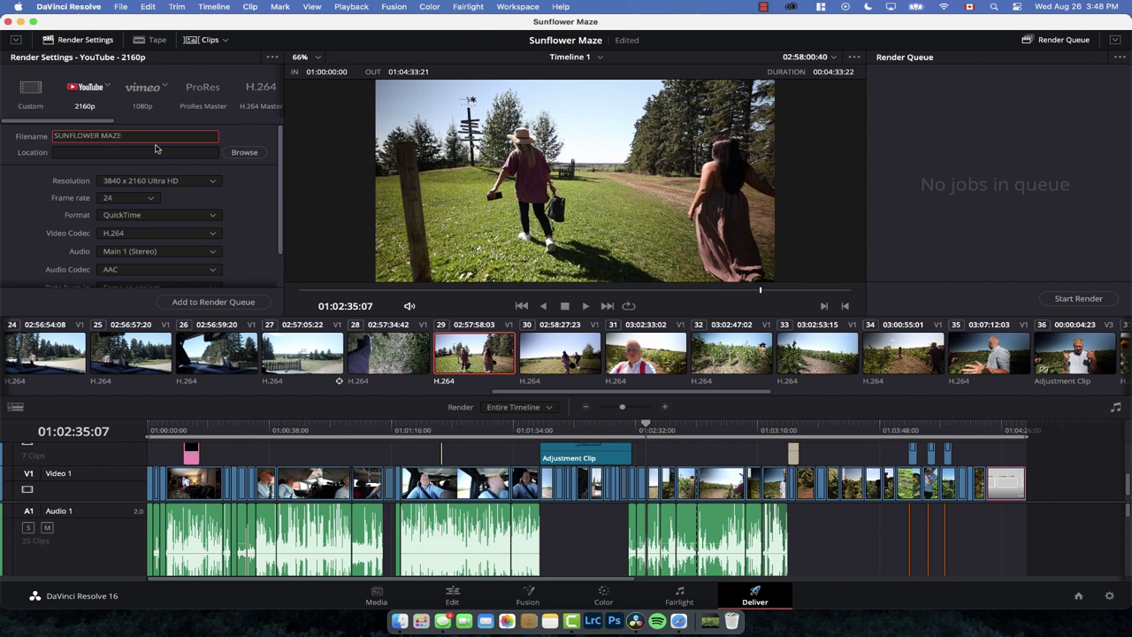
Set the render location to the Render folder in Desktop > vlog.
{"action": "left_click", "coordinate": [244, 152]}
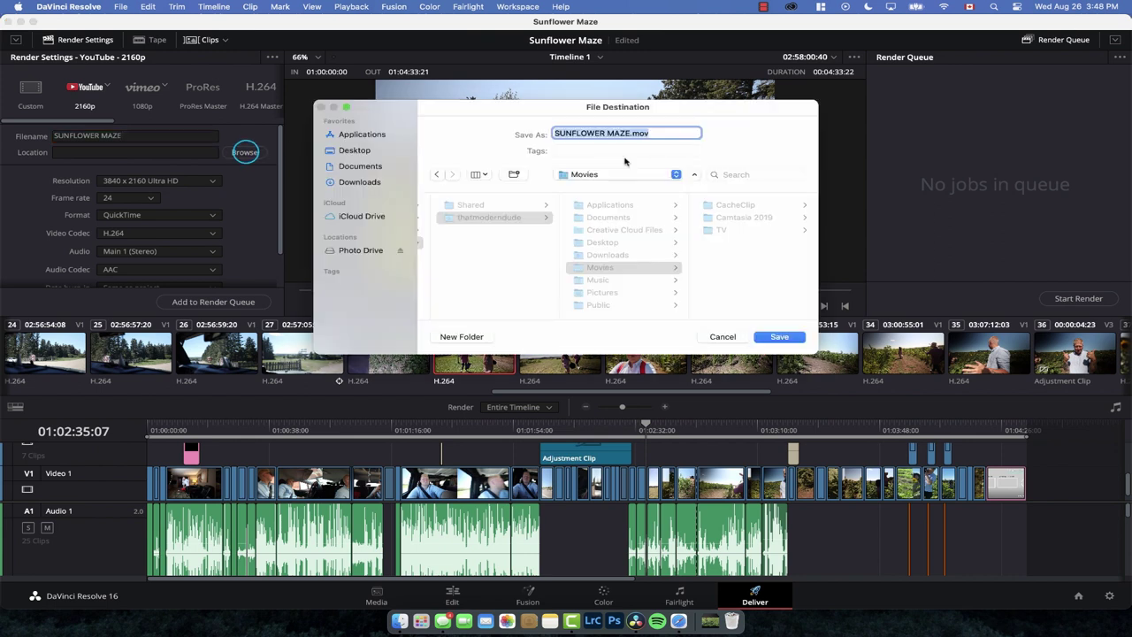
{"action": "left_click", "coordinate": [359, 150]}
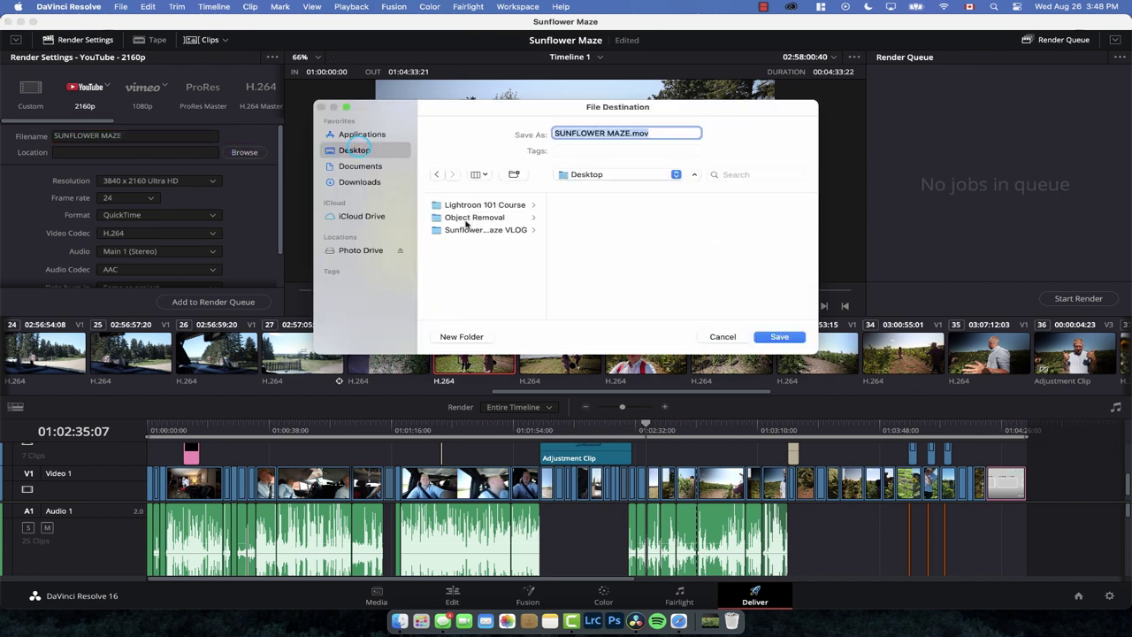
{"action": "left_click", "coordinate": [471, 230]}
{"action": "left_click", "coordinate": [601, 216]}
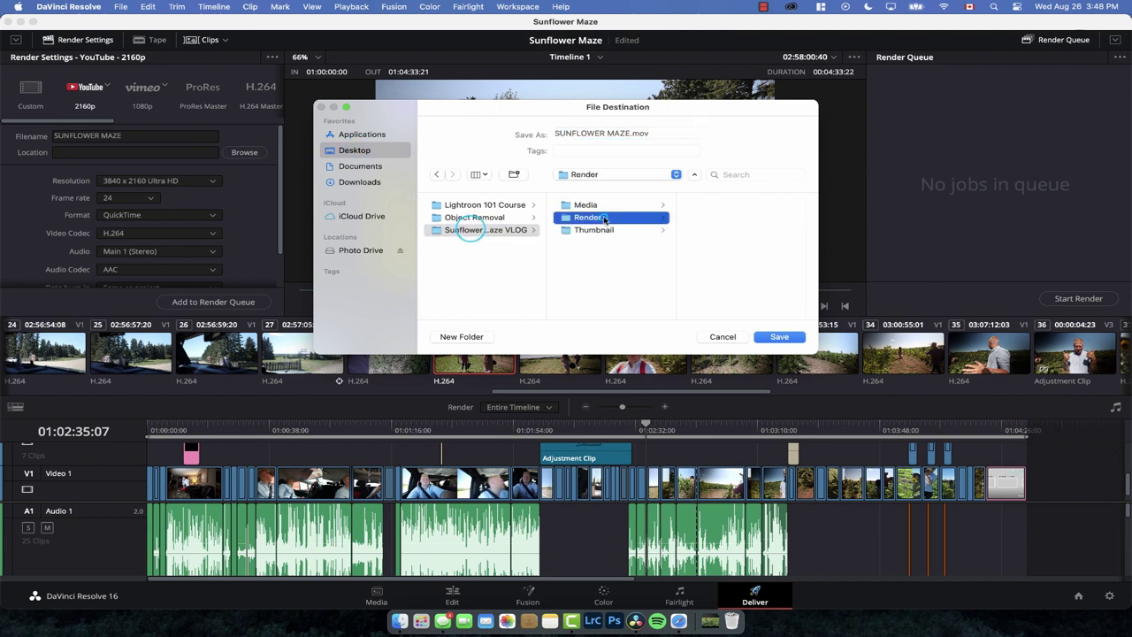
{"action": "left_click", "coordinate": [776, 337]}
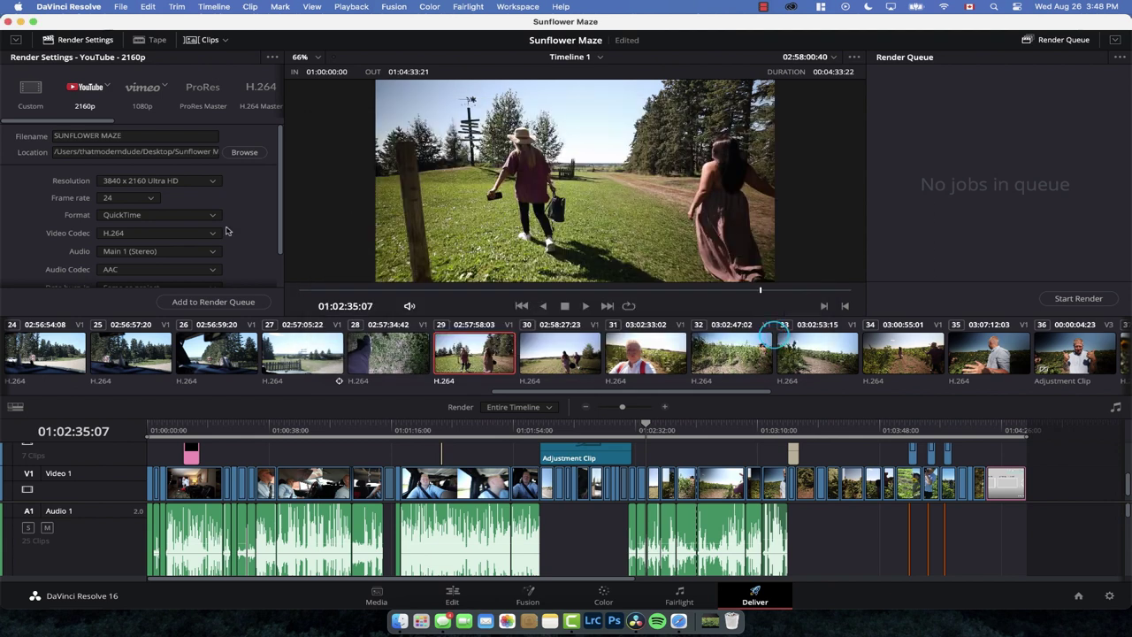
Add the job to the Render Queue, accepting the higher-resolution warning.
{"action": "scroll", "coordinate": [229, 232], "scroll_direction": "down", "scroll_amount": 2}
{"action": "left_click", "coordinate": [228, 301]}
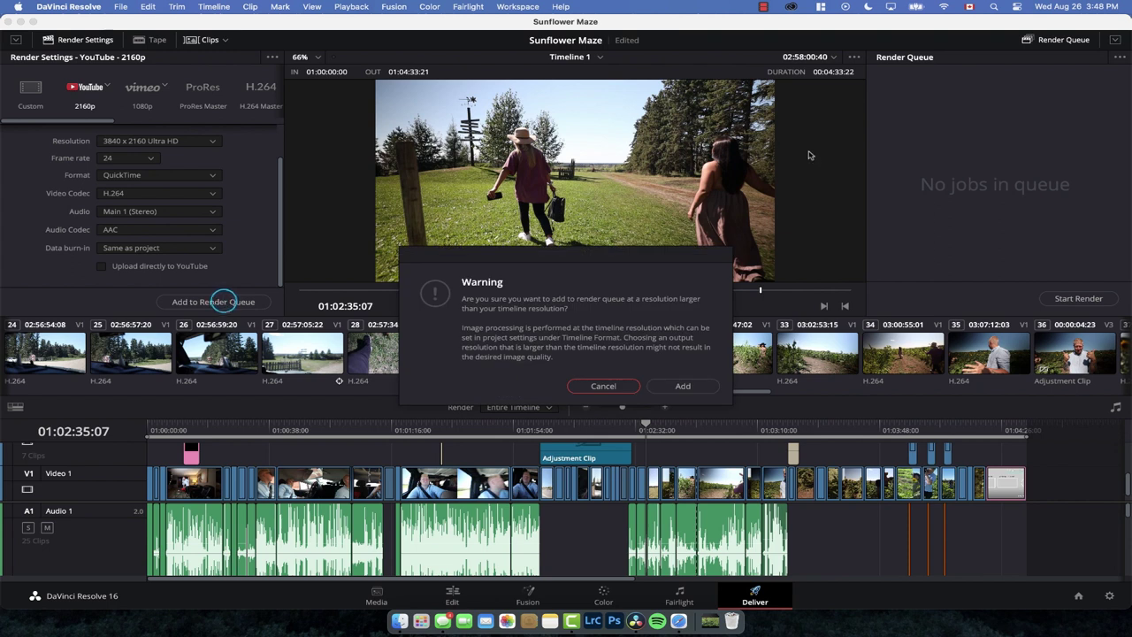
{"action": "left_click", "coordinate": [683, 387]}
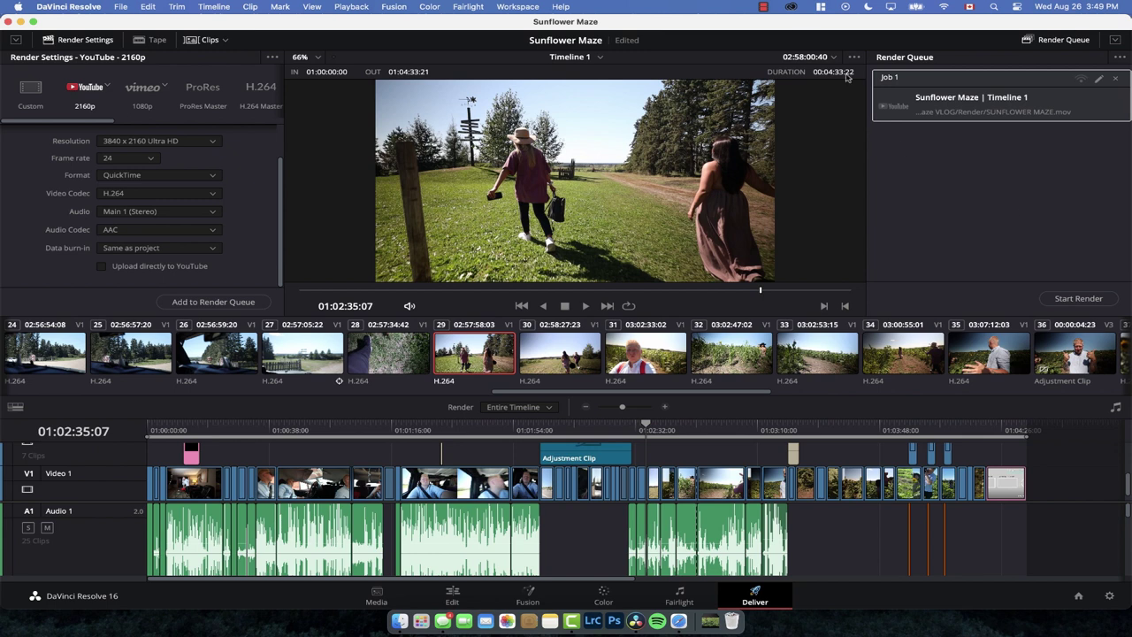
{"action": "left_click", "coordinate": [763, 7]}
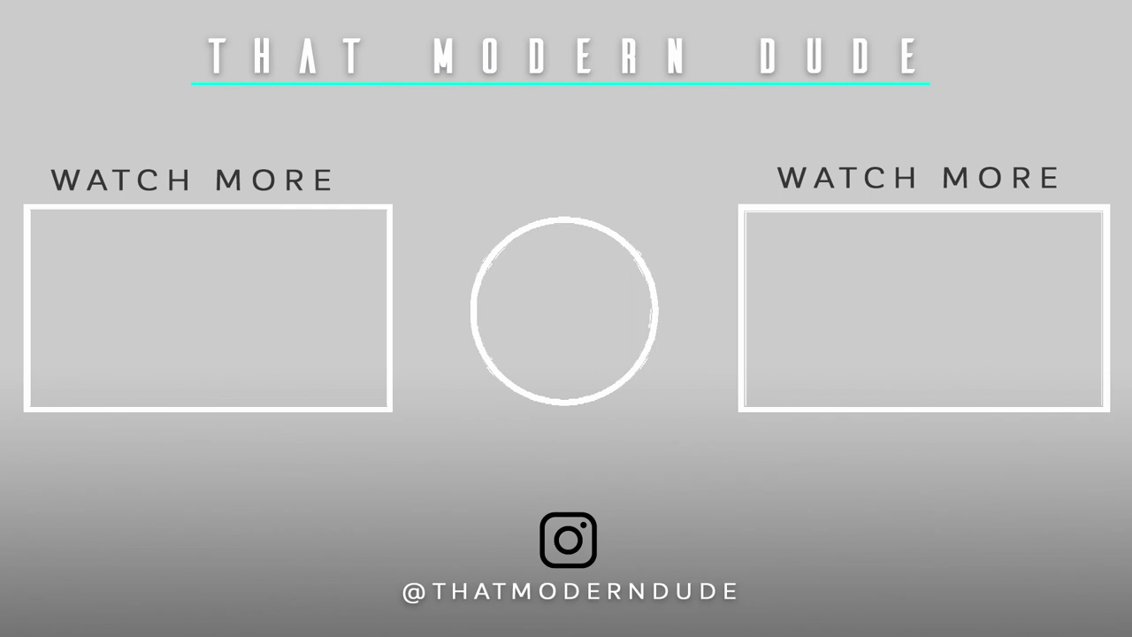